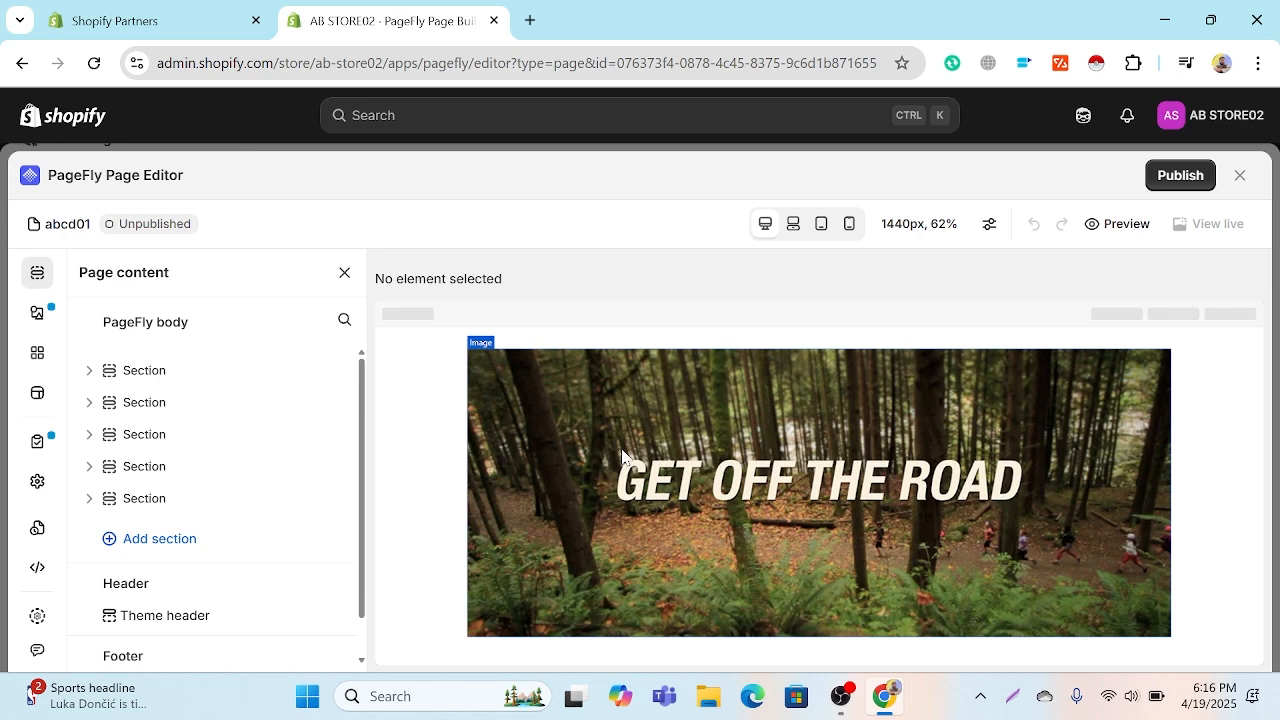
Step: Review the page layout from the banner image through the product list, product details, icon columns and tabs
{"action": "scroll", "coordinate": [621, 453], "scroll_direction": "down", "scroll_amount": 3}
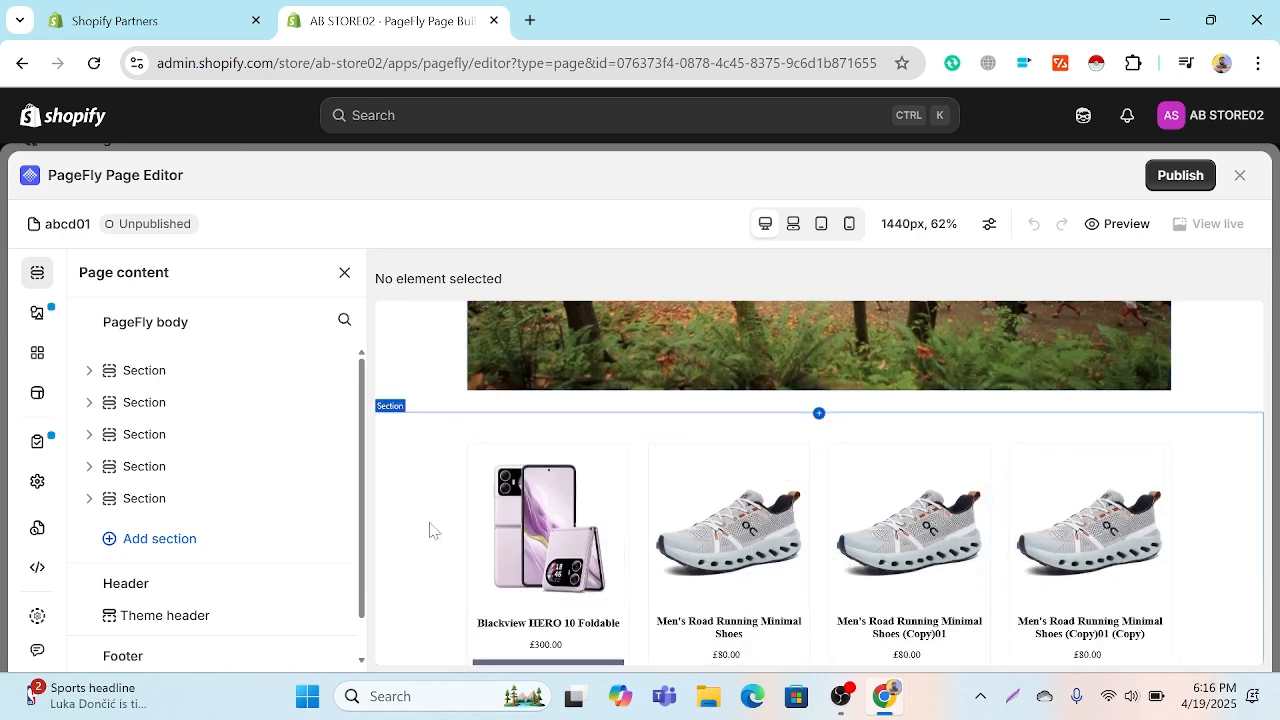
{"action": "scroll", "coordinate": [828, 545], "scroll_direction": "down", "scroll_amount": 4}
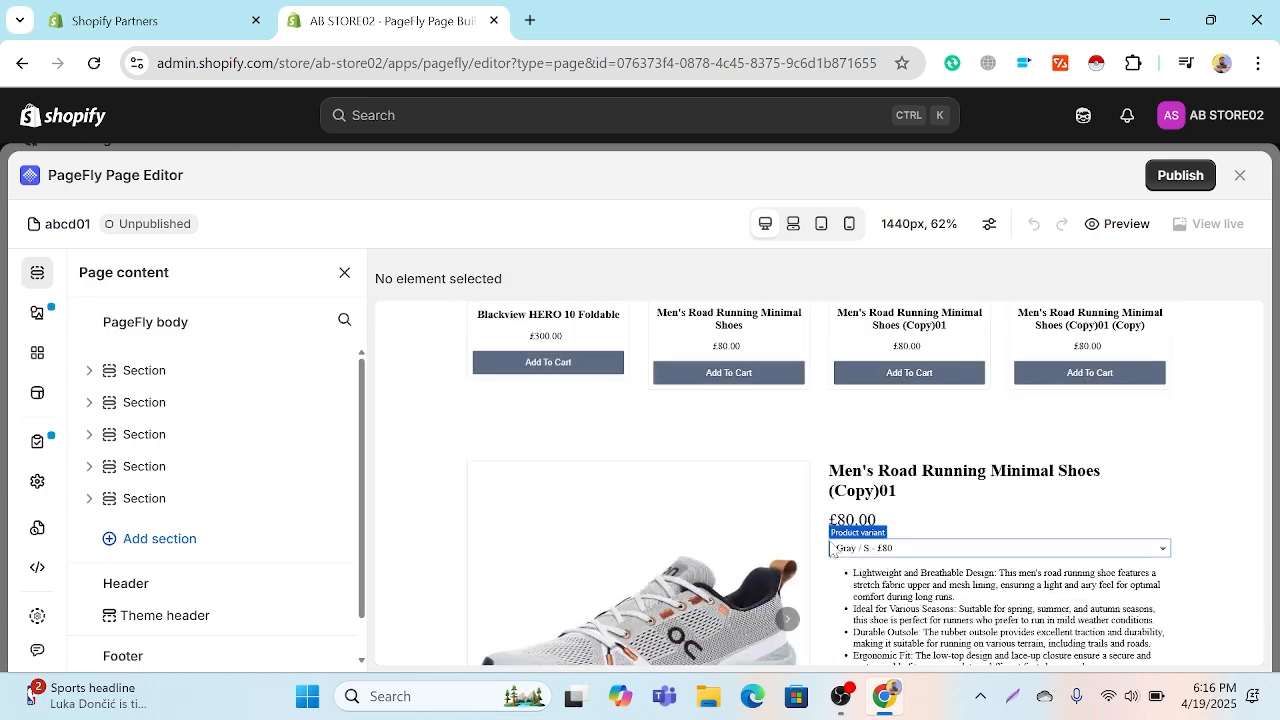
{"action": "scroll", "coordinate": [830, 548], "scroll_direction": "down", "scroll_amount": 3}
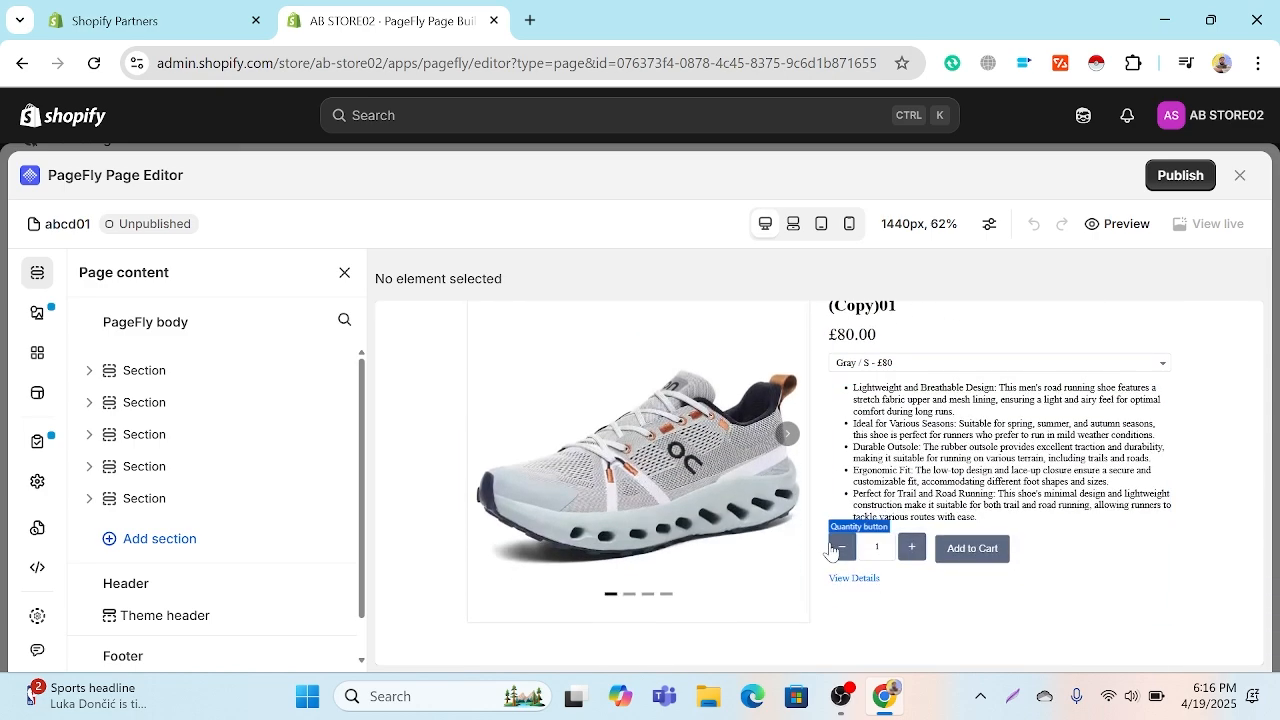
{"action": "scroll", "coordinate": [829, 548], "scroll_direction": "down", "scroll_amount": 2}
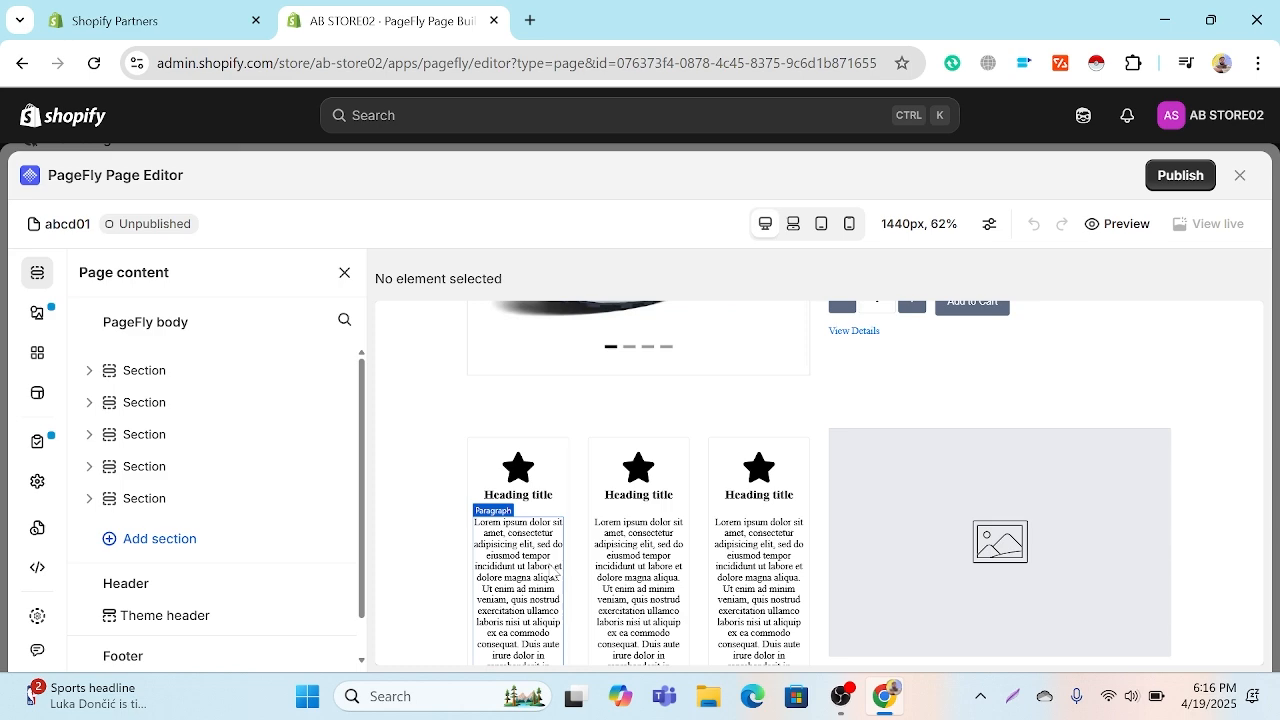
{"action": "scroll", "coordinate": [968, 547], "scroll_direction": "down", "scroll_amount": 5}
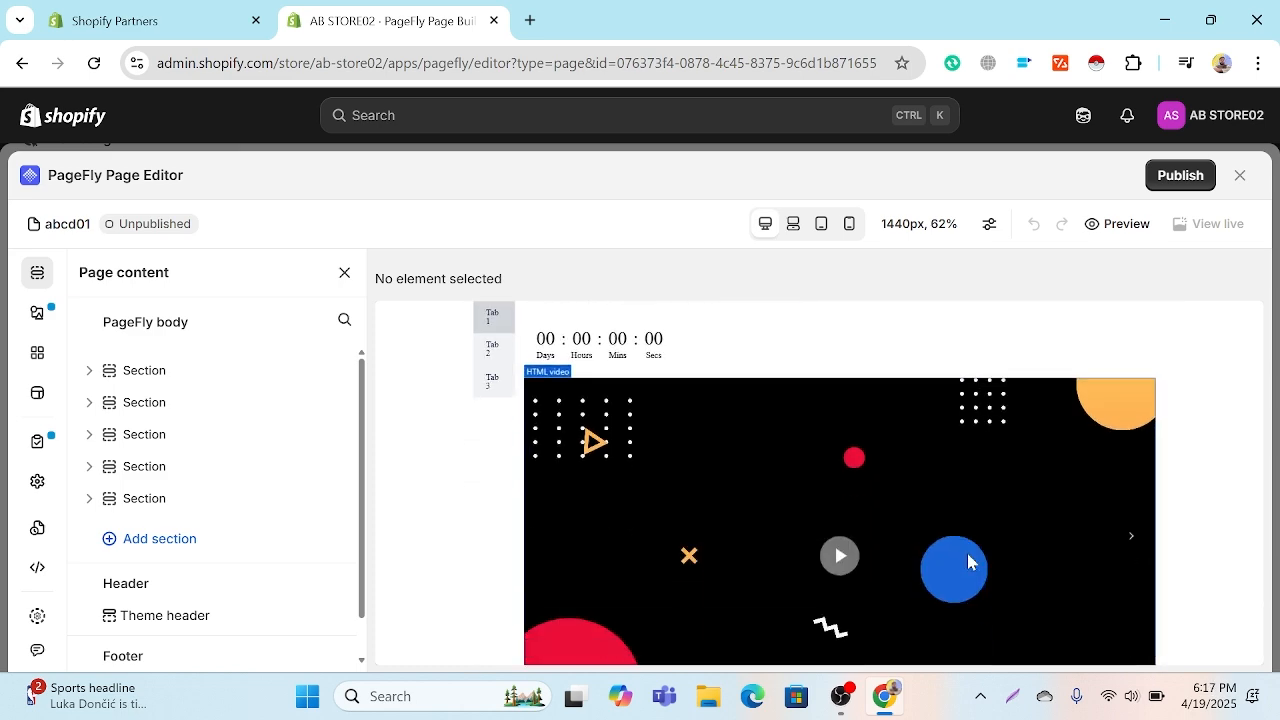
{"action": "scroll", "coordinate": [966, 556], "scroll_direction": "up", "scroll_amount": 5}
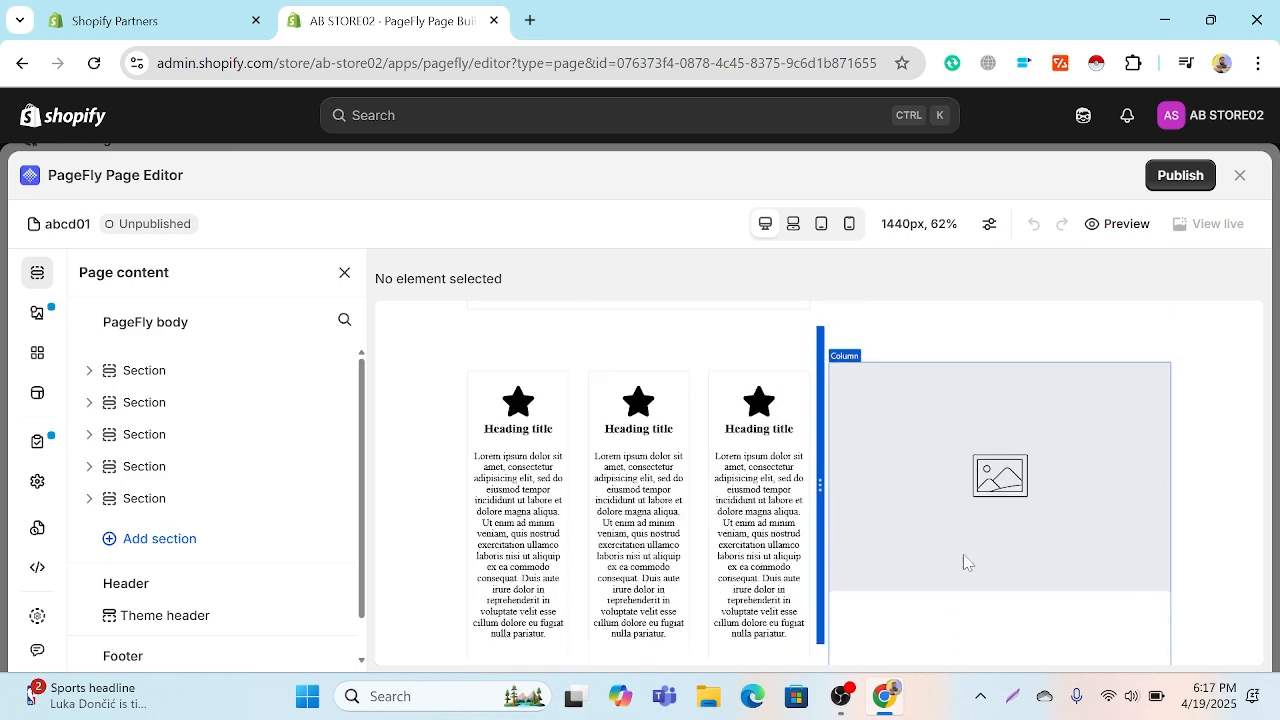
{"action": "scroll", "coordinate": [964, 562], "scroll_direction": "up", "scroll_amount": 3}
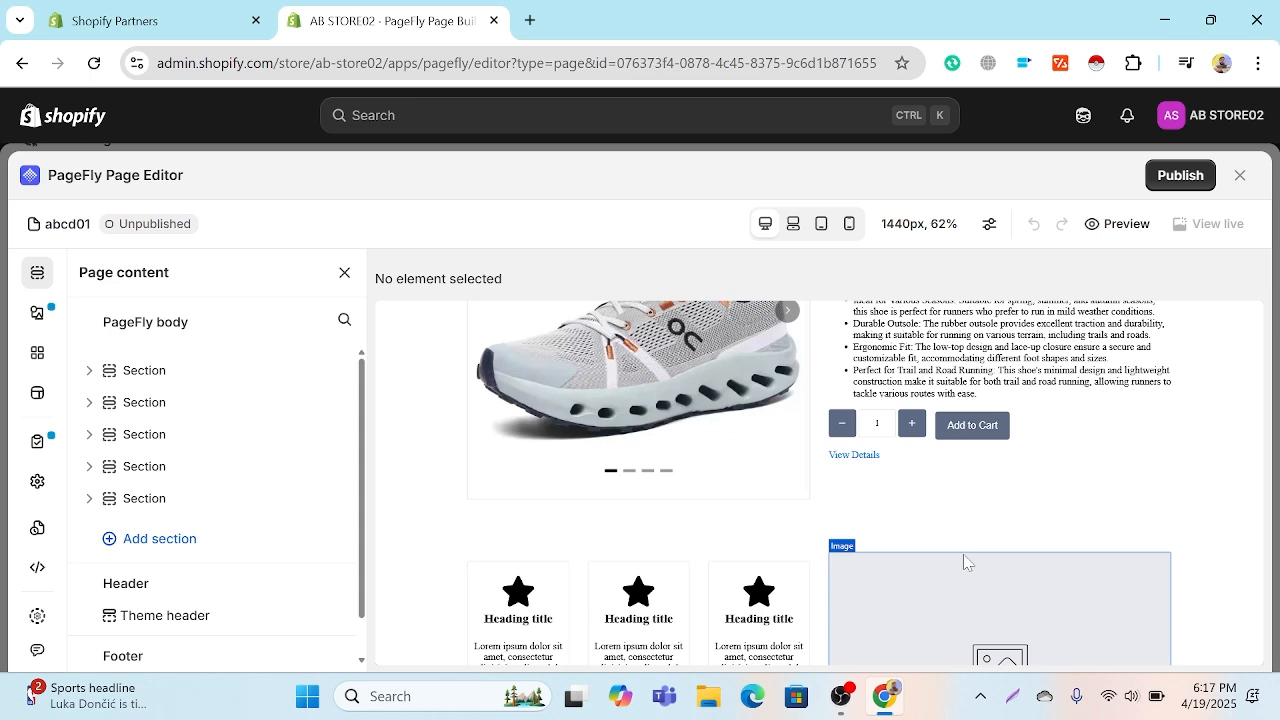
{"action": "scroll", "coordinate": [959, 557], "scroll_direction": "up", "scroll_amount": 8}
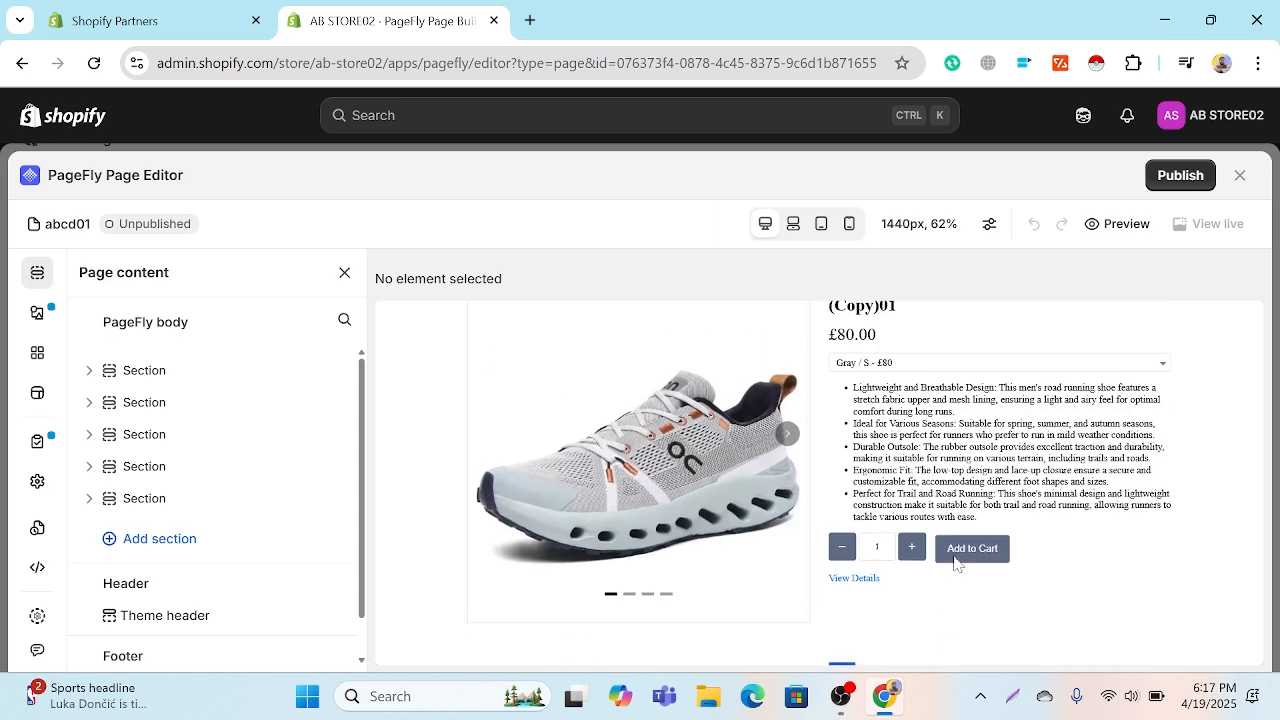
{"action": "scroll", "coordinate": [945, 556], "scroll_direction": "up", "scroll_amount": 2}
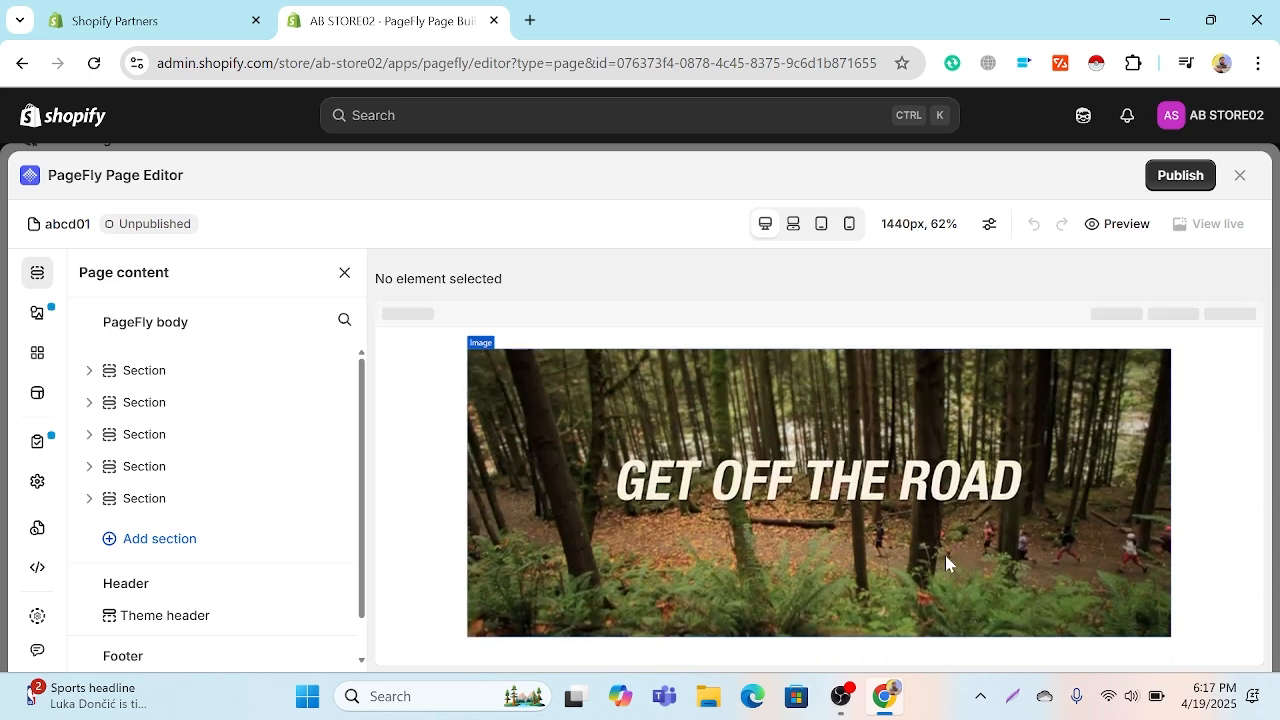
{"action": "scroll", "coordinate": [945, 556], "scroll_direction": "down", "scroll_amount": 3}
{"action": "scroll", "coordinate": [942, 556], "scroll_direction": "up", "scroll_amount": 3}
Step: Insert a plain Heading element without an icon between the banner image and the product list, and allow clipboard access
{"action": "scroll", "coordinate": [940, 556], "scroll_direction": "down", "scroll_amount": 3}
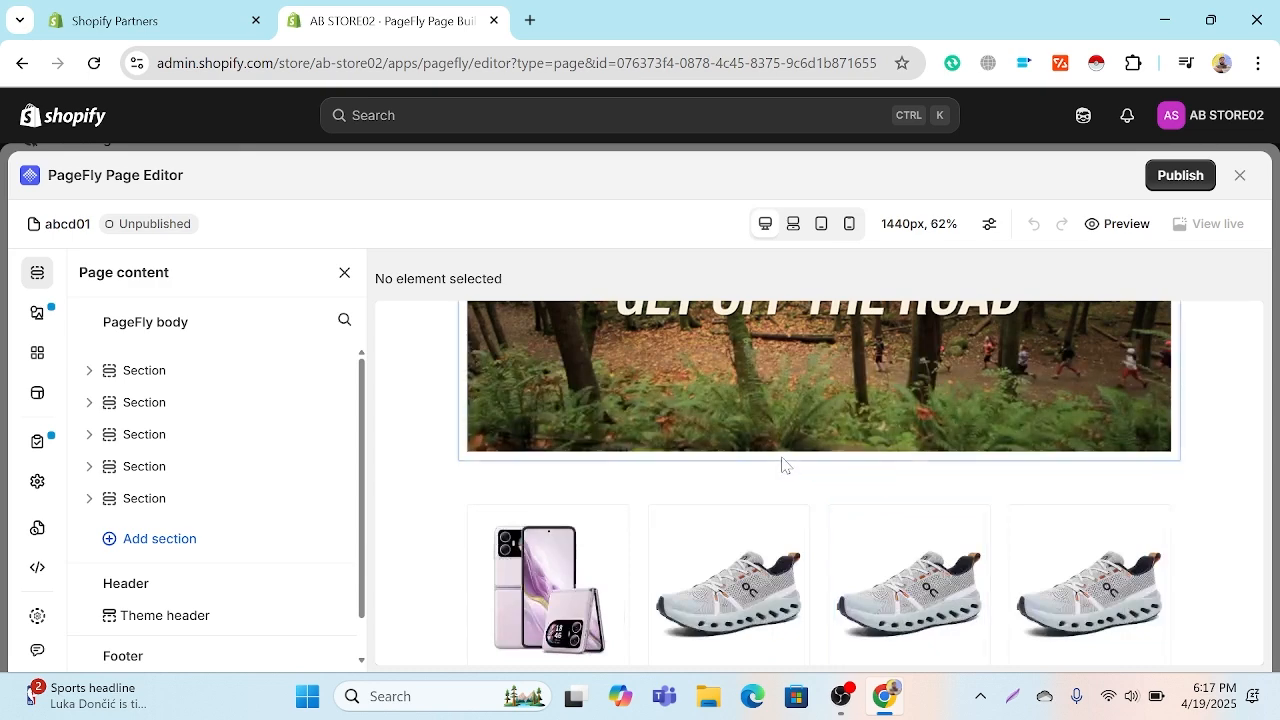
{"action": "left_click", "coordinate": [820, 474]}
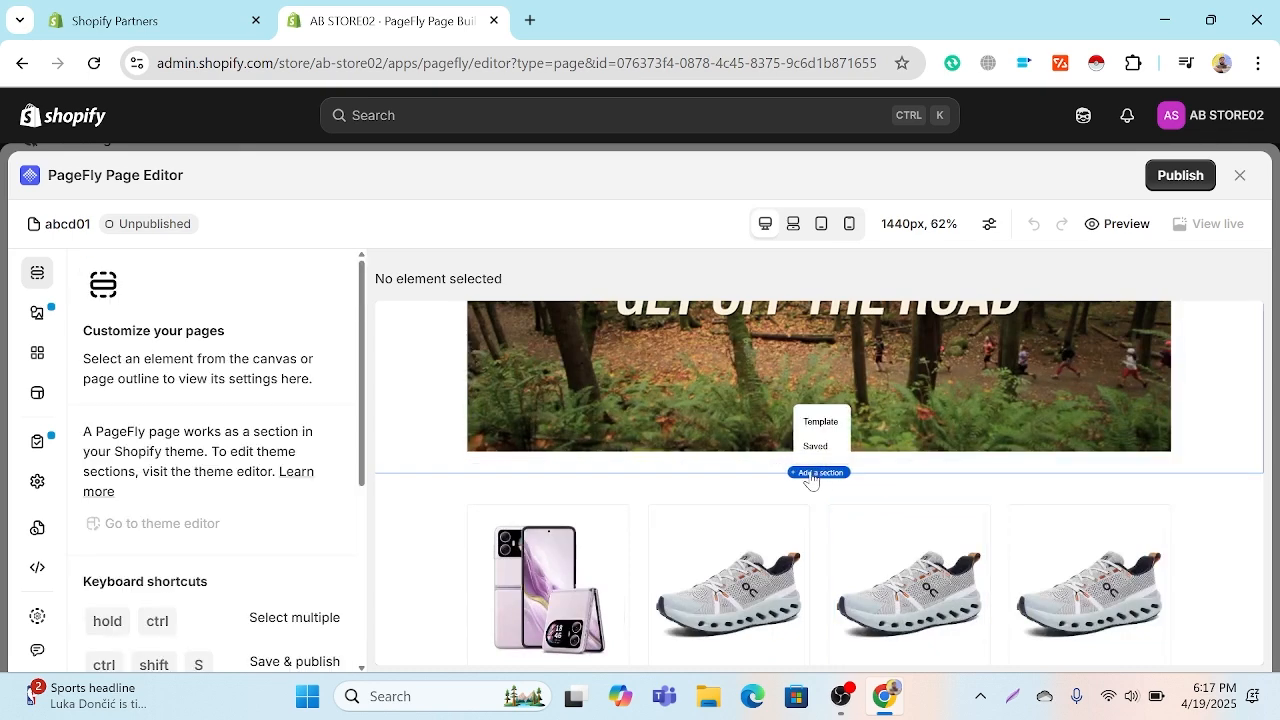
{"action": "left_click", "coordinate": [43, 320]}
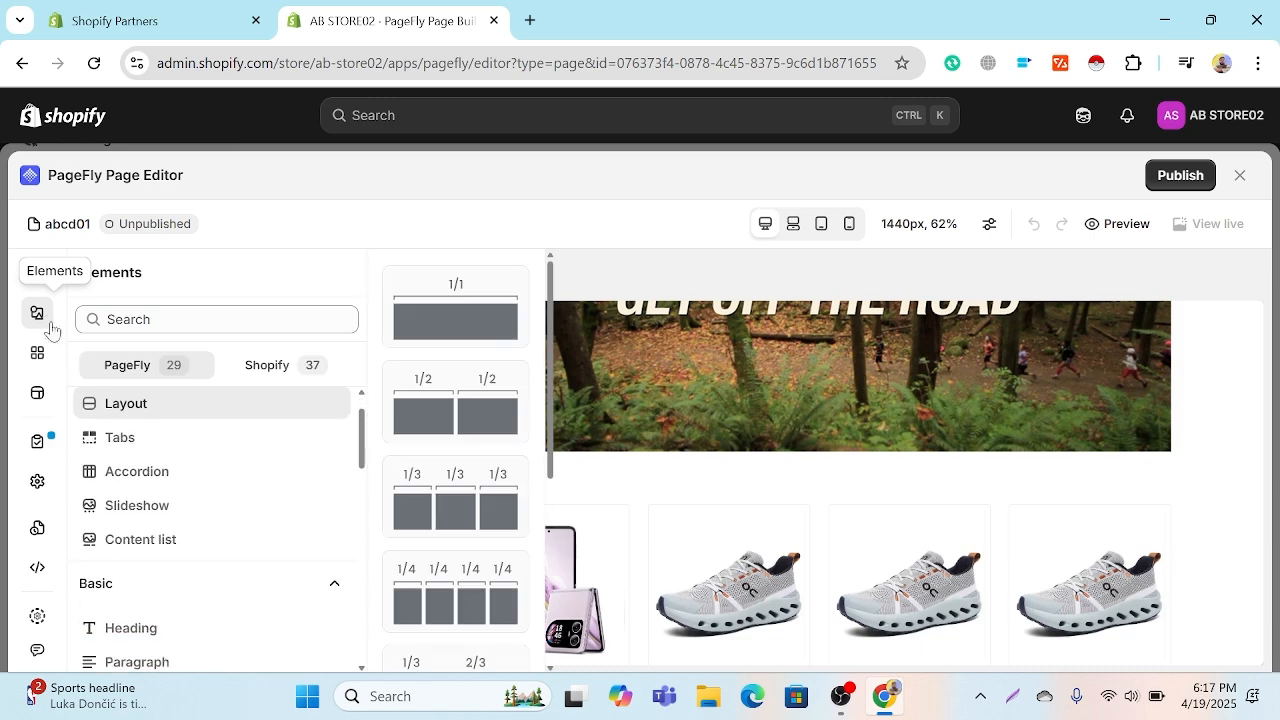
{"action": "scroll", "coordinate": [163, 531], "scroll_direction": "down", "scroll_amount": 2}
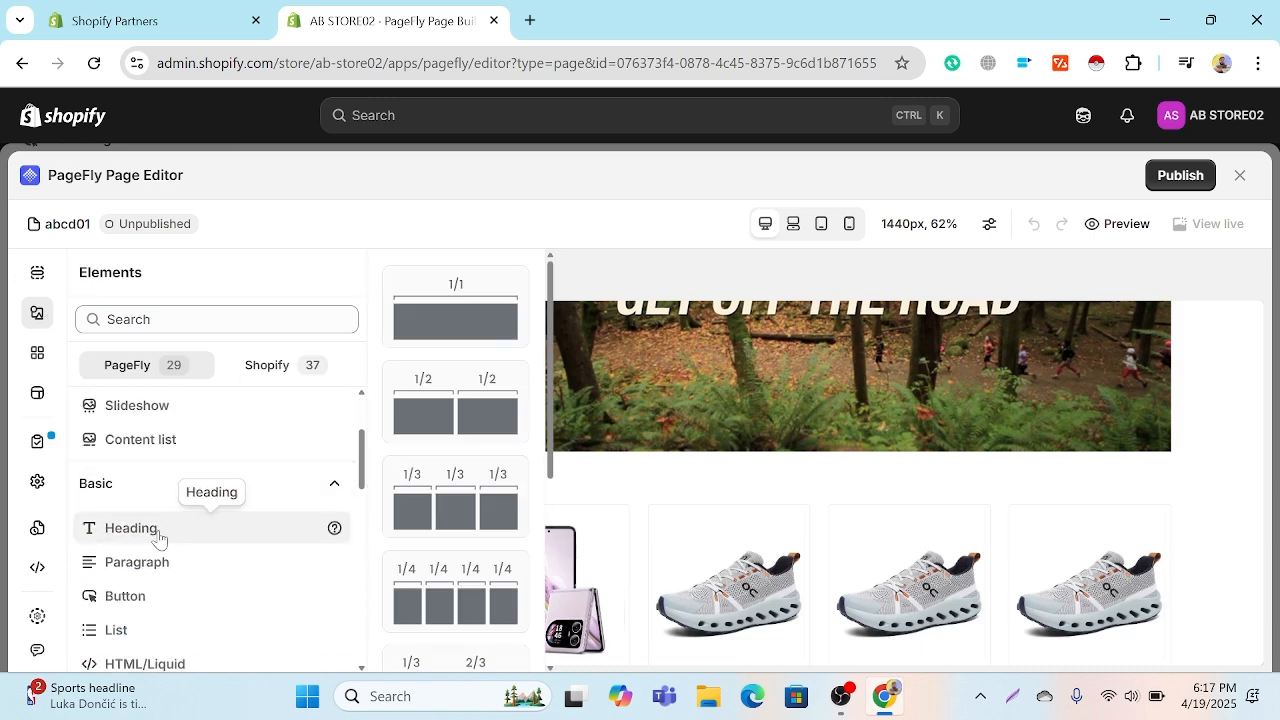
{"action": "left_click", "coordinate": [158, 538]}
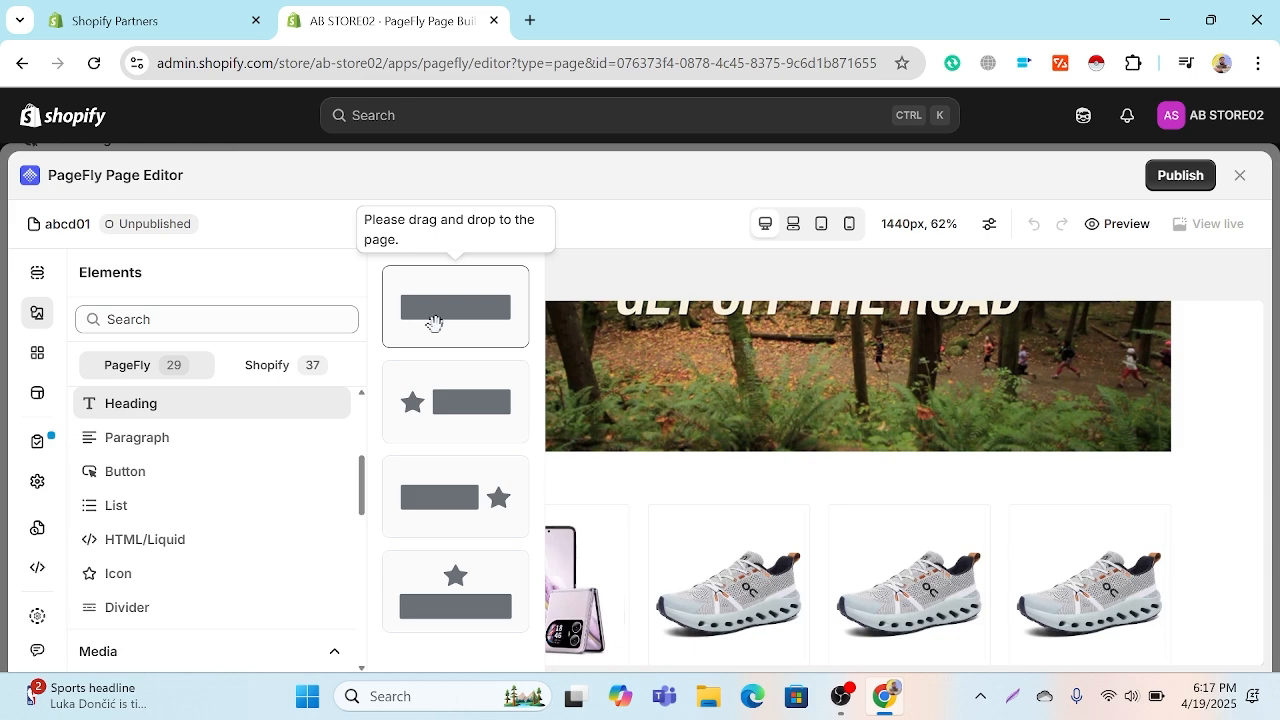
{"action": "left_click_drag", "start_coordinate": [434, 322], "coordinate": [806, 483]}
{"action": "left_click", "coordinate": [611, 515]}
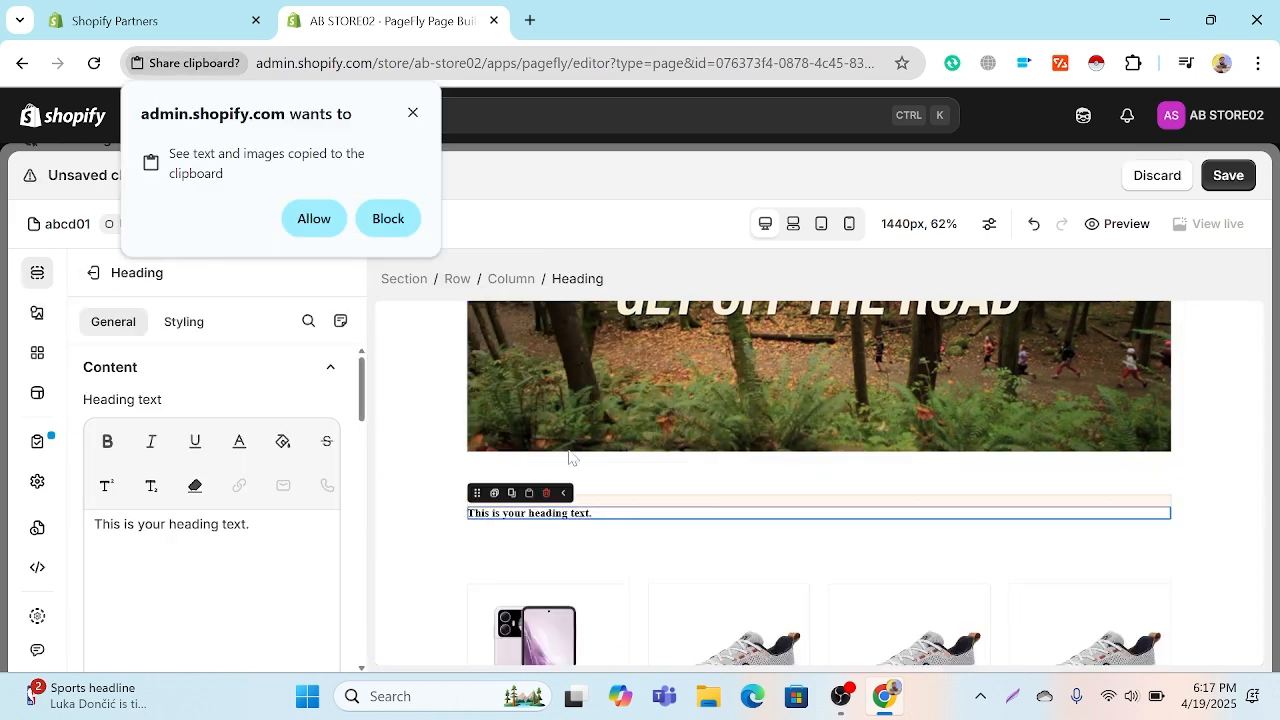
{"action": "left_click", "coordinate": [314, 218]}
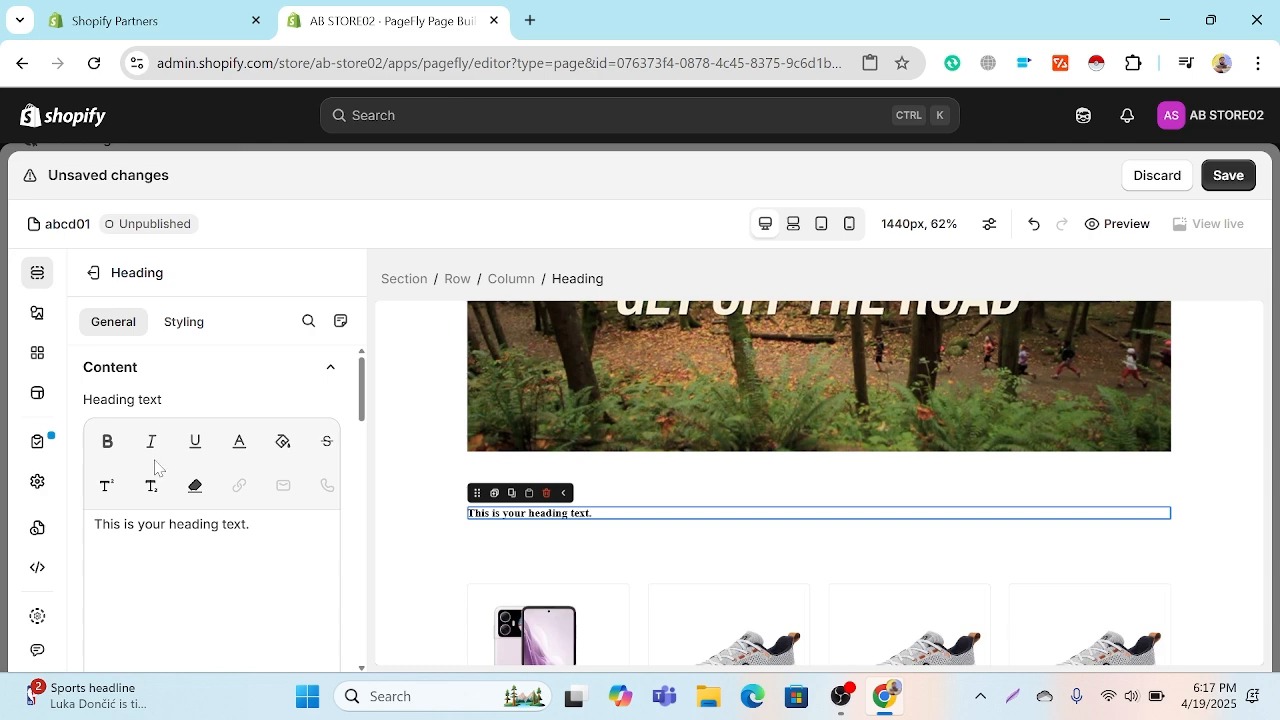
Step: Search Google for "lorem ipsum" in a new browser tab and open the lipsum.com result
{"action": "left_click", "coordinate": [530, 20]}
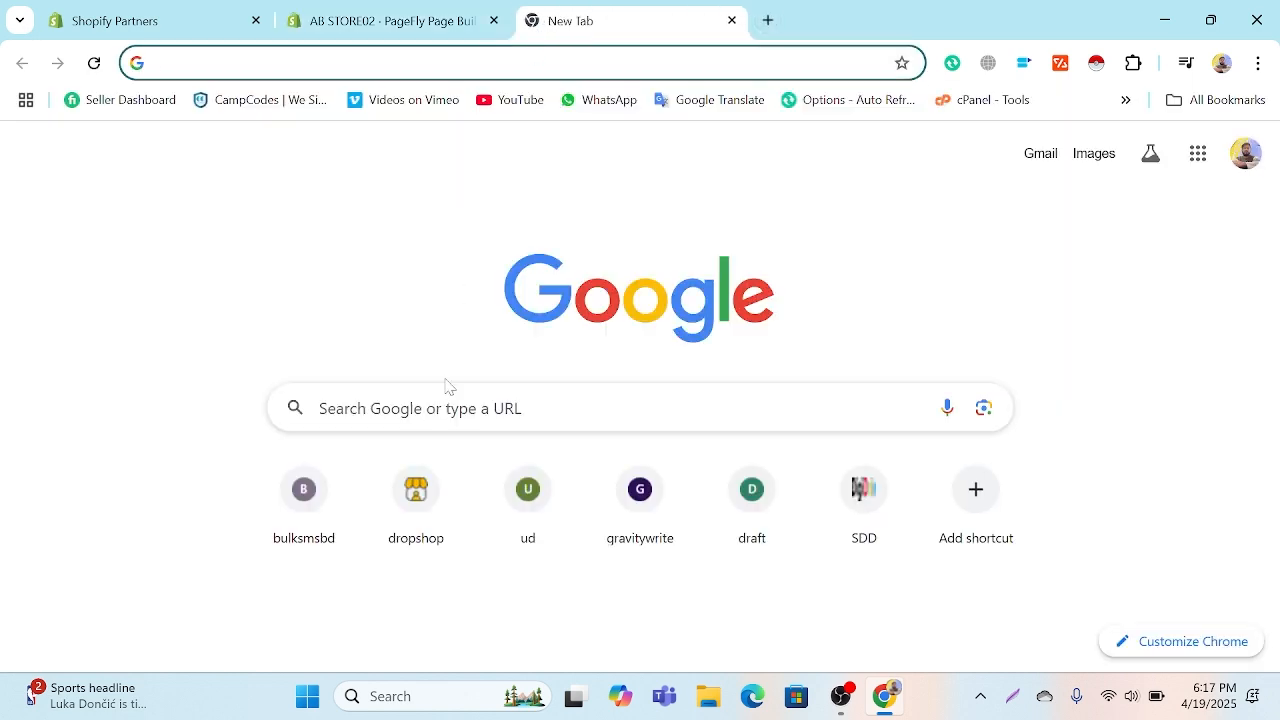
{"action": "left_click", "coordinate": [400, 408]}
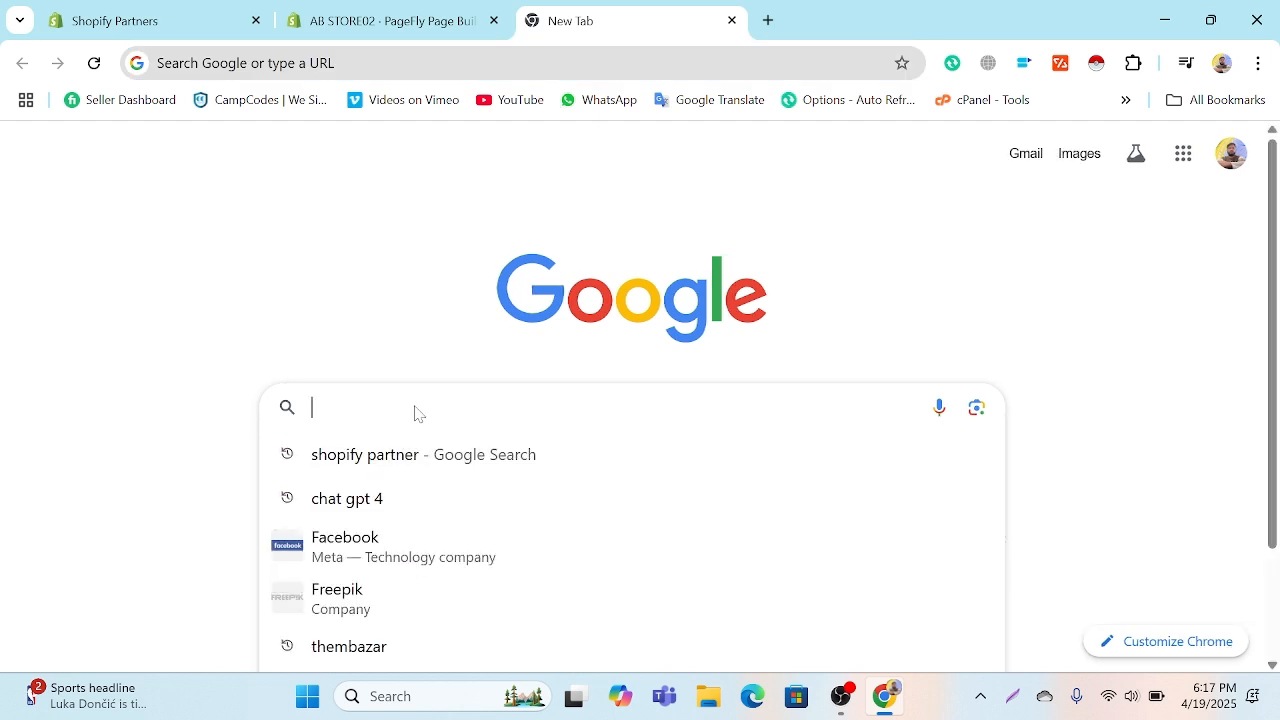
{"action": "type", "text": "l"}
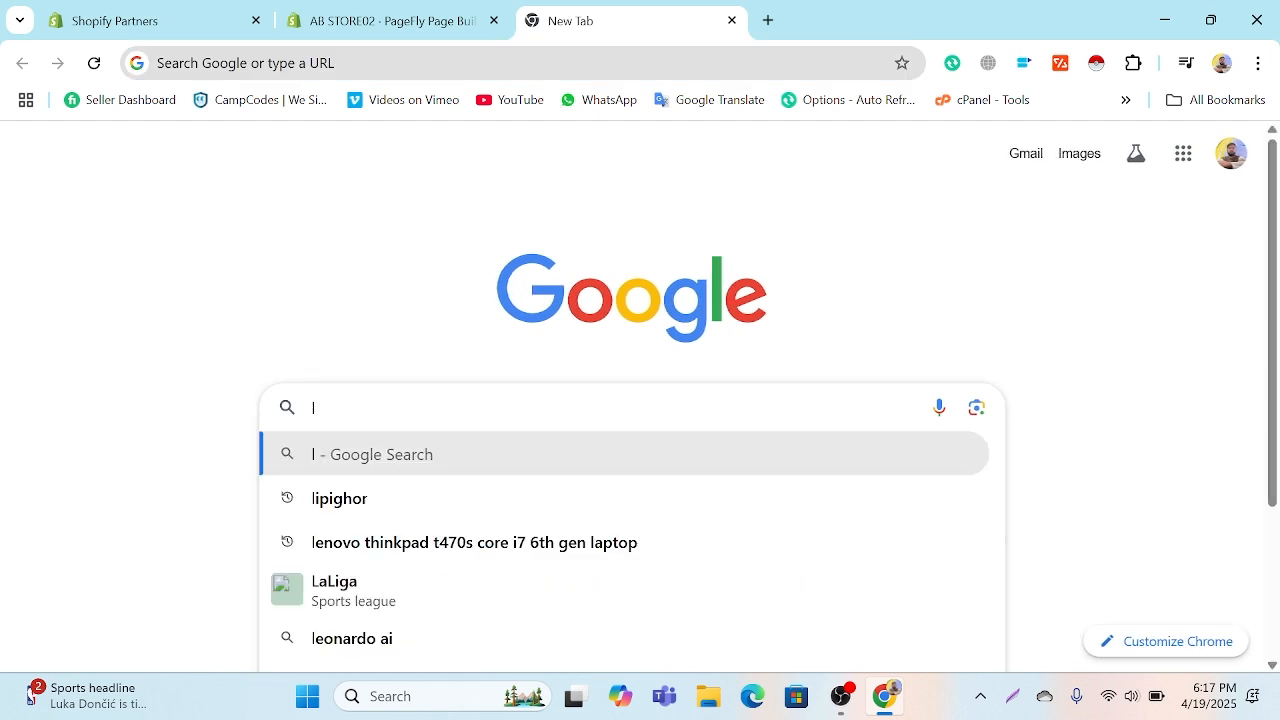
{"action": "type", "text": "ore"}
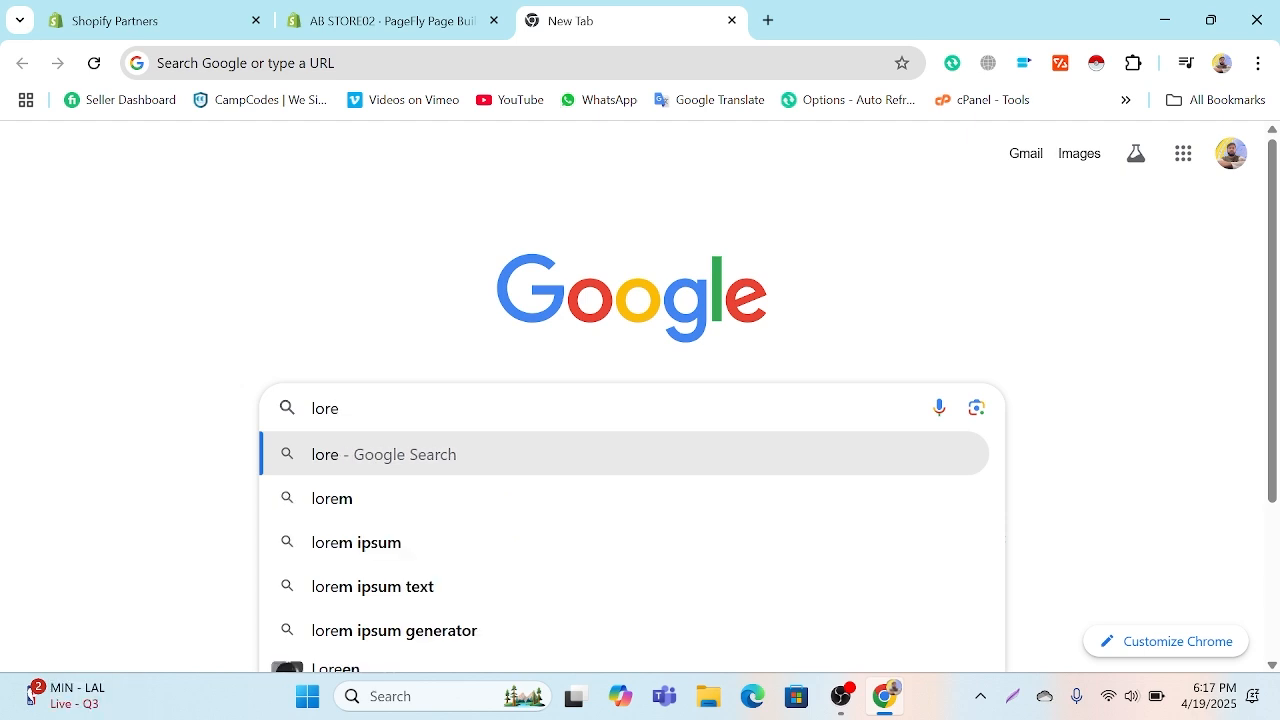
{"action": "left_click", "coordinate": [372, 542]}
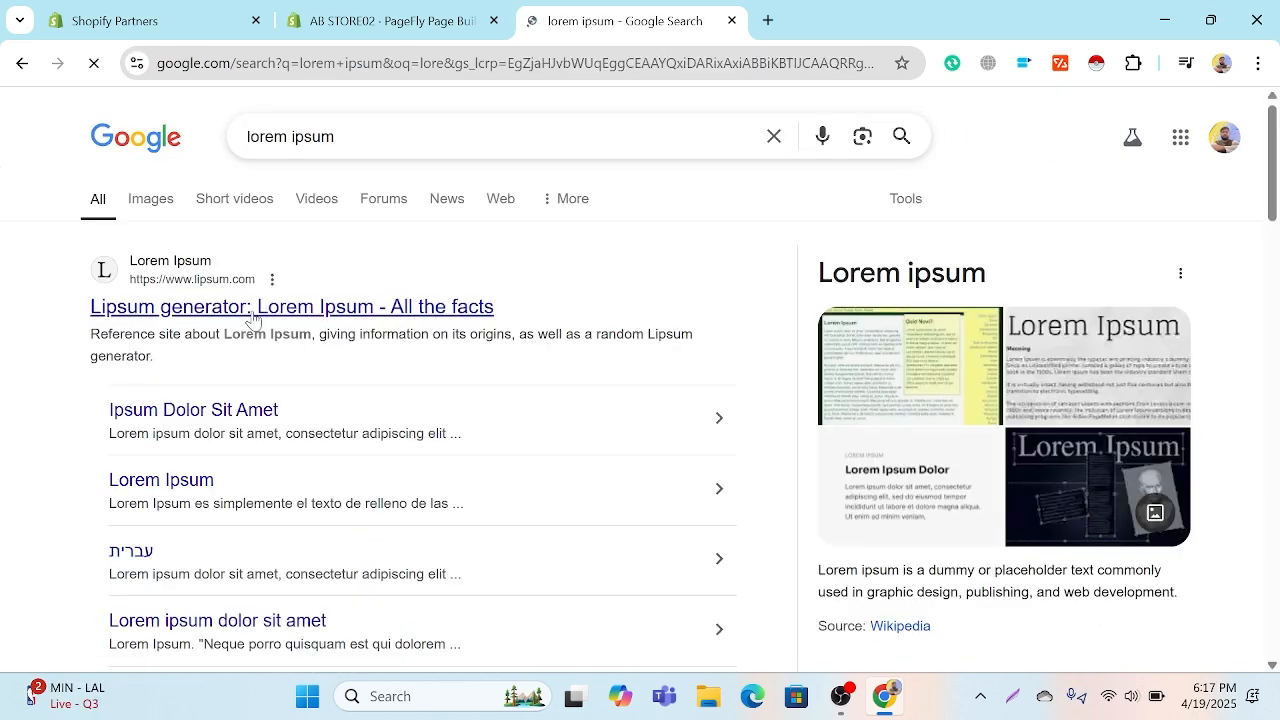
{"action": "left_click", "coordinate": [252, 318]}
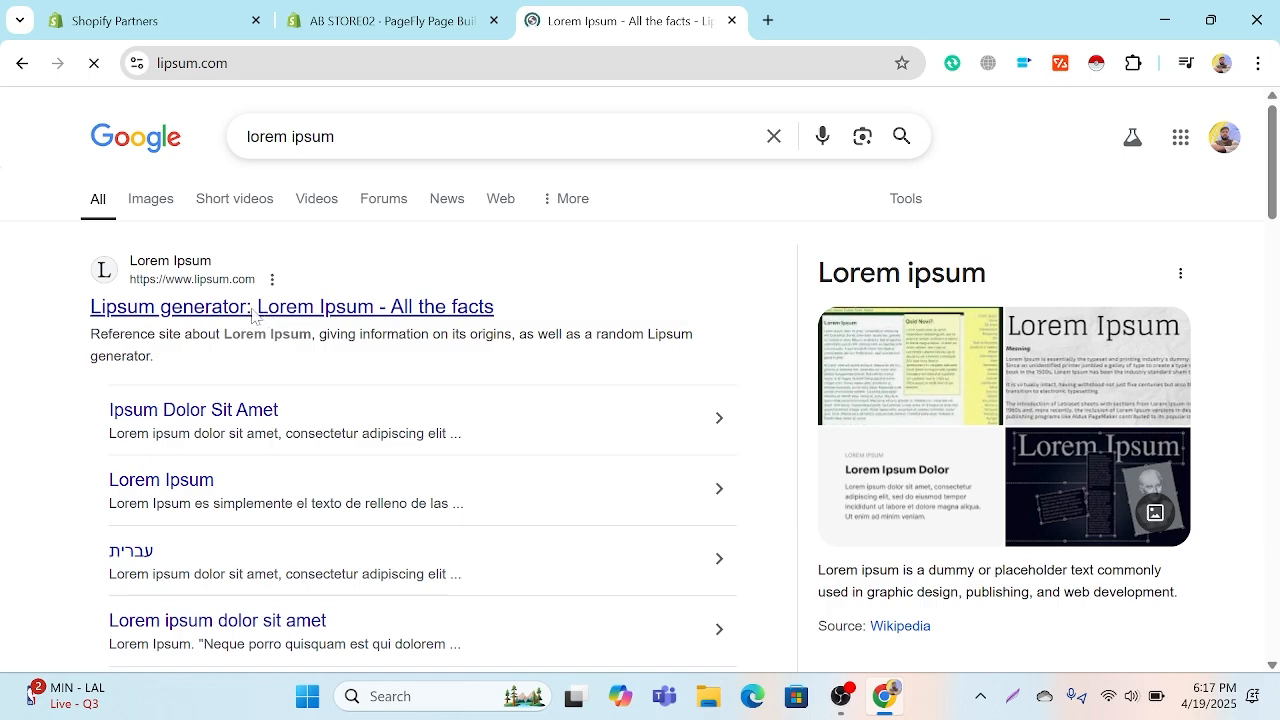
Step: Copy the section title "What is Lorem Ipsum?" from the lipsum.com page
{"action": "scroll", "coordinate": [632, 505], "scroll_direction": "down", "scroll_amount": 4}
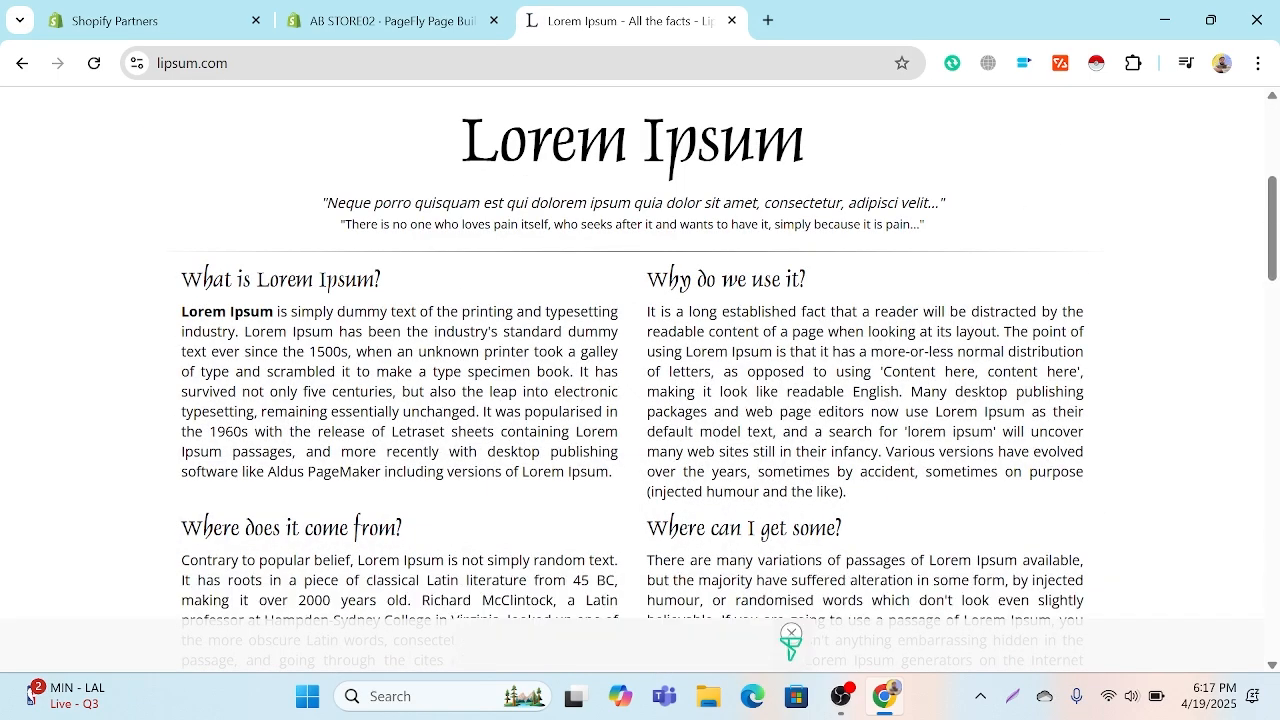
{"action": "left_click_drag", "start_coordinate": [181, 279], "coordinate": [382, 279]}
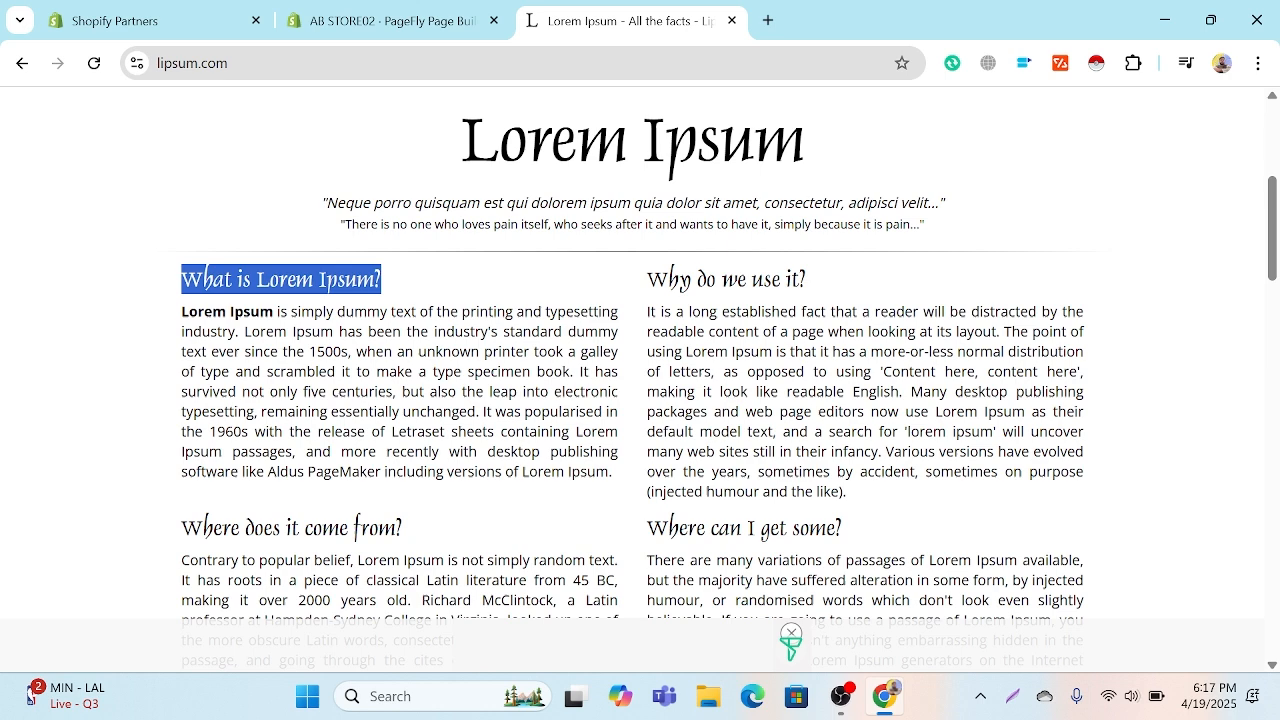
{"action": "right_click", "coordinate": [364, 275]}
{"action": "left_click", "coordinate": [463, 303]}
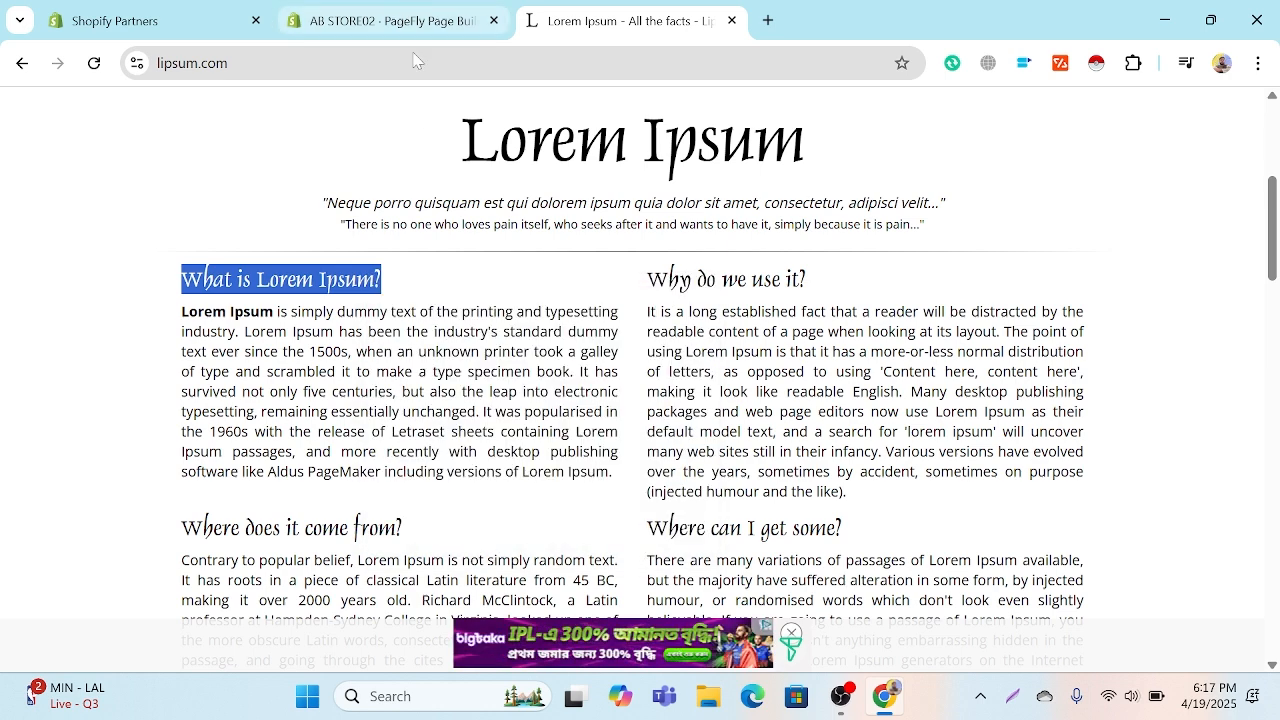
Step: Return to the PageFly editor and replace the new heading's text with "What is Lorem Ipsum?"
{"action": "left_click", "coordinate": [395, 8]}
{"action": "left_click", "coordinate": [250, 524]}
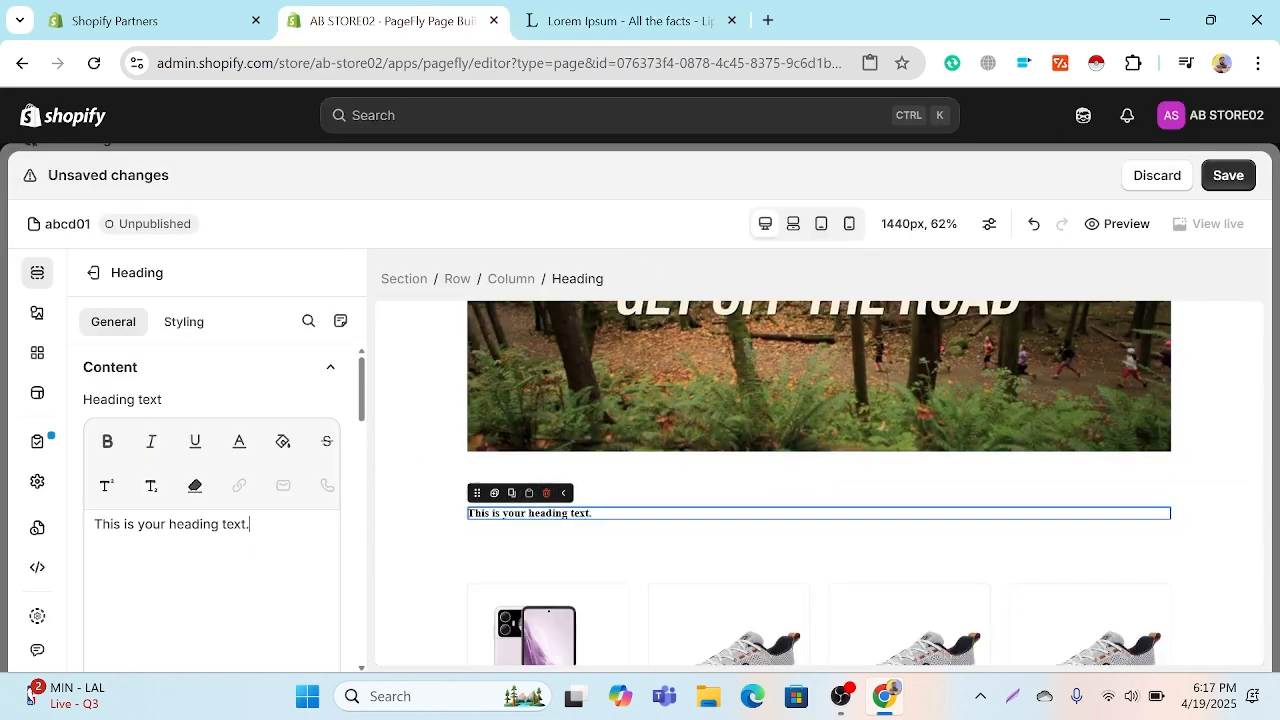
{"action": "key", "text": "ctrl+a"}
{"action": "key", "text": "ctrl+v"}
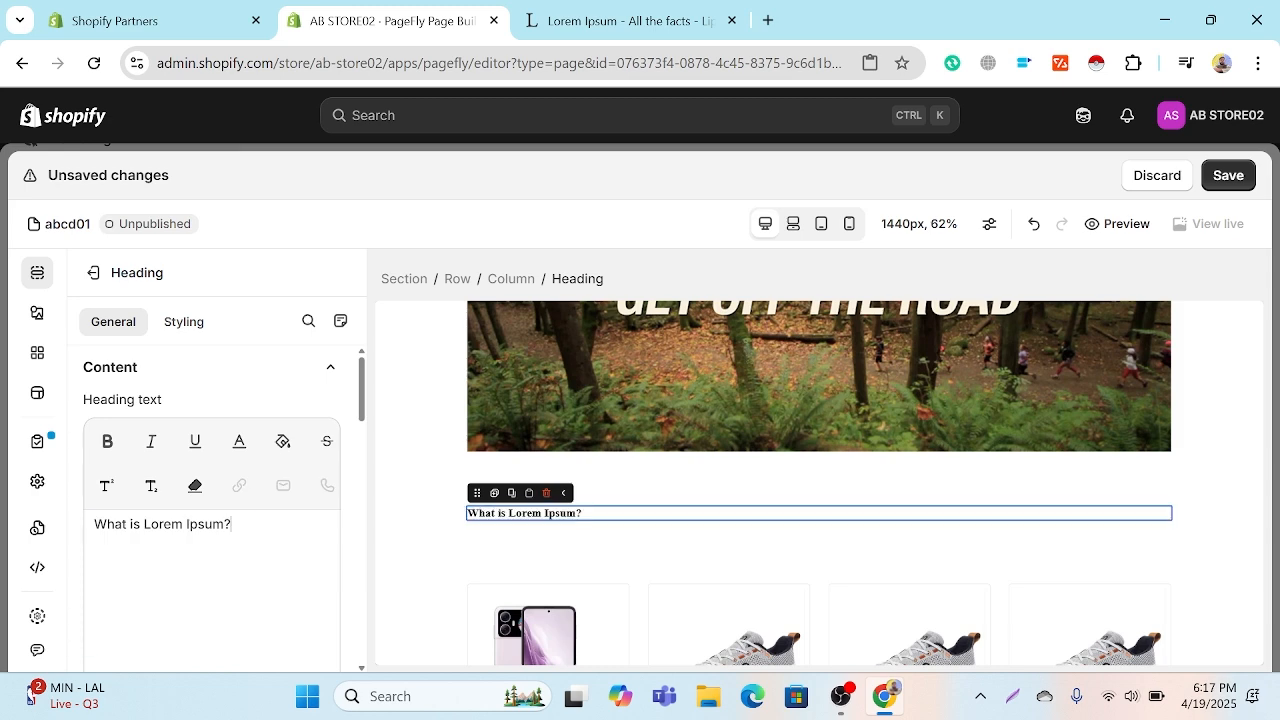
Step: Set the HTML tag of the "What is Lorem Ipsum?" heading to H1
{"action": "scroll", "coordinate": [291, 523], "scroll_direction": "down", "scroll_amount": 3}
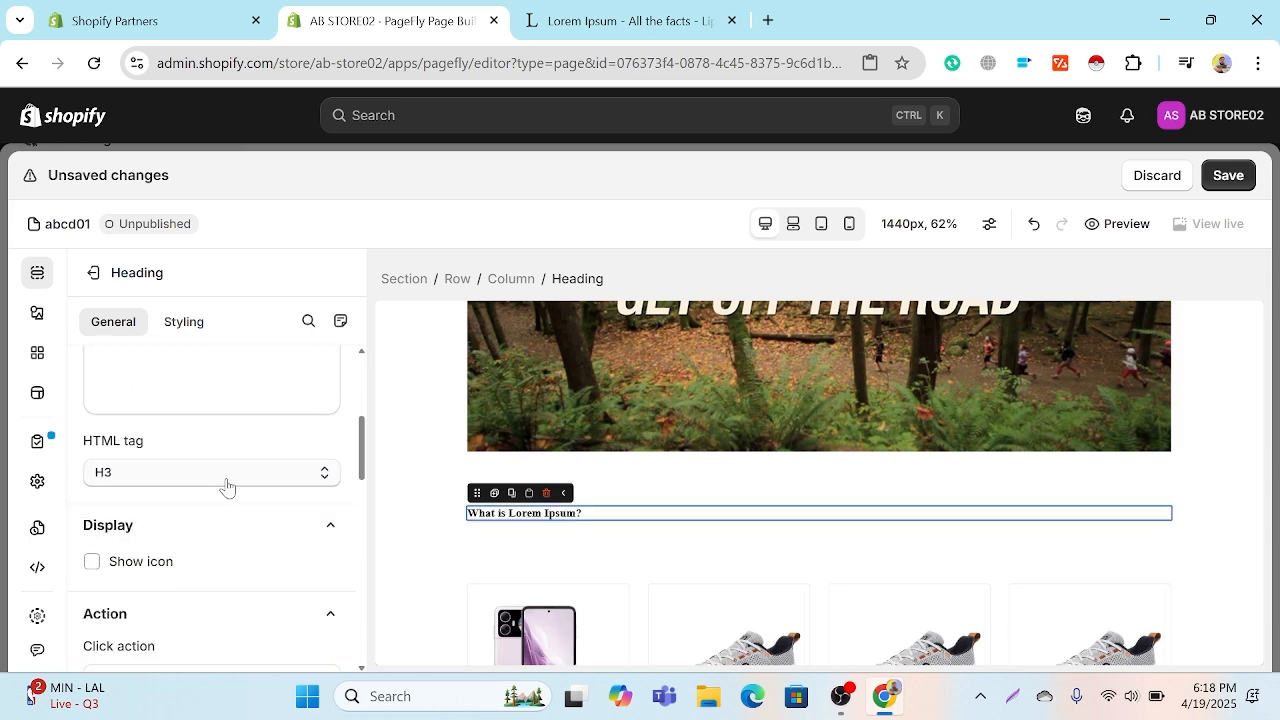
{"action": "left_click", "coordinate": [208, 476]}
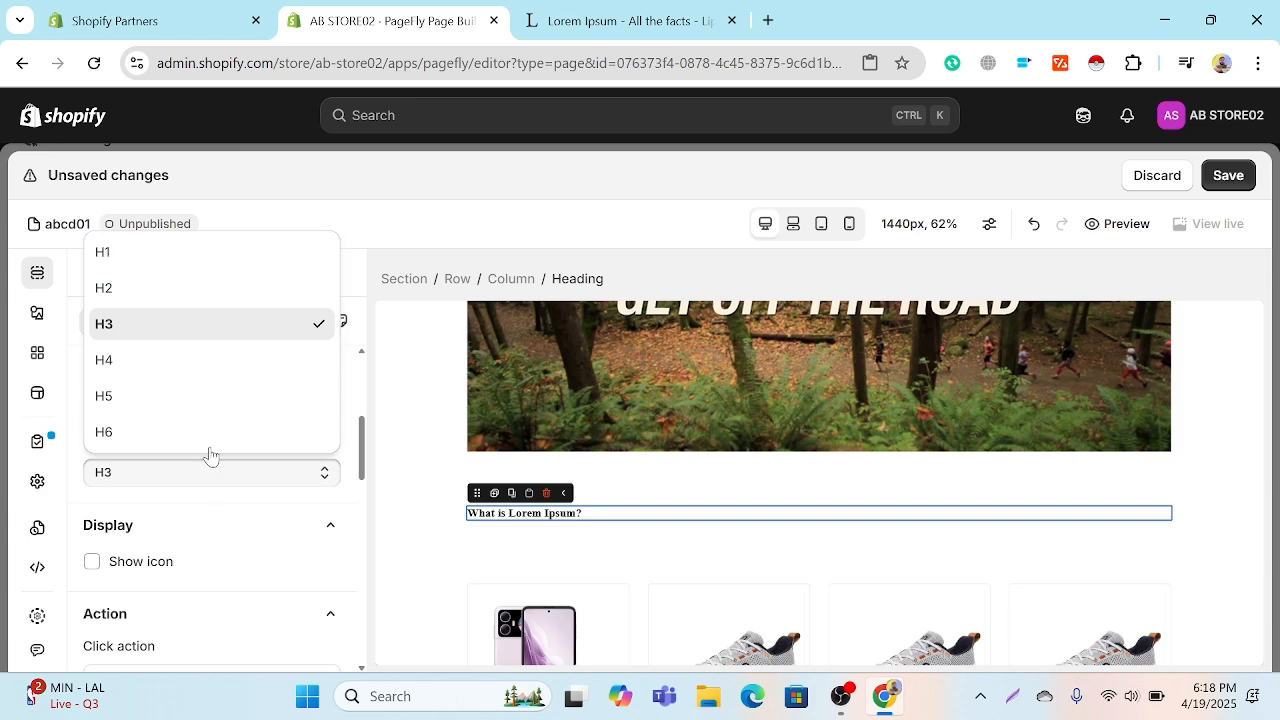
{"action": "left_click", "coordinate": [119, 255]}
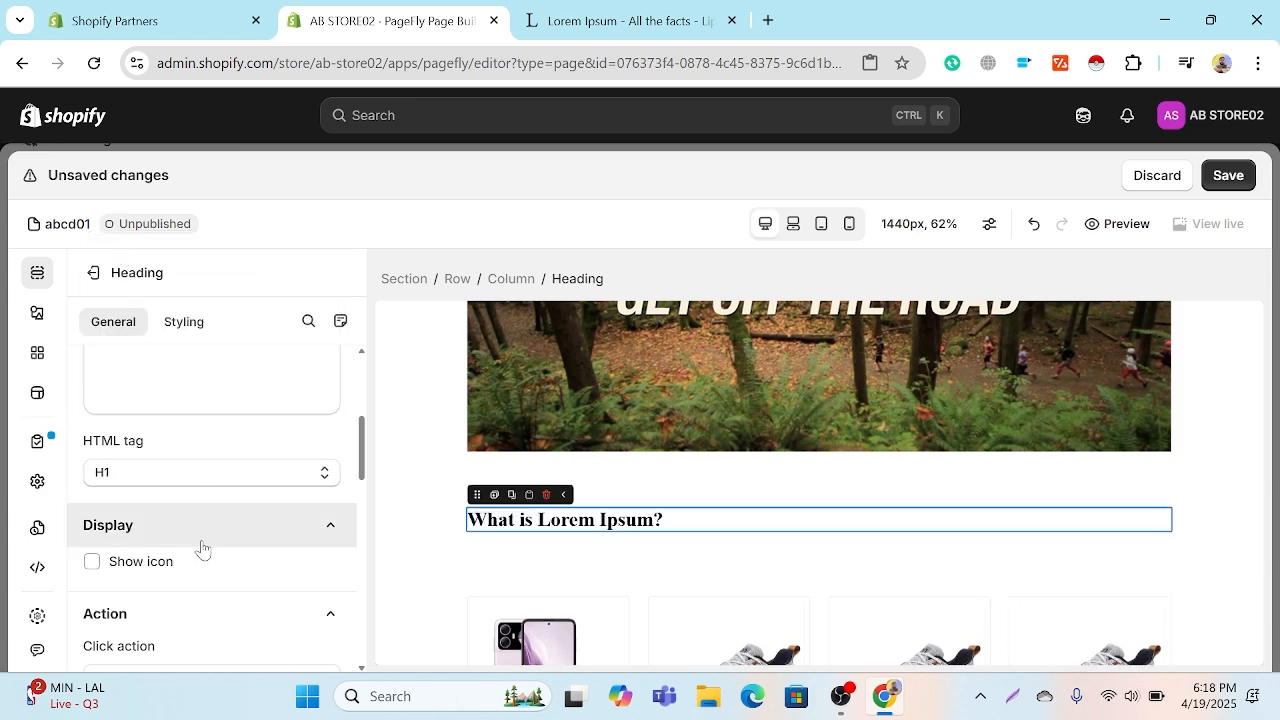
Step: Show an icon beside the heading, compare its vertical alignments, and set the alignment to Top
{"action": "scroll", "coordinate": [200, 545], "scroll_direction": "down", "scroll_amount": 1}
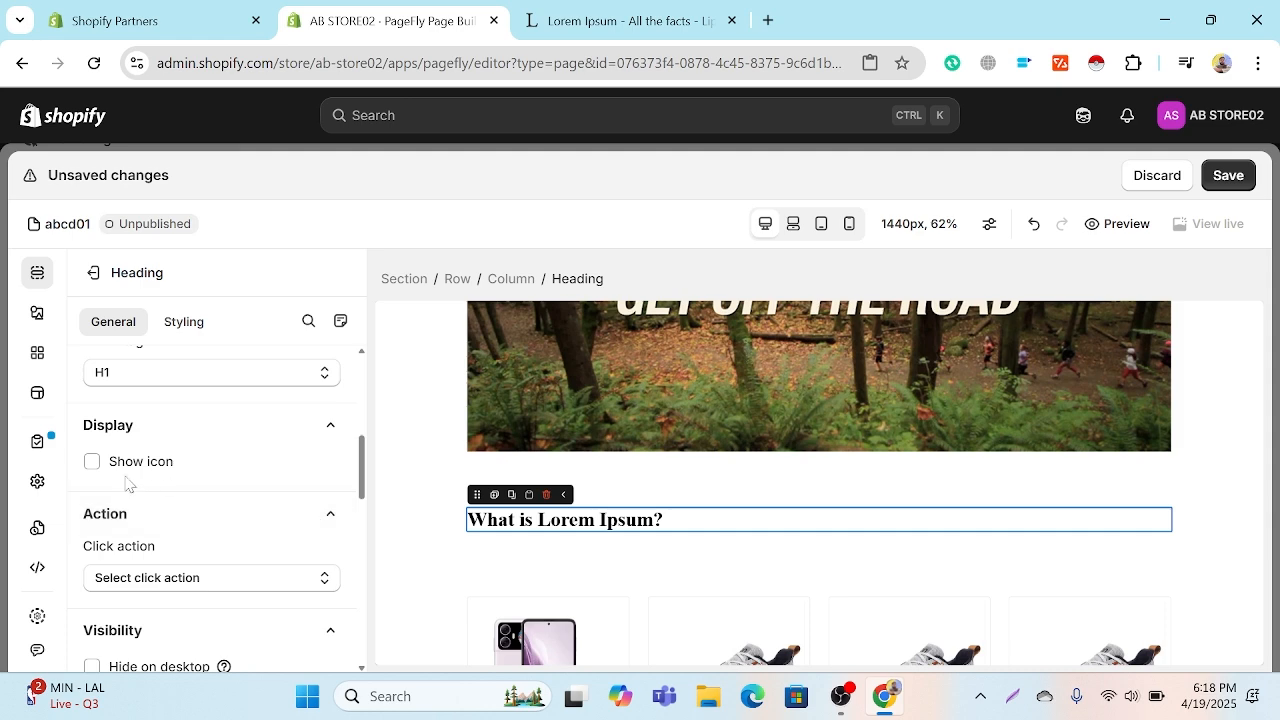
{"action": "left_click", "coordinate": [92, 462]}
{"action": "scroll", "coordinate": [177, 494], "scroll_direction": "down", "scroll_amount": 1}
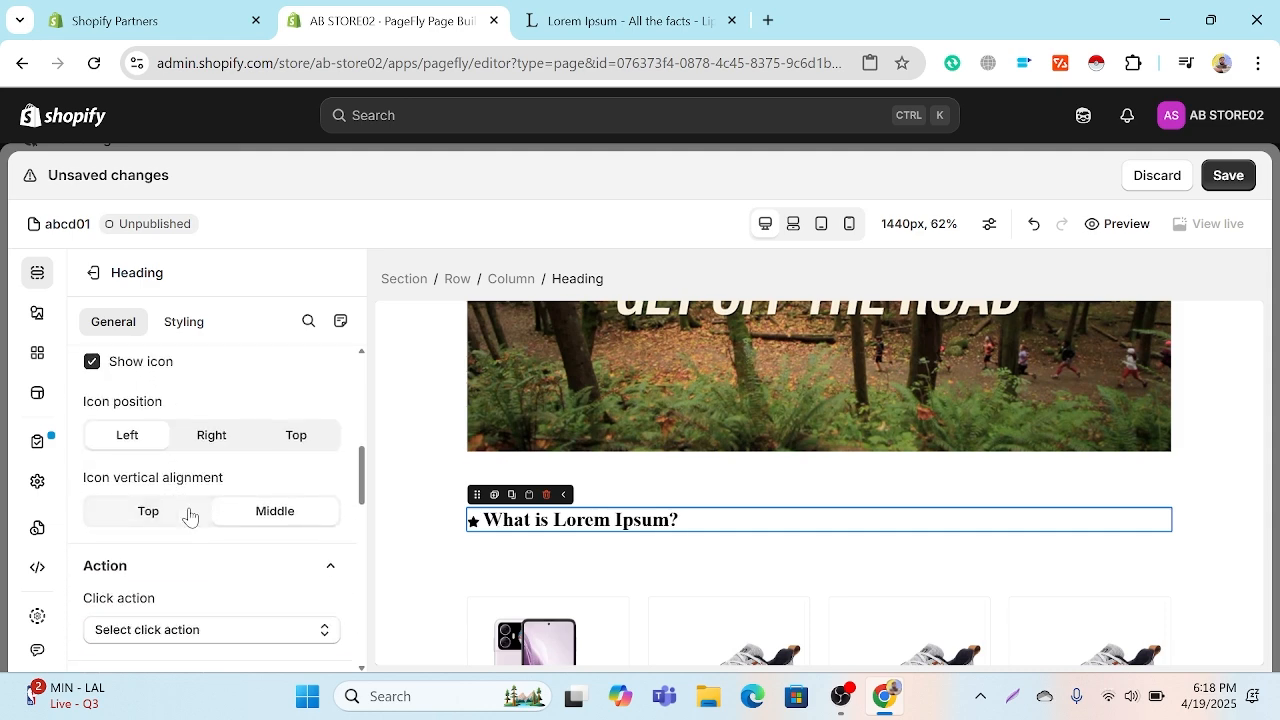
{"action": "left_click", "coordinate": [188, 516]}
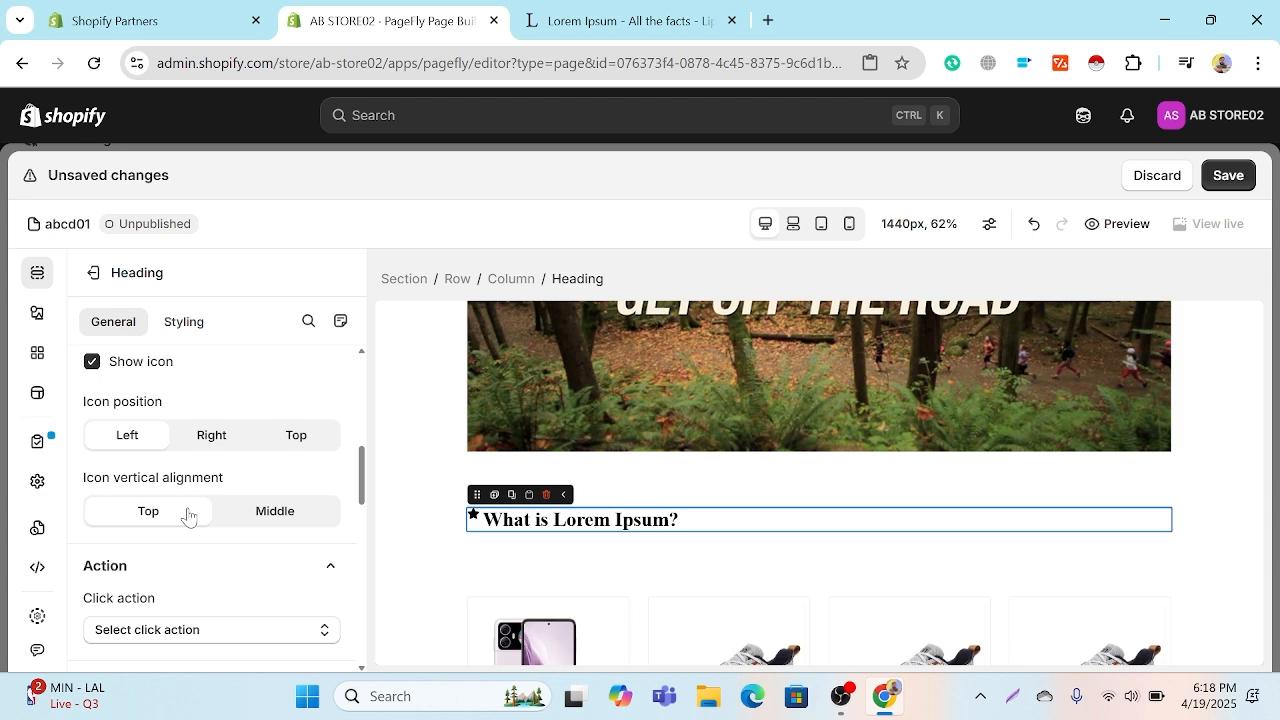
{"action": "left_click", "coordinate": [250, 514]}
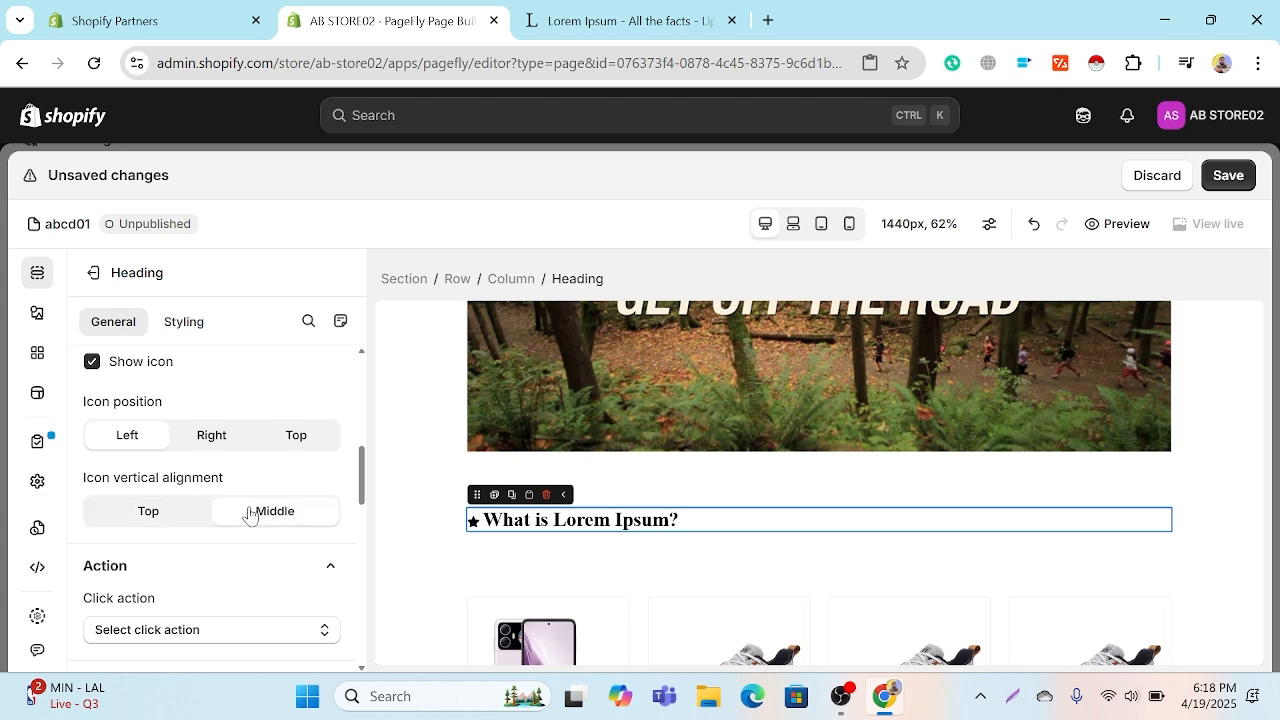
{"action": "left_click", "coordinate": [195, 516]}
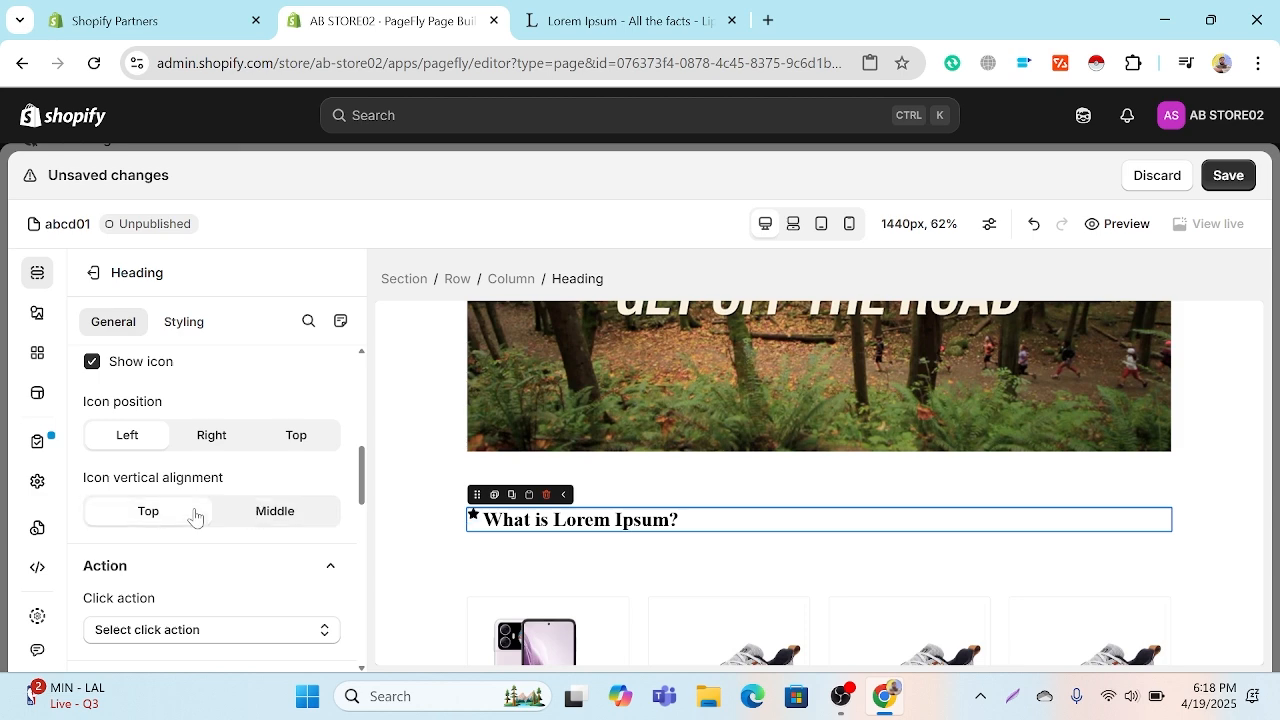
Step: Try the heading's icon in the Right and Top positions, and turn the icon off
{"action": "left_click", "coordinate": [205, 440]}
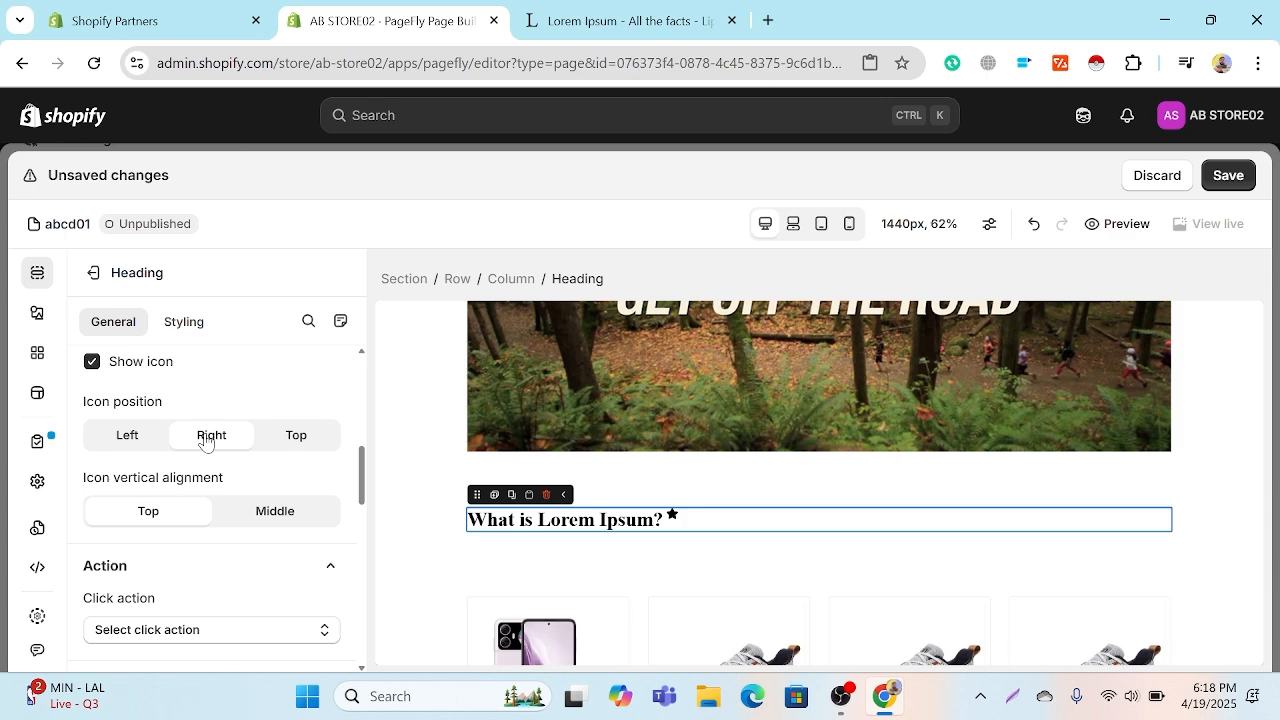
{"action": "left_click", "coordinate": [296, 437]}
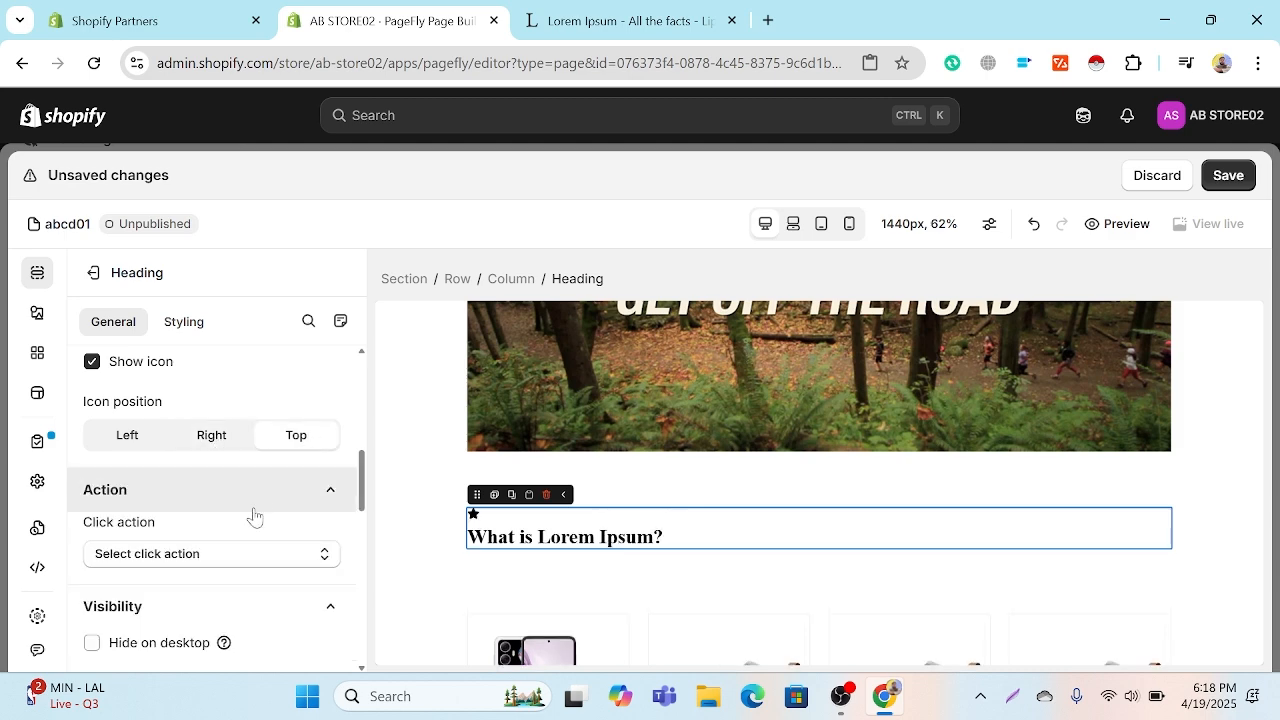
{"action": "left_click", "coordinate": [183, 558]}
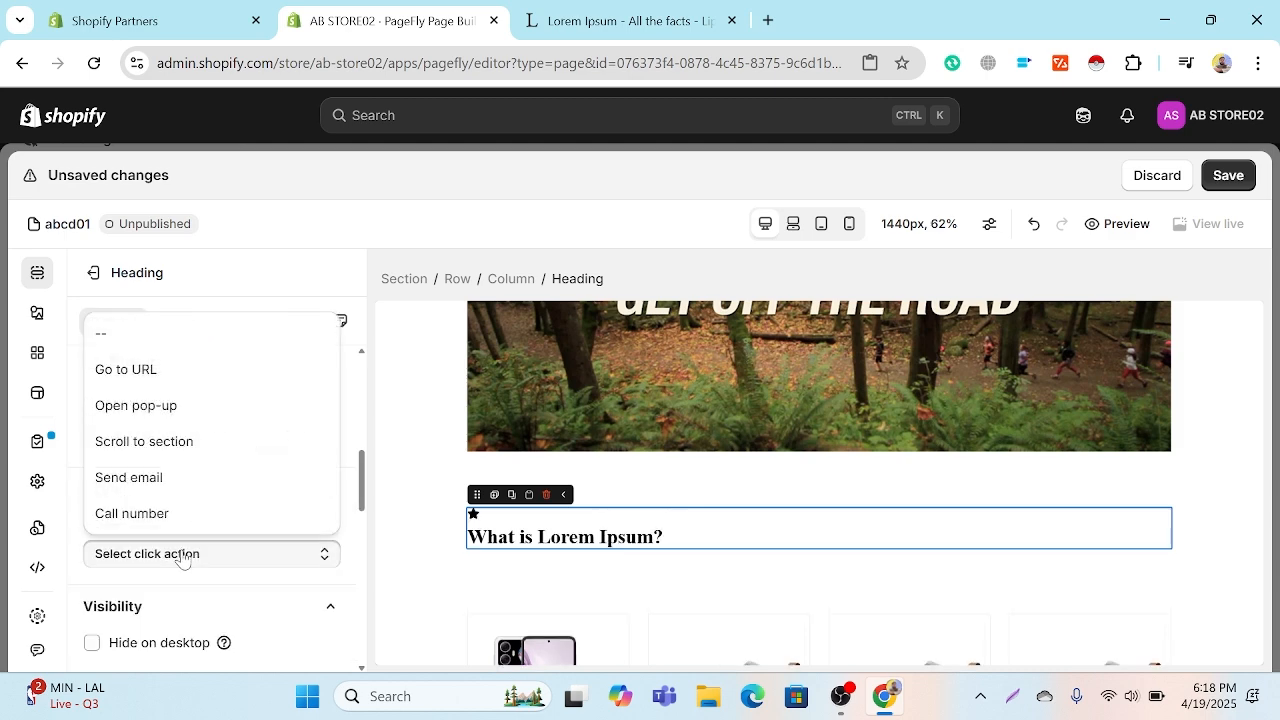
{"action": "left_click", "coordinate": [181, 556]}
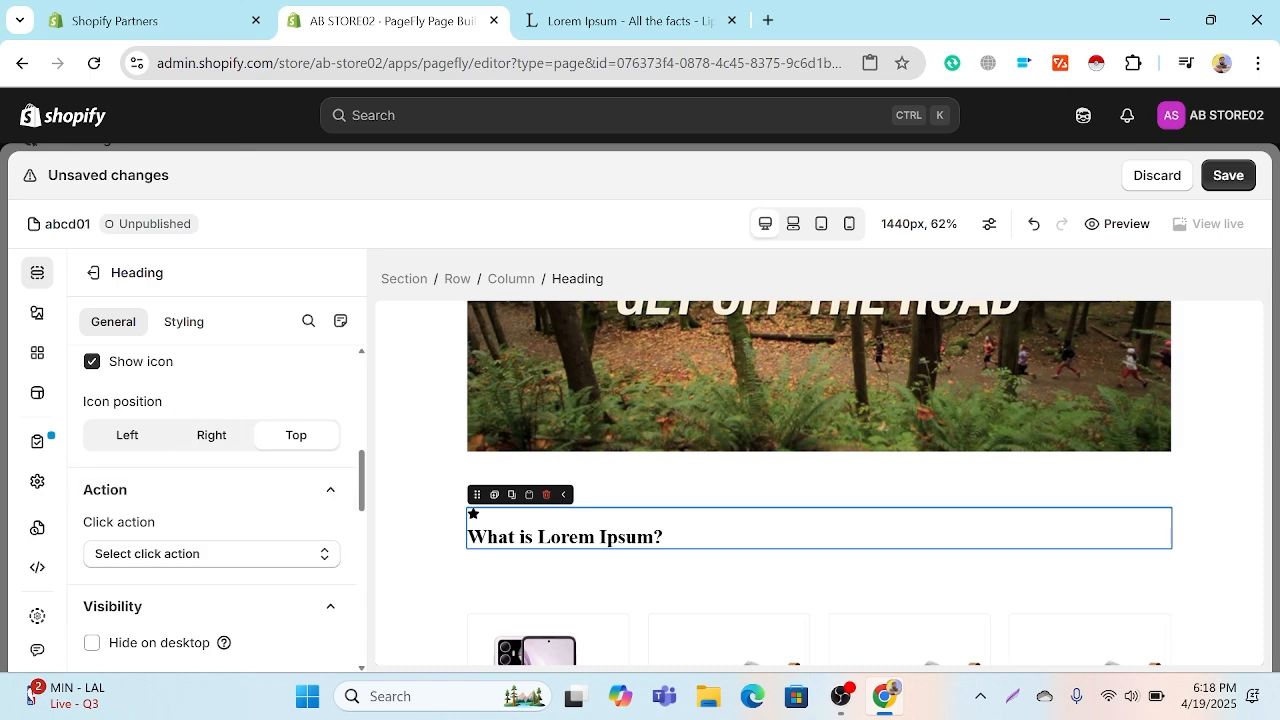
{"action": "left_click", "coordinate": [93, 363]}
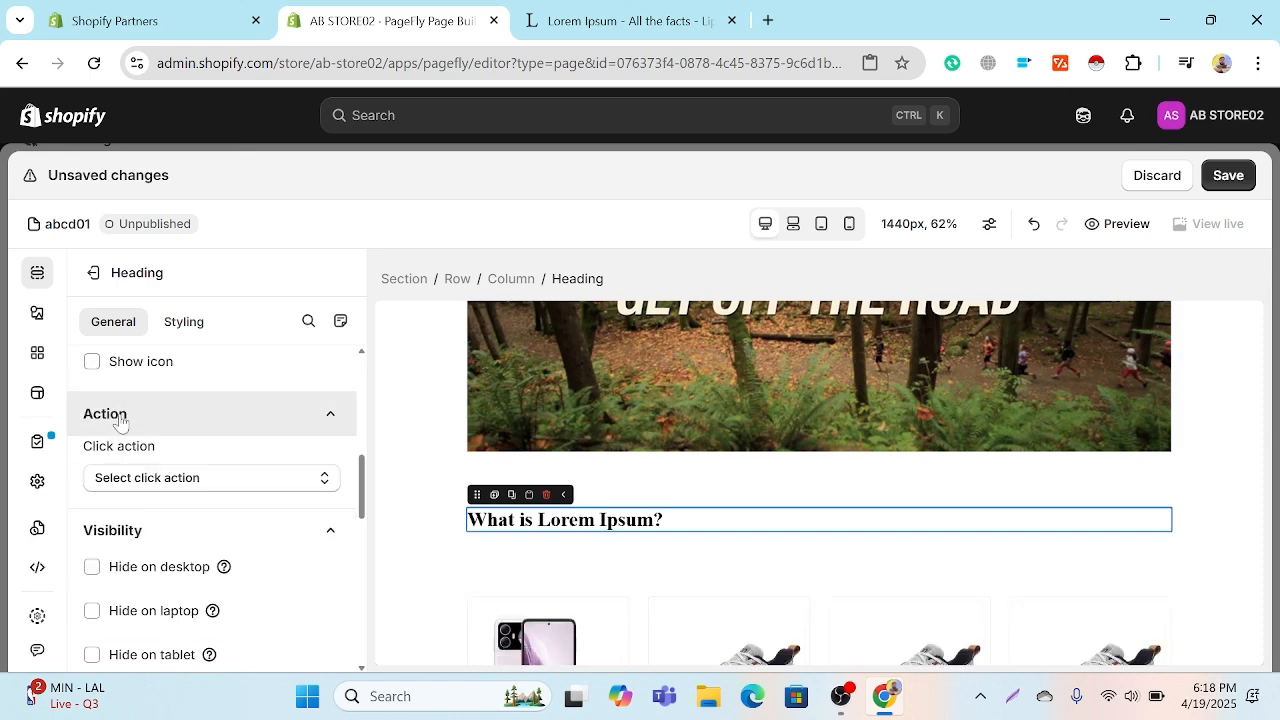
Step: Set the global style of the "What is Lorem Ipsum?" heading to None in its styling settings
{"action": "scroll", "coordinate": [196, 452], "scroll_direction": "down", "scroll_amount": 2}
{"action": "scroll", "coordinate": [197, 453], "scroll_direction": "down", "scroll_amount": 2}
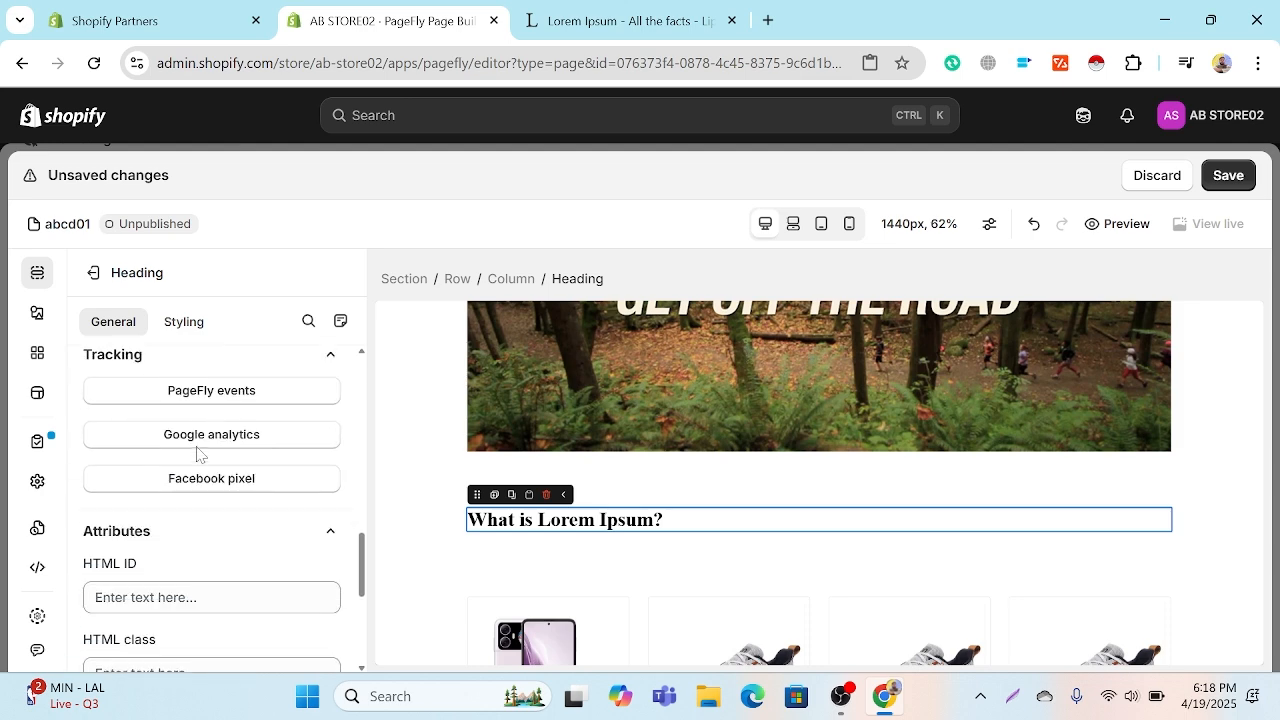
{"action": "scroll", "coordinate": [197, 453], "scroll_direction": "down", "scroll_amount": 2}
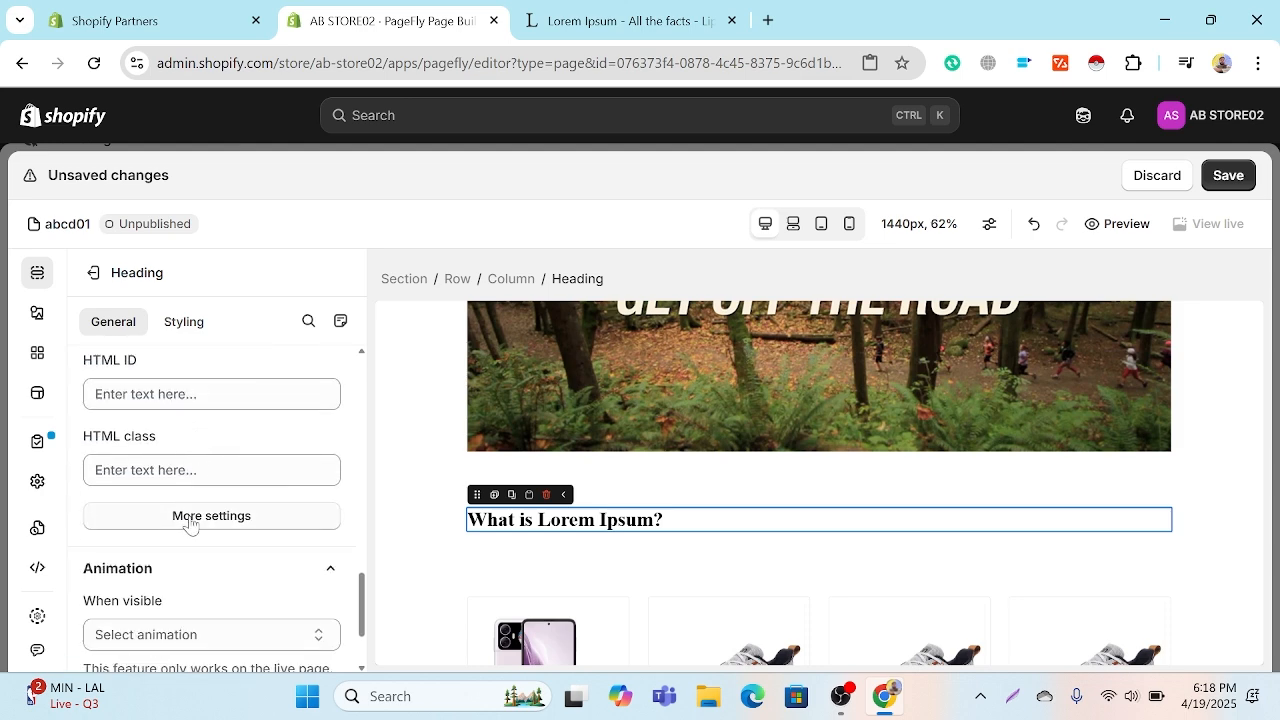
{"action": "scroll", "coordinate": [192, 524], "scroll_direction": "down", "scroll_amount": 1}
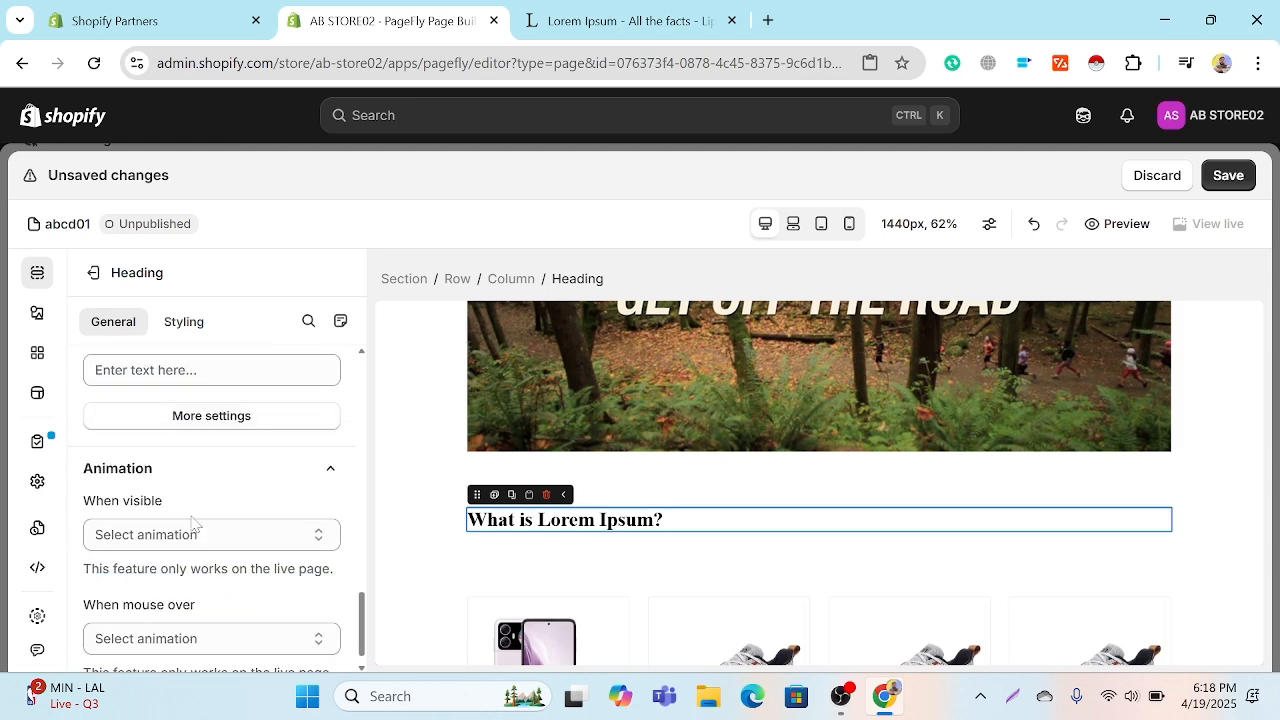
{"action": "left_click", "coordinate": [190, 321]}
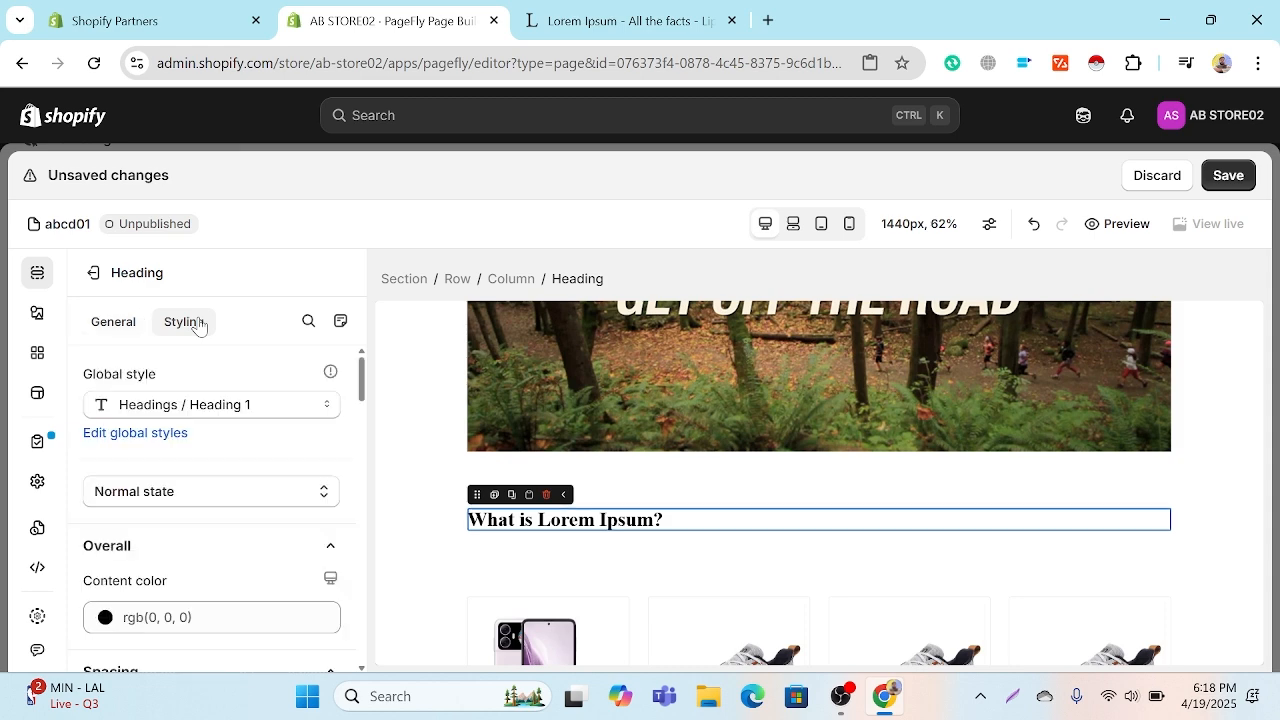
{"action": "left_click", "coordinate": [193, 410]}
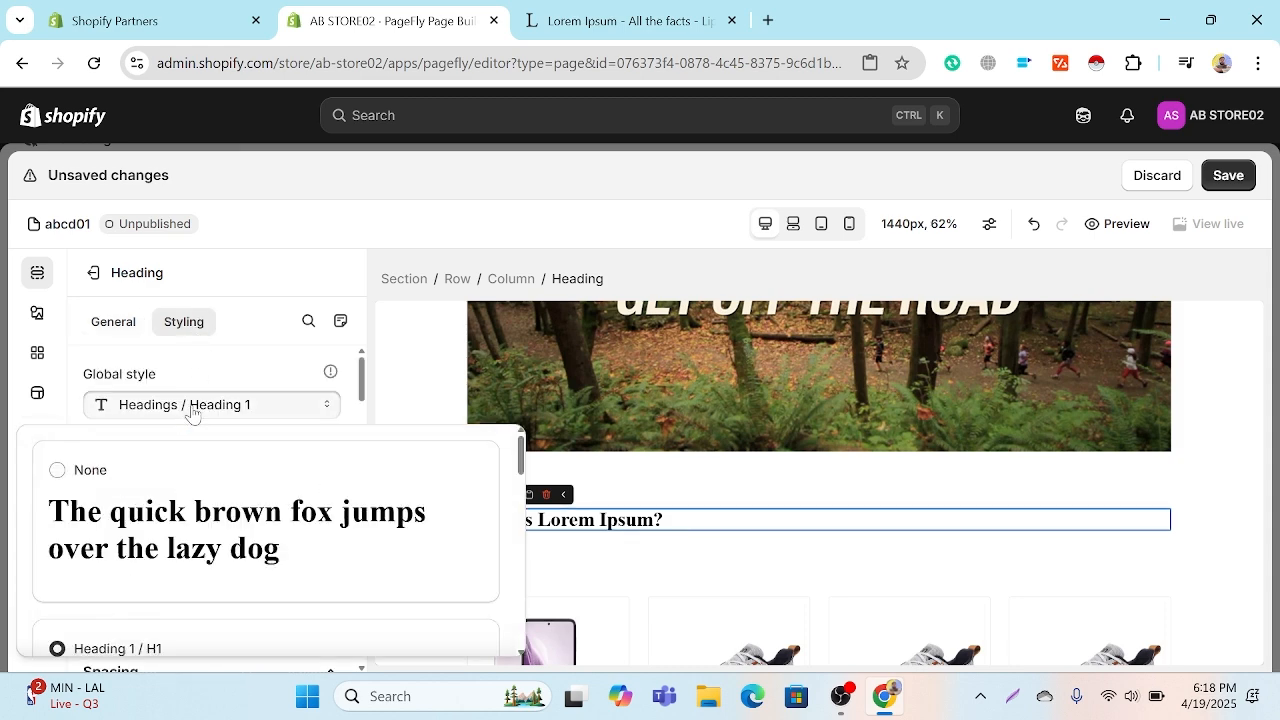
{"action": "left_click", "coordinate": [98, 478]}
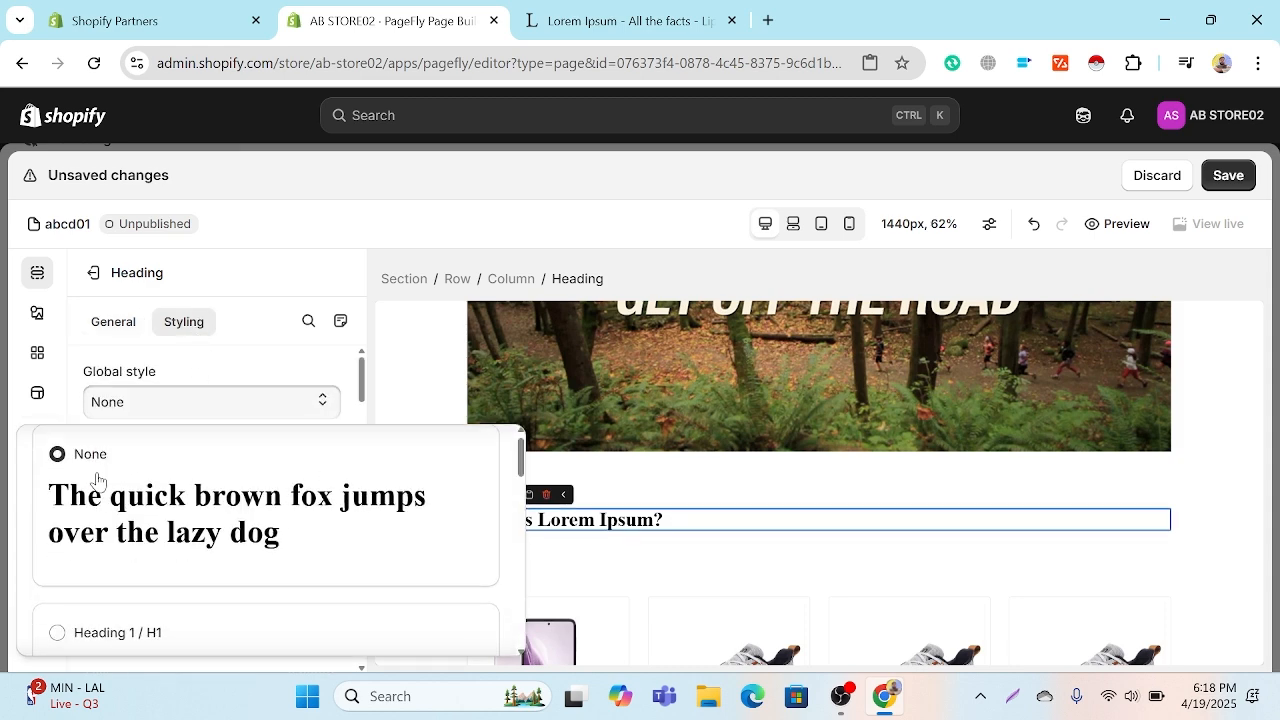
{"action": "left_click", "coordinate": [330, 368]}
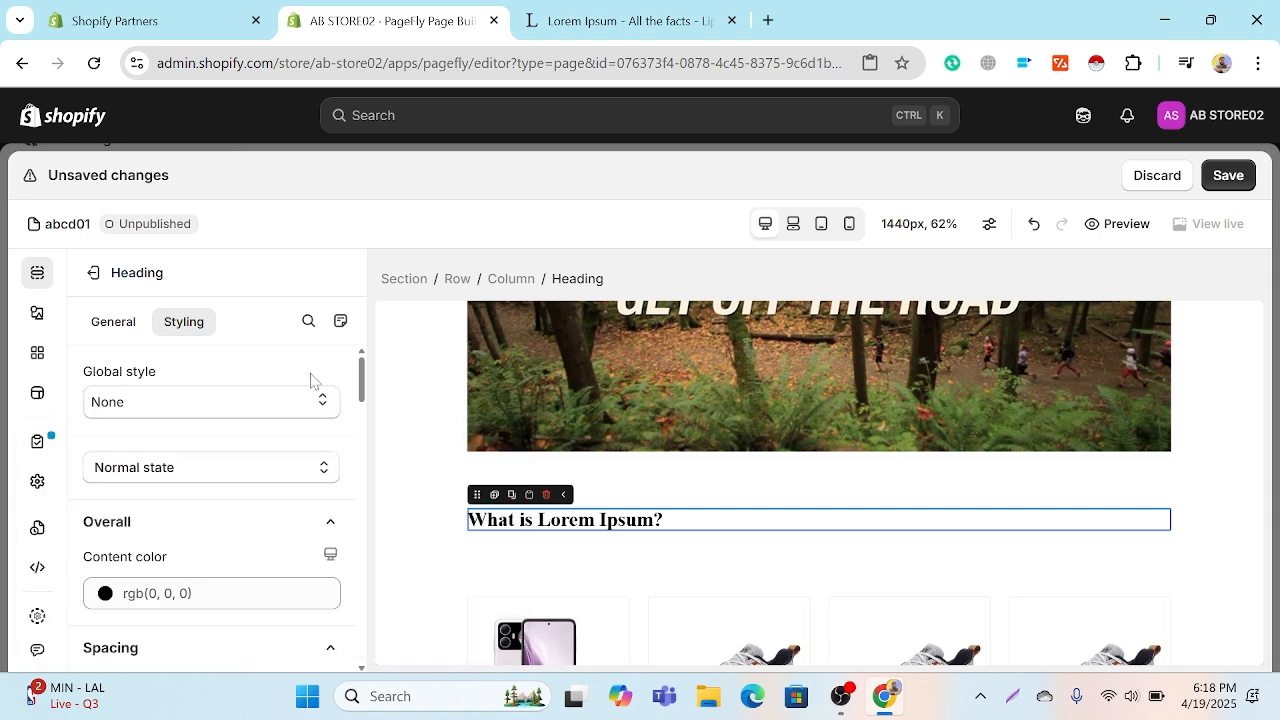
Step: Examine the available global heading styles from Heading 1 to Heading 6, and leave the selection on None
{"action": "left_click", "coordinate": [198, 406]}
{"action": "scroll", "coordinate": [216, 475], "scroll_direction": "down", "scroll_amount": 4}
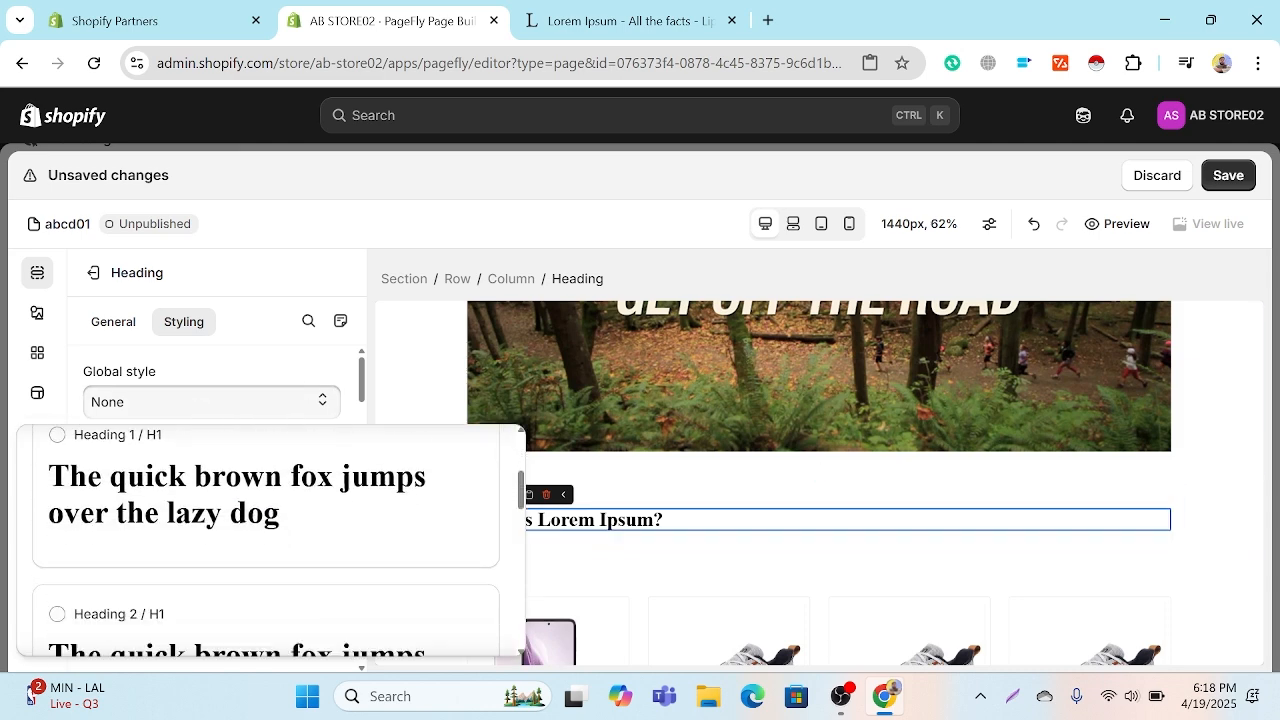
{"action": "scroll", "coordinate": [227, 490], "scroll_direction": "down", "scroll_amount": 6}
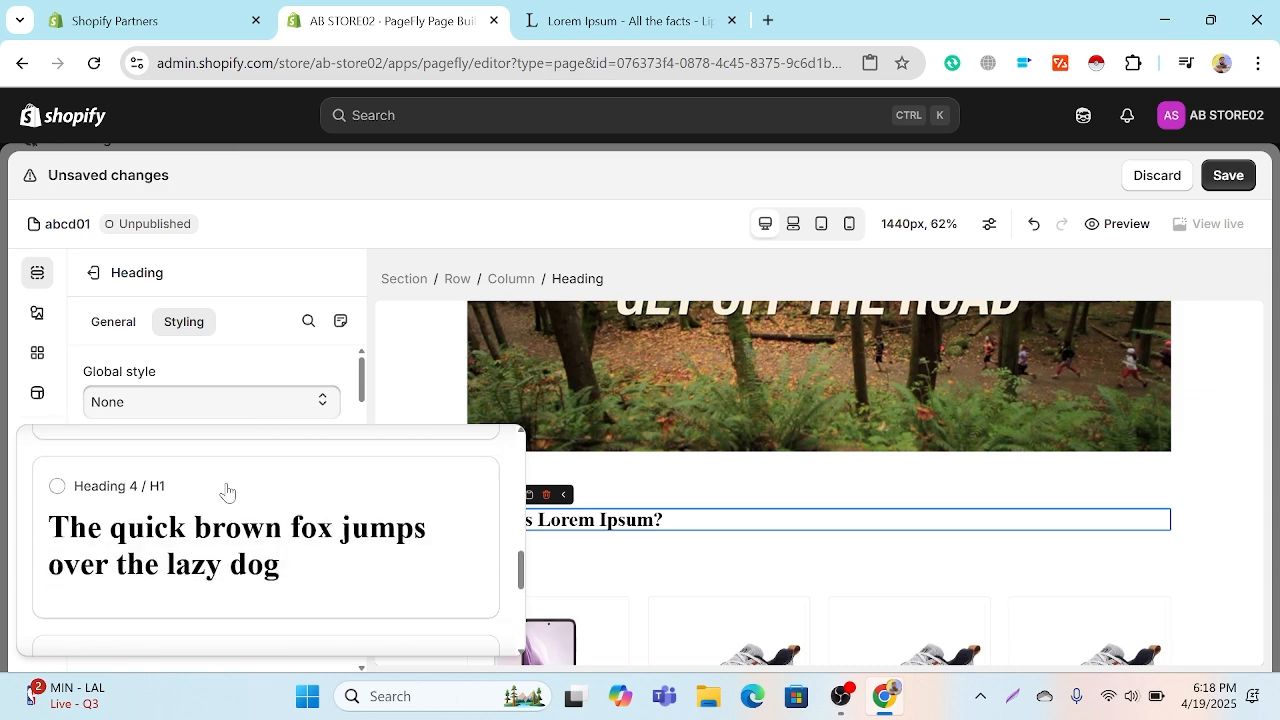
{"action": "scroll", "coordinate": [227, 490], "scroll_direction": "down", "scroll_amount": 2}
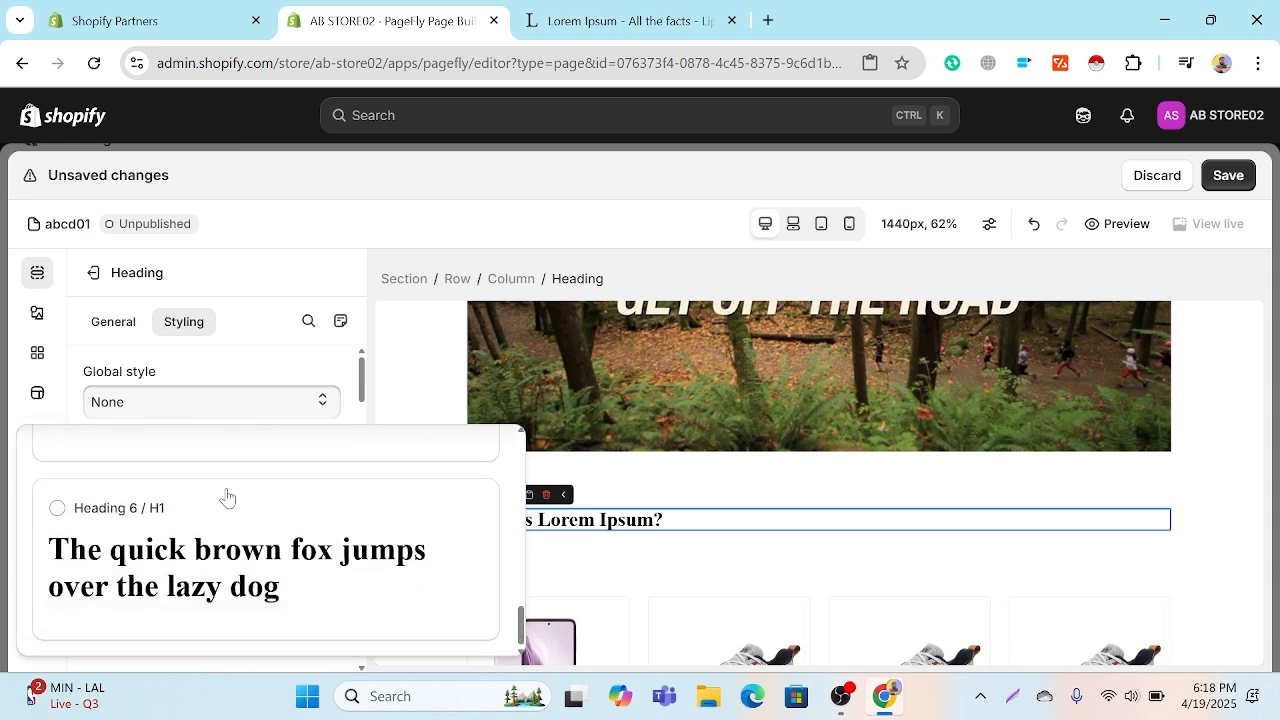
{"action": "scroll", "coordinate": [229, 495], "scroll_direction": "up", "scroll_amount": 10}
{"action": "left_click", "coordinate": [320, 374]}
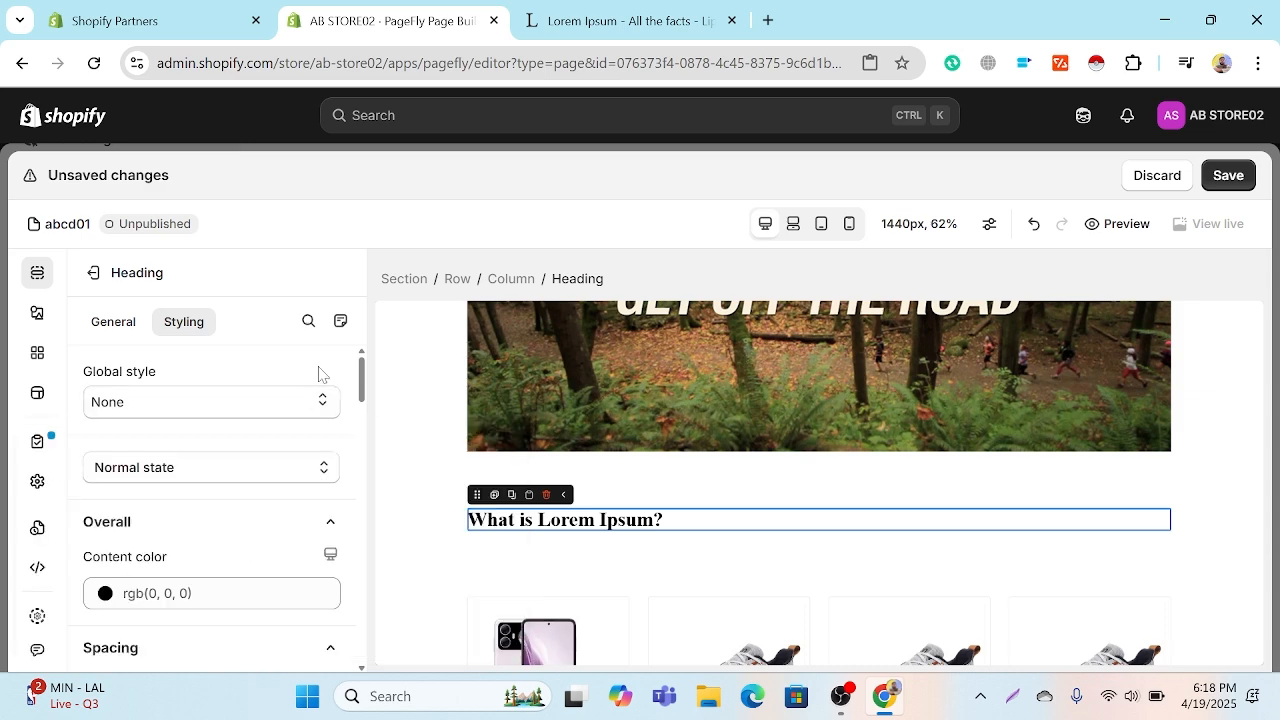
Step: Switch the heading's styling state to Mouse over state and back to Normal state
{"action": "left_click", "coordinate": [210, 478]}
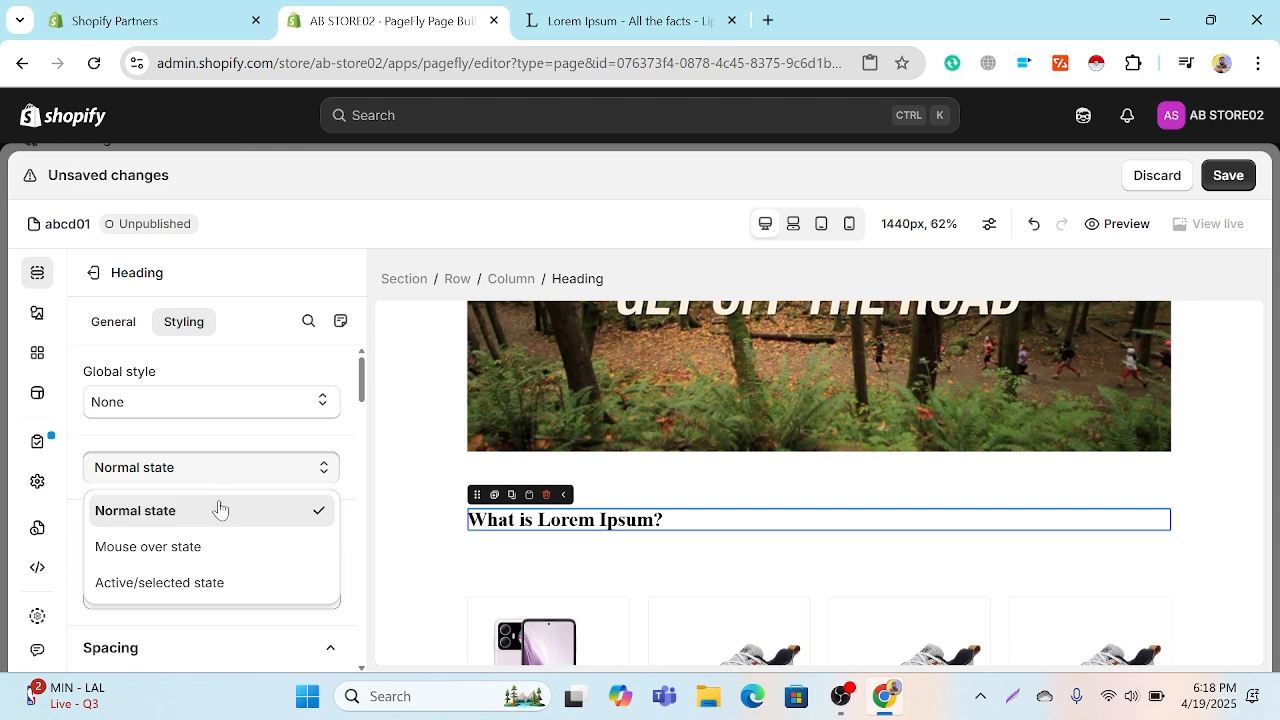
{"action": "left_click", "coordinate": [232, 546]}
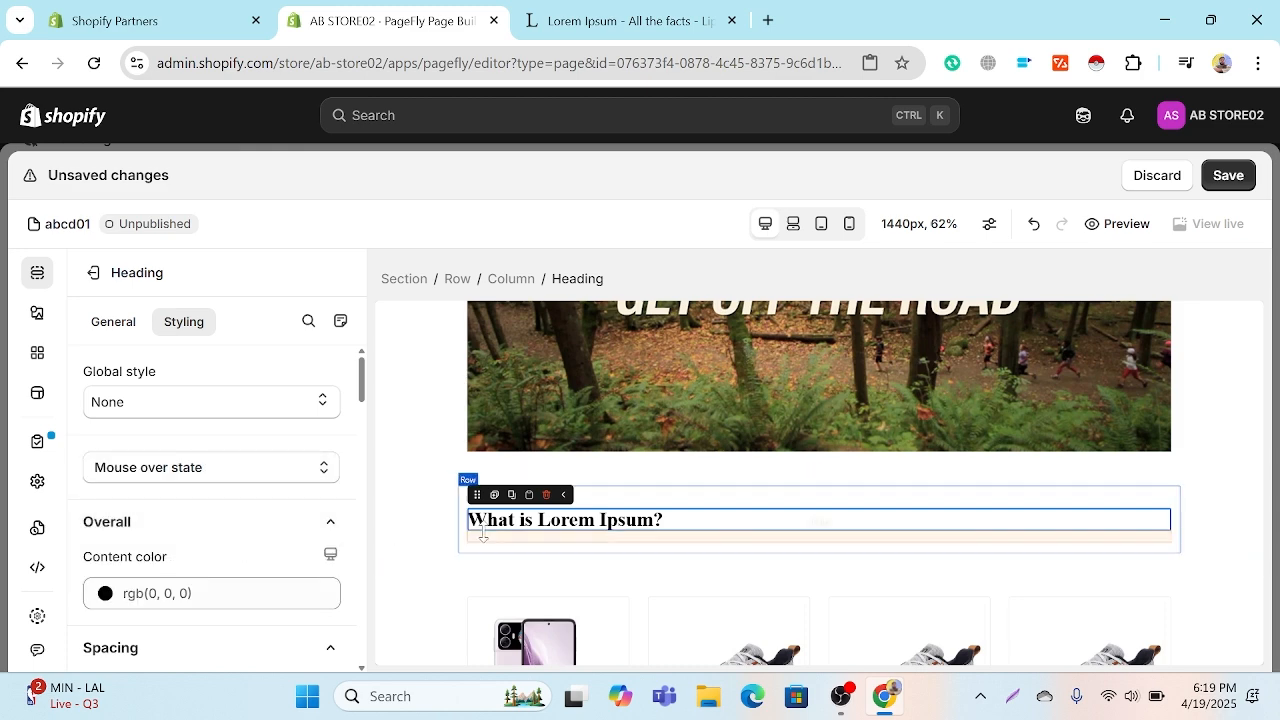
{"action": "left_click", "coordinate": [146, 478]}
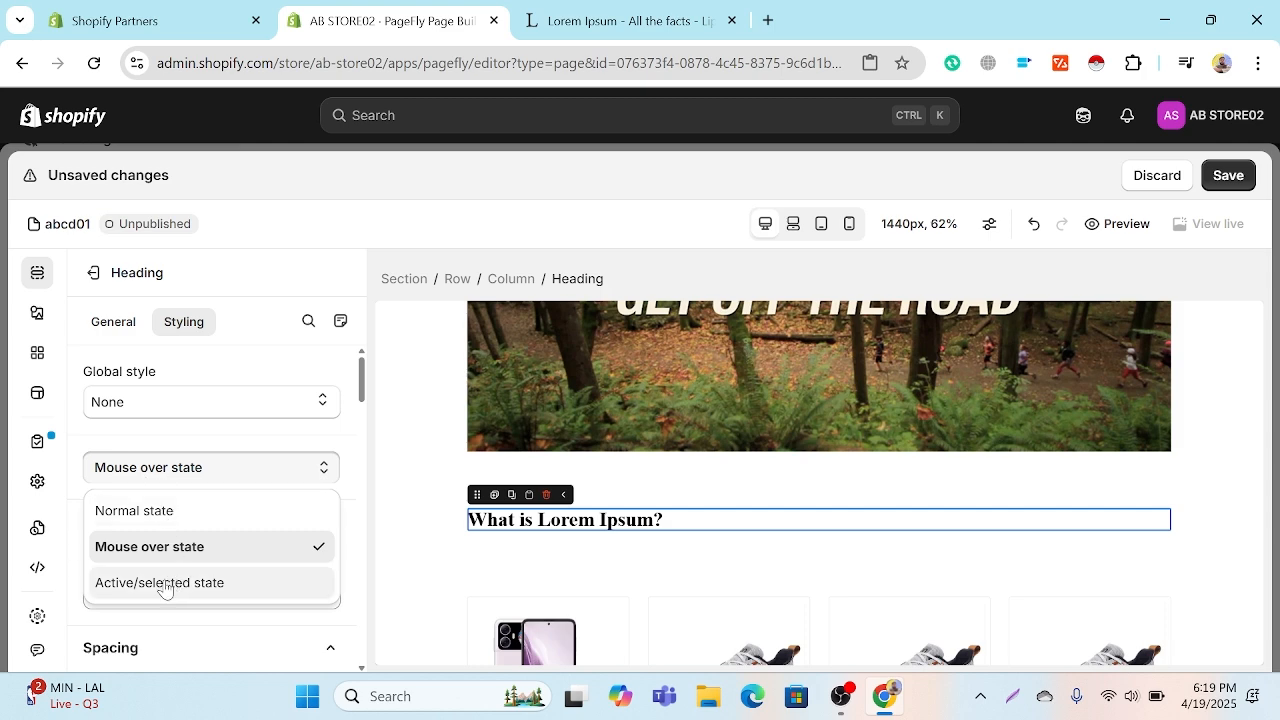
{"action": "left_click", "coordinate": [174, 508]}
Step: Try red and blue content colors on the heading, and settle on the blue rgb(12, 136, 234)
{"action": "scroll", "coordinate": [178, 508], "scroll_direction": "down", "scroll_amount": 1}
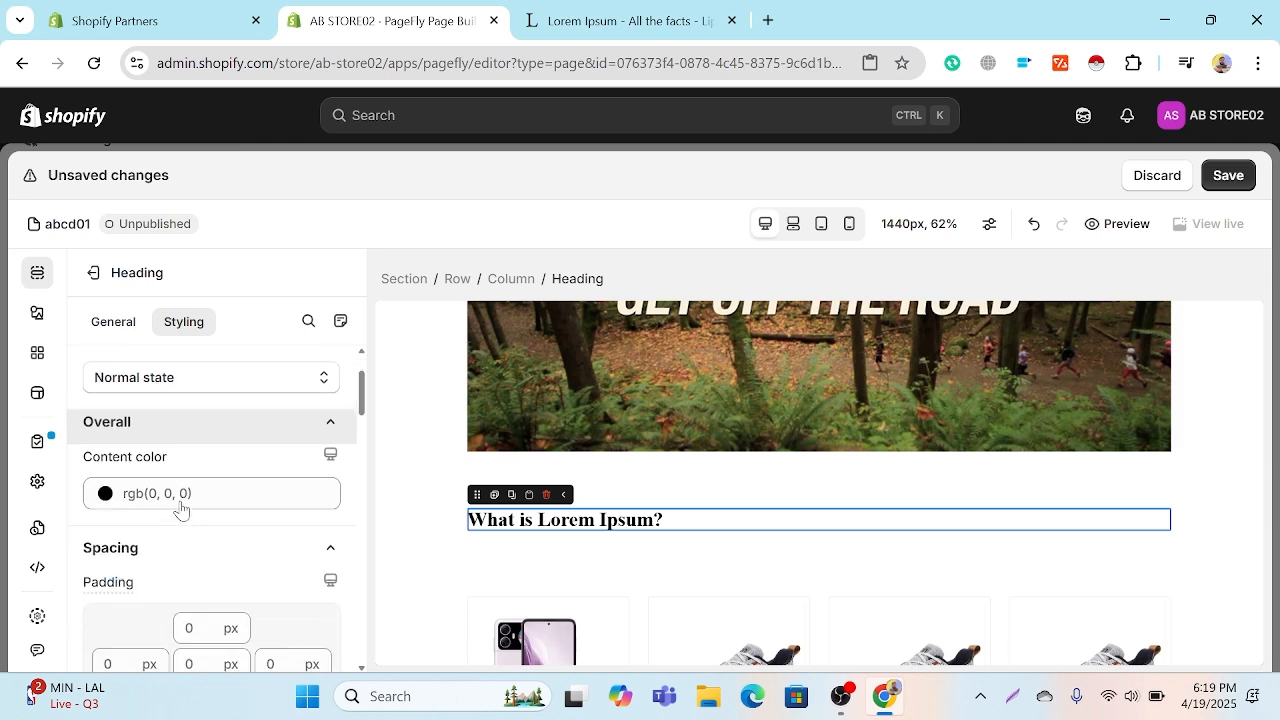
{"action": "scroll", "coordinate": [180, 508], "scroll_direction": "down", "scroll_amount": 2}
{"action": "scroll", "coordinate": [183, 503], "scroll_direction": "up", "scroll_amount": 2}
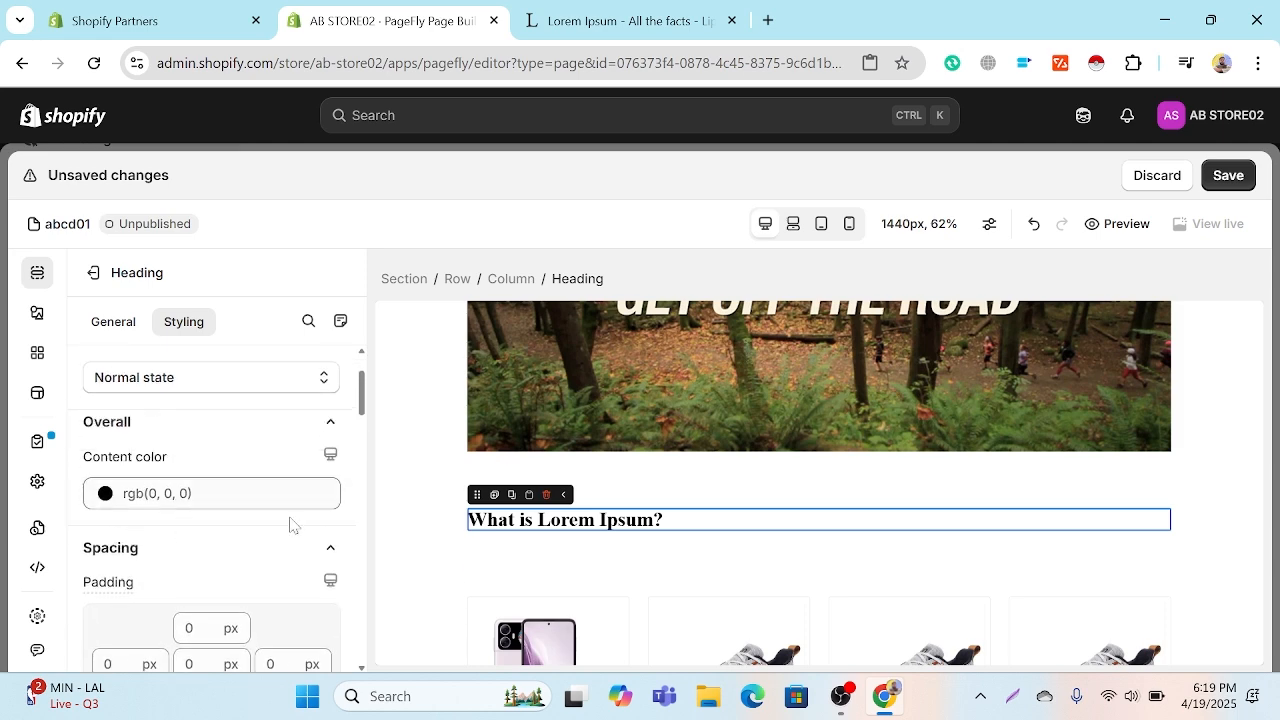
{"action": "left_click", "coordinate": [113, 499]}
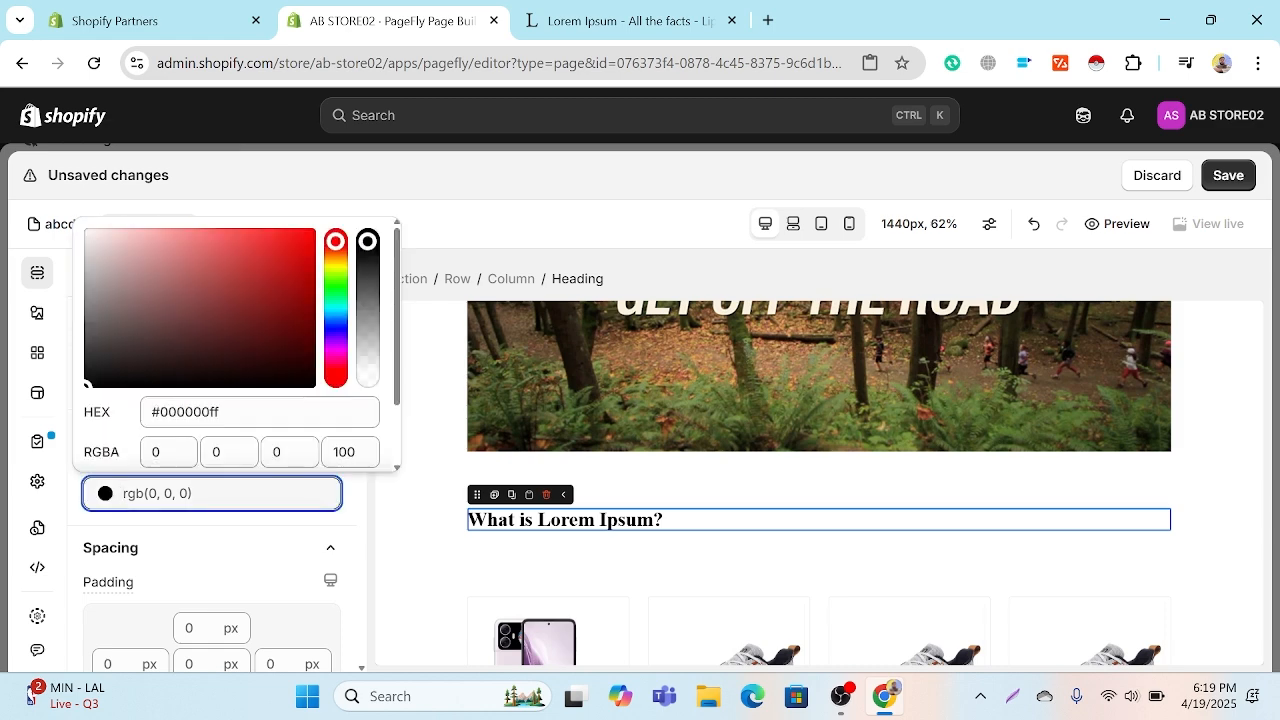
{"action": "left_click", "coordinate": [290, 233]}
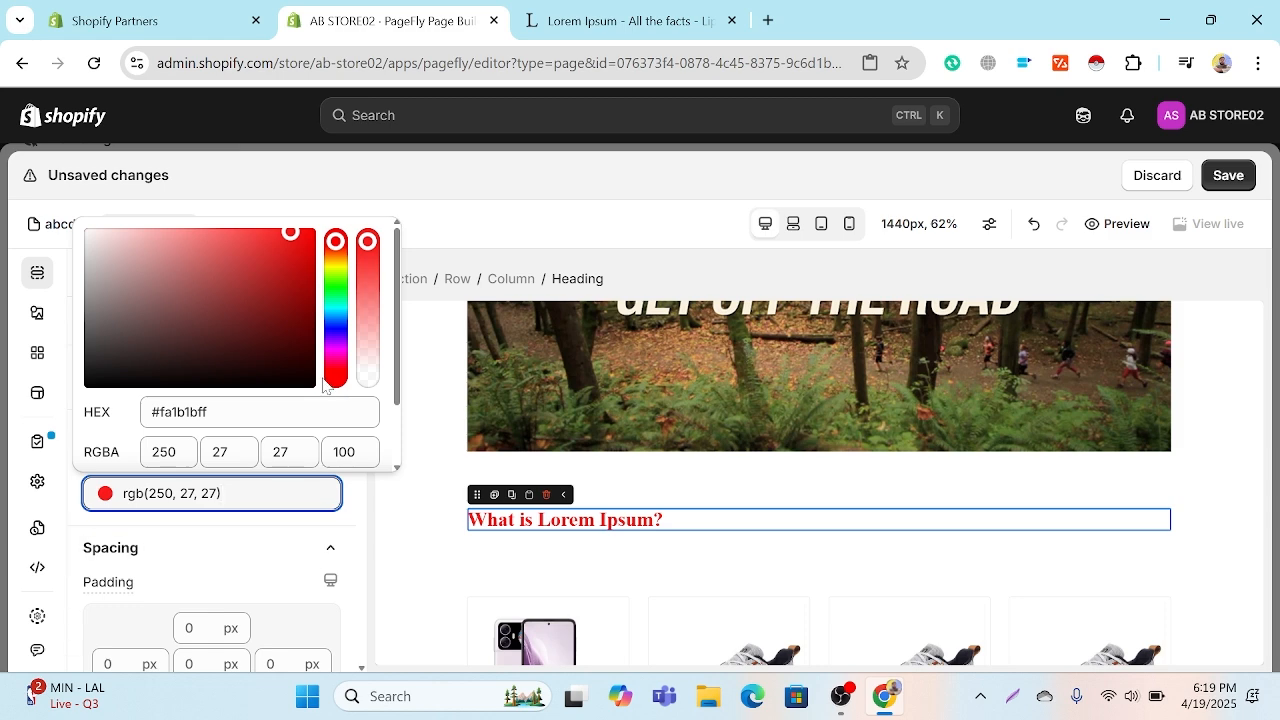
{"action": "left_click", "coordinate": [335, 321]}
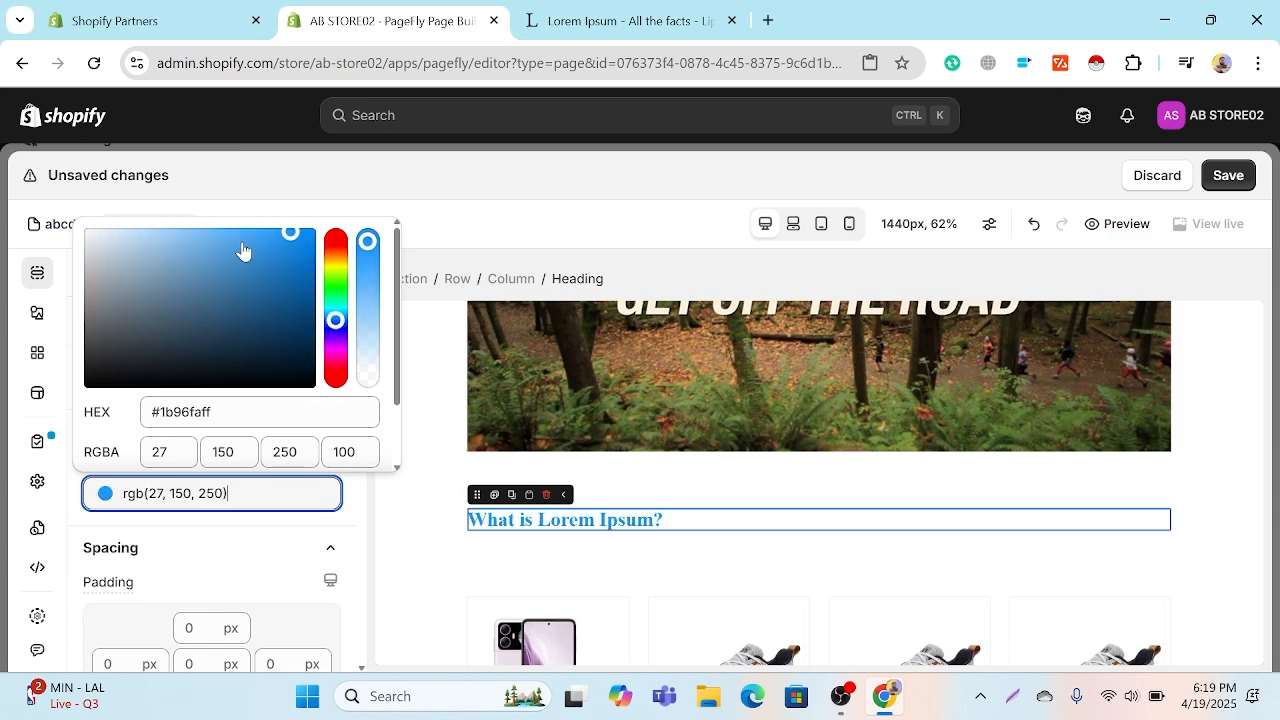
{"action": "left_click", "coordinate": [240, 243]}
{"action": "left_click", "coordinate": [289, 245]}
{"action": "left_click", "coordinate": [304, 243]}
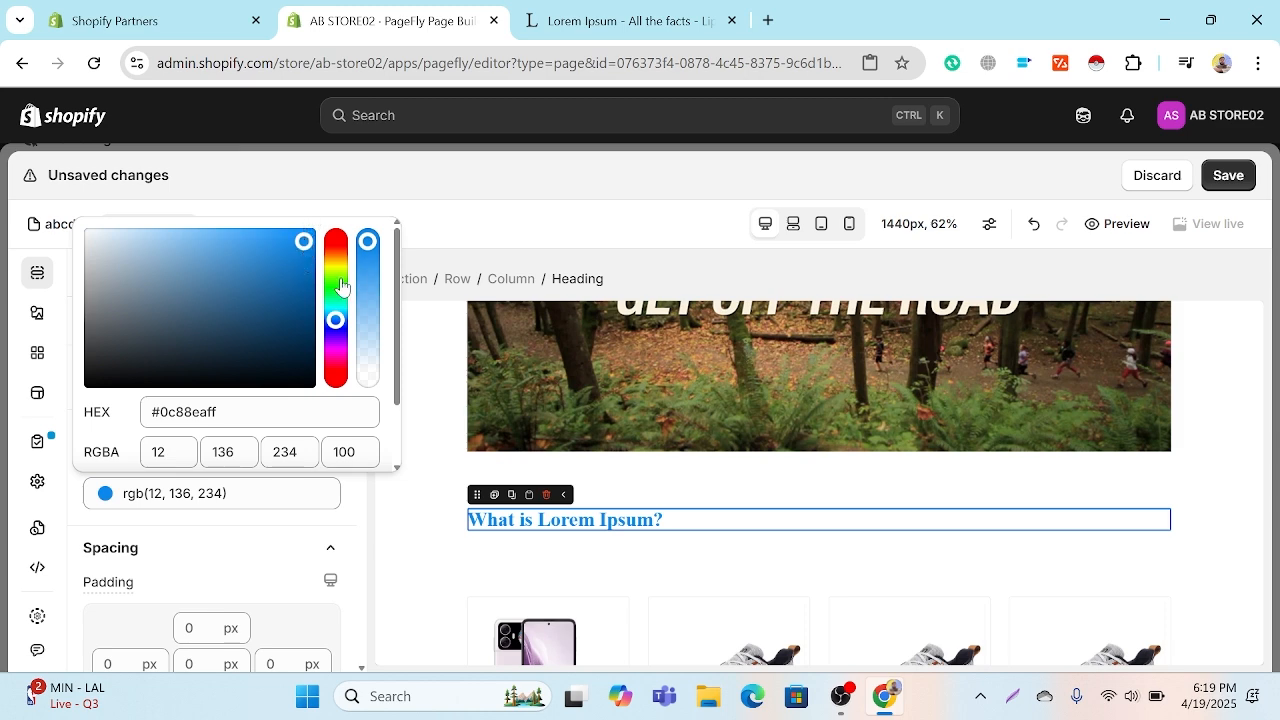
{"action": "left_click", "coordinate": [347, 507]}
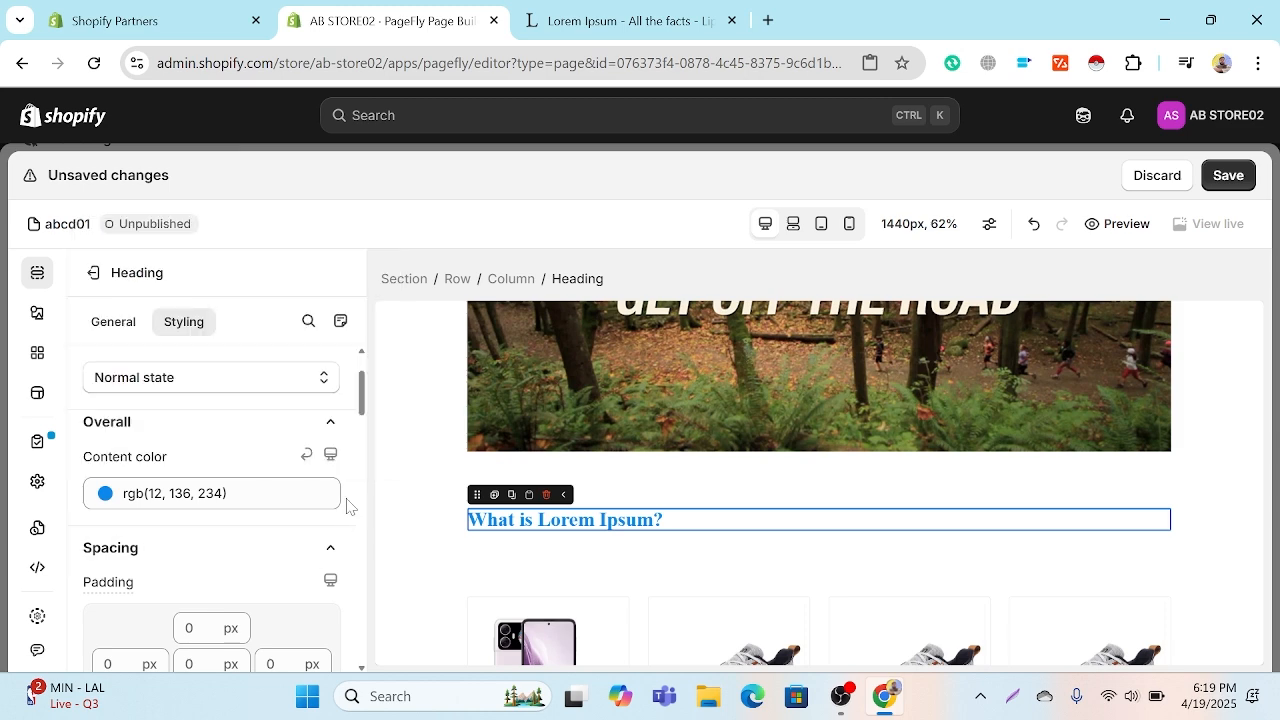
Step: Try left padding values of 10, 100, 1000 and 10000 px on the heading, and clear the padding back to 0
{"action": "scroll", "coordinate": [347, 507], "scroll_direction": "down", "scroll_amount": 1}
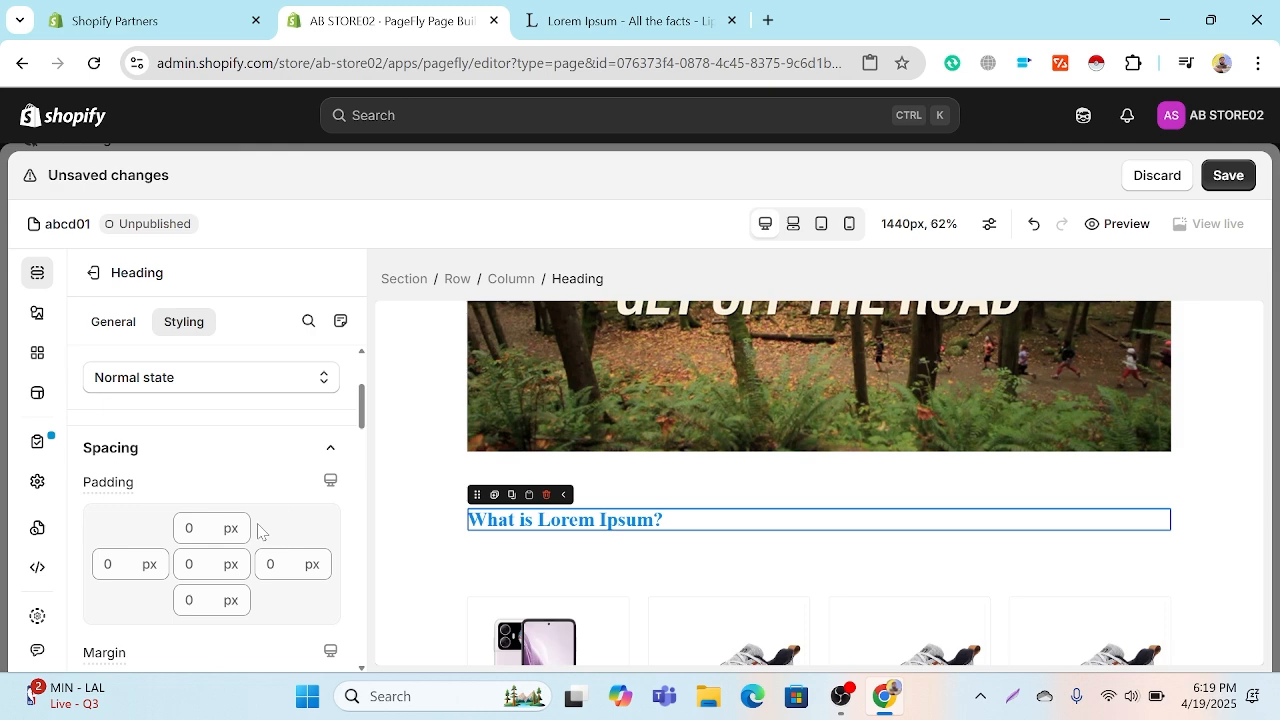
{"action": "left_click", "coordinate": [110, 564]}
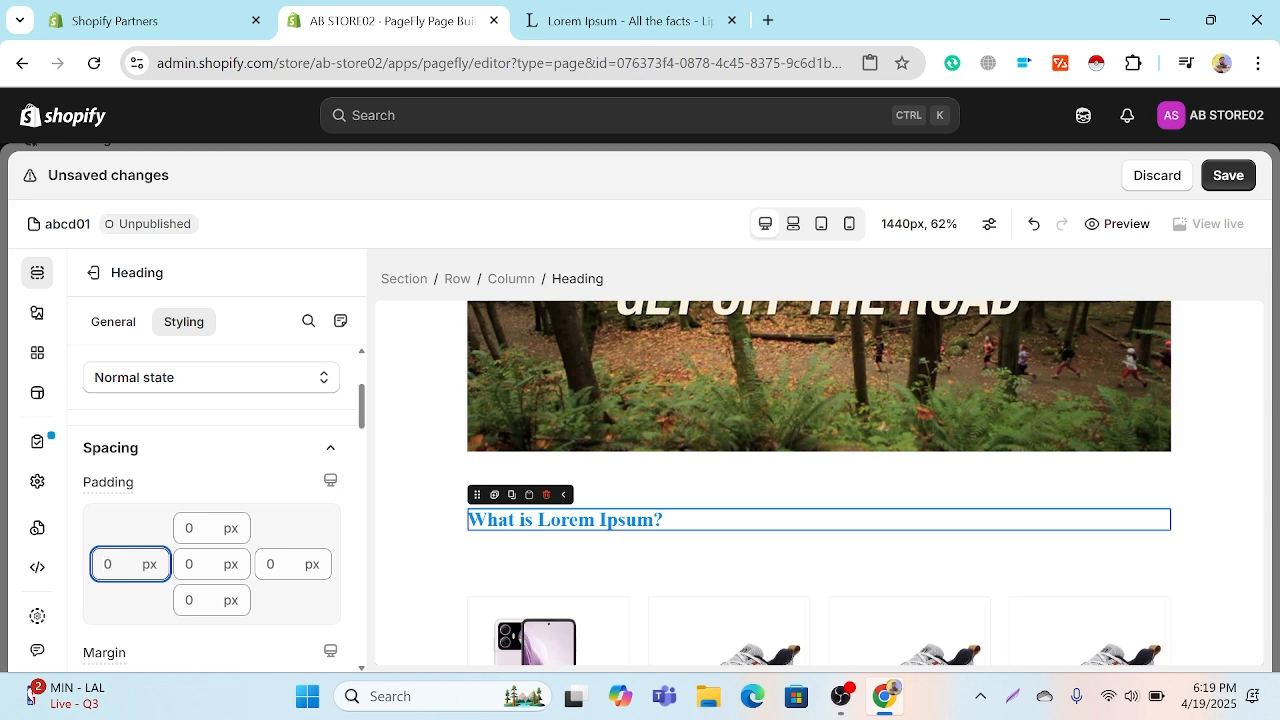
{"action": "type", "text": "10"}
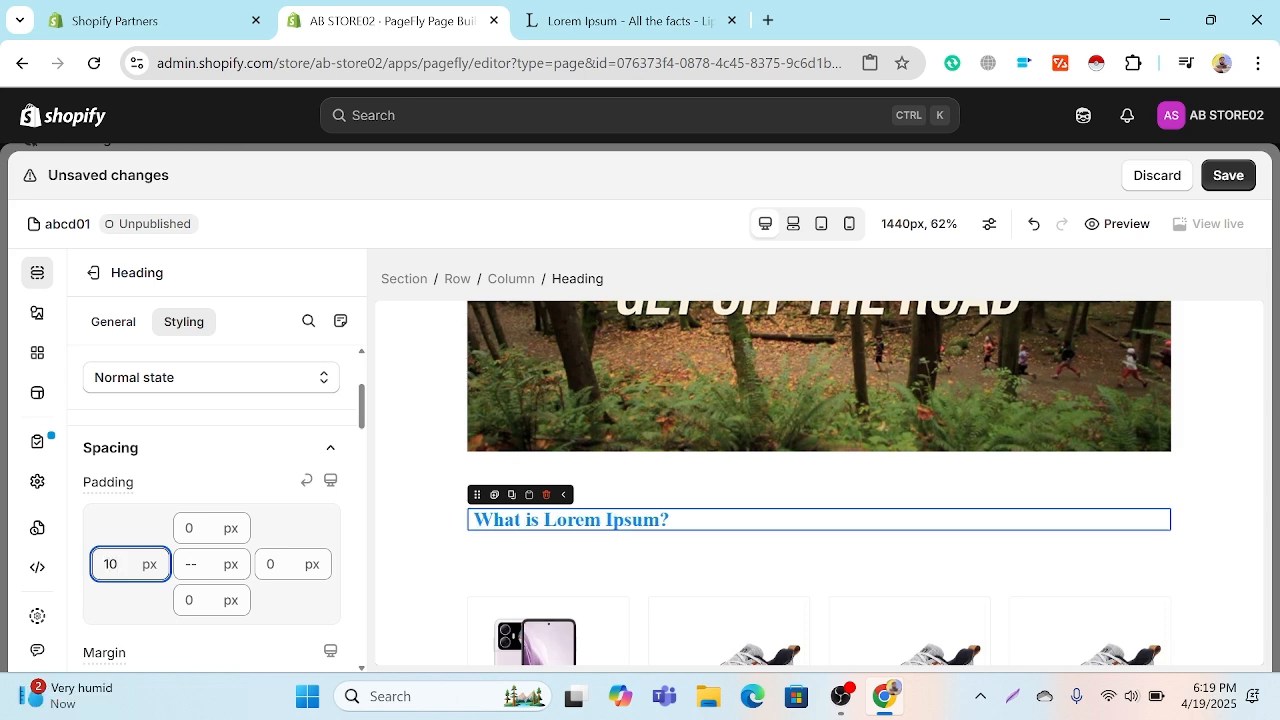
{"action": "type", "text": "0"}
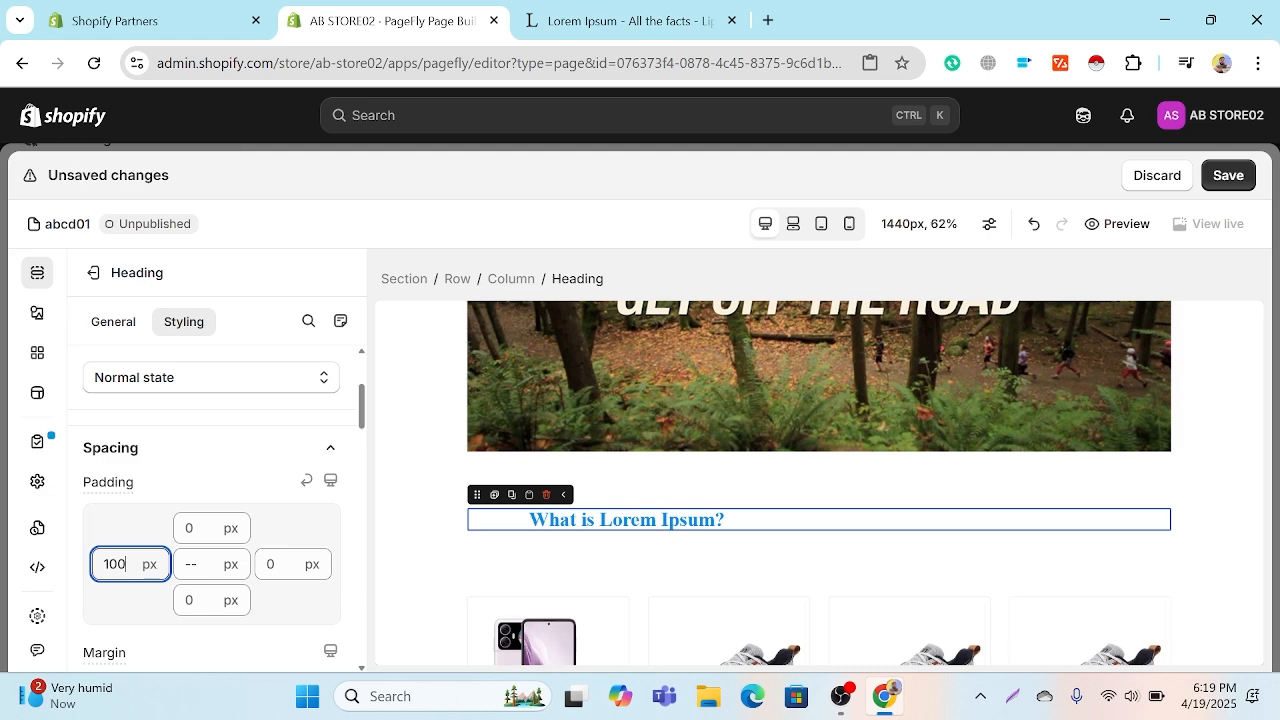
{"action": "type", "text": "0"}
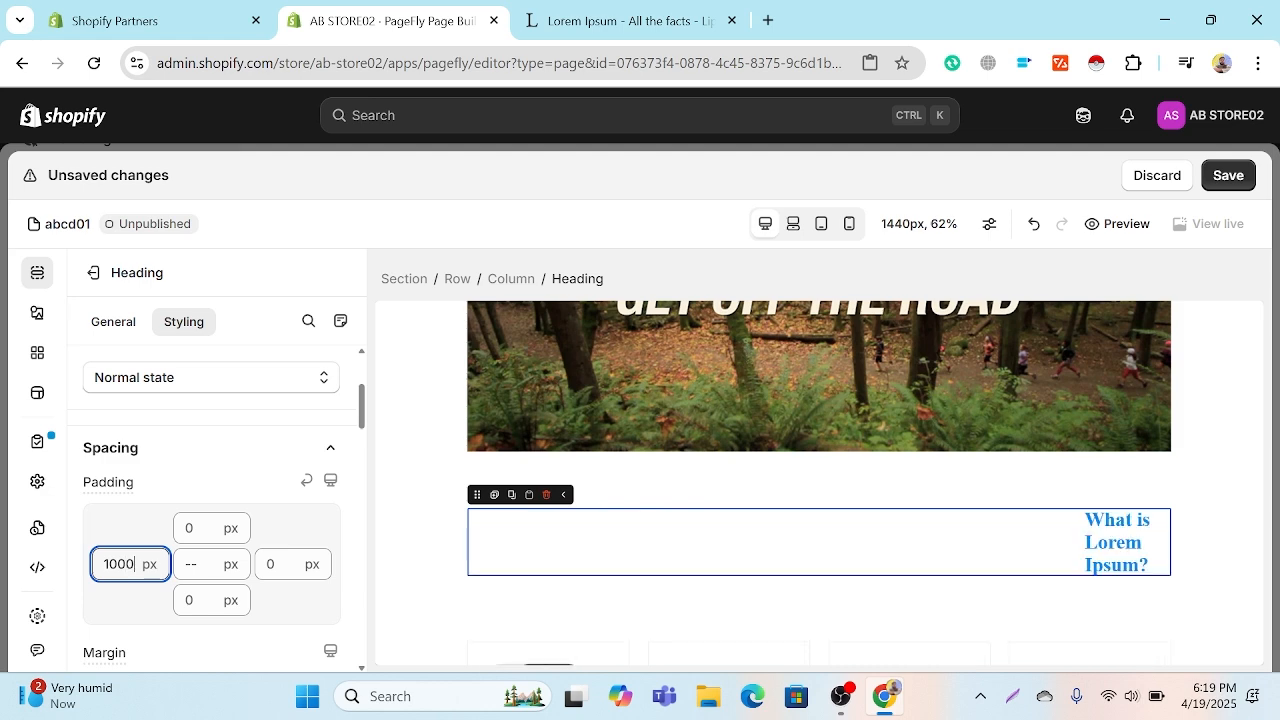
{"action": "type", "text": "0"}
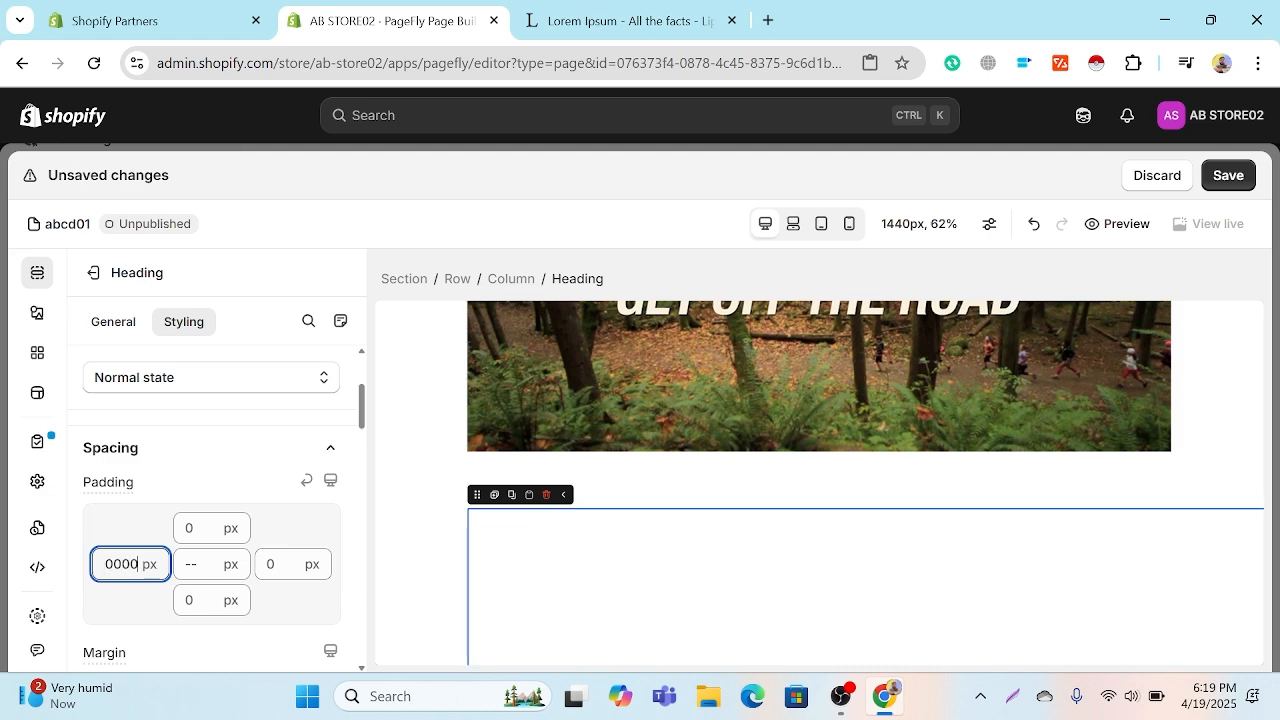
{"action": "key", "text": "BackSpace"}
{"action": "key", "text": "BackSpace"}
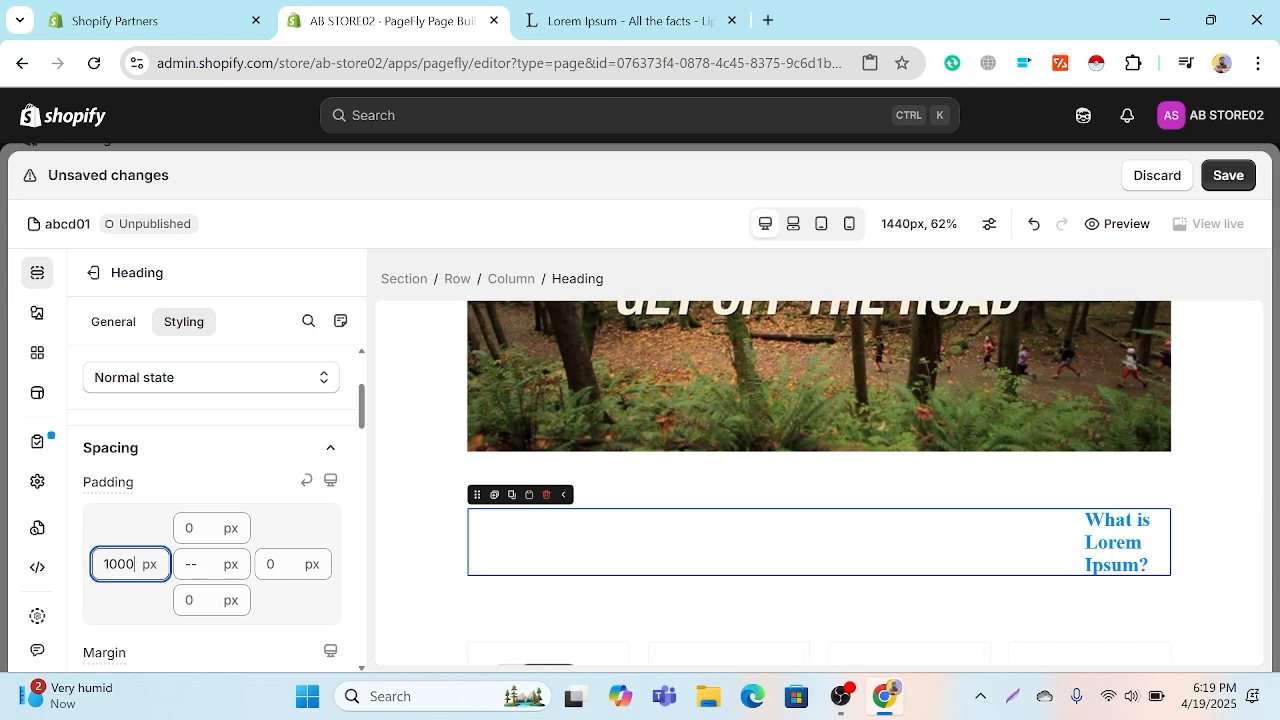
{"action": "key", "text": "BackSpace"}
{"action": "key", "text": "BackSpace"}
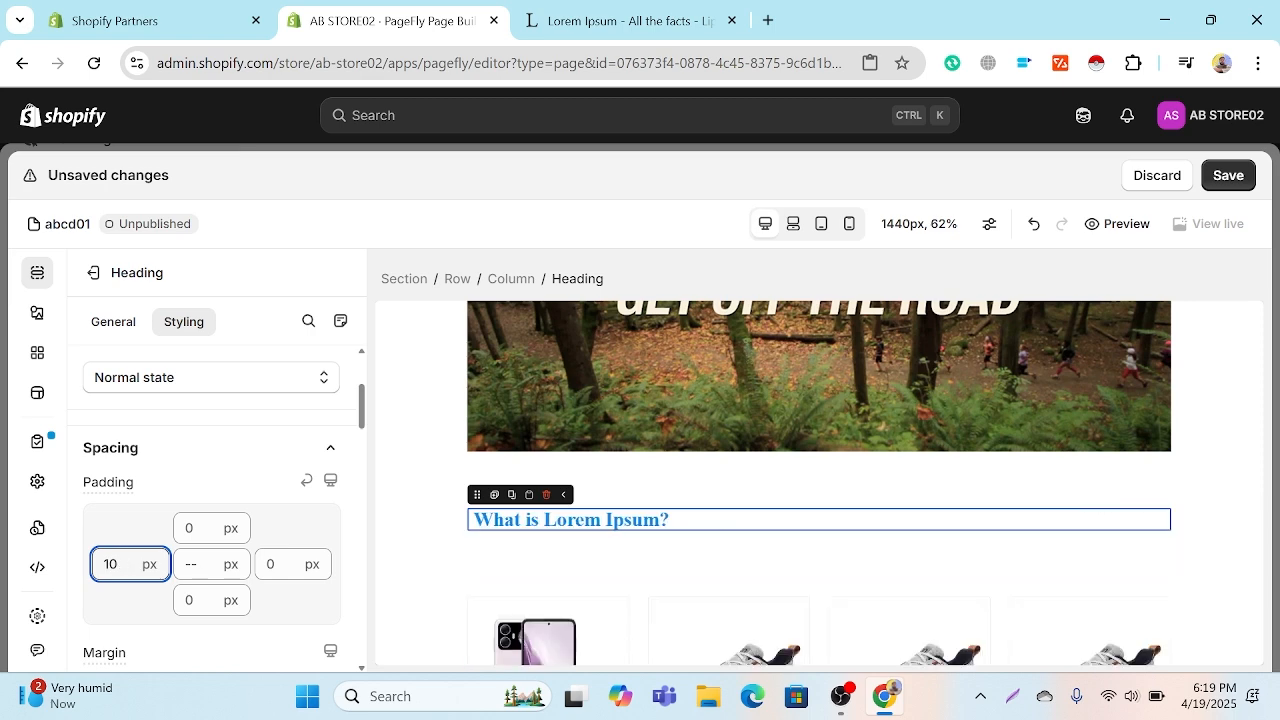
{"action": "key", "text": "BackSpace"}
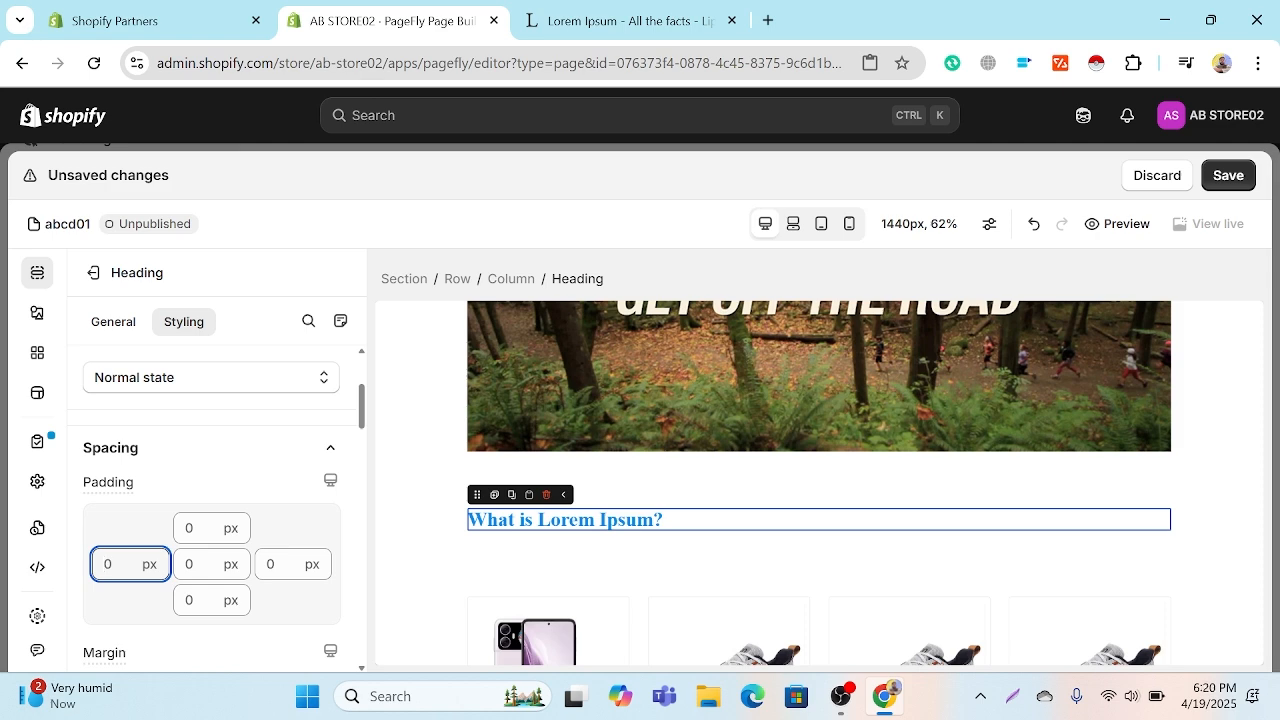
Step: Try a padding of 10 px on the heading's left, top, right and bottom sides, one side at a time
{"action": "type", "text": "10"}
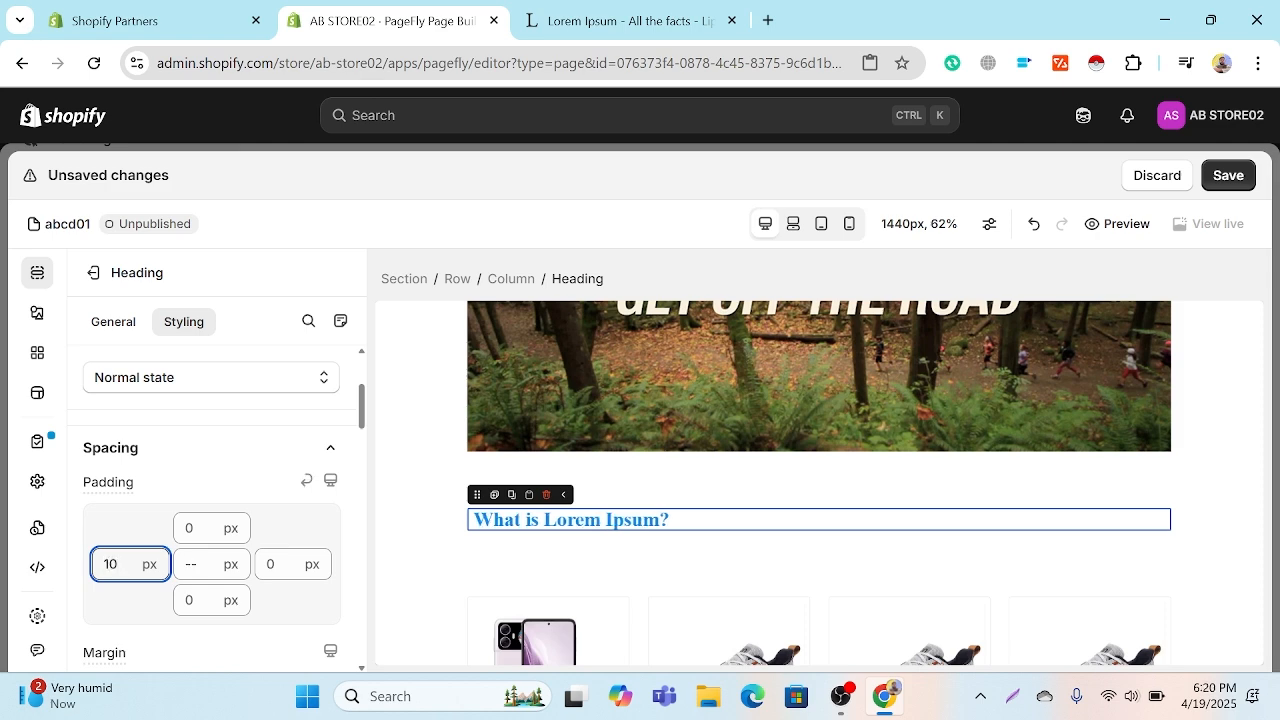
{"action": "left_click", "coordinate": [226, 527]}
{"action": "type", "text": "10"}
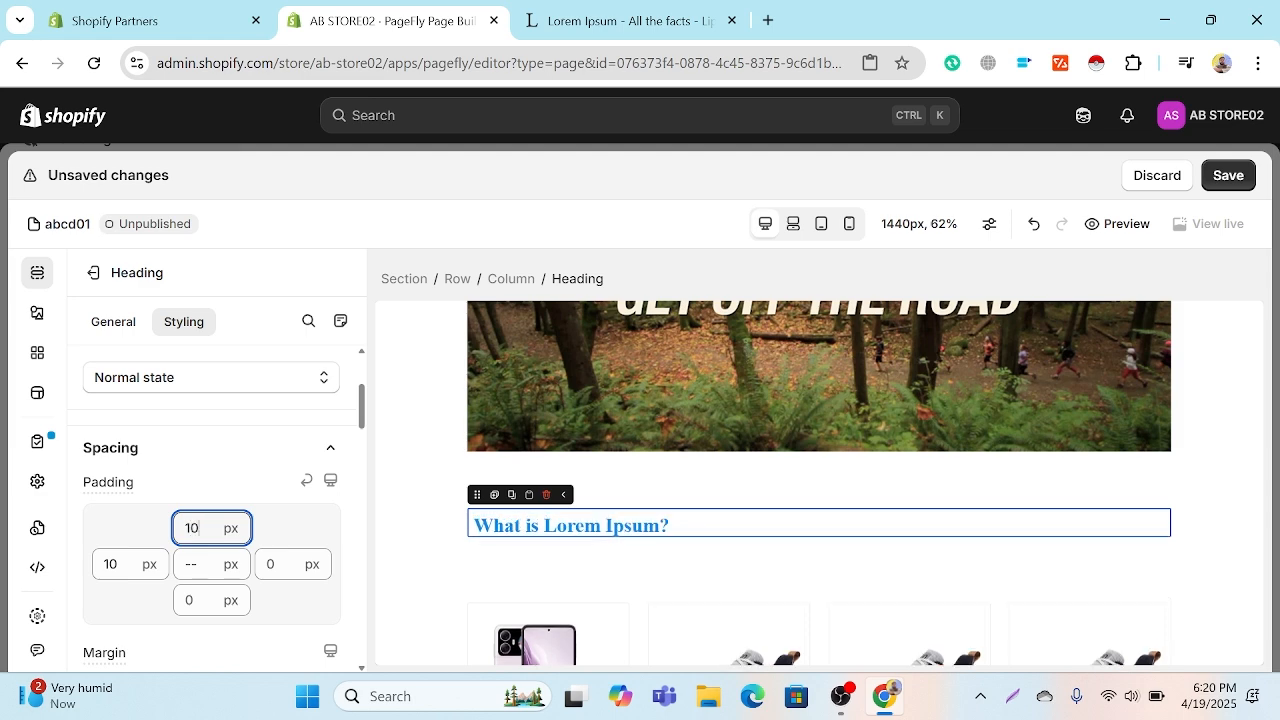
{"action": "left_click", "coordinate": [300, 564]}
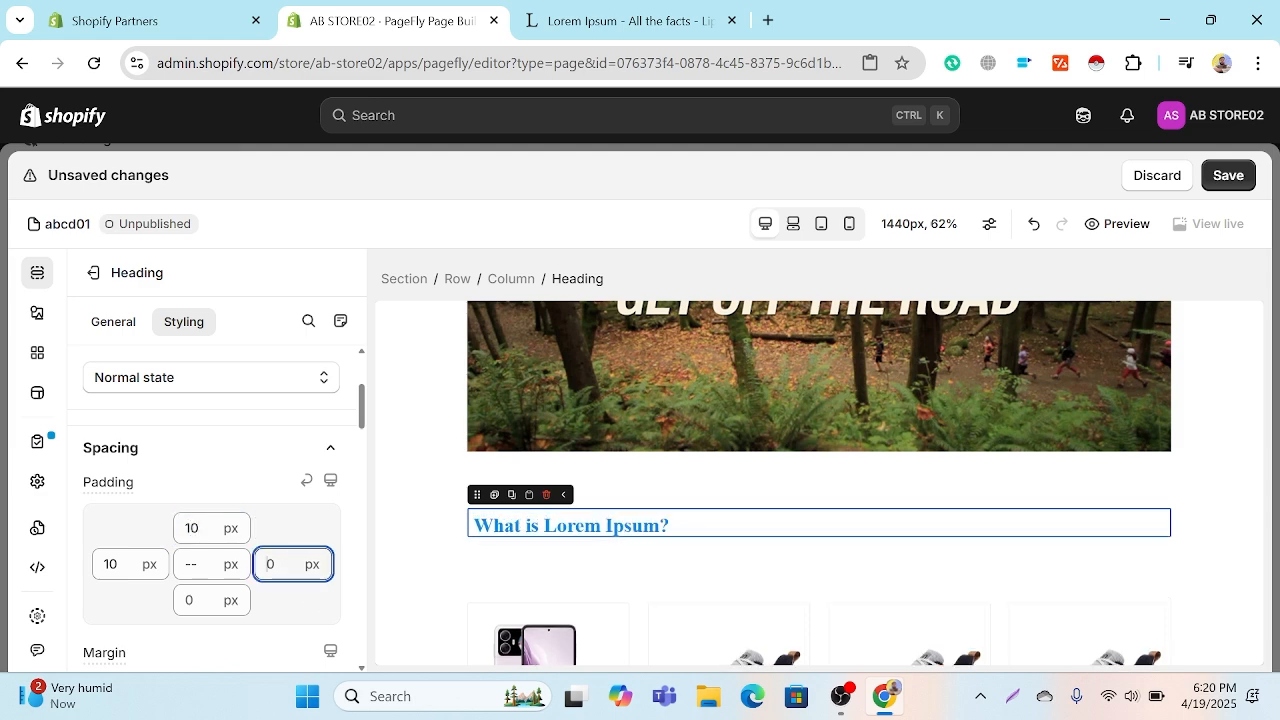
{"action": "type", "text": "10"}
{"action": "left_click", "coordinate": [222, 598]}
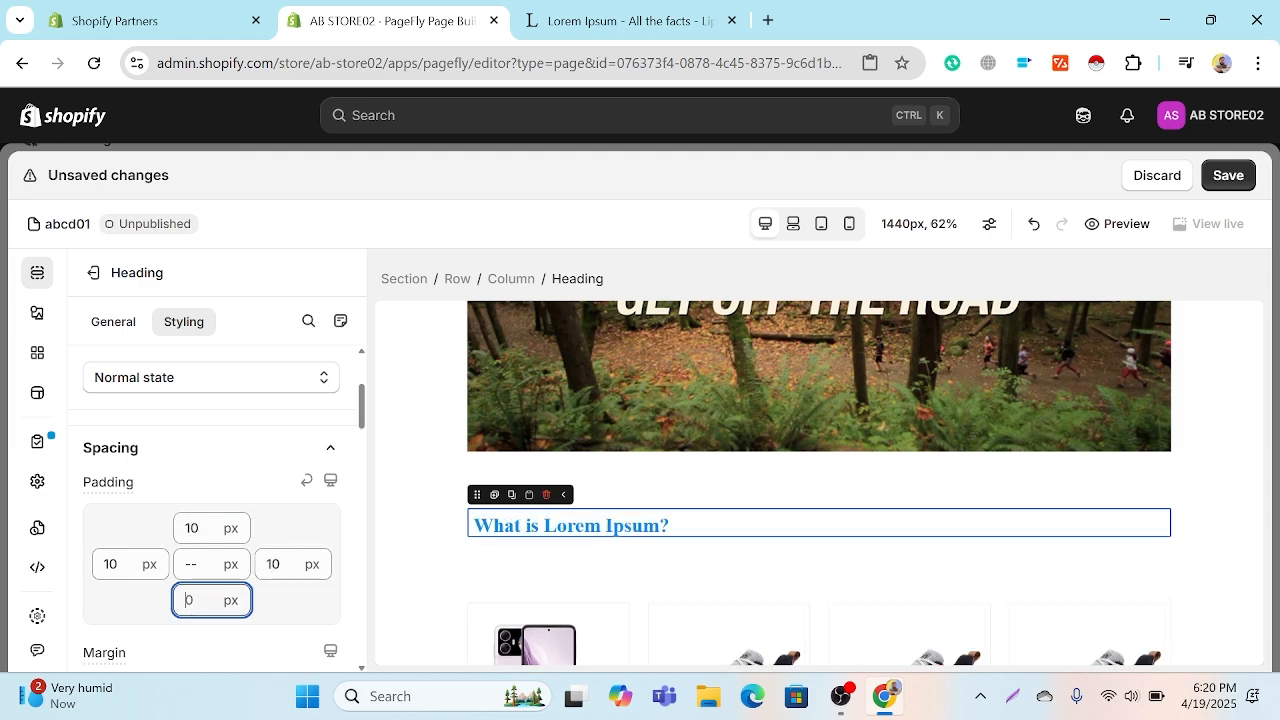
{"action": "type", "text": "10"}
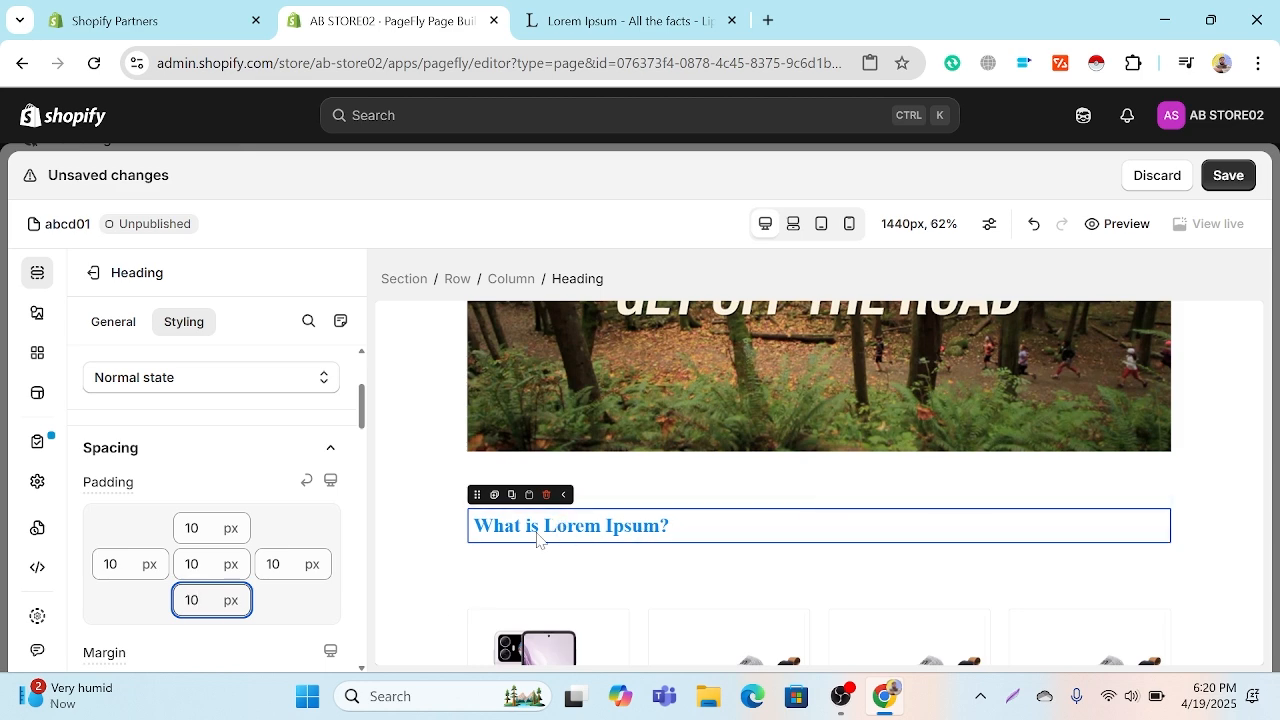
Step: Try a padding of 100 px on each of the heading's four sides, and clear the bottom padding back to 0
{"action": "left_click", "coordinate": [117, 564]}
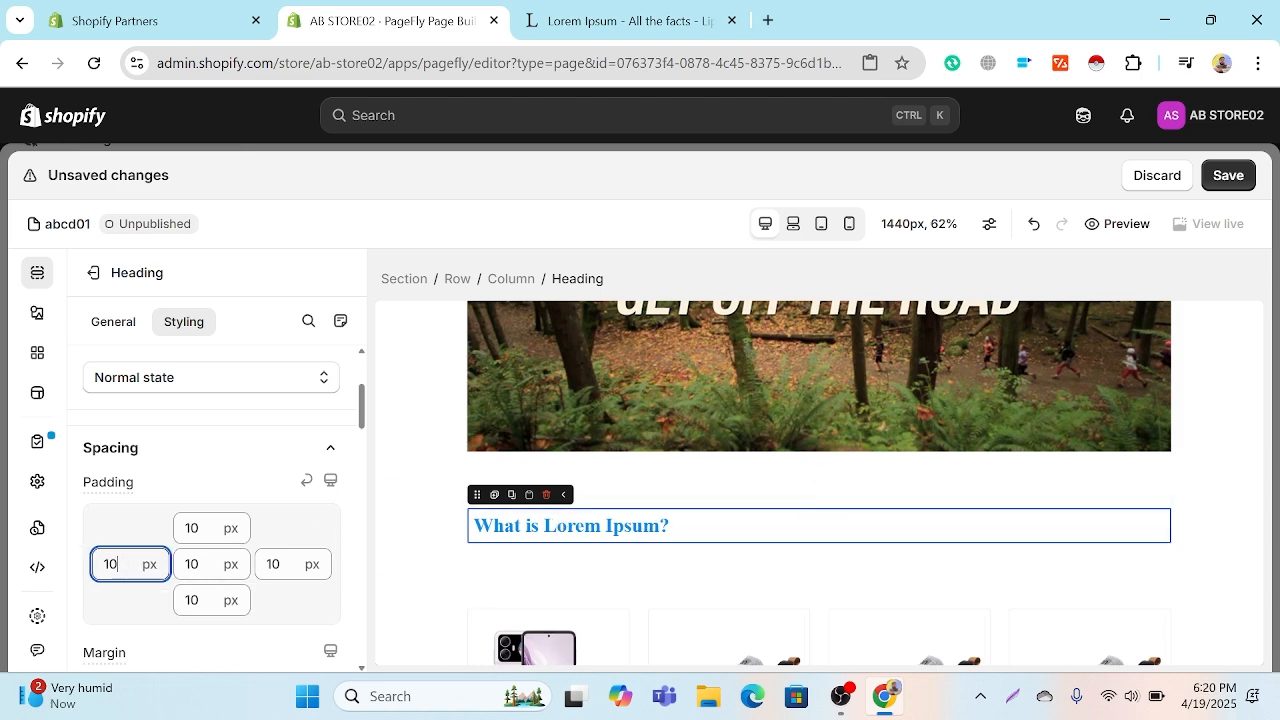
{"action": "type", "text": "0"}
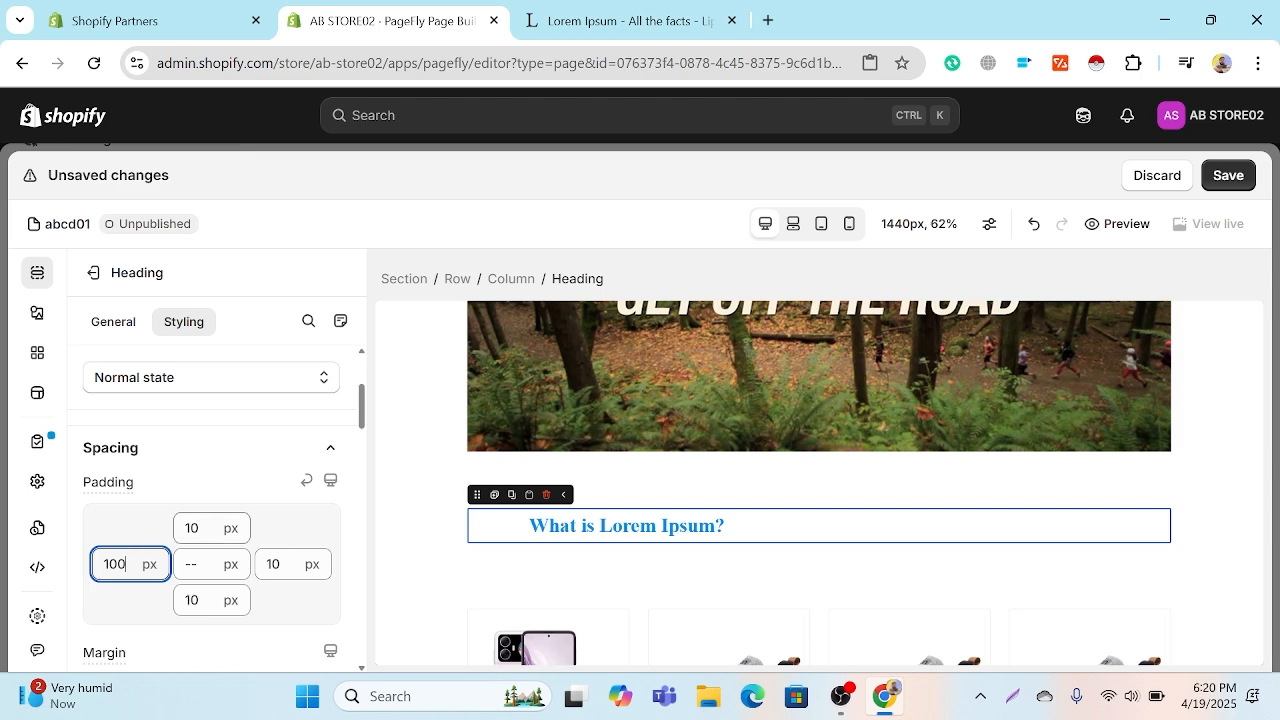
{"action": "left_click", "coordinate": [207, 528]}
{"action": "type", "text": "0"}
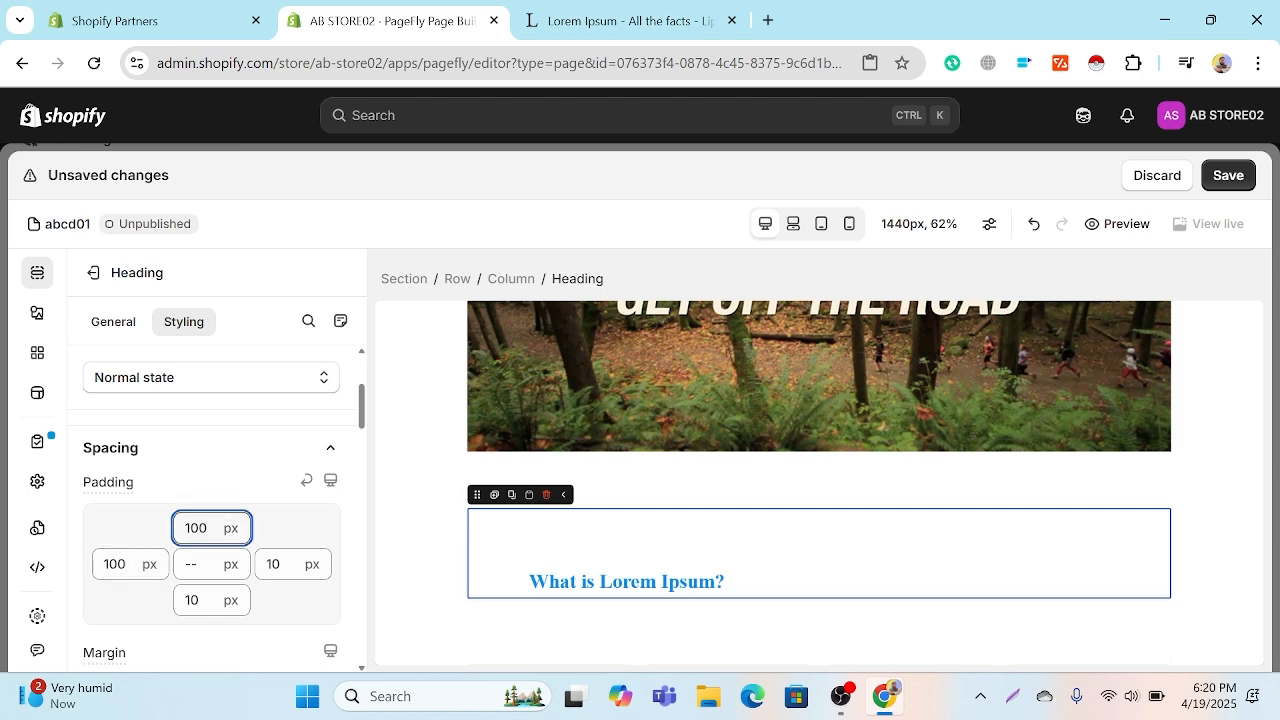
{"action": "left_click", "coordinate": [288, 566]}
{"action": "type", "text": "0"}
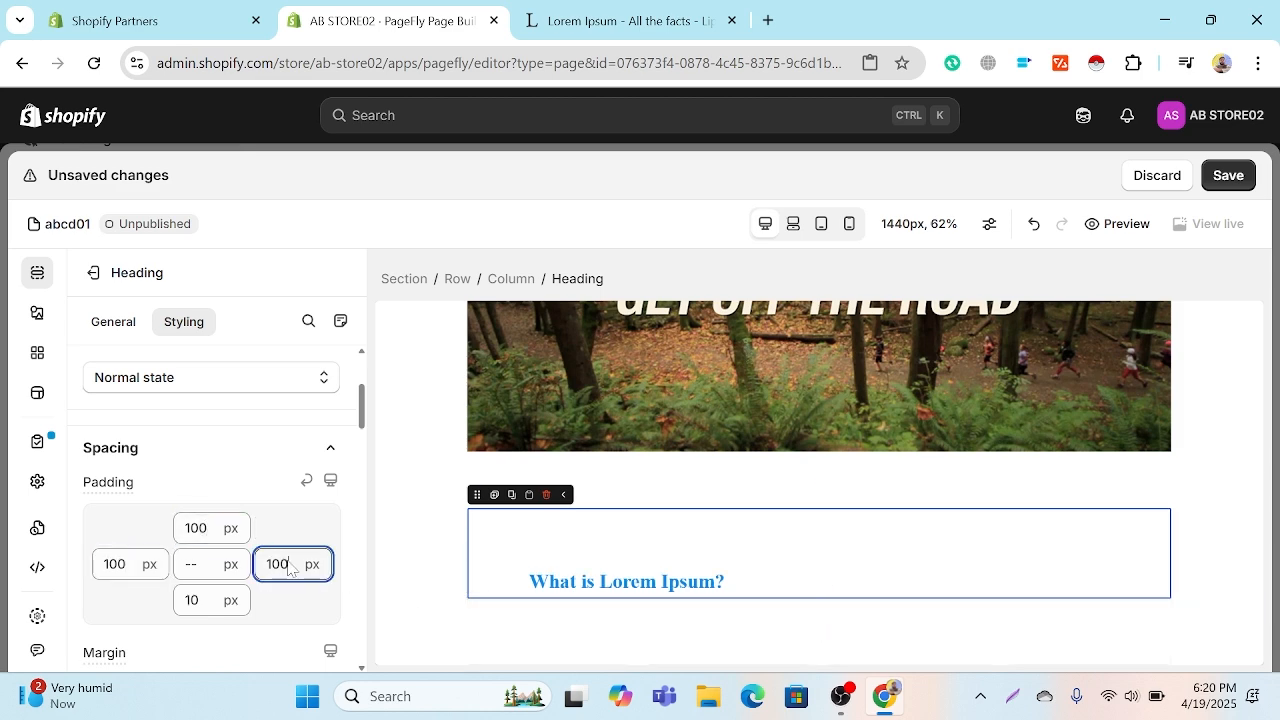
{"action": "left_click", "coordinate": [214, 601]}
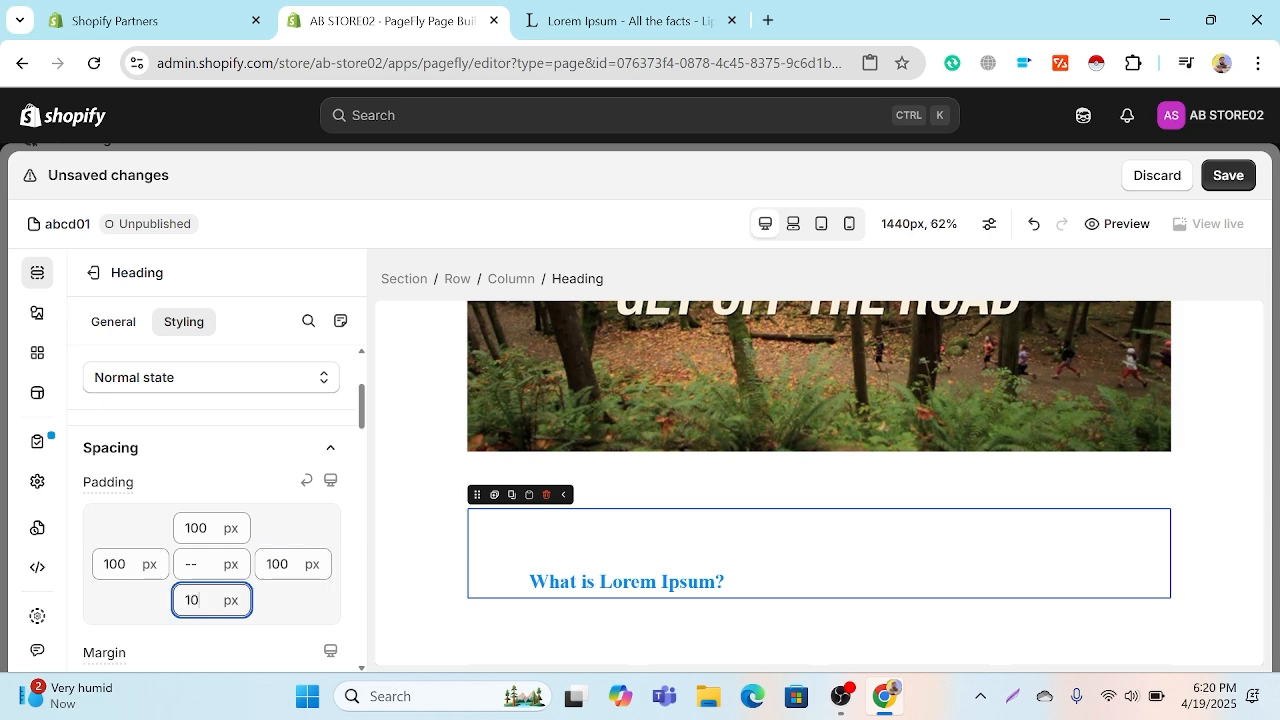
{"action": "type", "text": "0"}
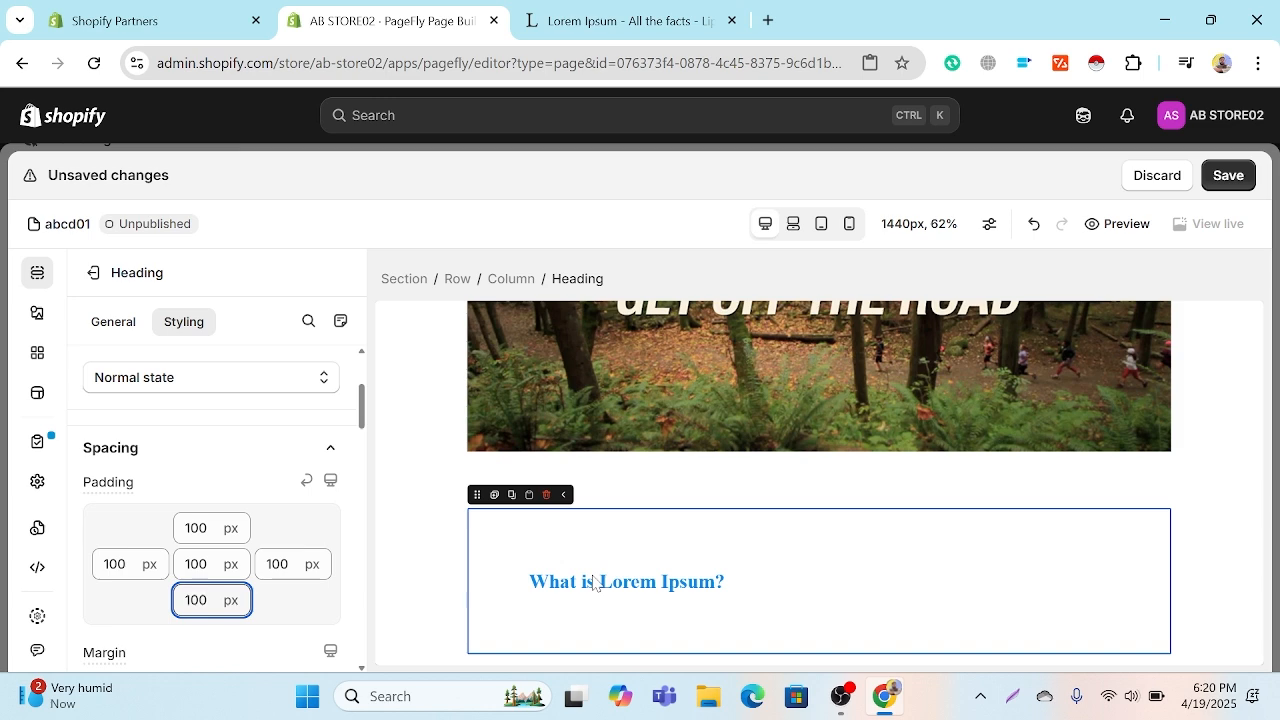
{"action": "key", "text": "BackSpace"}
{"action": "key", "text": "BackSpace"}
{"action": "key", "text": "BackSpace"}
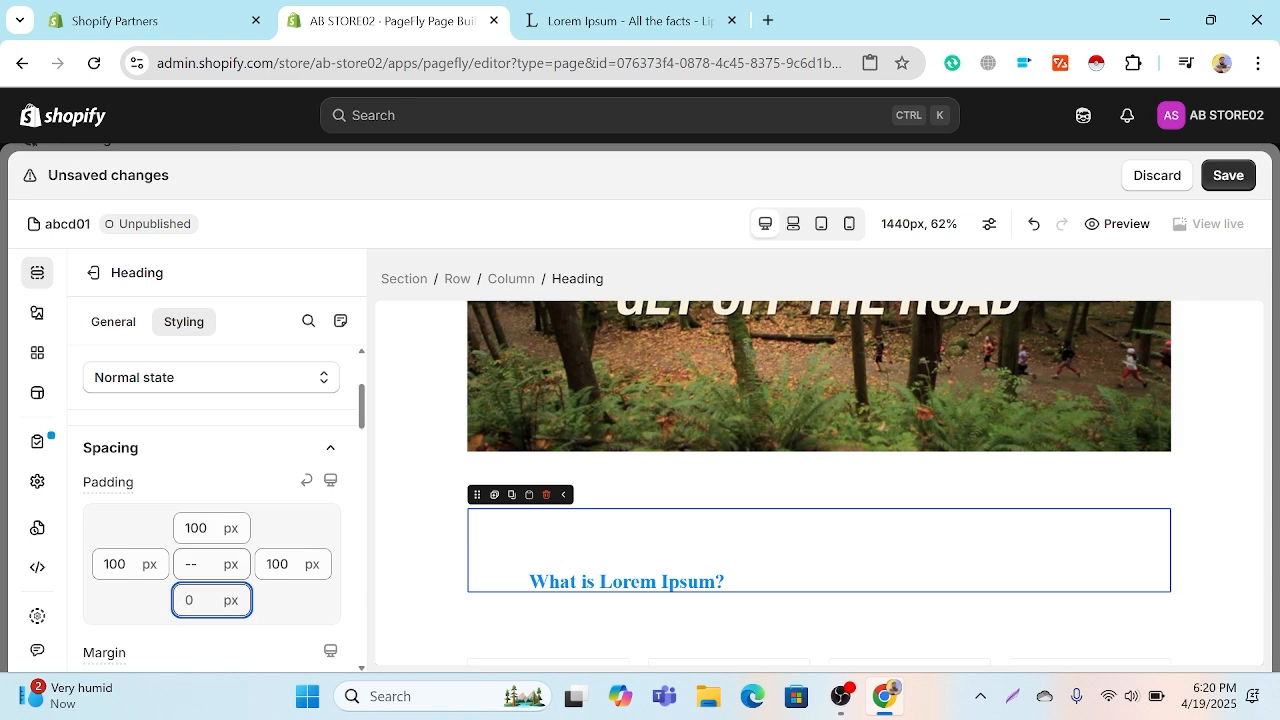
Step: Try uniform paddings of 50 px and 125 px on all sides of the heading at once, and clear the padding back to 0
{"action": "left_click", "coordinate": [202, 564]}
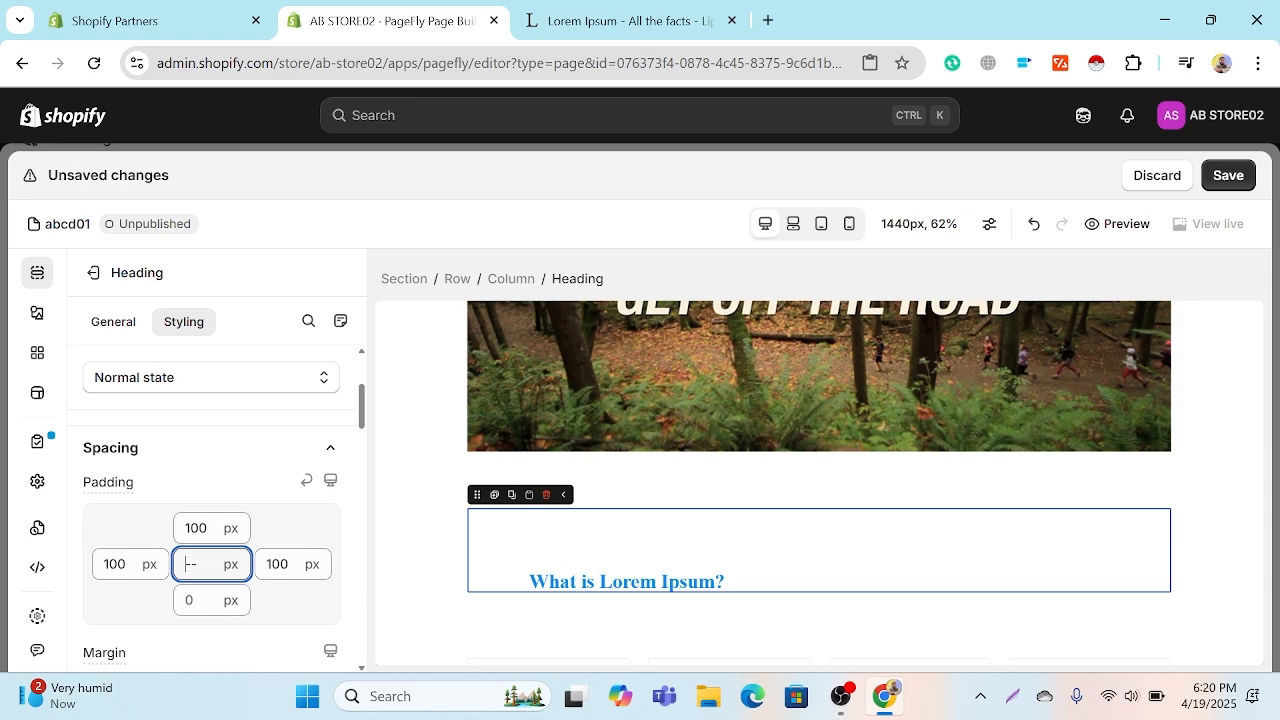
{"action": "type", "text": "50"}
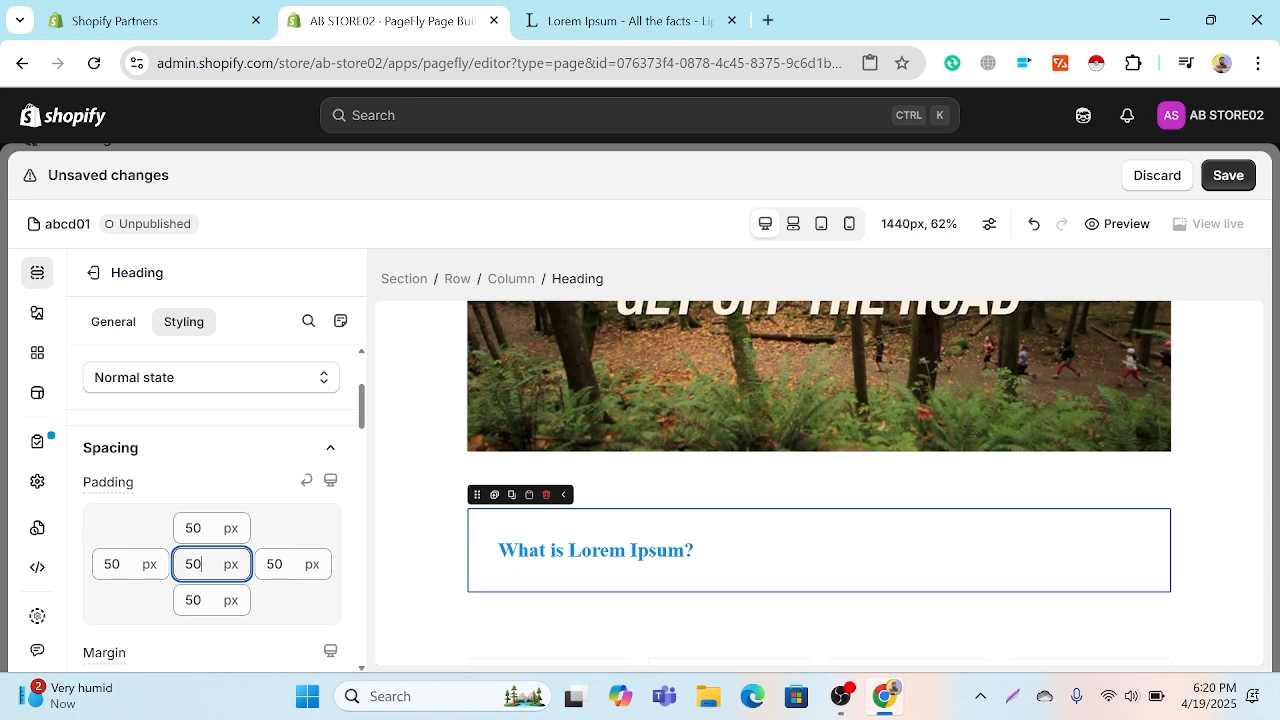
{"action": "key", "text": "BackSpace"}
{"action": "key", "text": "BackSpace"}
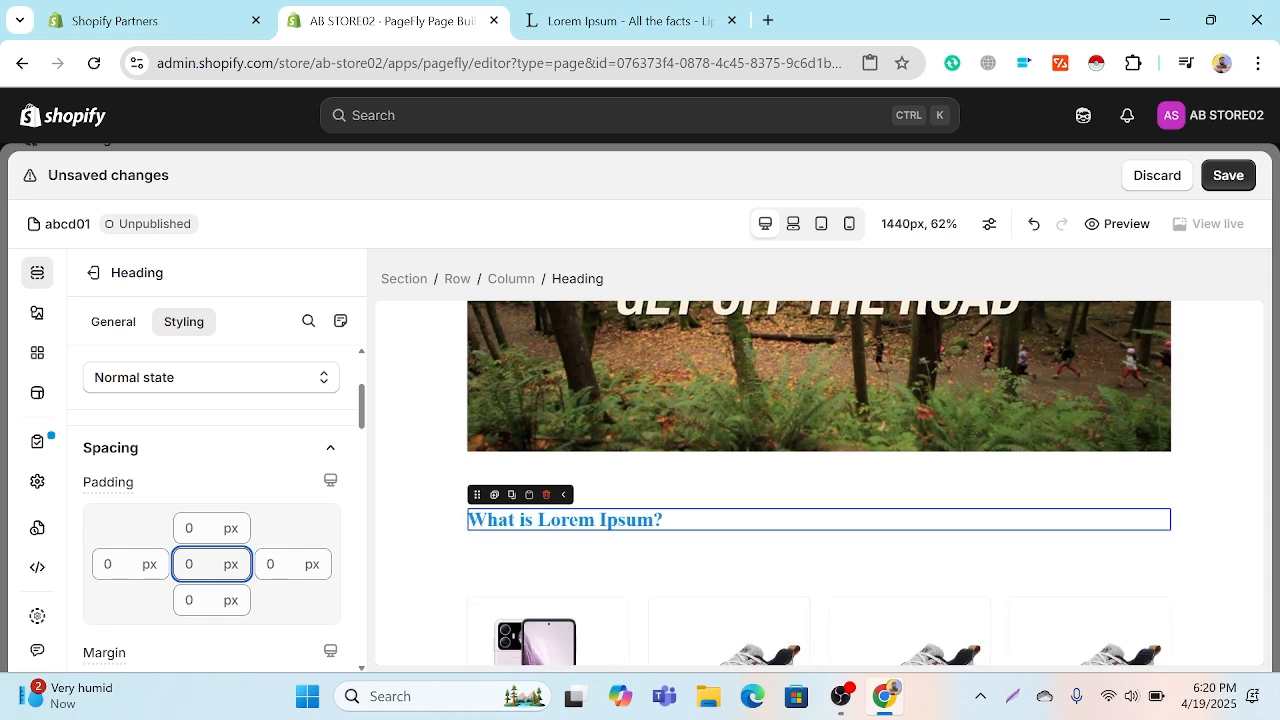
{"action": "type", "text": "125"}
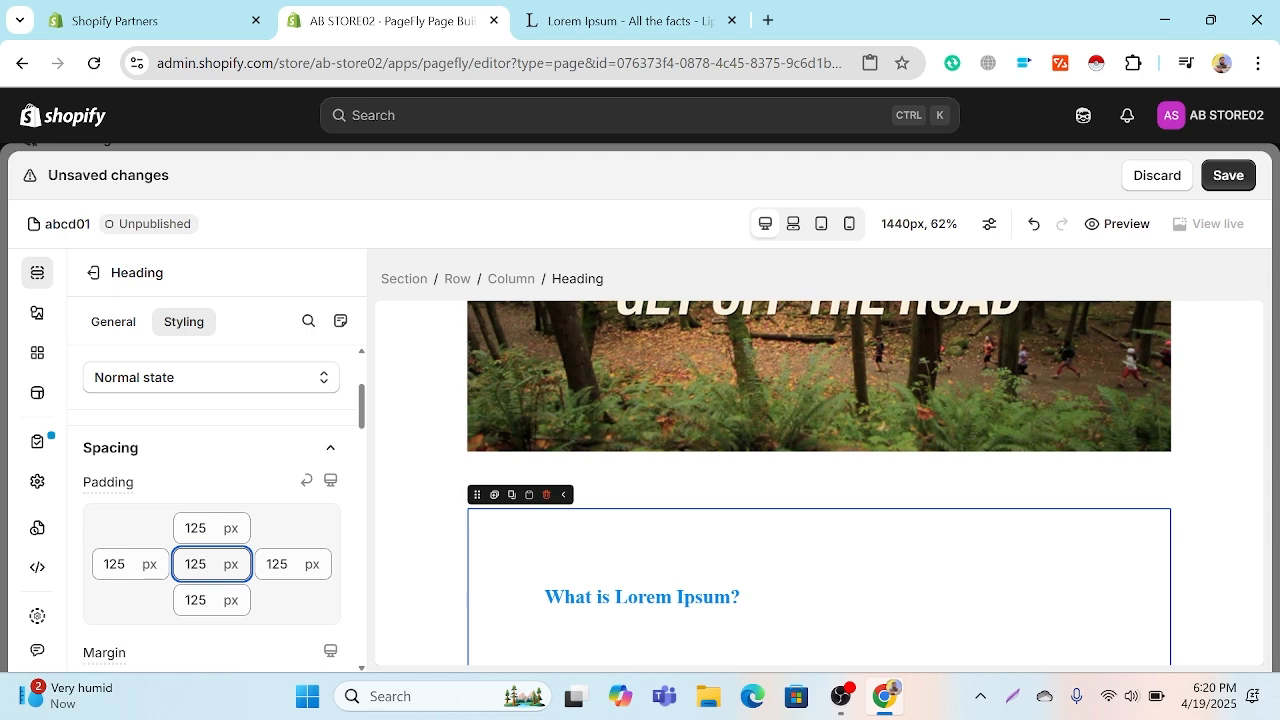
{"action": "key", "text": "BackSpace"}
{"action": "key", "text": "BackSpace"}
{"action": "key", "text": "BackSpace"}
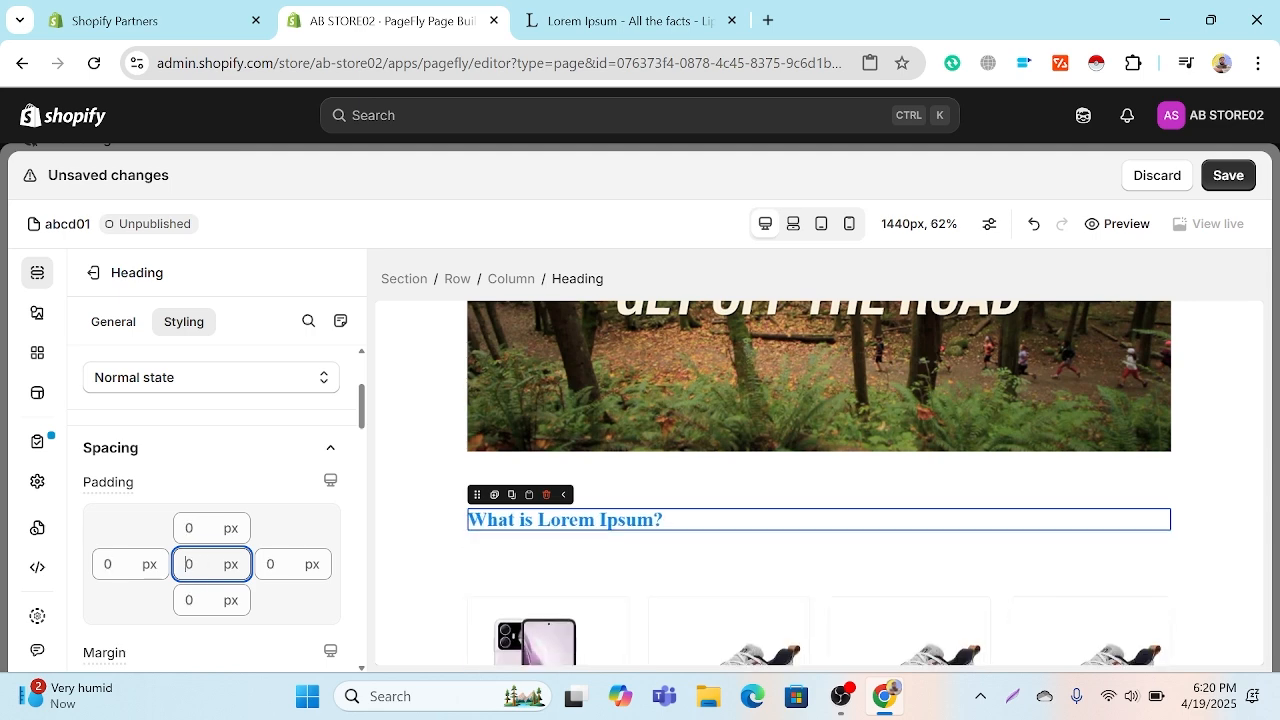
Step: Examine the font family options available in the heading's typography settings, and leave the font unchanged
{"action": "scroll", "coordinate": [223, 497], "scroll_direction": "down", "scroll_amount": 2}
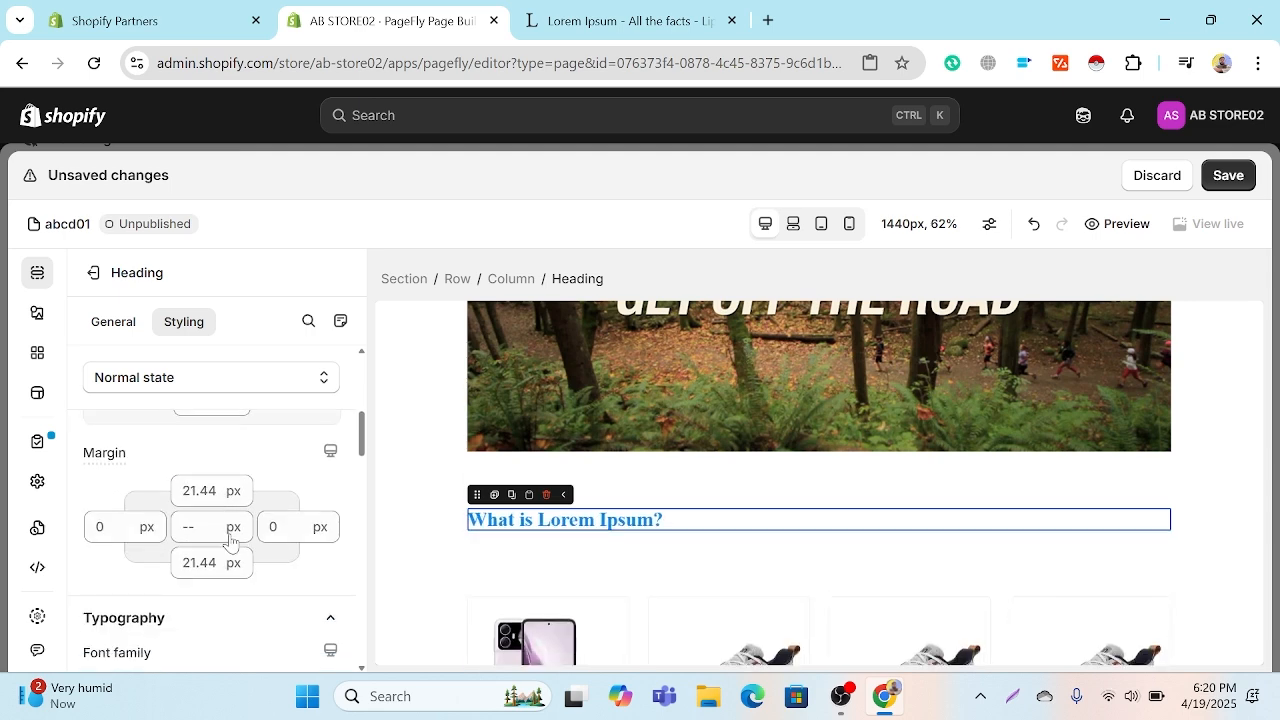
{"action": "scroll", "coordinate": [230, 540], "scroll_direction": "down", "scroll_amount": 1}
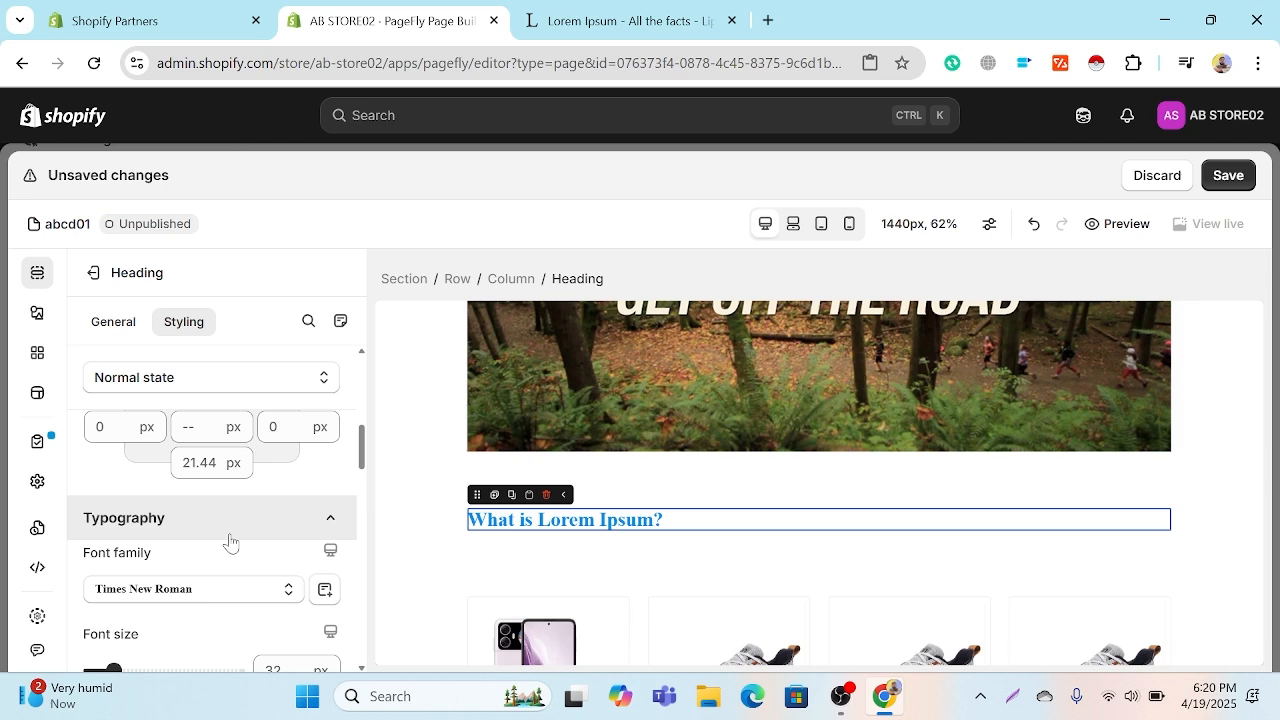
{"action": "scroll", "coordinate": [230, 538], "scroll_direction": "down", "scroll_amount": 1}
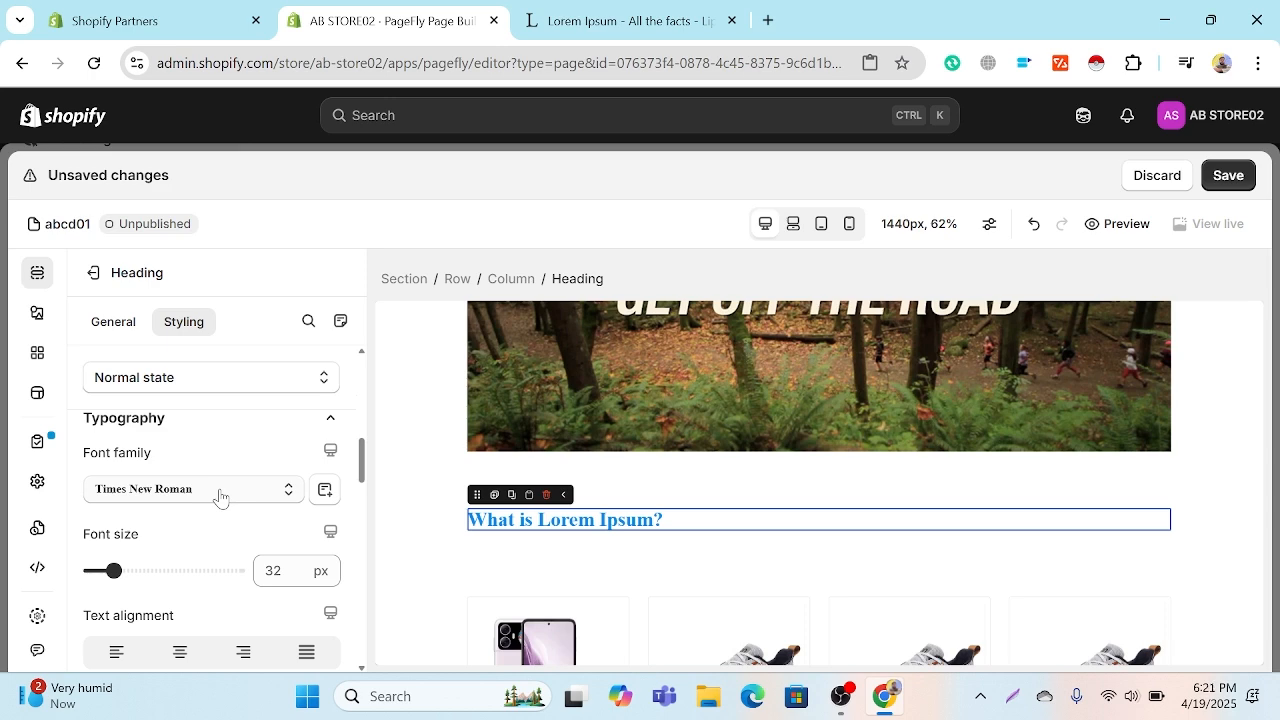
{"action": "left_click", "coordinate": [220, 492]}
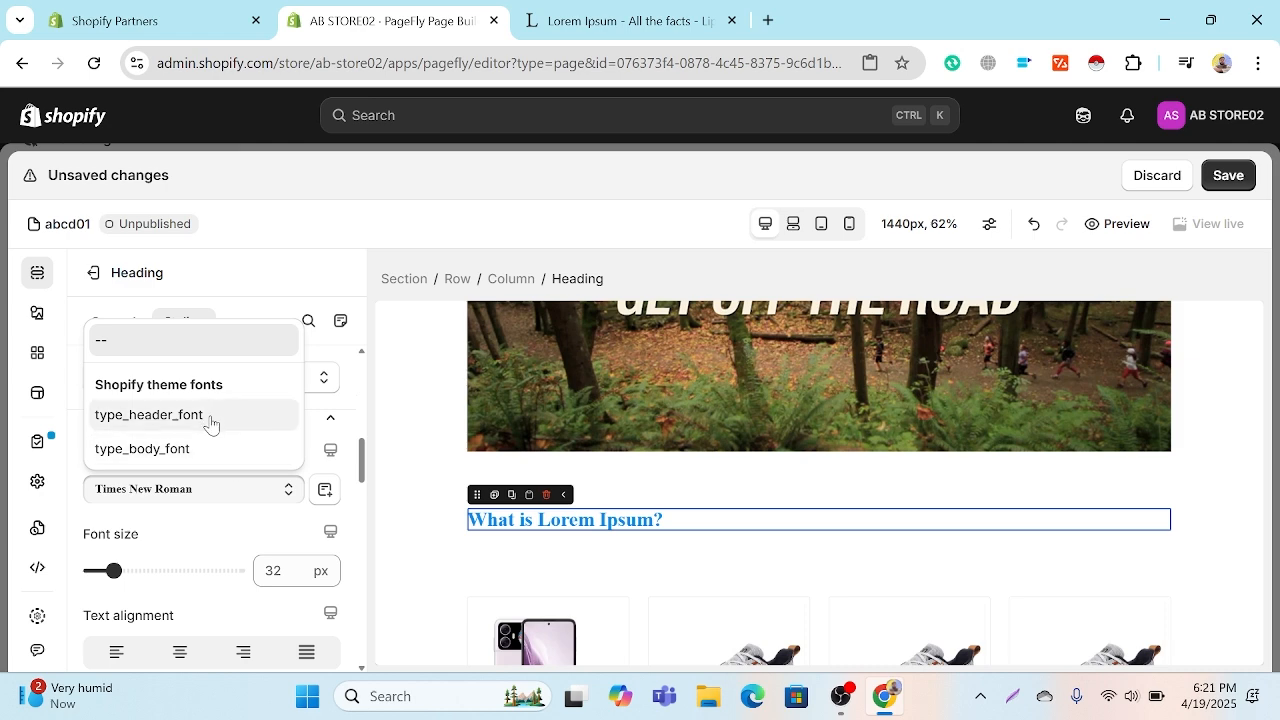
{"action": "left_click", "coordinate": [270, 503]}
{"action": "left_click", "coordinate": [287, 500]}
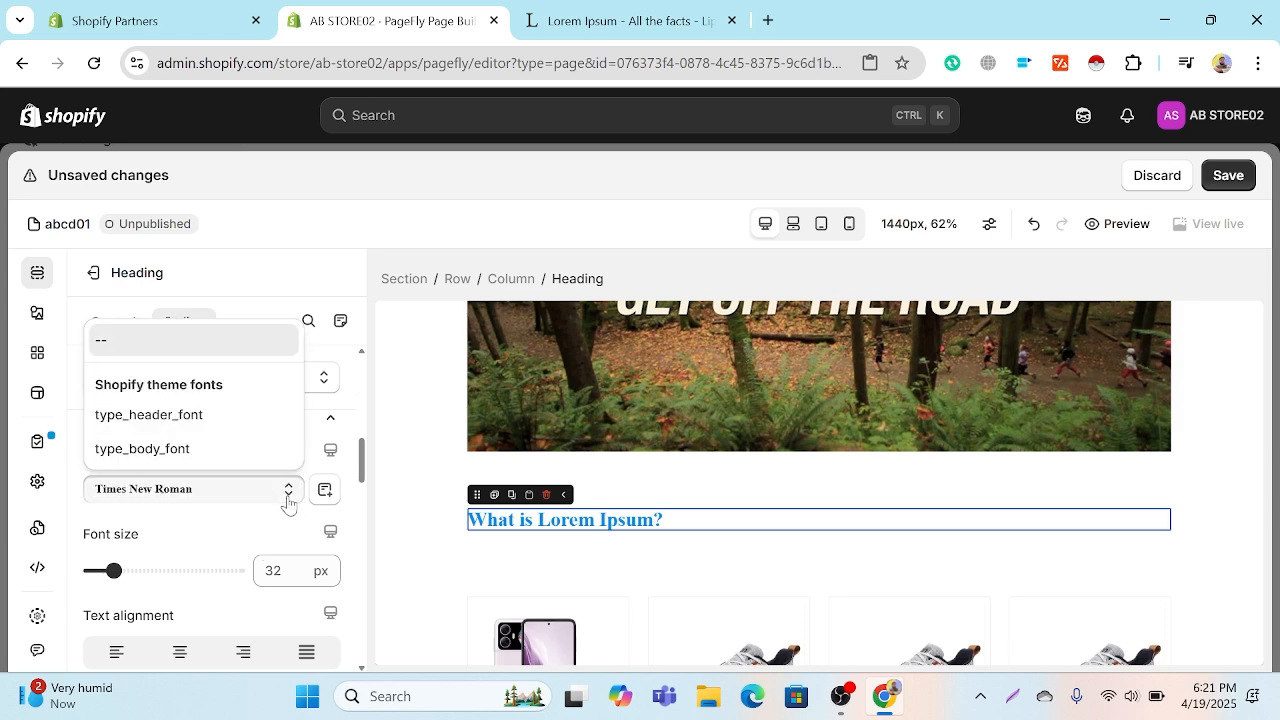
{"action": "left_click", "coordinate": [287, 500]}
Step: Set the heading's font size to 68 px and align its text to the center
{"action": "scroll", "coordinate": [250, 527], "scroll_direction": "down", "scroll_amount": 1}
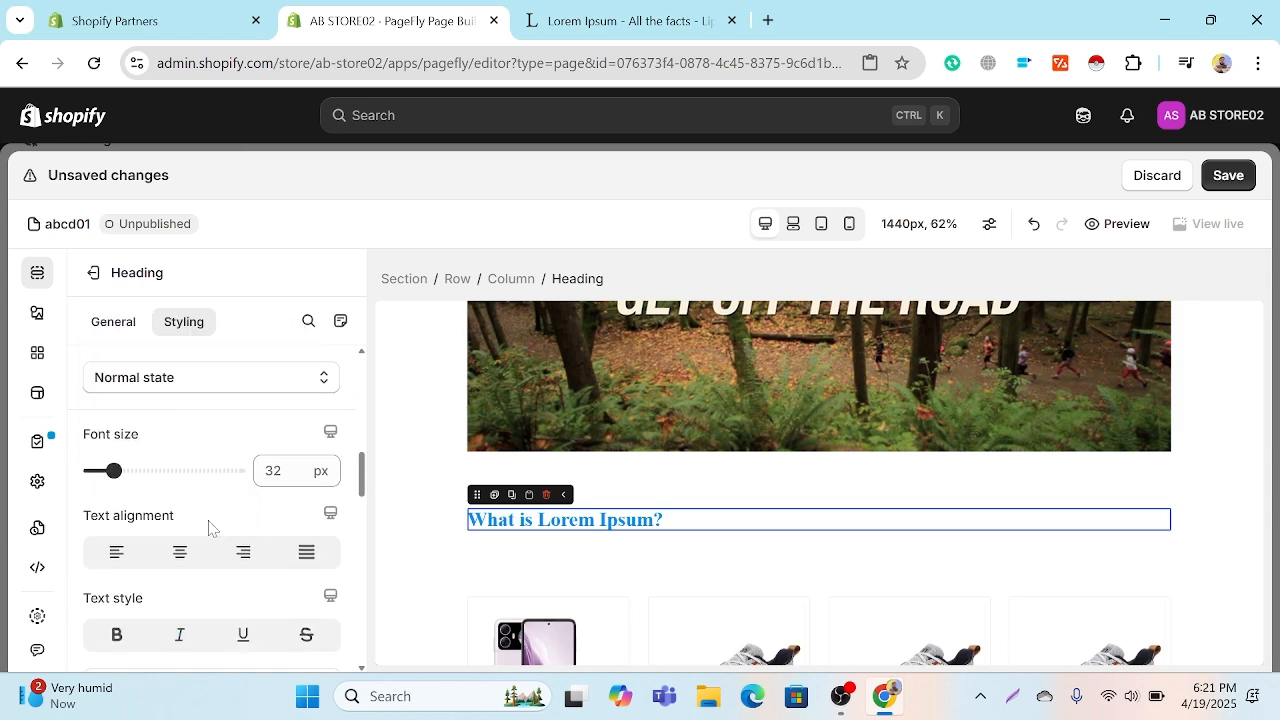
{"action": "left_click_drag", "start_coordinate": [122, 473], "coordinate": [148, 471]}
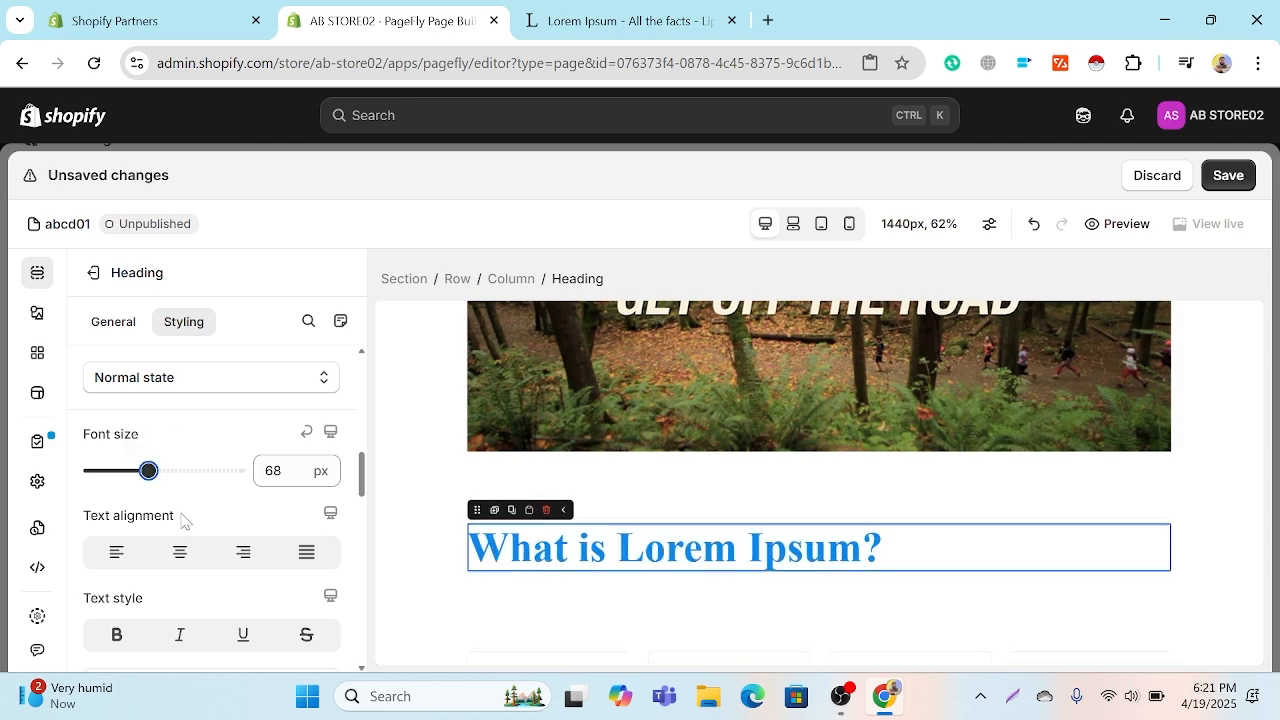
{"action": "left_click", "coordinate": [180, 552]}
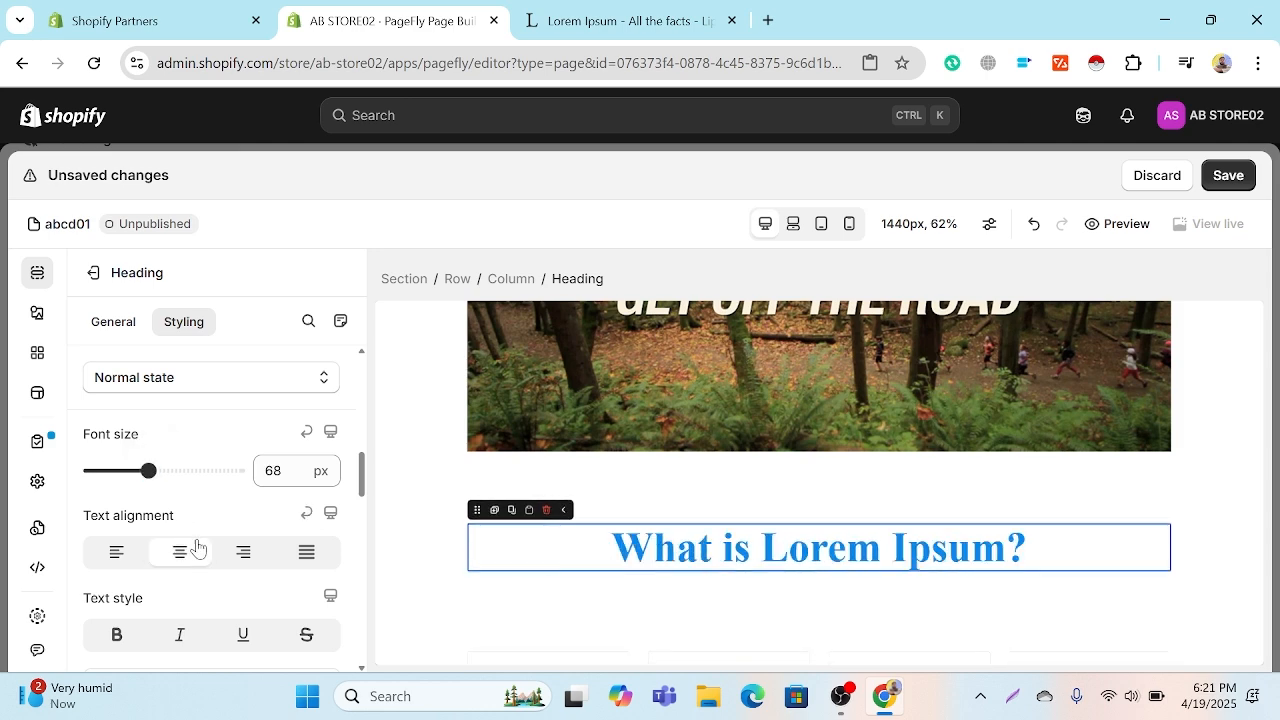
Step: Try the bold, italic, underline and strikethrough text styles on the heading, and turn them off again
{"action": "scroll", "coordinate": [226, 485], "scroll_direction": "down", "scroll_amount": 2}
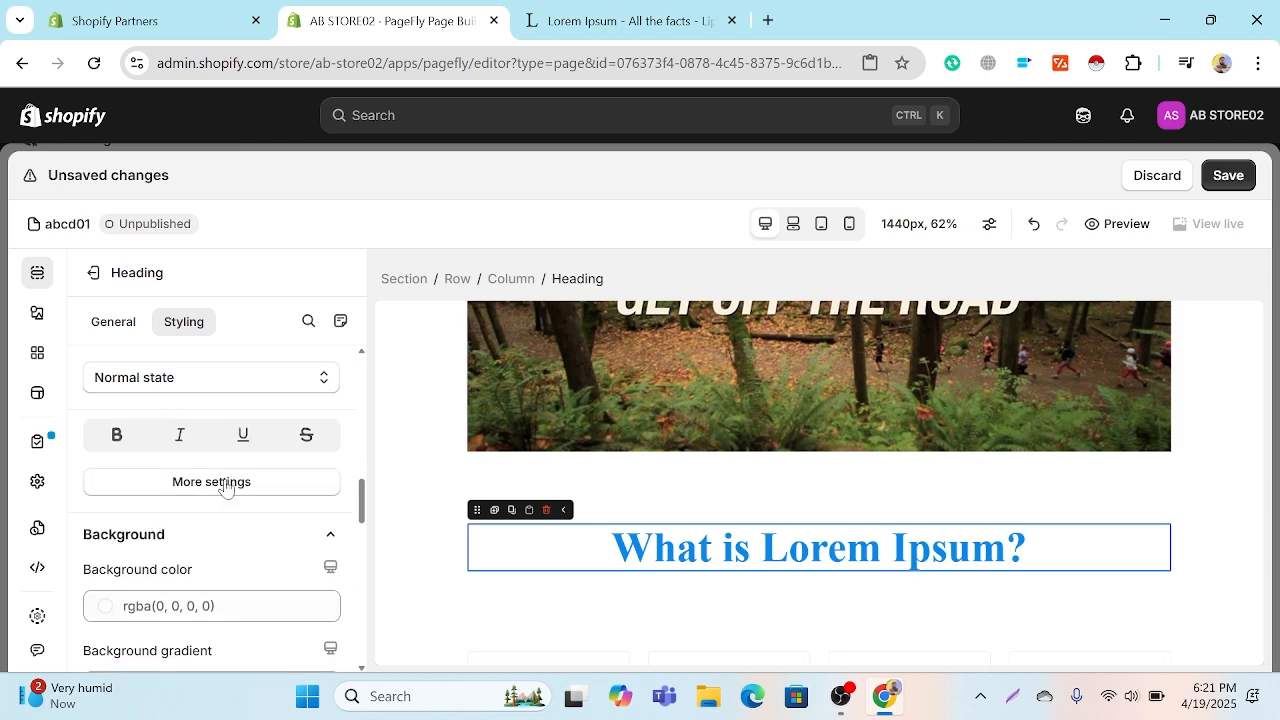
{"action": "scroll", "coordinate": [226, 487], "scroll_direction": "up", "scroll_amount": 1}
{"action": "scroll", "coordinate": [226, 487], "scroll_direction": "up", "scroll_amount": 1}
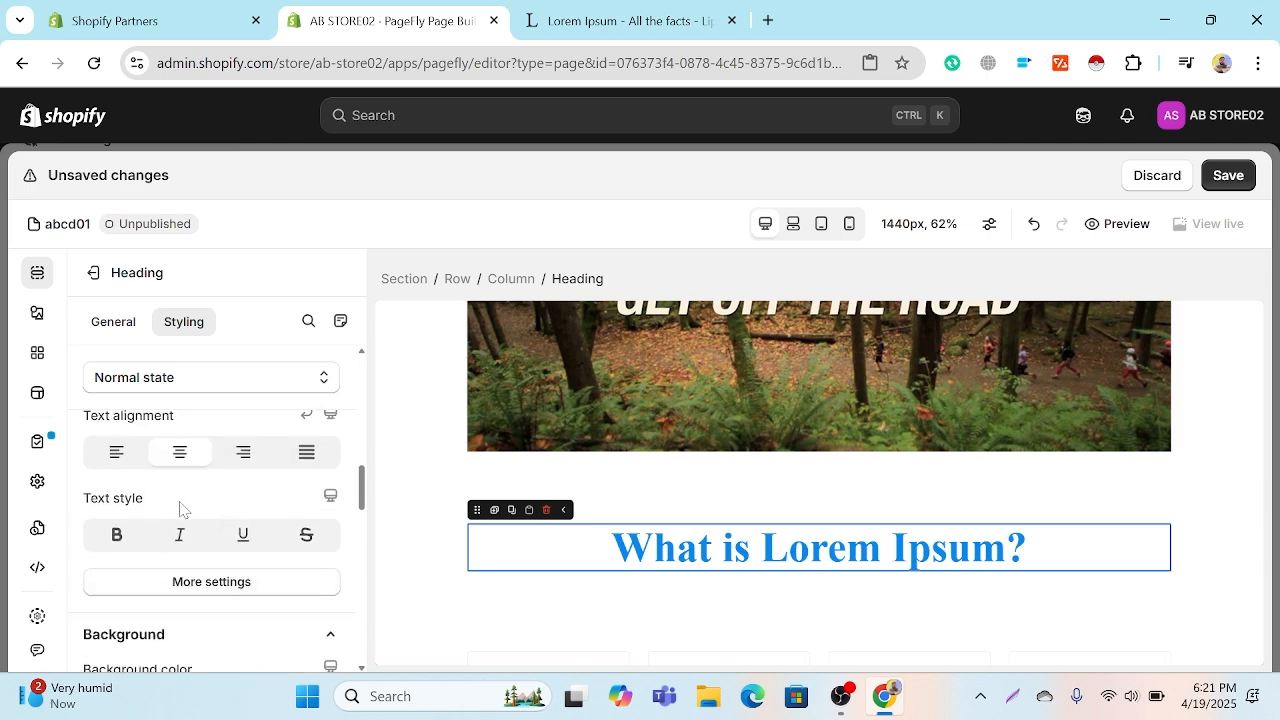
{"action": "left_click", "coordinate": [128, 543]}
{"action": "left_click", "coordinate": [184, 538]}
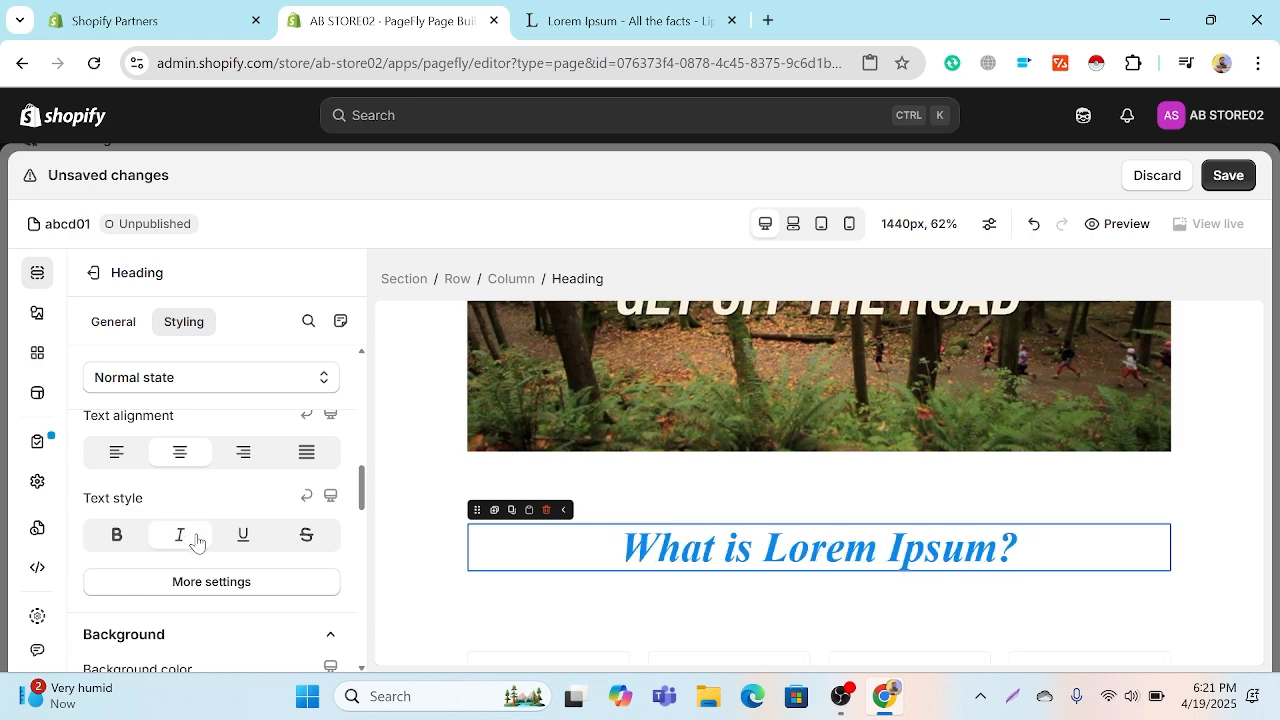
{"action": "left_click", "coordinate": [196, 541]}
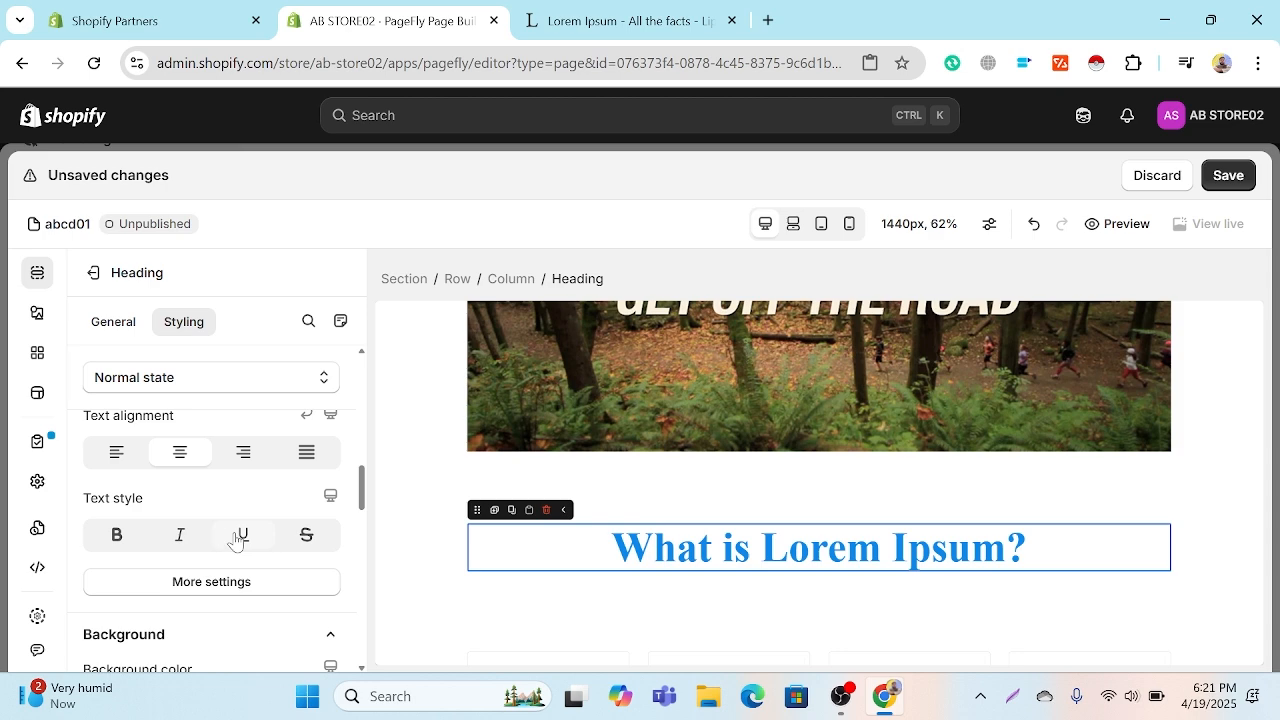
{"action": "left_click", "coordinate": [237, 538]}
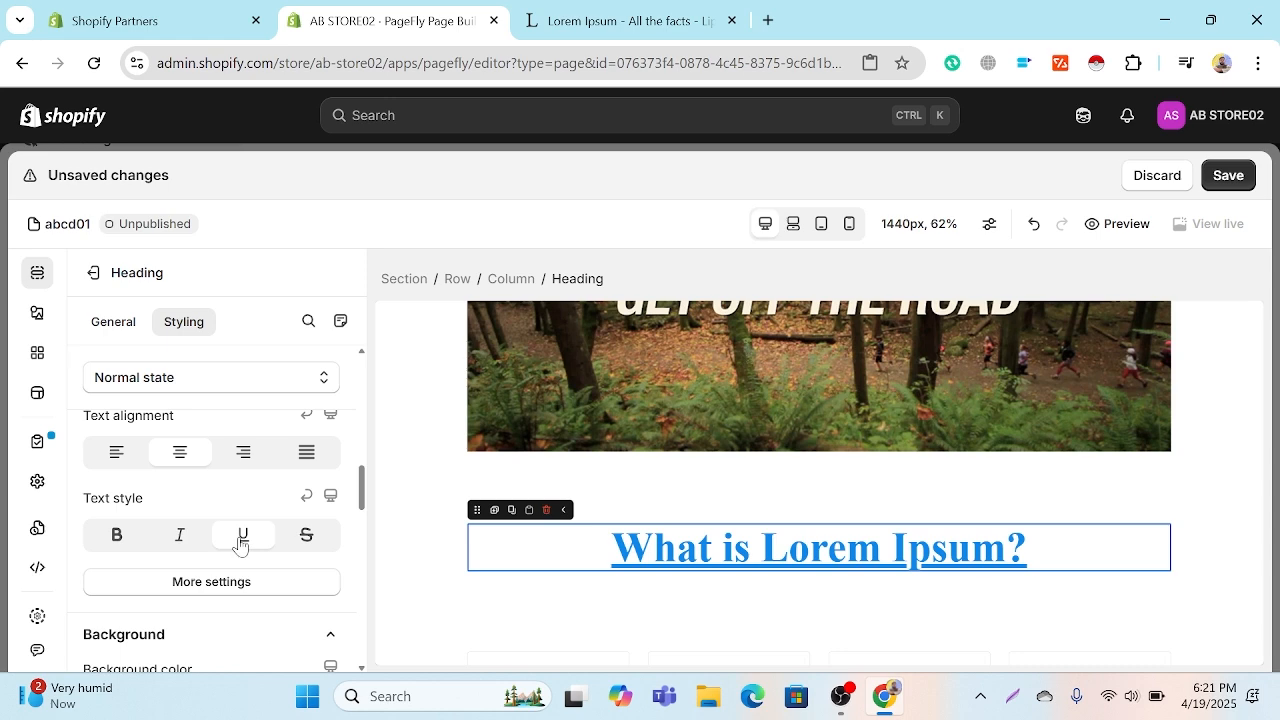
{"action": "left_click", "coordinate": [309, 539]}
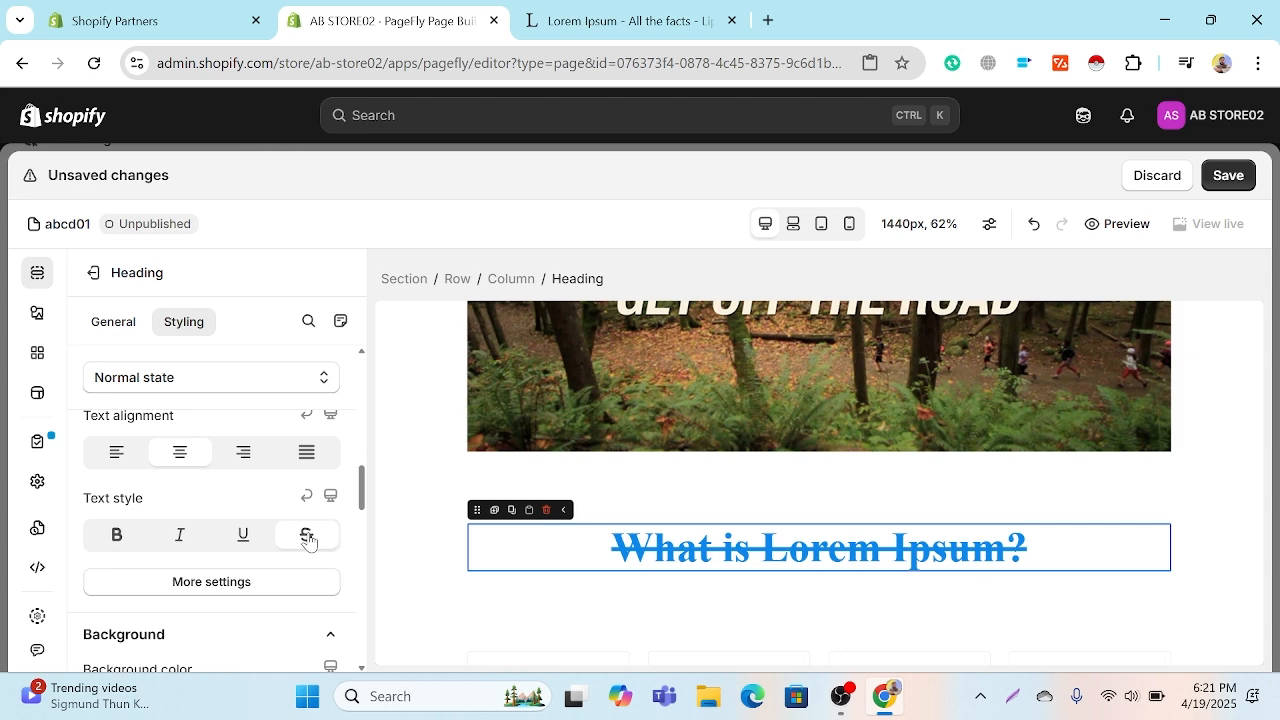
{"action": "left_click", "coordinate": [309, 539]}
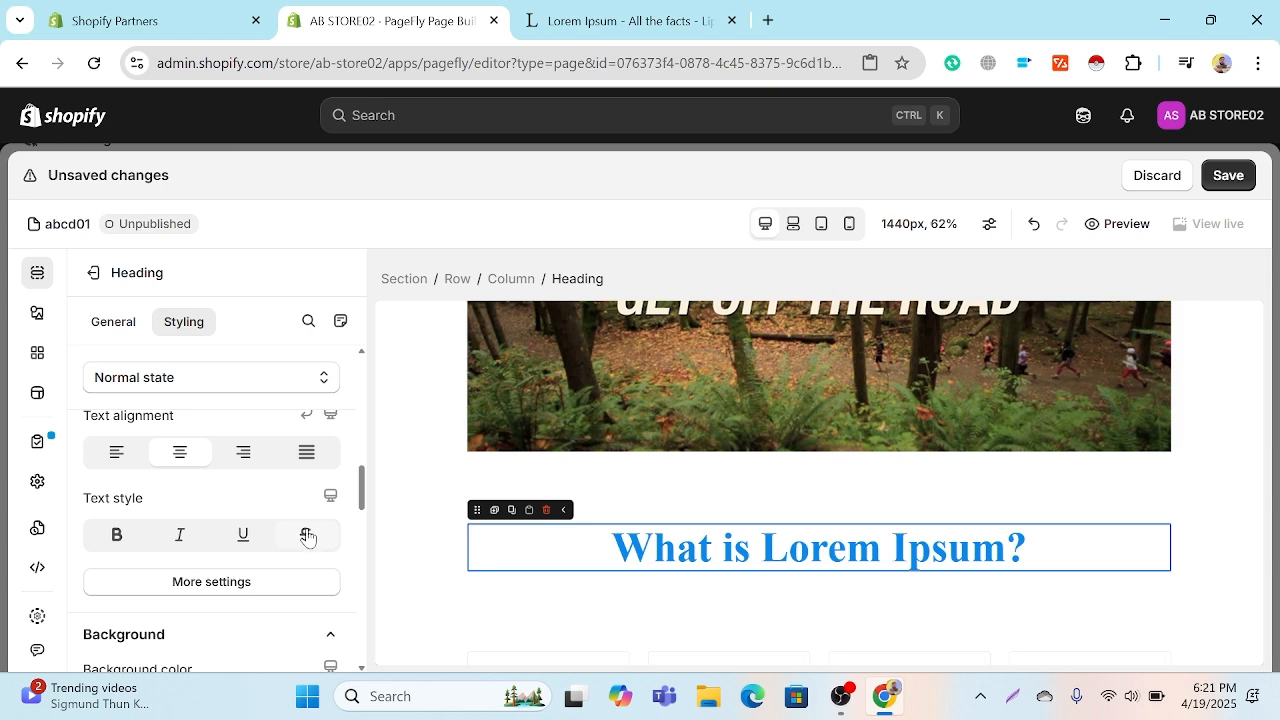
Step: Set the heading's line height to 80 px and its letter spacing to 16 px in the additional typography settings
{"action": "scroll", "coordinate": [307, 537], "scroll_direction": "down", "scroll_amount": 1}
{"action": "left_click", "coordinate": [242, 490]}
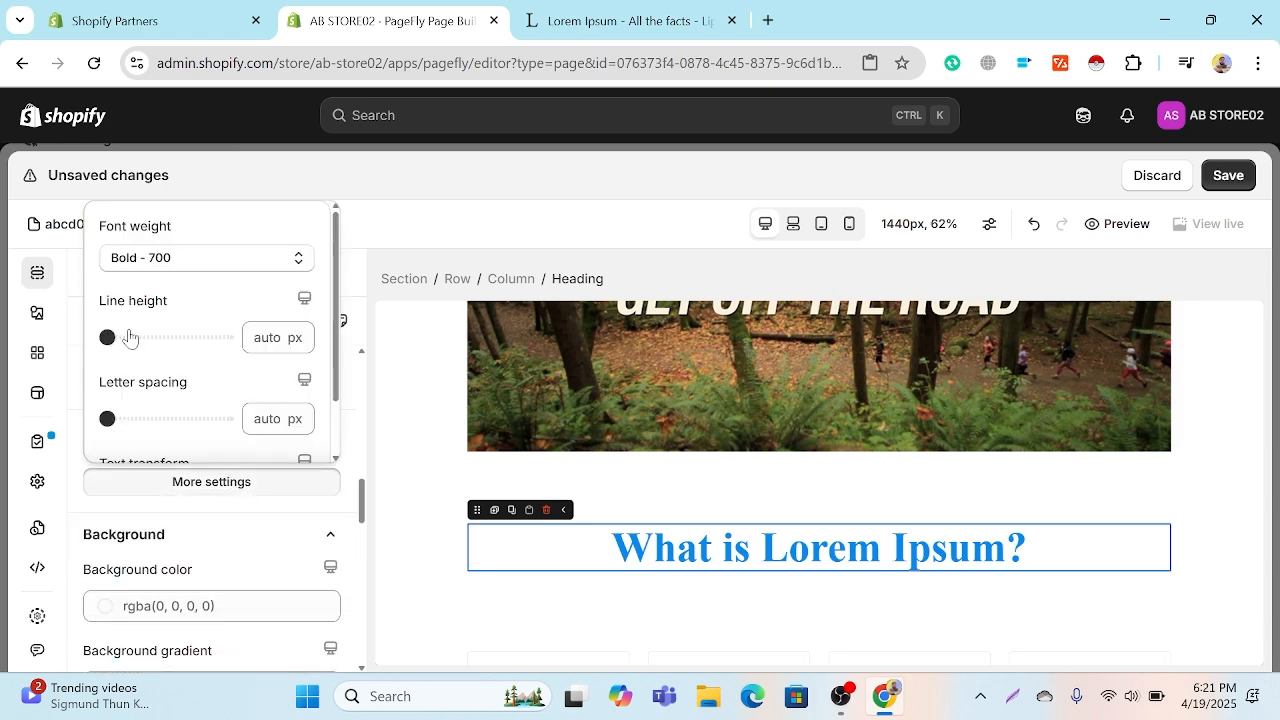
{"action": "left_click_drag", "start_coordinate": [108, 337], "coordinate": [163, 337]}
{"action": "left_click", "coordinate": [110, 420]}
{"action": "left_click_drag", "start_coordinate": [110, 420], "coordinate": [211, 421]}
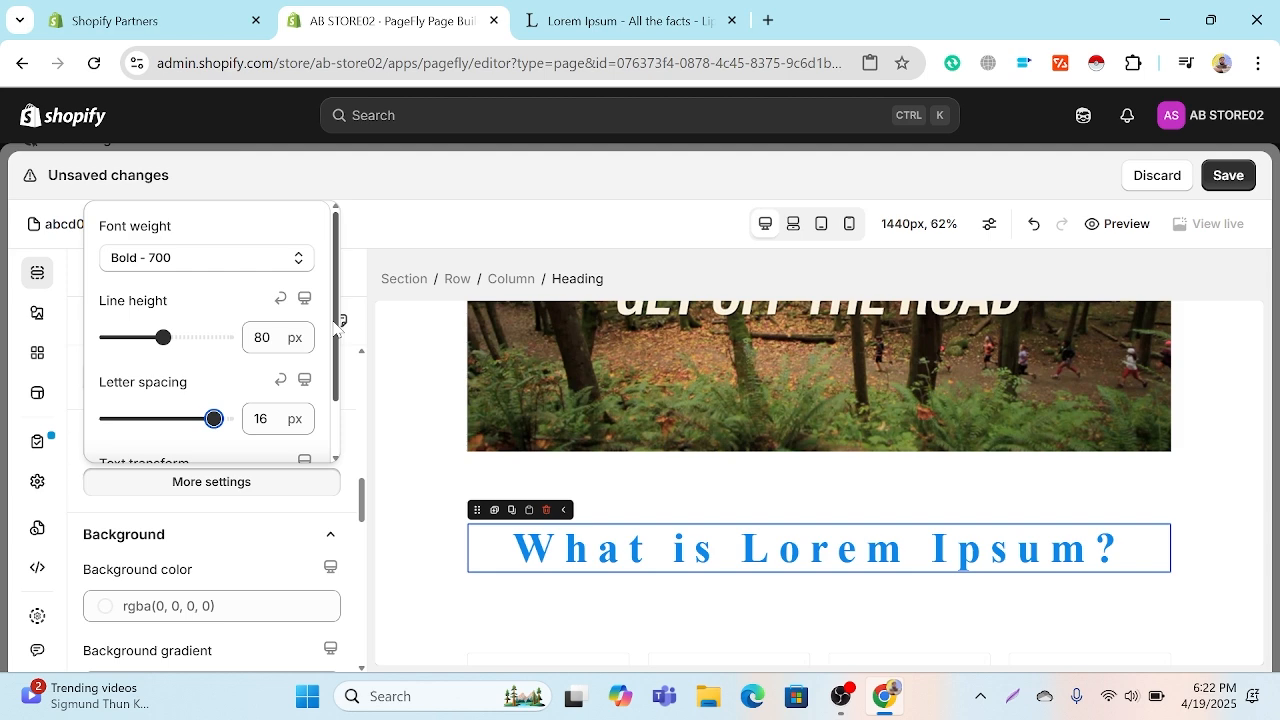
{"action": "scroll", "coordinate": [295, 350], "scroll_direction": "down", "scroll_amount": 1}
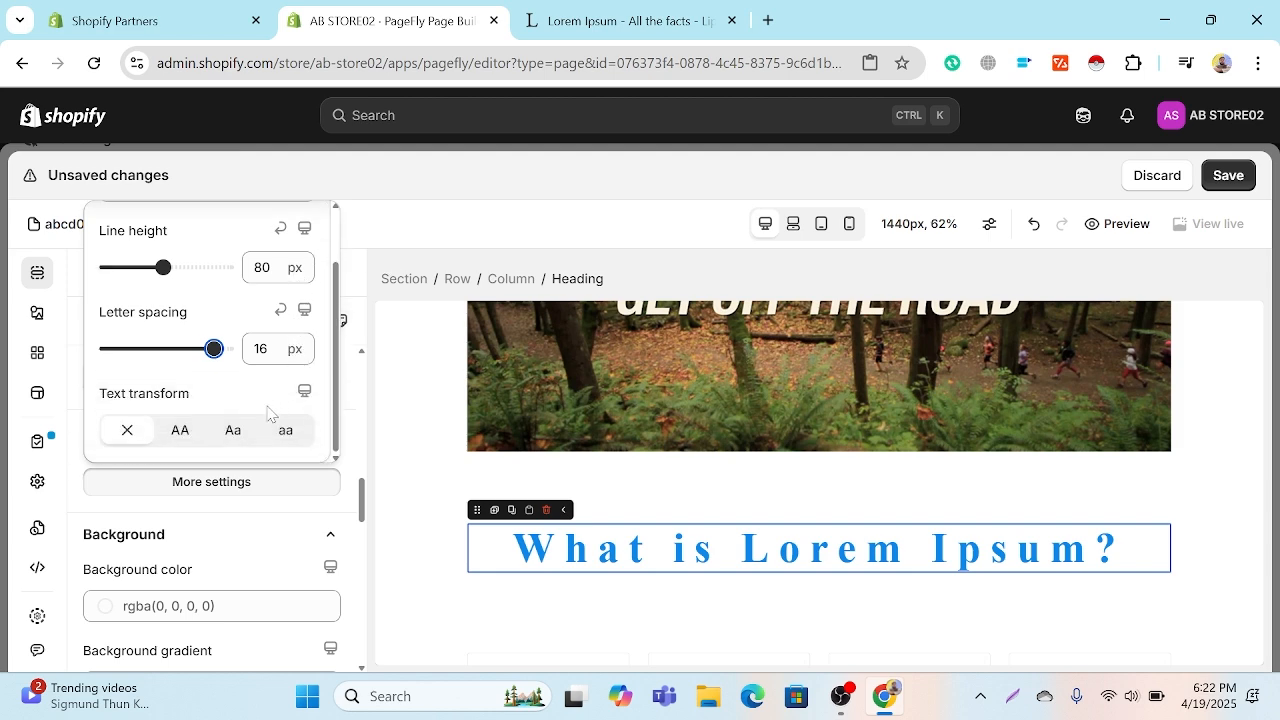
Step: Set the heading's background color to black, rgb(0, 0, 0)
{"action": "left_click", "coordinate": [350, 381]}
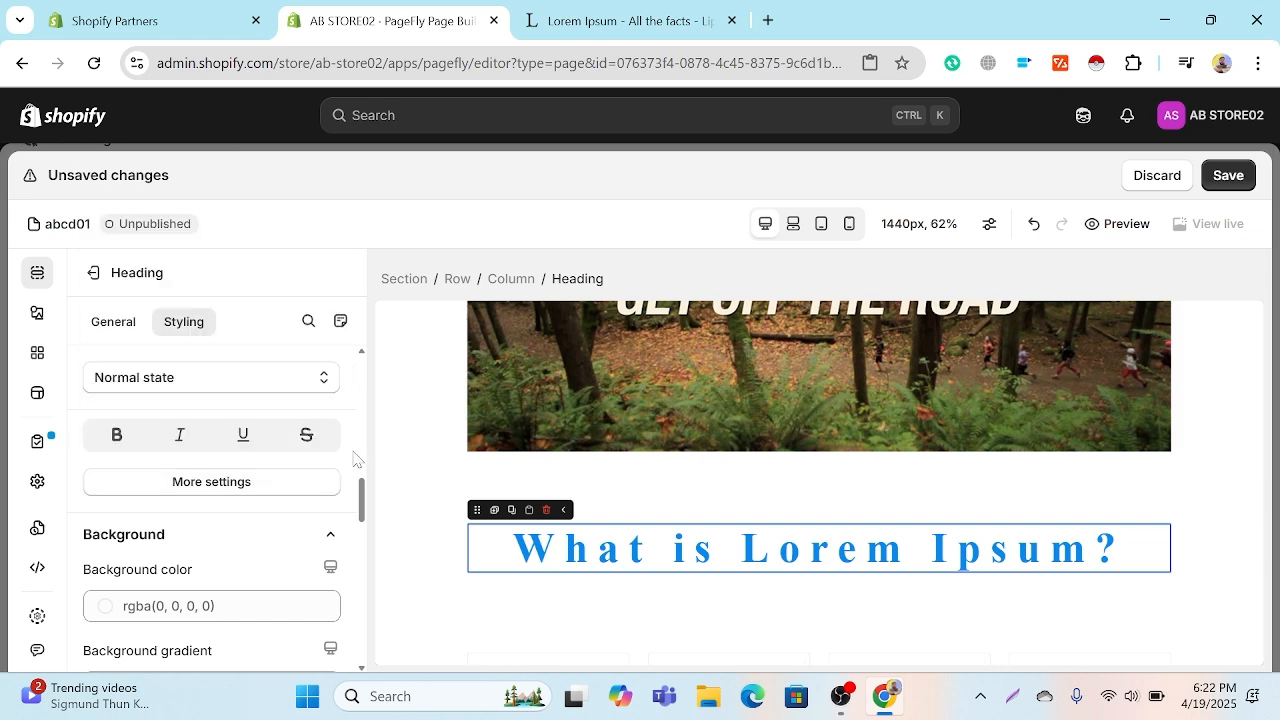
{"action": "scroll", "coordinate": [340, 455], "scroll_direction": "down", "scroll_amount": 1}
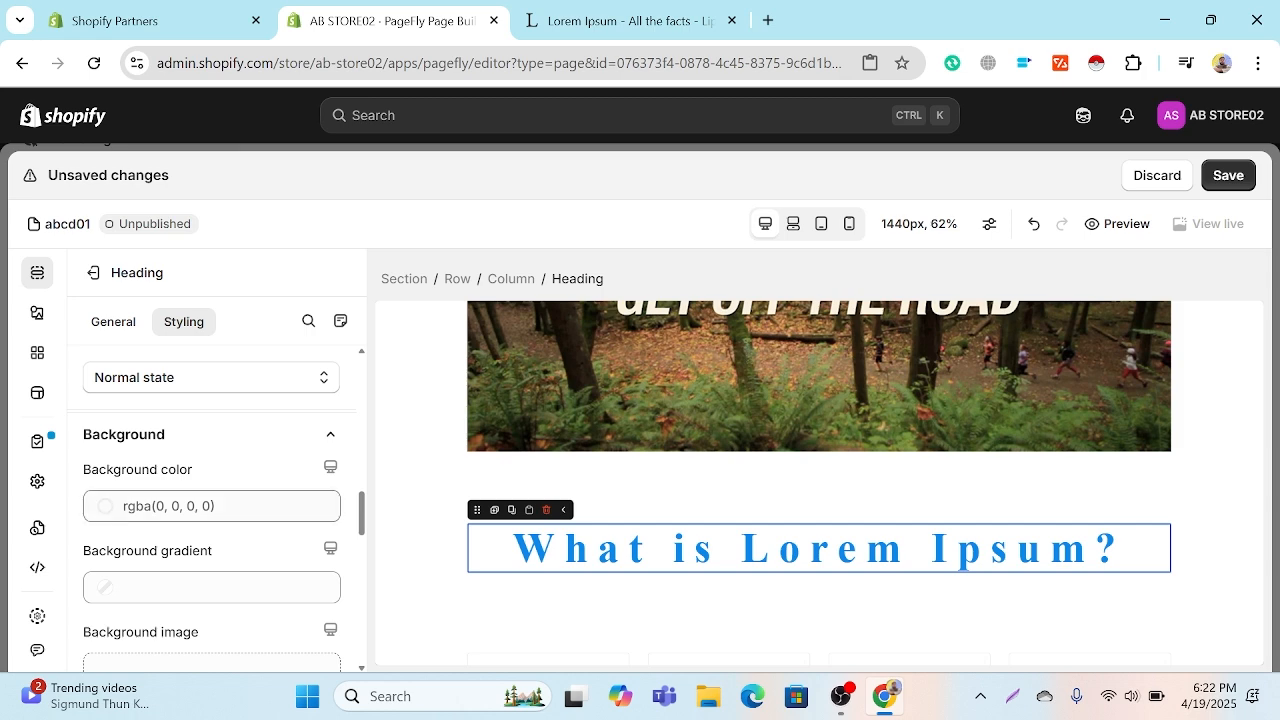
{"action": "left_click", "coordinate": [105, 506]}
{"action": "left_click", "coordinate": [287, 239]}
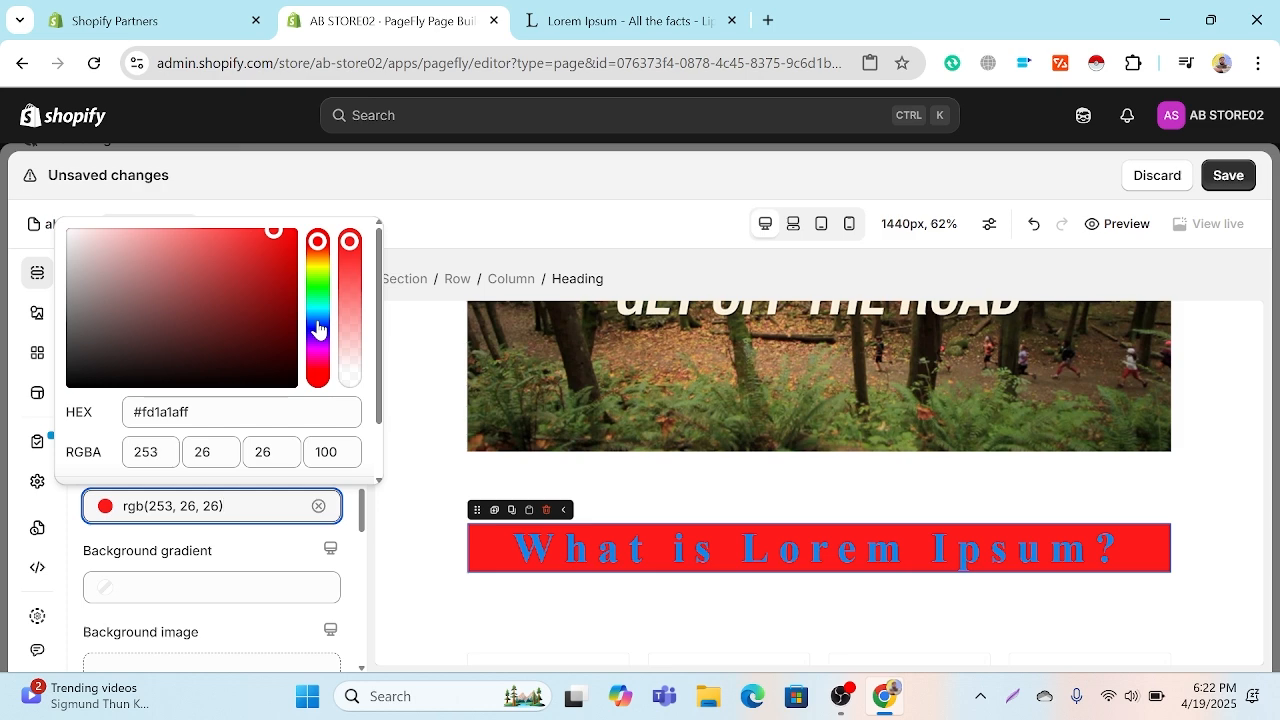
{"action": "left_click", "coordinate": [285, 379]}
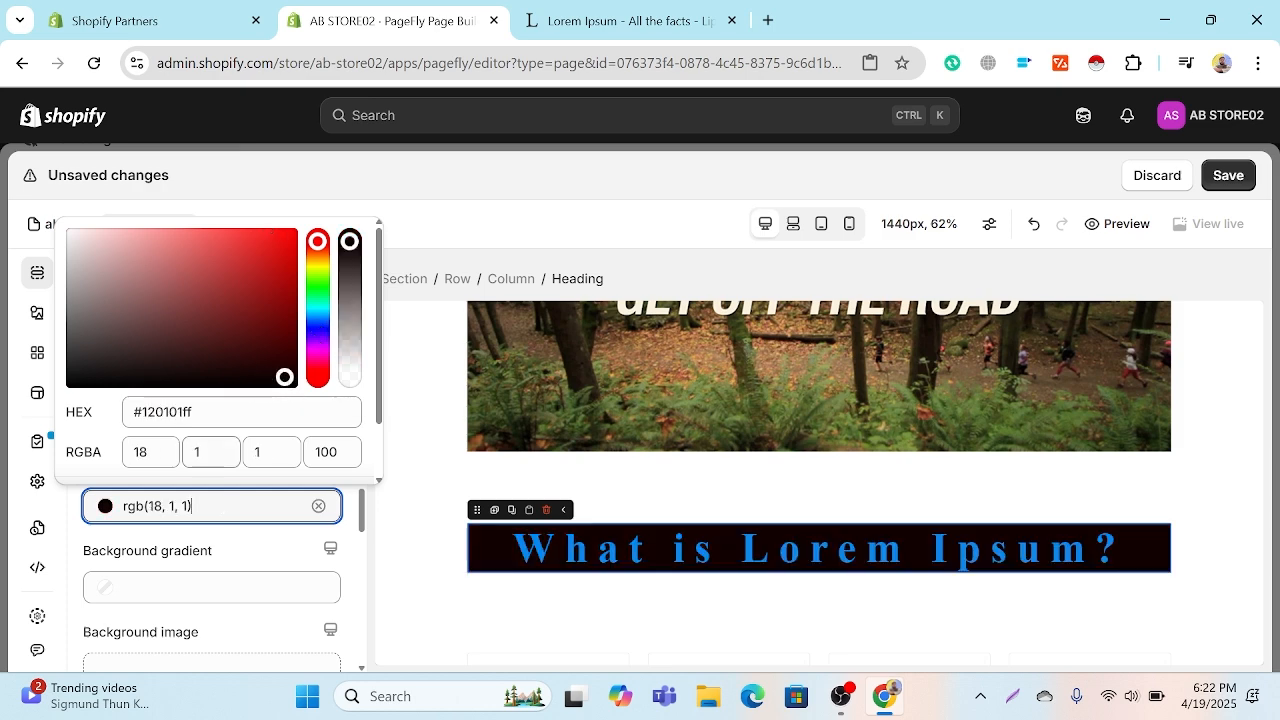
{"action": "left_click_drag", "start_coordinate": [170, 290], "coordinate": [298, 390]}
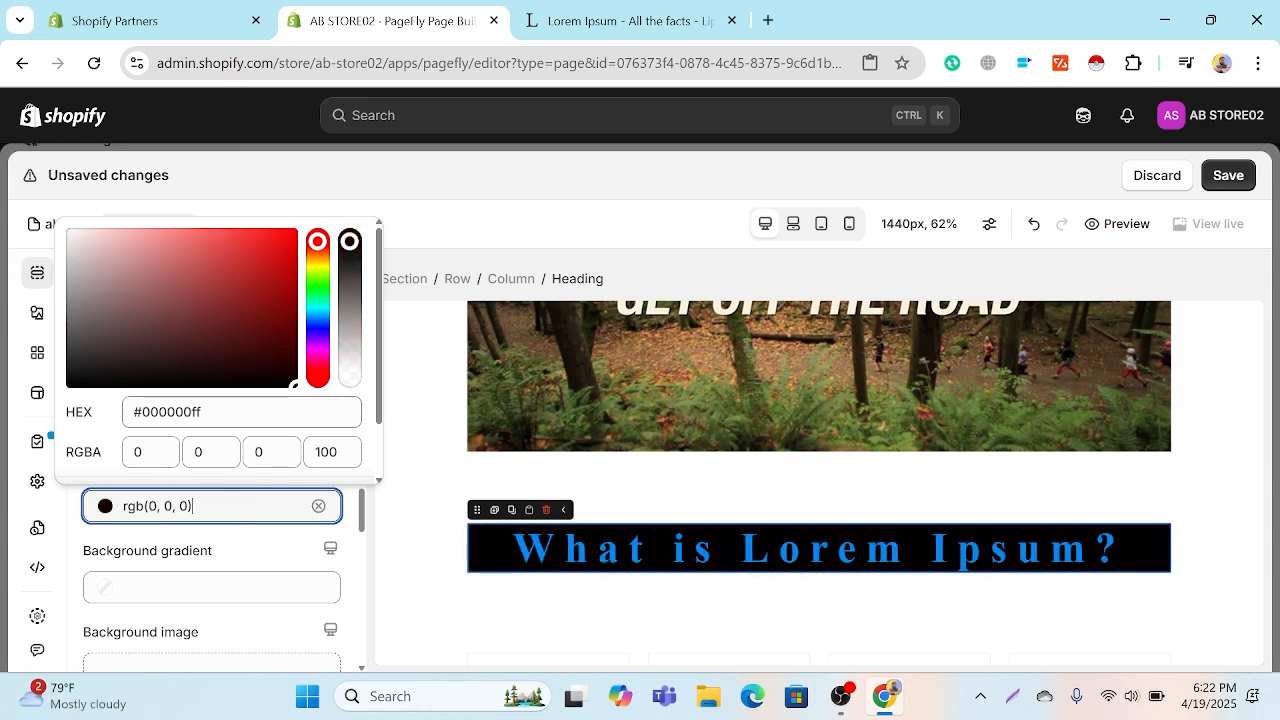
{"action": "left_click", "coordinate": [283, 555]}
Step: Apply a purple-red-orange linear background gradient at 315 degrees to the heading
{"action": "scroll", "coordinate": [171, 543], "scroll_direction": "down", "scroll_amount": 2}
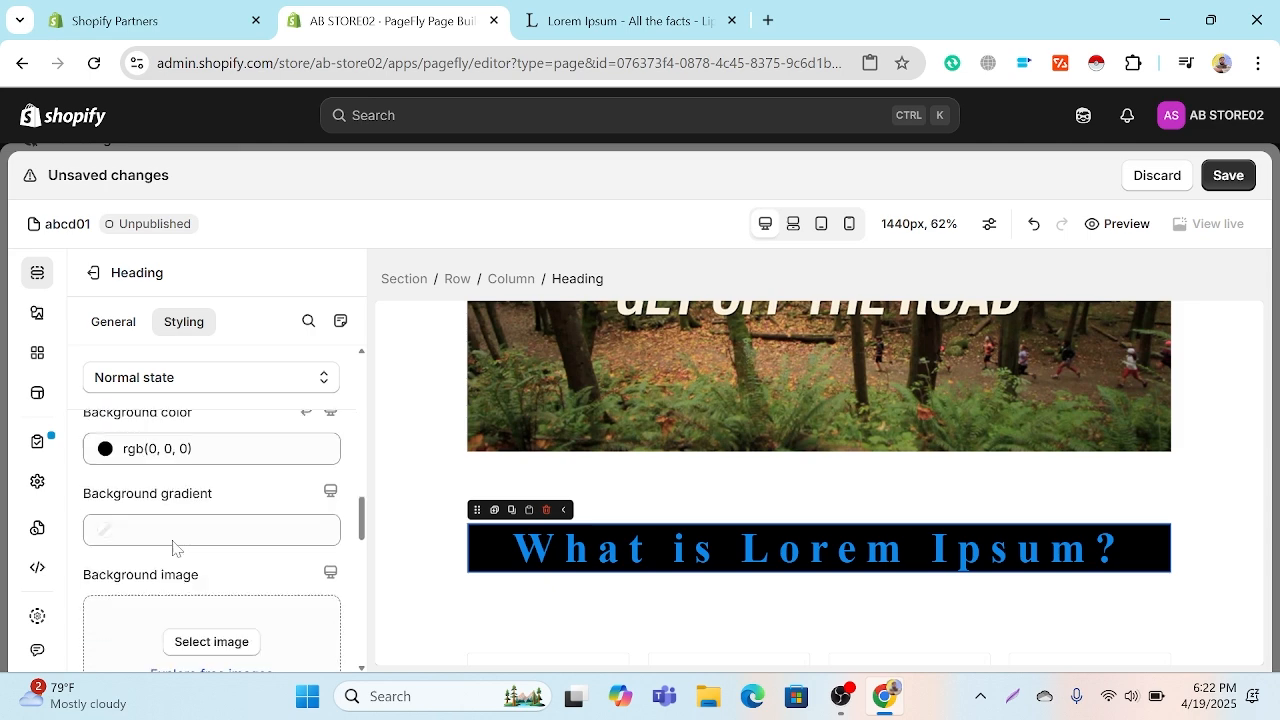
{"action": "left_click", "coordinate": [122, 487]}
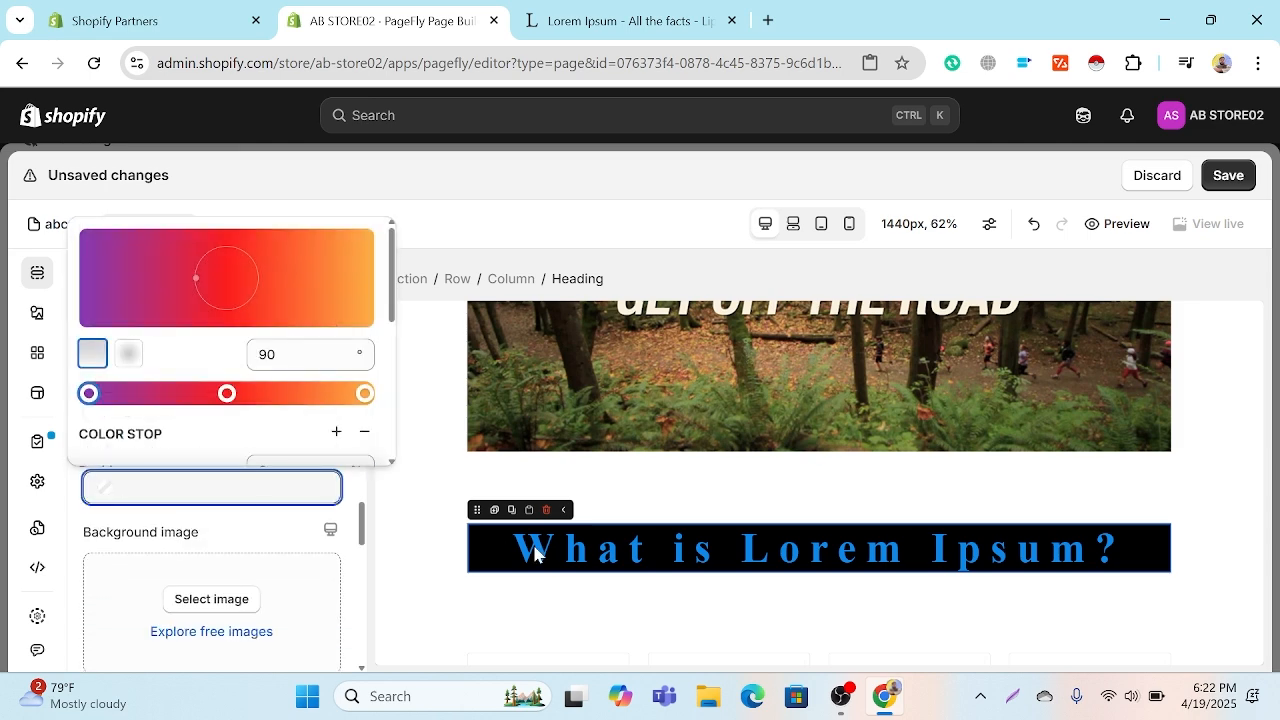
{"action": "left_click", "coordinate": [227, 296]}
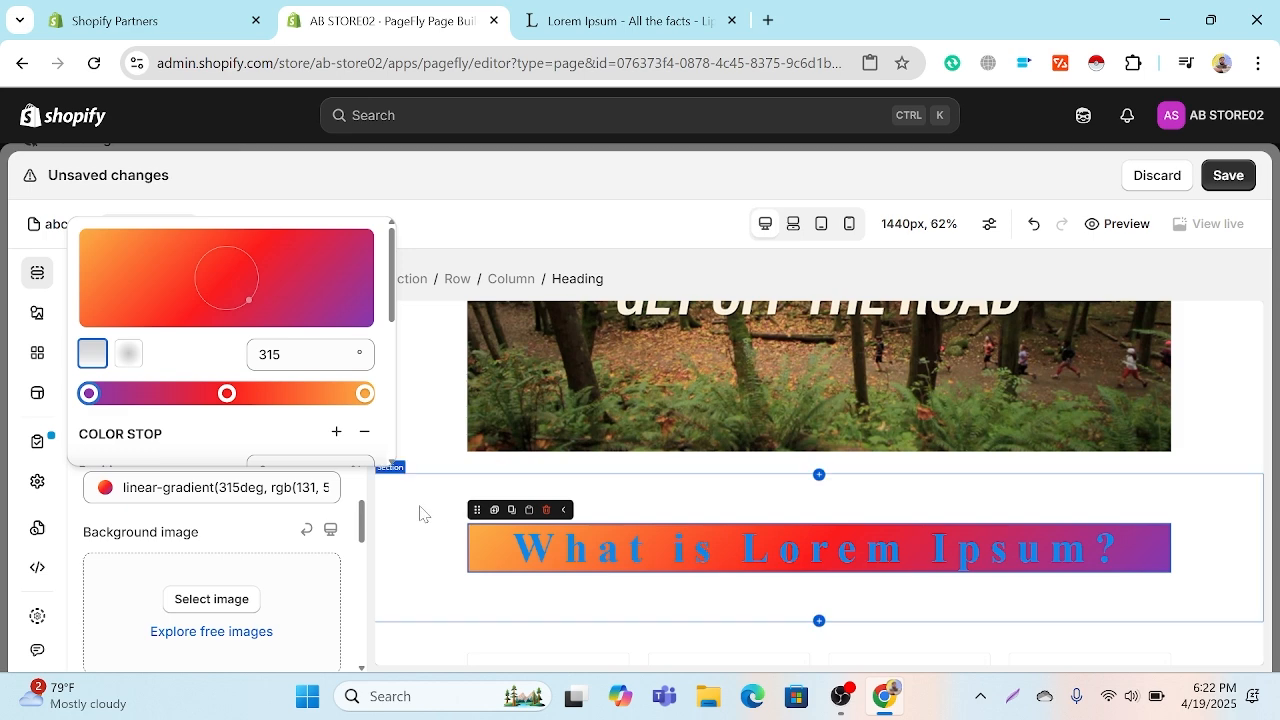
{"action": "left_click", "coordinate": [360, 486]}
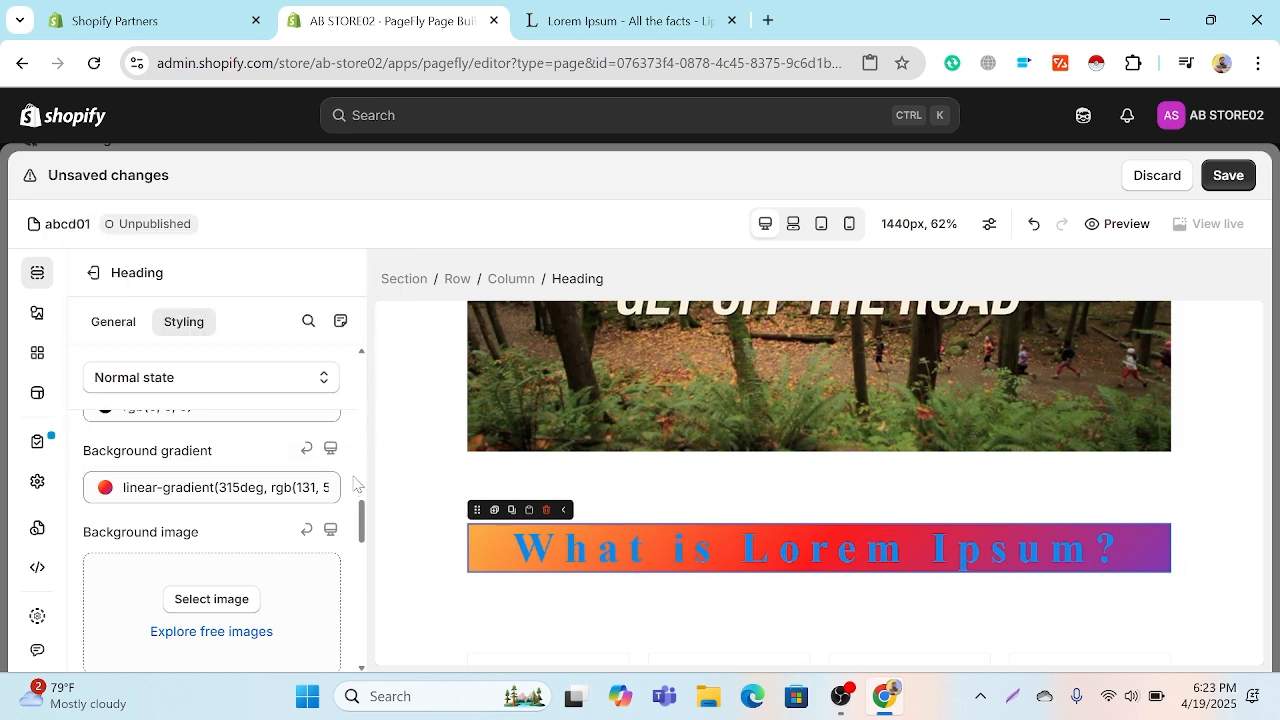
Step: Set the heading's content color to white, rgb(255, 255, 255)
{"action": "scroll", "coordinate": [167, 413], "scroll_direction": "up", "scroll_amount": 1}
{"action": "scroll", "coordinate": [167, 413], "scroll_direction": "up", "scroll_amount": 10}
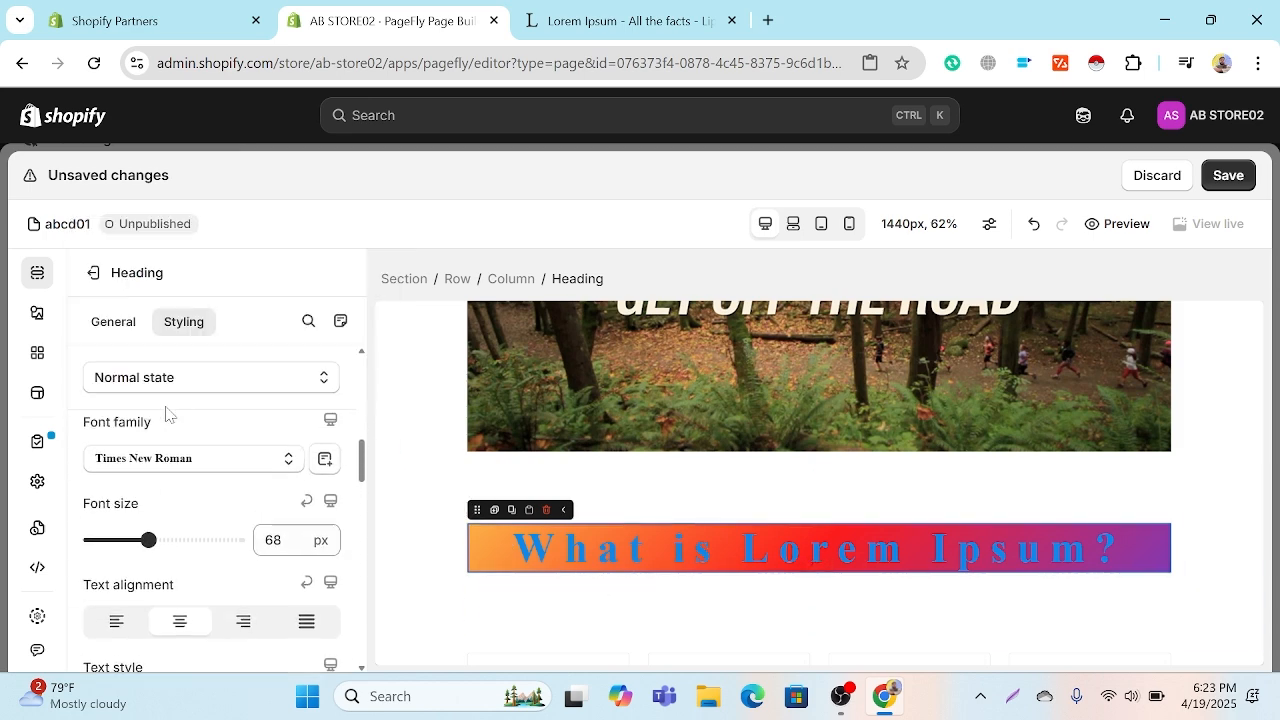
{"action": "scroll", "coordinate": [167, 413], "scroll_direction": "up", "scroll_amount": 5}
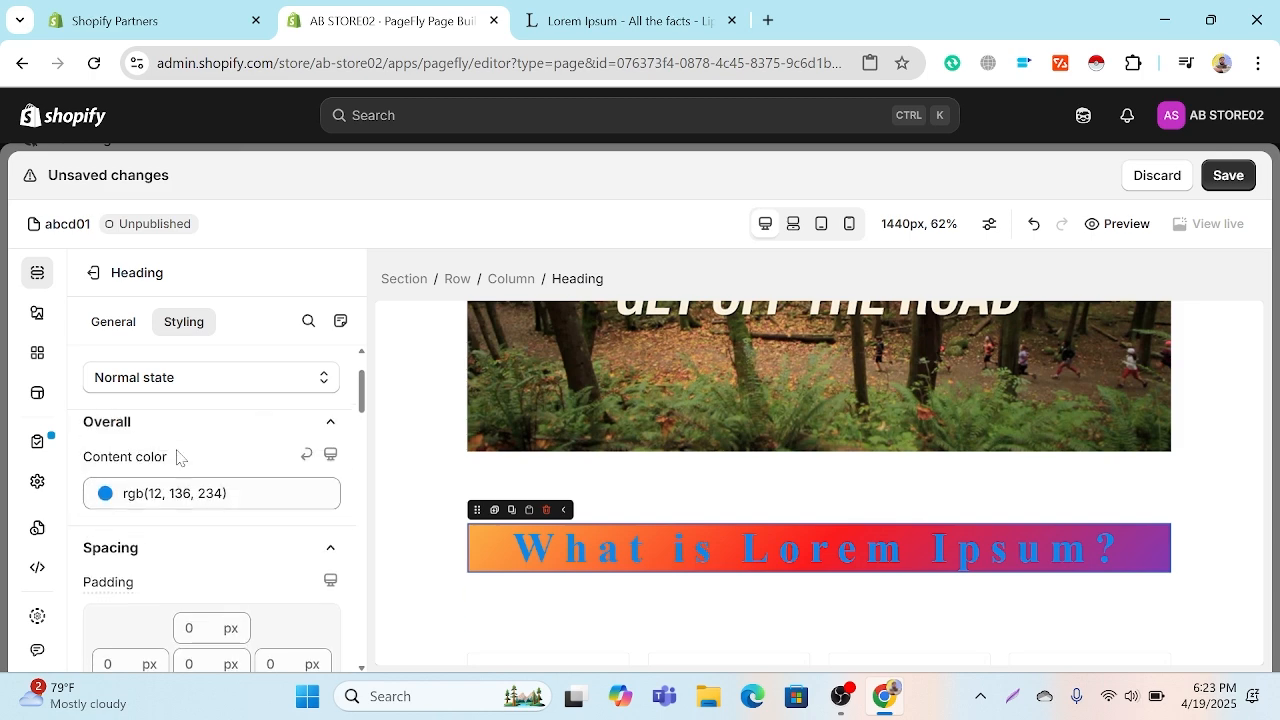
{"action": "scroll", "coordinate": [270, 517], "scroll_direction": "down", "scroll_amount": 1}
{"action": "left_click", "coordinate": [270, 495]}
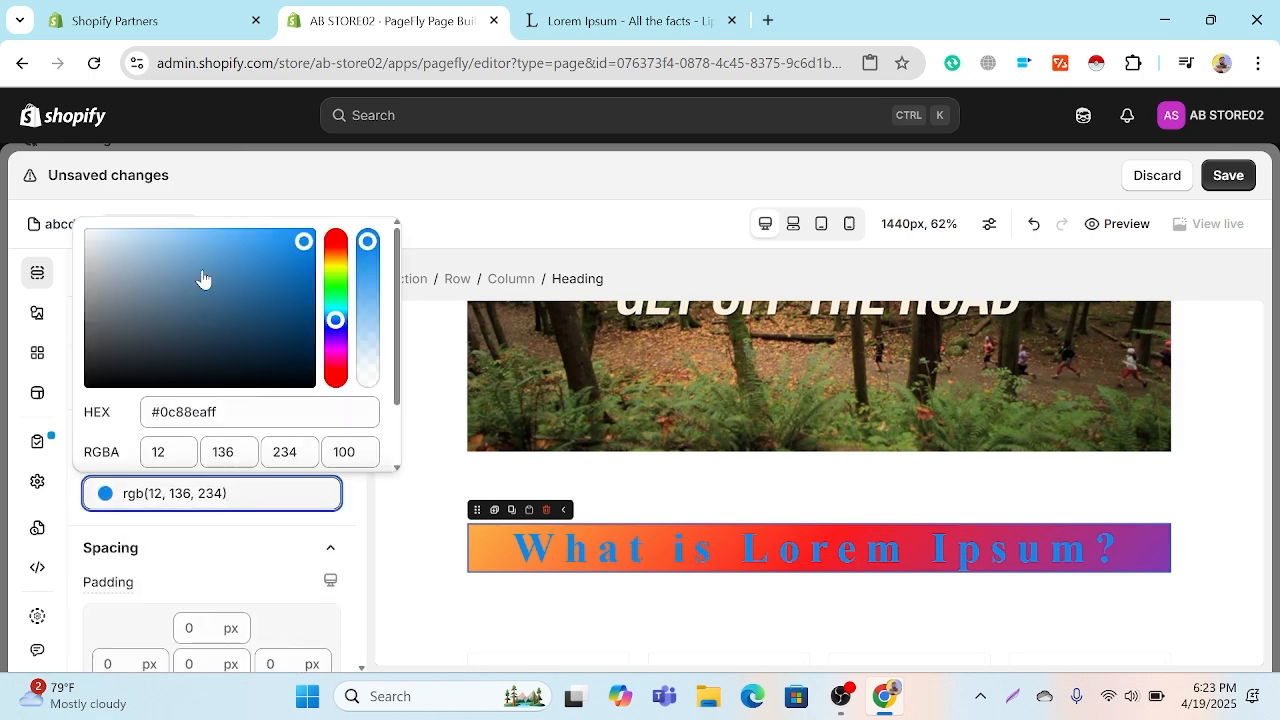
{"action": "mouse_move", "coordinate": [203, 277]}
{"action": "left_mouse_down"}
{"action": "mouse_move", "coordinate": [129, 237]}
{"action": "mouse_move", "coordinate": [10, 222]}
{"action": "left_mouse_up"}
{"action": "left_click", "coordinate": [12, 220]}
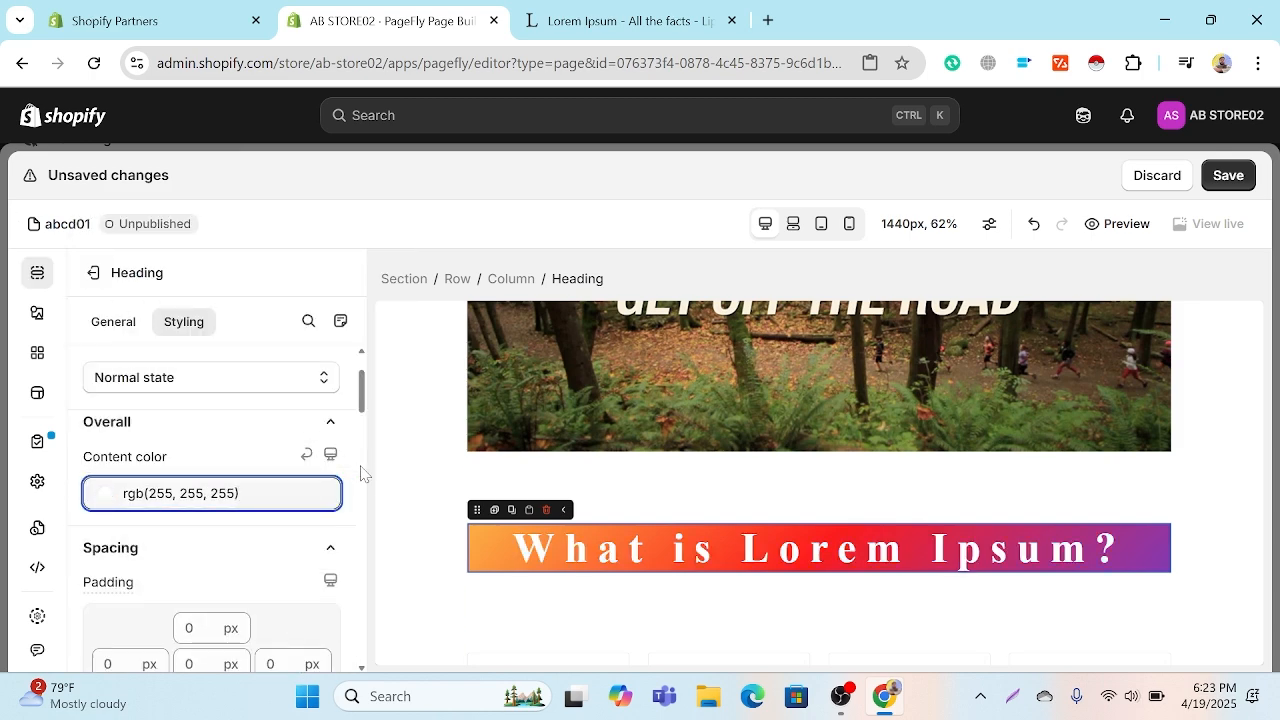
Step: Give the heading a solid border style
{"action": "scroll", "coordinate": [357, 477], "scroll_direction": "down", "scroll_amount": 2}
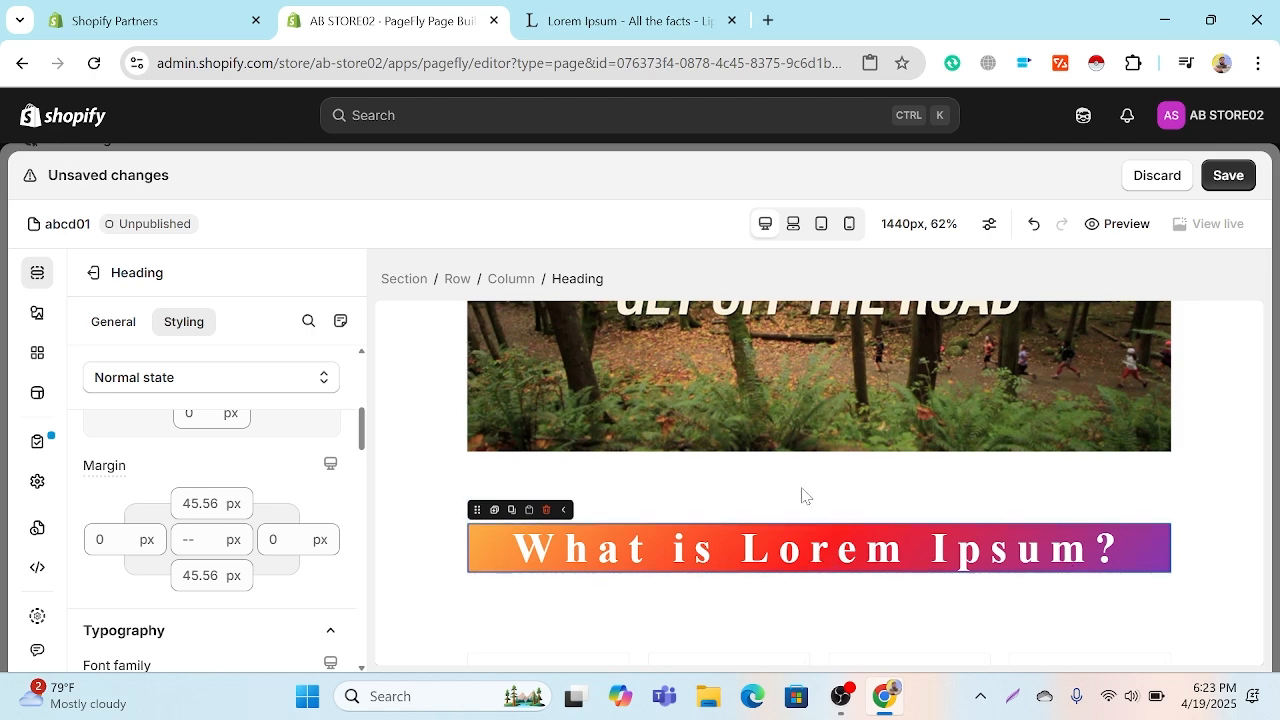
{"action": "scroll", "coordinate": [640, 545], "scroll_direction": "down", "scroll_amount": 2}
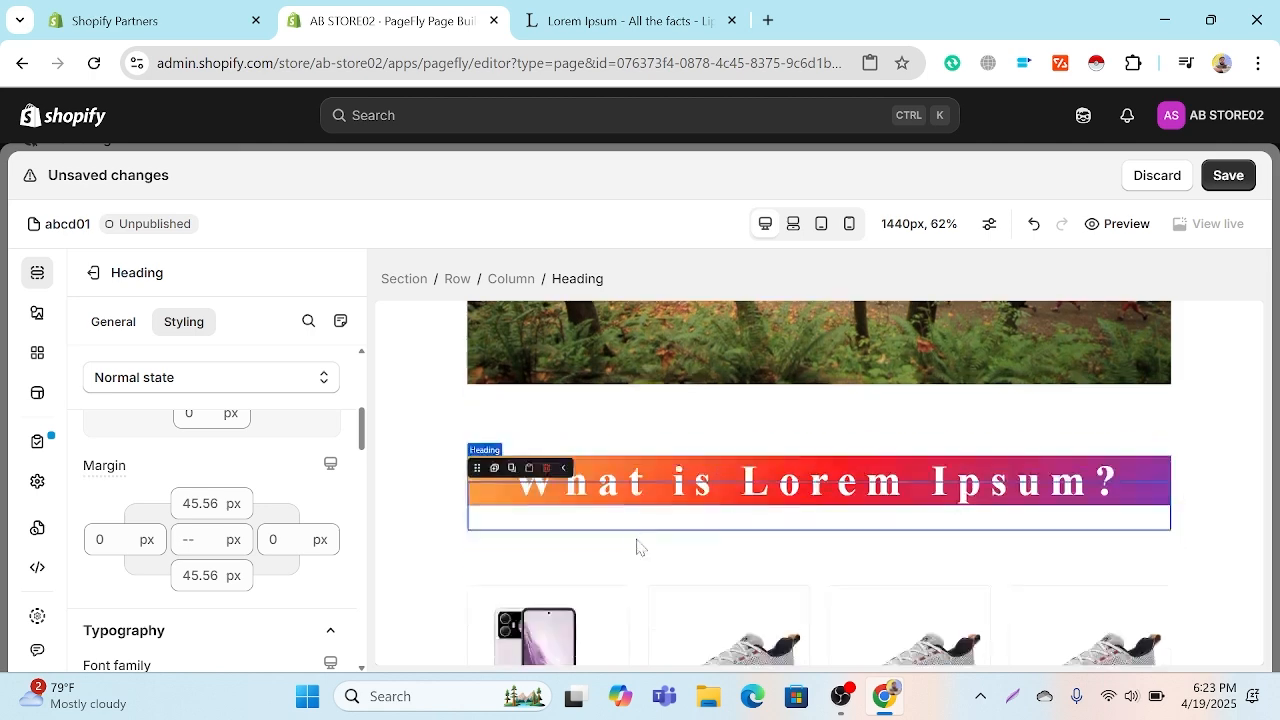
{"action": "scroll", "coordinate": [352, 477], "scroll_direction": "down", "scroll_amount": 1}
{"action": "scroll", "coordinate": [352, 477], "scroll_direction": "down", "scroll_amount": 4}
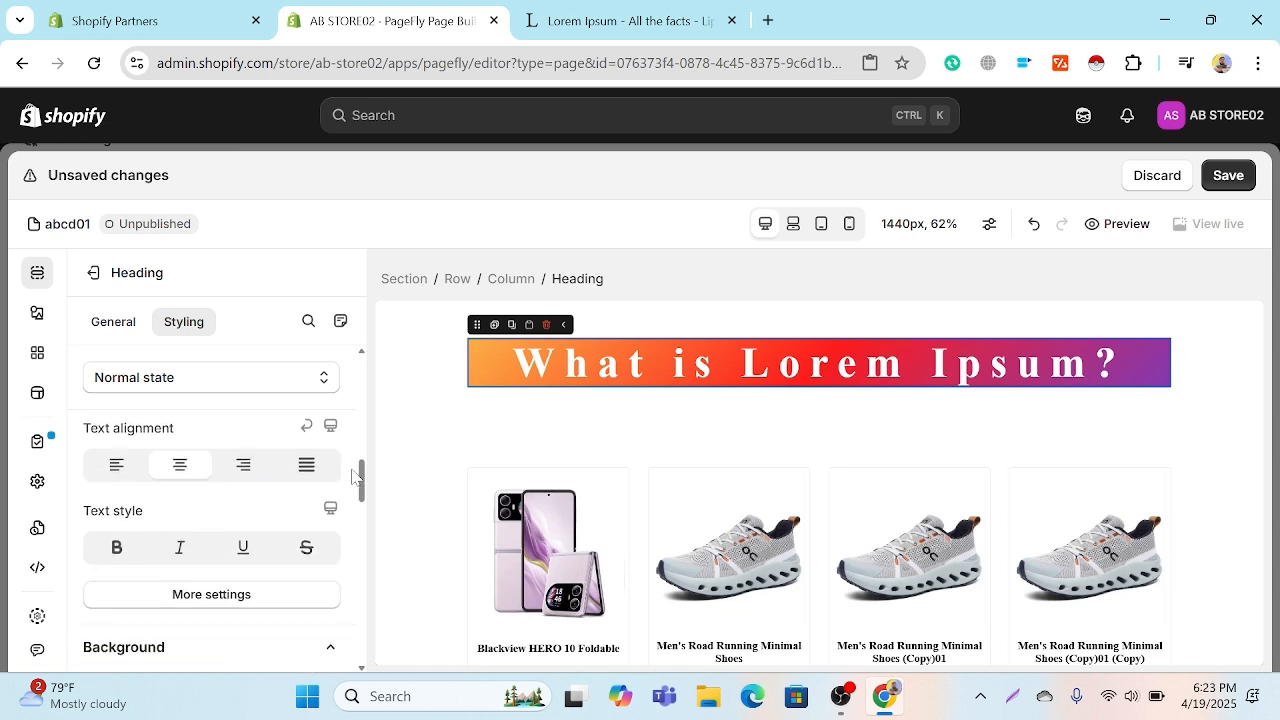
{"action": "scroll", "coordinate": [352, 476], "scroll_direction": "down", "scroll_amount": 4}
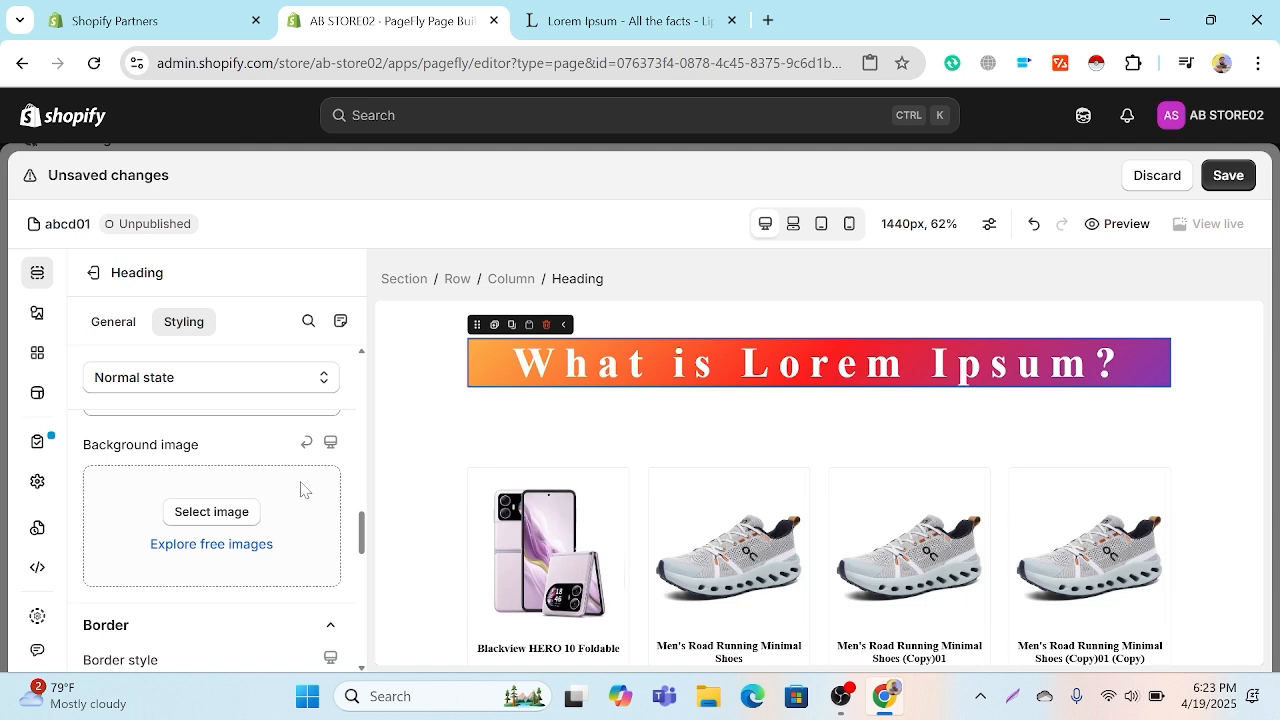
{"action": "scroll", "coordinate": [305, 489], "scroll_direction": "down", "scroll_amount": 2}
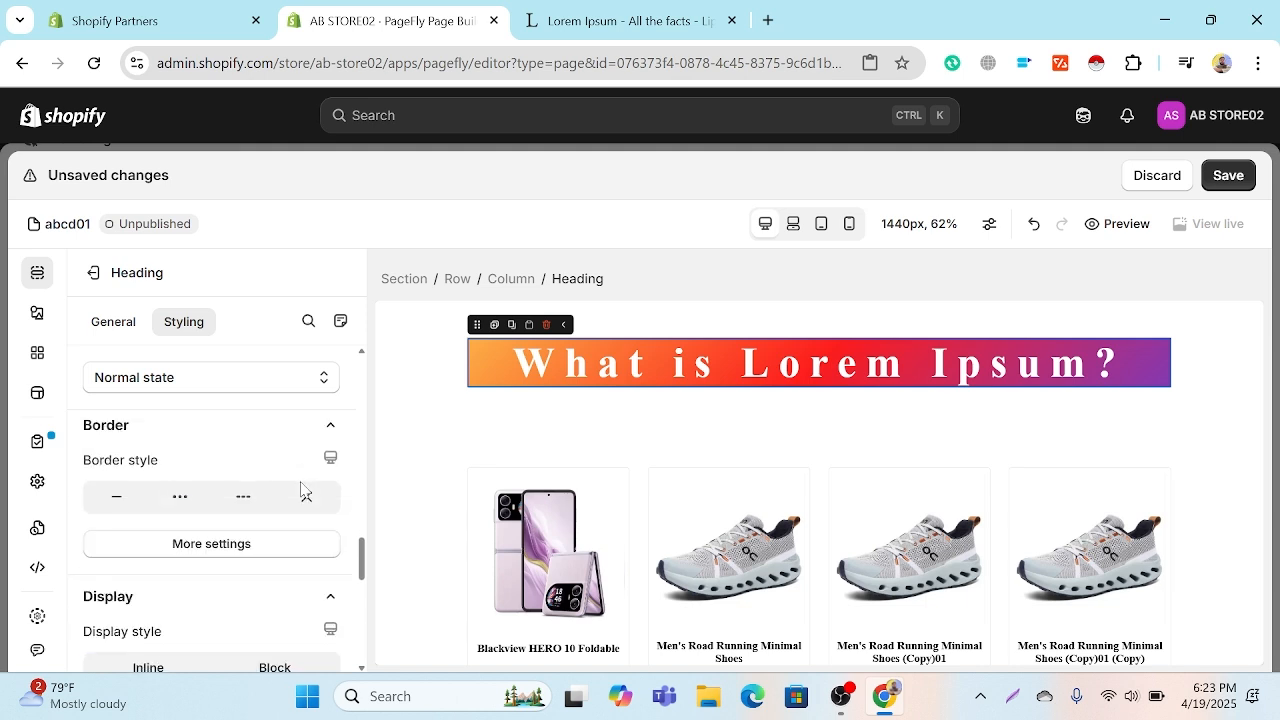
{"action": "left_click", "coordinate": [118, 497]}
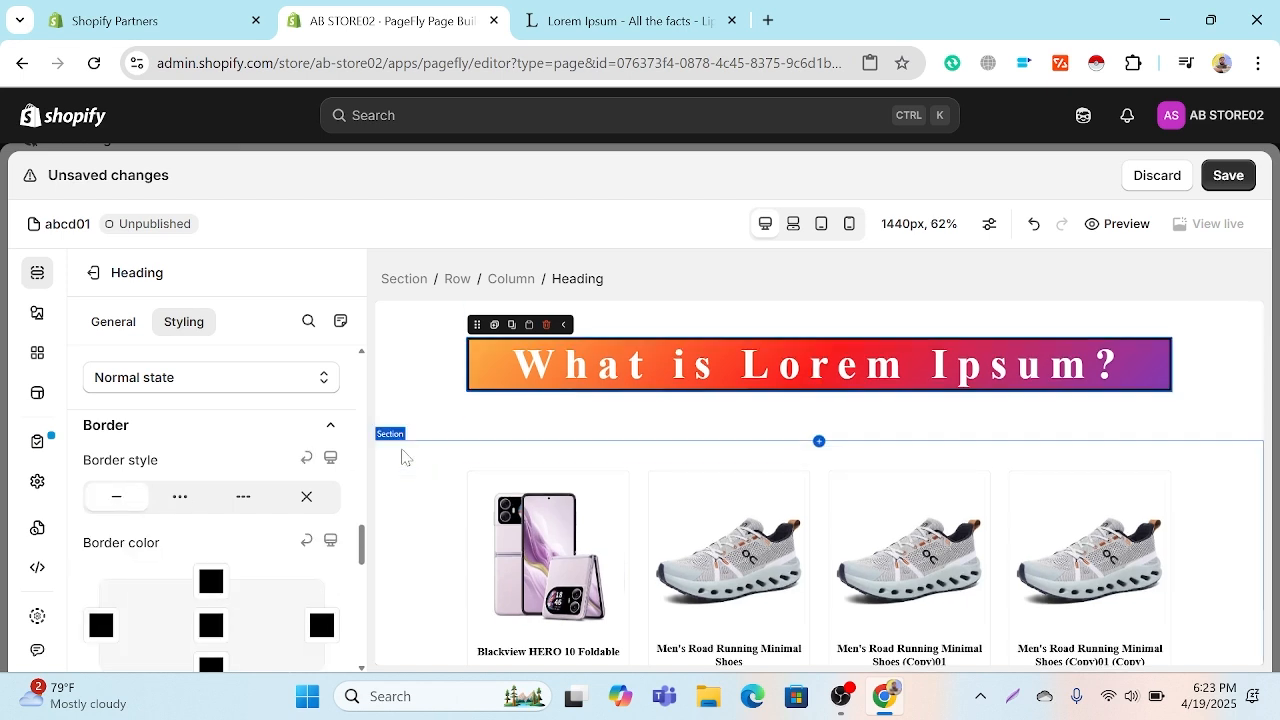
Step: Try the dotted and dashed border styles on the product section below the heading, and remove its border again
{"action": "left_click", "coordinate": [404, 457]}
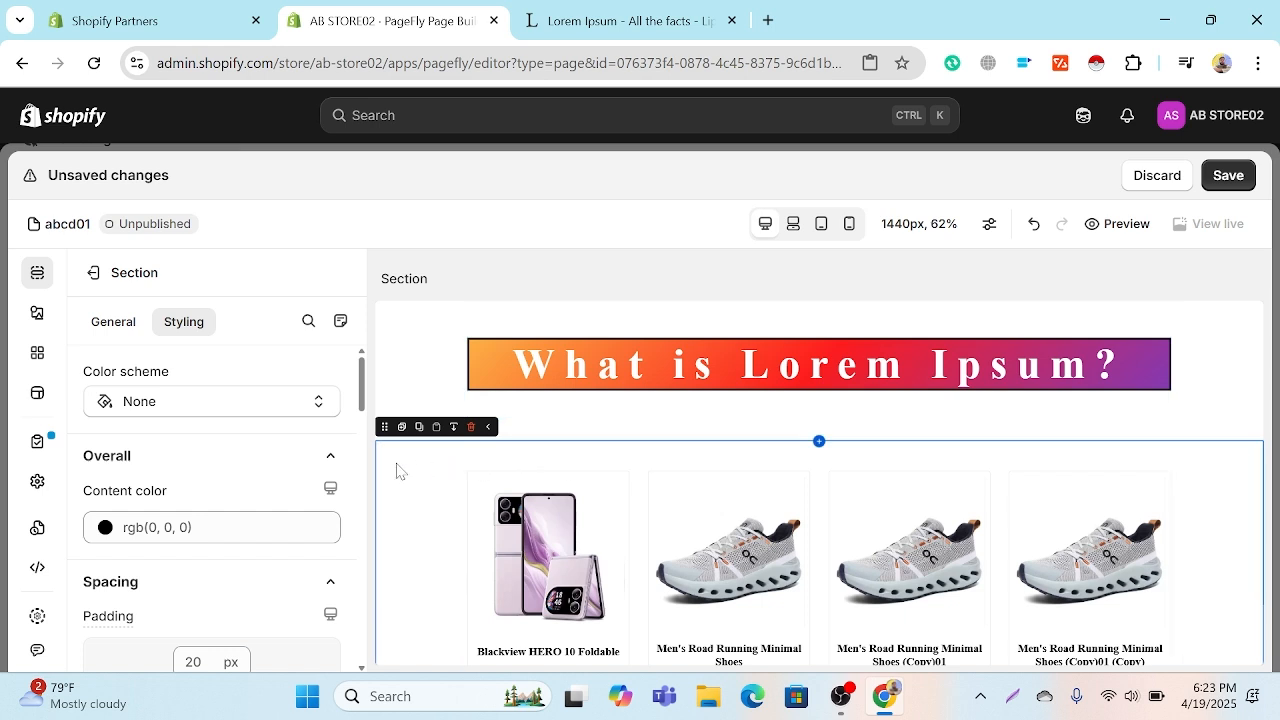
{"action": "scroll", "coordinate": [163, 527], "scroll_direction": "down", "scroll_amount": 4}
{"action": "scroll", "coordinate": [163, 524], "scroll_direction": "up", "scroll_amount": 4}
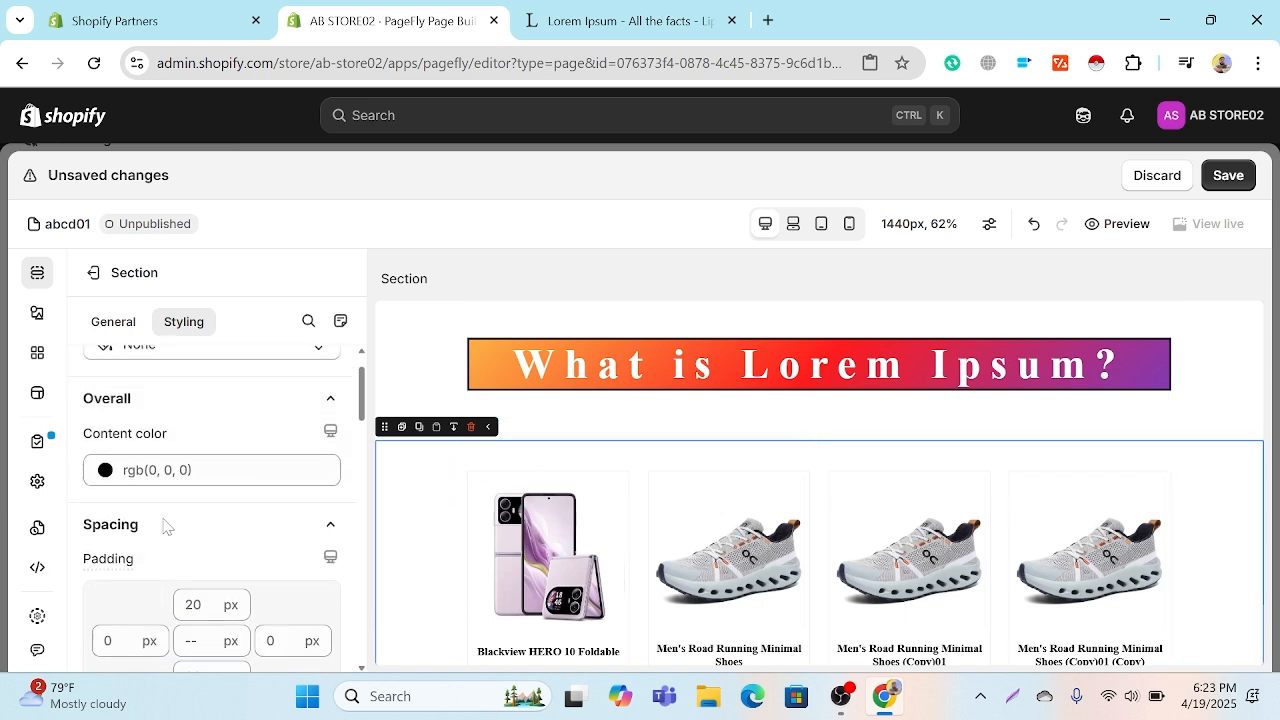
{"action": "scroll", "coordinate": [163, 526], "scroll_direction": "down", "scroll_amount": 8}
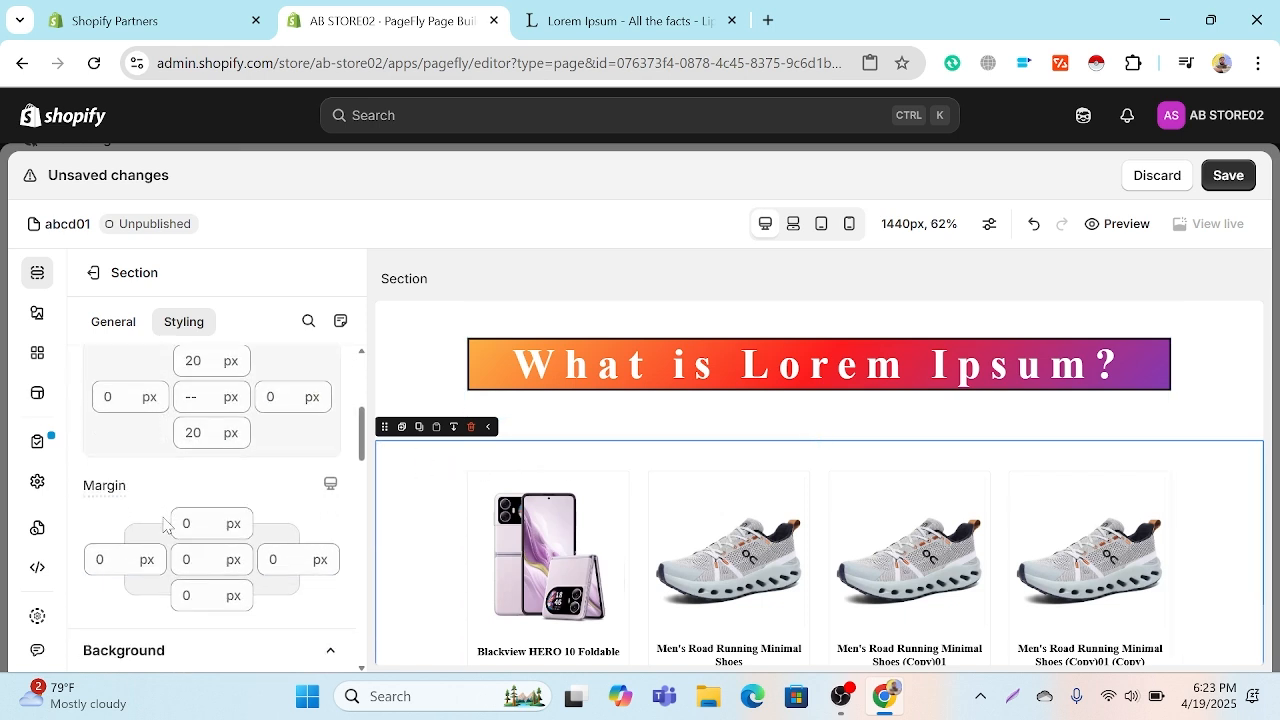
{"action": "scroll", "coordinate": [163, 526], "scroll_direction": "up", "scroll_amount": 8}
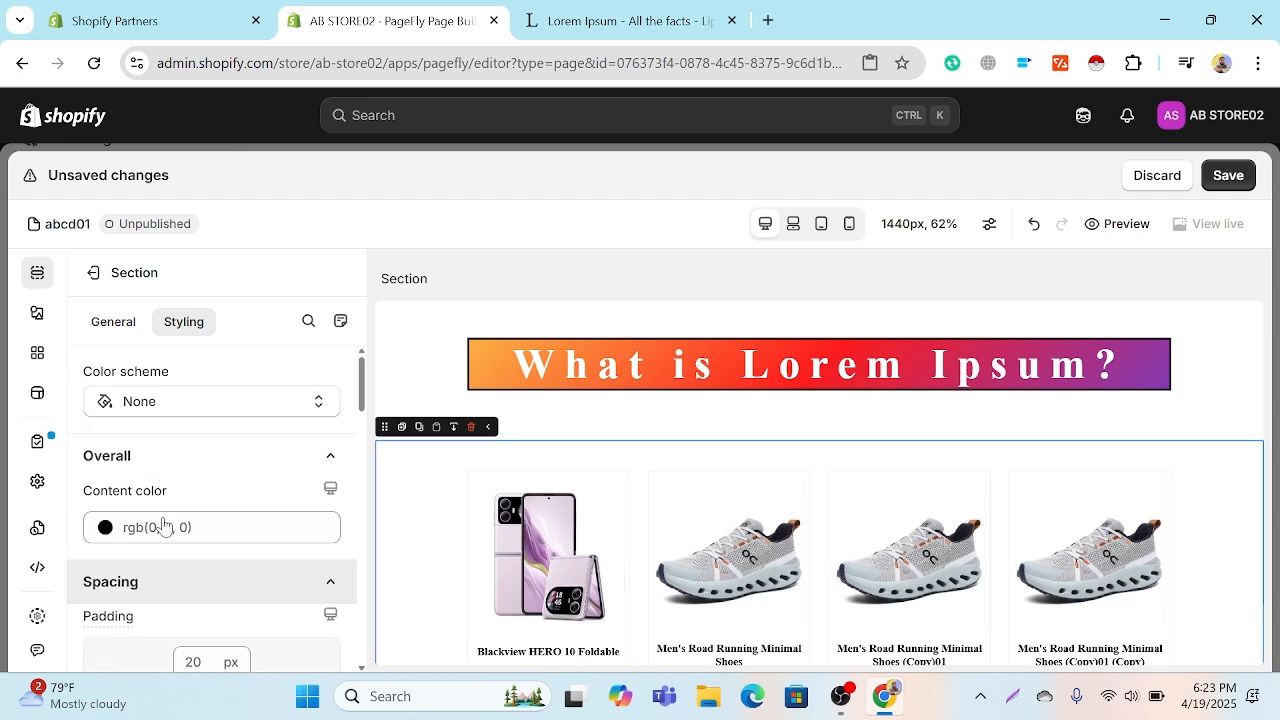
{"action": "scroll", "coordinate": [163, 523], "scroll_direction": "down", "scroll_amount": 2}
{"action": "scroll", "coordinate": [163, 526], "scroll_direction": "up", "scroll_amount": 3}
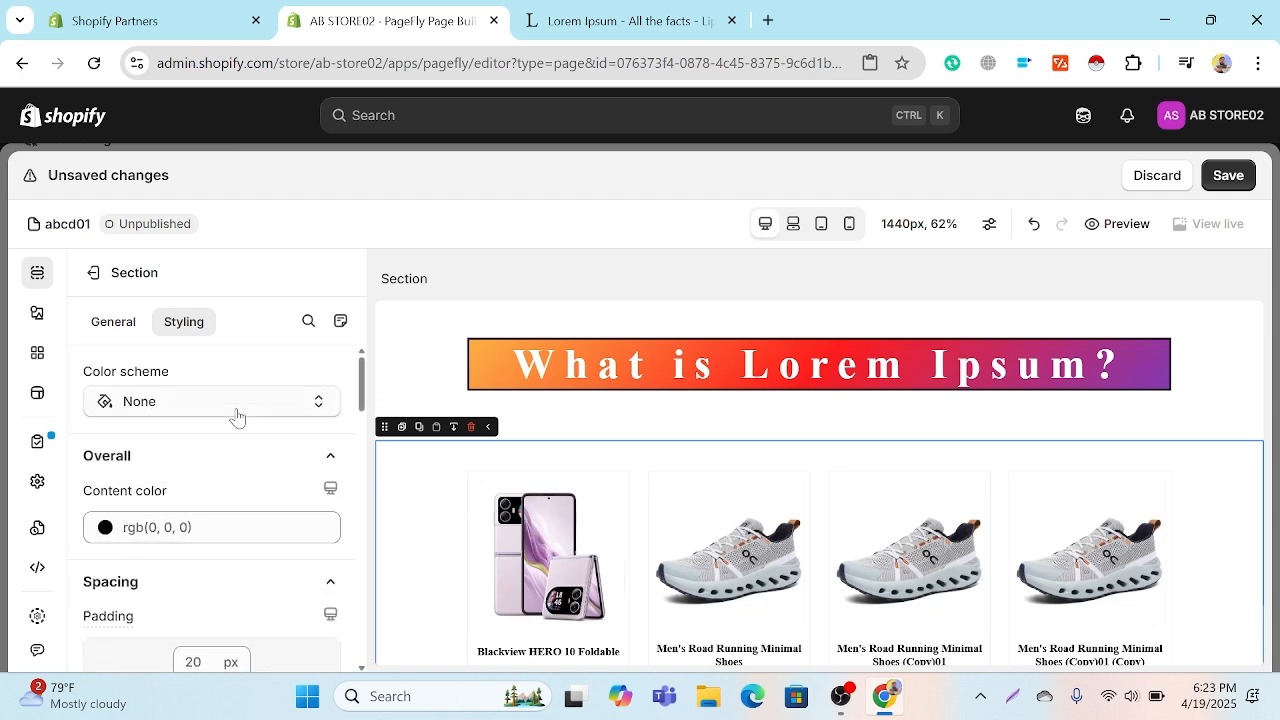
{"action": "scroll", "coordinate": [231, 420], "scroll_direction": "down", "scroll_amount": 5}
{"action": "scroll", "coordinate": [231, 420], "scroll_direction": "down", "scroll_amount": 8}
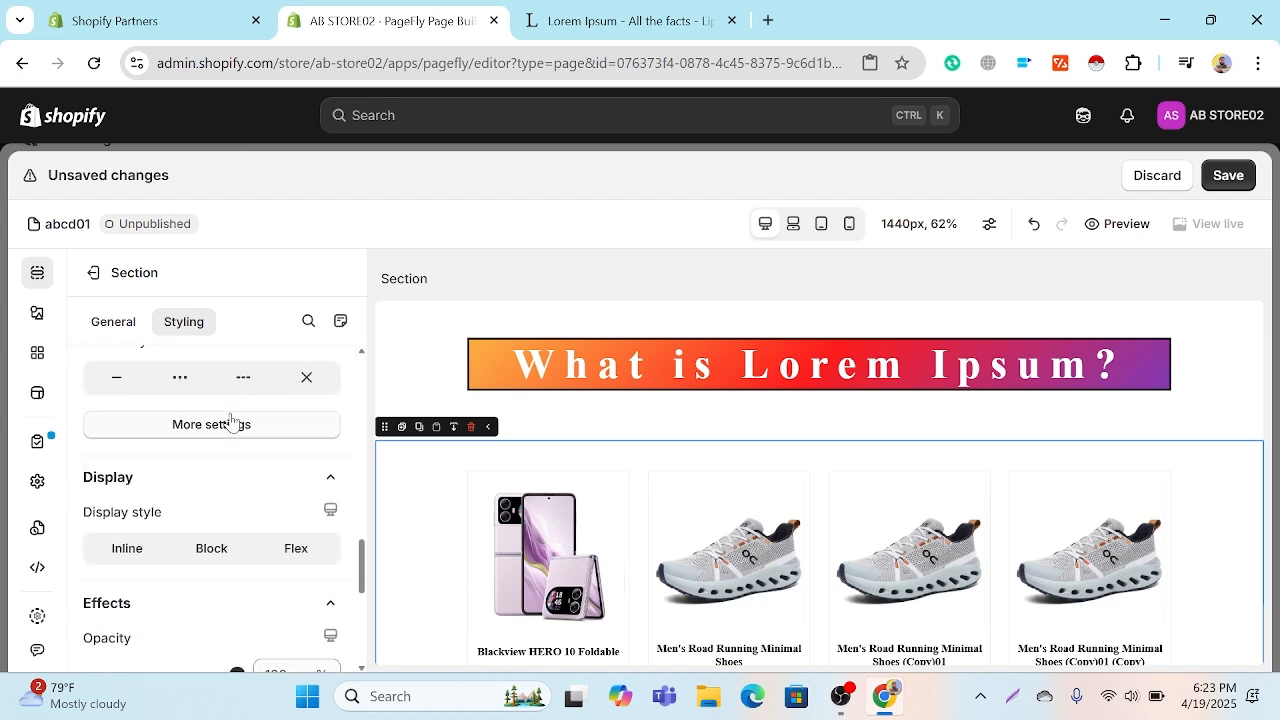
{"action": "left_click", "coordinate": [182, 380]}
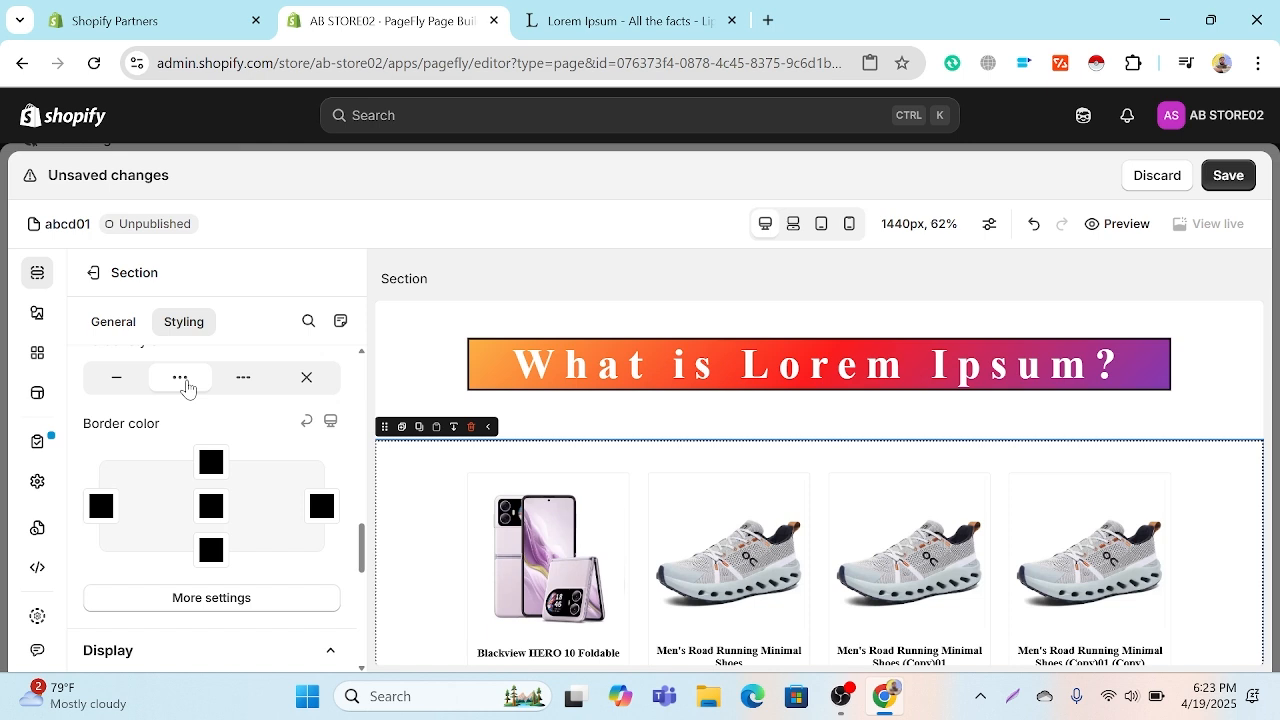
{"action": "left_click", "coordinate": [243, 379]}
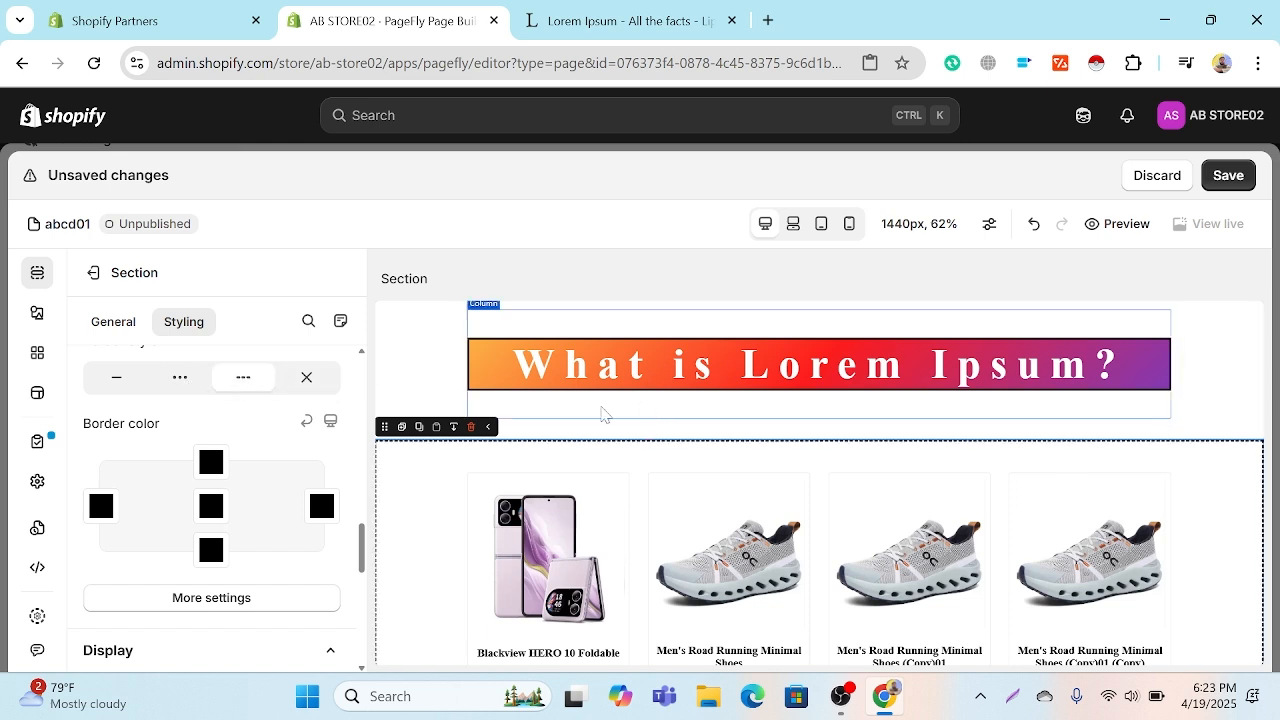
{"action": "left_click", "coordinate": [307, 378]}
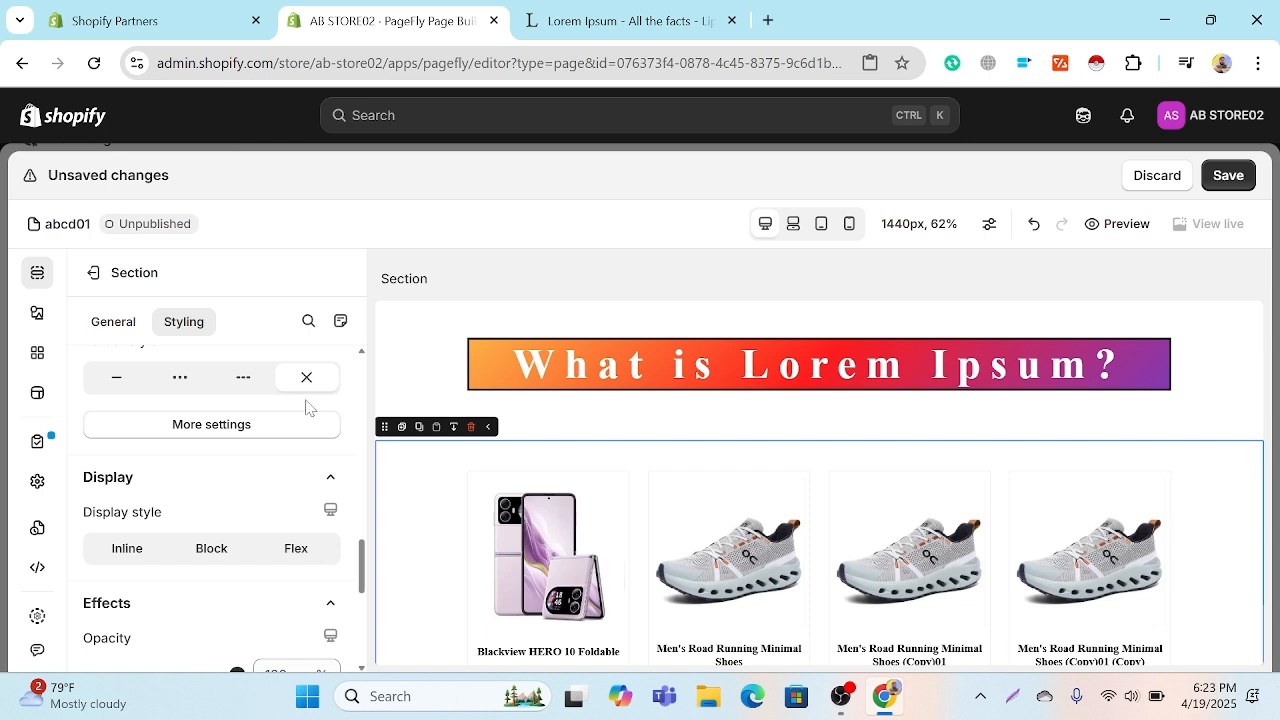
Step: Set the heading's border color to white, #ffffff, on all four sides
{"action": "left_click", "coordinate": [558, 364]}
{"action": "scroll", "coordinate": [211, 518], "scroll_direction": "down", "scroll_amount": 5}
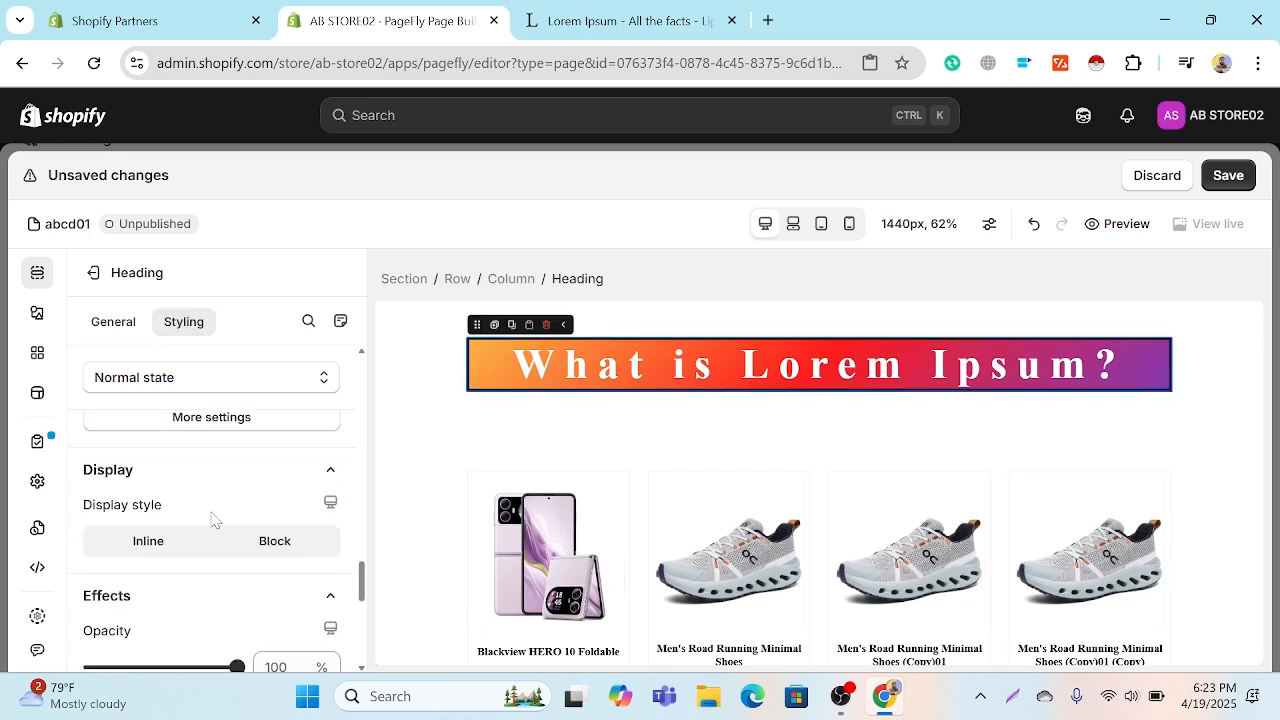
{"action": "scroll", "coordinate": [211, 518], "scroll_direction": "up", "scroll_amount": 1}
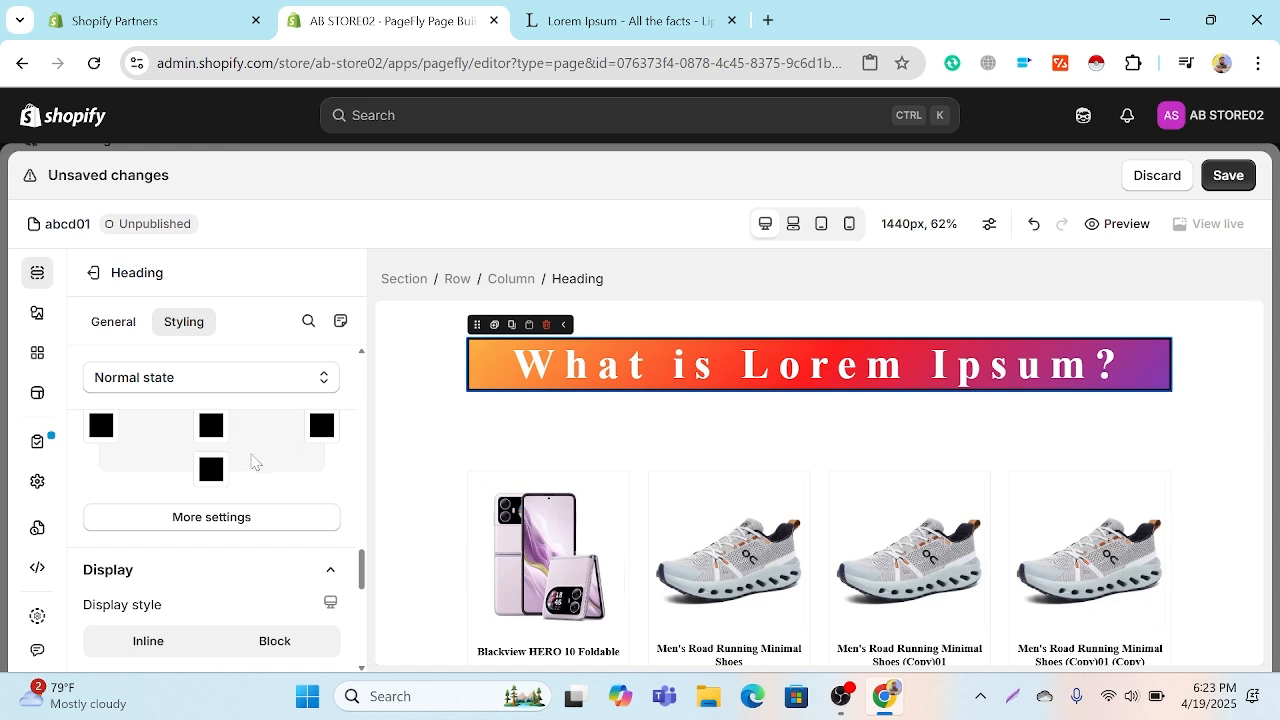
{"action": "left_click", "coordinate": [210, 427]}
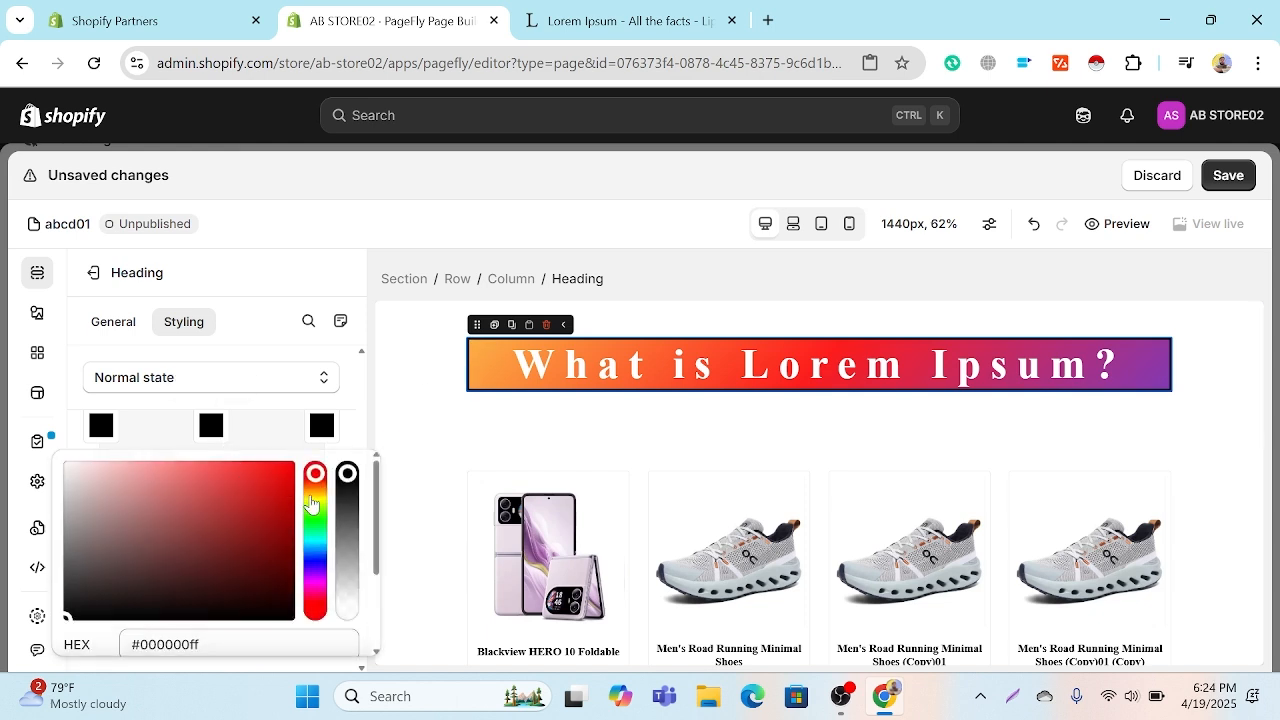
{"action": "left_click", "coordinate": [315, 495]}
{"action": "left_click", "coordinate": [270, 476]}
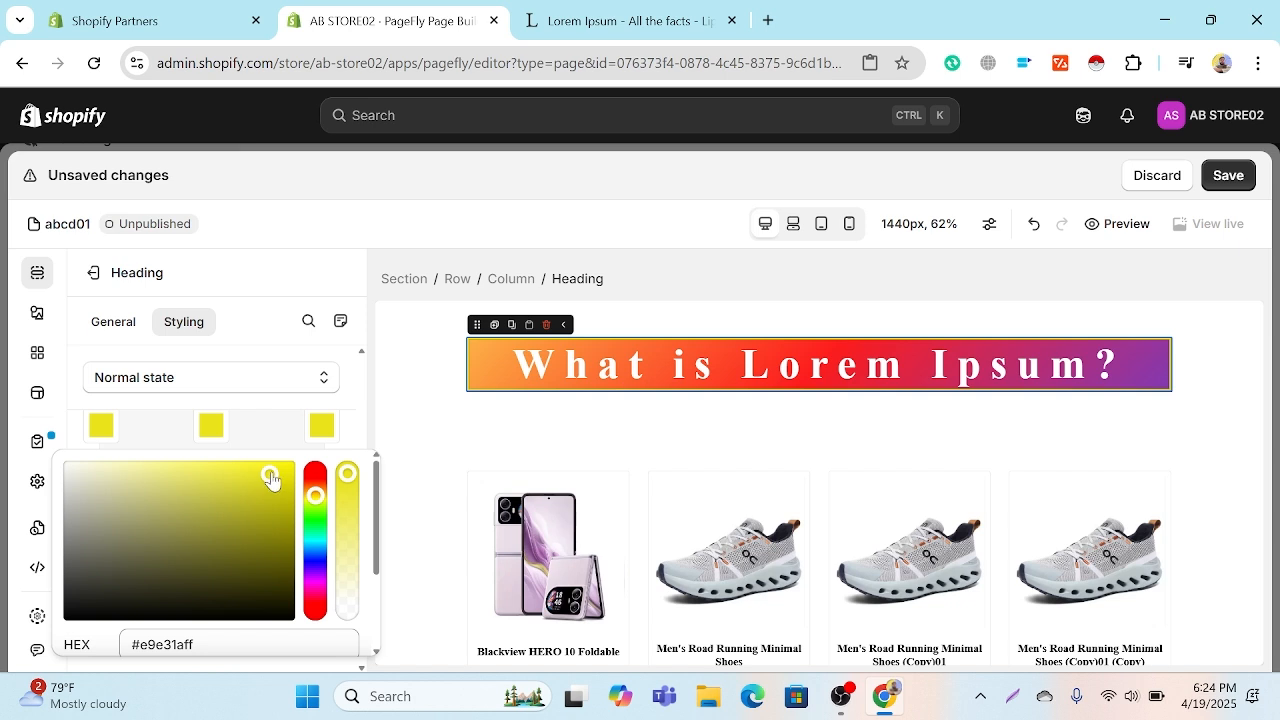
{"action": "left_click_drag", "start_coordinate": [316, 503], "coordinate": [314, 563]}
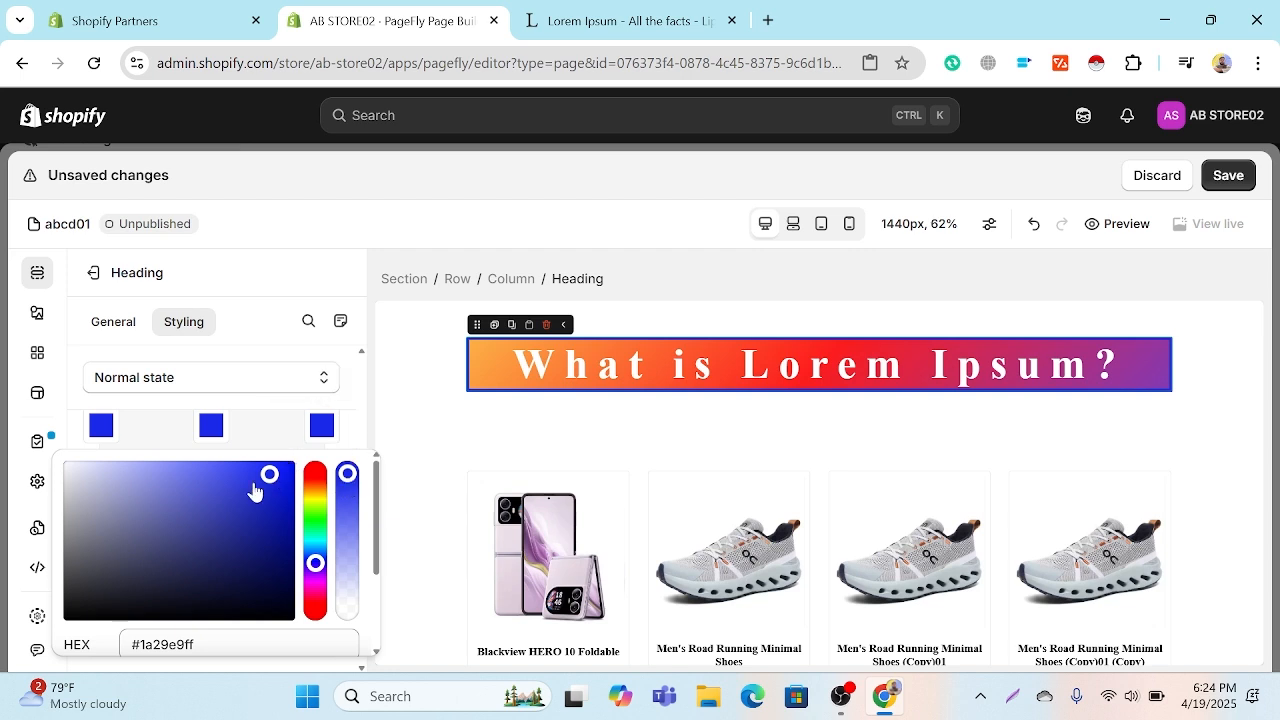
{"action": "left_click_drag", "start_coordinate": [257, 491], "coordinate": [52, 455]}
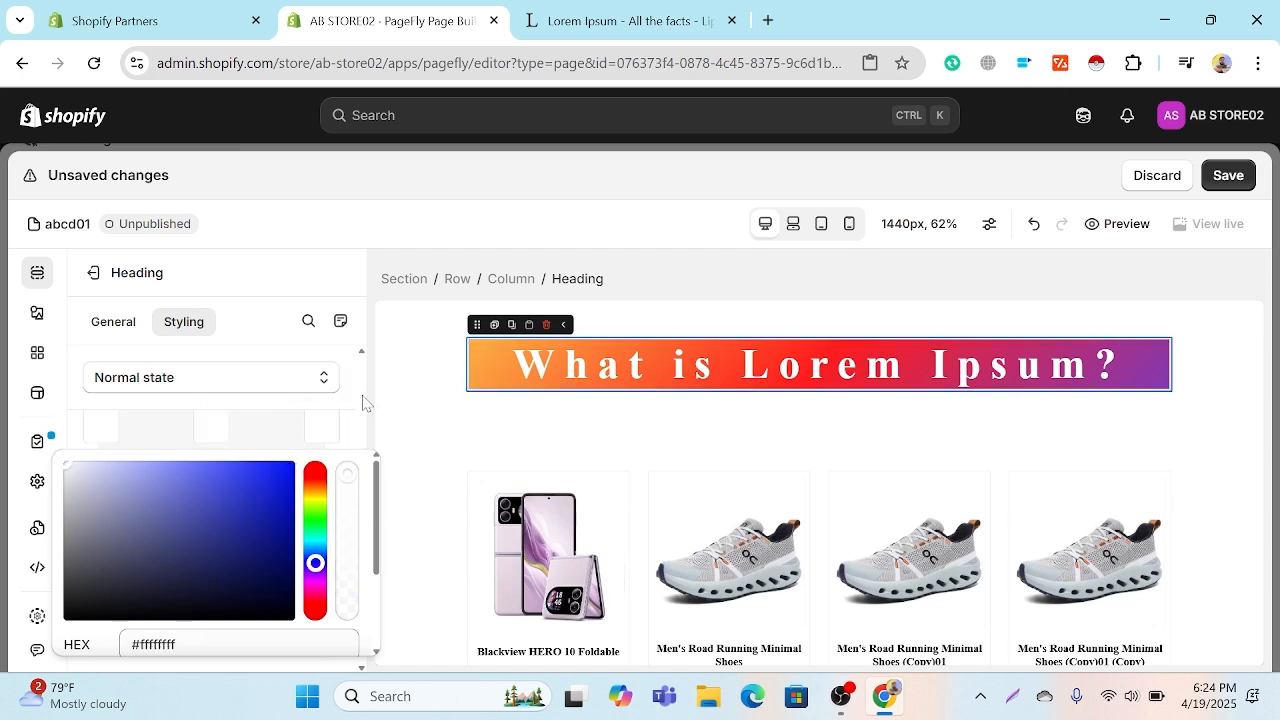
{"action": "scroll", "coordinate": [363, 402], "scroll_direction": "up", "scroll_amount": 6}
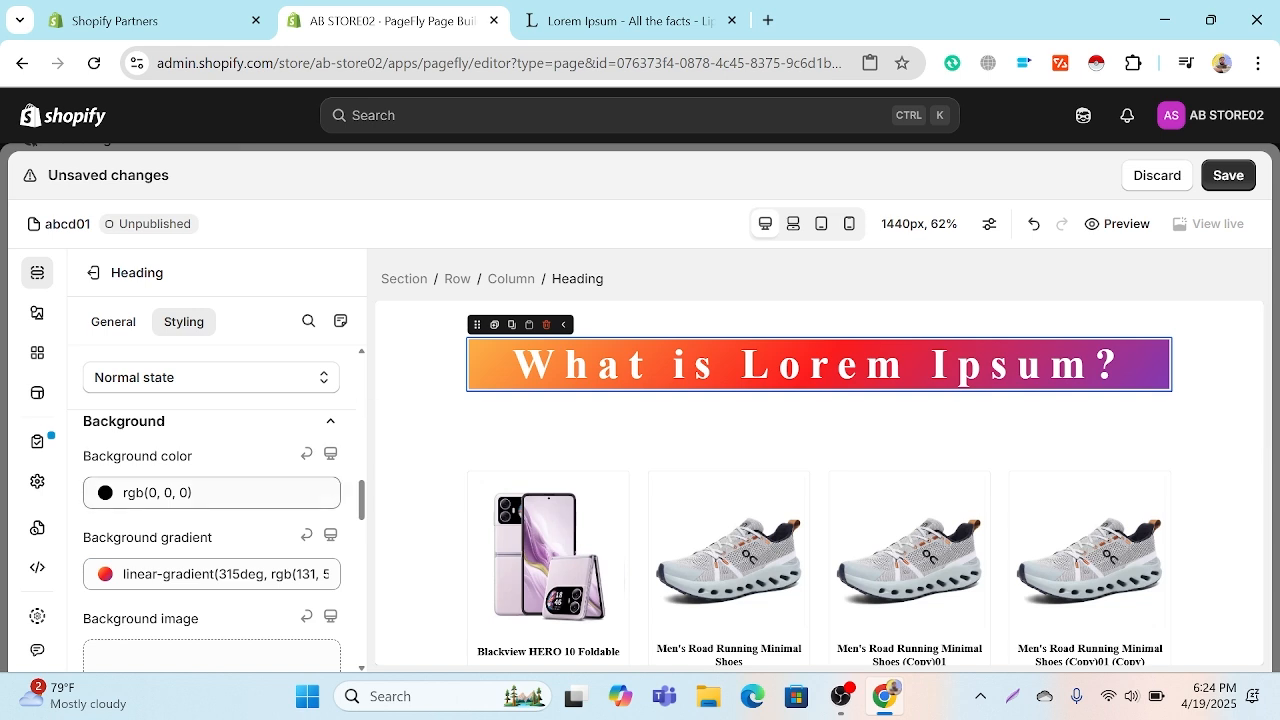
Step: Review the heading's background, border, display, effects and advanced styling settings, keeping its opacity at 100%
{"action": "scroll", "coordinate": [290, 507], "scroll_direction": "down", "scroll_amount": 1}
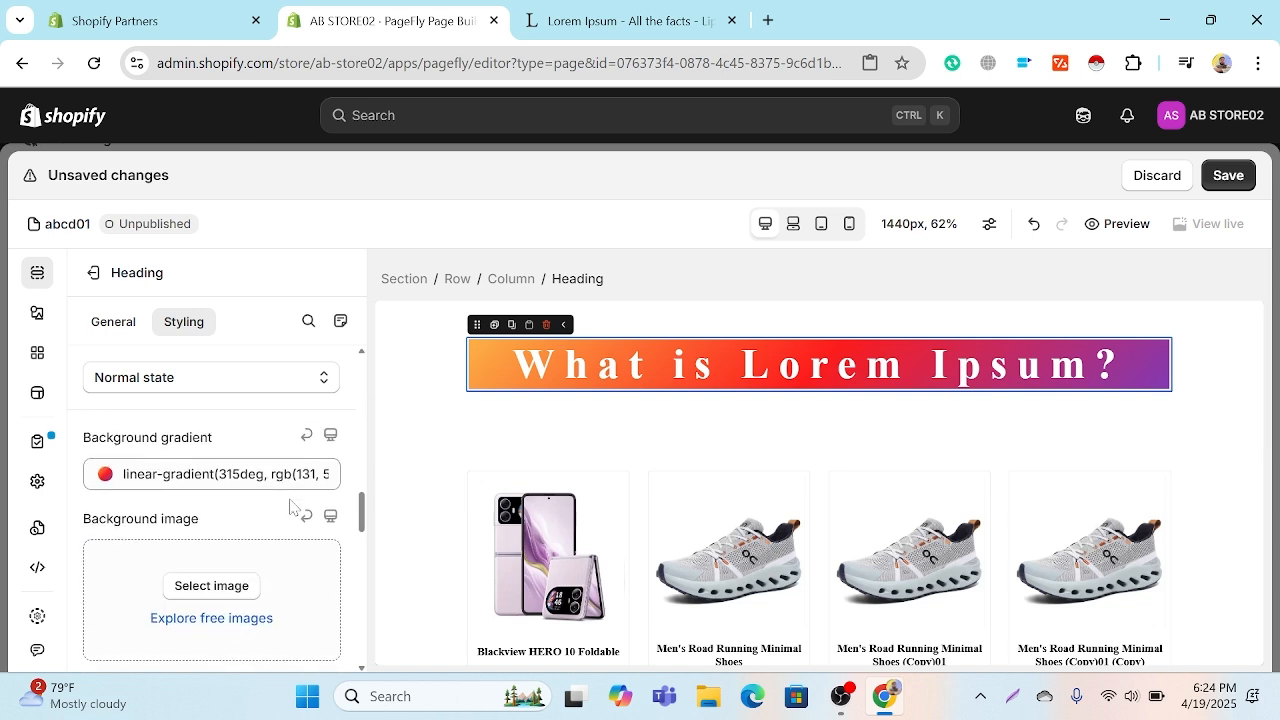
{"action": "scroll", "coordinate": [290, 507], "scroll_direction": "down", "scroll_amount": 6}
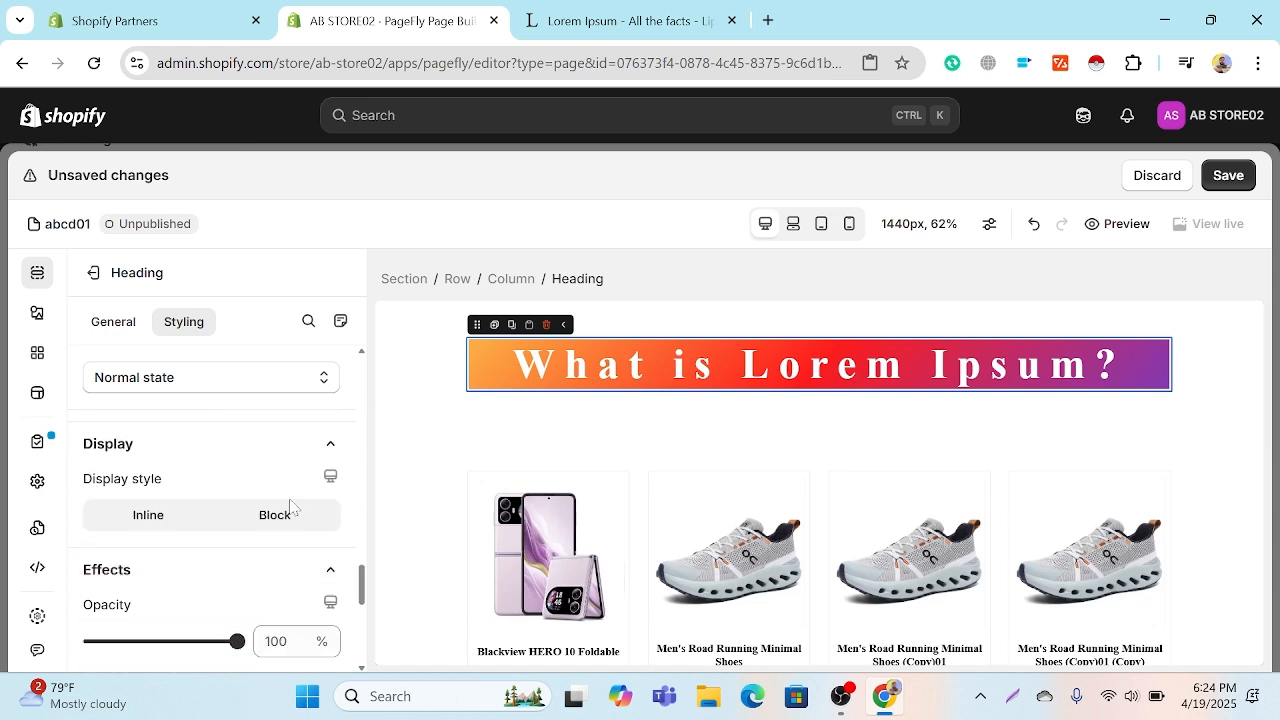
{"action": "scroll", "coordinate": [290, 507], "scroll_direction": "down", "scroll_amount": 1}
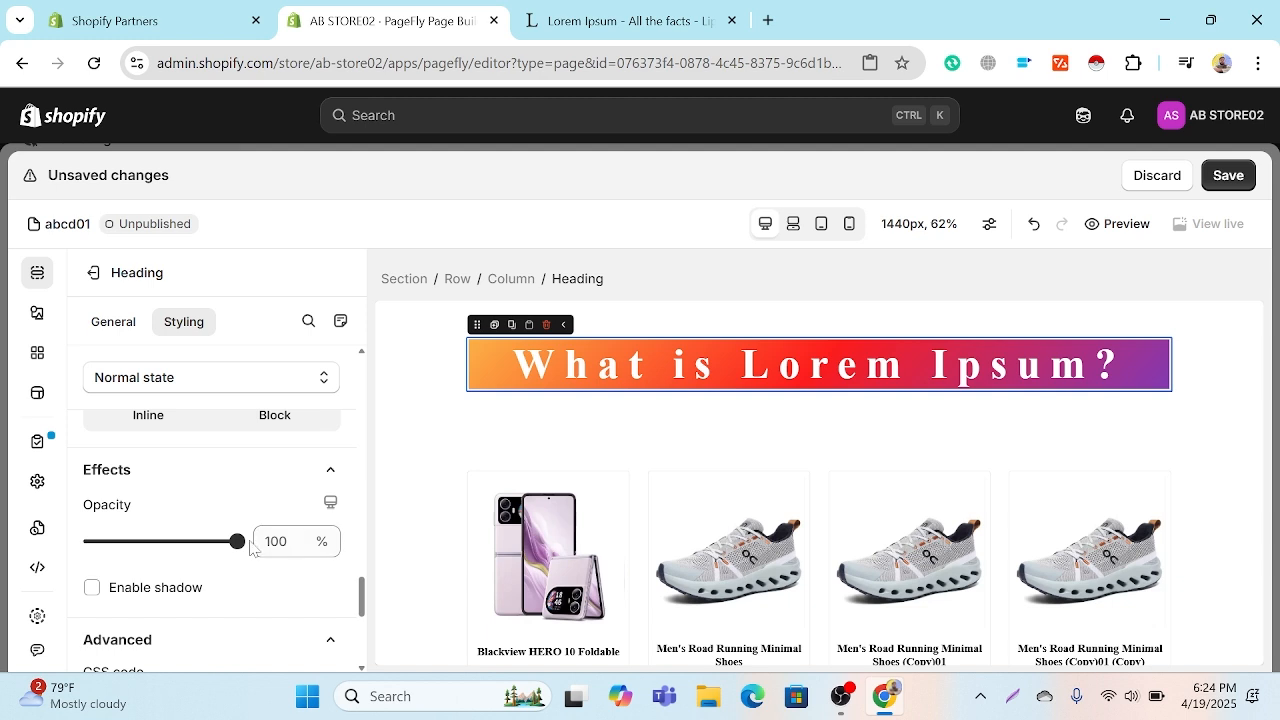
{"action": "mouse_move", "coordinate": [237, 541]}
{"action": "left_mouse_down"}
{"action": "mouse_move", "coordinate": [69, 540]}
{"action": "mouse_move", "coordinate": [244, 538]}
{"action": "left_mouse_up"}
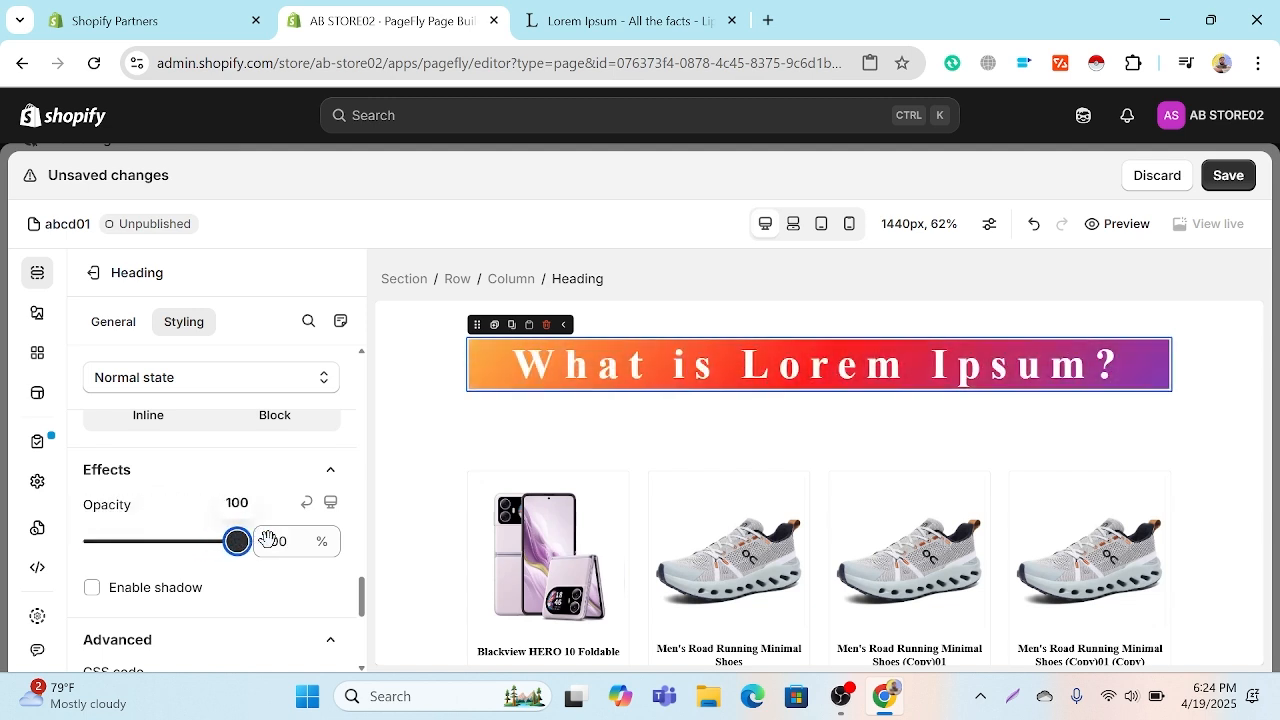
{"action": "scroll", "coordinate": [223, 586], "scroll_direction": "down", "scroll_amount": 2}
{"action": "scroll", "coordinate": [222, 587], "scroll_direction": "up", "scroll_amount": 2}
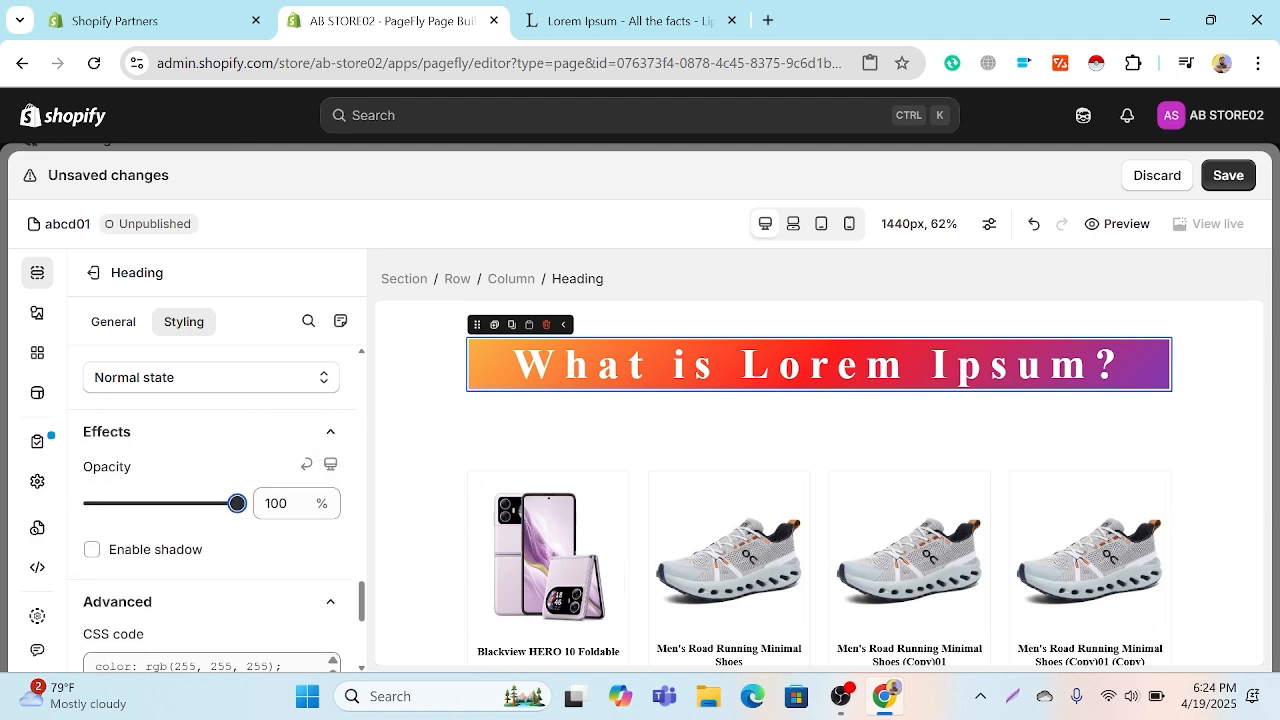
{"action": "scroll", "coordinate": [222, 587], "scroll_direction": "down", "scroll_amount": 4}
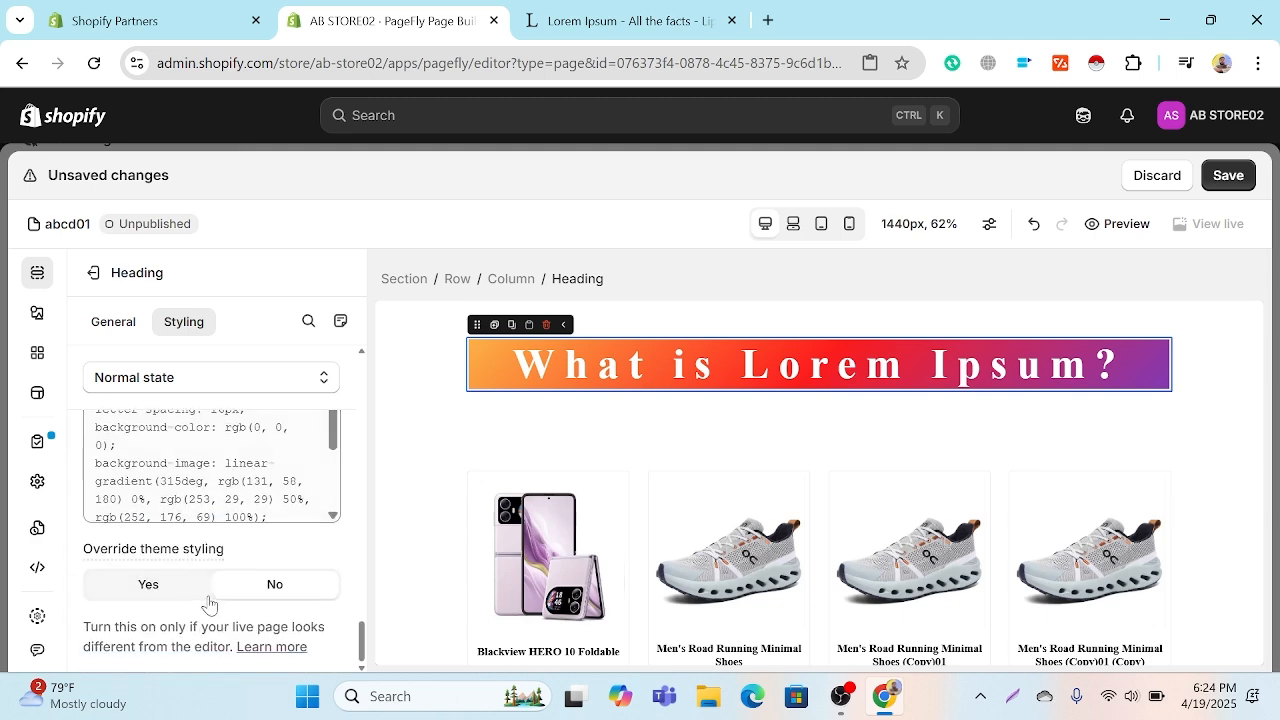
{"action": "scroll", "coordinate": [210, 600], "scroll_direction": "up", "scroll_amount": 12}
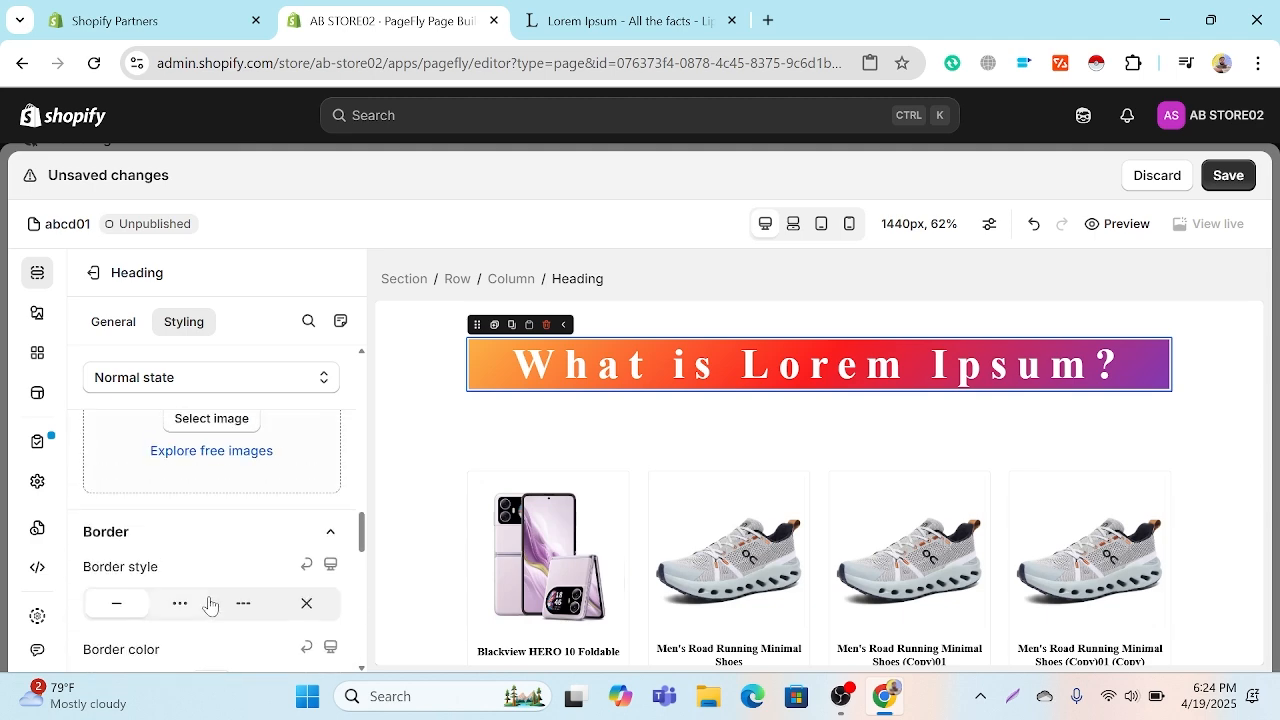
{"action": "scroll", "coordinate": [218, 593], "scroll_direction": "up", "scroll_amount": 1}
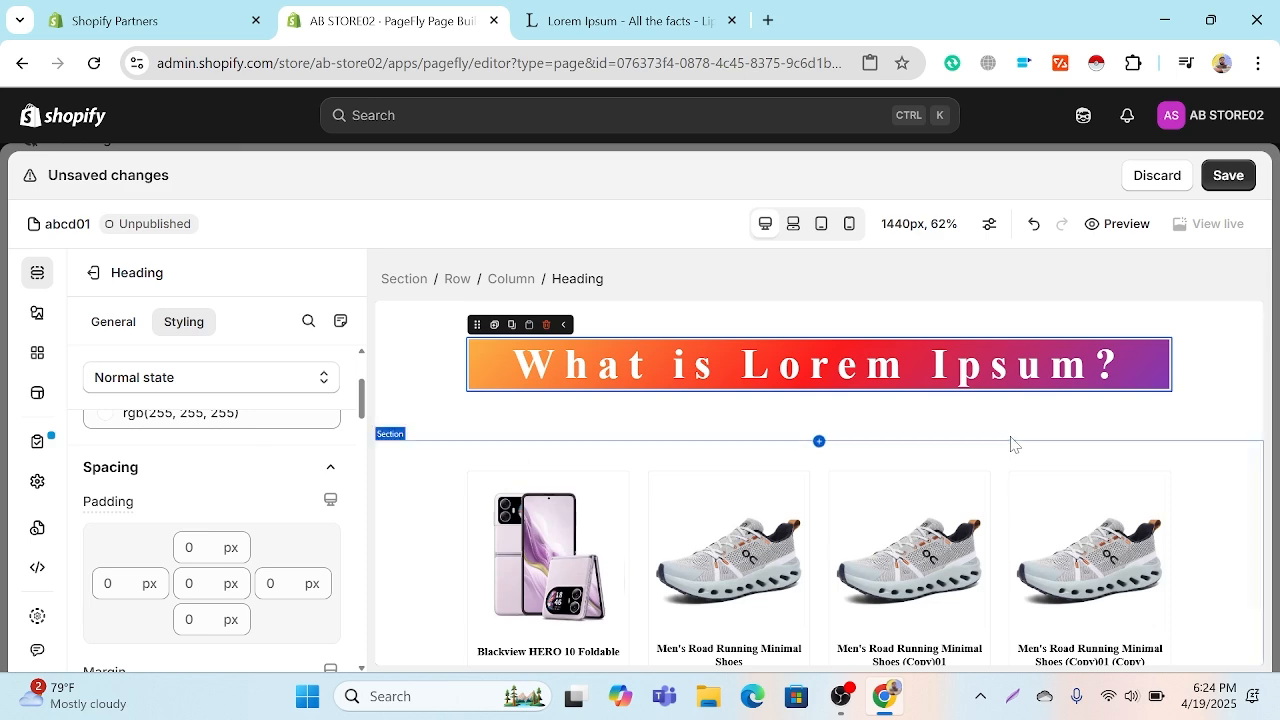
Step: Check how the styled heading sits between the forest banner image and the product section in the page preview
{"action": "scroll", "coordinate": [927, 430], "scroll_direction": "up", "scroll_amount": 3}
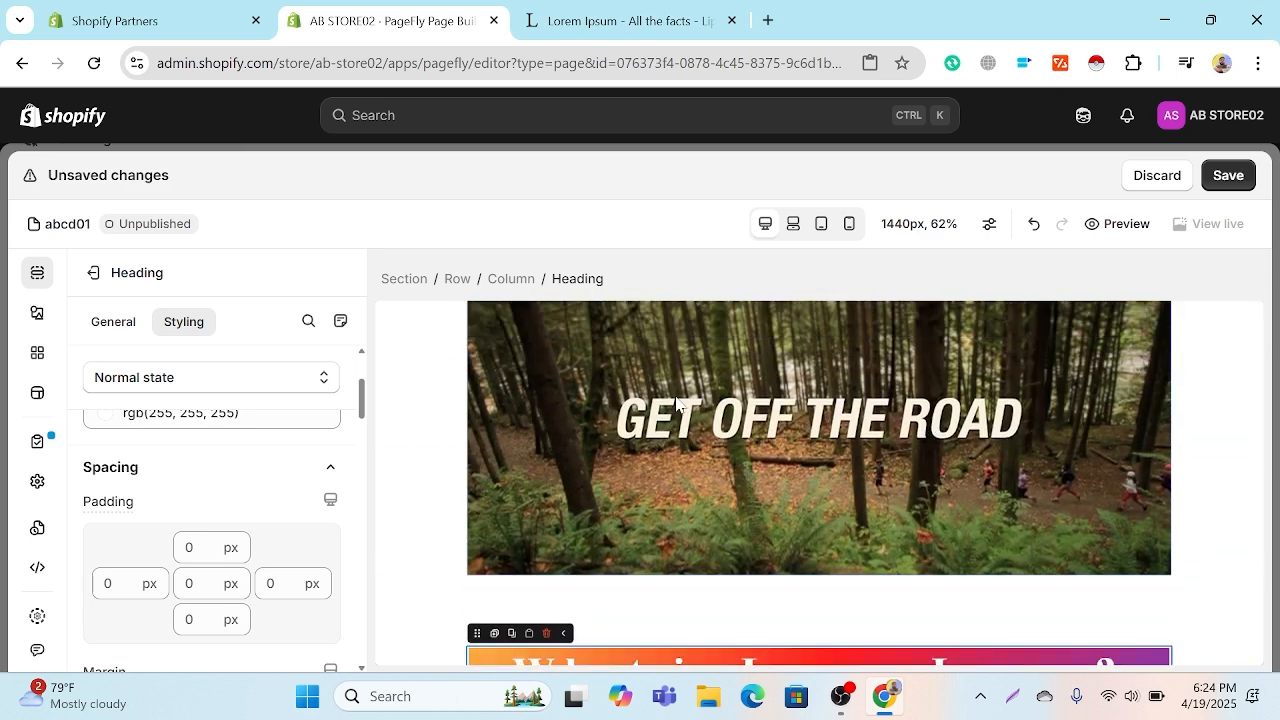
{"action": "scroll", "coordinate": [676, 403], "scroll_direction": "down", "scroll_amount": 1}
{"action": "scroll", "coordinate": [767, 369], "scroll_direction": "up", "scroll_amount": 2}
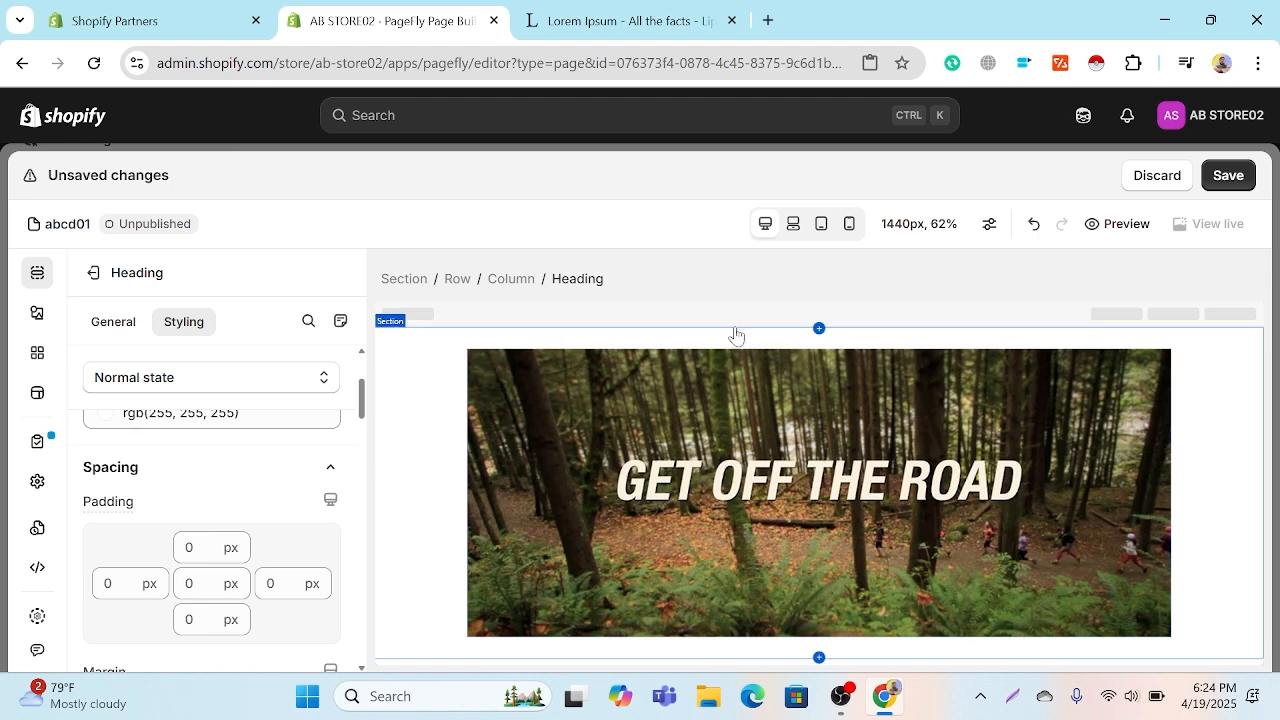
{"action": "left_click", "coordinate": [523, 323]}
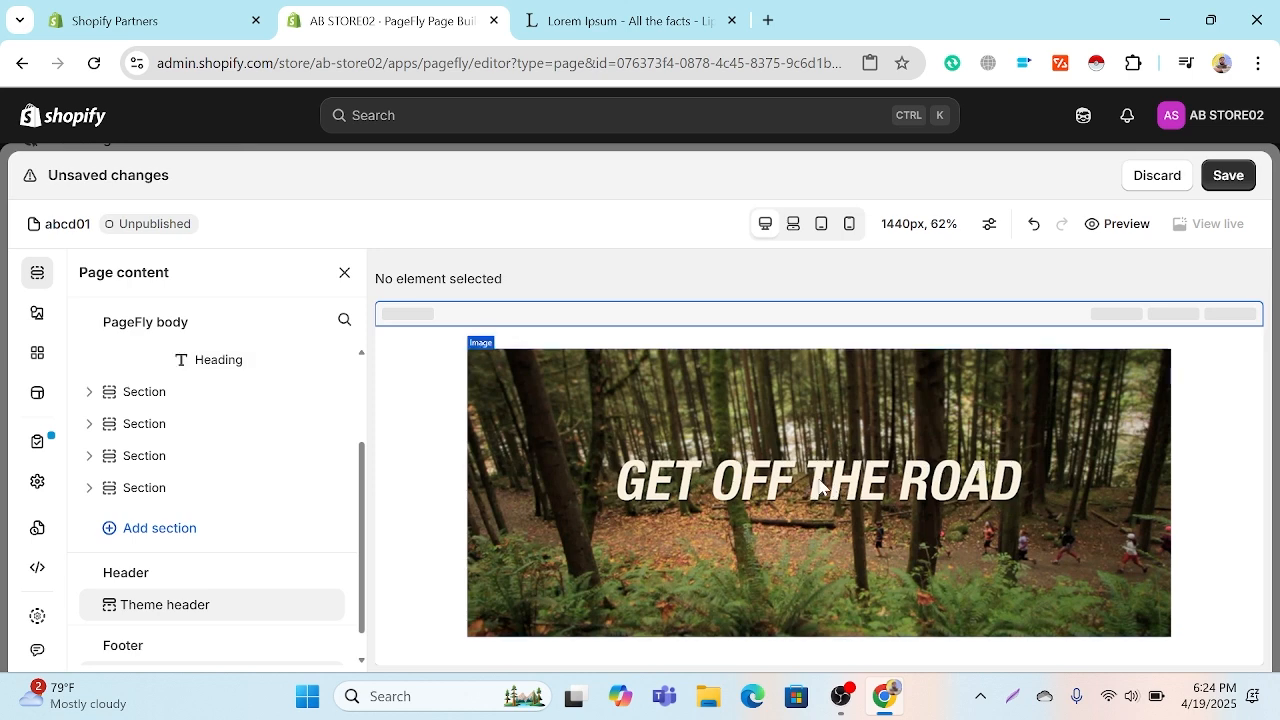
{"action": "scroll", "coordinate": [818, 473], "scroll_direction": "down", "scroll_amount": 3}
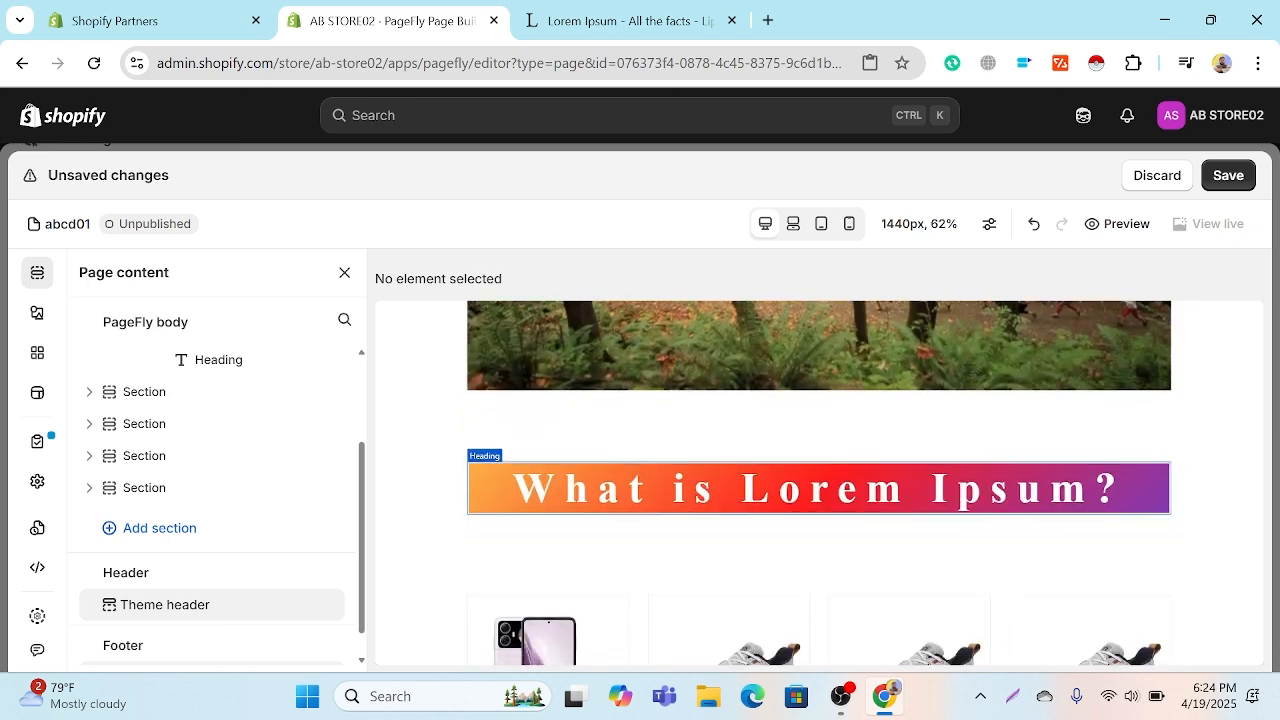
{"action": "scroll", "coordinate": [820, 500], "scroll_direction": "down", "scroll_amount": 2}
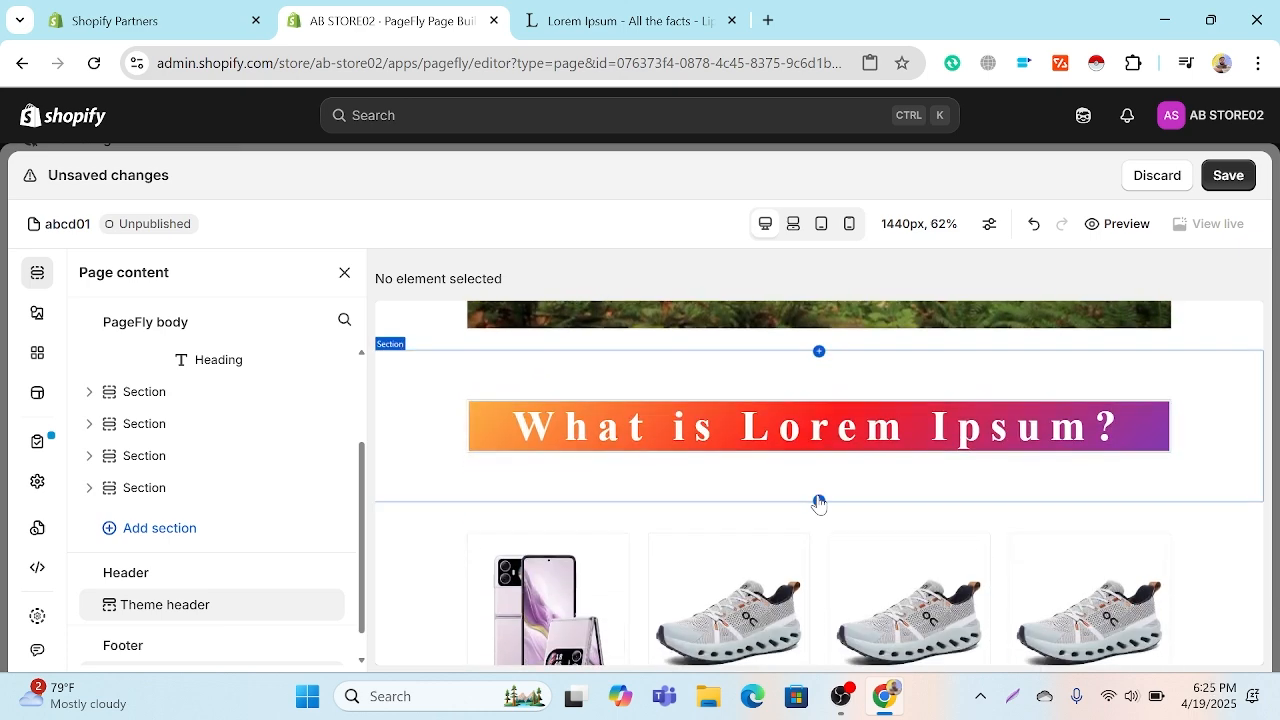
Step: Replace the heading's text "What is Lorem Ipsum?" with "BUY ONE GET ONE FREE"
{"action": "left_click", "coordinate": [680, 463]}
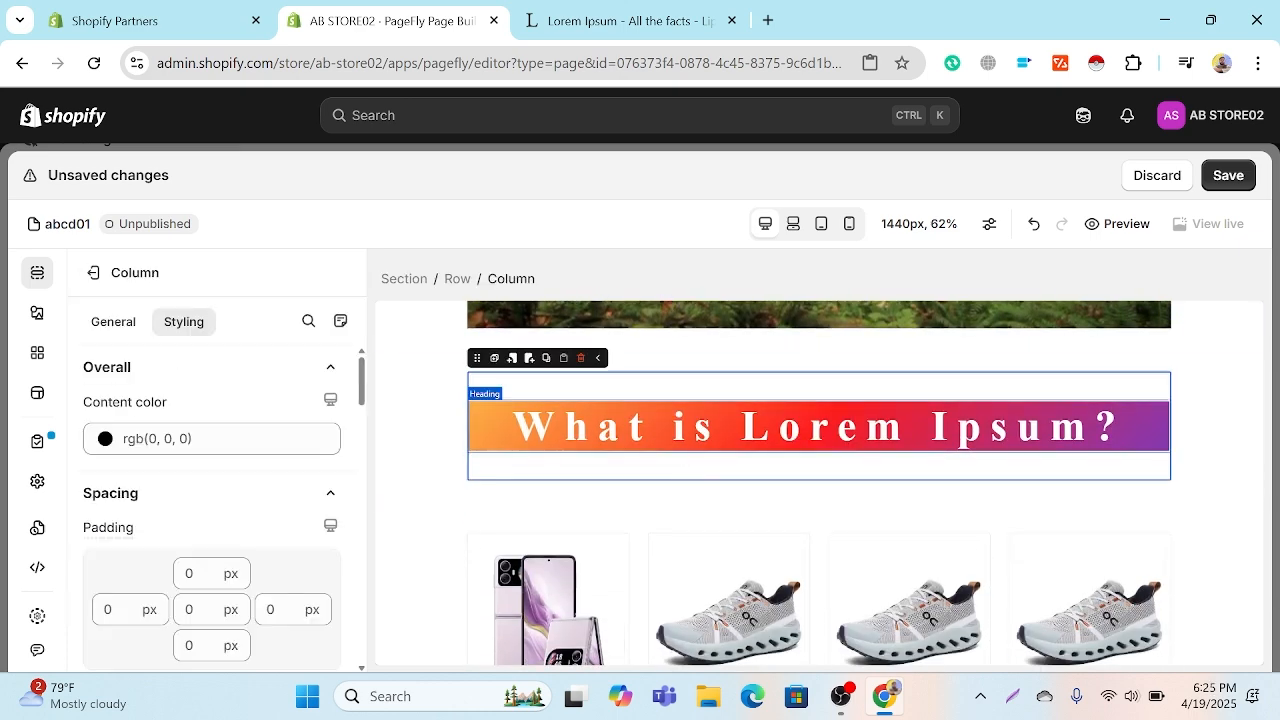
{"action": "left_click", "coordinate": [700, 428]}
{"action": "double_click", "coordinate": [706, 427]}
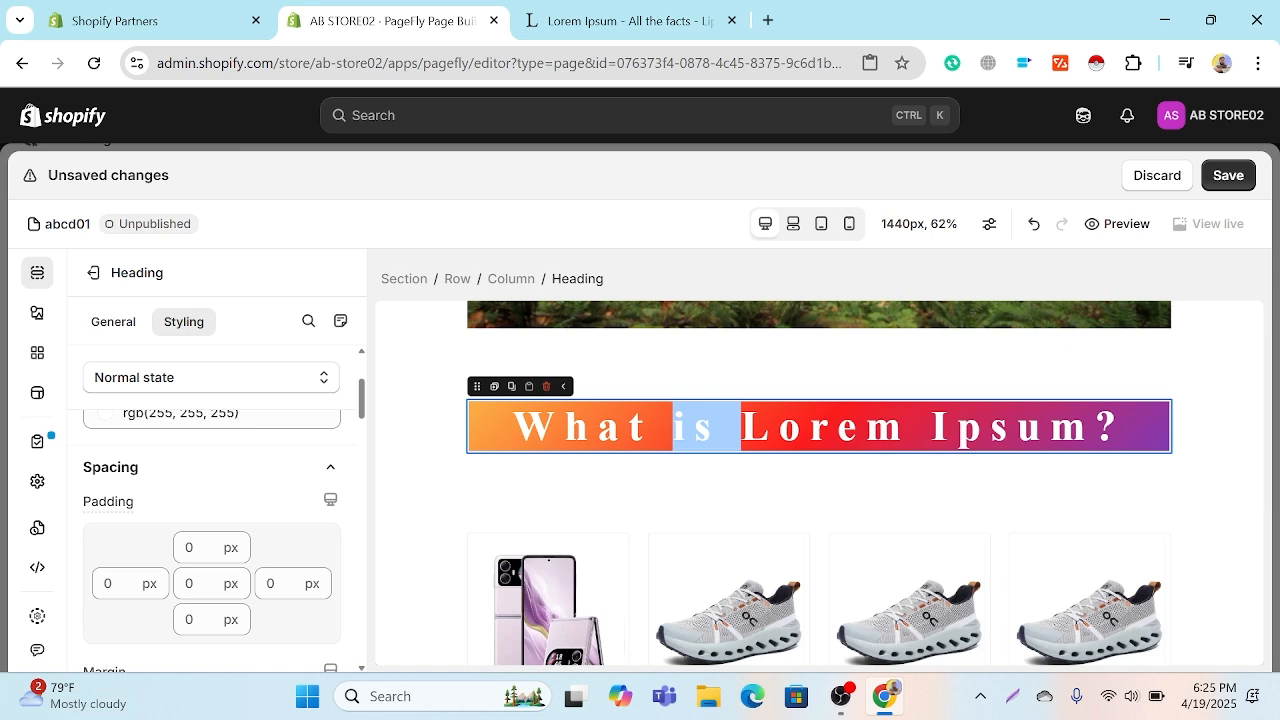
{"action": "key", "text": "ctrl+a"}
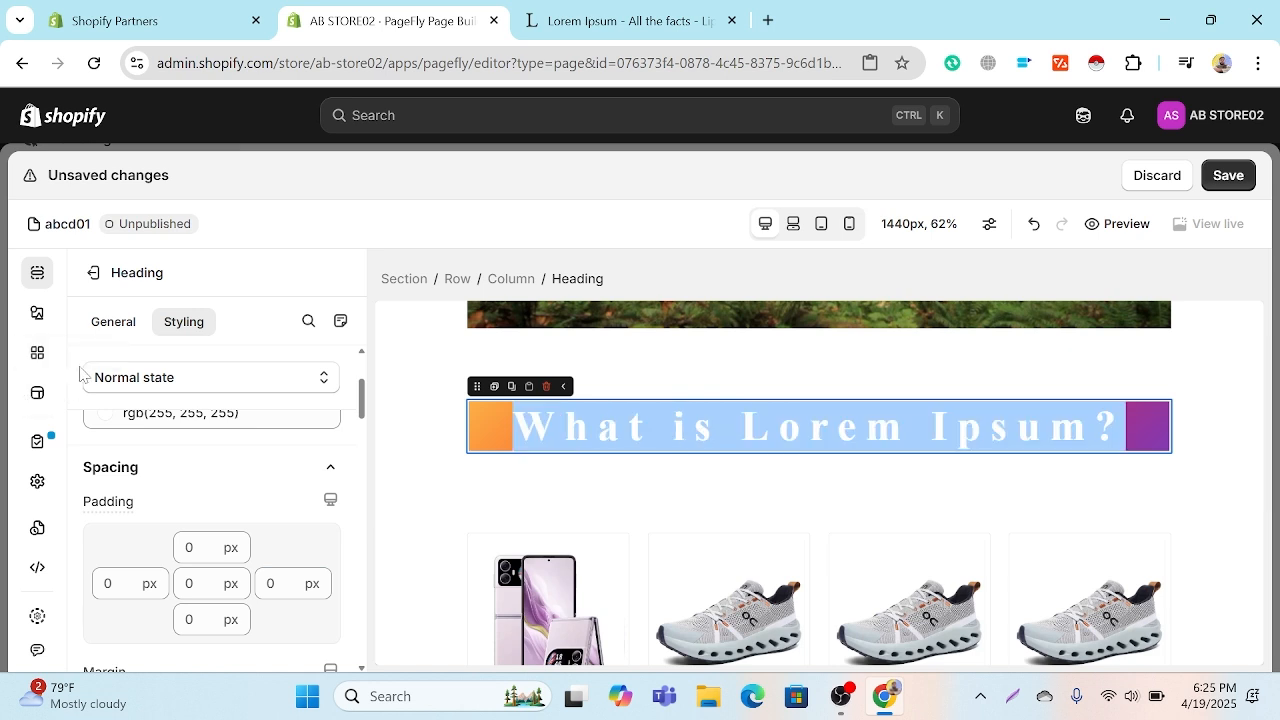
{"action": "left_click", "coordinate": [102, 321]}
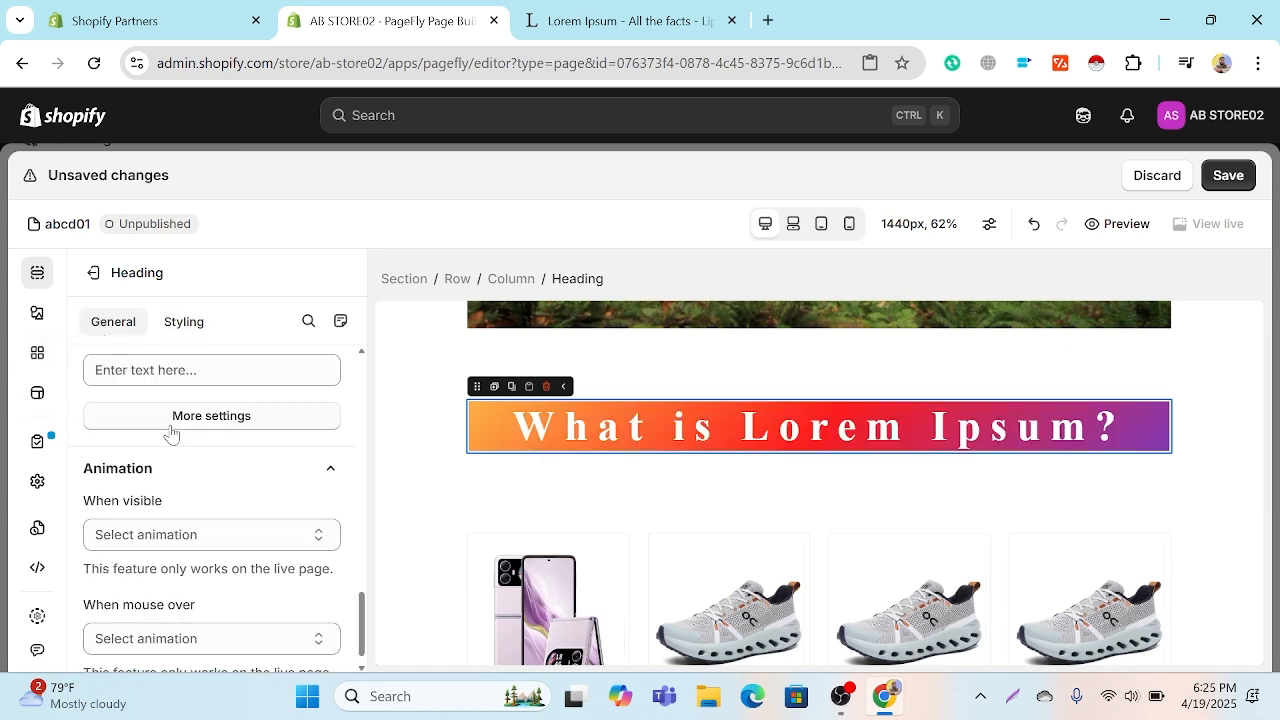
{"action": "scroll", "coordinate": [171, 432], "scroll_direction": "up", "scroll_amount": 10}
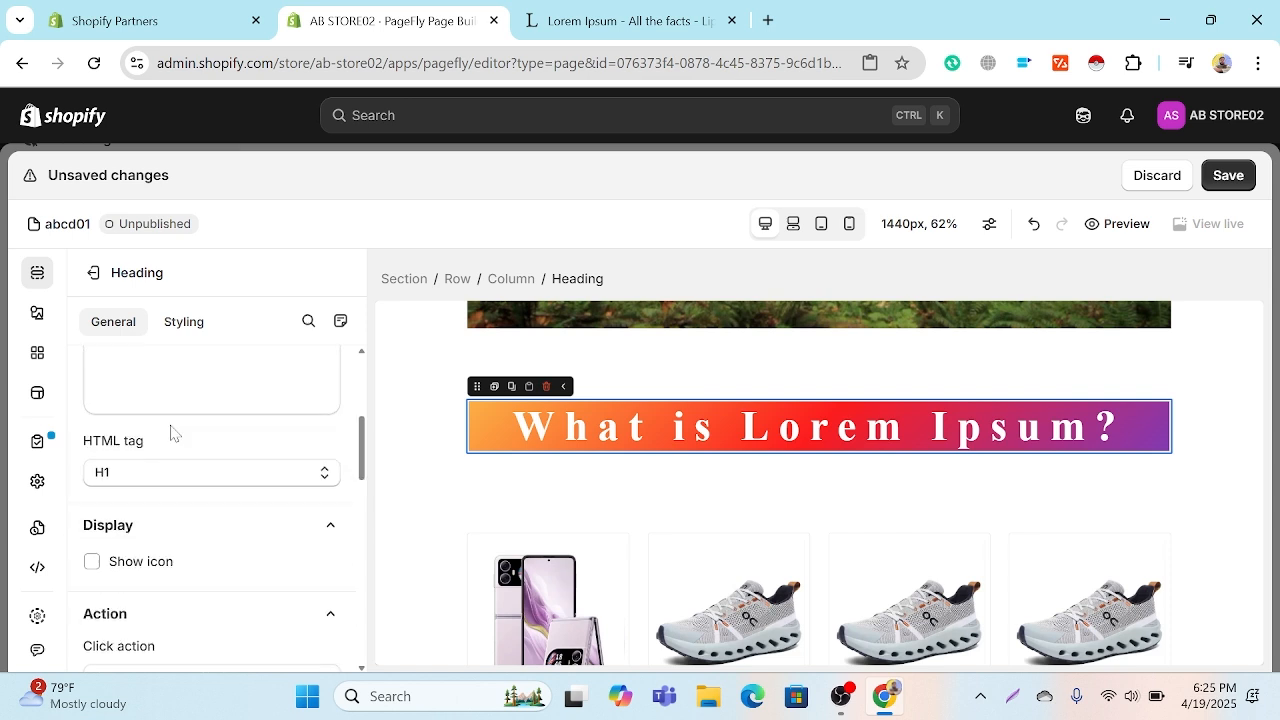
{"action": "scroll", "coordinate": [175, 433], "scroll_direction": "up", "scroll_amount": 2}
{"action": "triple_click", "coordinate": [216, 425]}
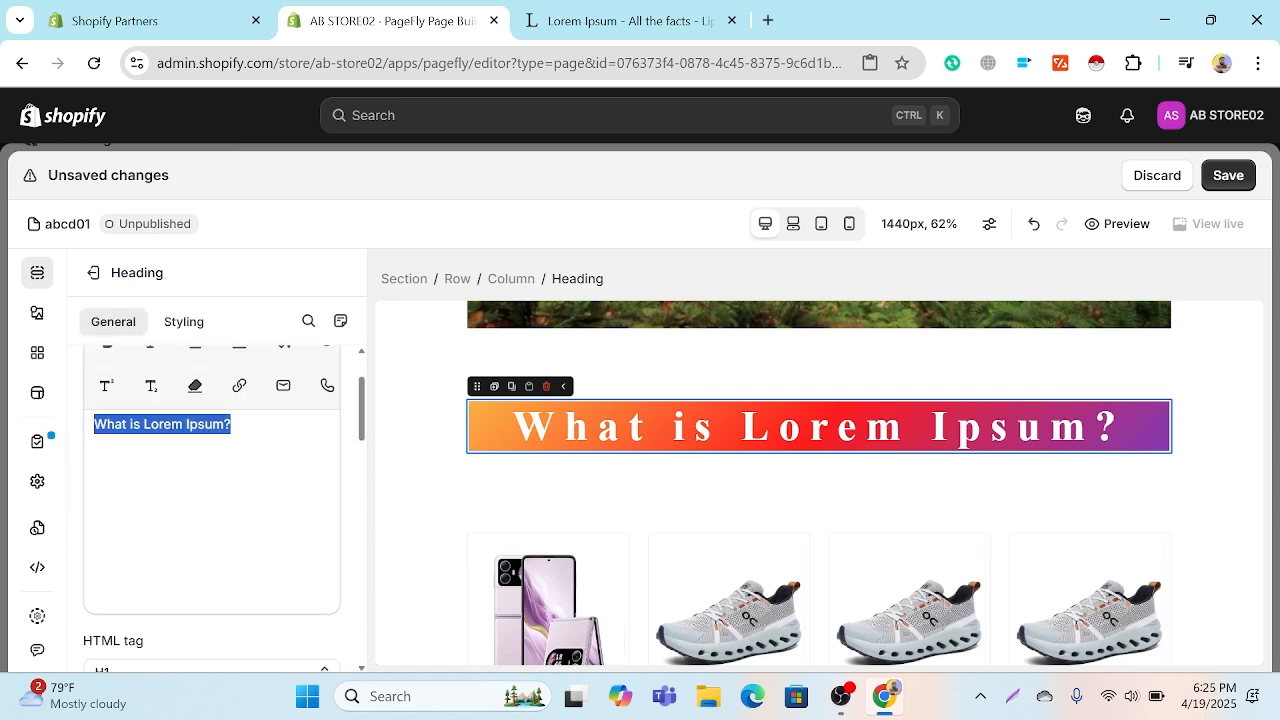
{"action": "type", "text": "b"}
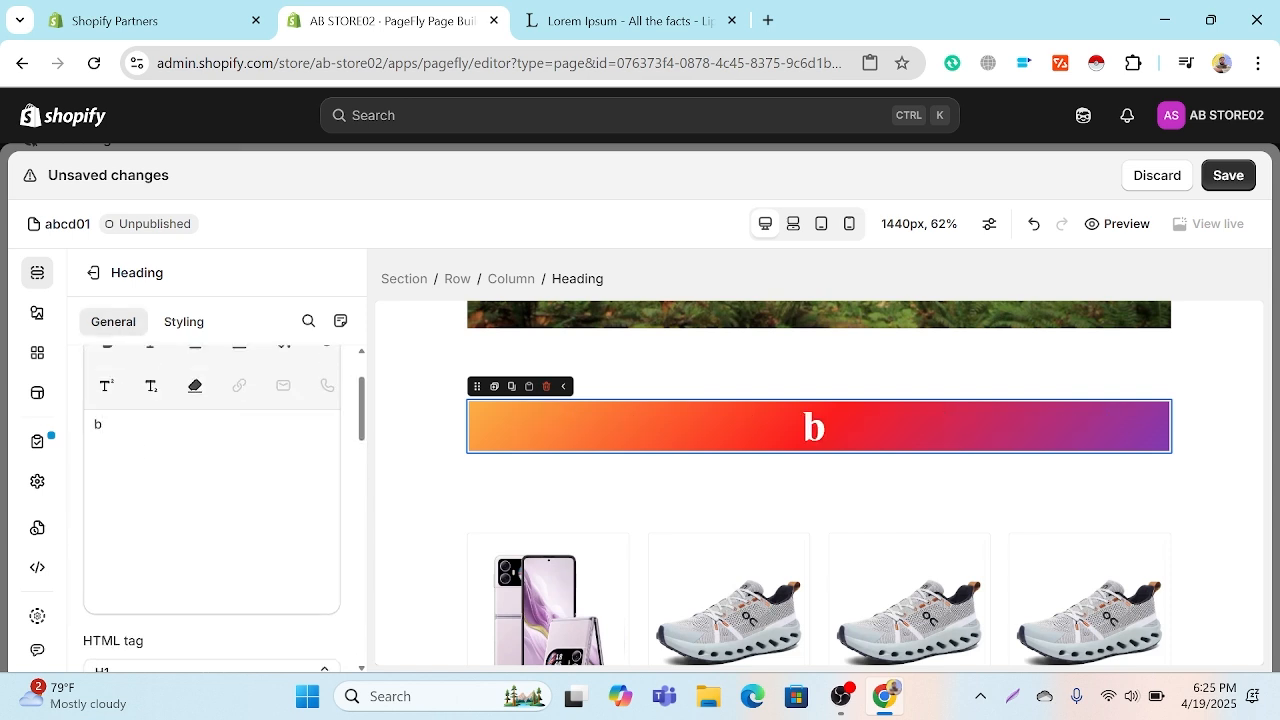
{"action": "key", "text": "BackSpace"}
{"action": "key", "text": "Caps_Lock"}
{"action": "type", "text": "B"}
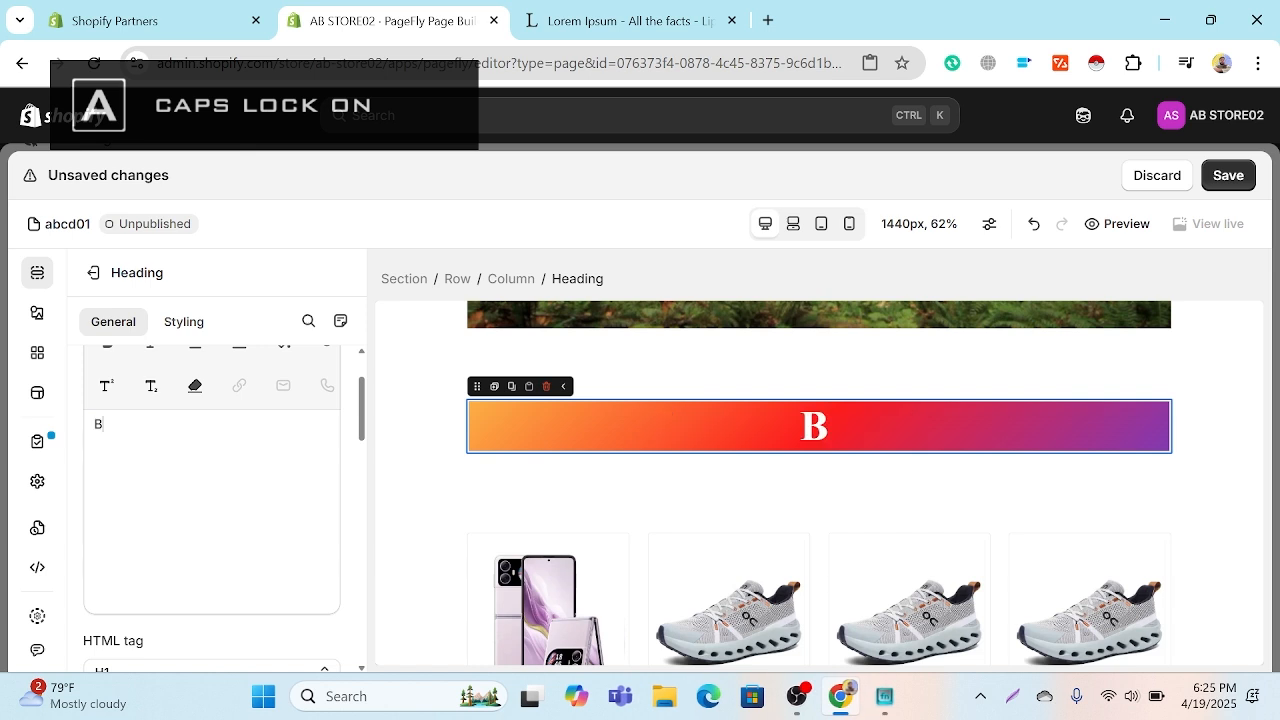
{"action": "type", "text": "UY O"}
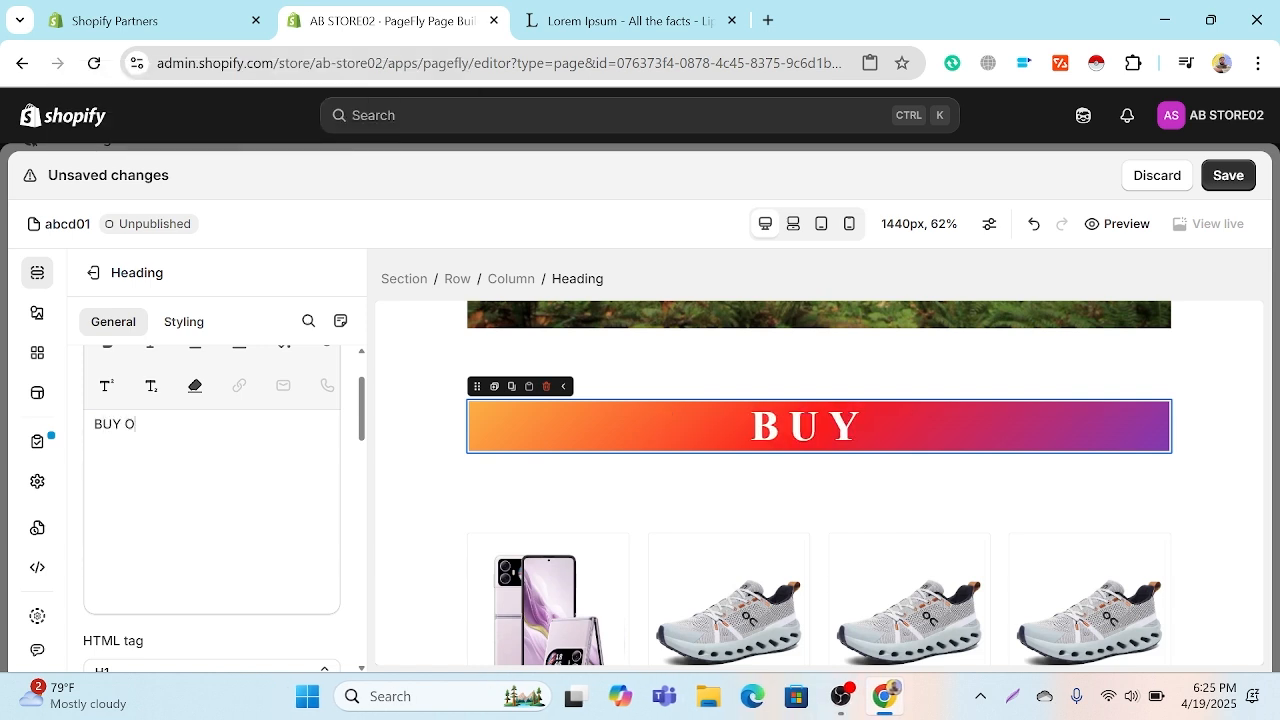
{"action": "type", "text": "NE G"}
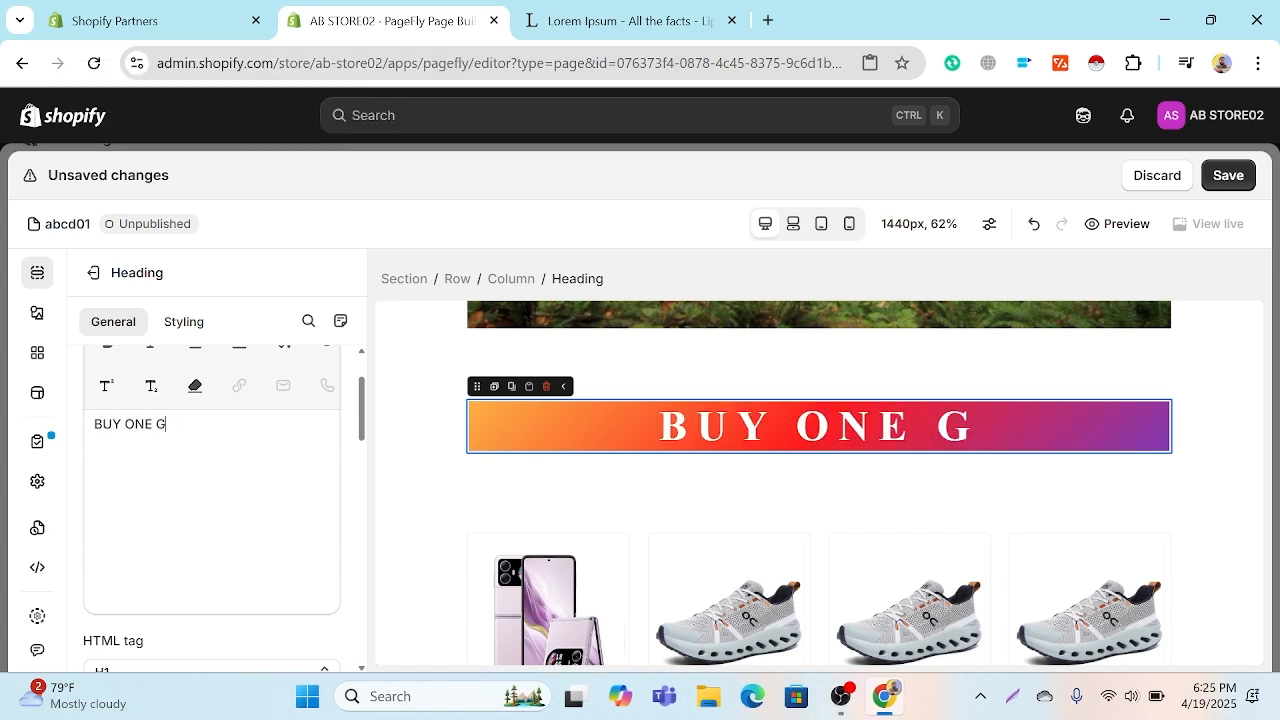
{"action": "type", "text": "ET "}
{"action": "type", "text": "ONE "}
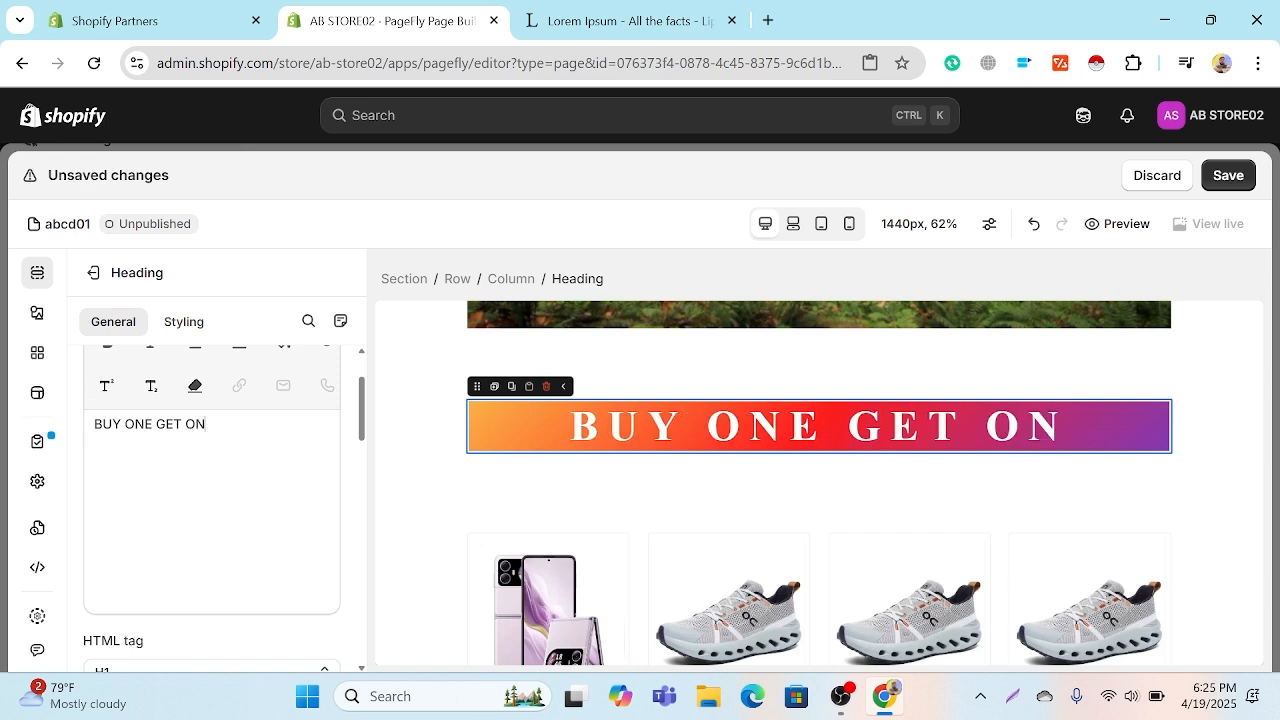
{"action": "type", "text": "FREE"}
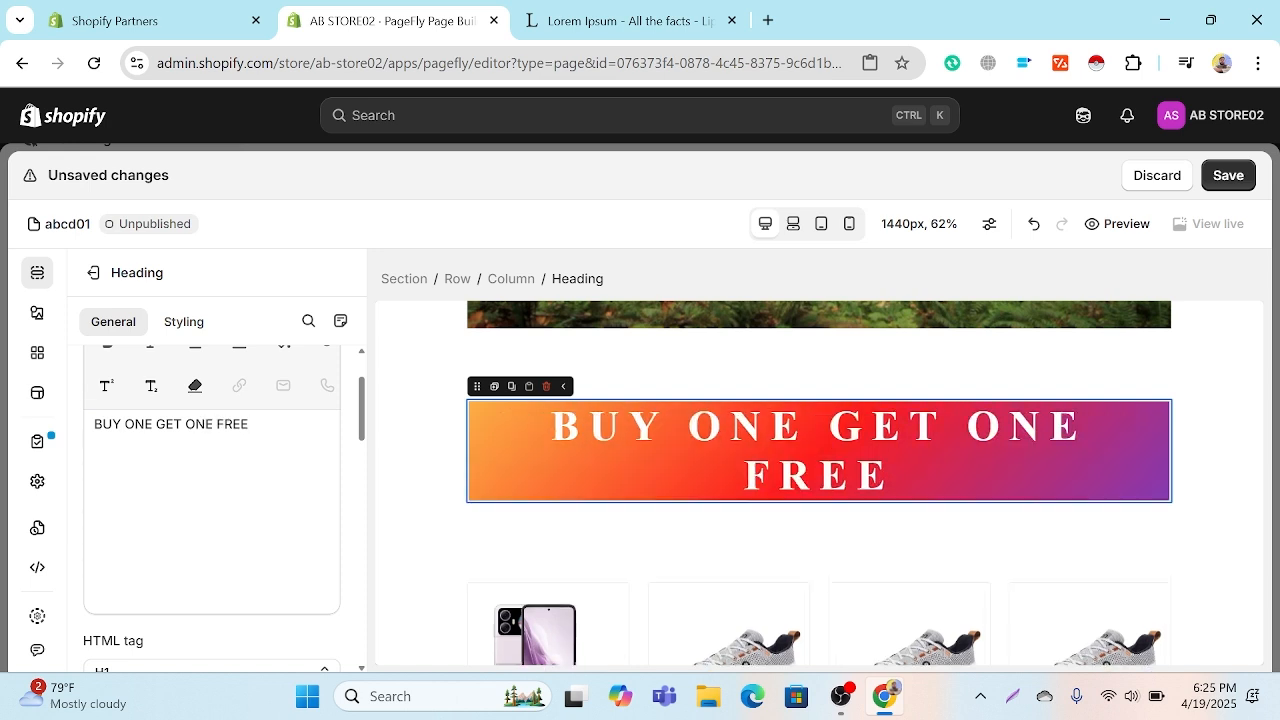
Step: Reduce the heading's font size to 58 px so its text fits on one line
{"action": "left_click", "coordinate": [183, 321]}
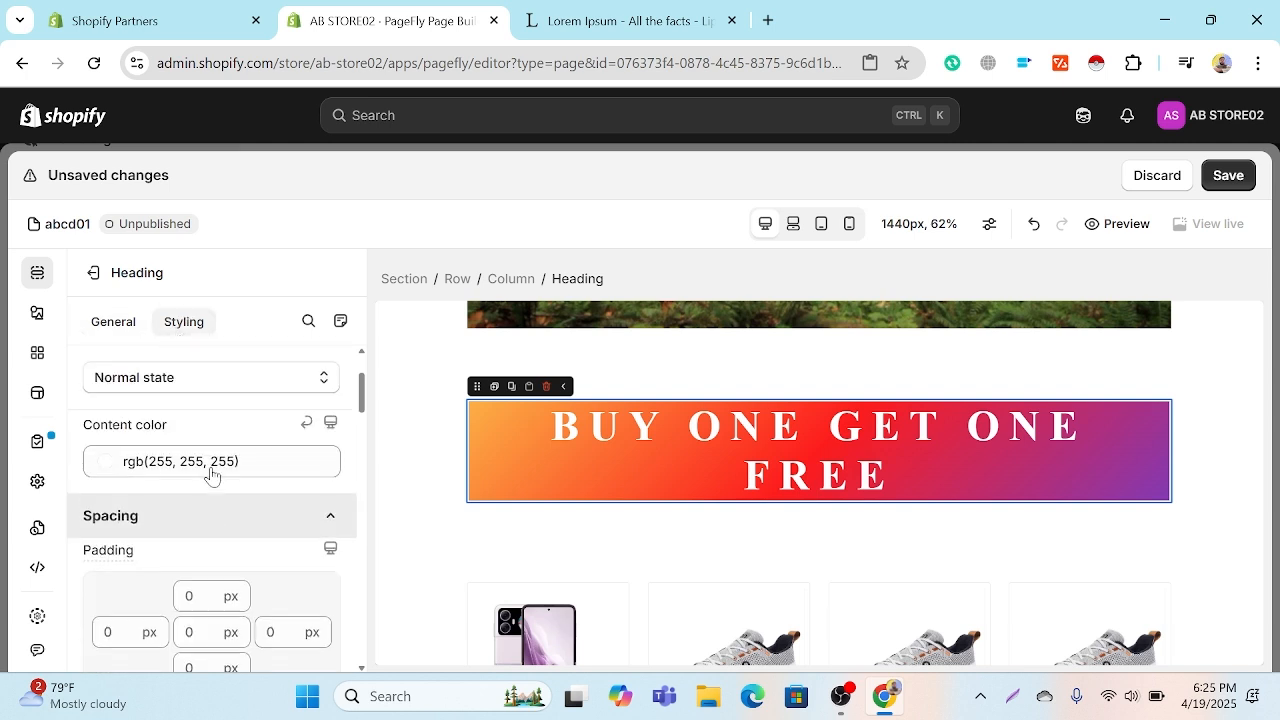
{"action": "scroll", "coordinate": [210, 474], "scroll_direction": "down", "scroll_amount": 10}
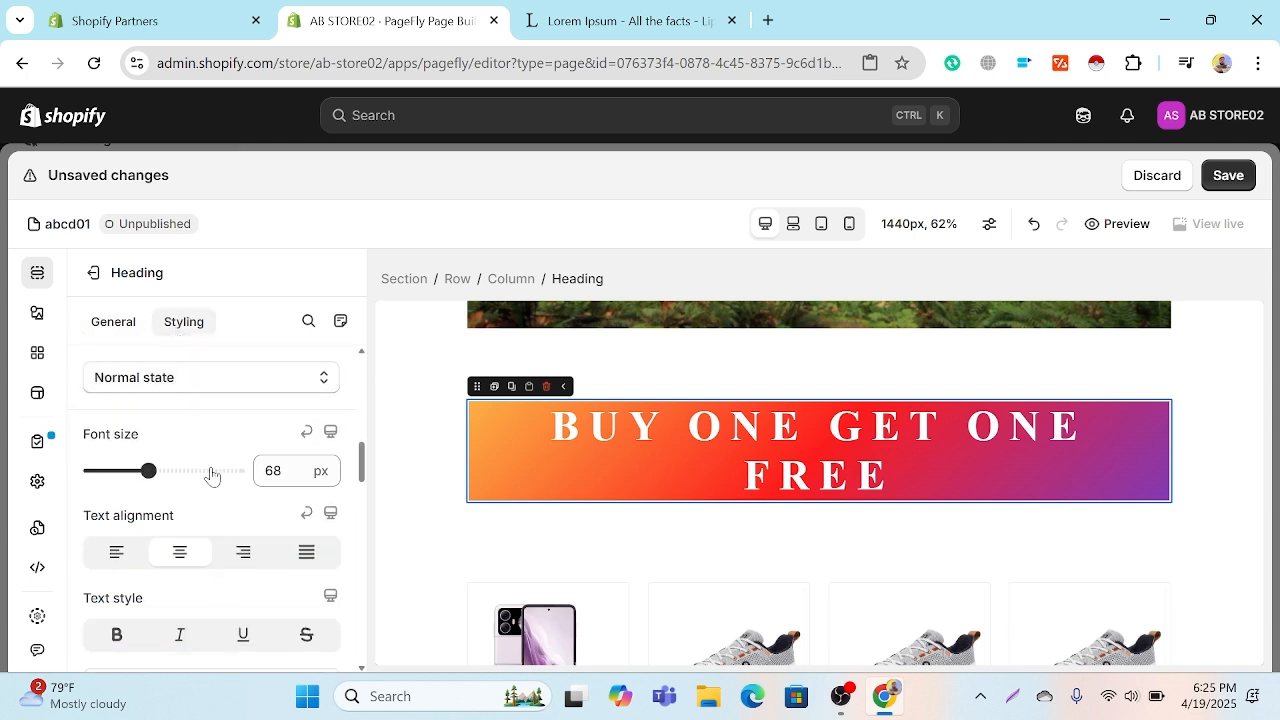
{"action": "left_click_drag", "start_coordinate": [148, 470], "coordinate": [139, 470]}
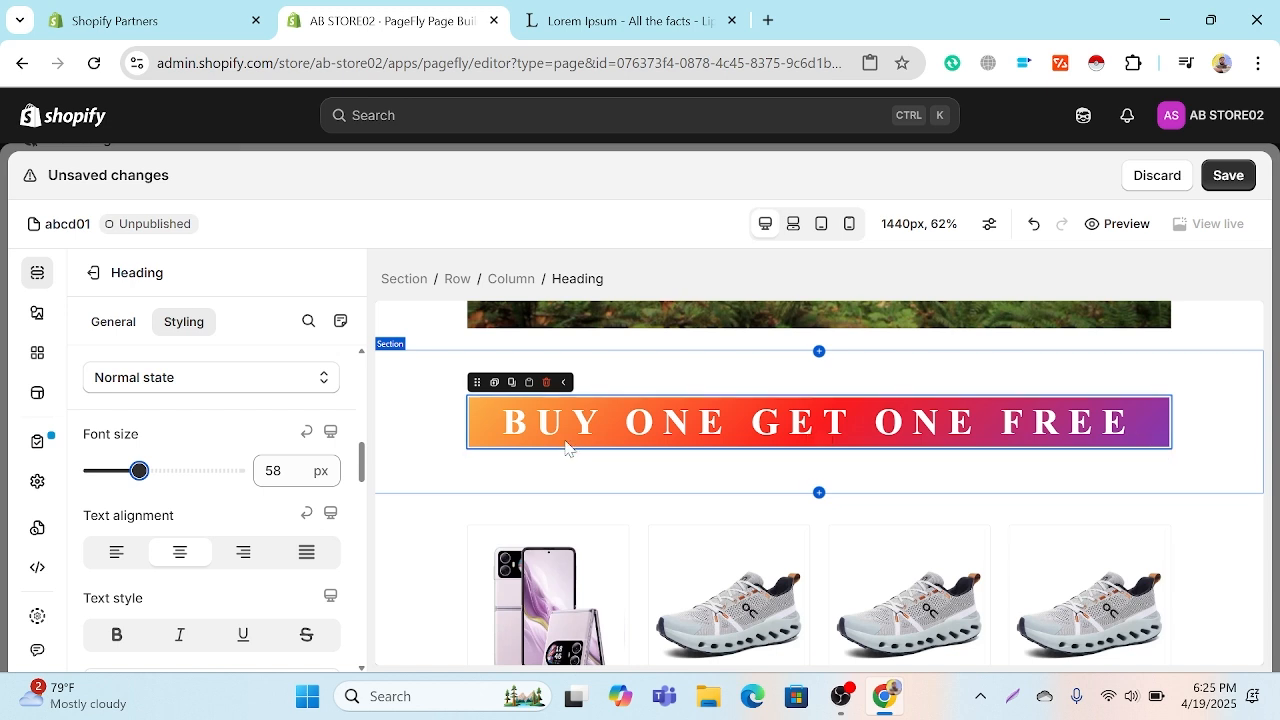
Step: Add a plain text Button element directly below the heading, in the same column
{"action": "left_click", "coordinate": [37, 312]}
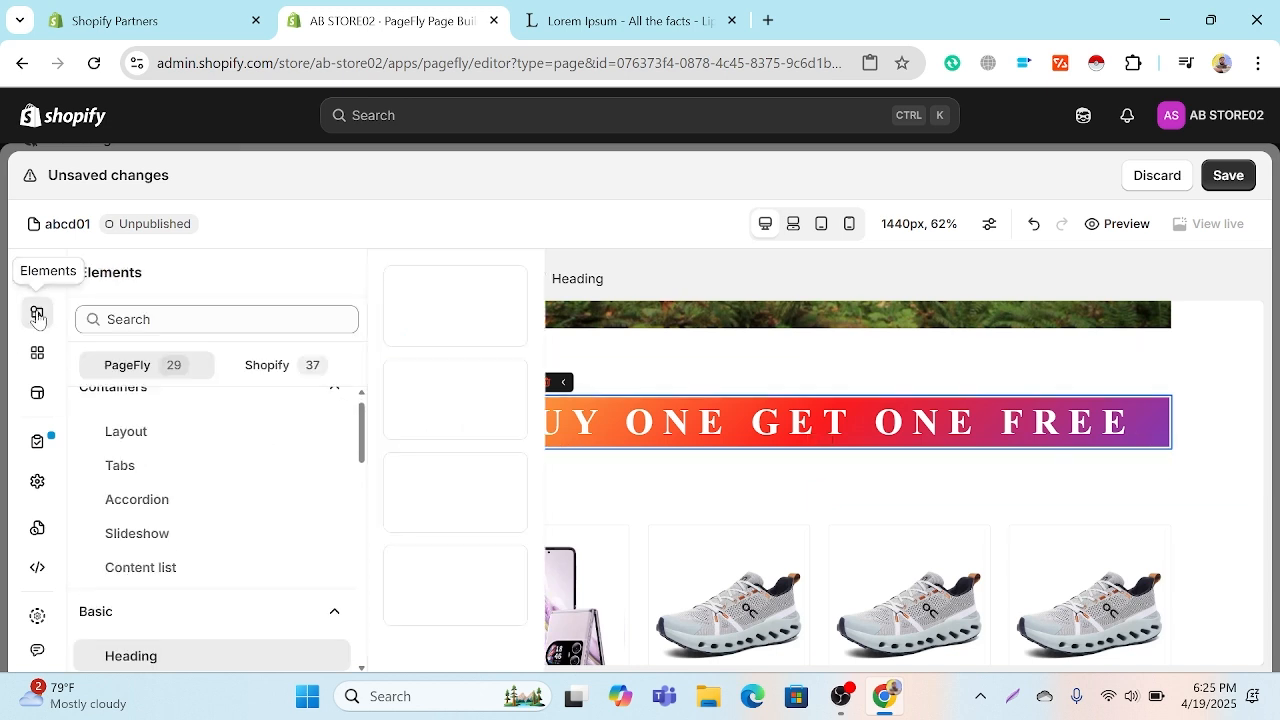
{"action": "scroll", "coordinate": [1220, 443], "scroll_direction": "down", "scroll_amount": 2}
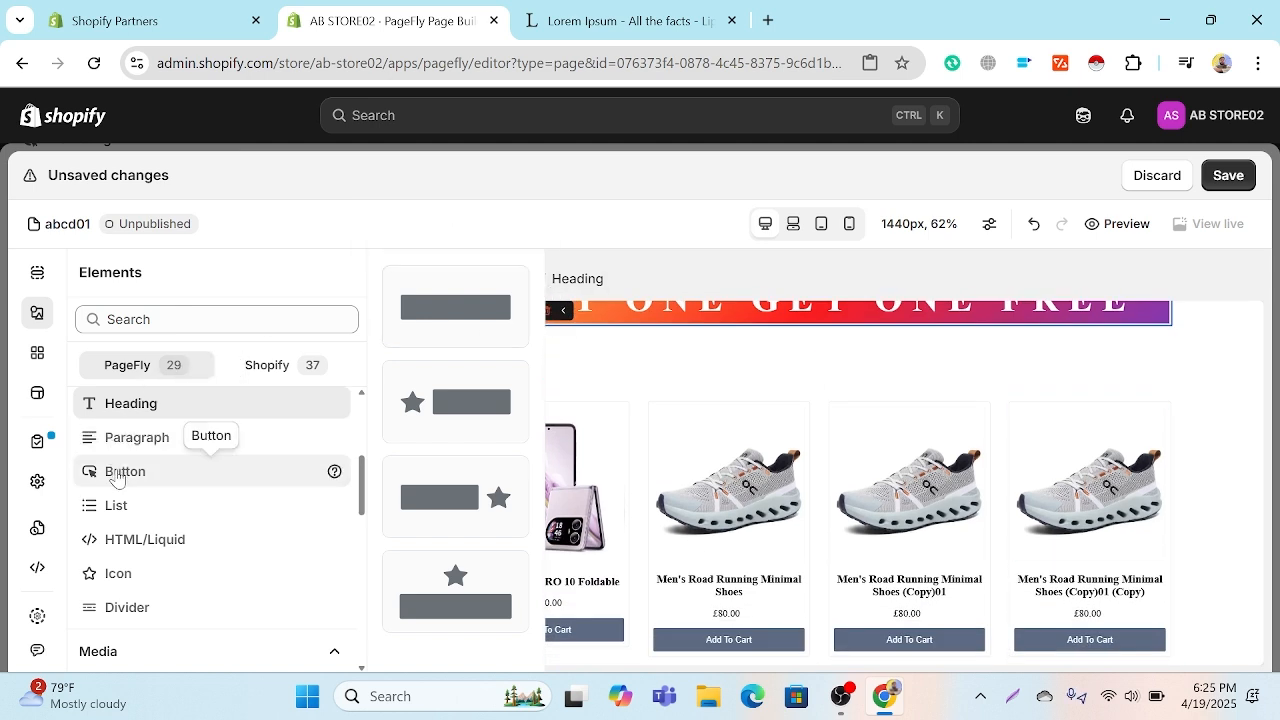
{"action": "scroll", "coordinate": [115, 477], "scroll_direction": "down", "scroll_amount": 1}
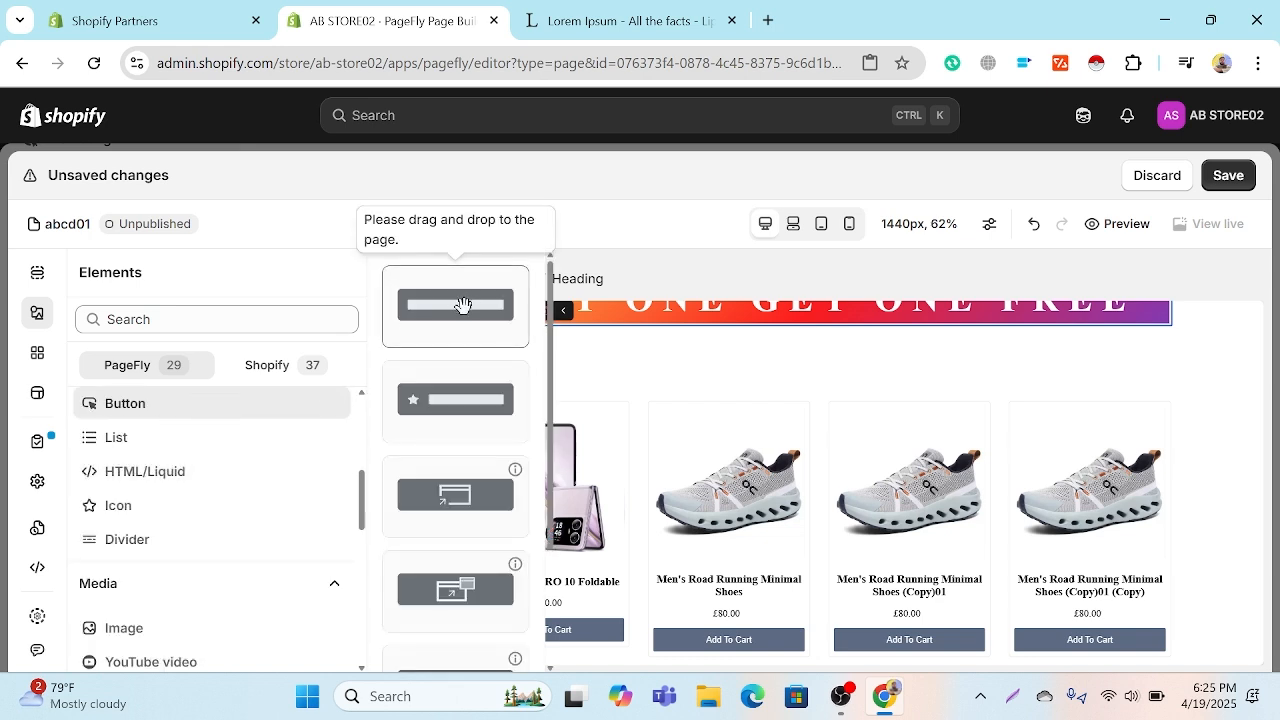
{"action": "left_click_drag", "start_coordinate": [461, 304], "coordinate": [838, 338]}
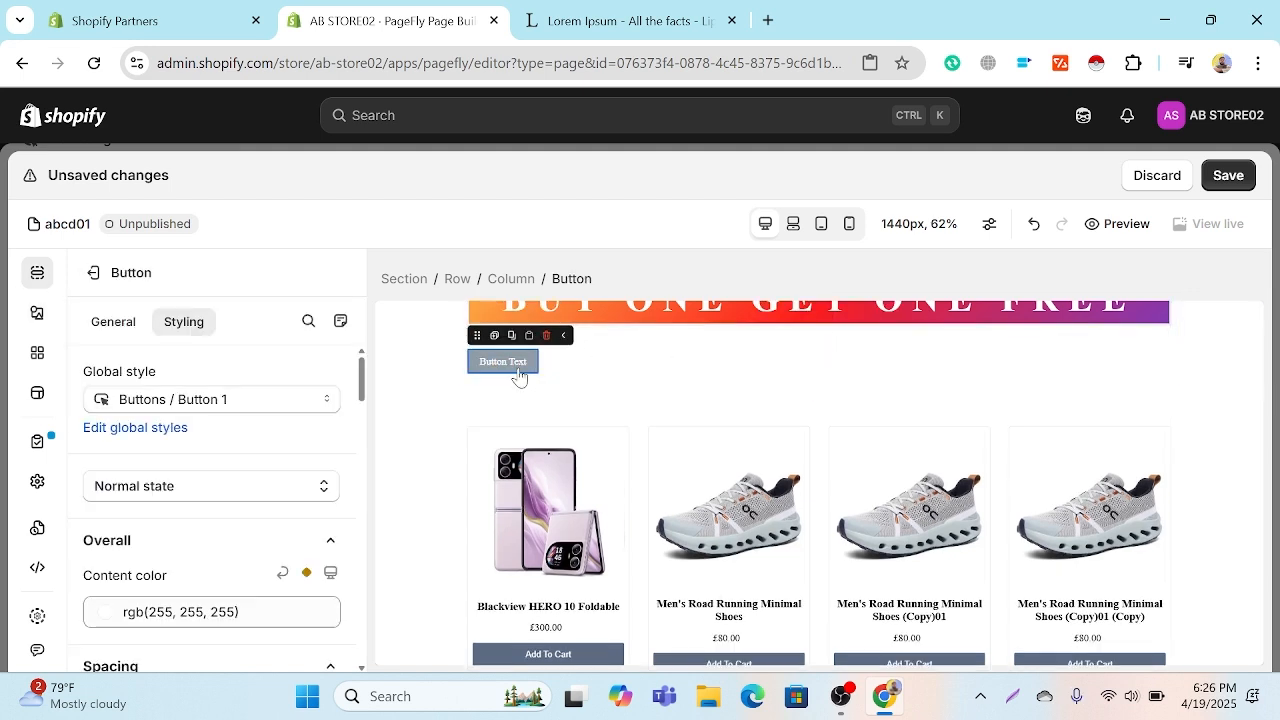
Step: Replace the button's default text with "BUY NOW"
{"action": "left_click", "coordinate": [108, 320]}
{"action": "scroll", "coordinate": [237, 534], "scroll_direction": "down", "scroll_amount": 3}
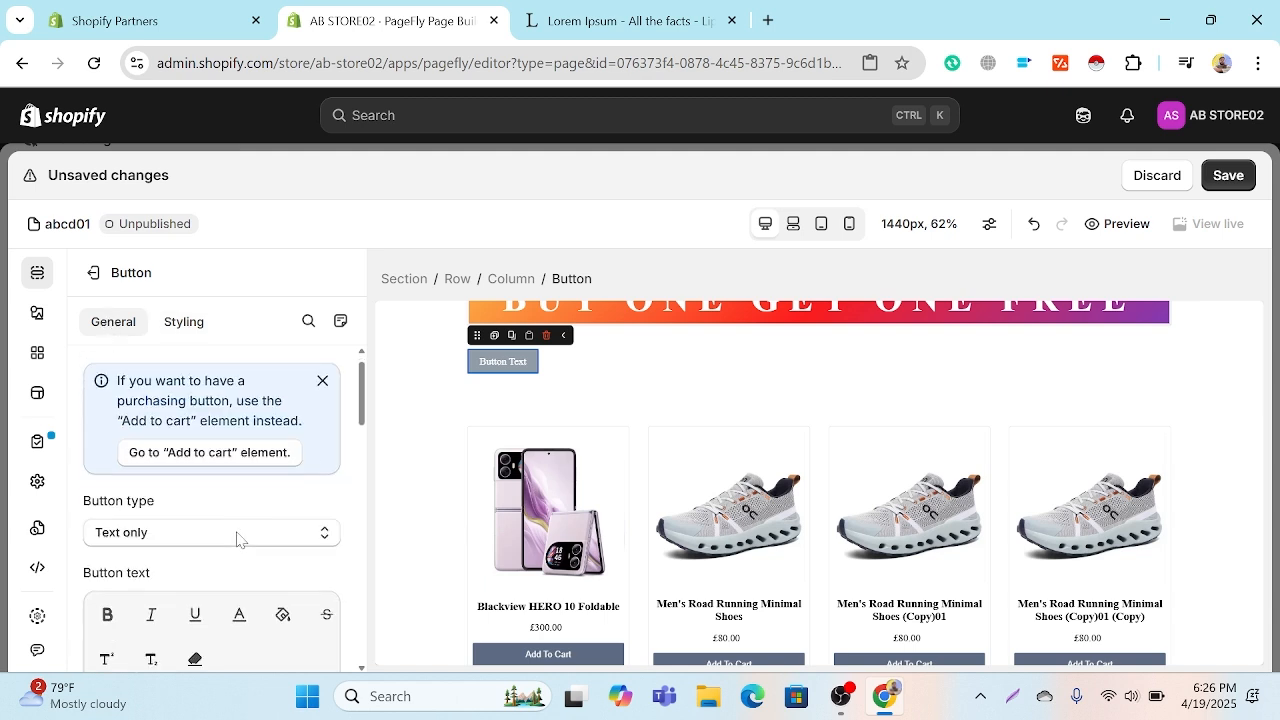
{"action": "left_click", "coordinate": [216, 518]}
{"action": "key", "text": "ctrl+a"}
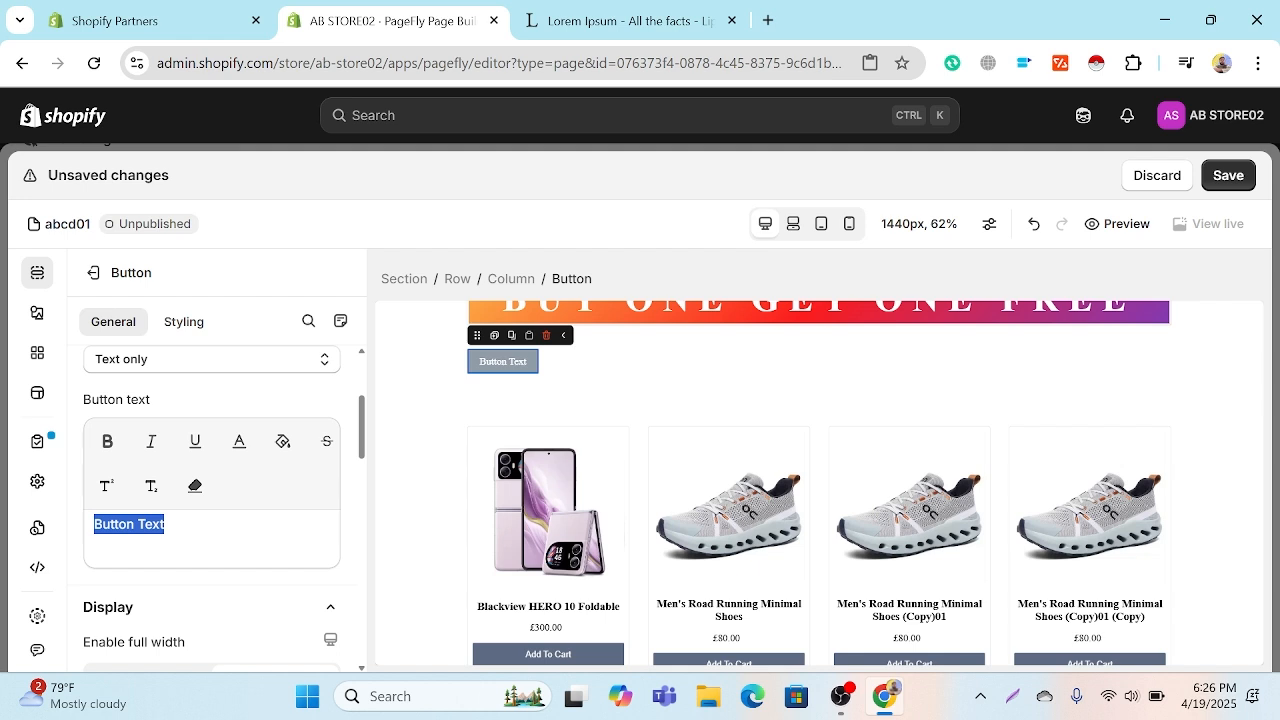
{"action": "type", "text": "BUY "}
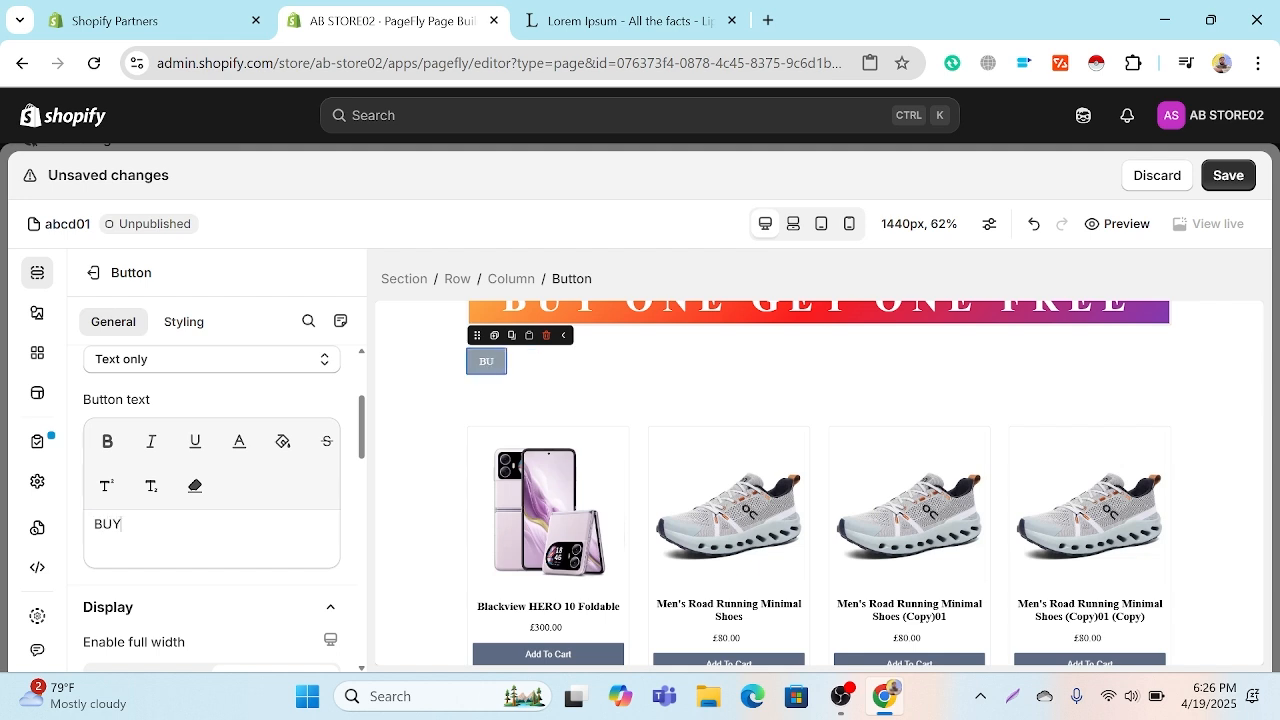
{"action": "type", "text": "NOW"}
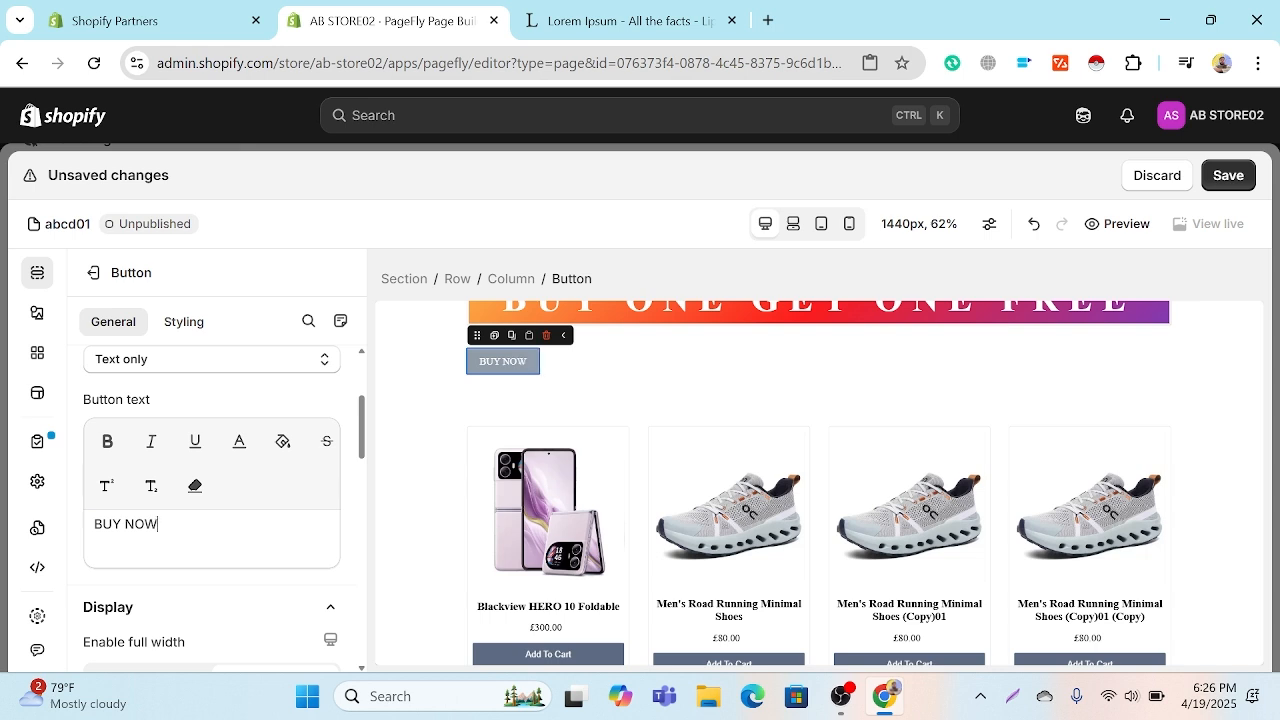
Step: Set the BUY NOW button's click action to Go to URL and open the choice of its link target
{"action": "scroll", "coordinate": [200, 523], "scroll_direction": "down", "scroll_amount": 5}
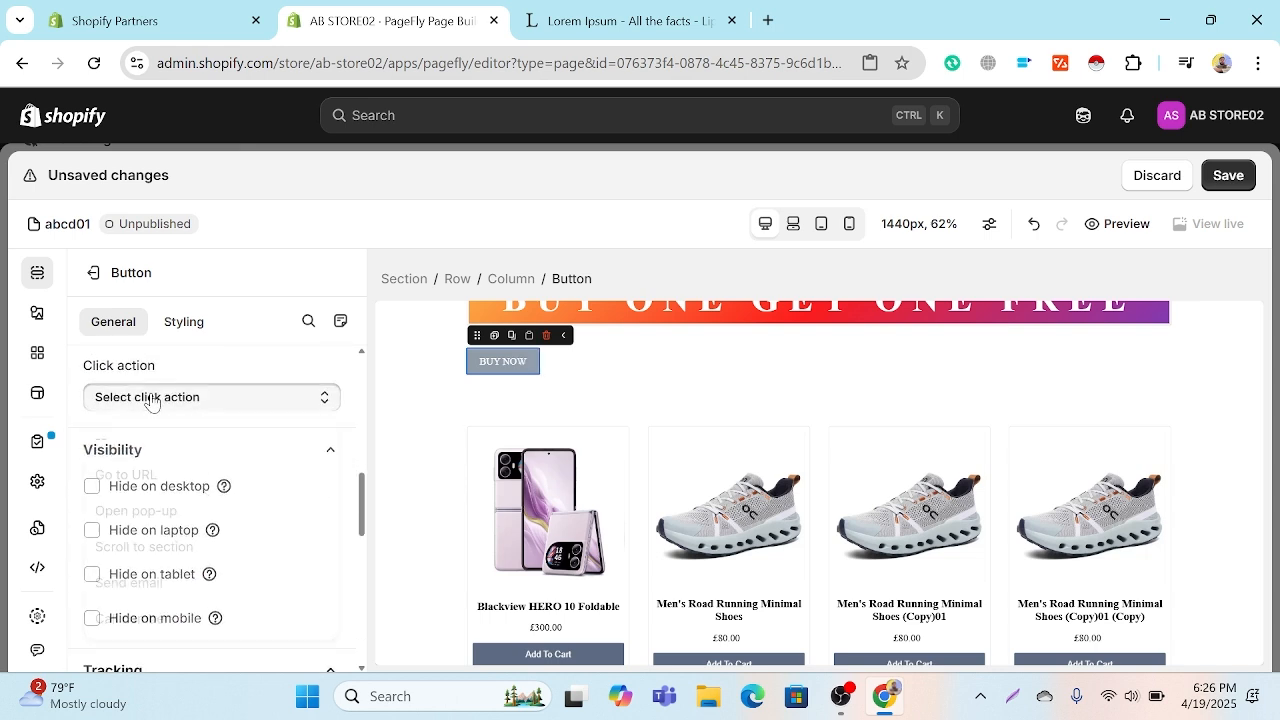
{"action": "left_click", "coordinate": [150, 397]}
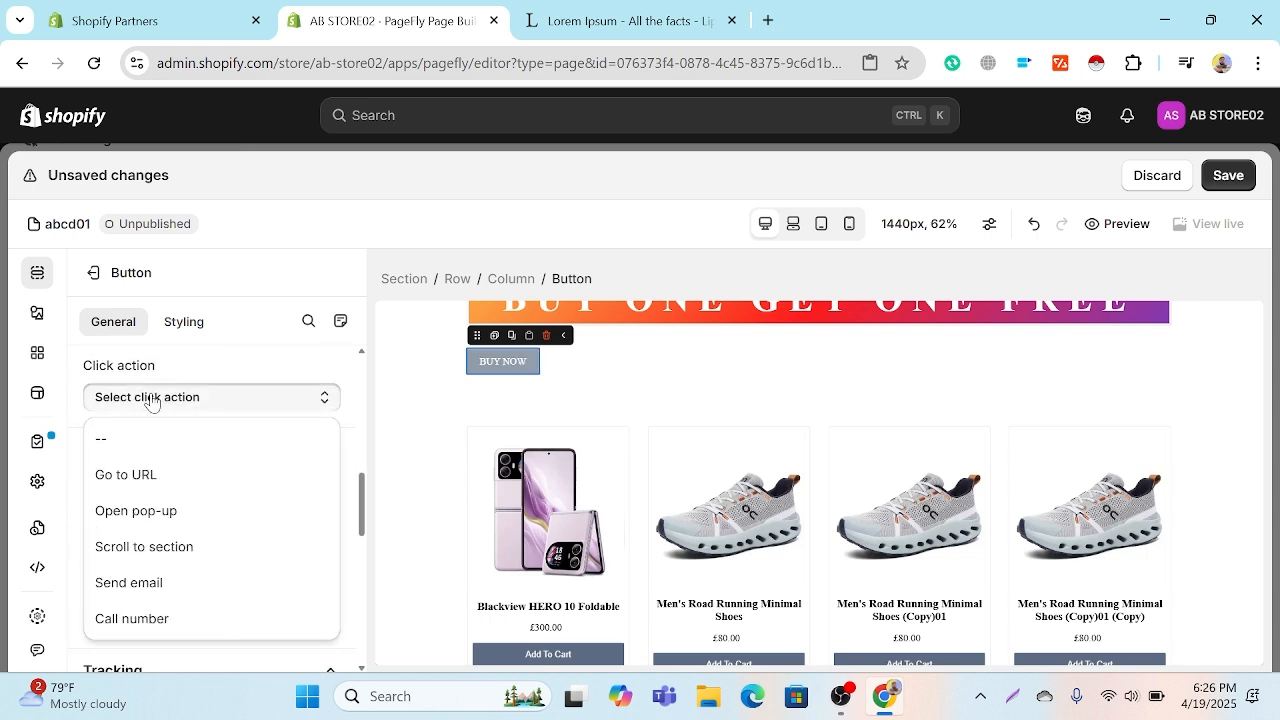
{"action": "left_click", "coordinate": [140, 476]}
{"action": "left_click", "coordinate": [140, 476]}
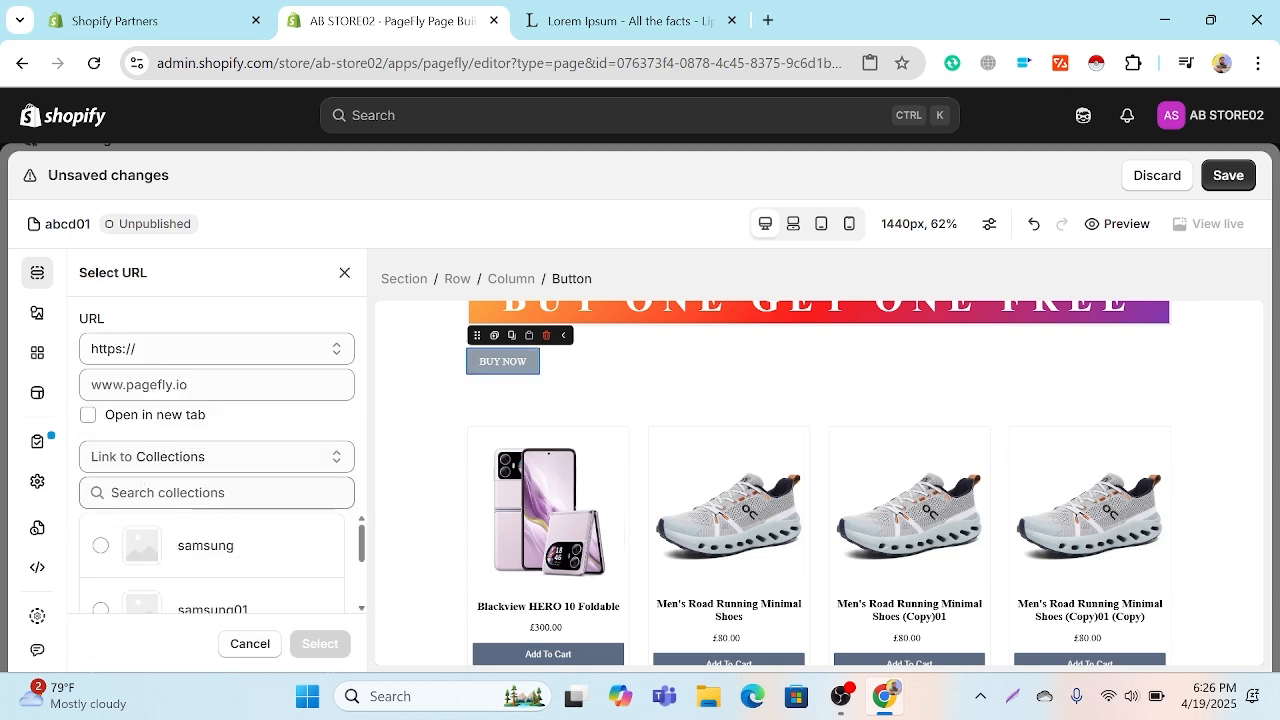
Step: Try the samsung and samsung01 collections as the button's link target
{"action": "scroll", "coordinate": [210, 600], "scroll_direction": "down", "scroll_amount": 5}
{"action": "scroll", "coordinate": [226, 563], "scroll_direction": "up", "scroll_amount": 5}
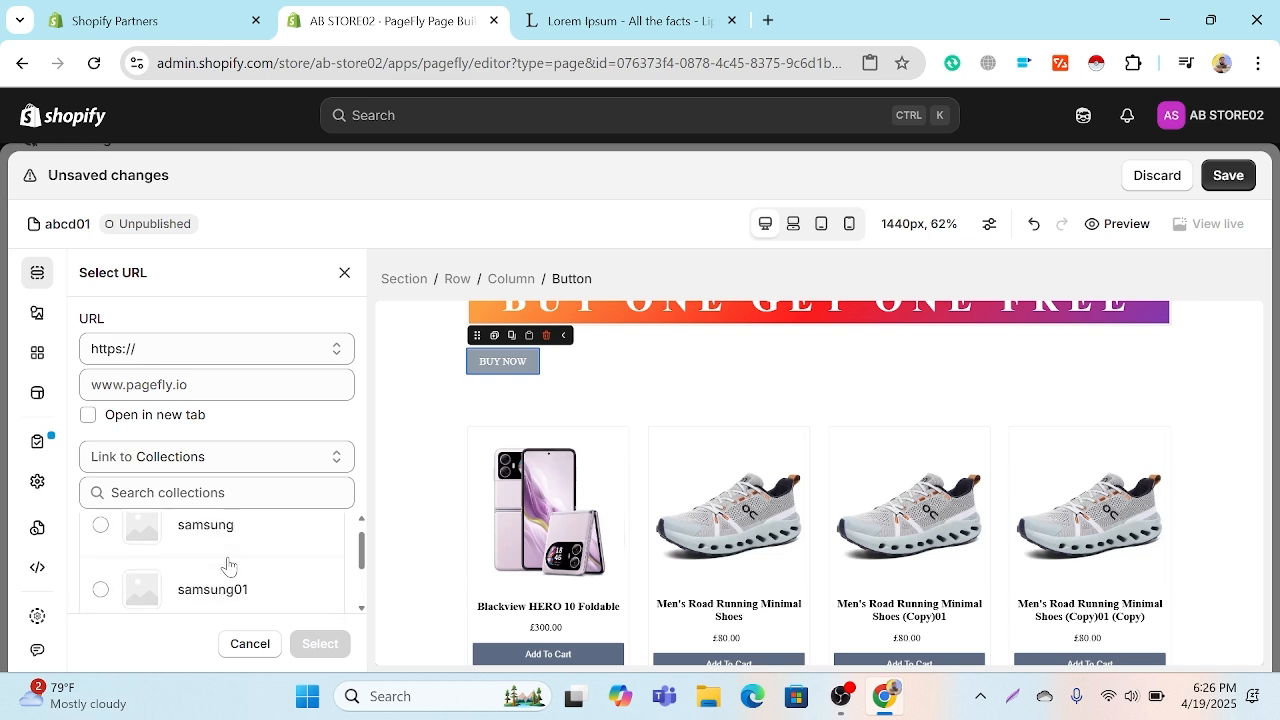
{"action": "left_click", "coordinate": [228, 566]}
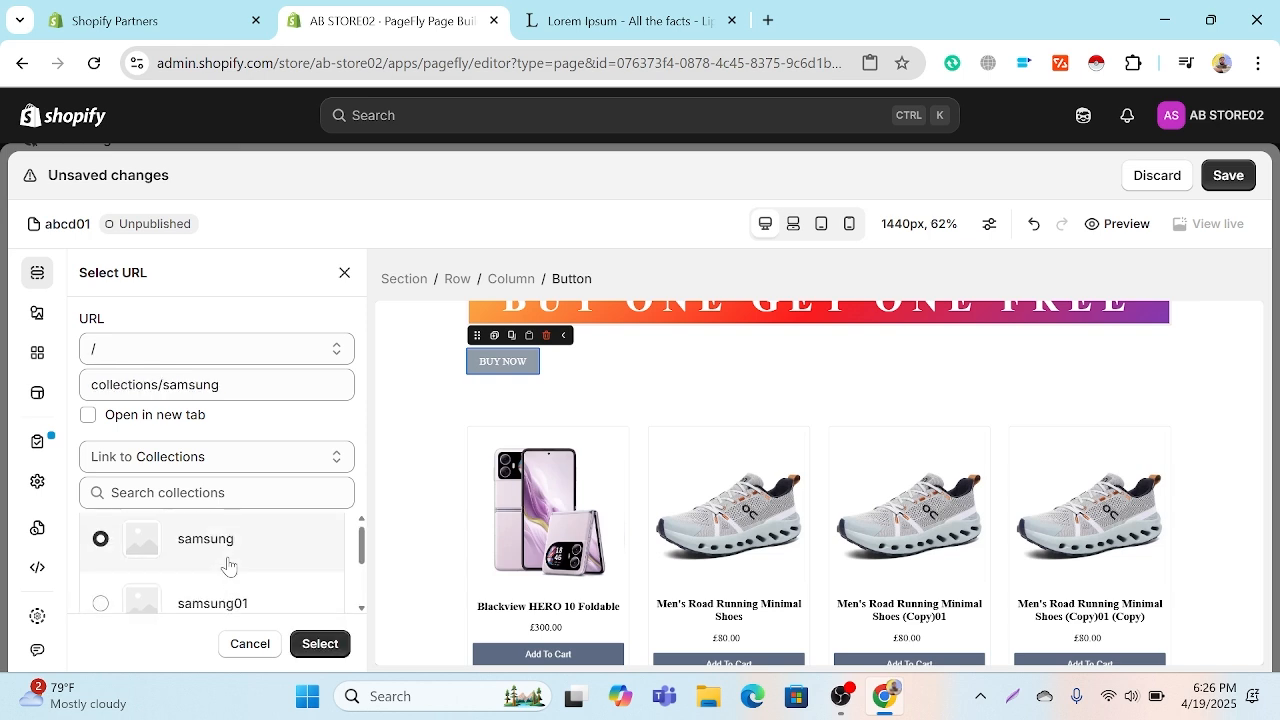
{"action": "left_click", "coordinate": [224, 608]}
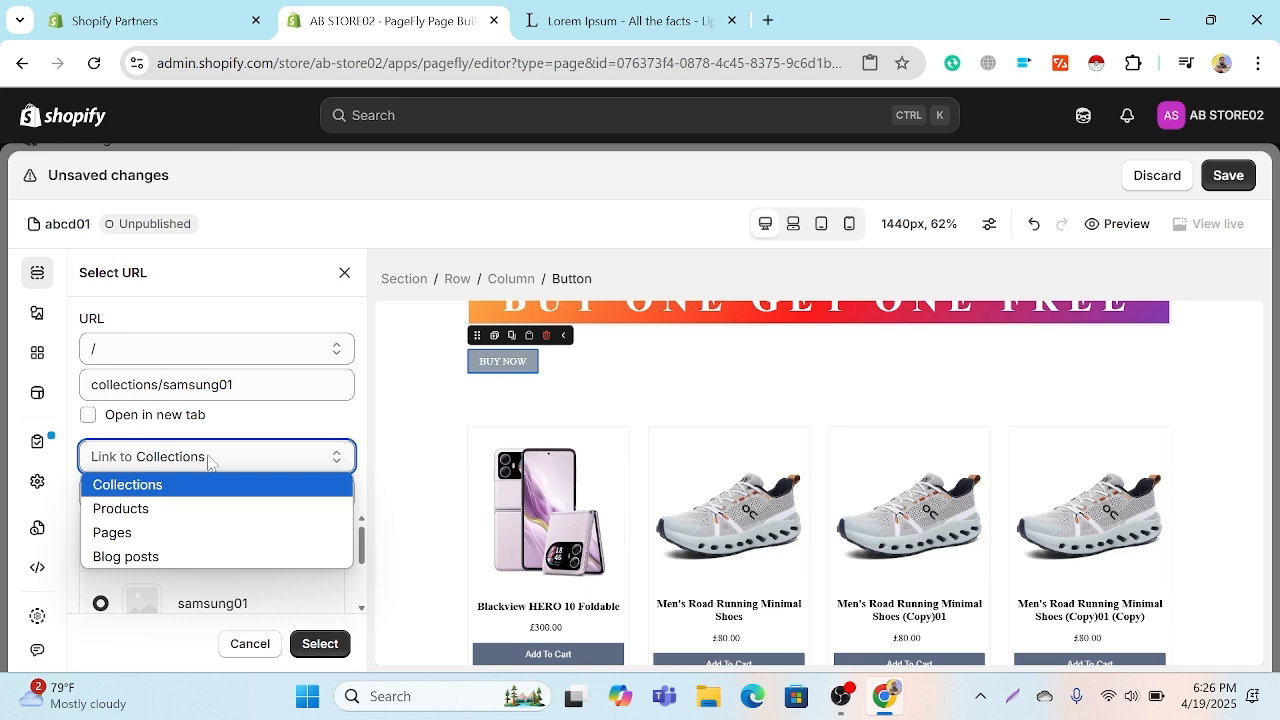
Step: Link the button to the product Blackview HERO 10 Foldable
{"action": "left_click", "coordinate": [130, 508]}
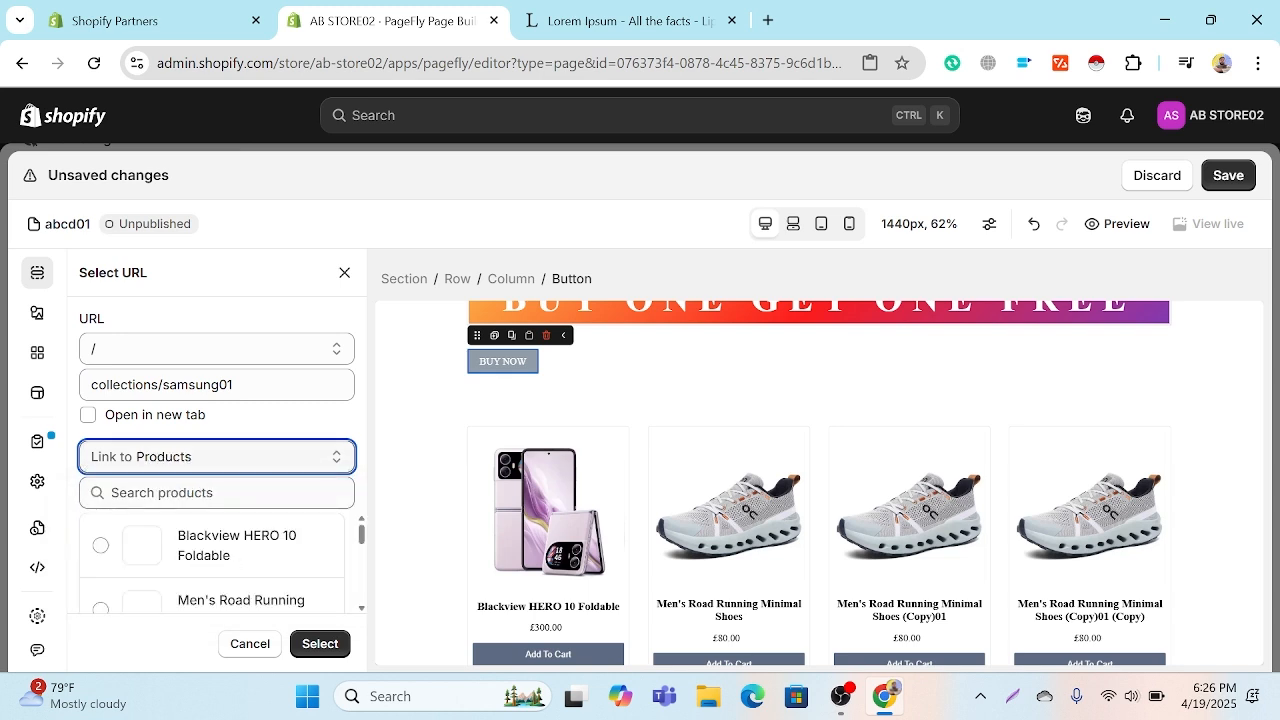
{"action": "left_click", "coordinate": [200, 549]}
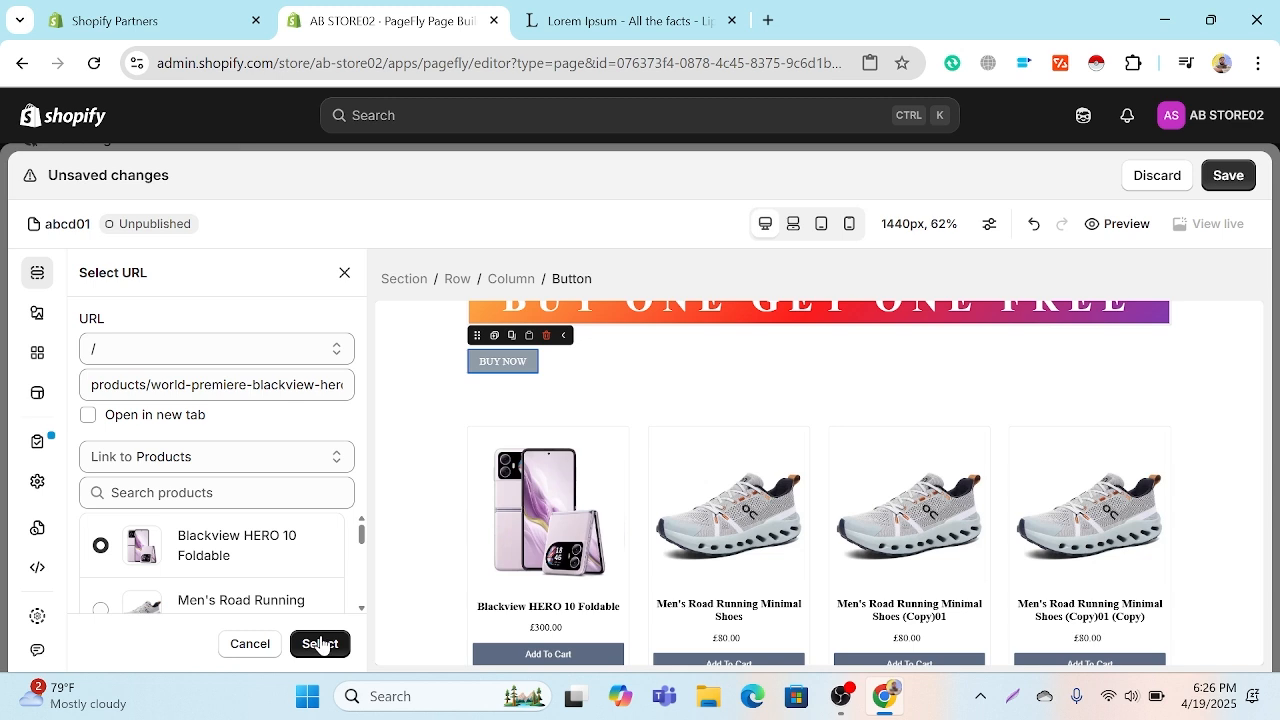
{"action": "left_click", "coordinate": [320, 644]}
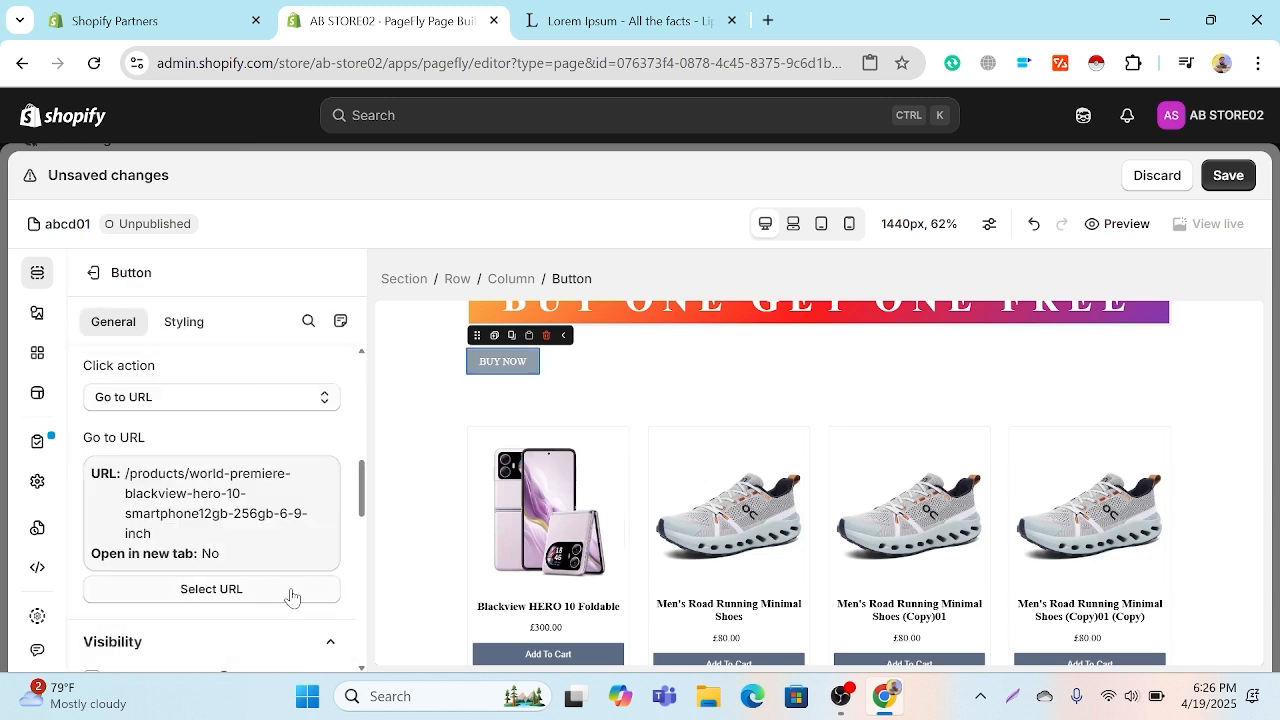
Step: Look through the button's remaining general settings, its styling states and the global styles page, and return to its styling in the editor
{"action": "scroll", "coordinate": [289, 594], "scroll_direction": "down", "scroll_amount": 3}
{"action": "scroll", "coordinate": [289, 594], "scroll_direction": "down", "scroll_amount": 6}
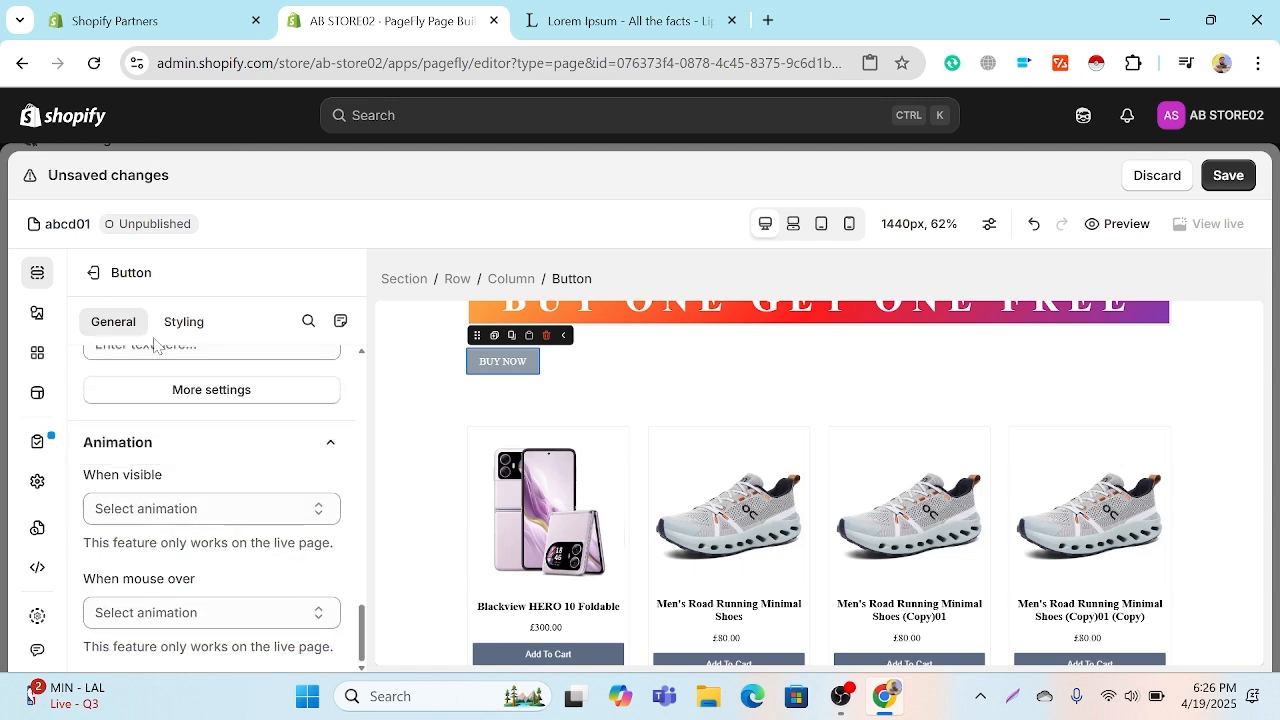
{"action": "left_click", "coordinate": [180, 321]}
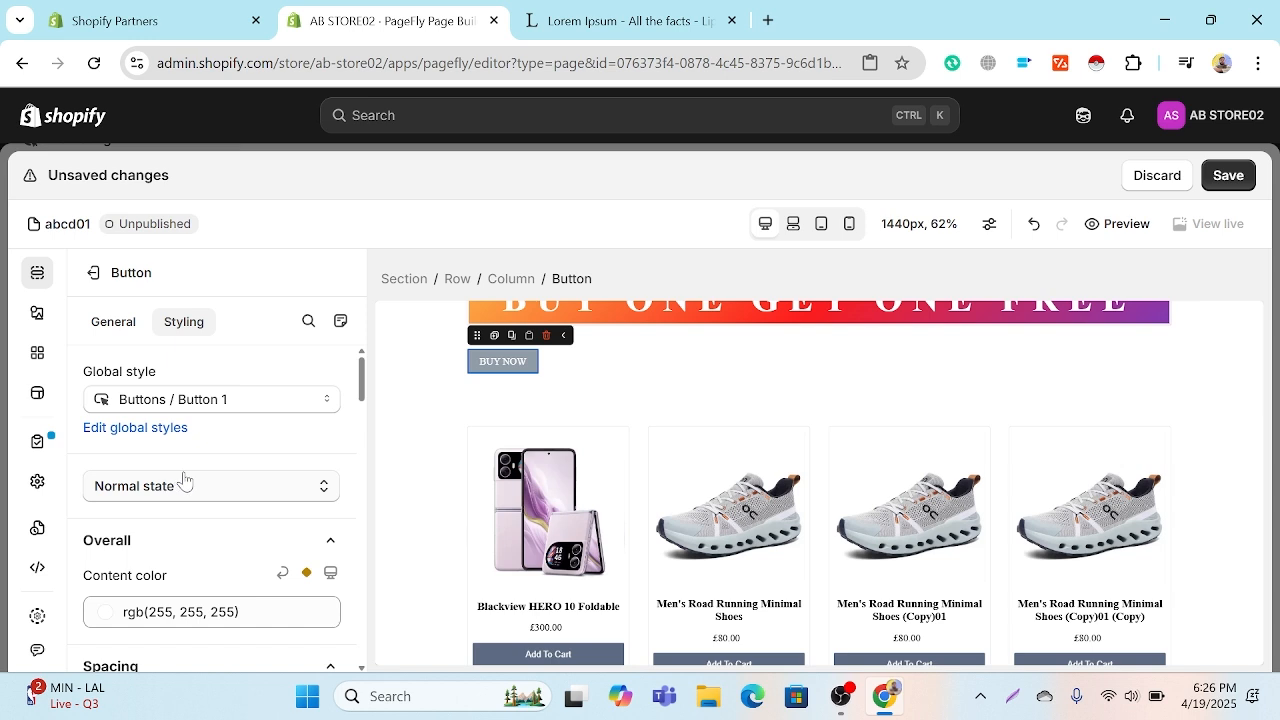
{"action": "left_click", "coordinate": [180, 486]}
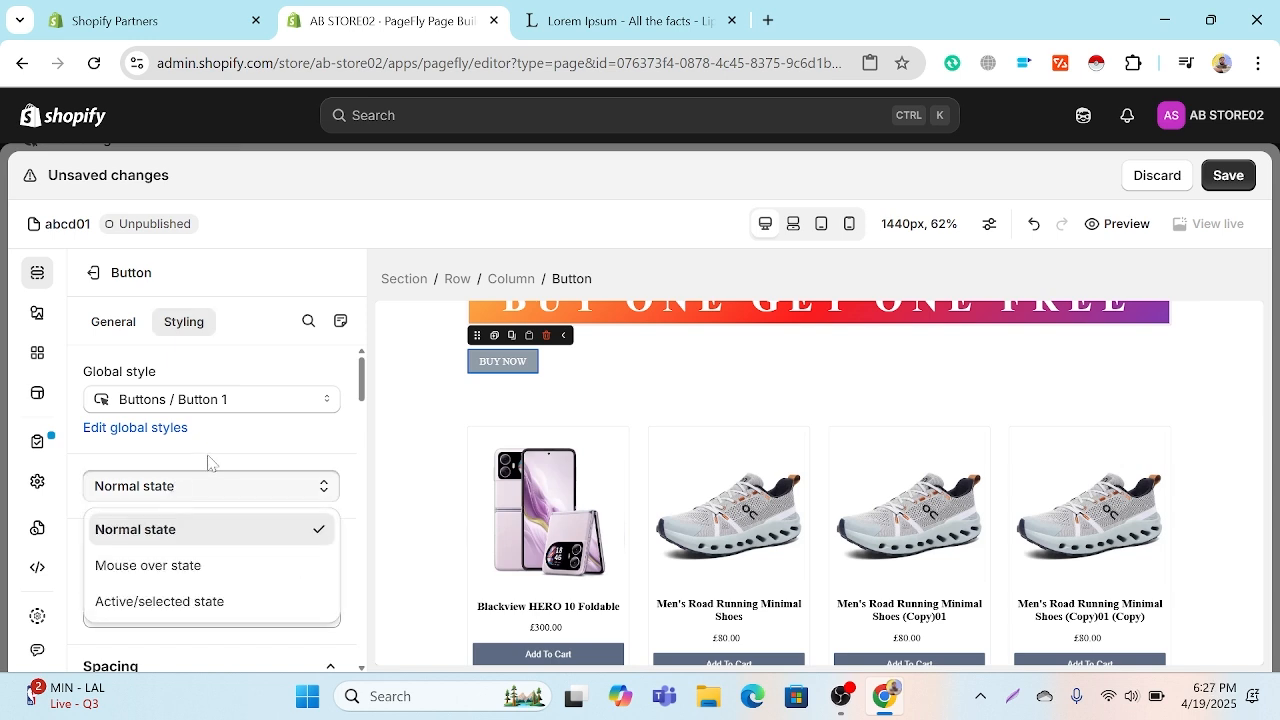
{"action": "left_click", "coordinate": [180, 428]}
{"action": "left_click", "coordinate": [410, 8]}
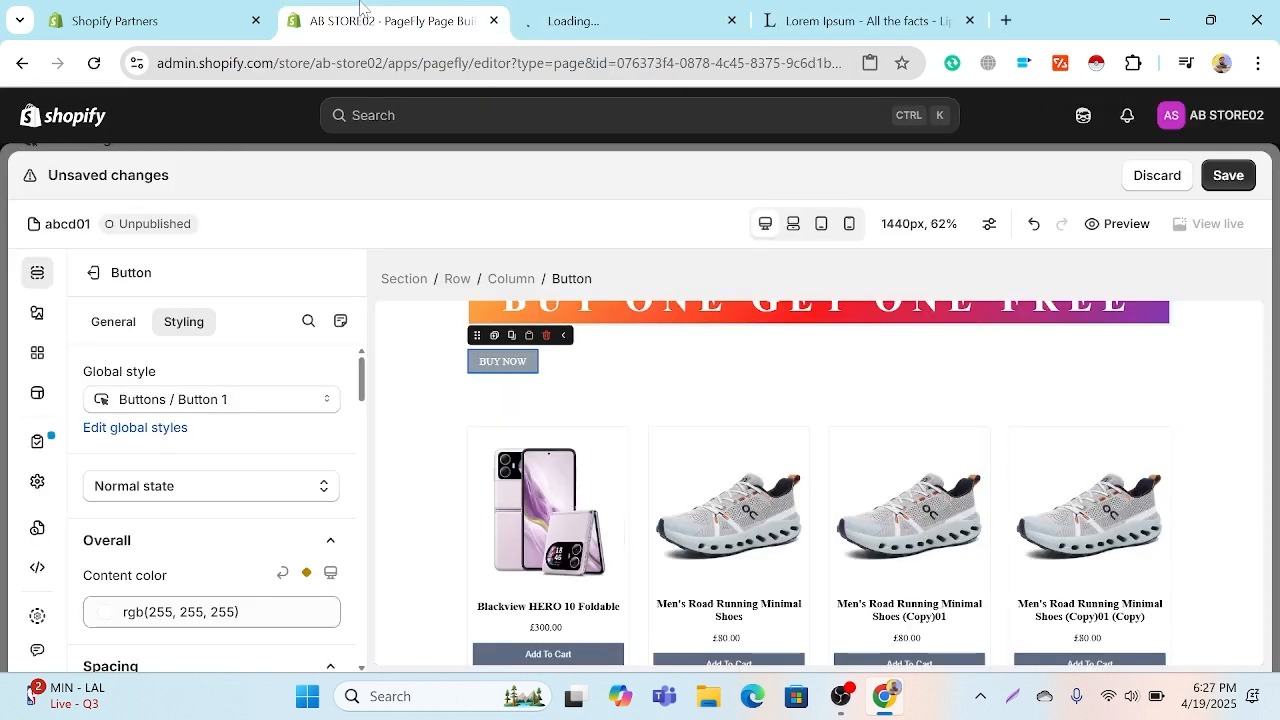
{"action": "left_click", "coordinate": [744, 24]}
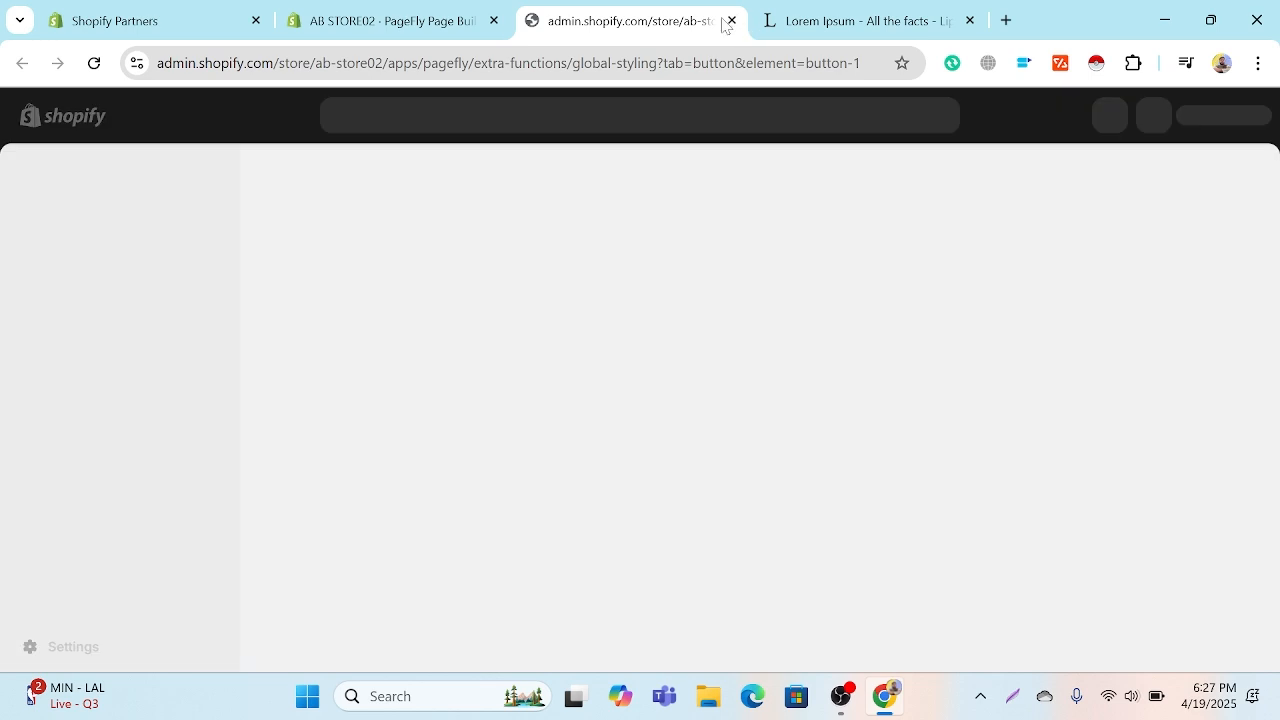
{"action": "left_click", "coordinate": [731, 20]}
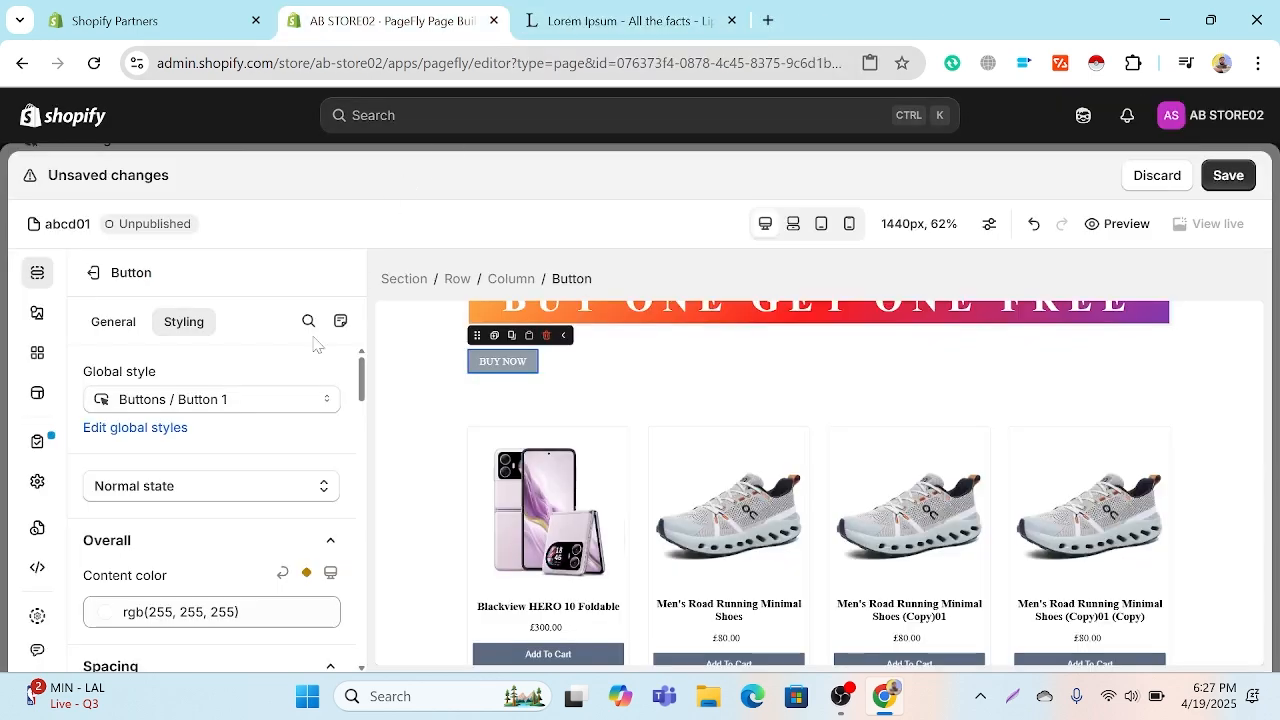
Step: Compare the global button styles and apply Button 6 to the BUY NOW button
{"action": "left_click", "coordinate": [284, 410]}
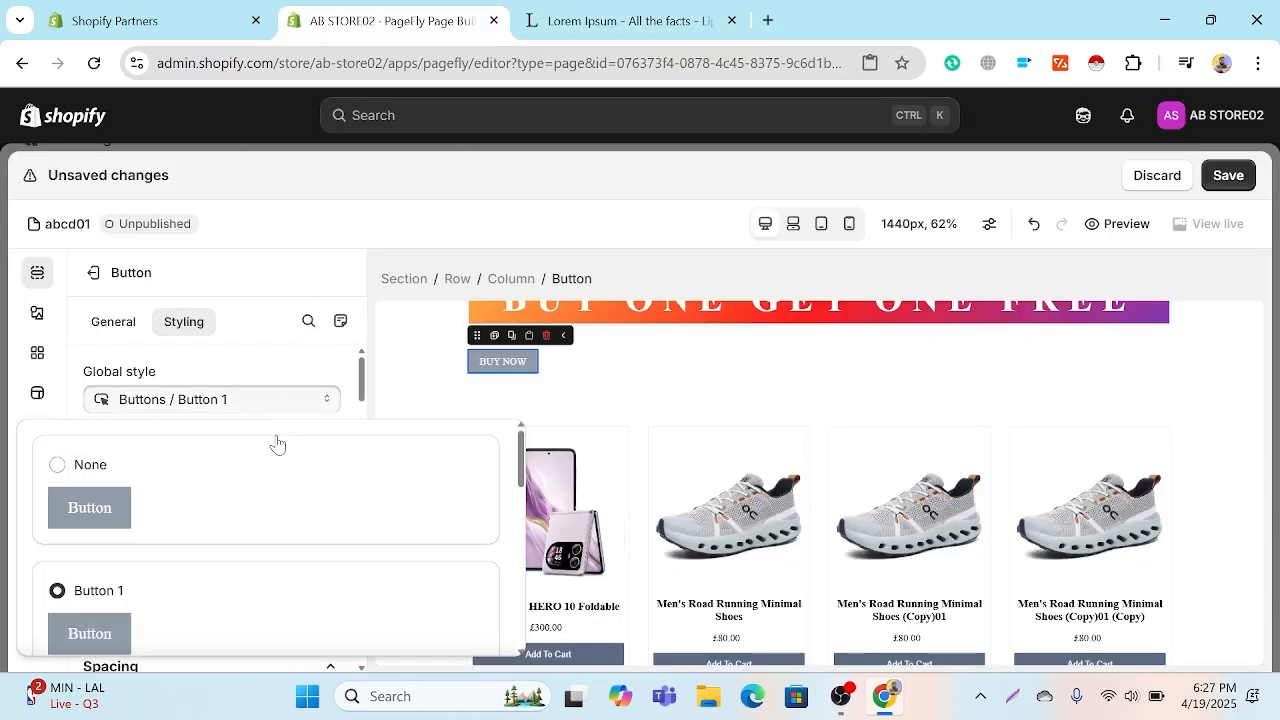
{"action": "scroll", "coordinate": [200, 508], "scroll_direction": "down", "scroll_amount": 2}
{"action": "scroll", "coordinate": [200, 508], "scroll_direction": "down", "scroll_amount": 3}
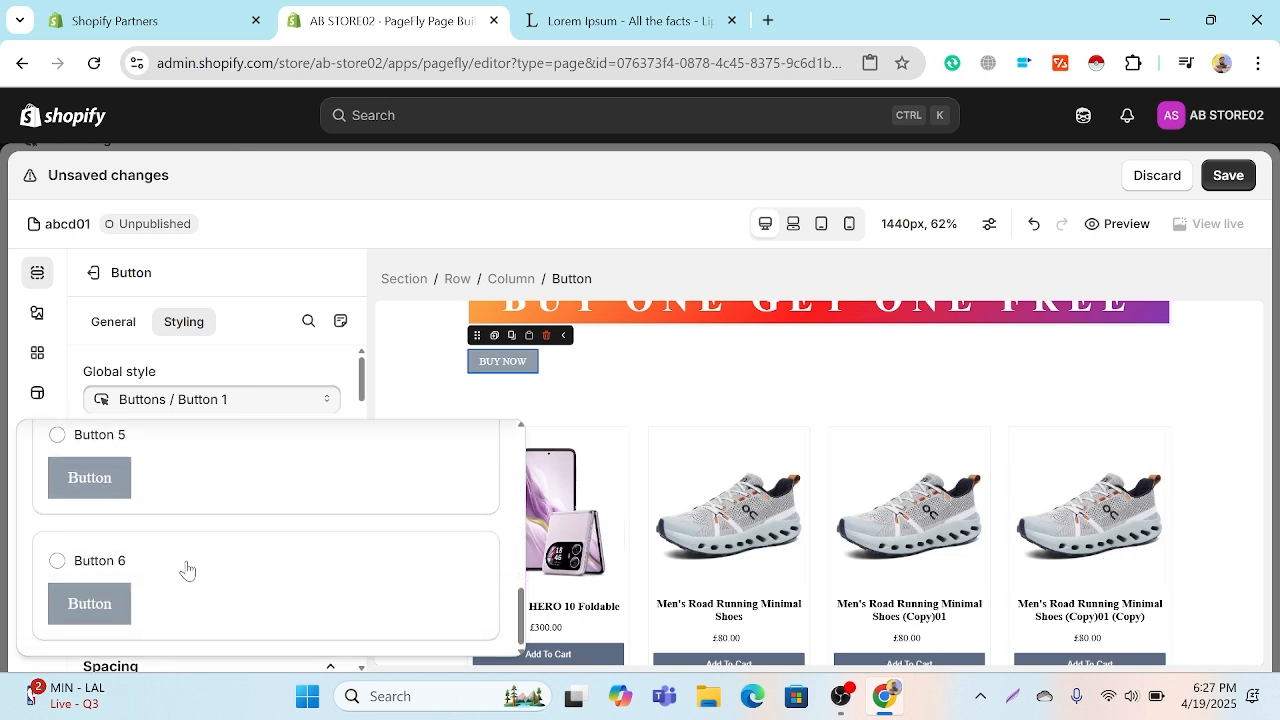
{"action": "left_click", "coordinate": [173, 460]}
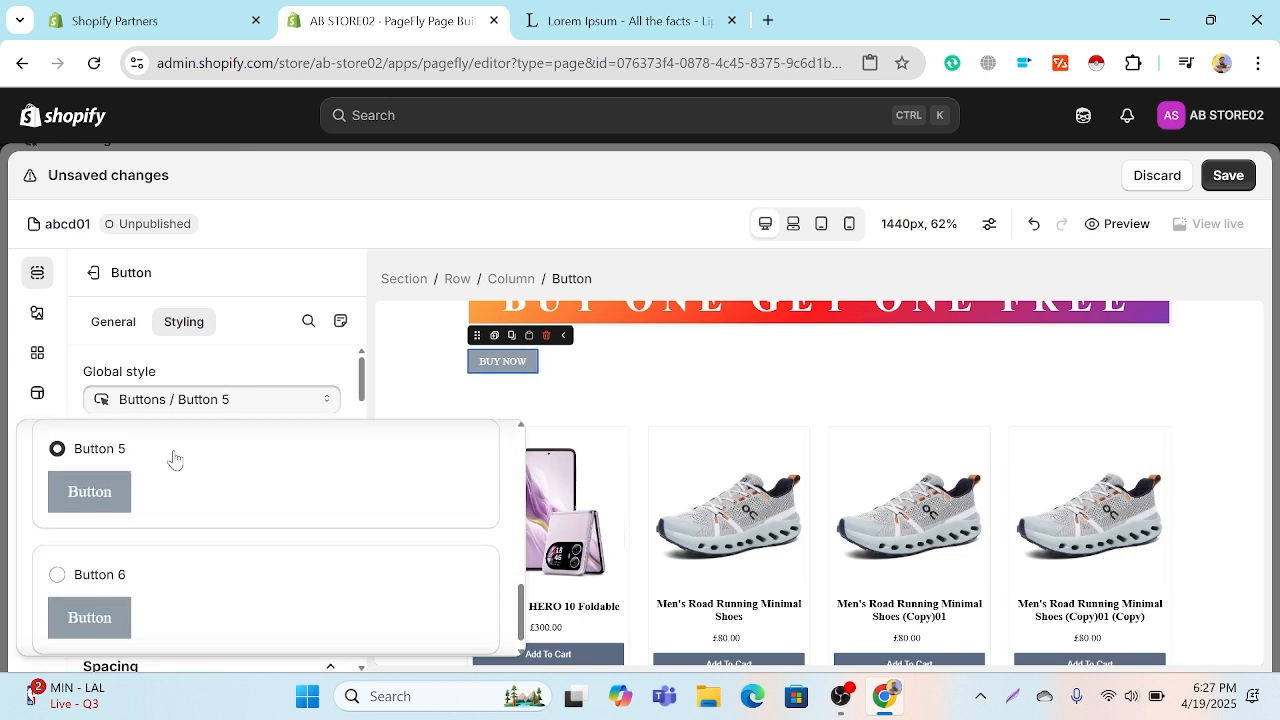
{"action": "left_click", "coordinate": [152, 597]}
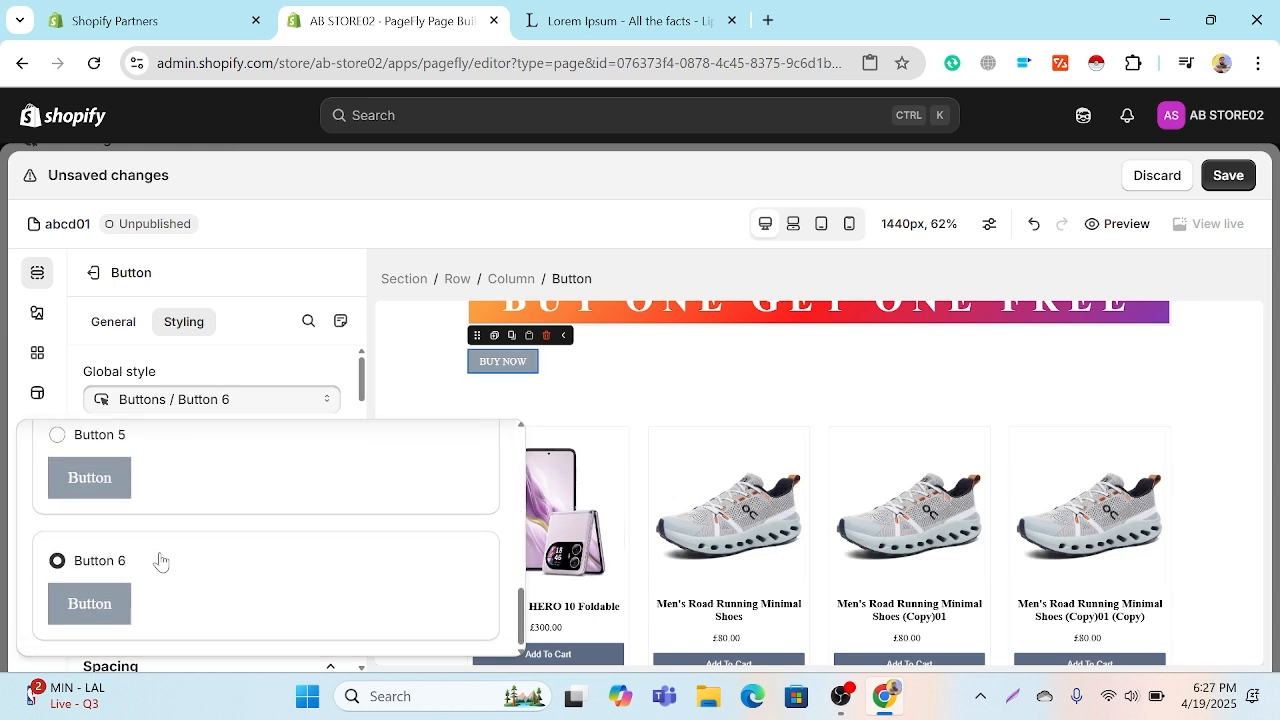
{"action": "left_click", "coordinate": [306, 372]}
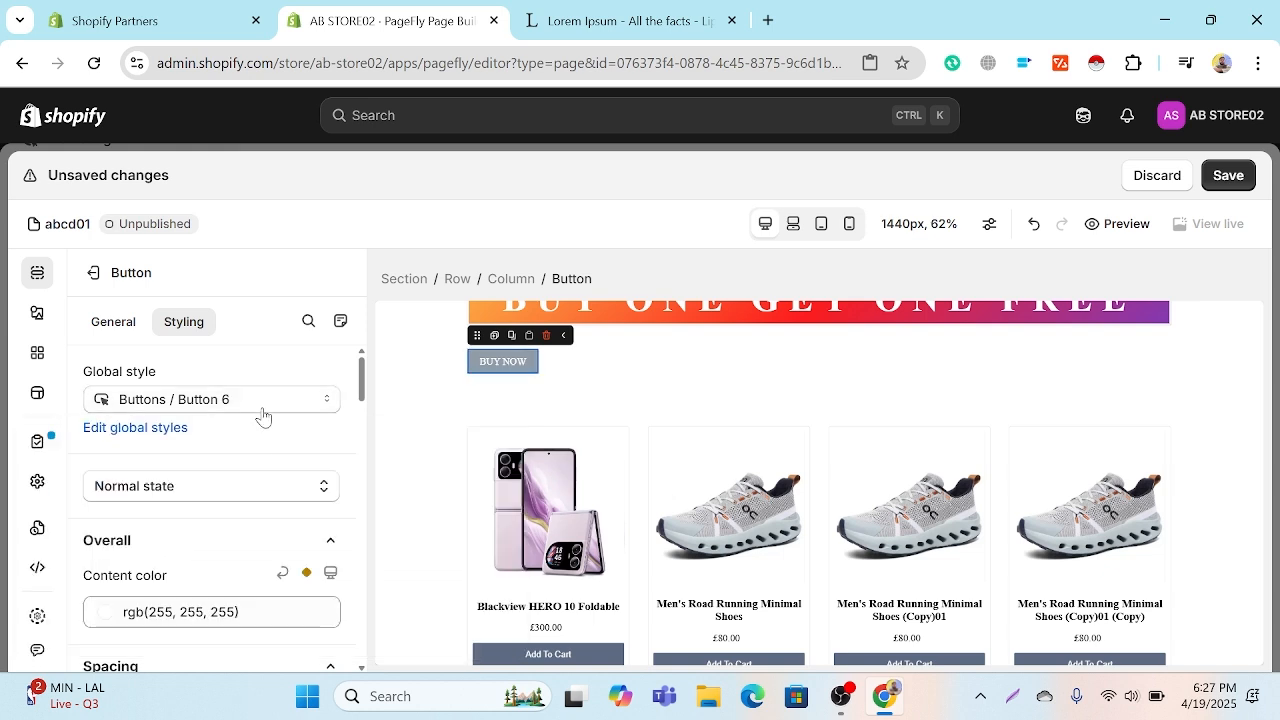
Step: Set the BUY NOW button's font size to 42 px and center its text
{"action": "scroll", "coordinate": [234, 524], "scroll_direction": "down", "scroll_amount": 1}
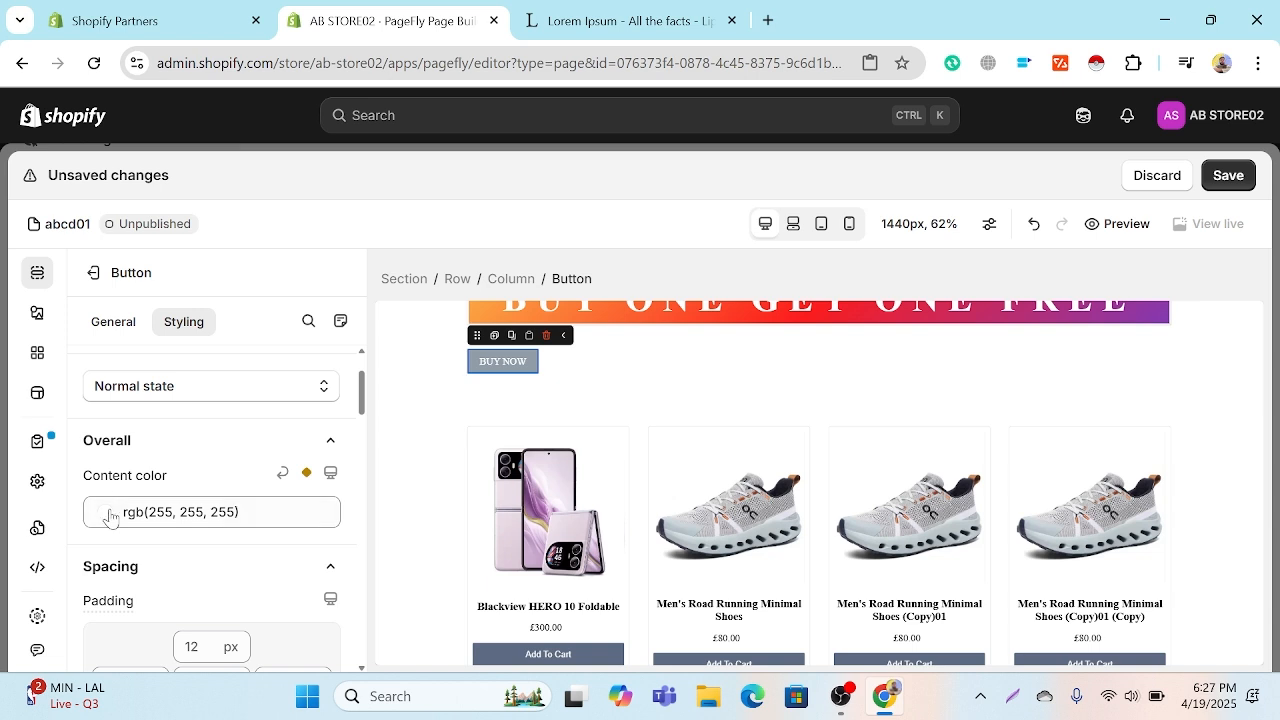
{"action": "scroll", "coordinate": [196, 577], "scroll_direction": "down", "scroll_amount": 2}
{"action": "scroll", "coordinate": [197, 572], "scroll_direction": "down", "scroll_amount": 3}
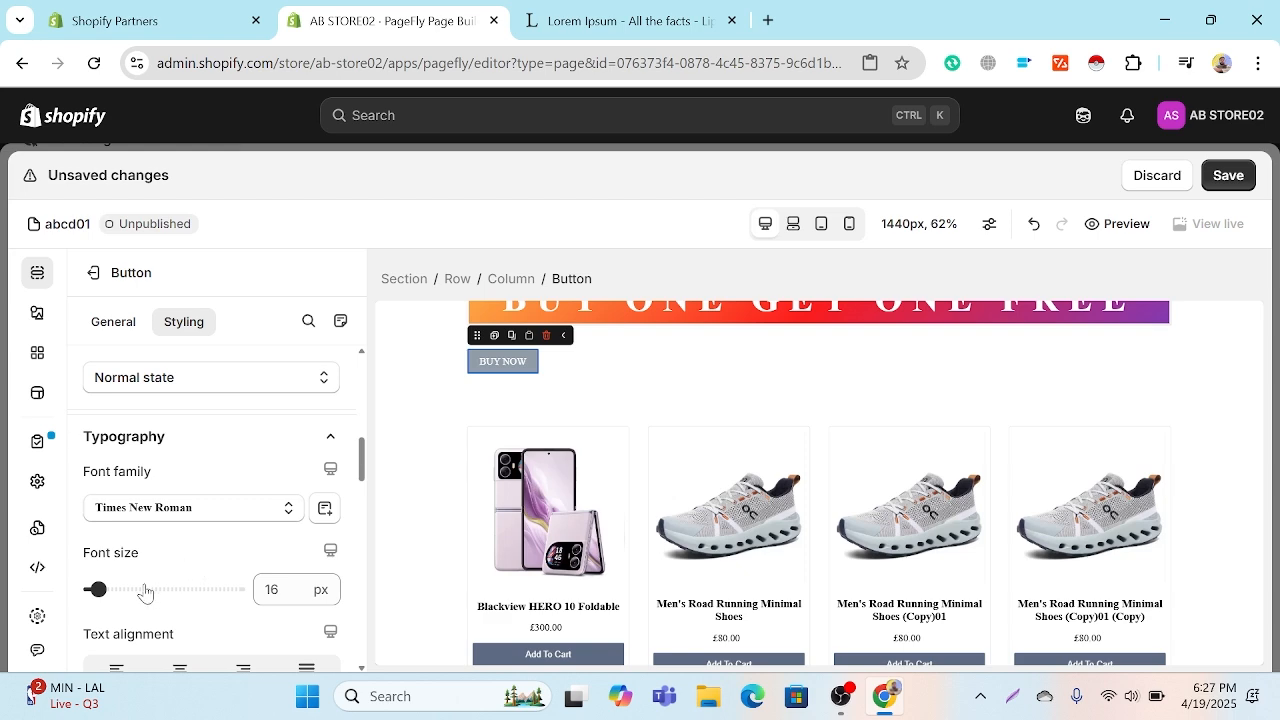
{"action": "left_click_drag", "start_coordinate": [97, 589], "coordinate": [123, 589]}
{"action": "scroll", "coordinate": [180, 568], "scroll_direction": "down", "scroll_amount": 1}
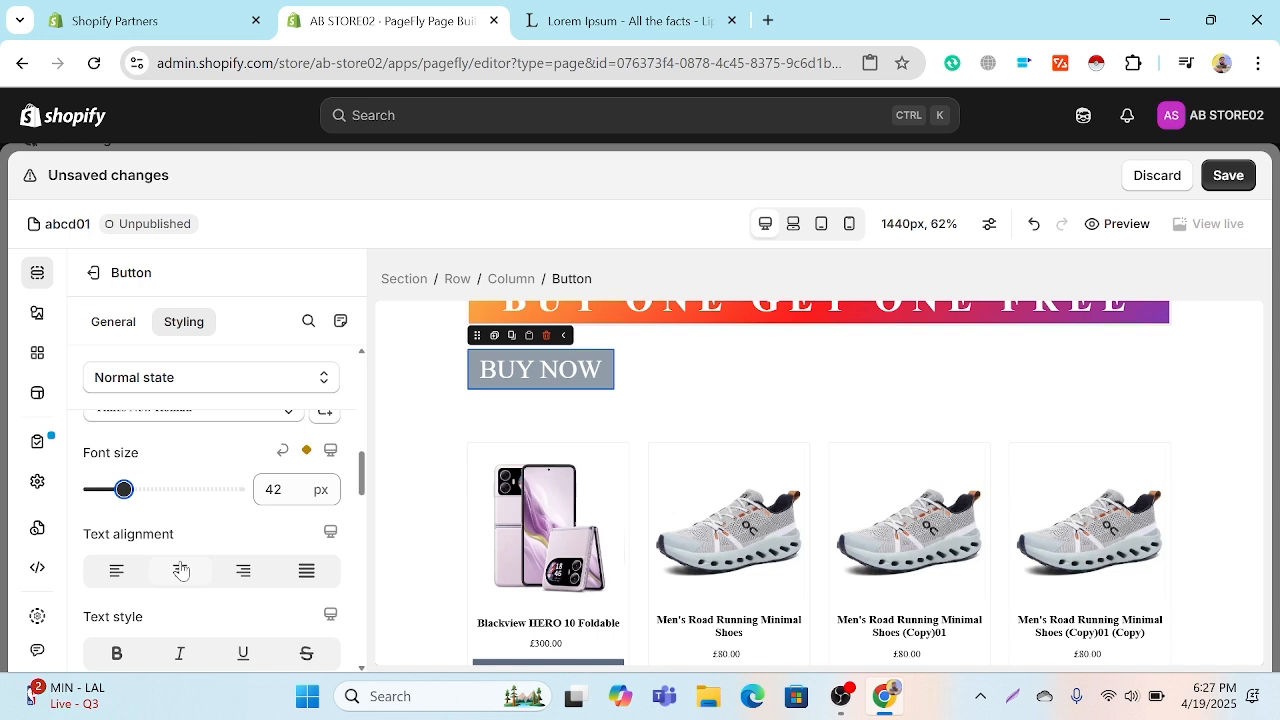
{"action": "scroll", "coordinate": [180, 568], "scroll_direction": "down", "scroll_amount": 1}
{"action": "left_click", "coordinate": [190, 482]}
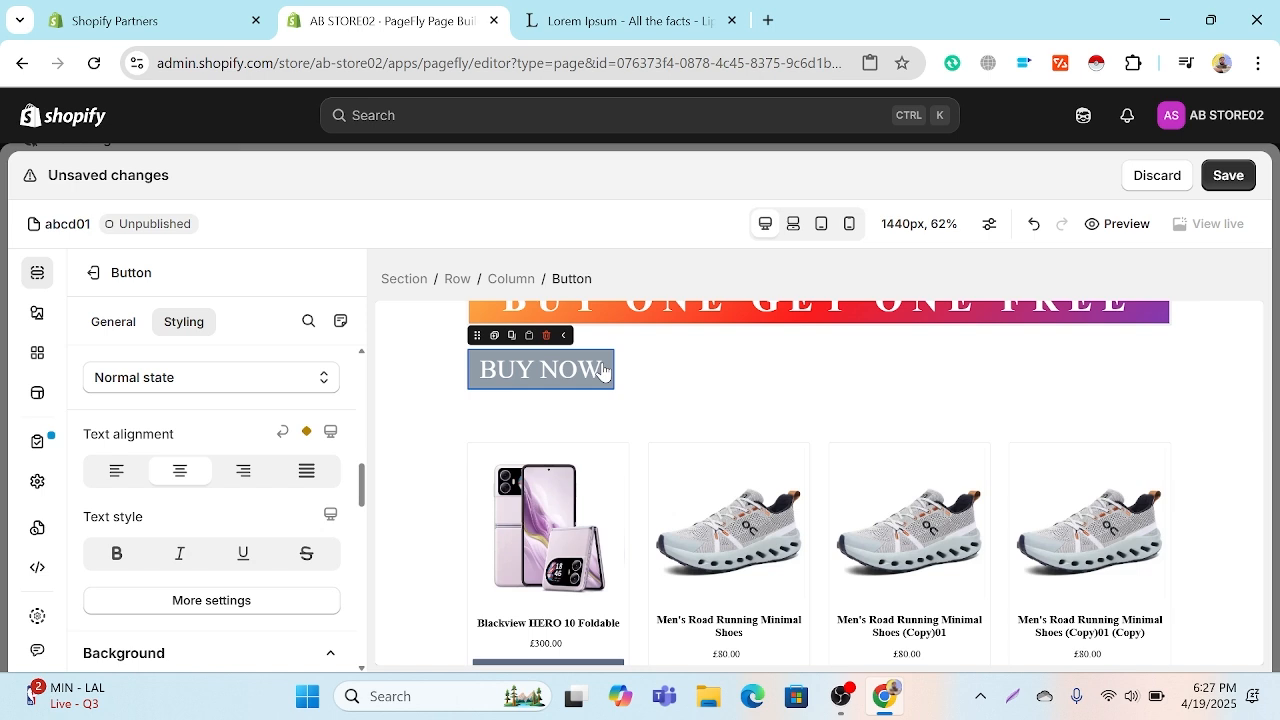
Step: Try a left padding of 100 px on the column holding the heading and button, and clear it again
{"action": "left_click", "coordinate": [658, 372]}
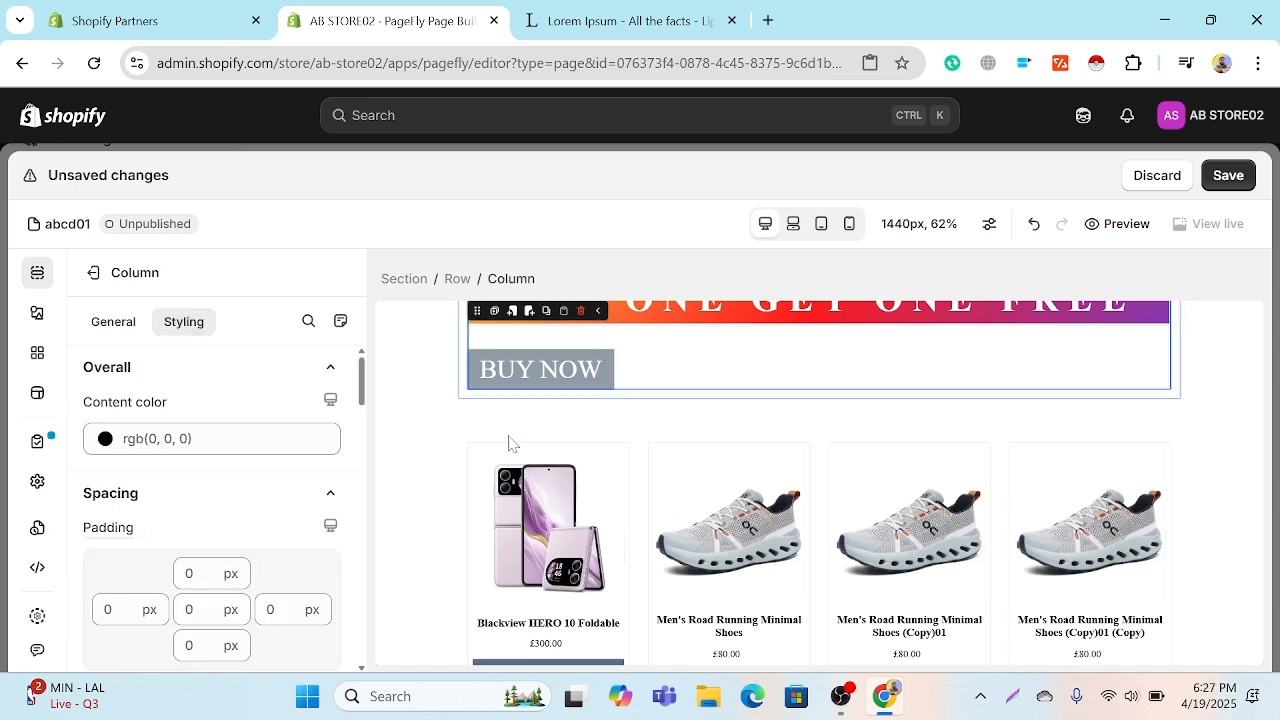
{"action": "left_click", "coordinate": [107, 610]}
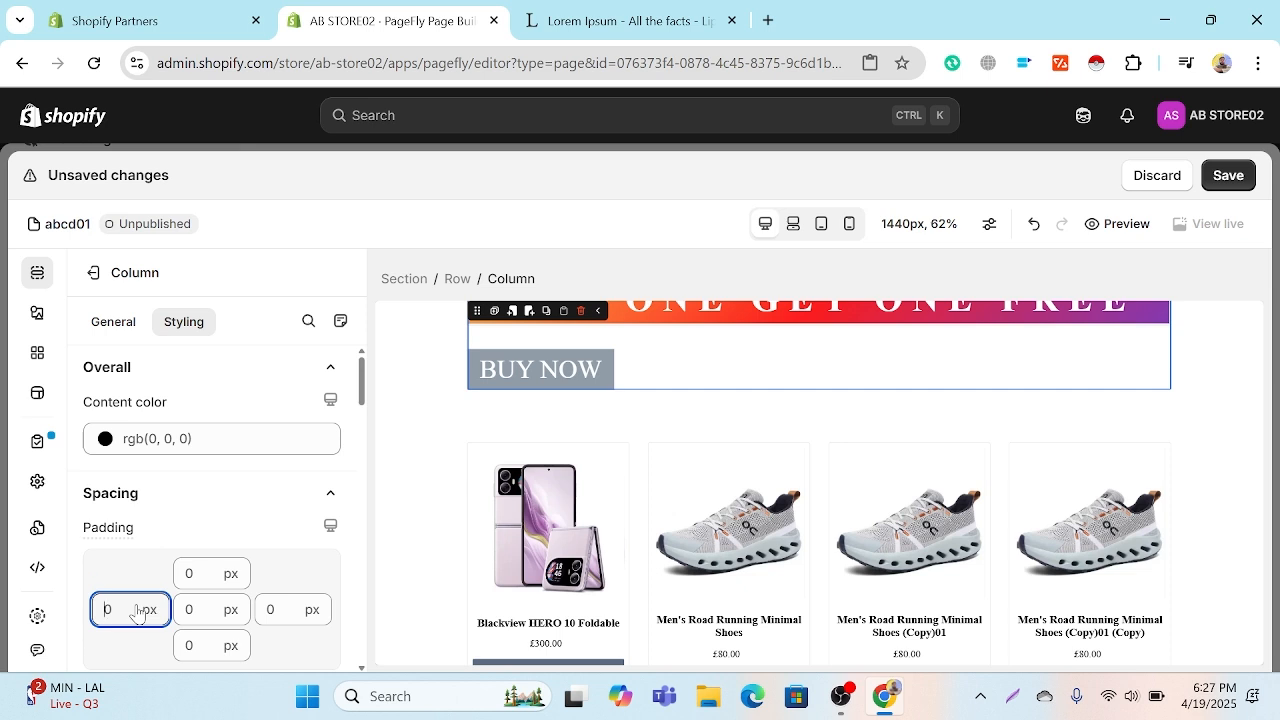
{"action": "type", "text": "1"}
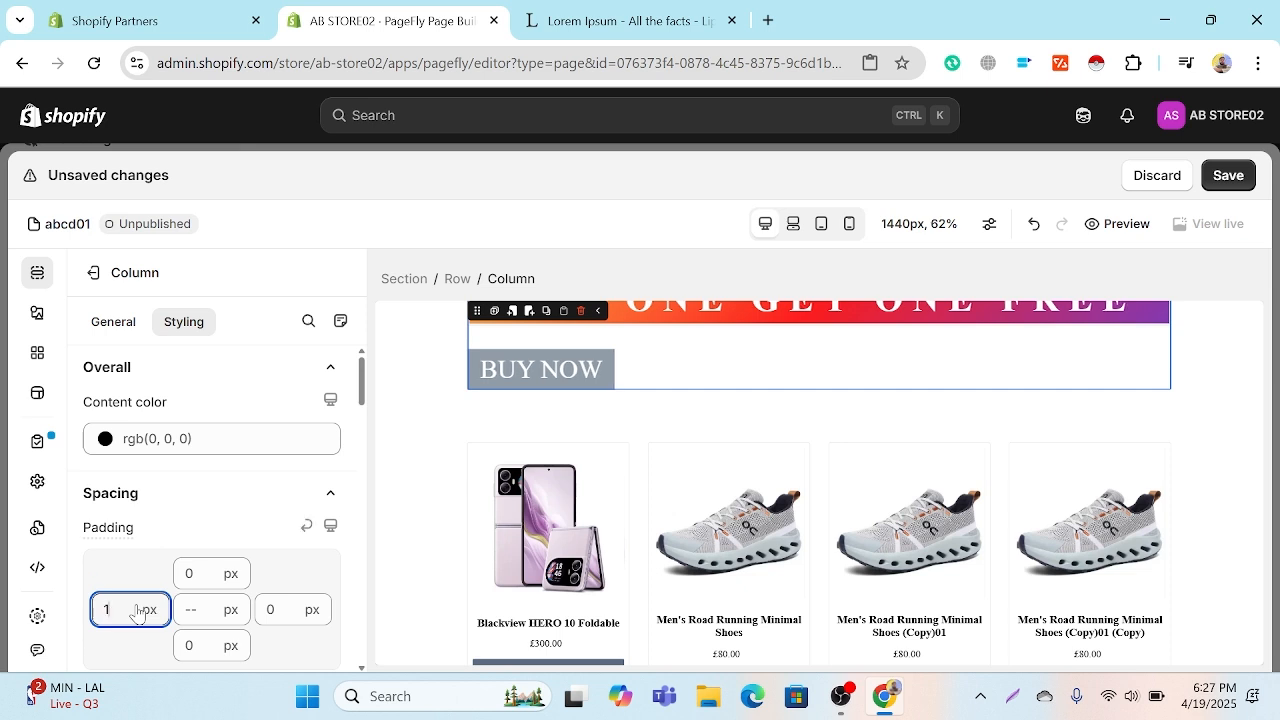
{"action": "type", "text": "00"}
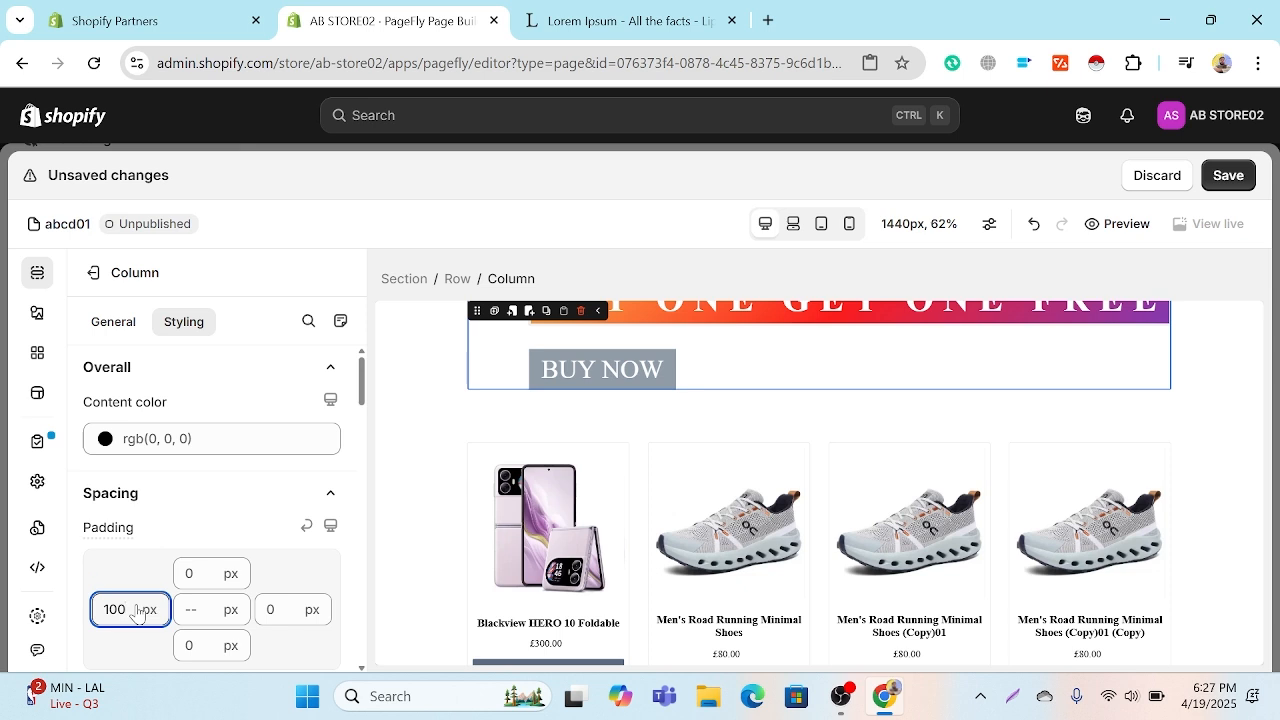
{"action": "key", "text": "BackSpace"}
{"action": "key", "text": "BackSpace"}
{"action": "key", "text": "BackSpace"}
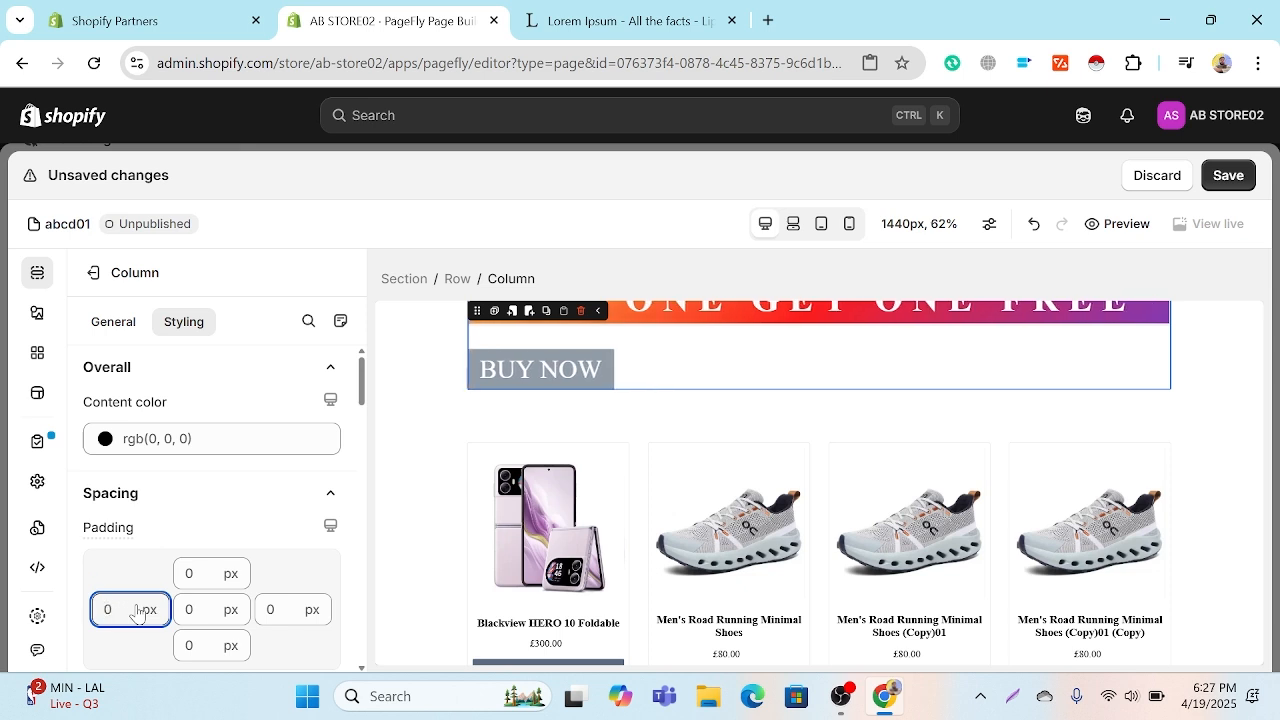
Step: Try left paddings of 500 px and 250 px on the same column, clearing each value again
{"action": "type", "text": "500"}
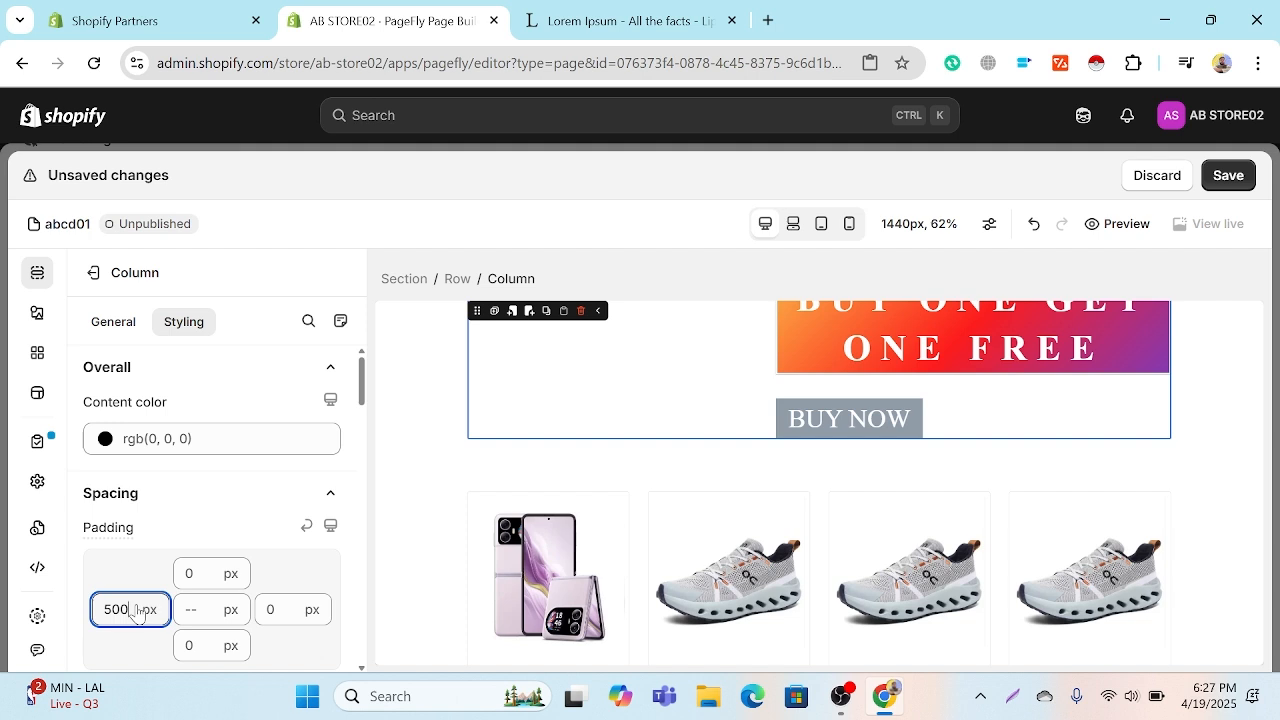
{"action": "key", "text": "BackSpace"}
{"action": "key", "text": "BackSpace"}
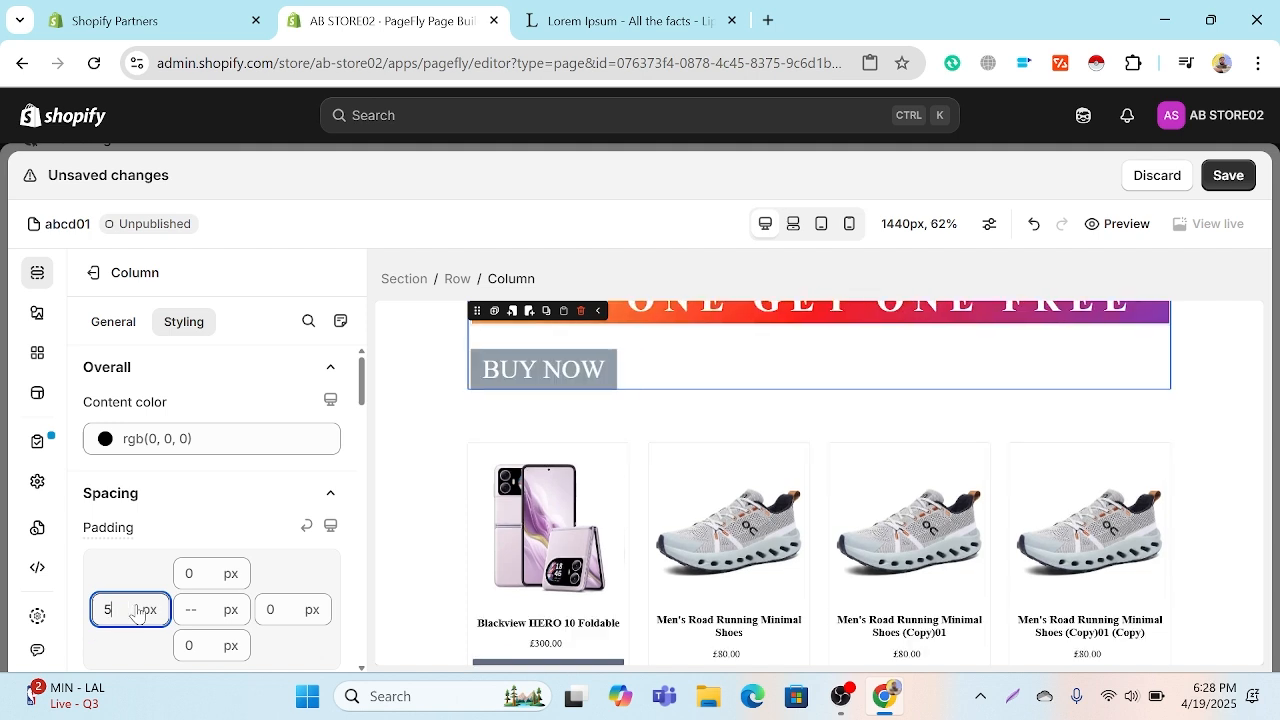
{"action": "key", "text": "BackSpace"}
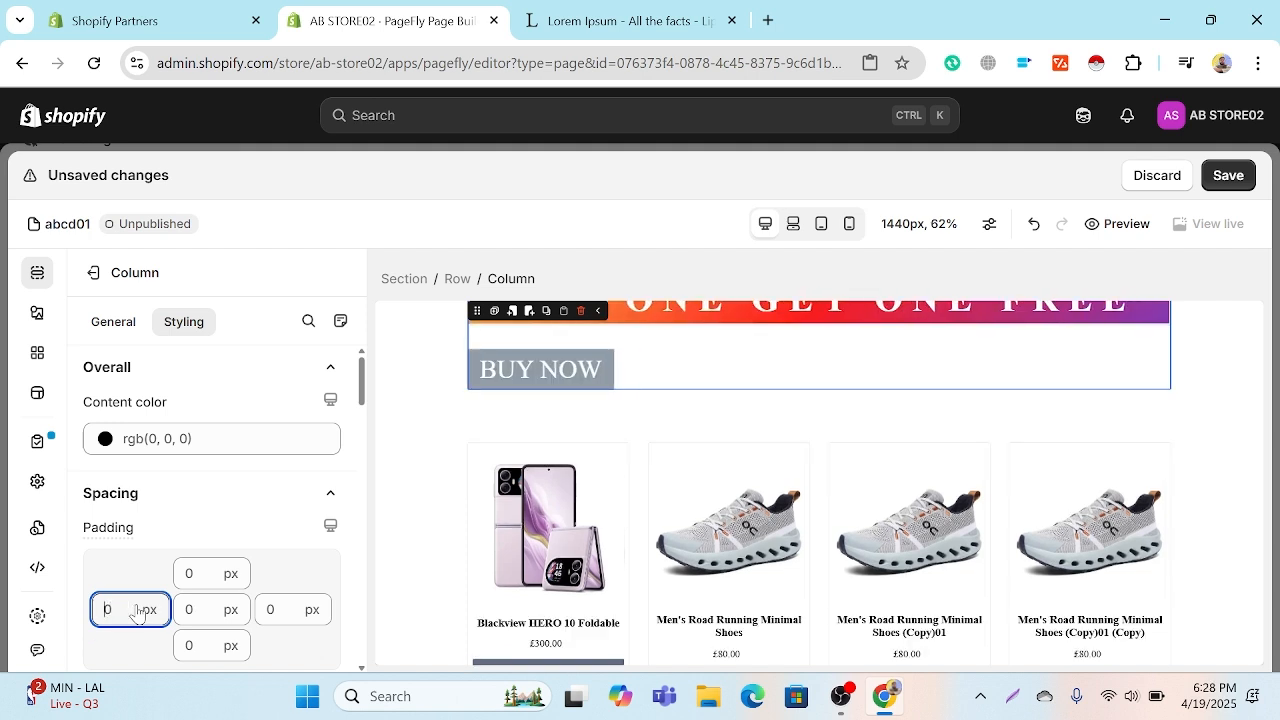
{"action": "type", "text": "250"}
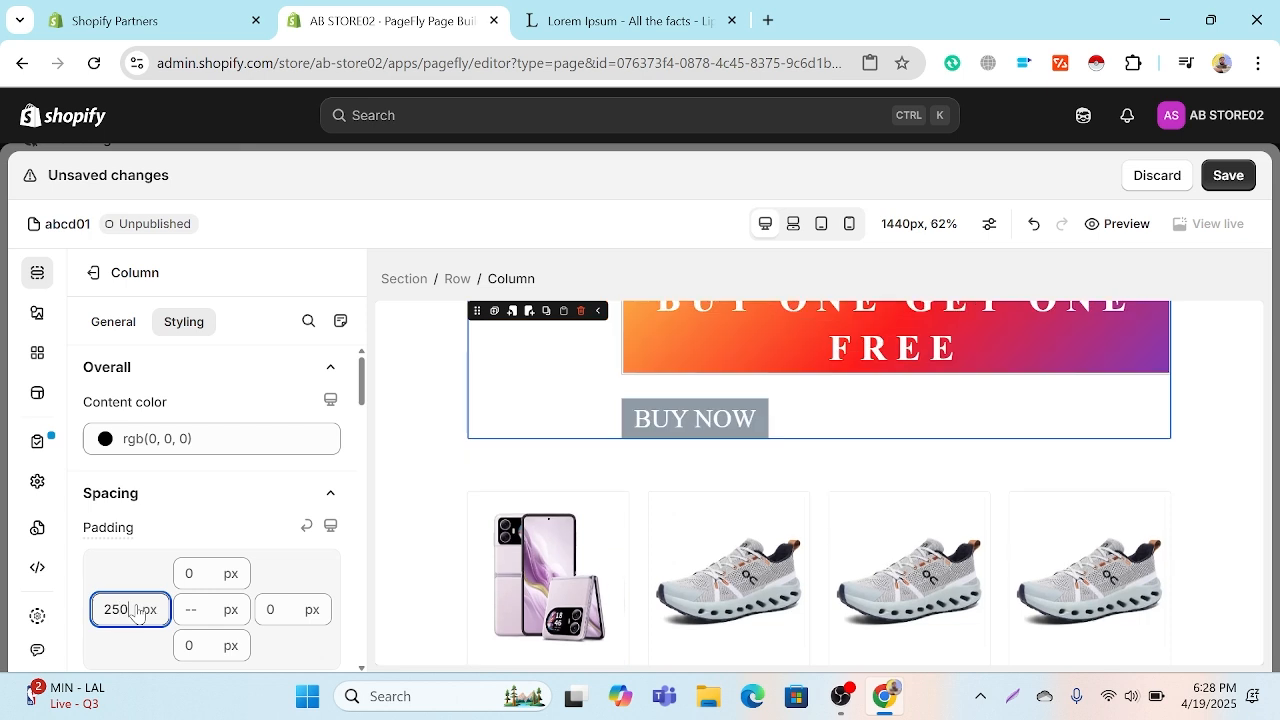
{"action": "key", "text": "BackSpace"}
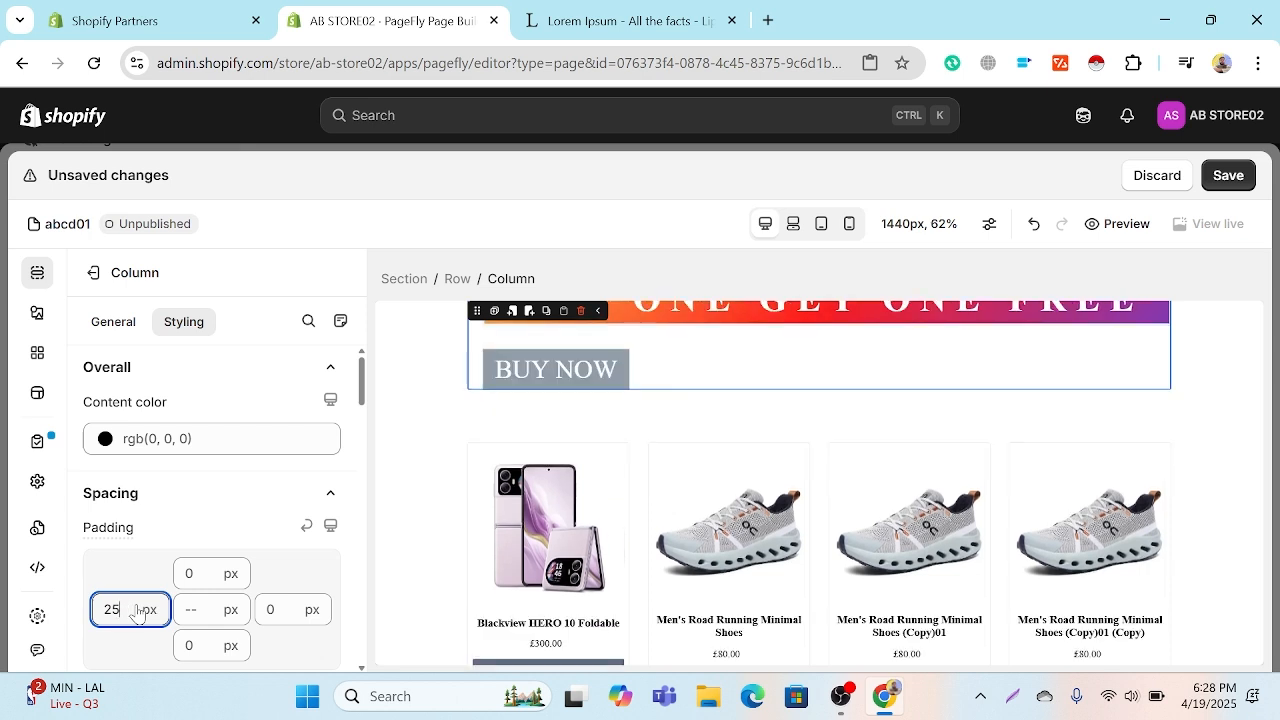
{"action": "key", "text": "BackSpace"}
{"action": "key", "text": "BackSpace"}
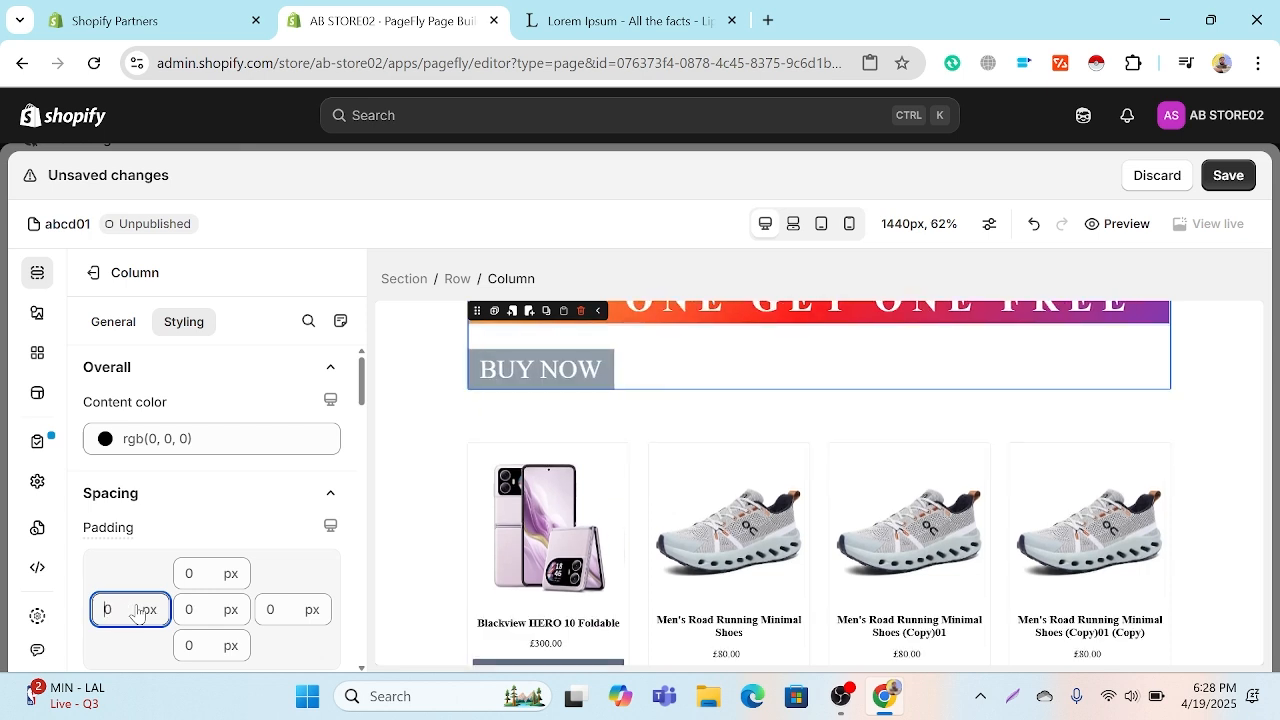
Step: Look through the column's margin and typography settings and reselect the BUY NOW button
{"action": "scroll", "coordinate": [136, 608], "scroll_direction": "down", "scroll_amount": 3}
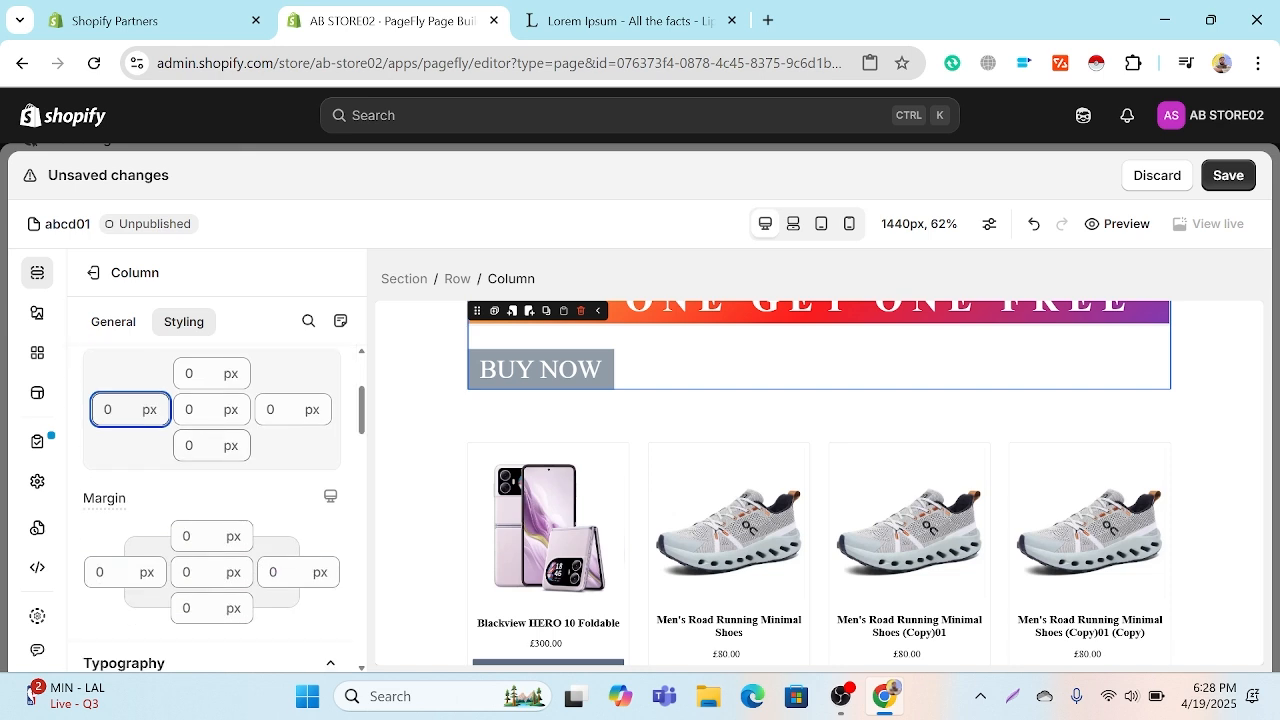
{"action": "scroll", "coordinate": [202, 459], "scroll_direction": "down", "scroll_amount": 7}
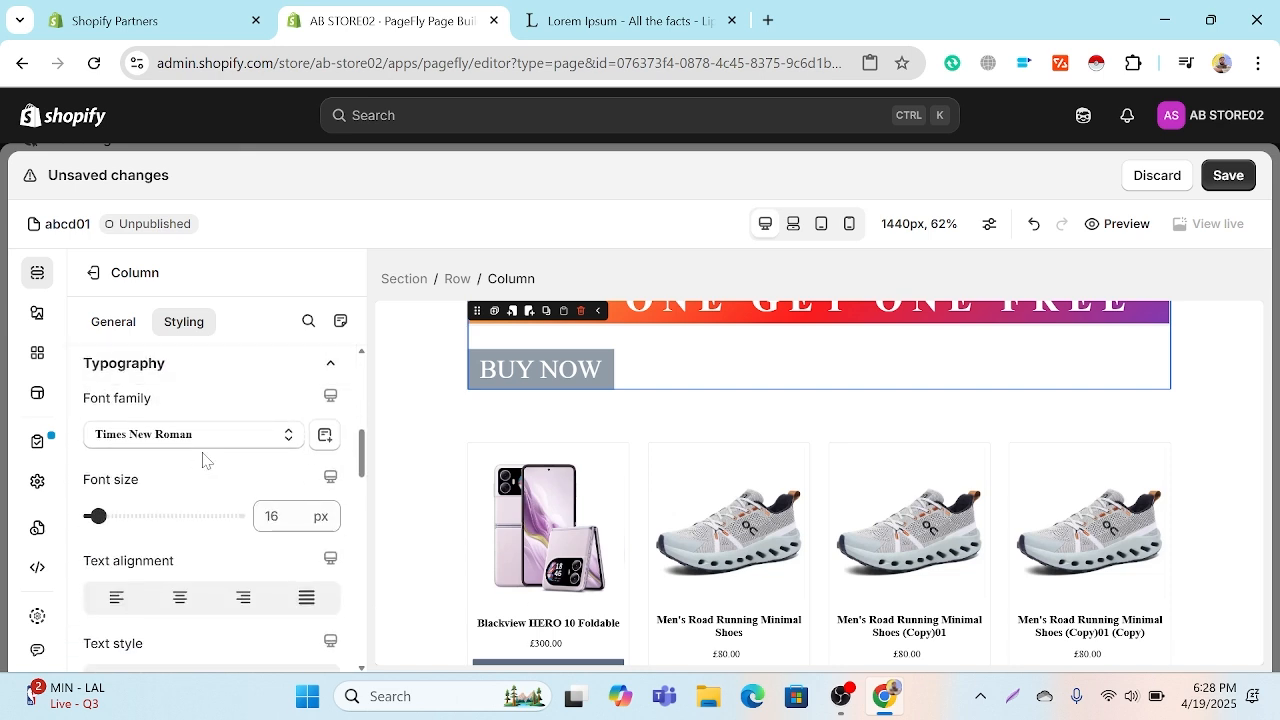
{"action": "scroll", "coordinate": [200, 457], "scroll_direction": "up", "scroll_amount": 2}
{"action": "scroll", "coordinate": [834, 337], "scroll_direction": "up", "scroll_amount": 1}
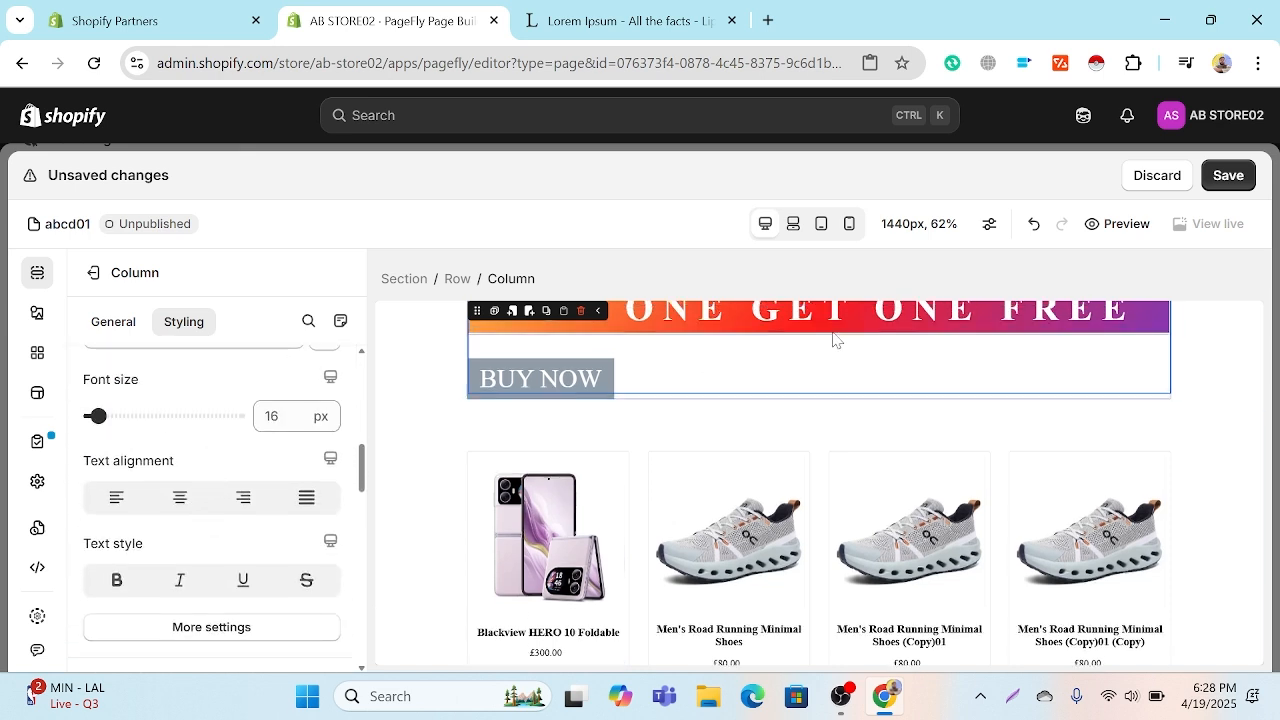
{"action": "left_click", "coordinate": [601, 441]}
{"action": "left_click", "coordinate": [645, 436]}
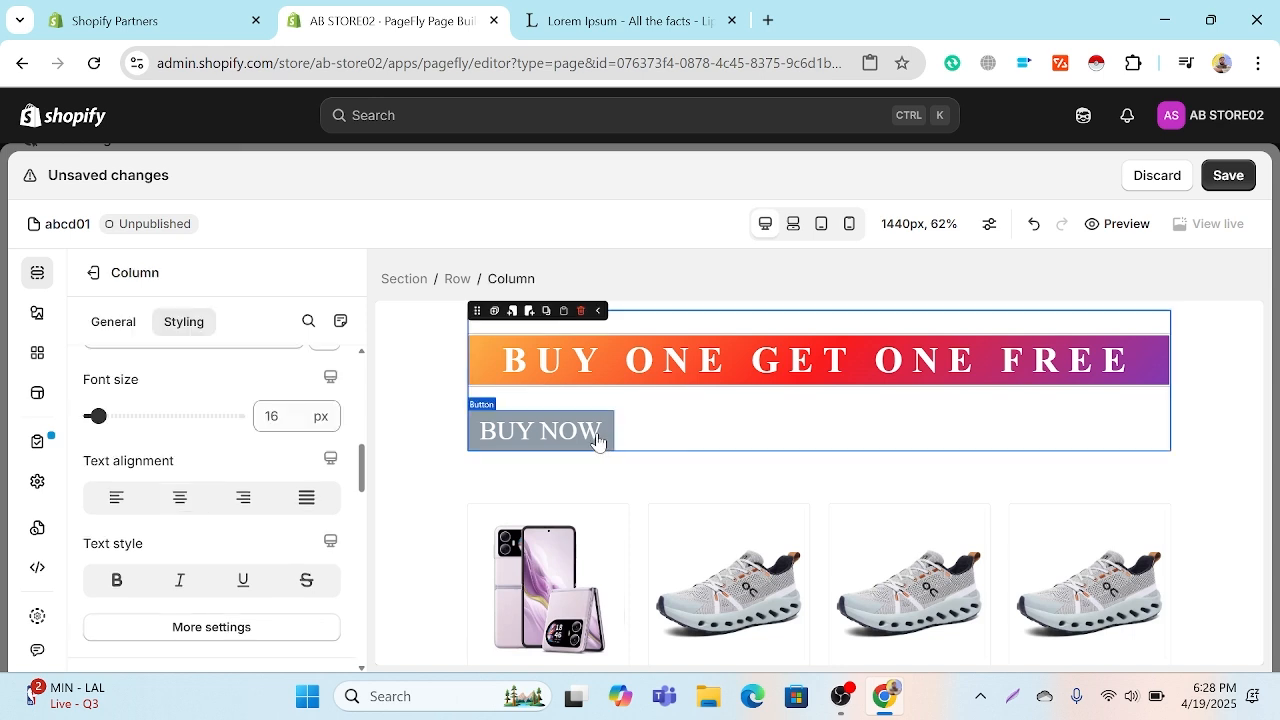
{"action": "left_click", "coordinate": [603, 440]}
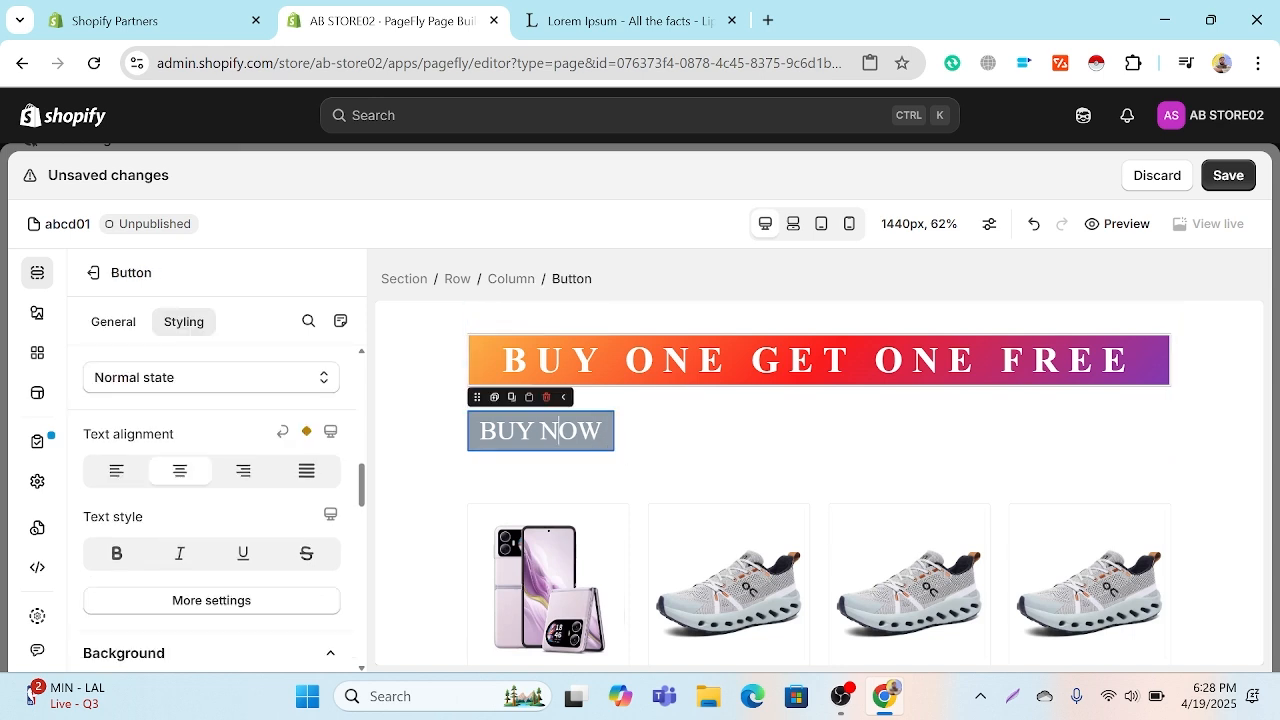
Step: Examine the page content outline of the heading's section and the actions offered for its Button element
{"action": "left_click", "coordinate": [403, 377]}
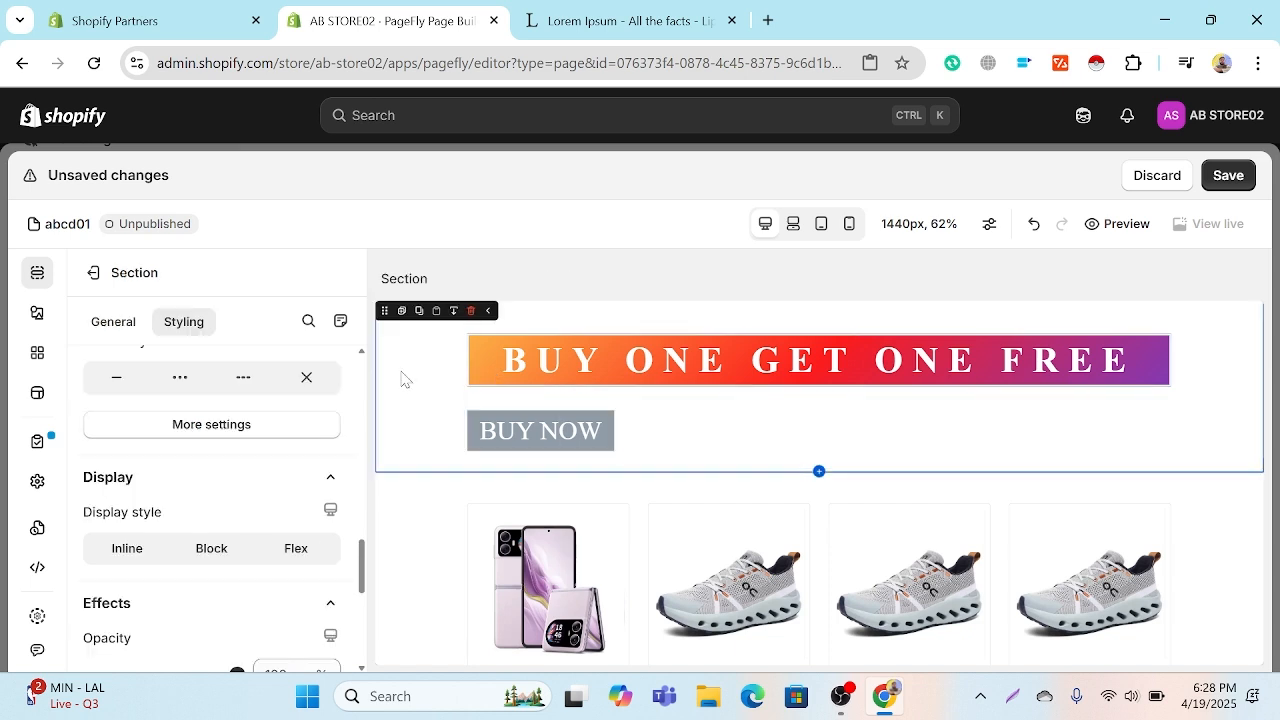
{"action": "left_click", "coordinate": [37, 312]}
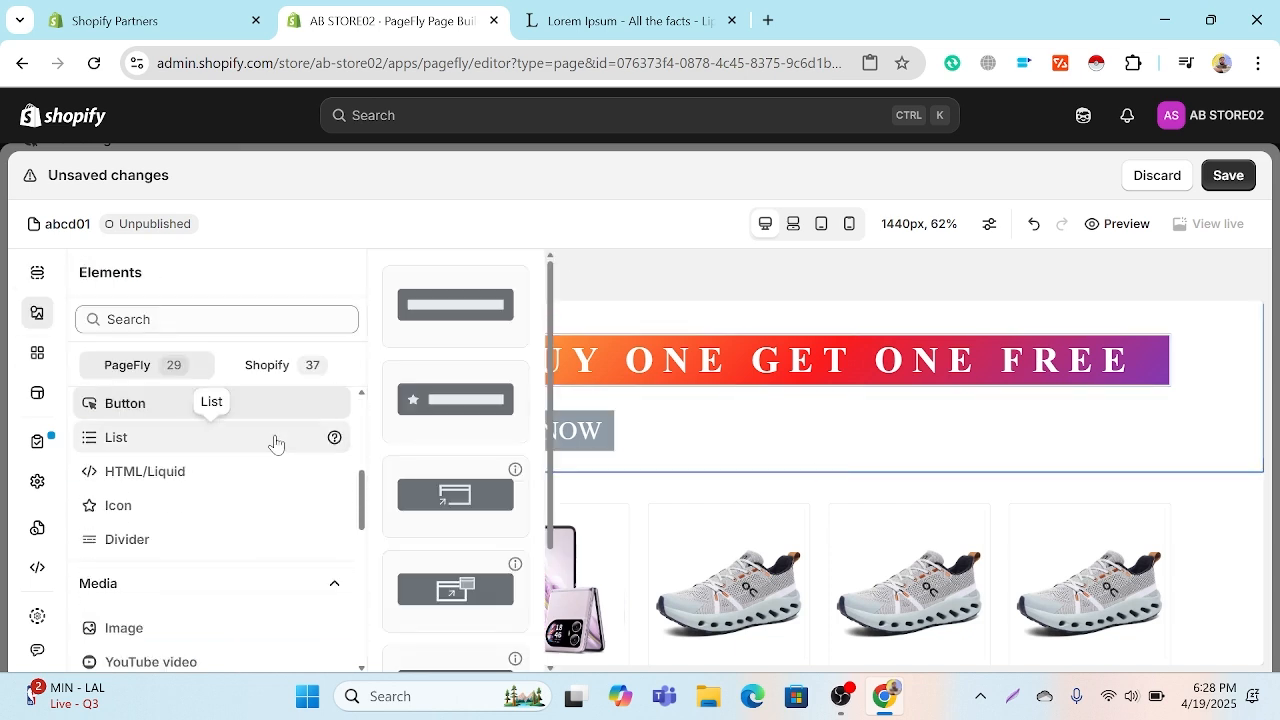
{"action": "left_click", "coordinate": [37, 272]}
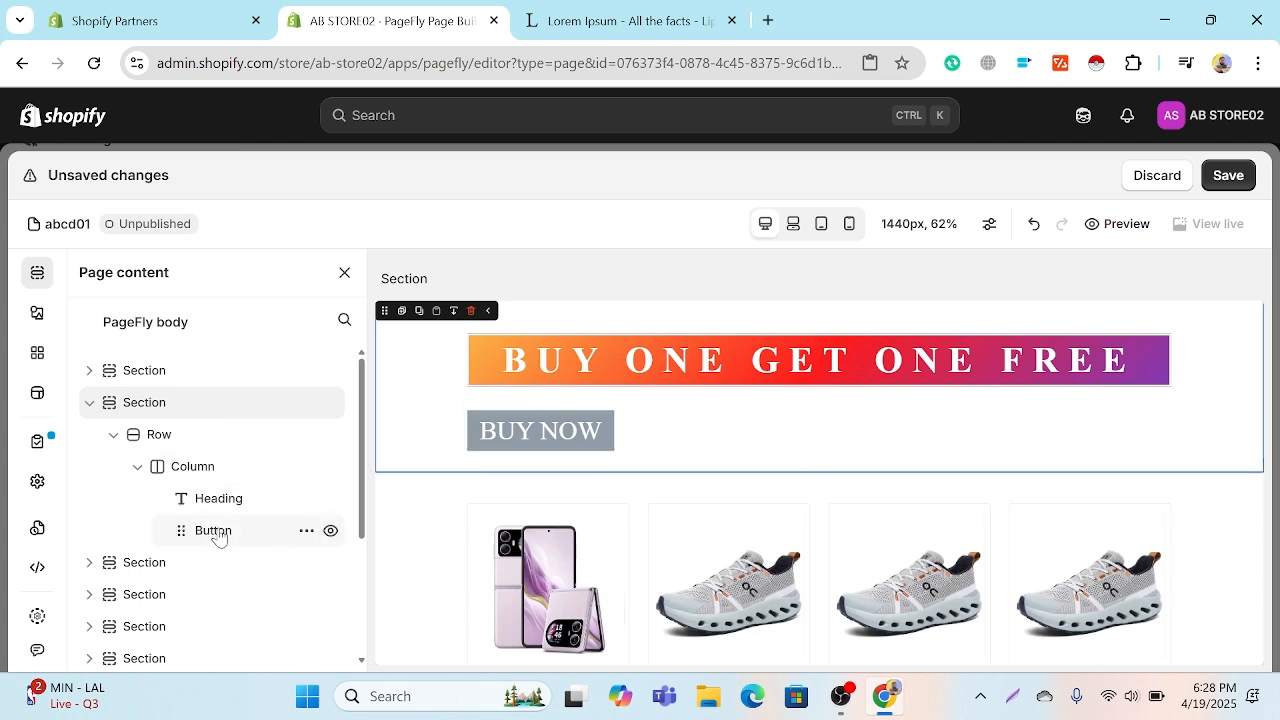
{"action": "left_click_drag", "start_coordinate": [218, 537], "coordinate": [38, 550]}
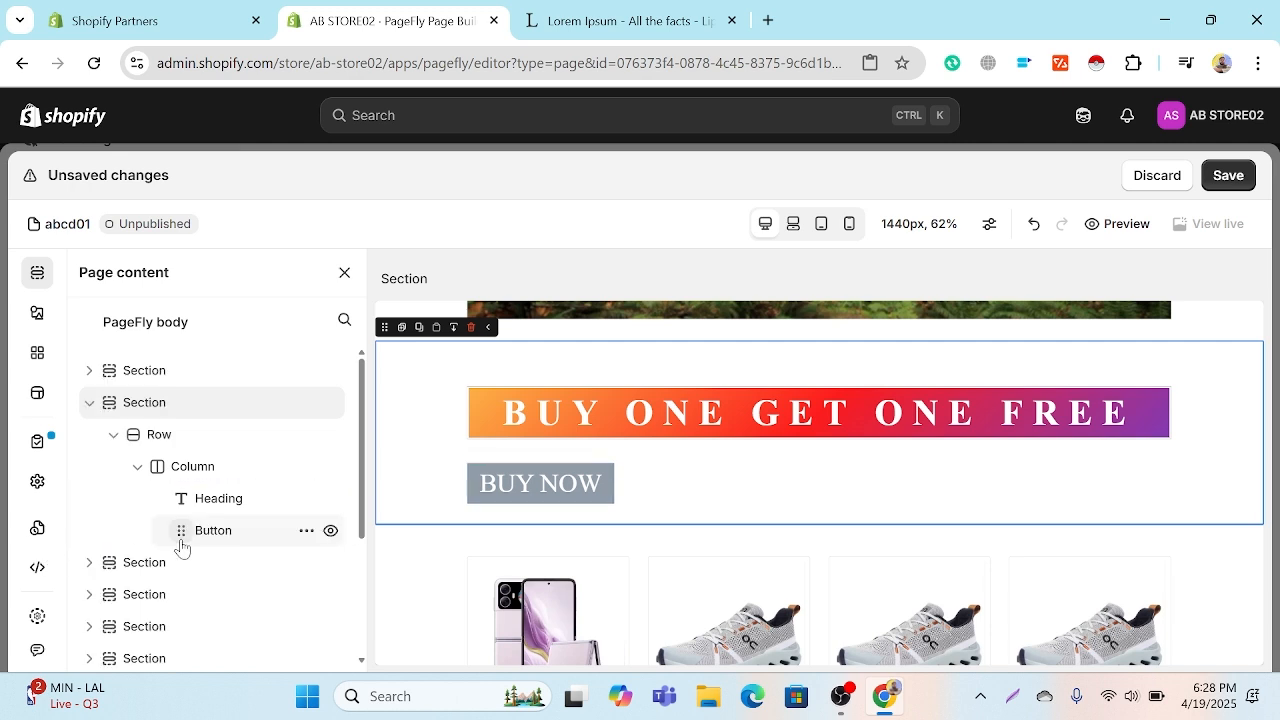
{"action": "left_click", "coordinate": [306, 531]}
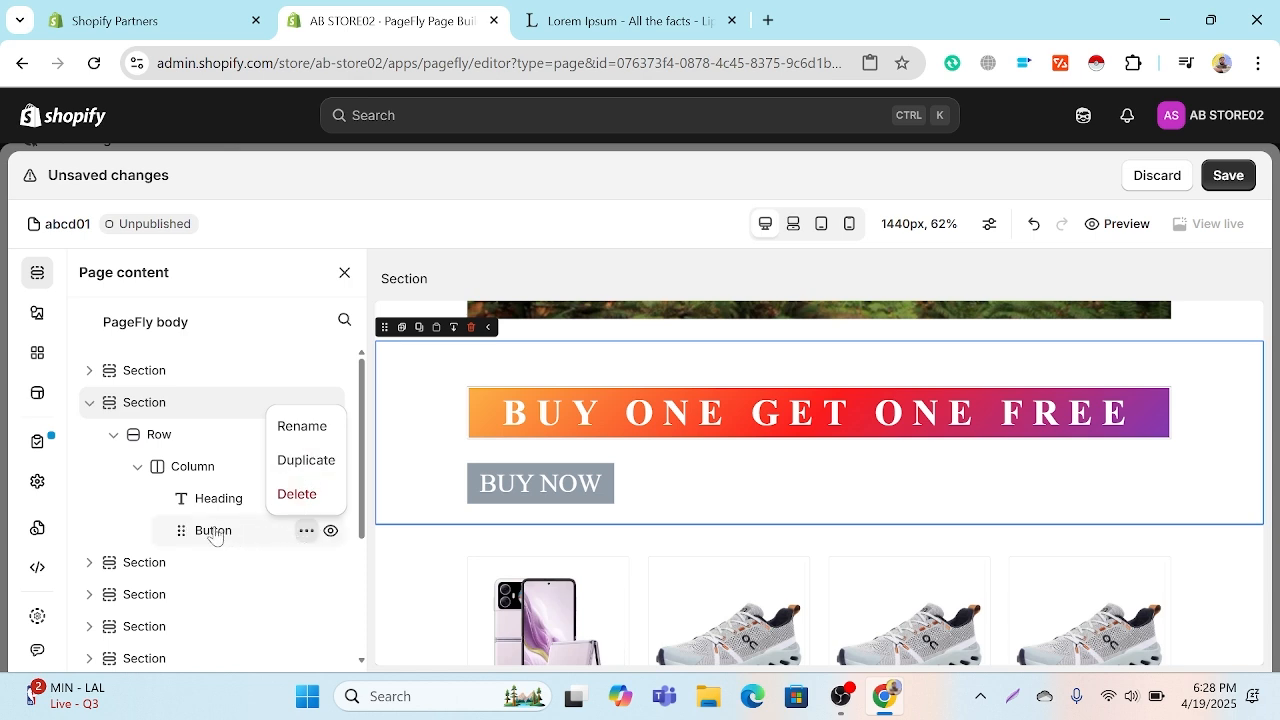
{"action": "left_click", "coordinate": [306, 531]}
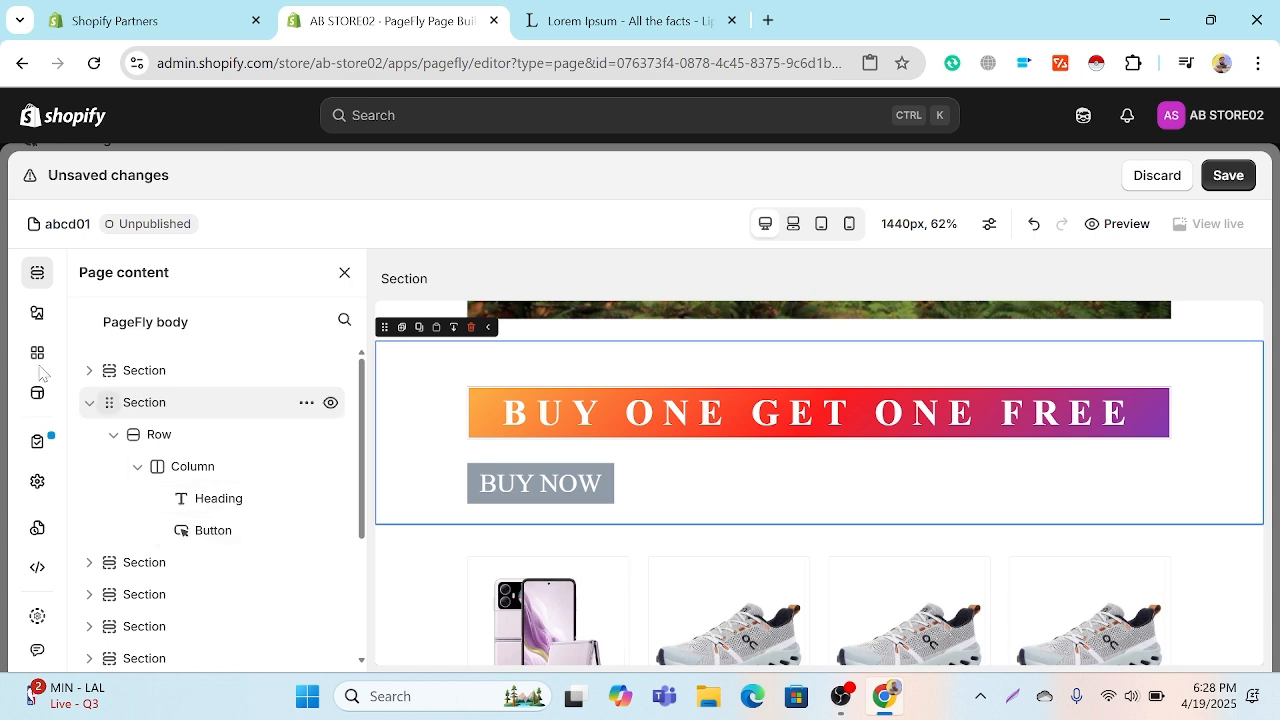
Step: Set the BUY NOW button's background color to red, rgb(231, 12, 12)
{"action": "left_click", "coordinate": [557, 498]}
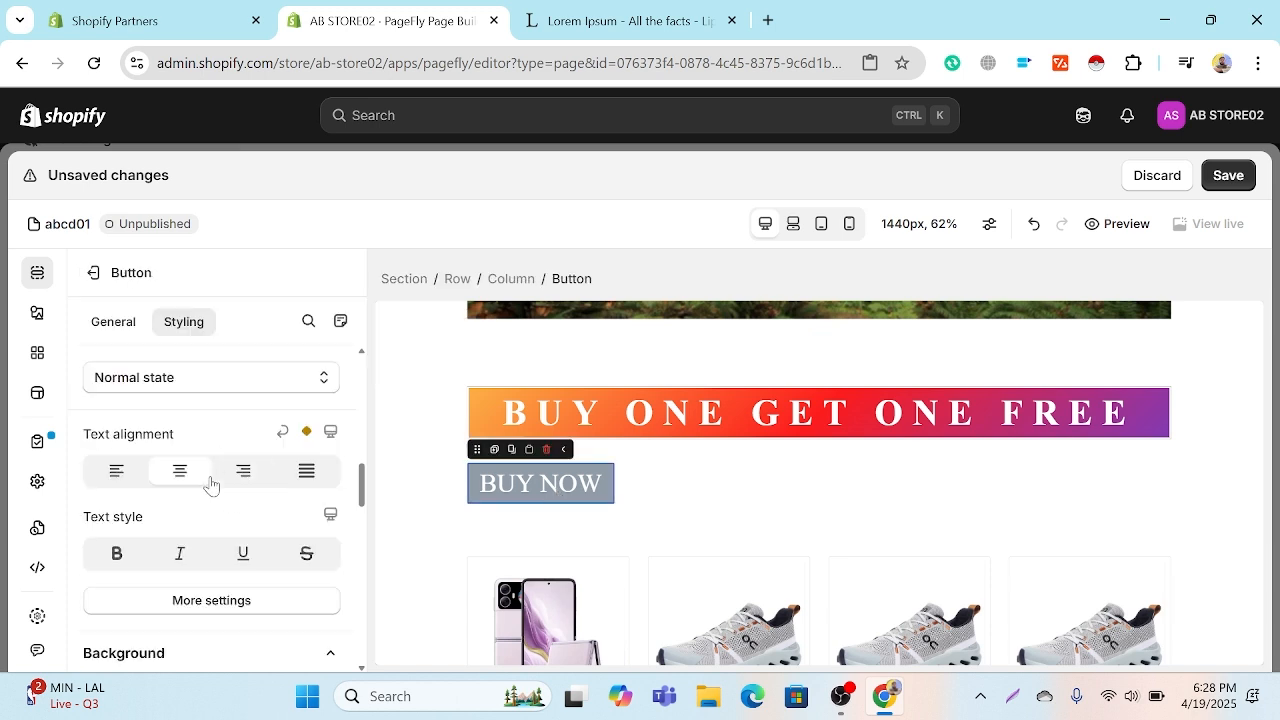
{"action": "scroll", "coordinate": [210, 485], "scroll_direction": "down", "scroll_amount": 5}
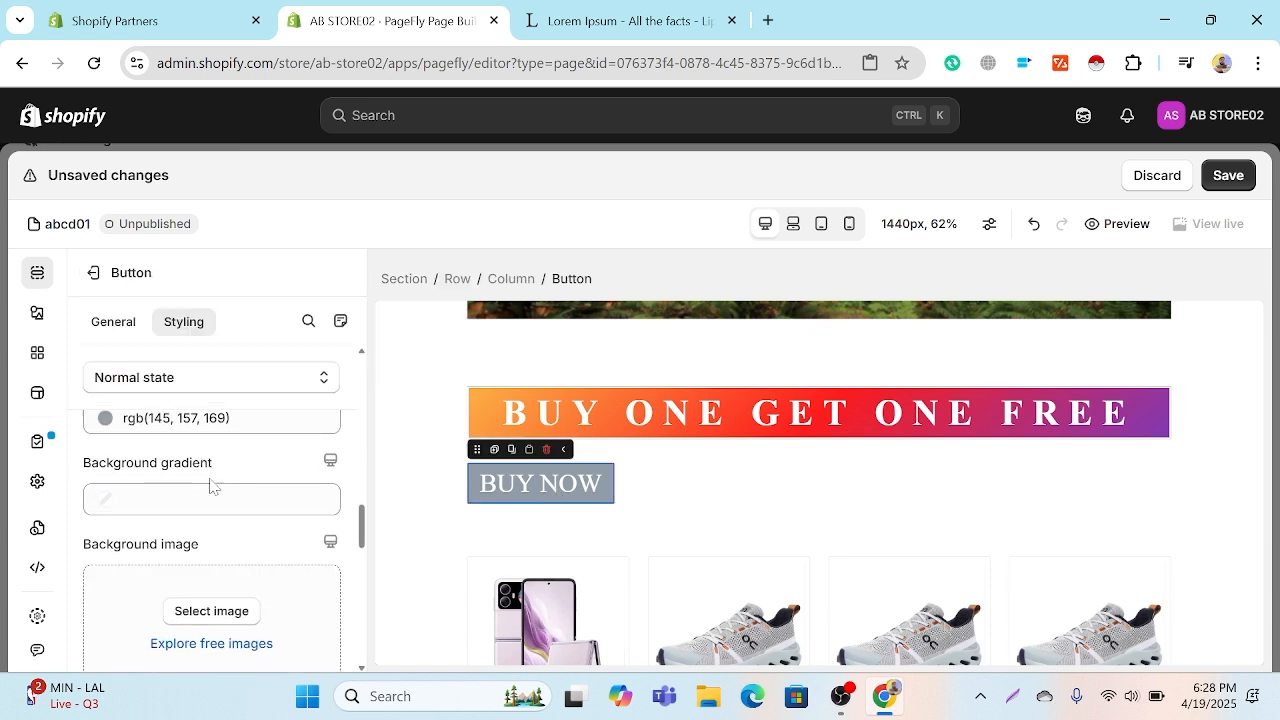
{"action": "scroll", "coordinate": [210, 485], "scroll_direction": "up", "scroll_amount": 1}
{"action": "left_click", "coordinate": [124, 424]}
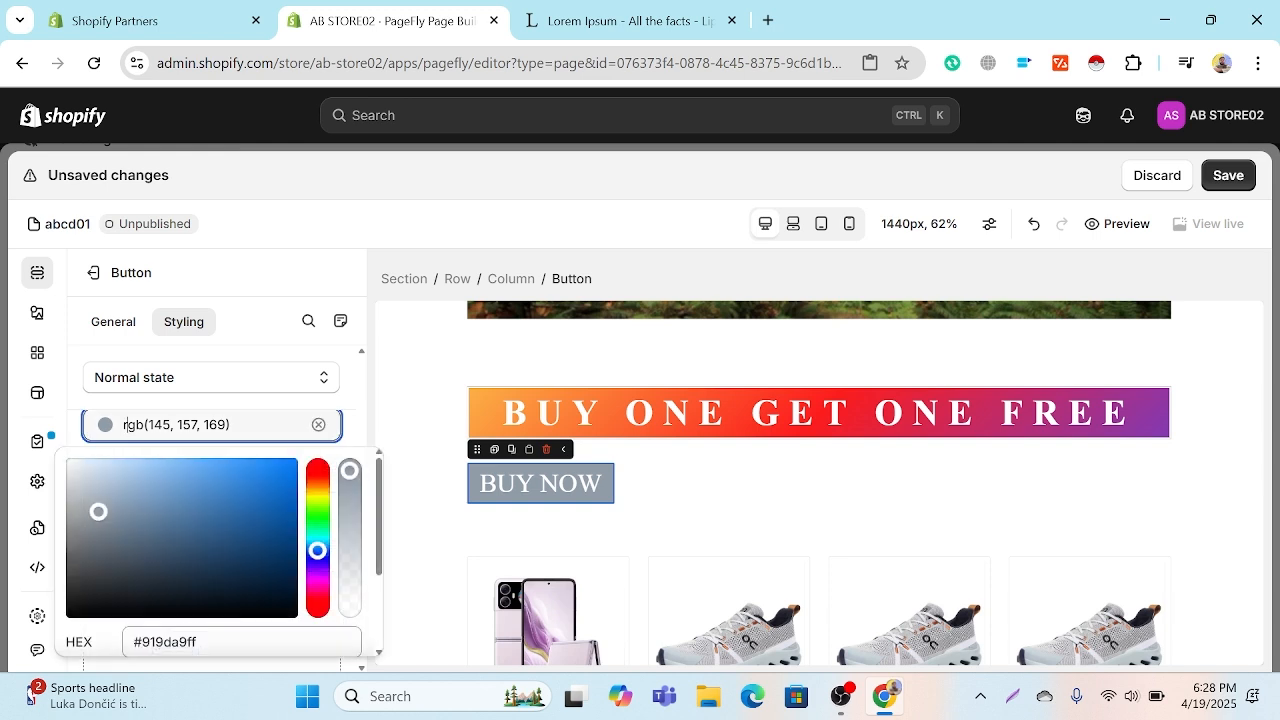
{"action": "left_click", "coordinate": [317, 471]}
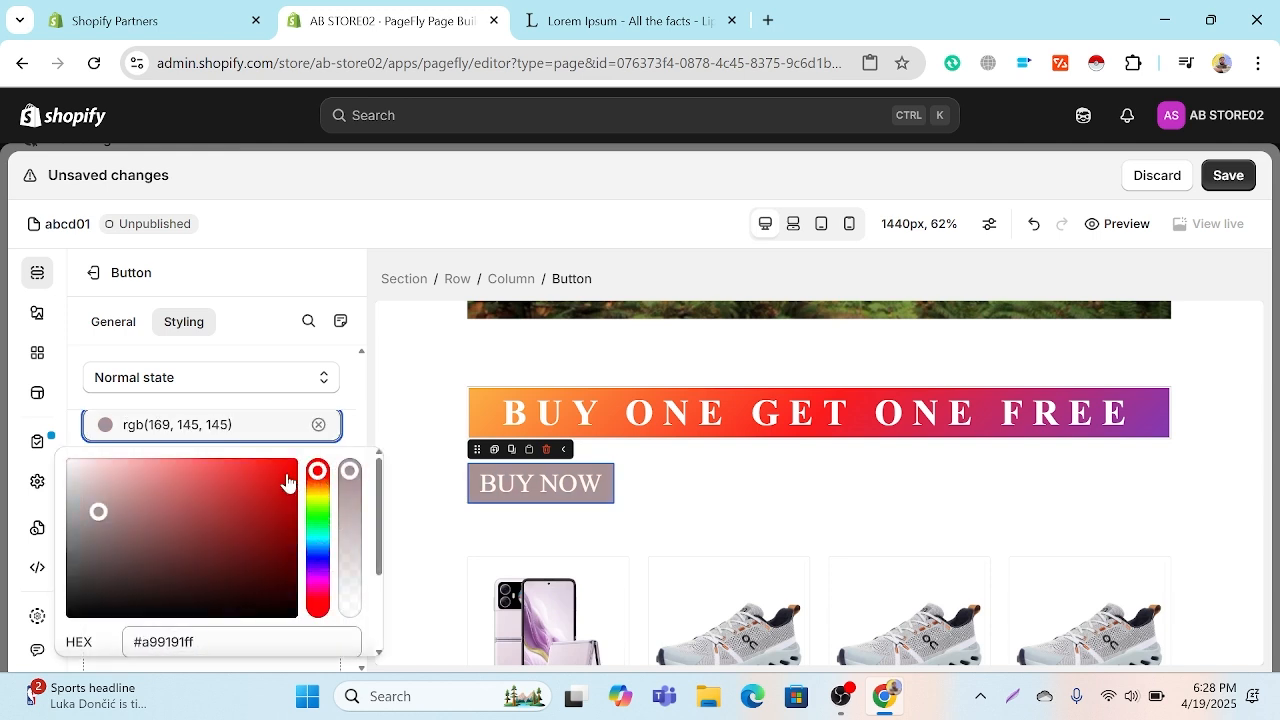
{"action": "left_click", "coordinate": [286, 474]}
{"action": "left_click", "coordinate": [286, 464]}
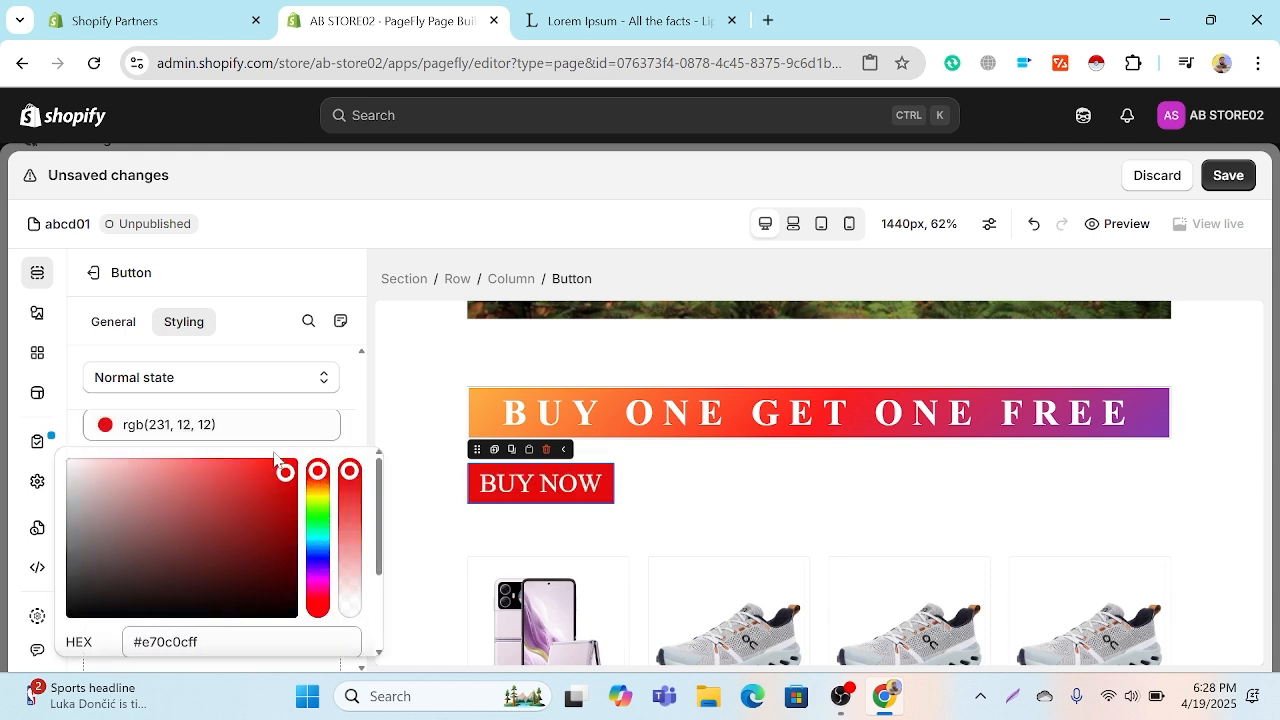
{"action": "left_click", "coordinate": [350, 436]}
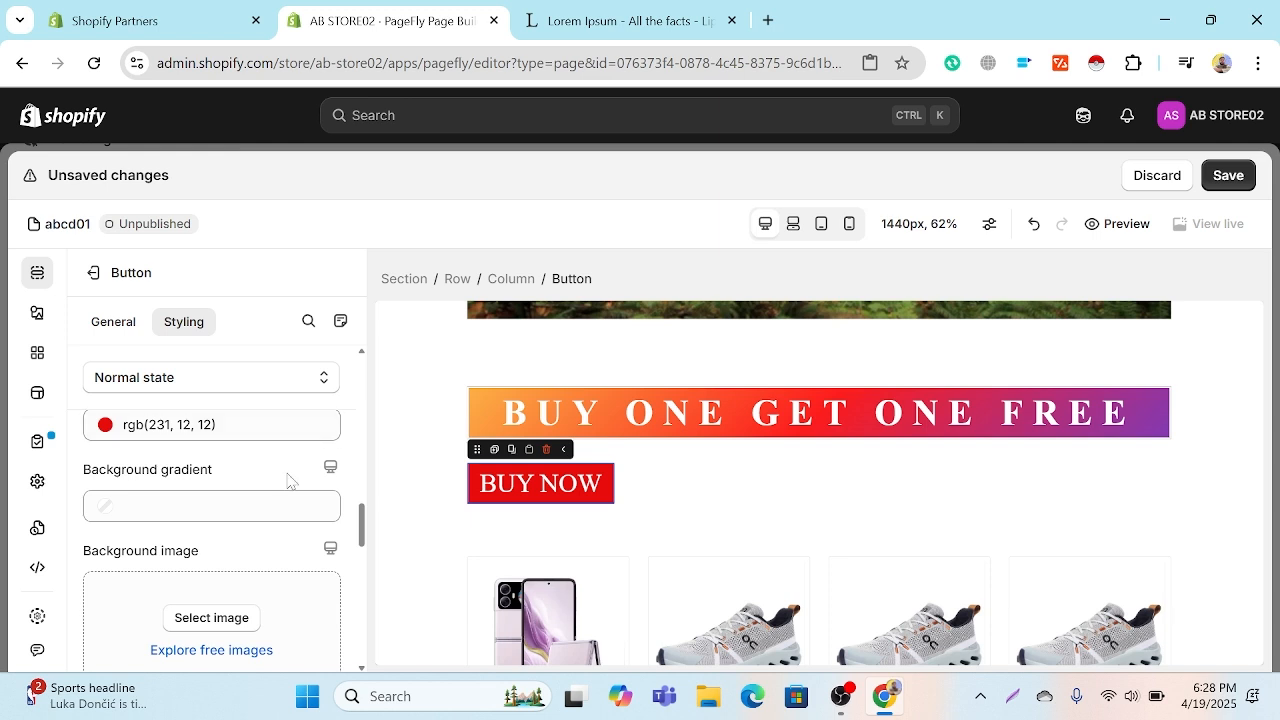
Step: Round the BUY NOW button's top-left and bottom-right corners with a border radius of 15 px
{"action": "scroll", "coordinate": [256, 521], "scroll_direction": "down", "scroll_amount": 4}
{"action": "scroll", "coordinate": [258, 519], "scroll_direction": "up", "scroll_amount": 1}
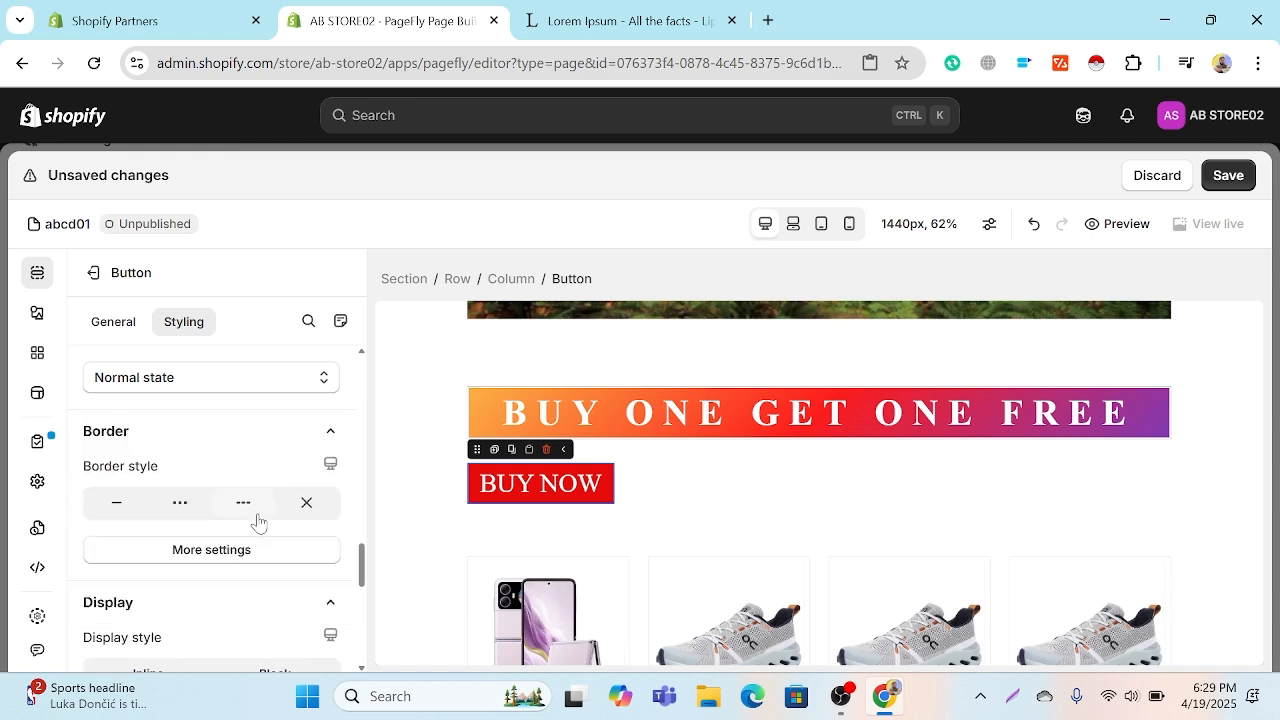
{"action": "left_click", "coordinate": [220, 549]}
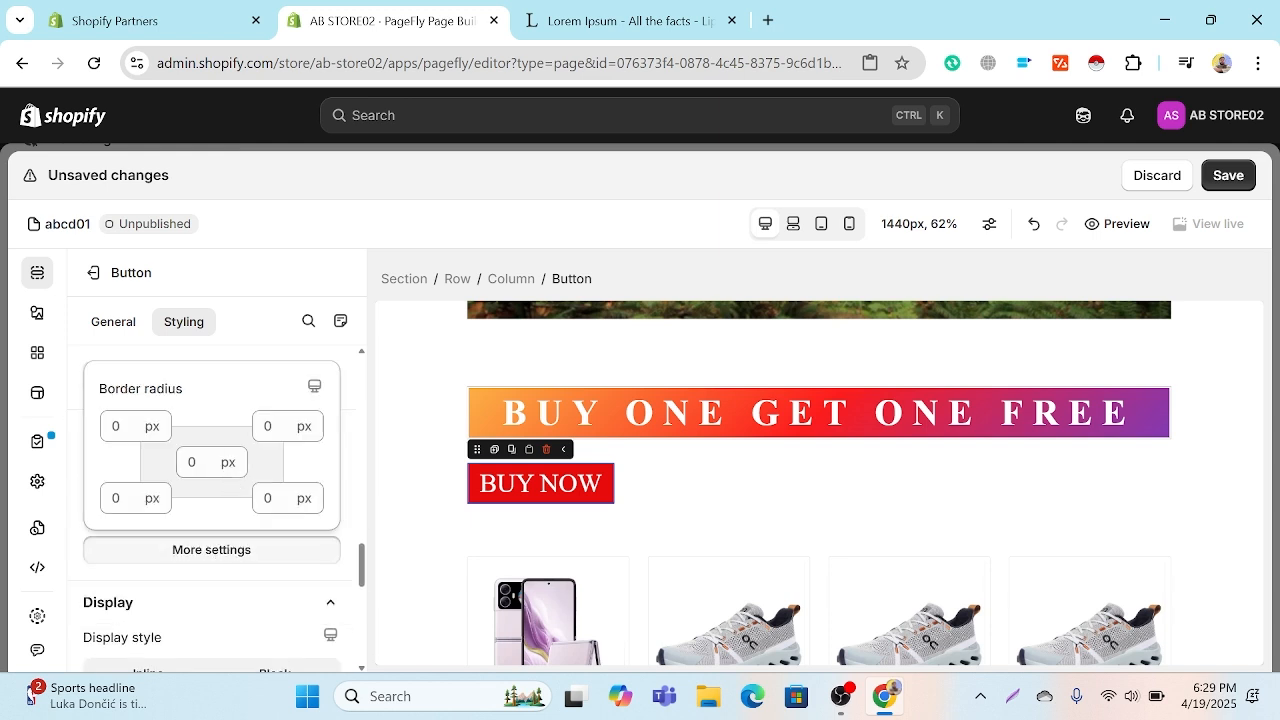
{"action": "left_click", "coordinate": [116, 427]}
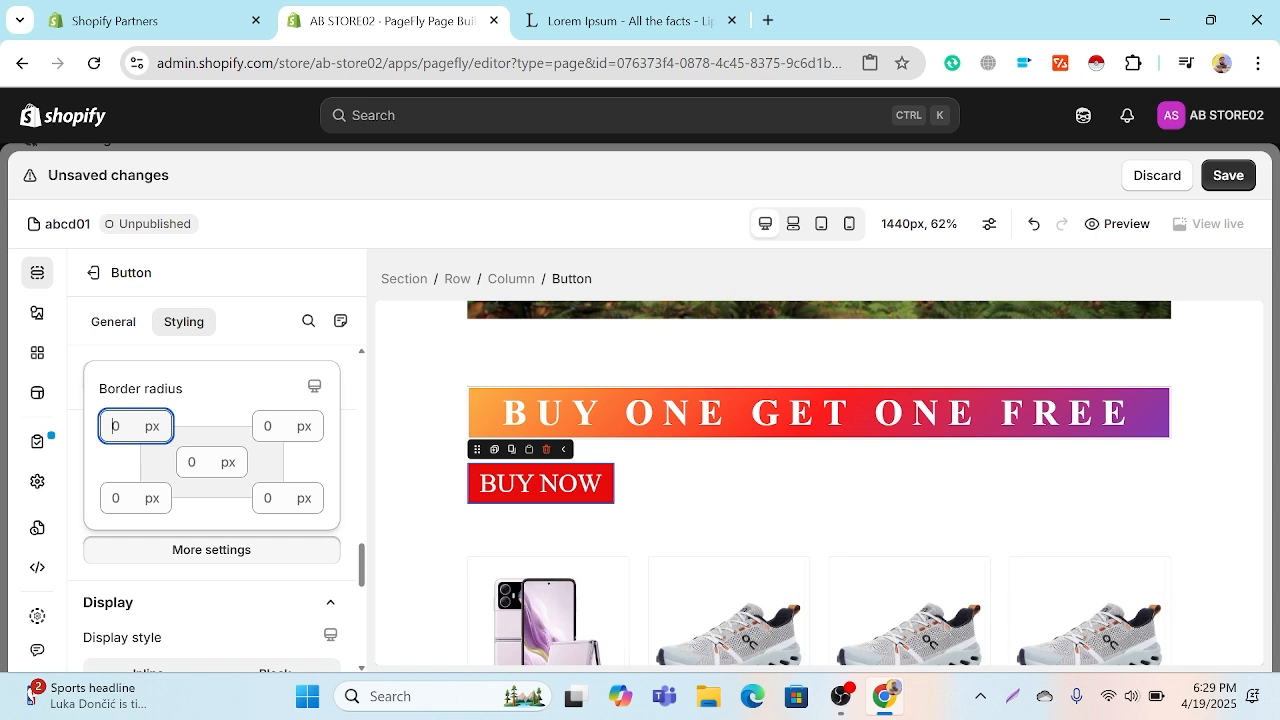
{"action": "type", "text": "15"}
{"action": "left_click", "coordinate": [265, 498]}
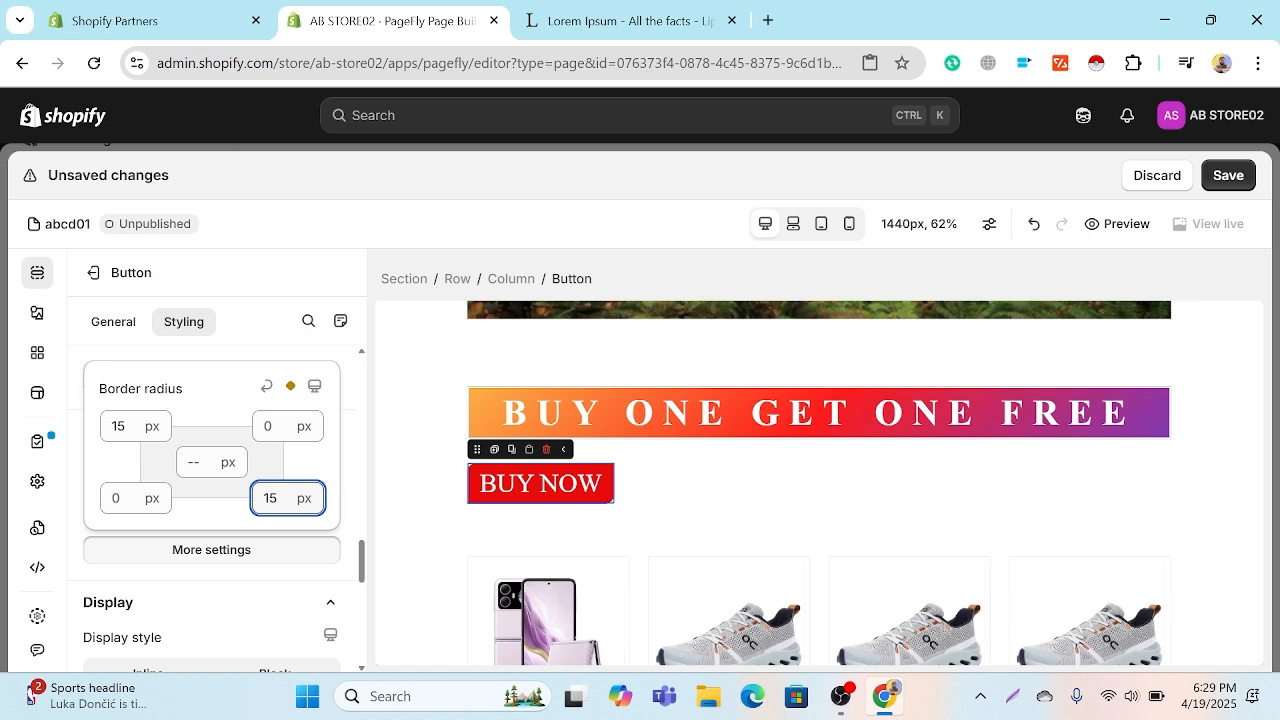
Step: Look through the column's typography, background, border and display styling settings, including its border radius
{"action": "left_click", "coordinate": [717, 500]}
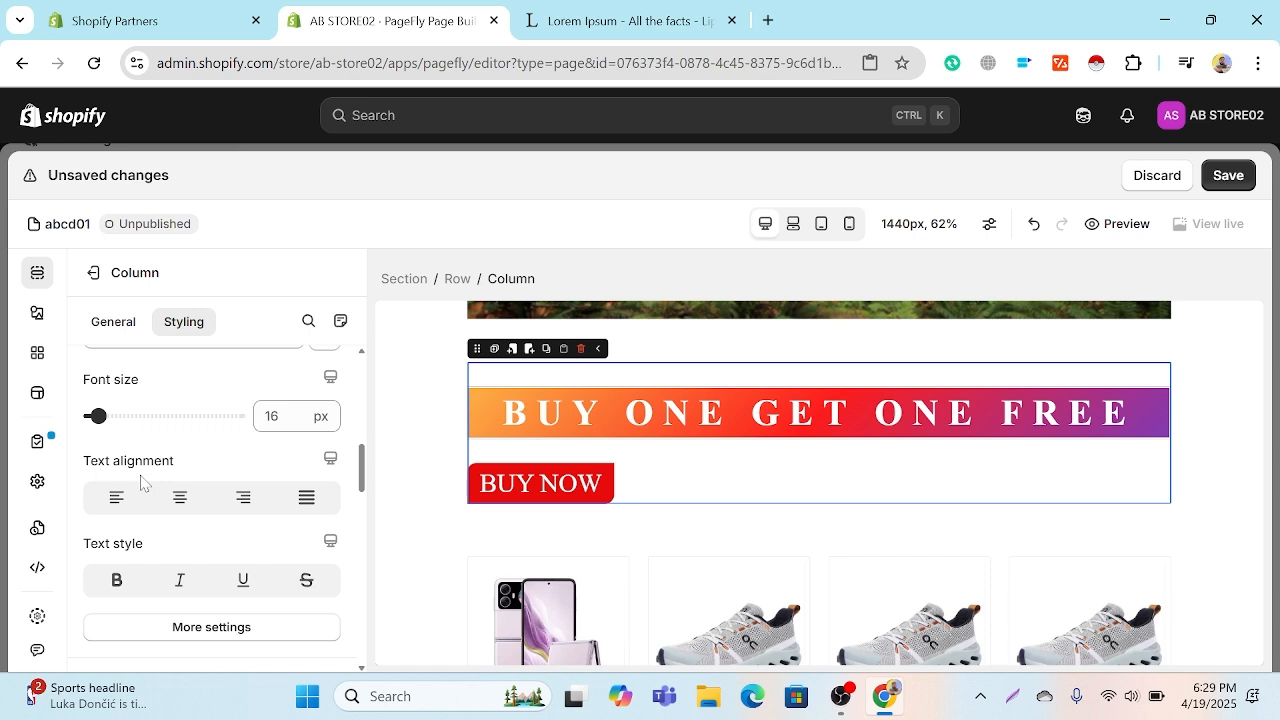
{"action": "scroll", "coordinate": [141, 483], "scroll_direction": "down", "scroll_amount": 1}
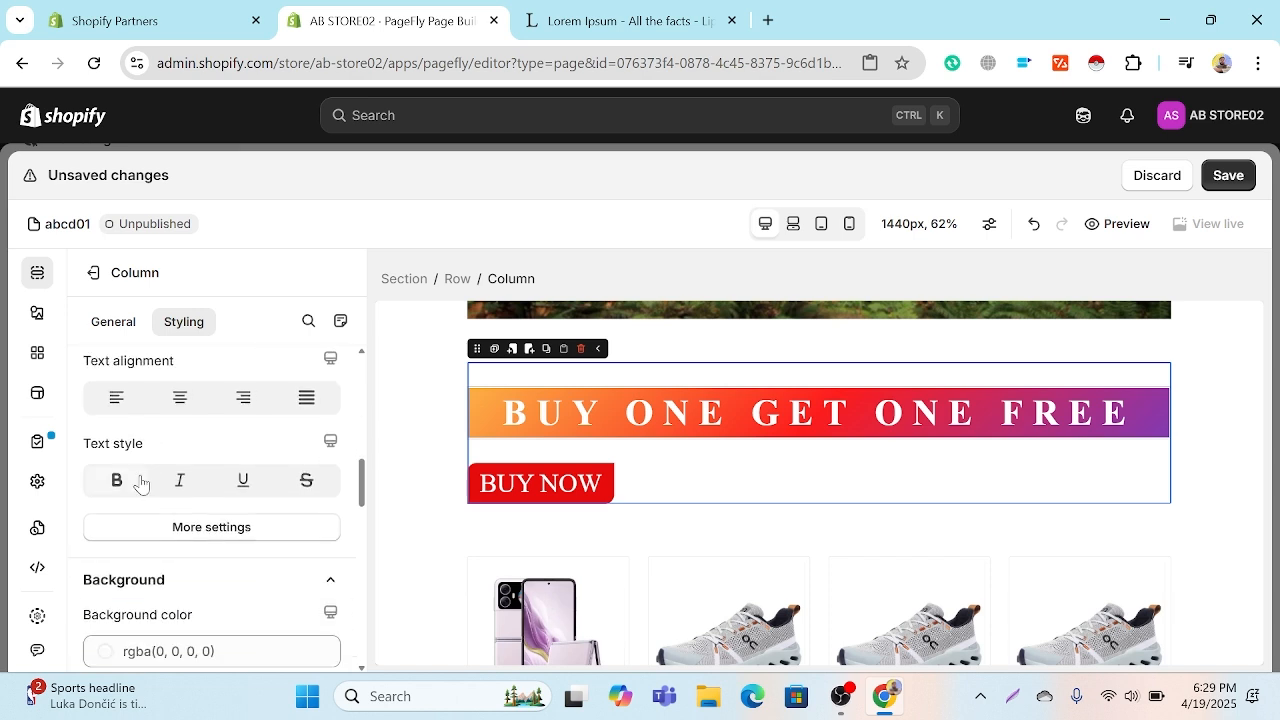
{"action": "scroll", "coordinate": [148, 484], "scroll_direction": "down", "scroll_amount": 5}
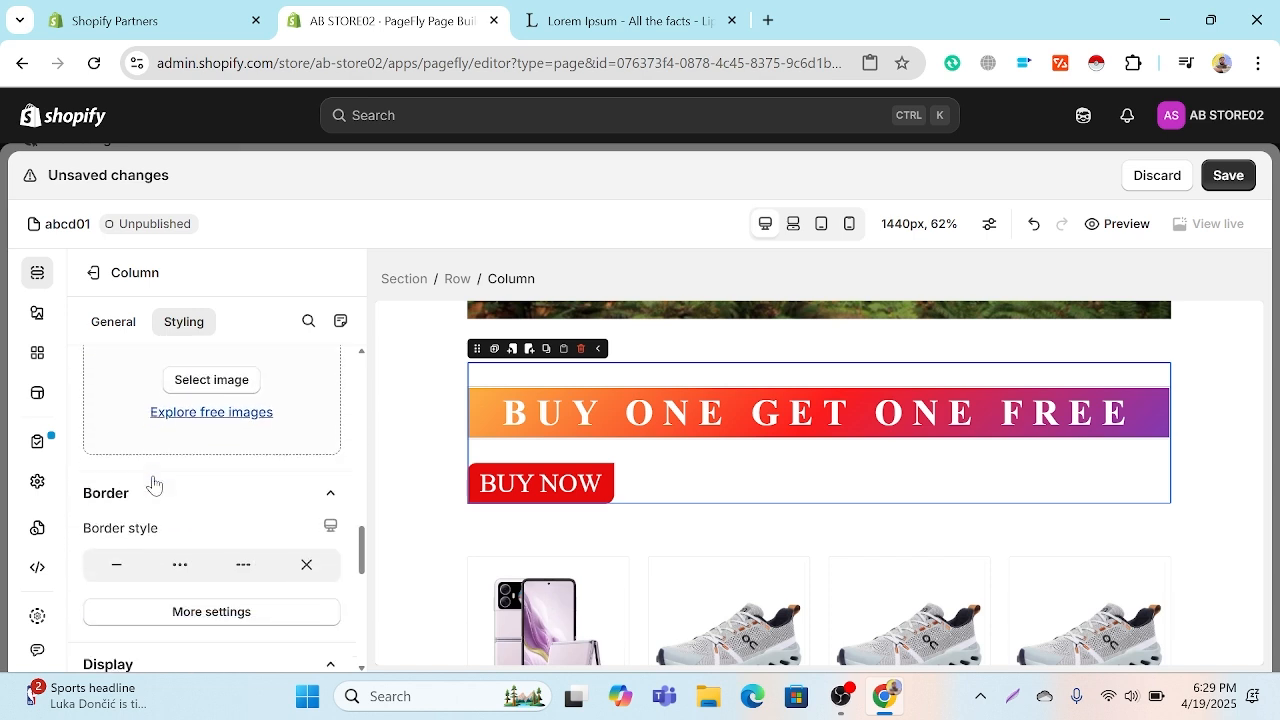
{"action": "scroll", "coordinate": [153, 485], "scroll_direction": "down", "scroll_amount": 4}
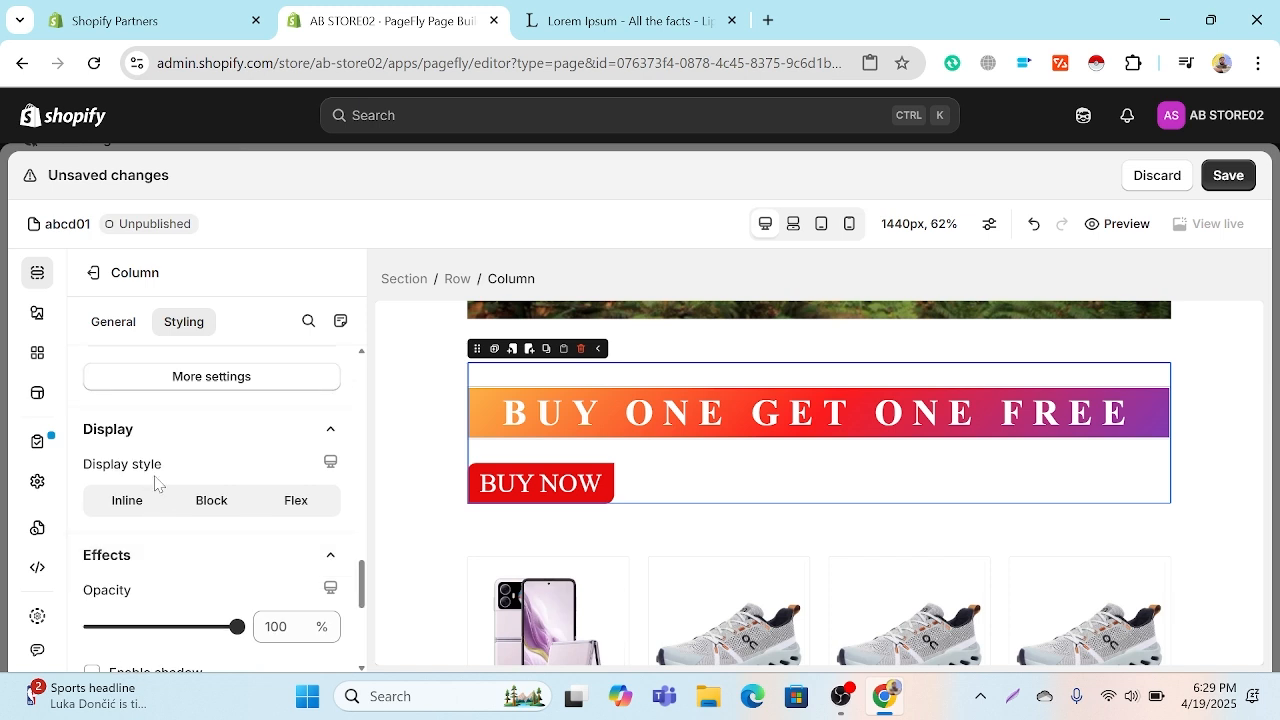
{"action": "scroll", "coordinate": [158, 485], "scroll_direction": "up", "scroll_amount": 1}
{"action": "left_click", "coordinate": [164, 487]}
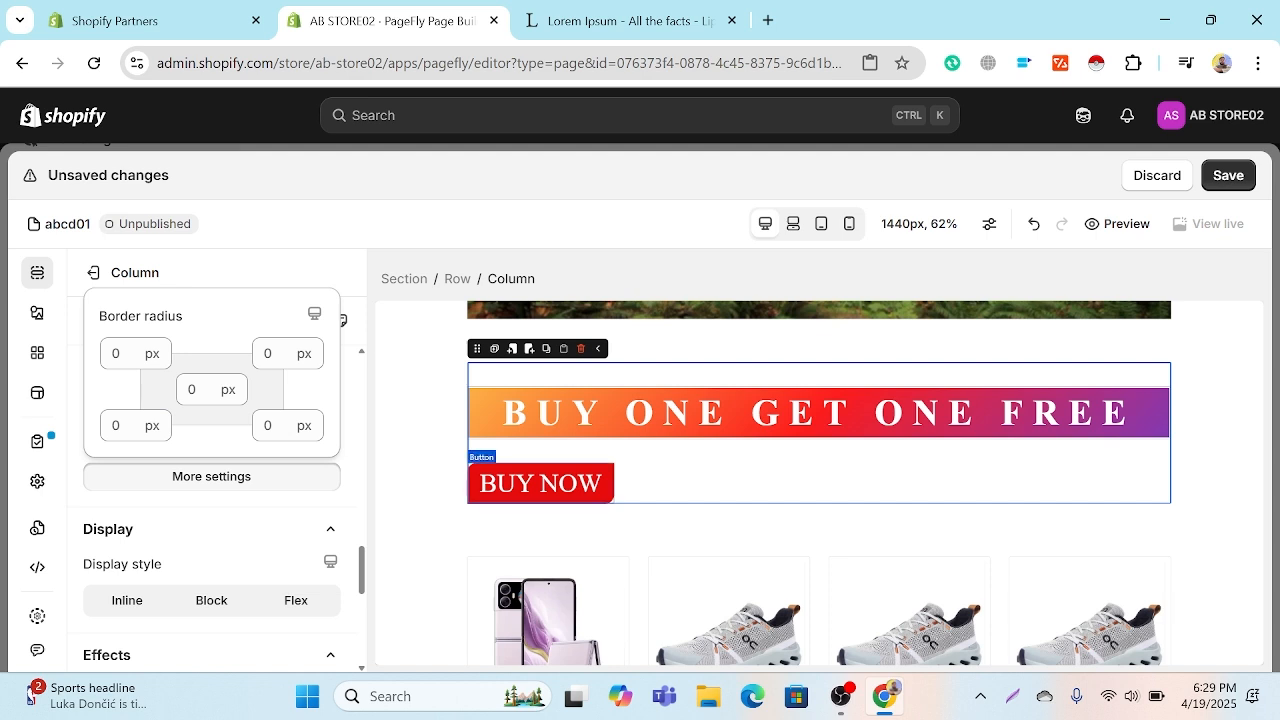
Step: Try the Inline display style on the BUY NOW button, settle on Block, and set its opacity to 90%
{"action": "left_click", "coordinate": [540, 483]}
{"action": "scroll", "coordinate": [240, 494], "scroll_direction": "down", "scroll_amount": 3}
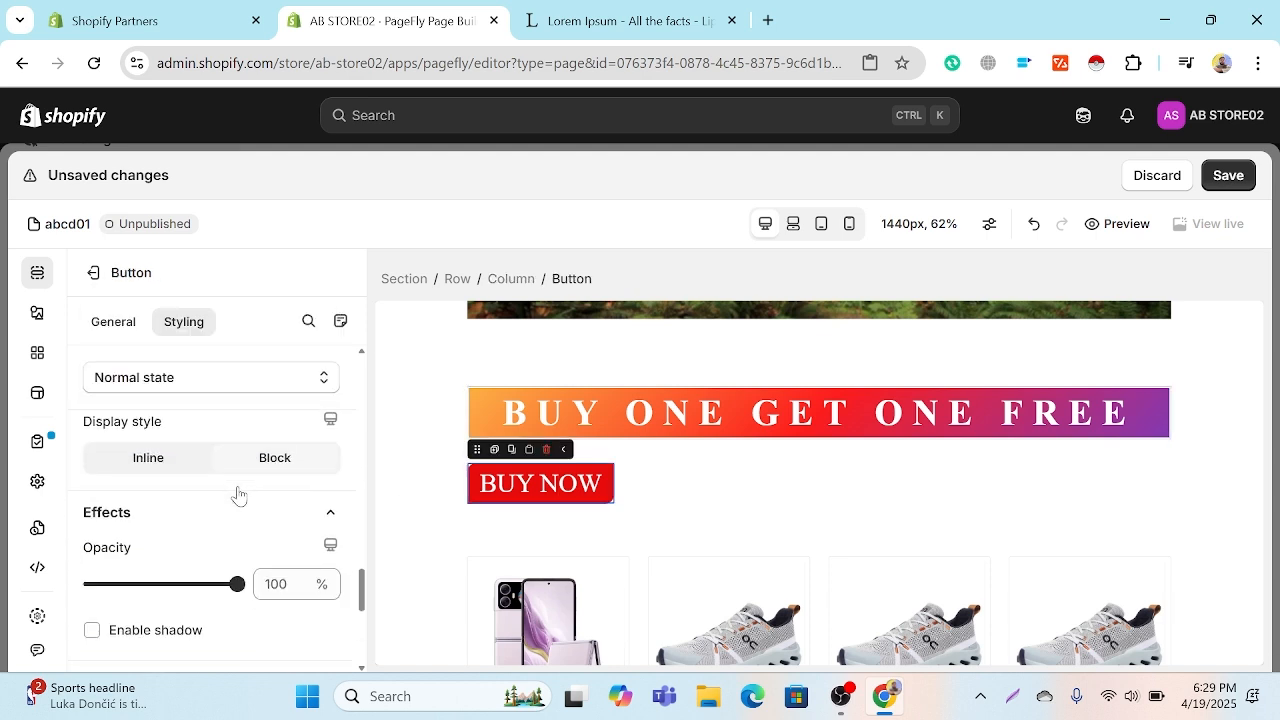
{"action": "left_click", "coordinate": [150, 486]}
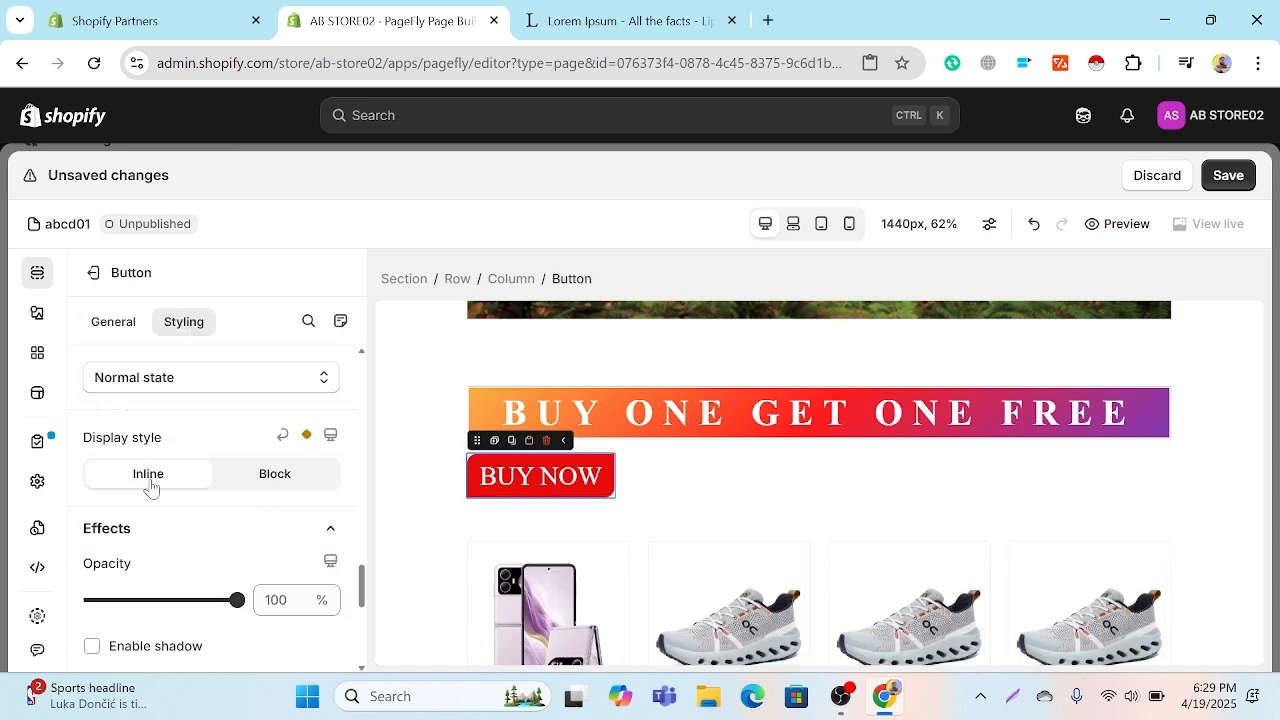
{"action": "left_click", "coordinate": [257, 476]}
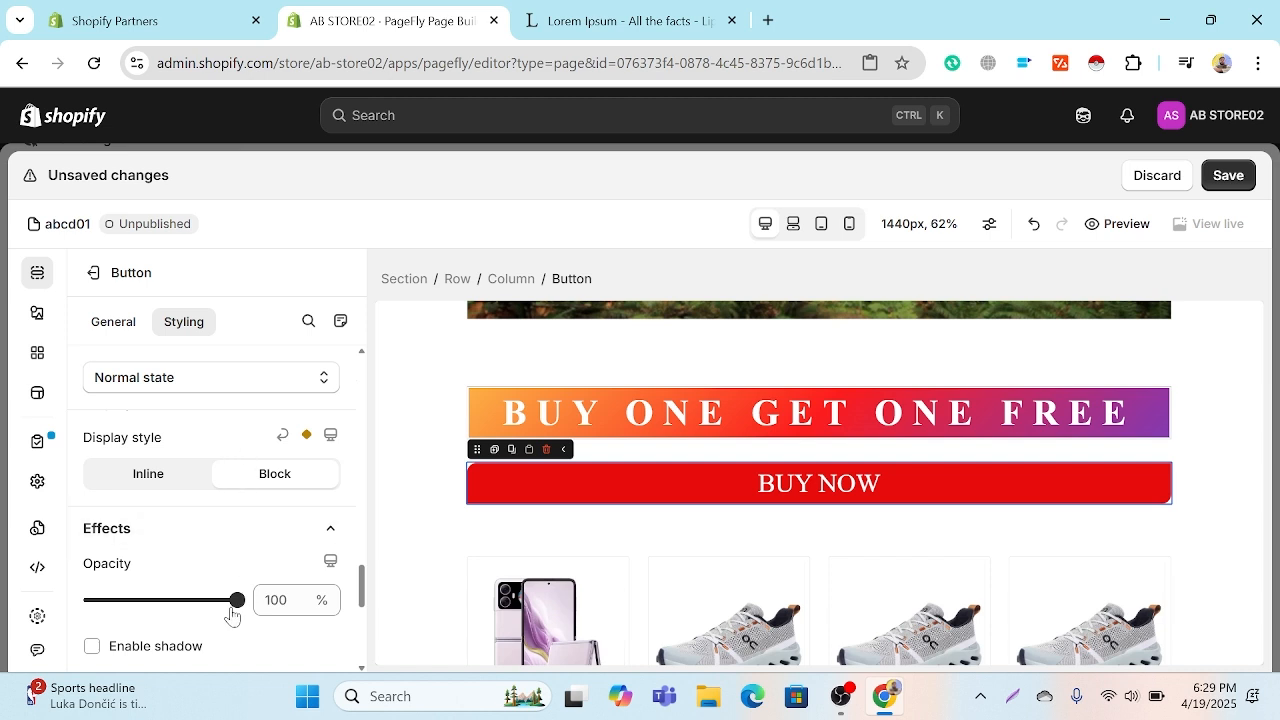
{"action": "mouse_move", "coordinate": [237, 600]}
{"action": "left_mouse_down"}
{"action": "mouse_move", "coordinate": [200, 599]}
{"action": "mouse_move", "coordinate": [218, 599]}
{"action": "left_mouse_up"}
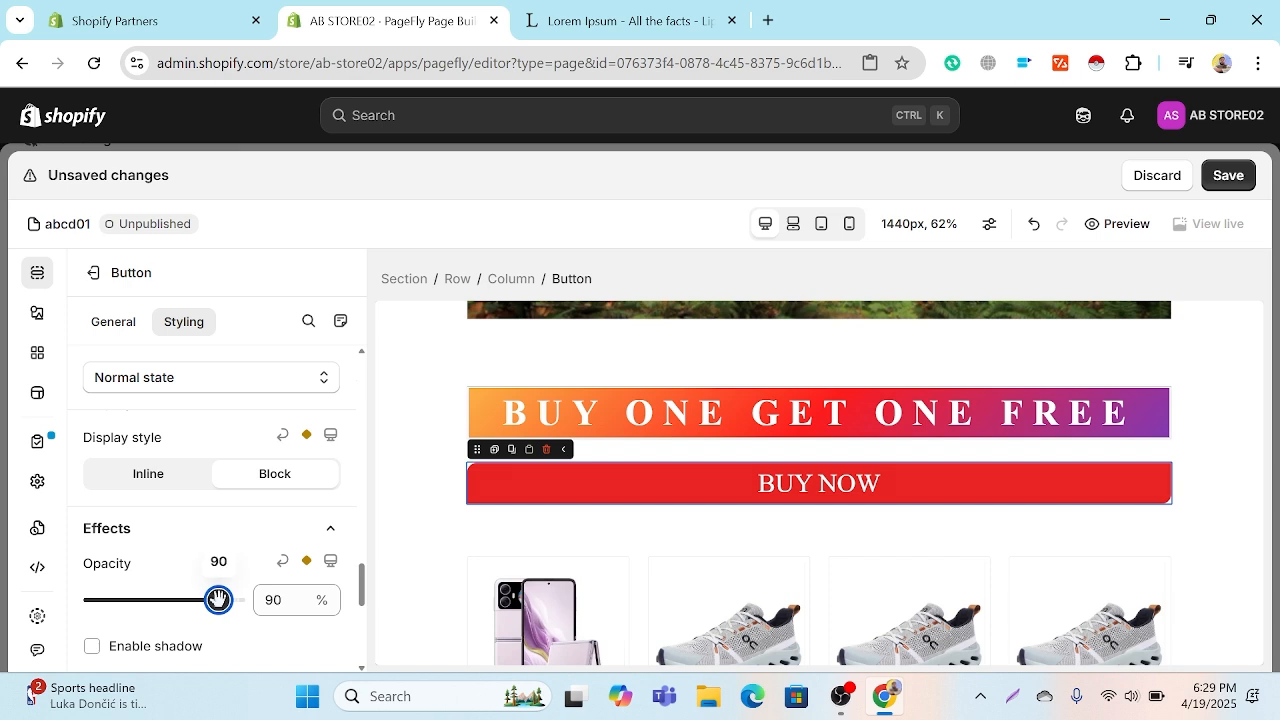
Step: Enable the BUY NOW button's shadow with horizontal and vertical offsets of 22 px and a blur of 29 px
{"action": "scroll", "coordinate": [234, 560], "scroll_direction": "down", "scroll_amount": 2}
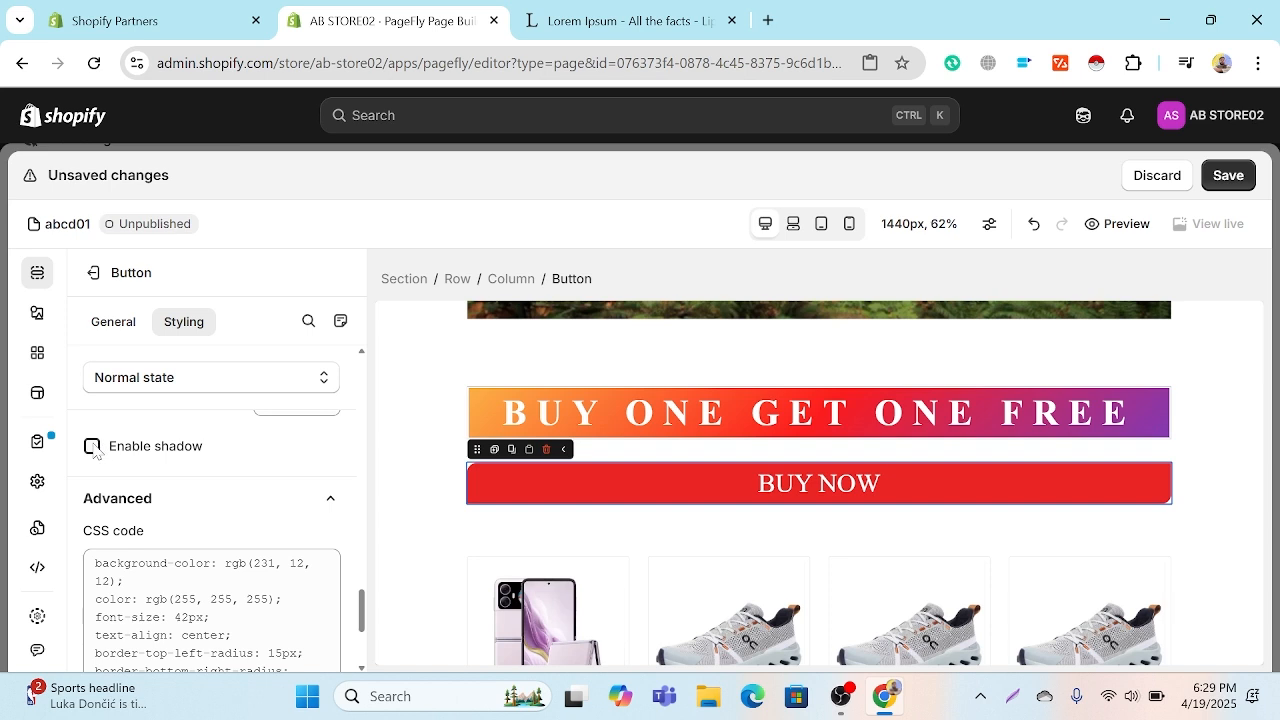
{"action": "left_click", "coordinate": [92, 446]}
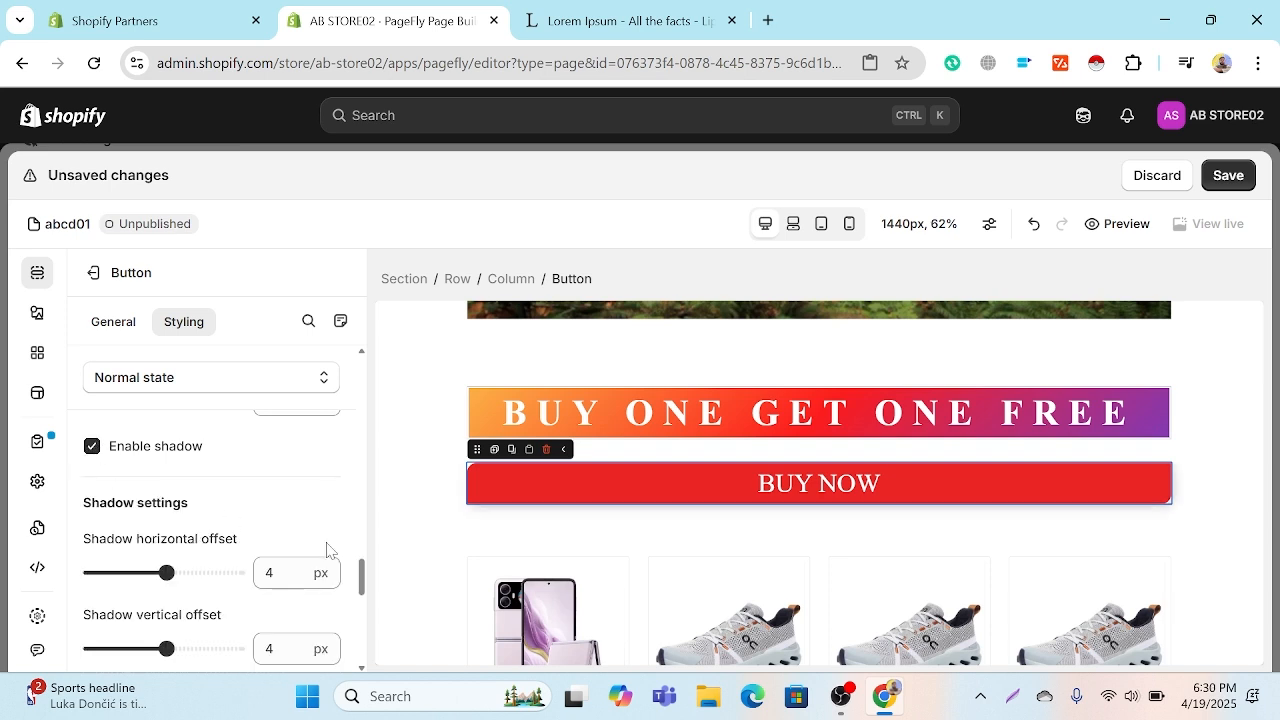
{"action": "mouse_move", "coordinate": [162, 571]}
{"action": "left_mouse_down"}
{"action": "mouse_move", "coordinate": [204, 571]}
{"action": "mouse_move", "coordinate": [178, 572]}
{"action": "mouse_move", "coordinate": [175, 547]}
{"action": "mouse_move", "coordinate": [170, 590]}
{"action": "left_mouse_up"}
{"action": "scroll", "coordinate": [168, 548], "scroll_direction": "down", "scroll_amount": 1}
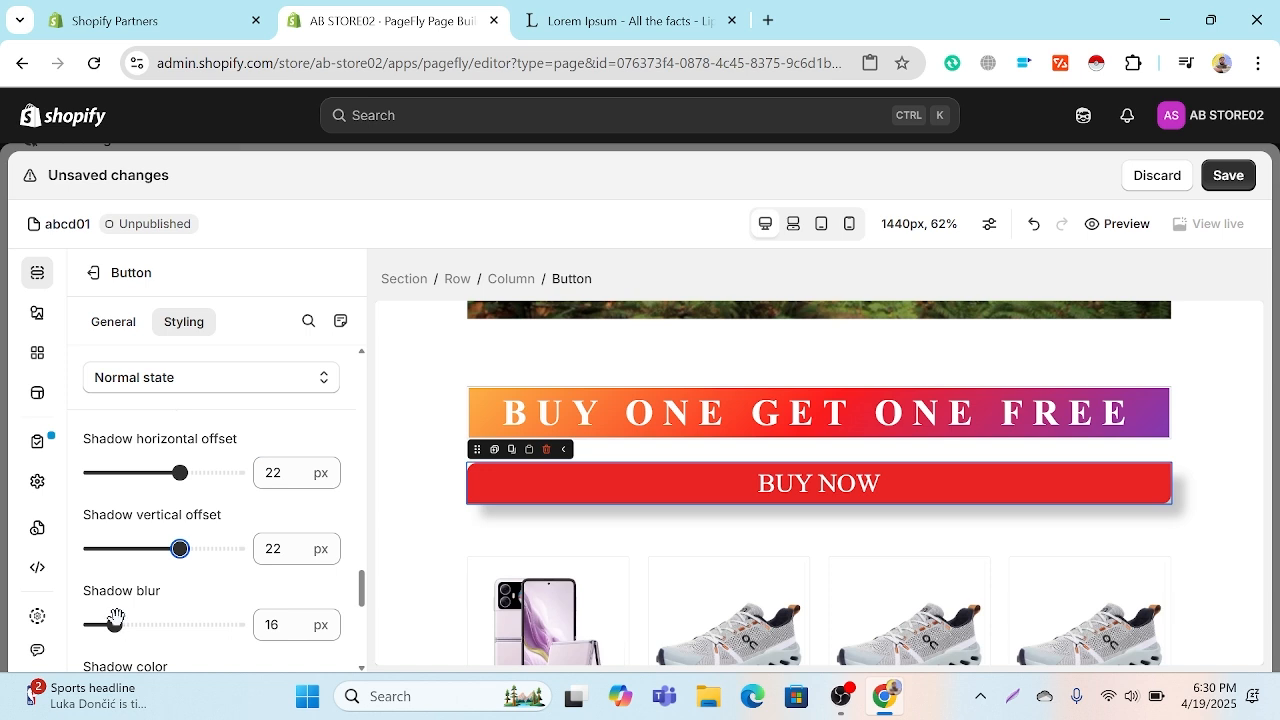
{"action": "left_click_drag", "start_coordinate": [110, 617], "coordinate": [132, 620]}
{"action": "scroll", "coordinate": [171, 622], "scroll_direction": "down", "scroll_amount": 1}
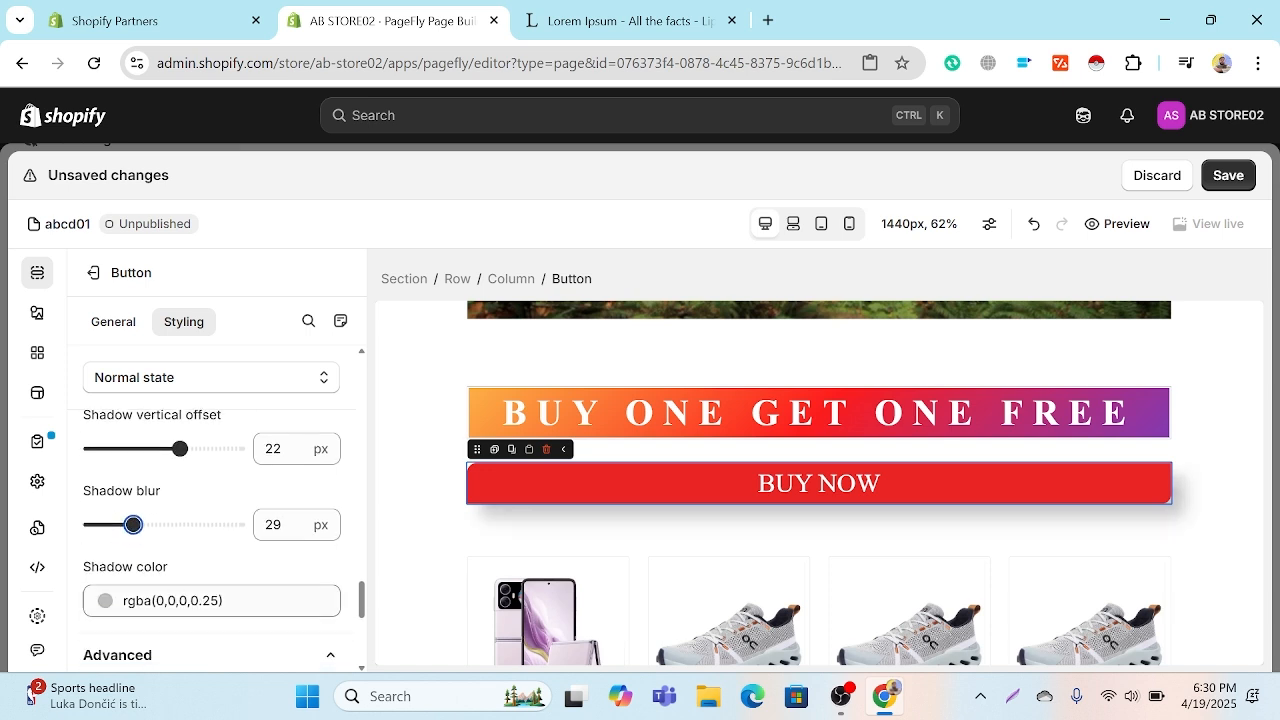
{"action": "scroll", "coordinate": [168, 600], "scroll_direction": "down", "scroll_amount": 1}
{"action": "scroll", "coordinate": [165, 585], "scroll_direction": "down", "scroll_amount": 5}
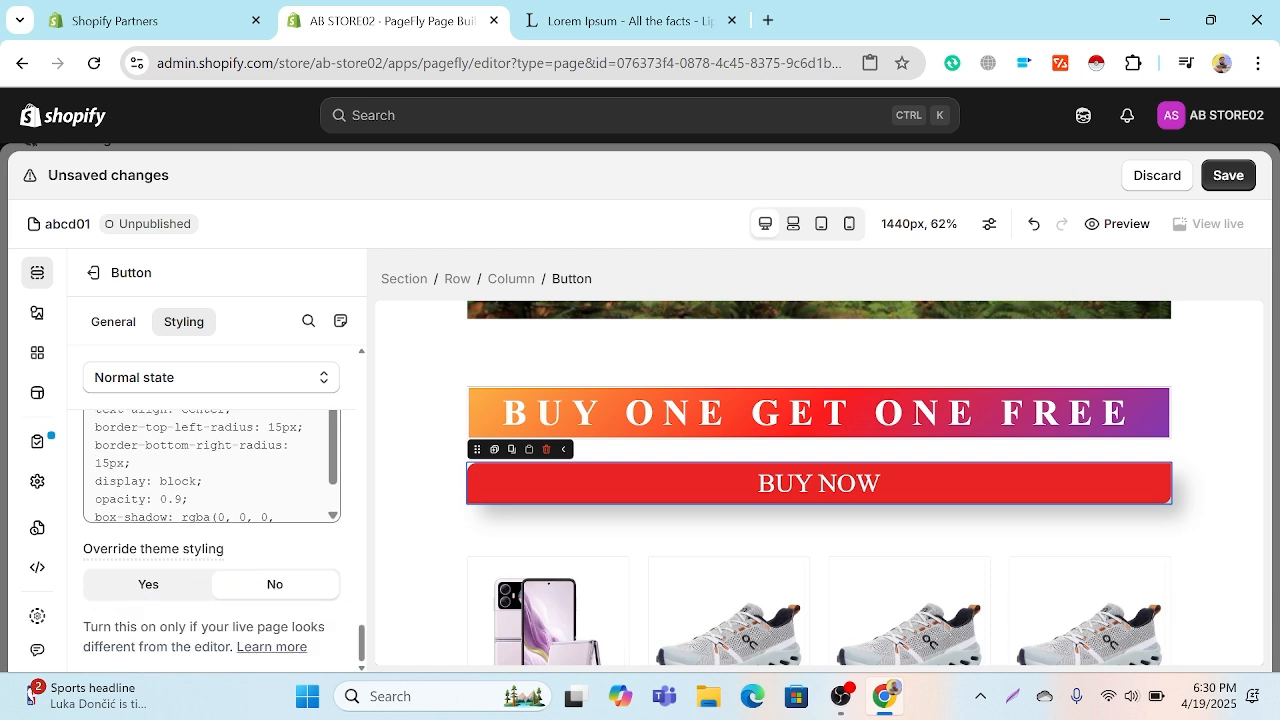
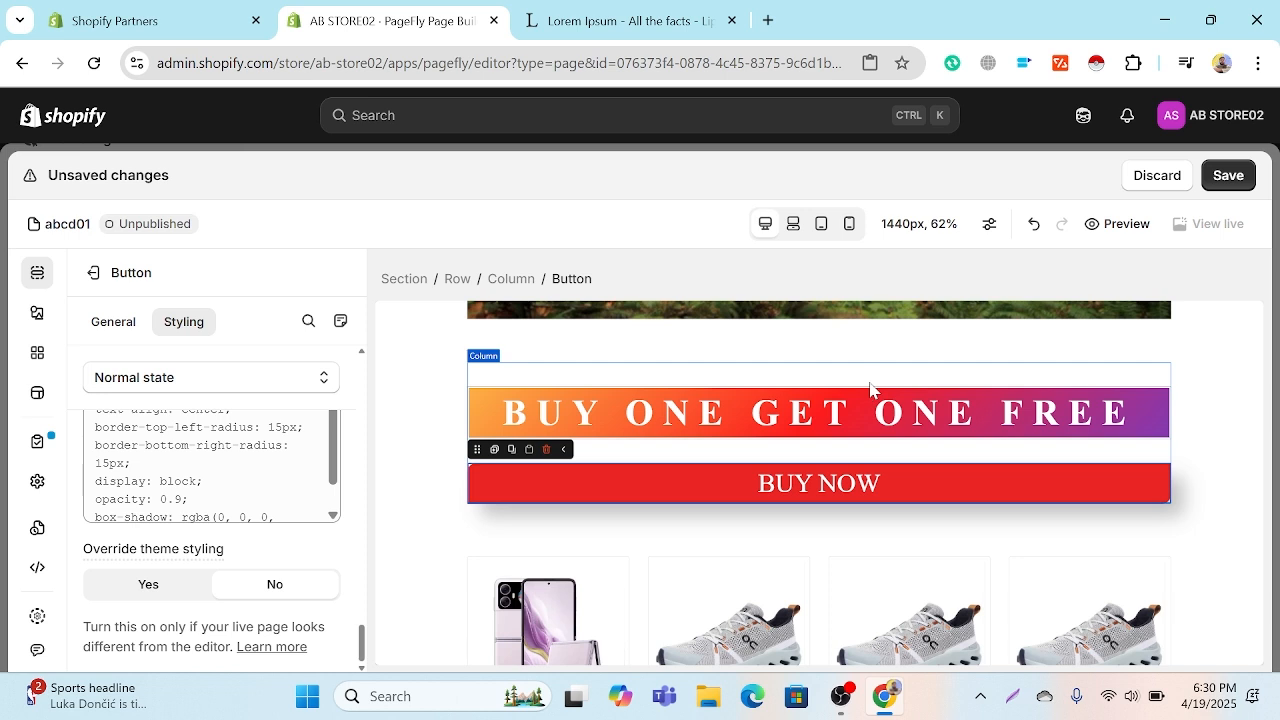
Step: Look through the available page elements and the content list layout variants
{"action": "left_click", "coordinate": [38, 313]}
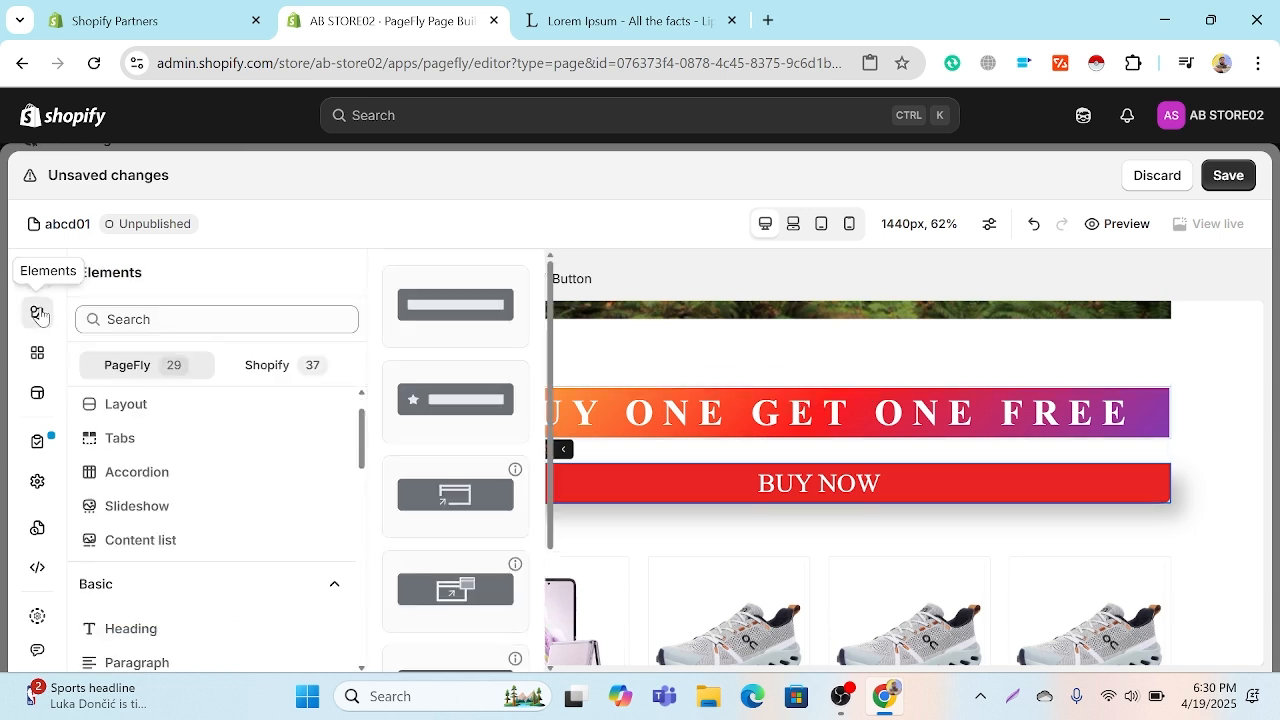
{"action": "scroll", "coordinate": [200, 500], "scroll_direction": "down", "scroll_amount": 5}
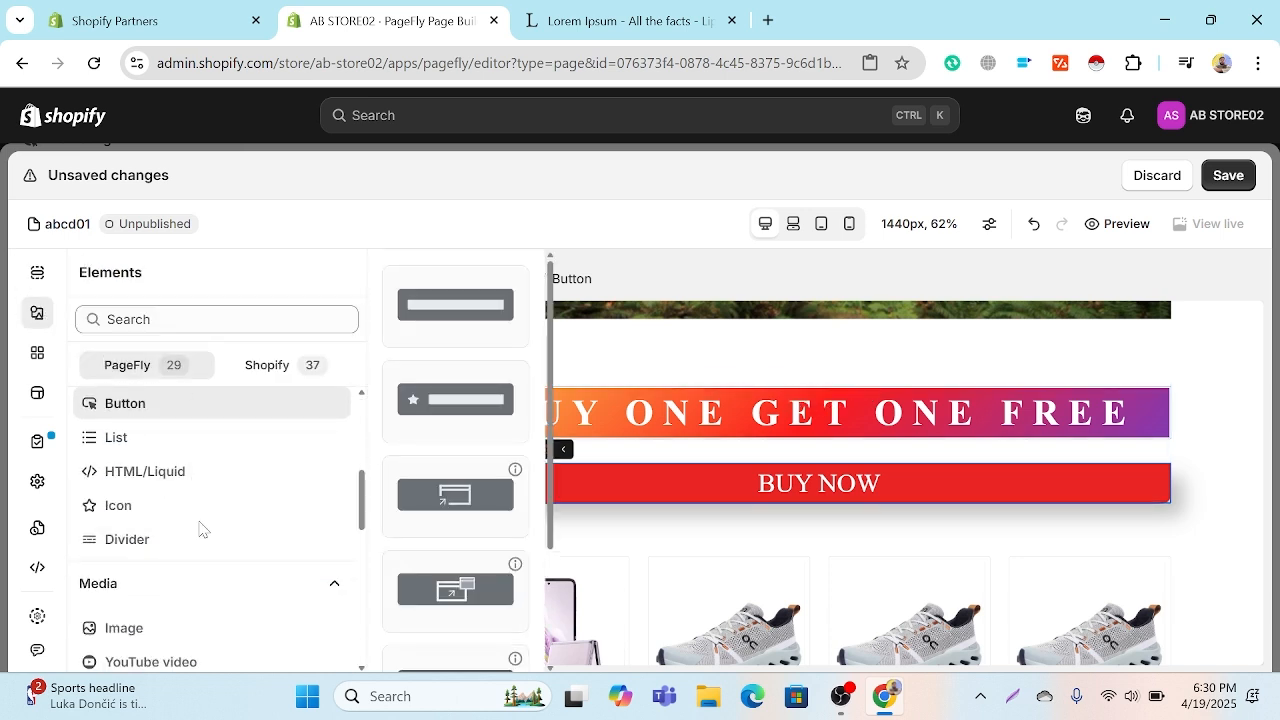
{"action": "scroll", "coordinate": [170, 458], "scroll_direction": "down", "scroll_amount": 1}
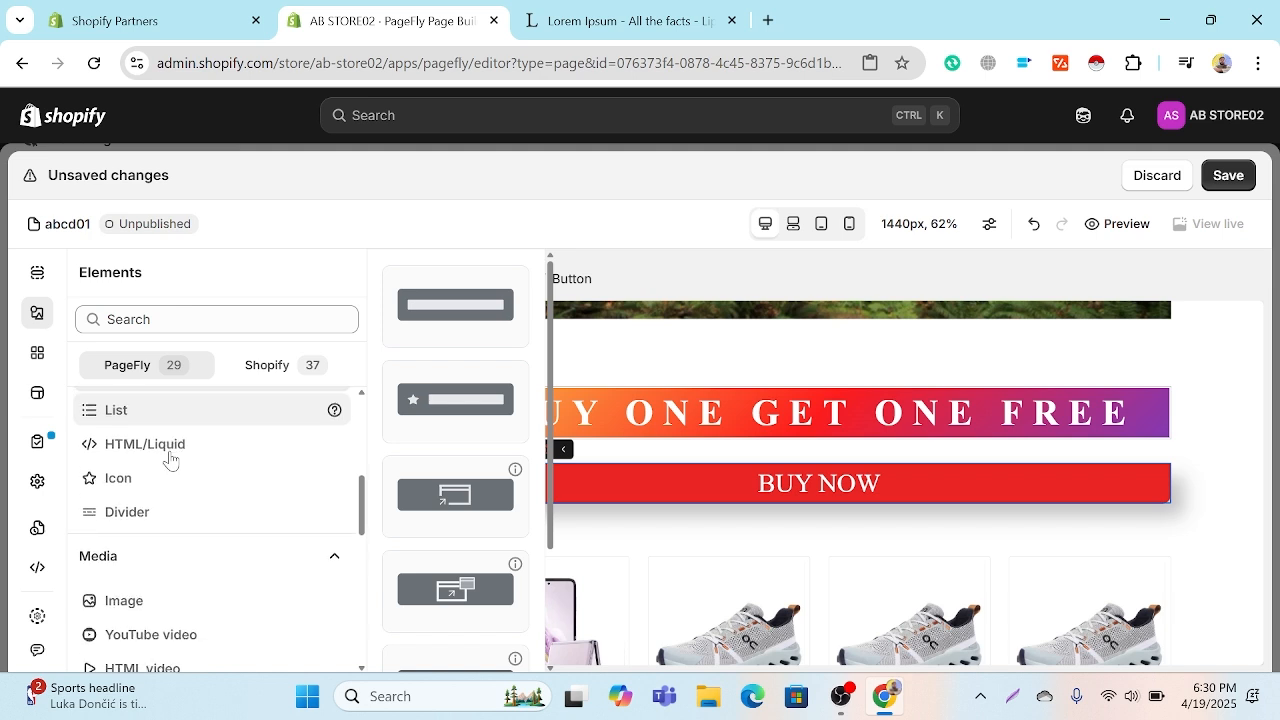
{"action": "scroll", "coordinate": [170, 458], "scroll_direction": "down", "scroll_amount": 1}
{"action": "scroll", "coordinate": [170, 458], "scroll_direction": "up", "scroll_amount": 5}
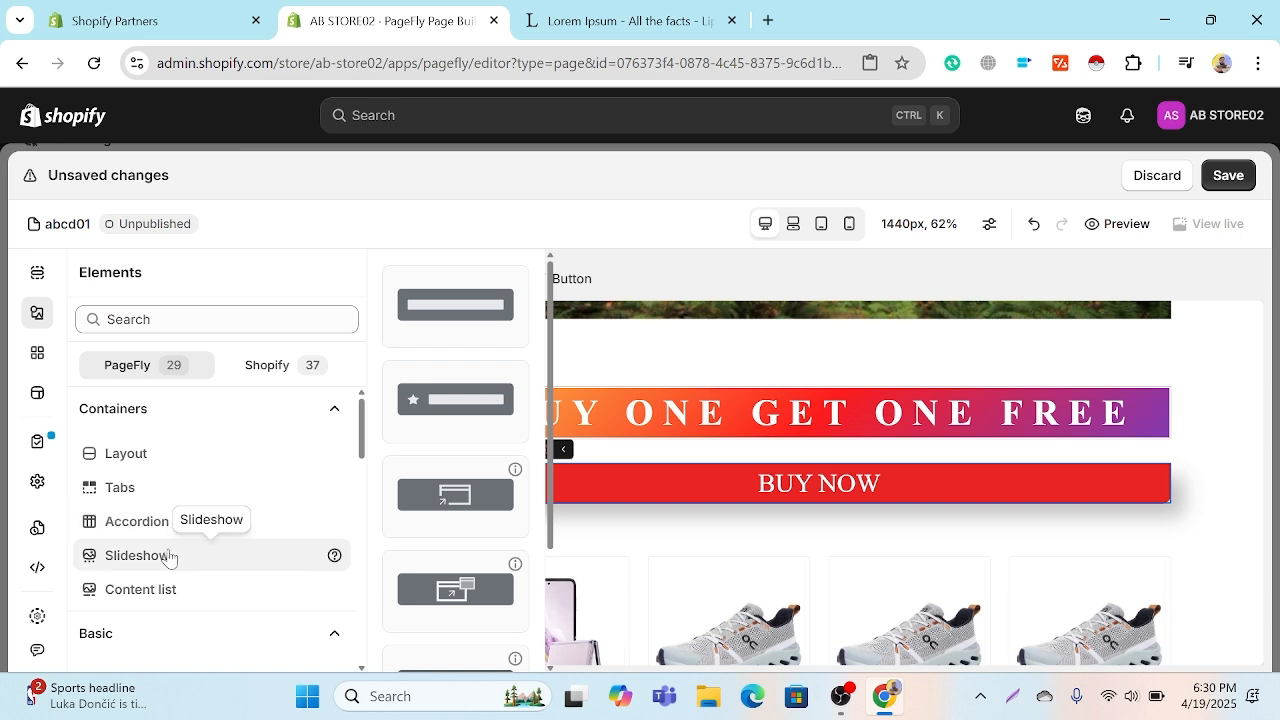
{"action": "left_click", "coordinate": [180, 589]}
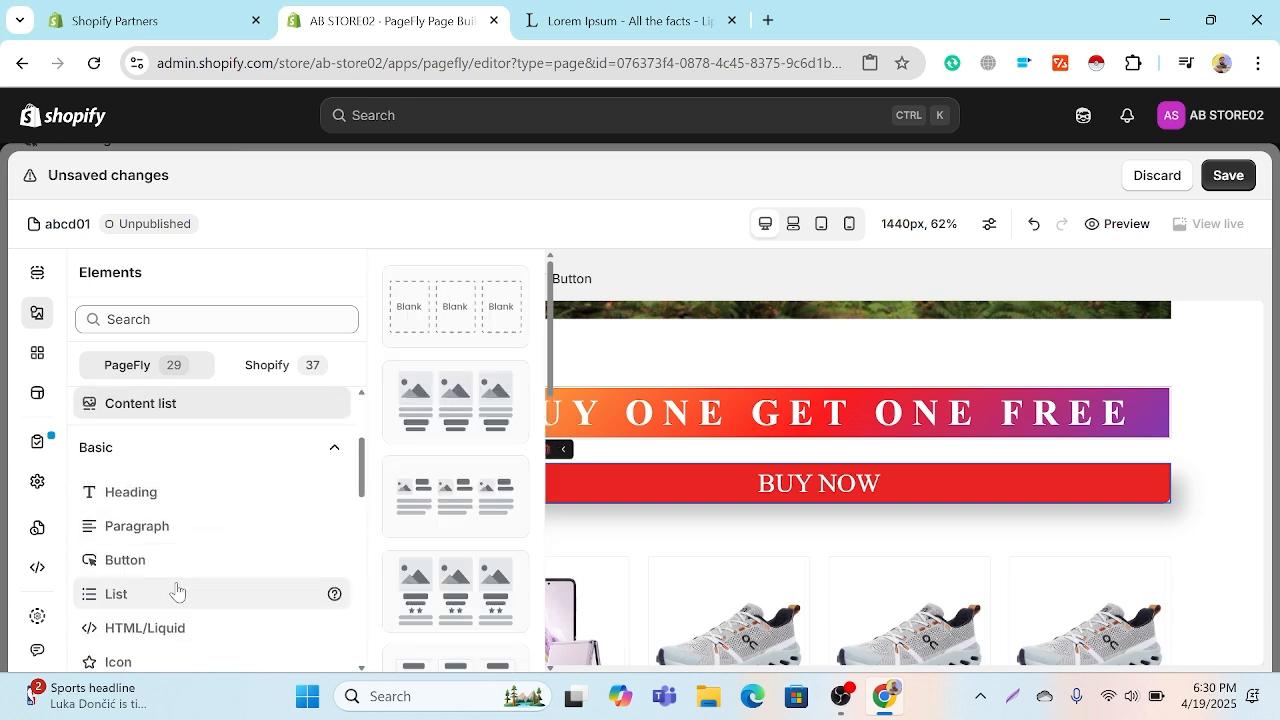
{"action": "scroll", "coordinate": [428, 450], "scroll_direction": "down", "scroll_amount": 7}
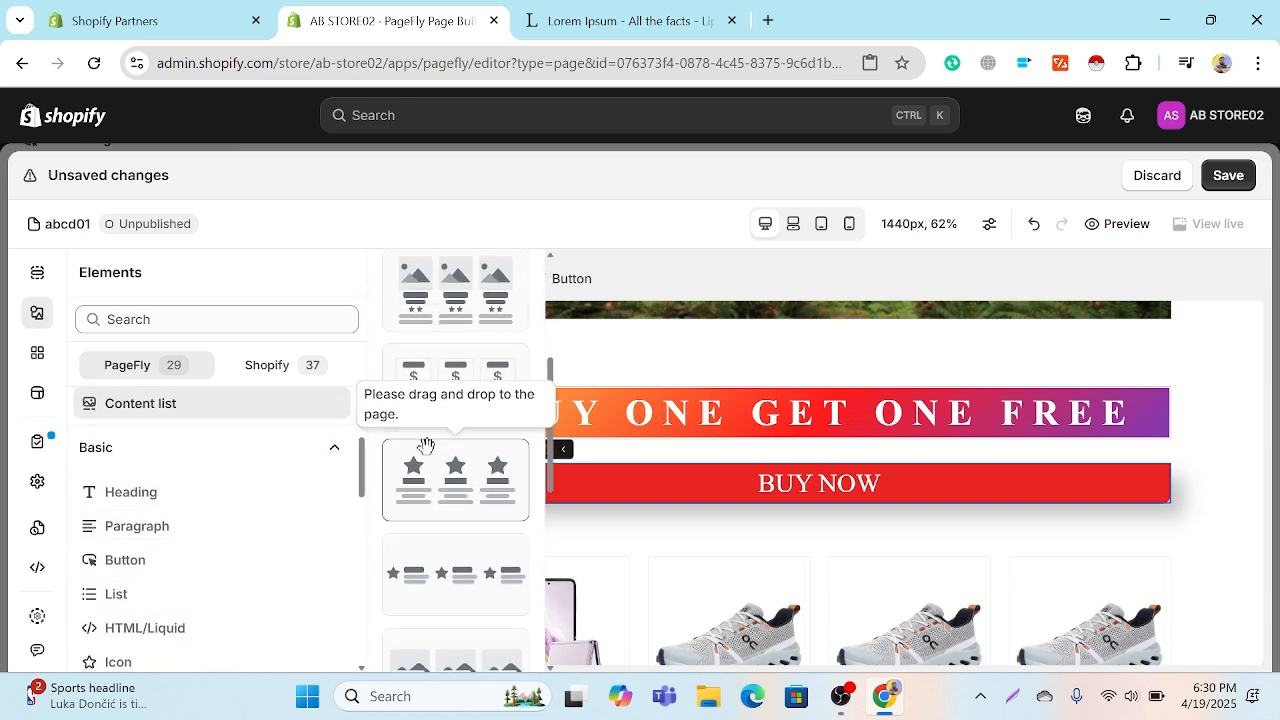
{"action": "scroll", "coordinate": [426, 446], "scroll_direction": "down", "scroll_amount": 2}
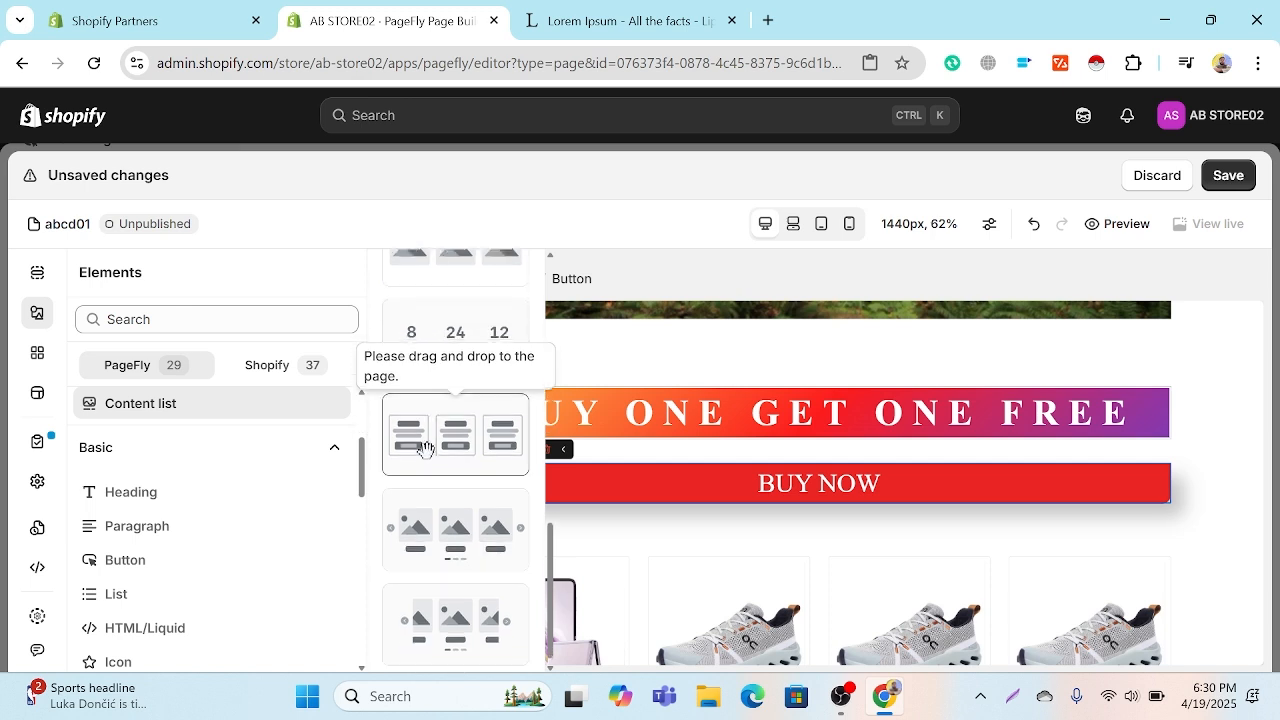
{"action": "scroll", "coordinate": [426, 450], "scroll_direction": "up", "scroll_amount": 3}
{"action": "scroll", "coordinate": [426, 452], "scroll_direction": "up", "scroll_amount": 5}
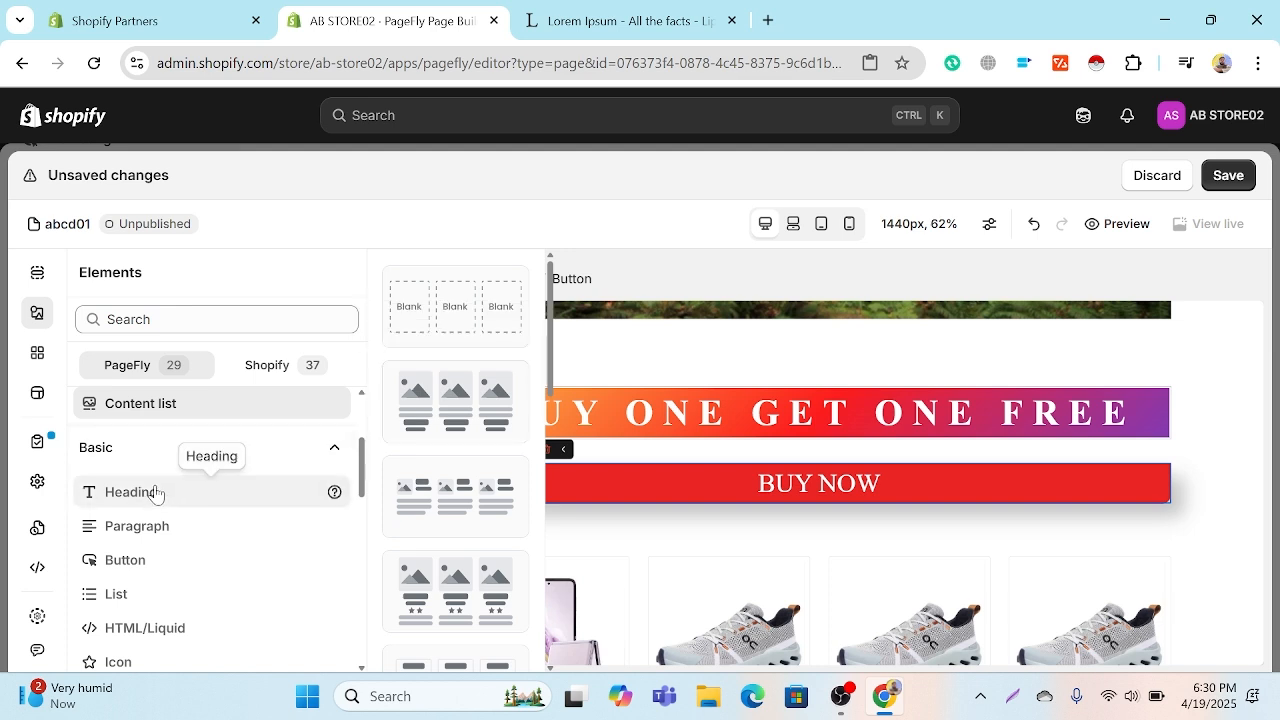
{"action": "scroll", "coordinate": [150, 500], "scroll_direction": "up", "scroll_amount": 2}
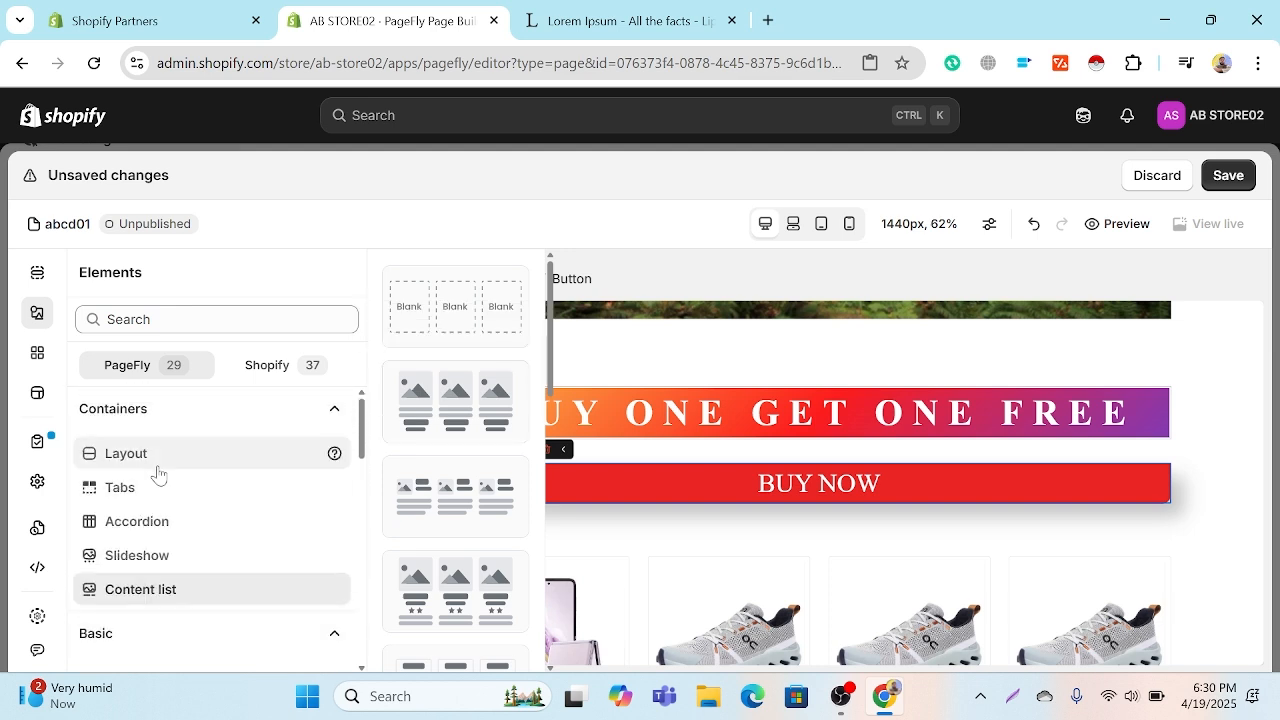
Step: Add a single-column 1/1 layout row above the BUY ONE GET ONE FREE heading
{"action": "left_click", "coordinate": [158, 474]}
{"action": "left_click", "coordinate": [454, 383]}
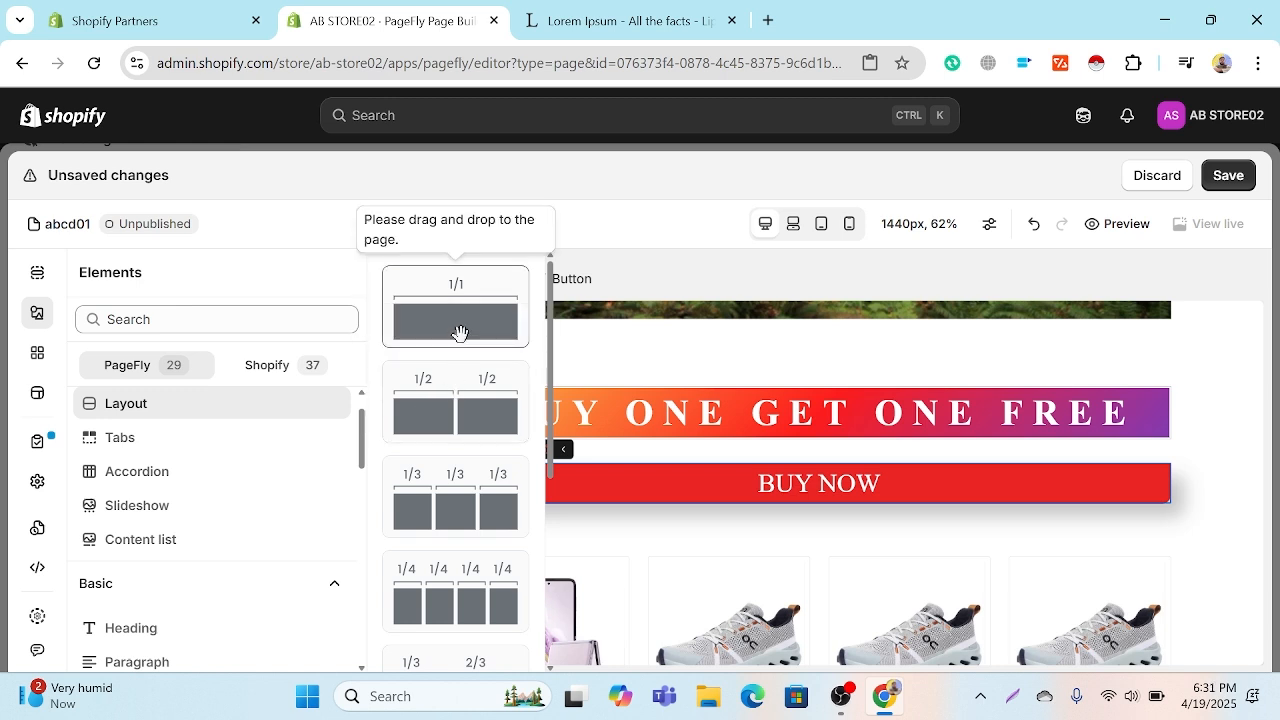
{"action": "left_click_drag", "start_coordinate": [459, 332], "coordinate": [809, 375]}
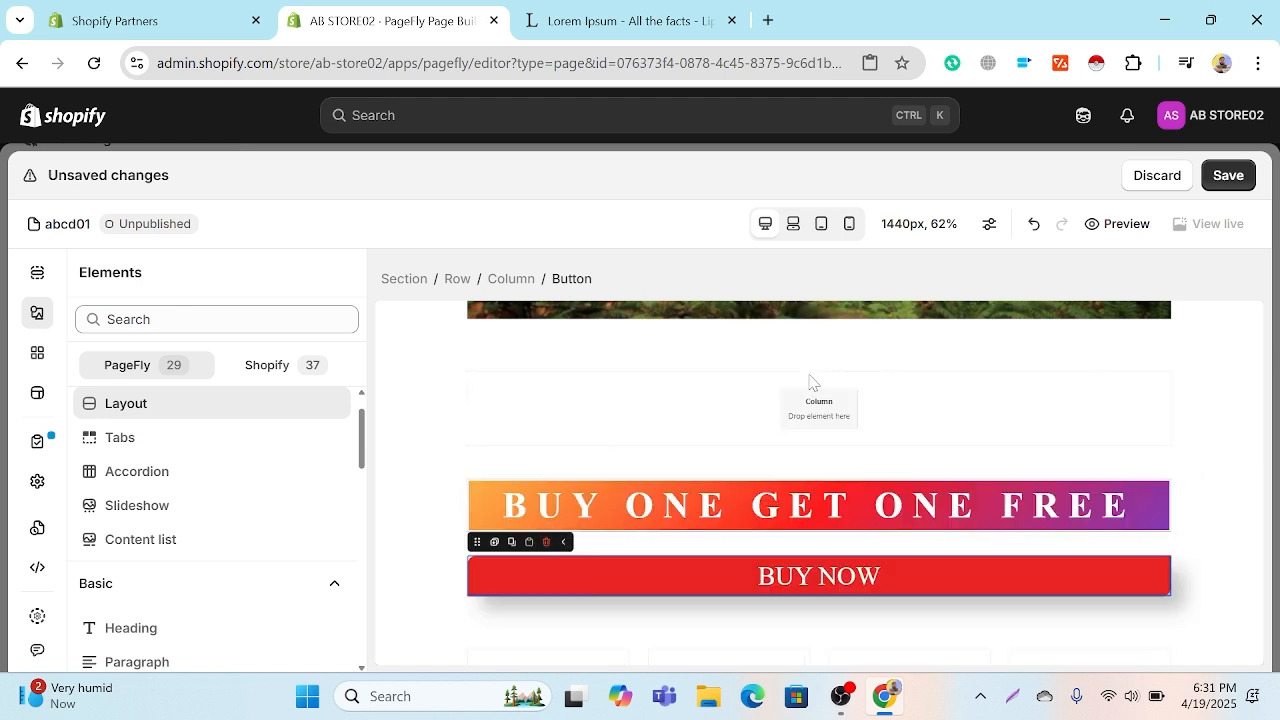
Step: Place the three-item content list with an image above the text in the empty column of the new row
{"action": "left_click", "coordinate": [38, 318]}
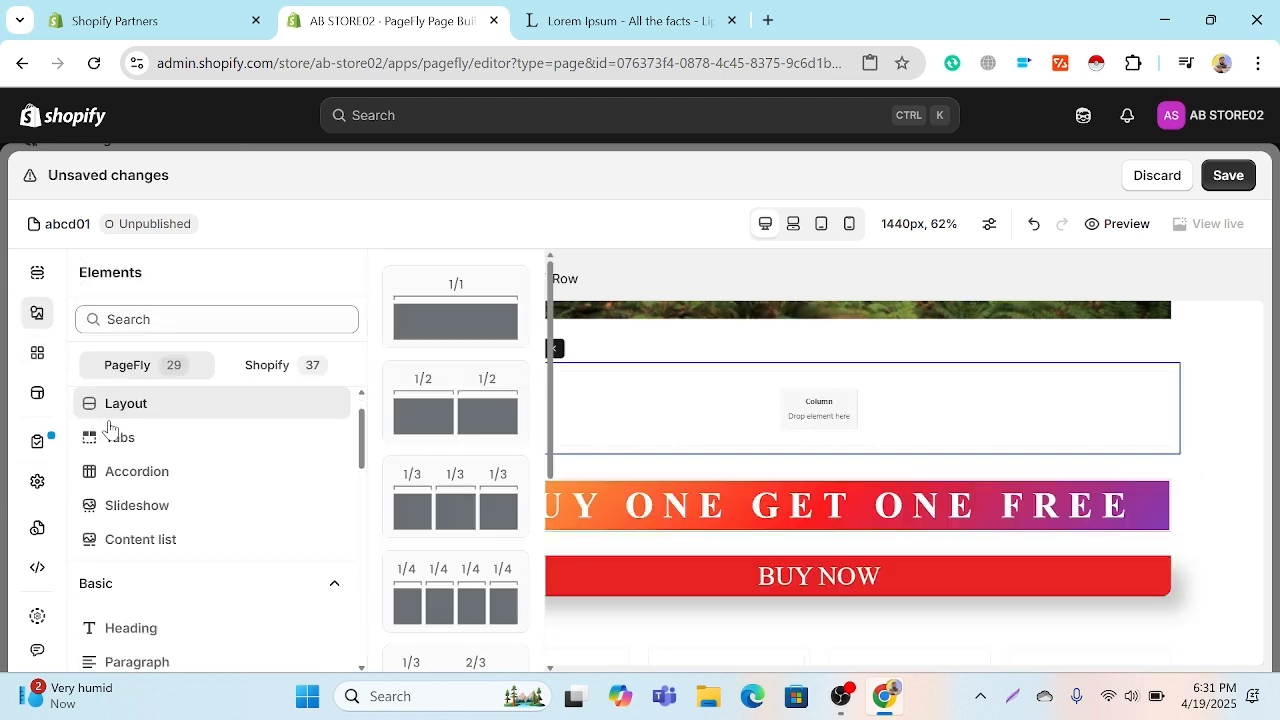
{"action": "scroll", "coordinate": [153, 460], "scroll_direction": "down", "scroll_amount": 1}
{"action": "scroll", "coordinate": [153, 460], "scroll_direction": "down", "scroll_amount": 6}
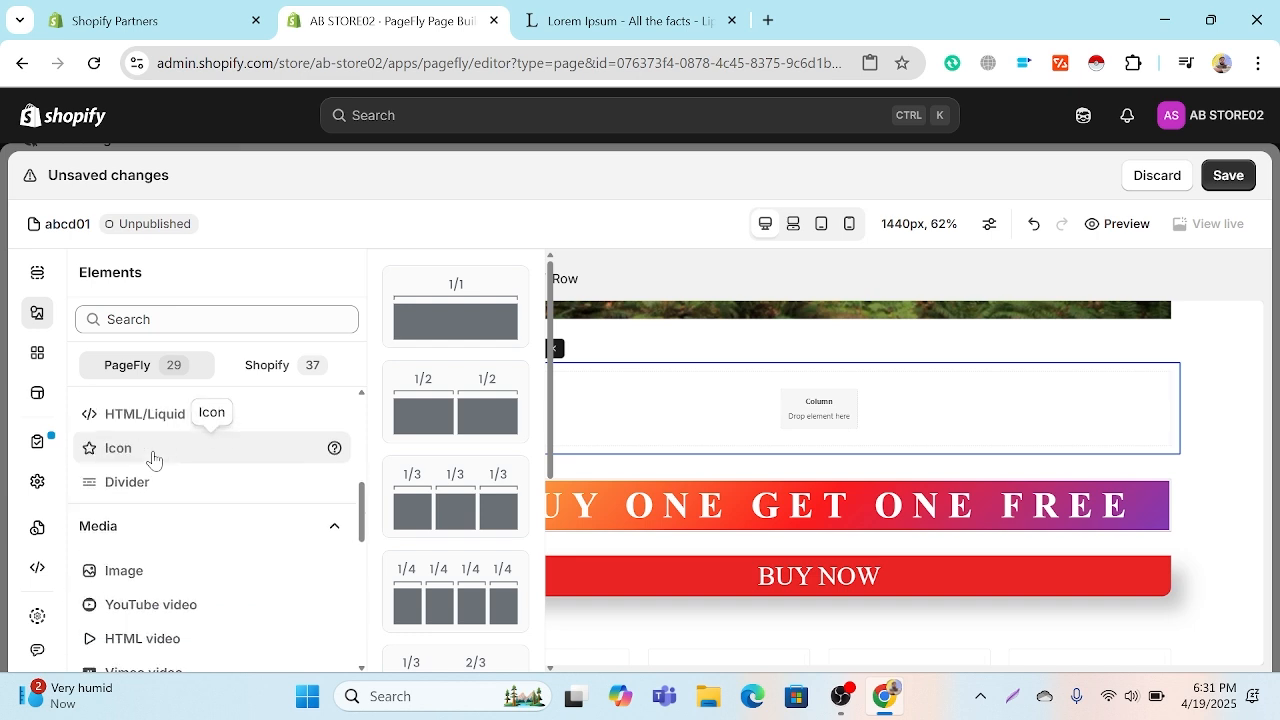
{"action": "scroll", "coordinate": [155, 480], "scroll_direction": "down", "scroll_amount": 4}
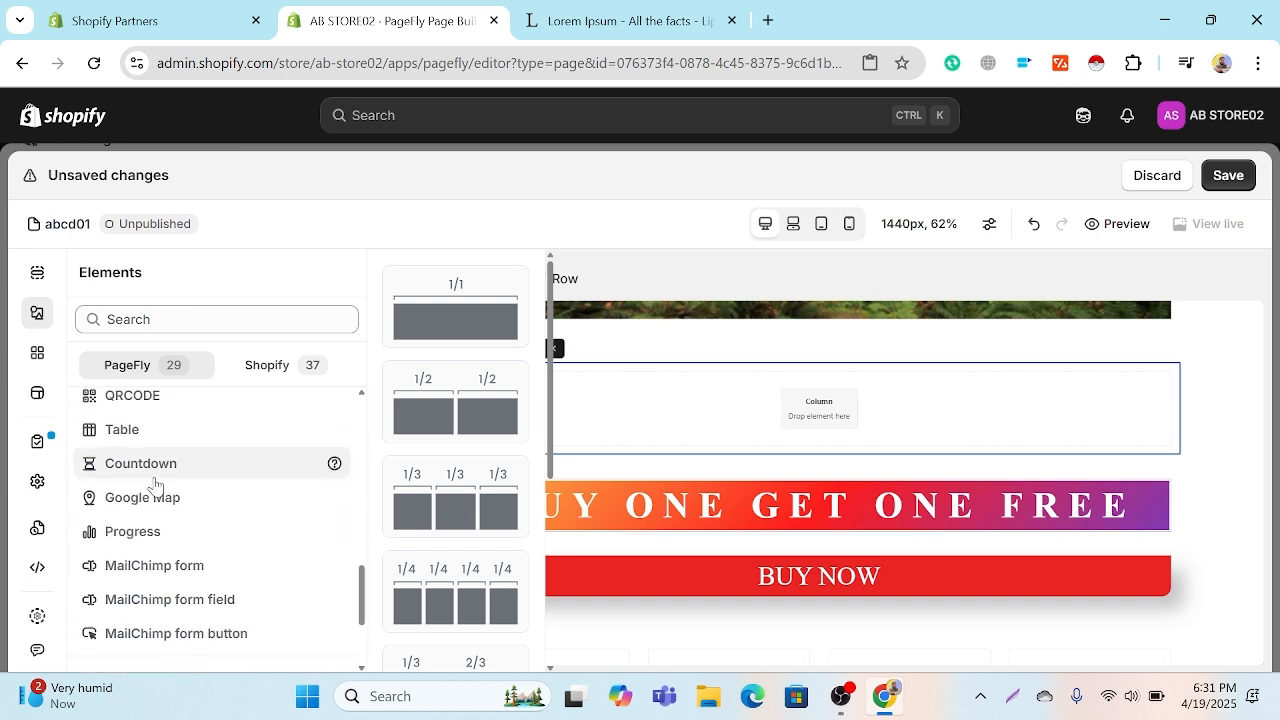
{"action": "scroll", "coordinate": [155, 485], "scroll_direction": "up", "scroll_amount": 4}
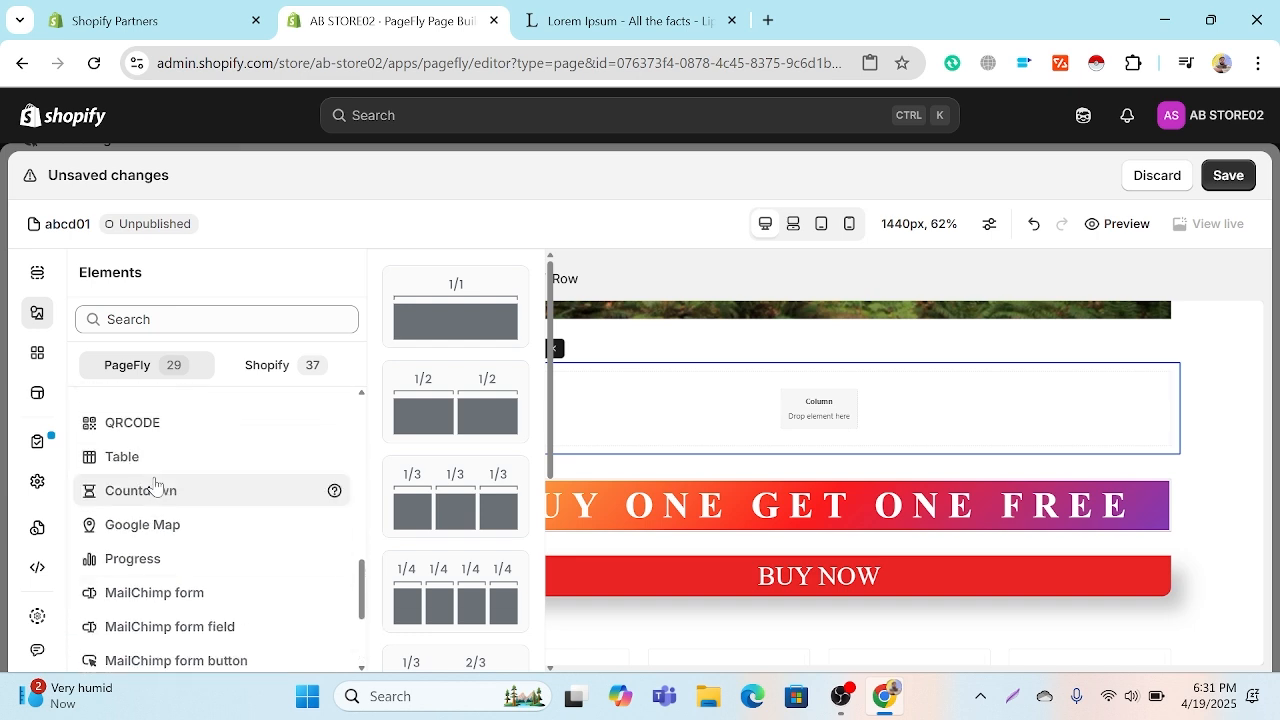
{"action": "scroll", "coordinate": [155, 485], "scroll_direction": "up", "scroll_amount": 4}
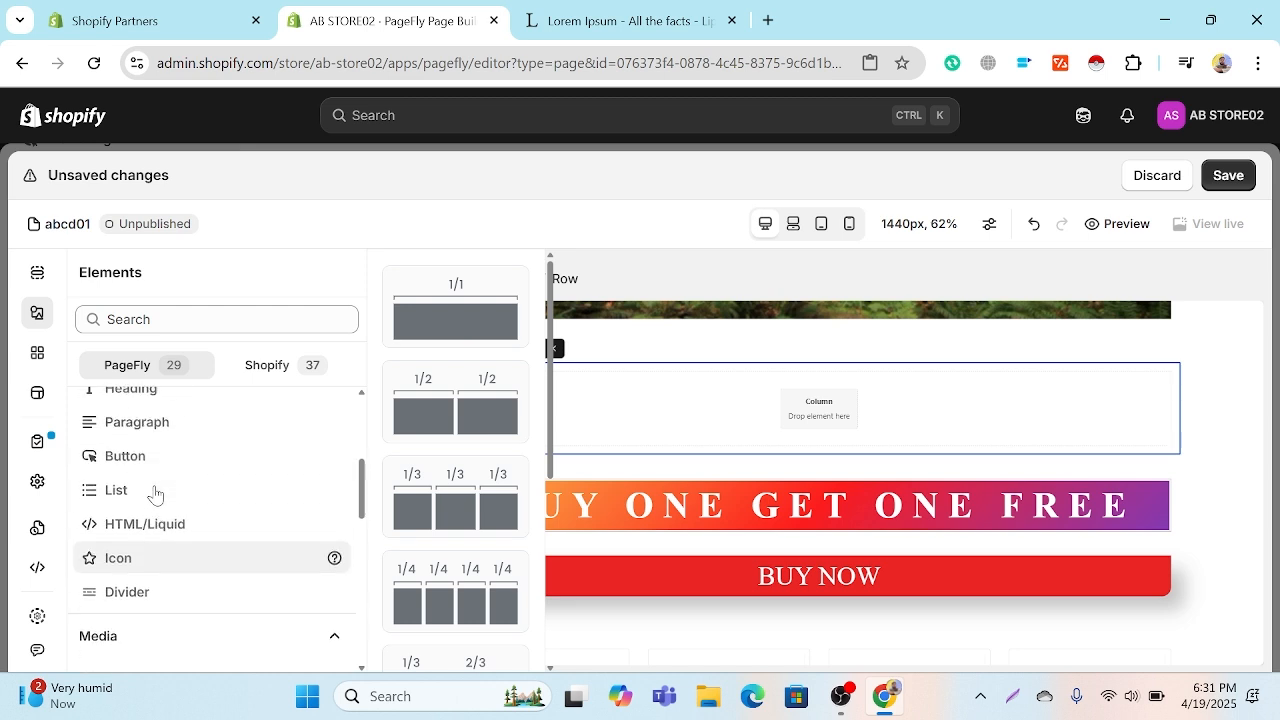
{"action": "scroll", "coordinate": [155, 540], "scroll_direction": "up", "scroll_amount": 3}
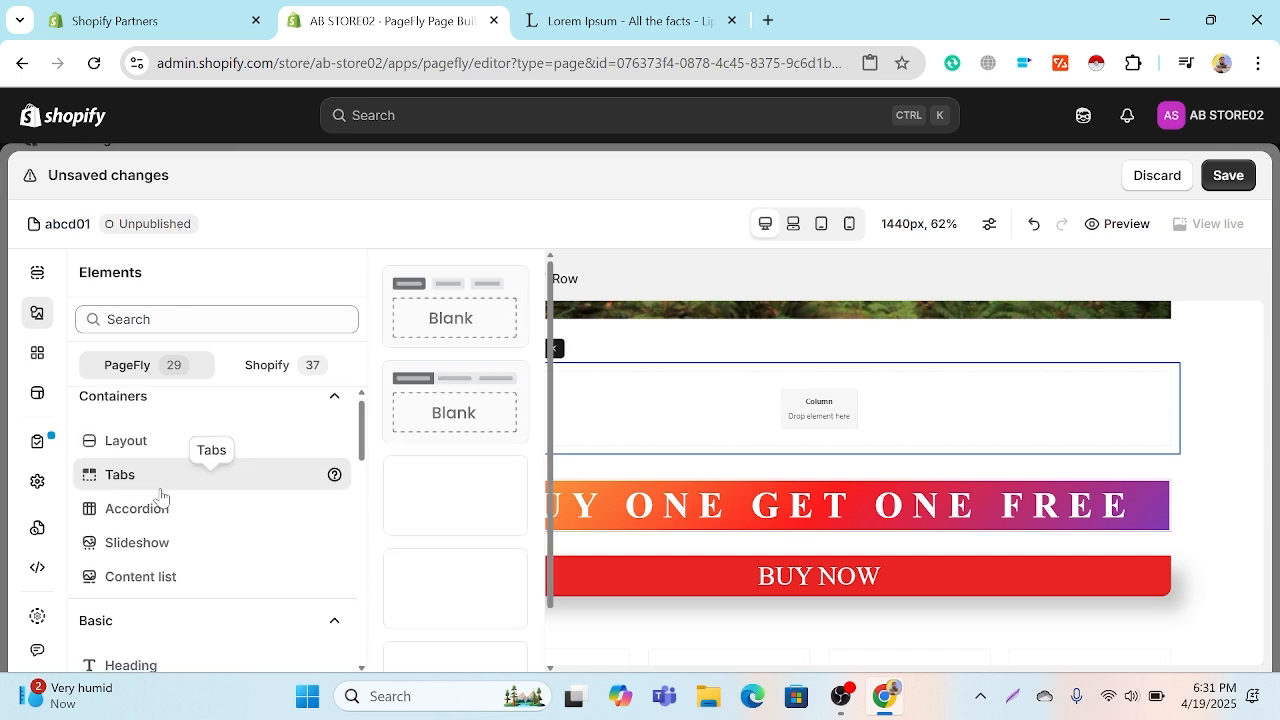
{"action": "scroll", "coordinate": [160, 497], "scroll_direction": "down", "scroll_amount": 1}
{"action": "scroll", "coordinate": [179, 444], "scroll_direction": "down", "scroll_amount": 1}
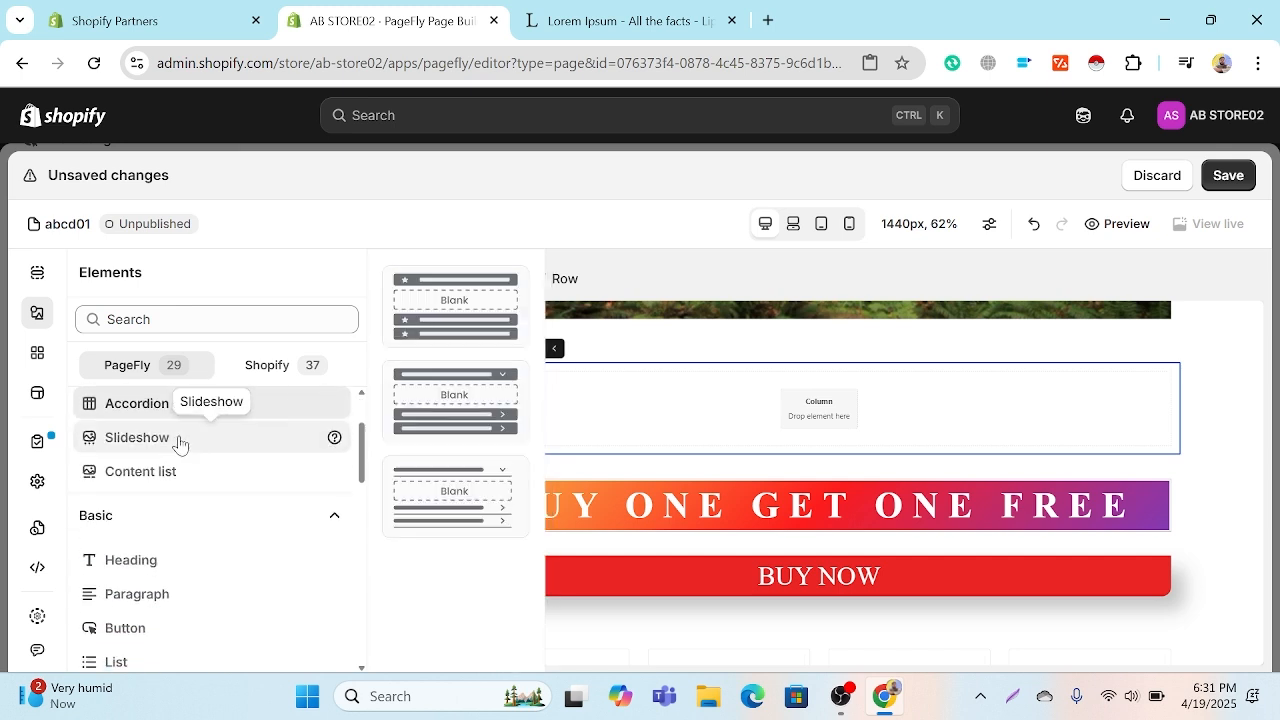
{"action": "scroll", "coordinate": [172, 450], "scroll_direction": "down", "scroll_amount": 1}
{"action": "scroll", "coordinate": [172, 450], "scroll_direction": "down", "scroll_amount": 1}
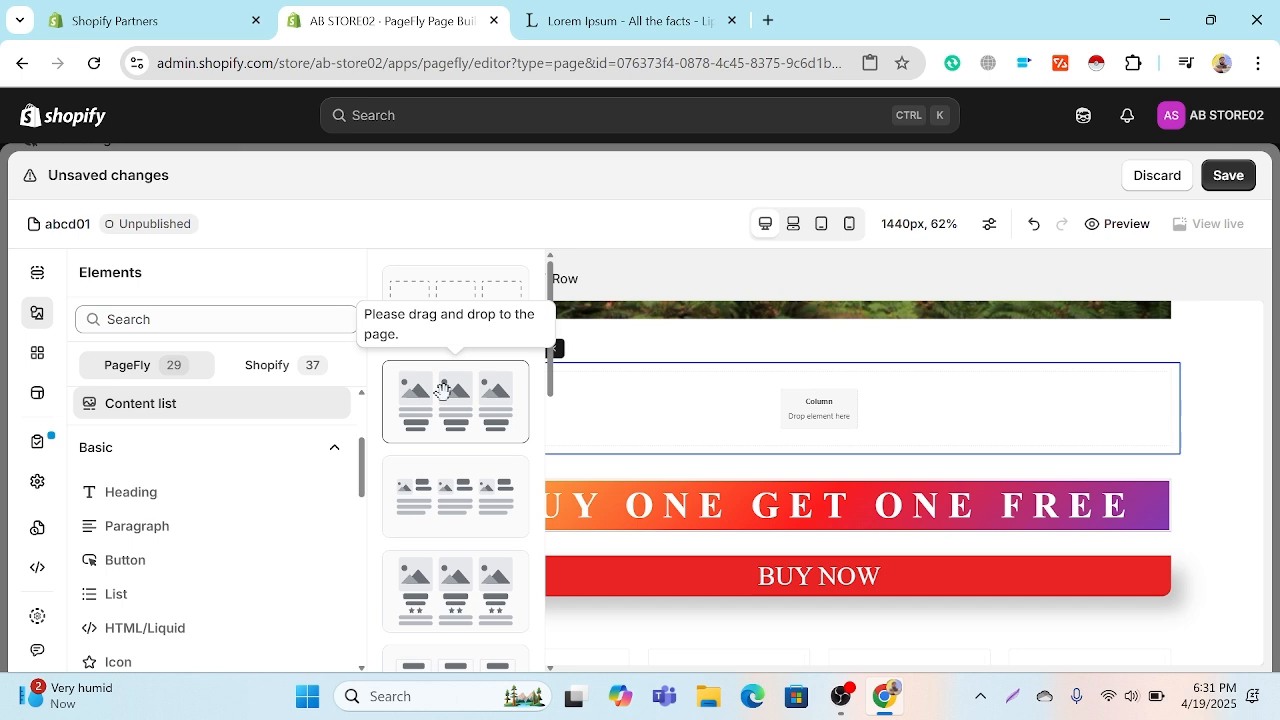
{"action": "left_click_drag", "start_coordinate": [443, 390], "coordinate": [820, 409]}
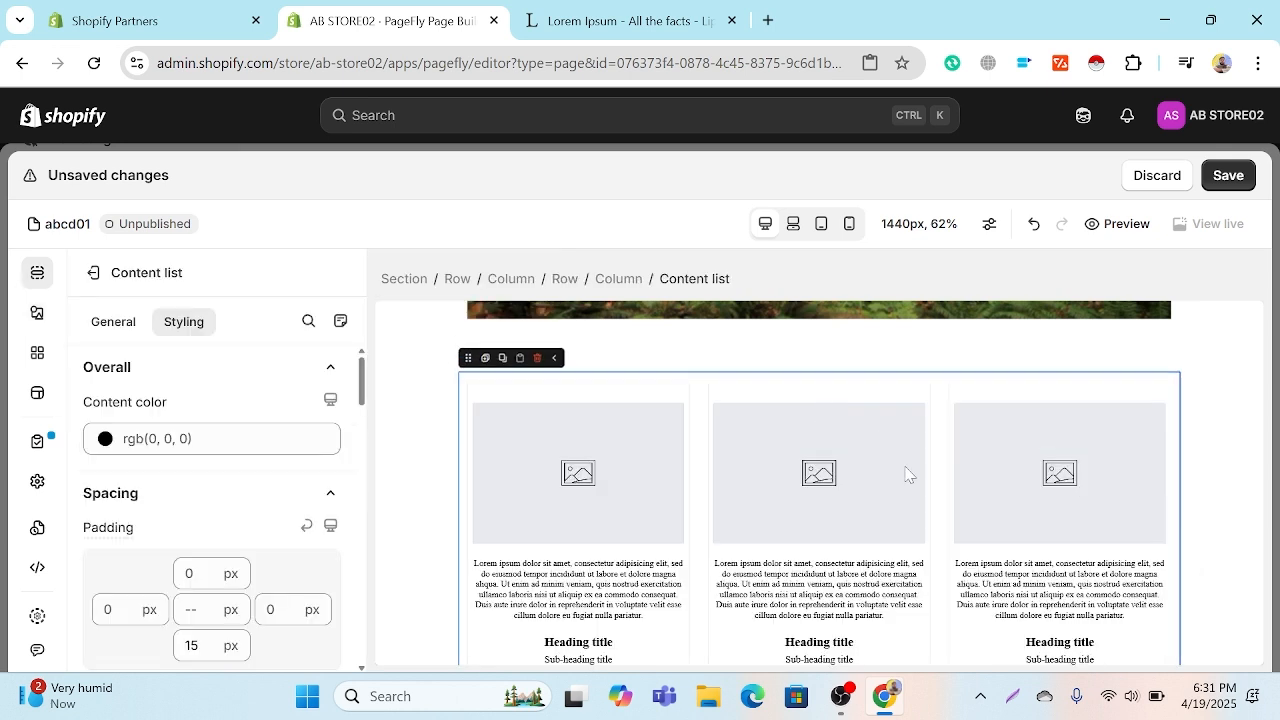
Step: Delete content list items 1 and 2, keeping only content list item 3
{"action": "scroll", "coordinate": [687, 497], "scroll_direction": "down", "scroll_amount": 1}
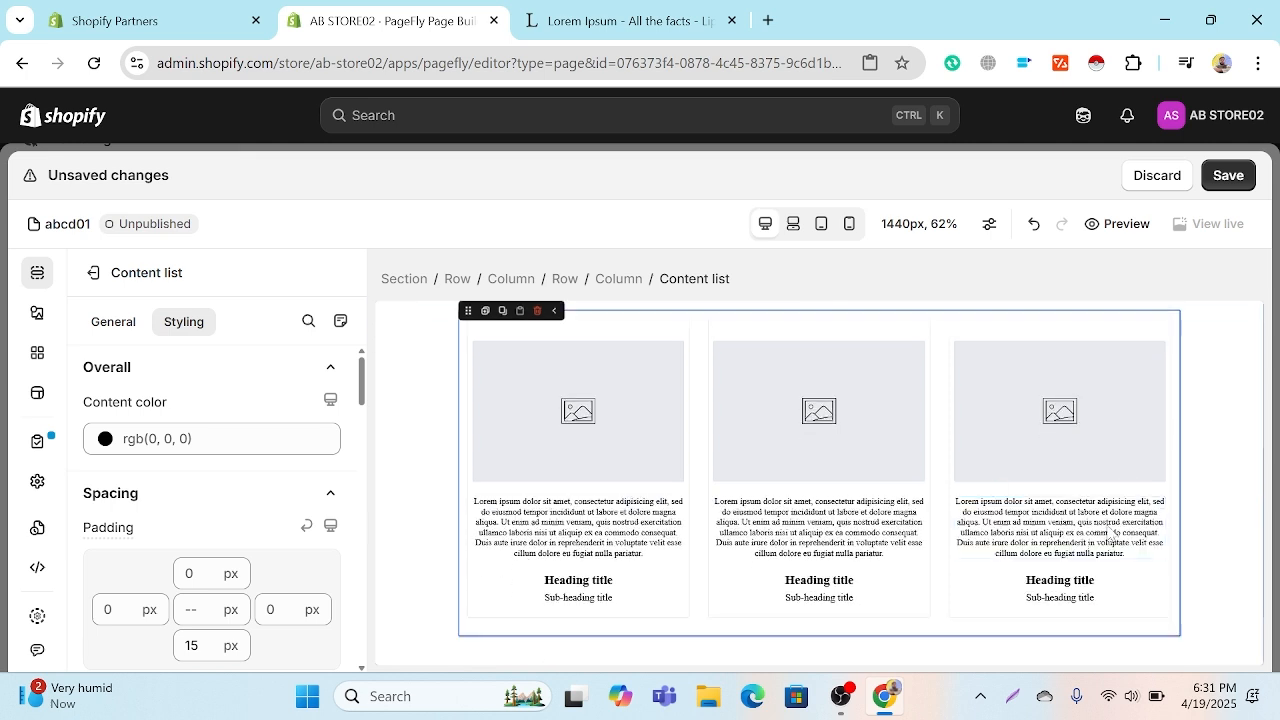
{"action": "left_click", "coordinate": [102, 321]}
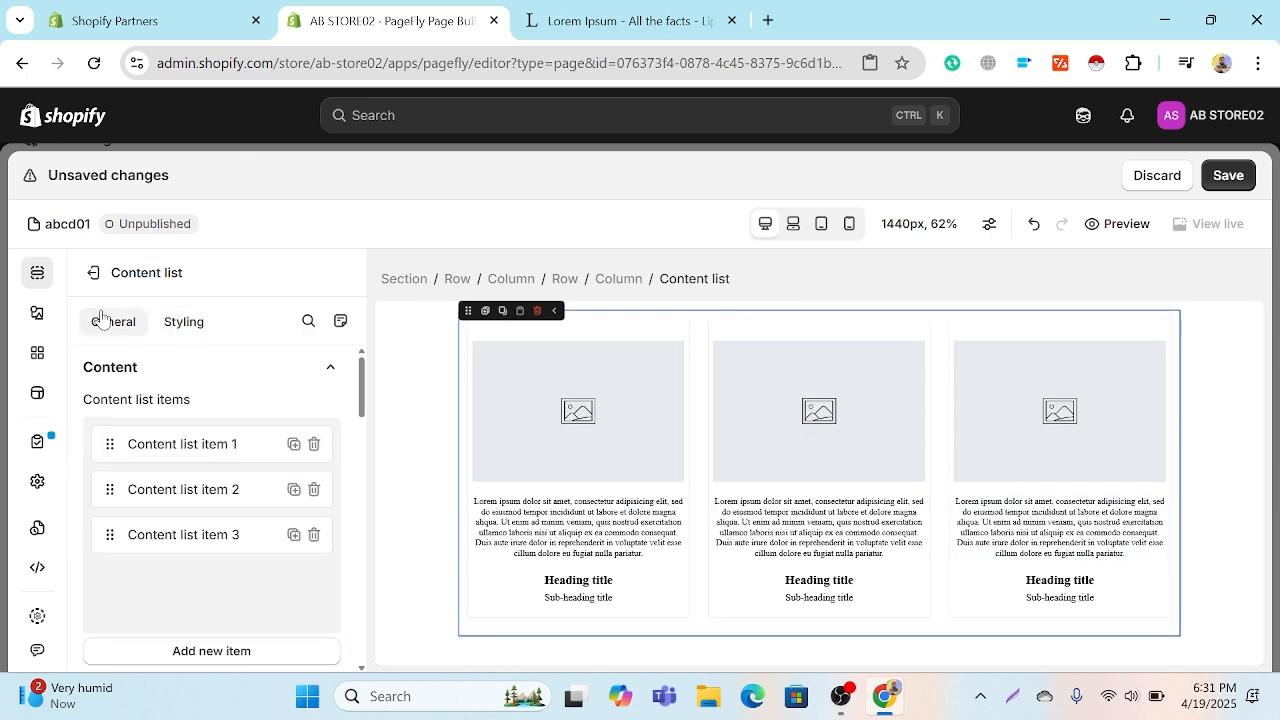
{"action": "left_click", "coordinate": [166, 442]}
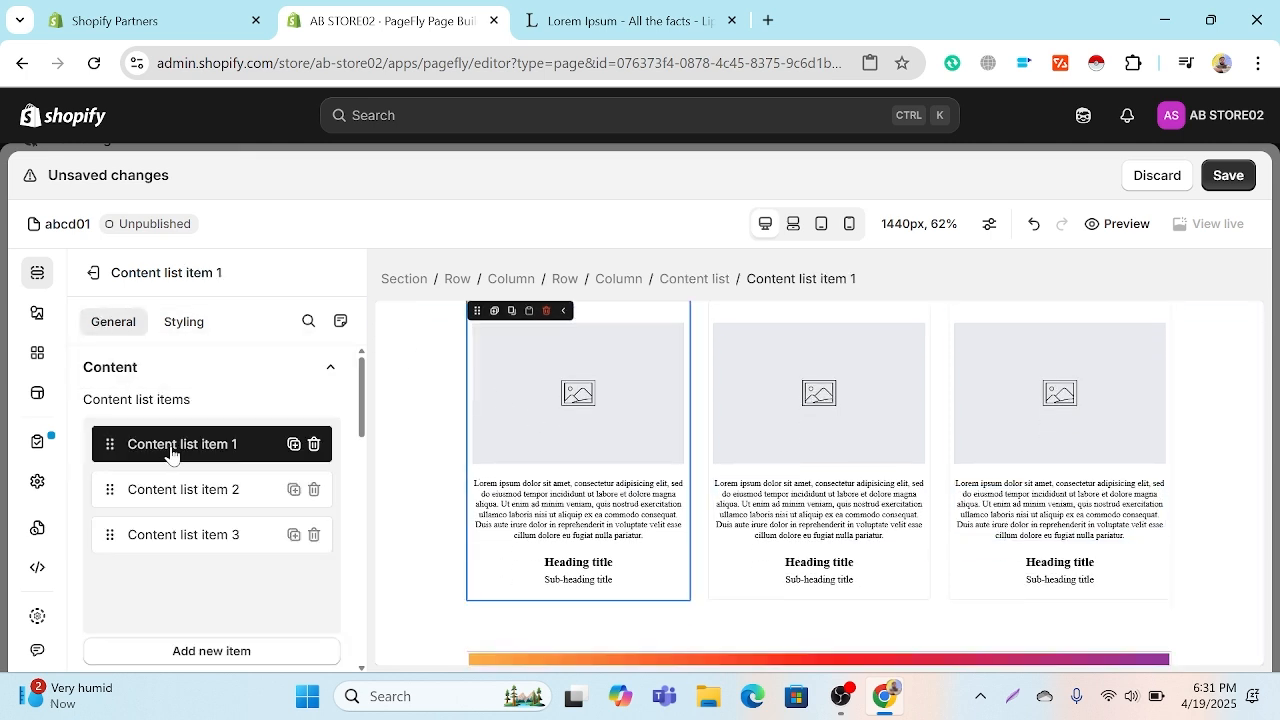
{"action": "left_click", "coordinate": [313, 447]}
{"action": "left_click", "coordinate": [314, 447]}
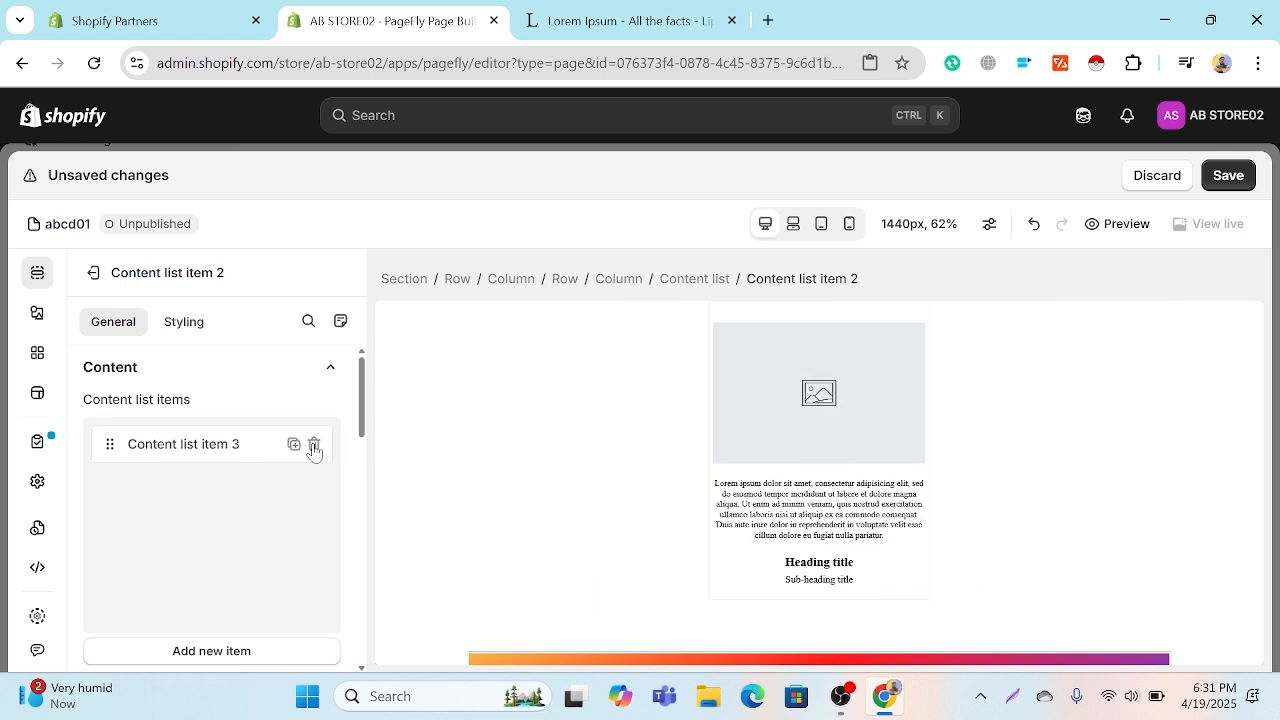
Step: Try adding another content list item and turning off item syncing, and revert both
{"action": "scroll", "coordinate": [1078, 531], "scroll_direction": "down", "scroll_amount": 2}
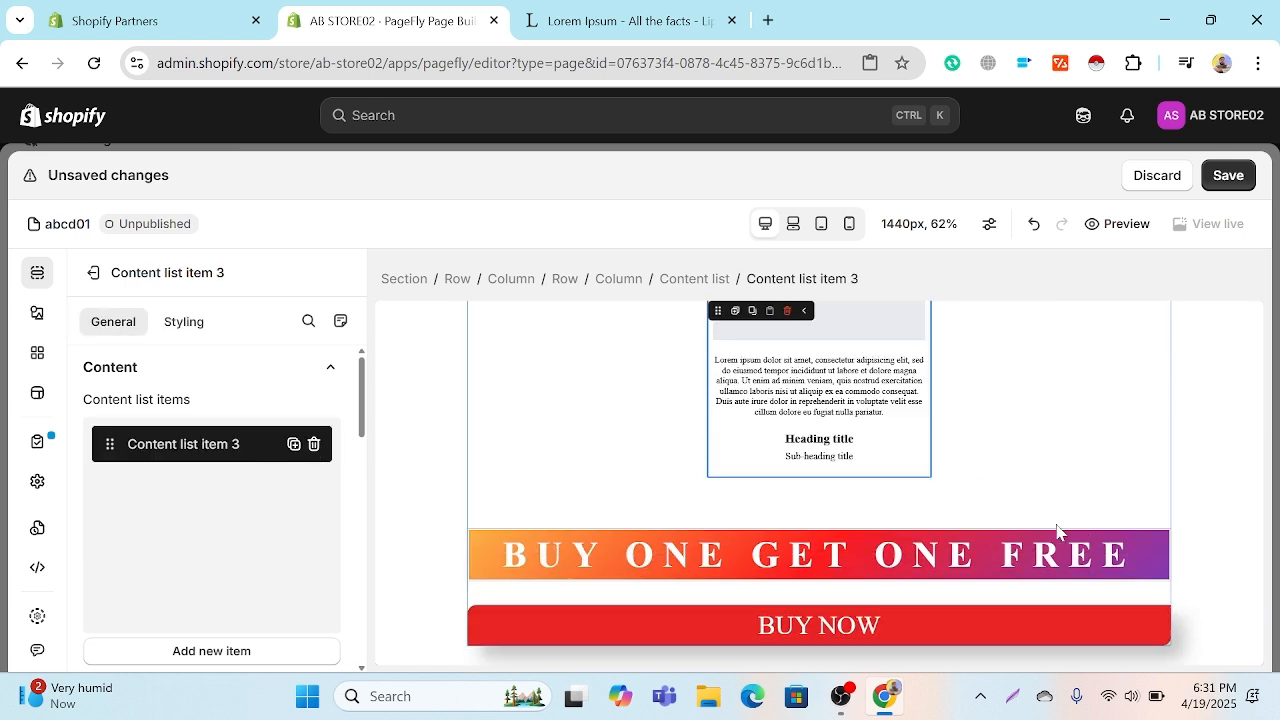
{"action": "scroll", "coordinate": [1059, 532], "scroll_direction": "up", "scroll_amount": 1}
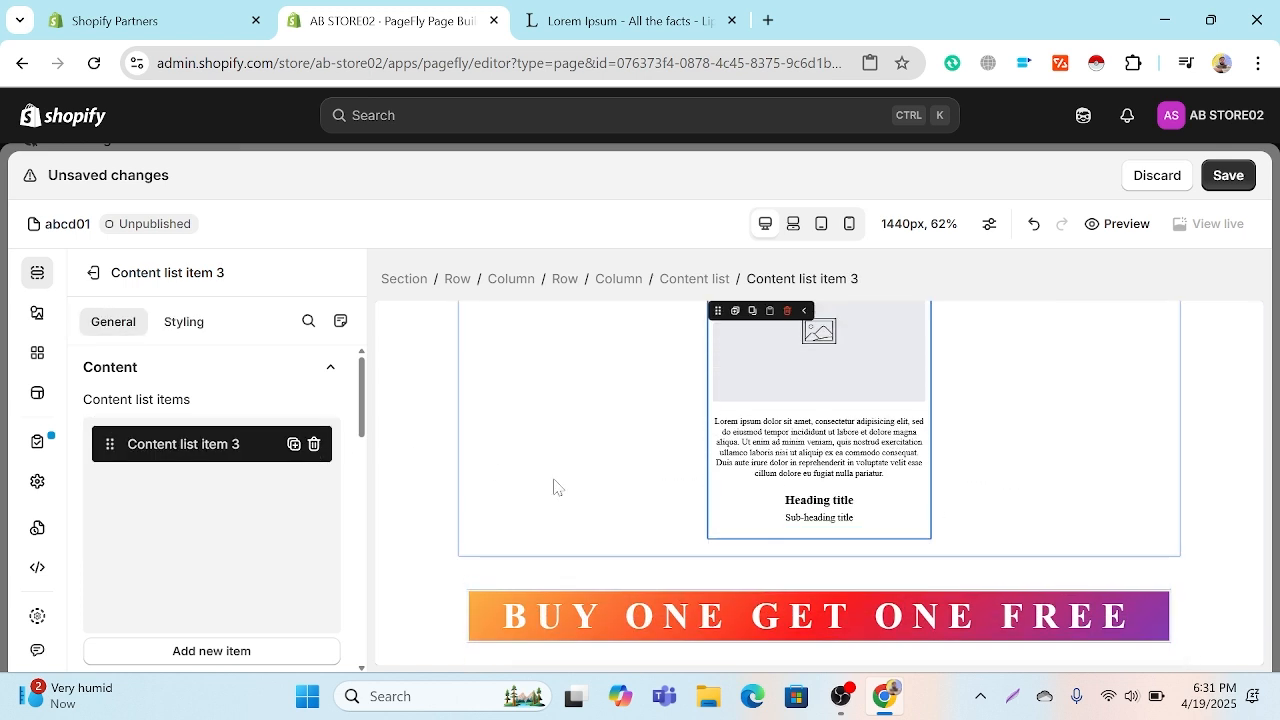
{"action": "scroll", "coordinate": [213, 452], "scroll_direction": "down", "scroll_amount": 2}
{"action": "left_click", "coordinate": [213, 451]}
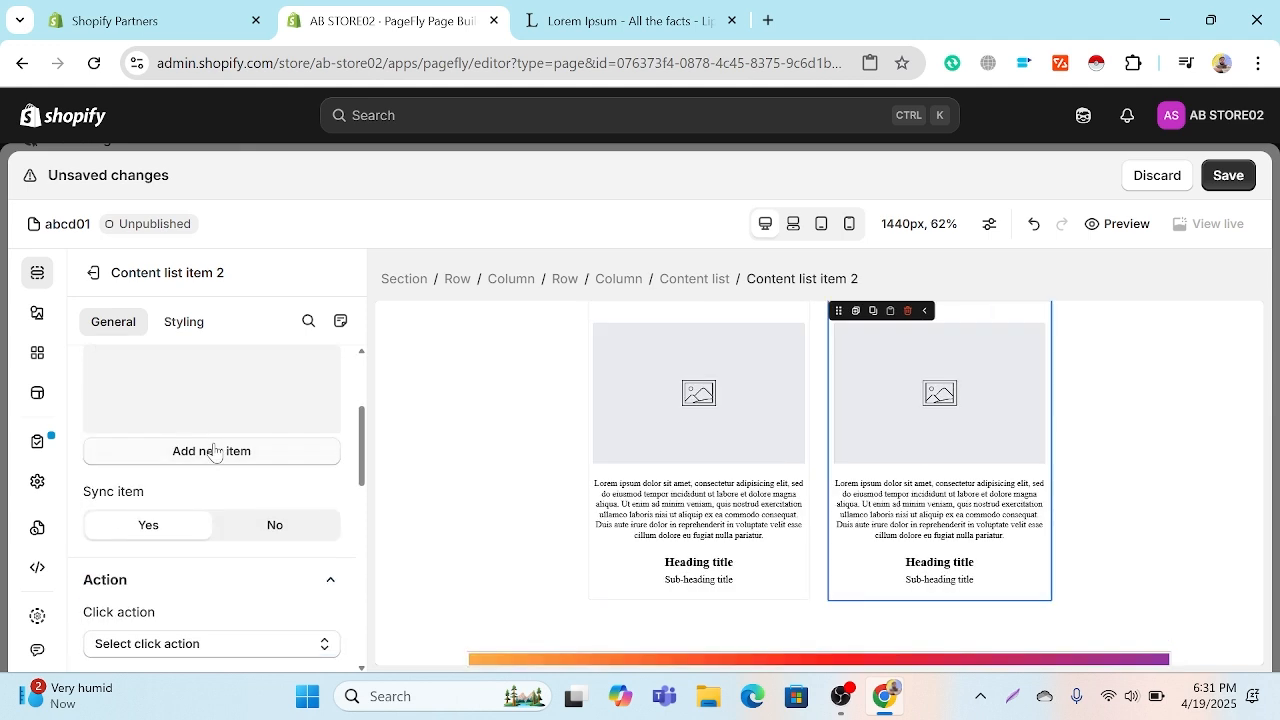
{"action": "left_click", "coordinate": [907, 311]}
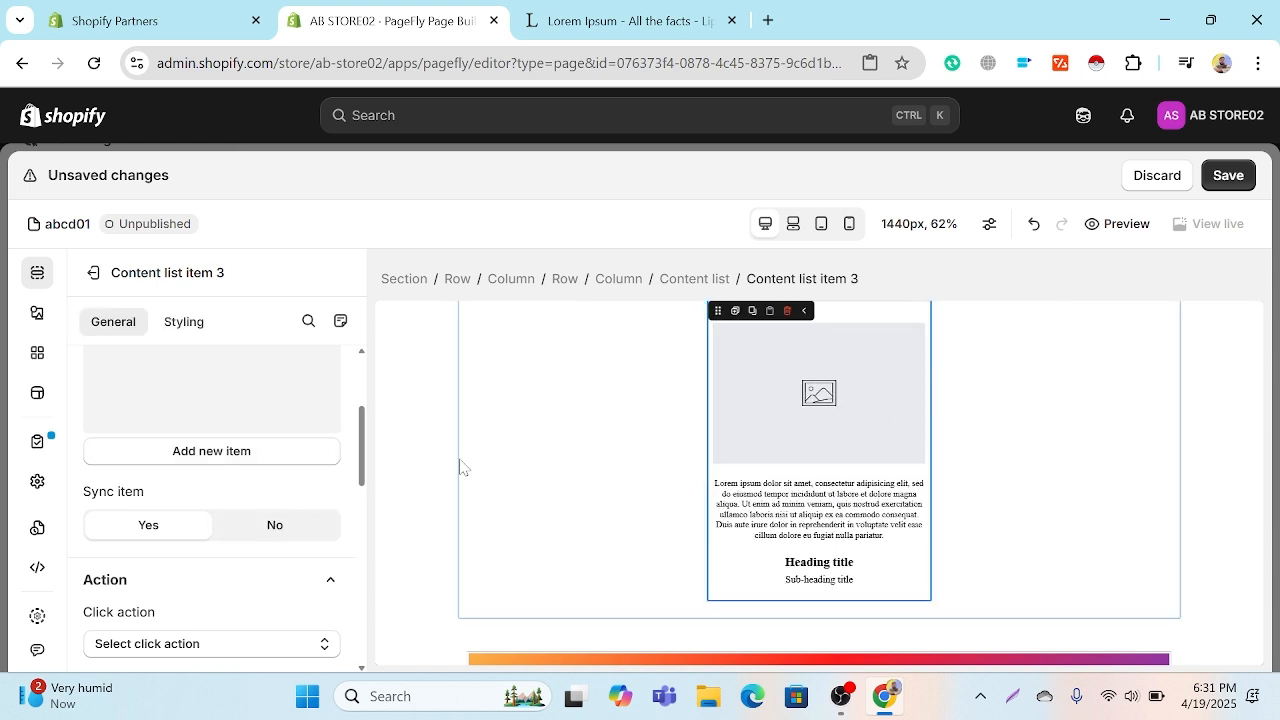
{"action": "left_click", "coordinate": [275, 529]}
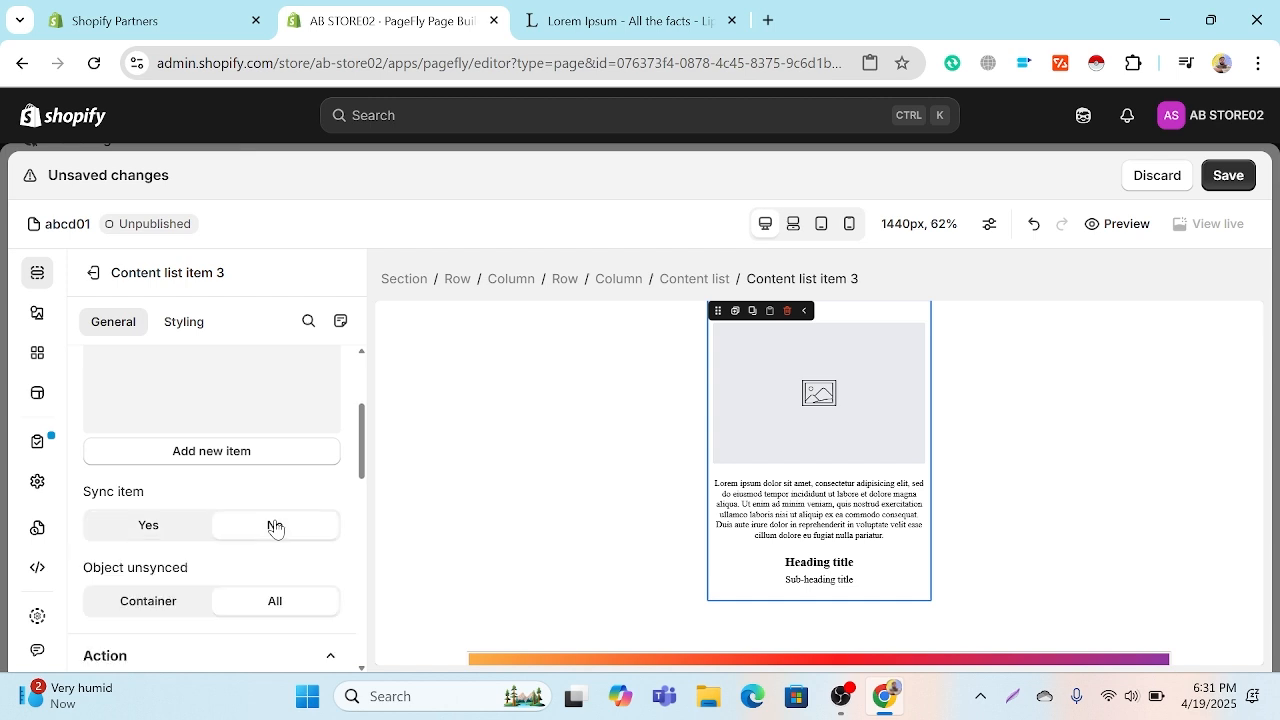
{"action": "left_click", "coordinate": [186, 533]}
Step: Set content list item 3's click action to Go to URL, linking to the Blackview HERO 10 Foldable product
{"action": "scroll", "coordinate": [246, 545], "scroll_direction": "down", "scroll_amount": 2}
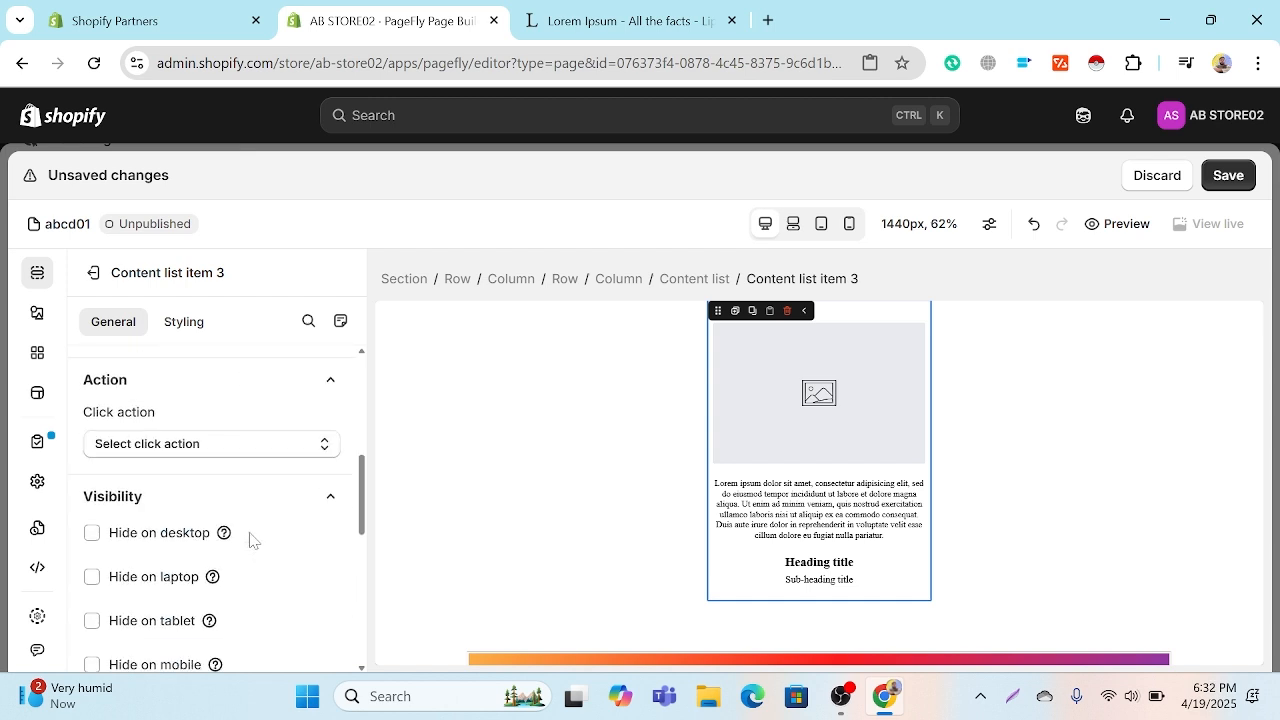
{"action": "left_click", "coordinate": [220, 451]}
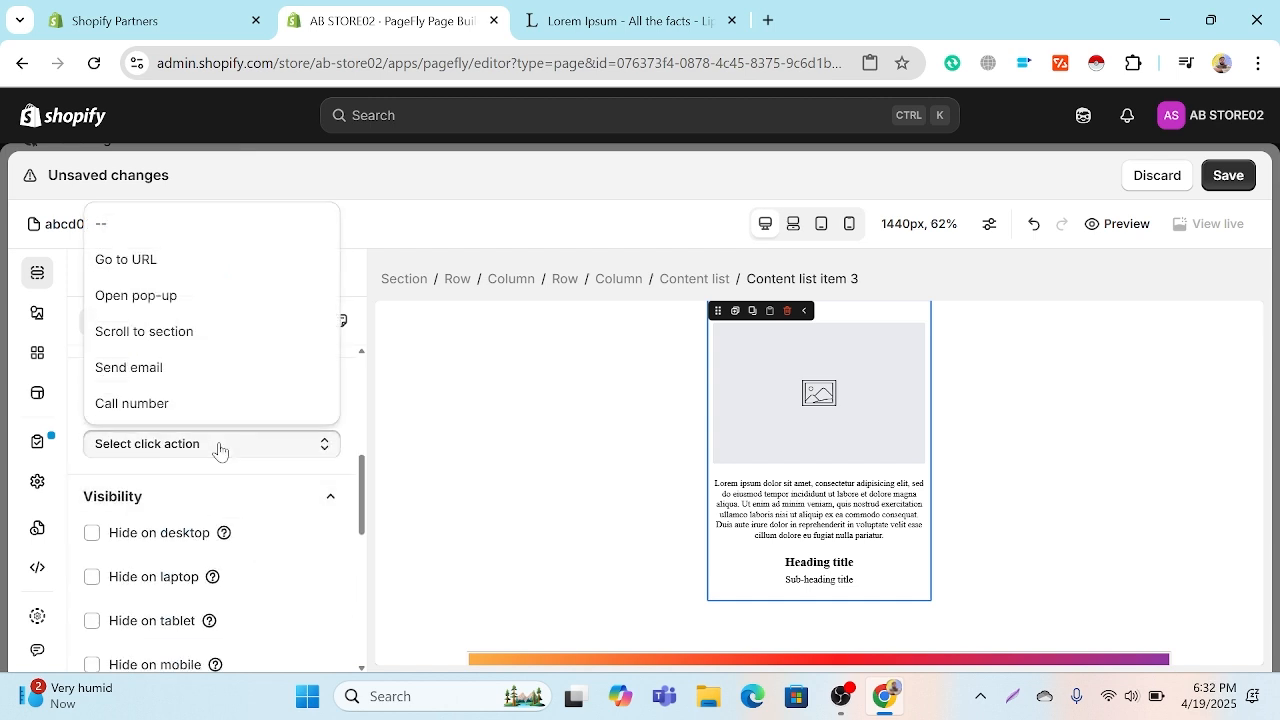
{"action": "left_click", "coordinate": [185, 262]}
{"action": "left_click", "coordinate": [182, 517]}
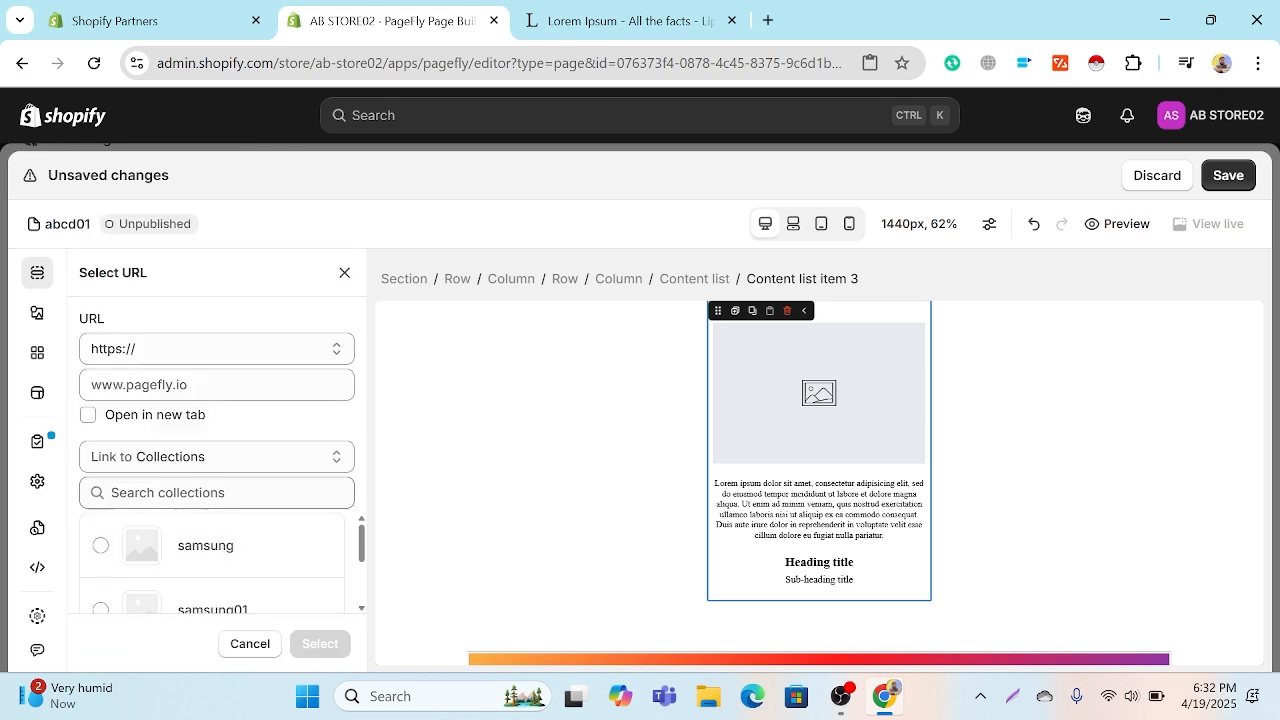
{"action": "left_click", "coordinate": [190, 493]}
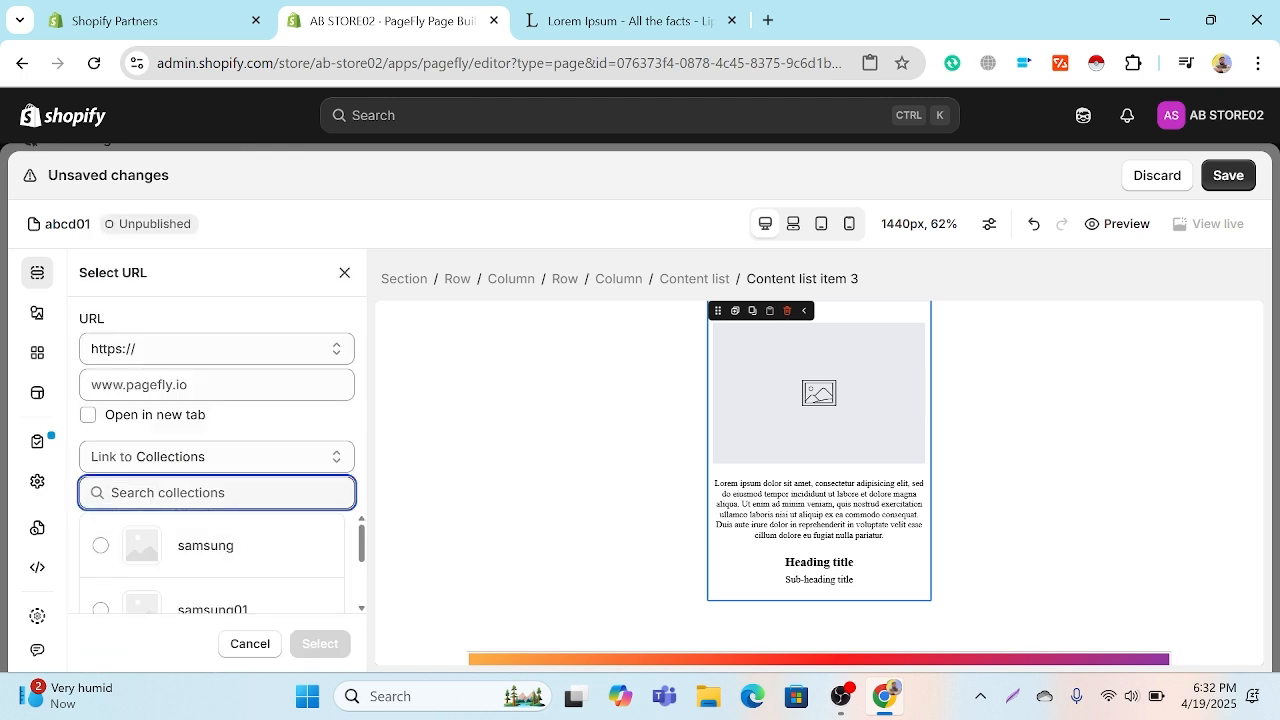
{"action": "left_click", "coordinate": [191, 600]}
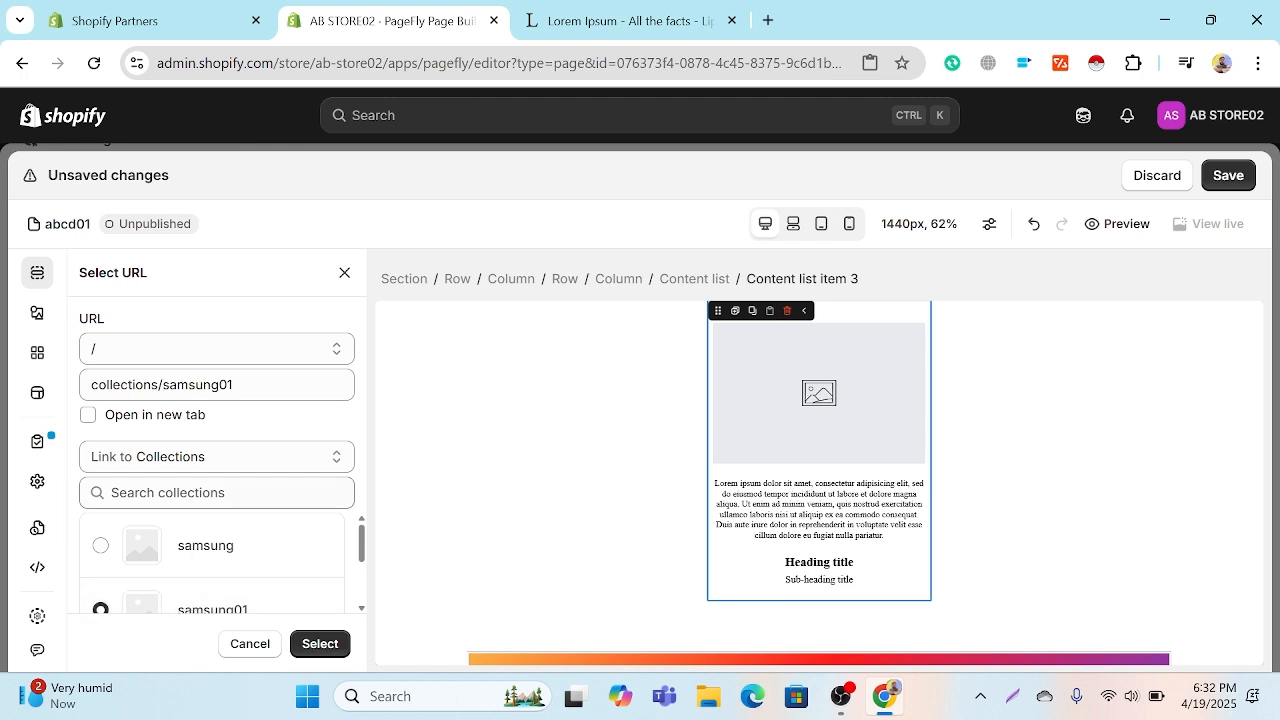
{"action": "left_click", "coordinate": [211, 457]}
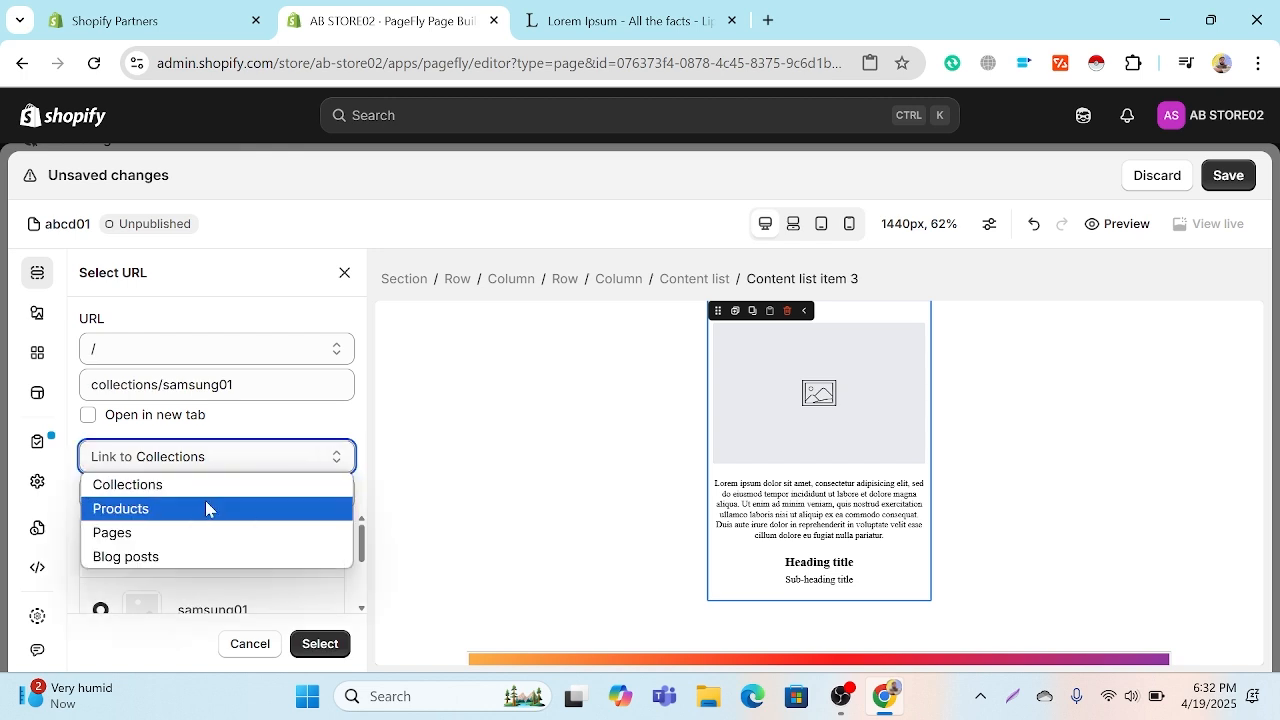
{"action": "left_click", "coordinate": [205, 508]}
{"action": "left_click", "coordinate": [193, 558]}
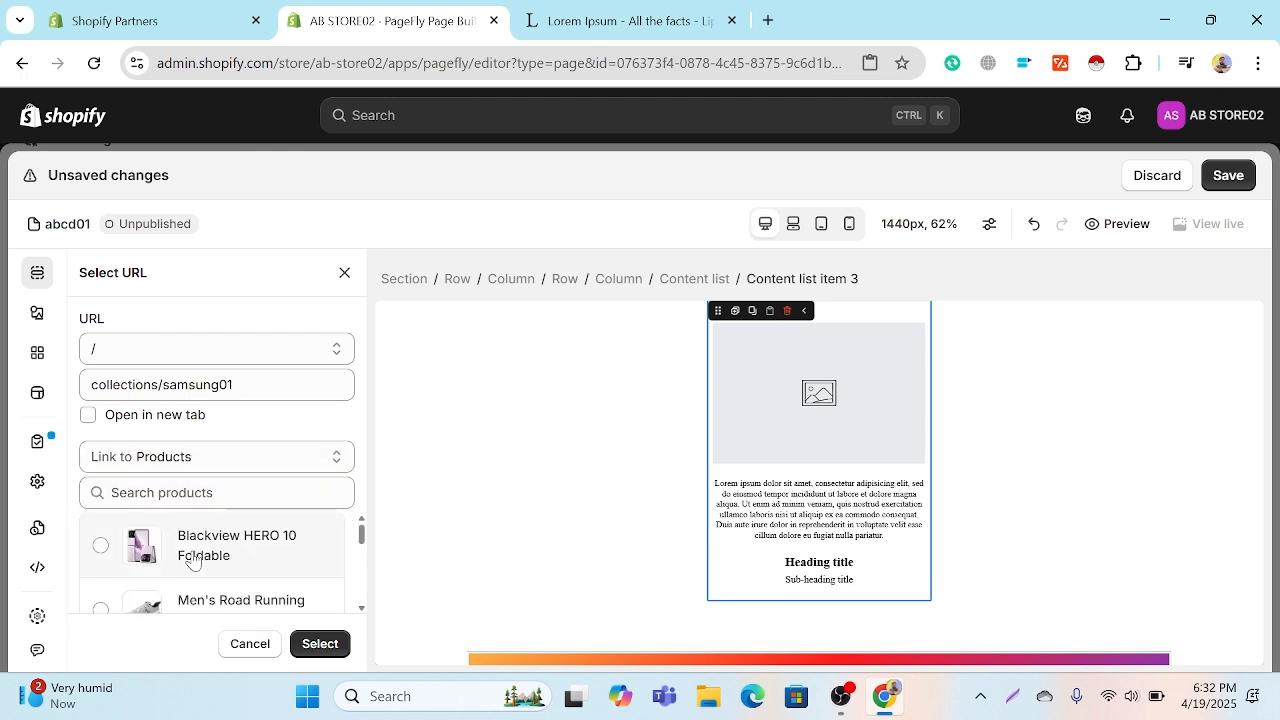
{"action": "left_click", "coordinate": [328, 649]}
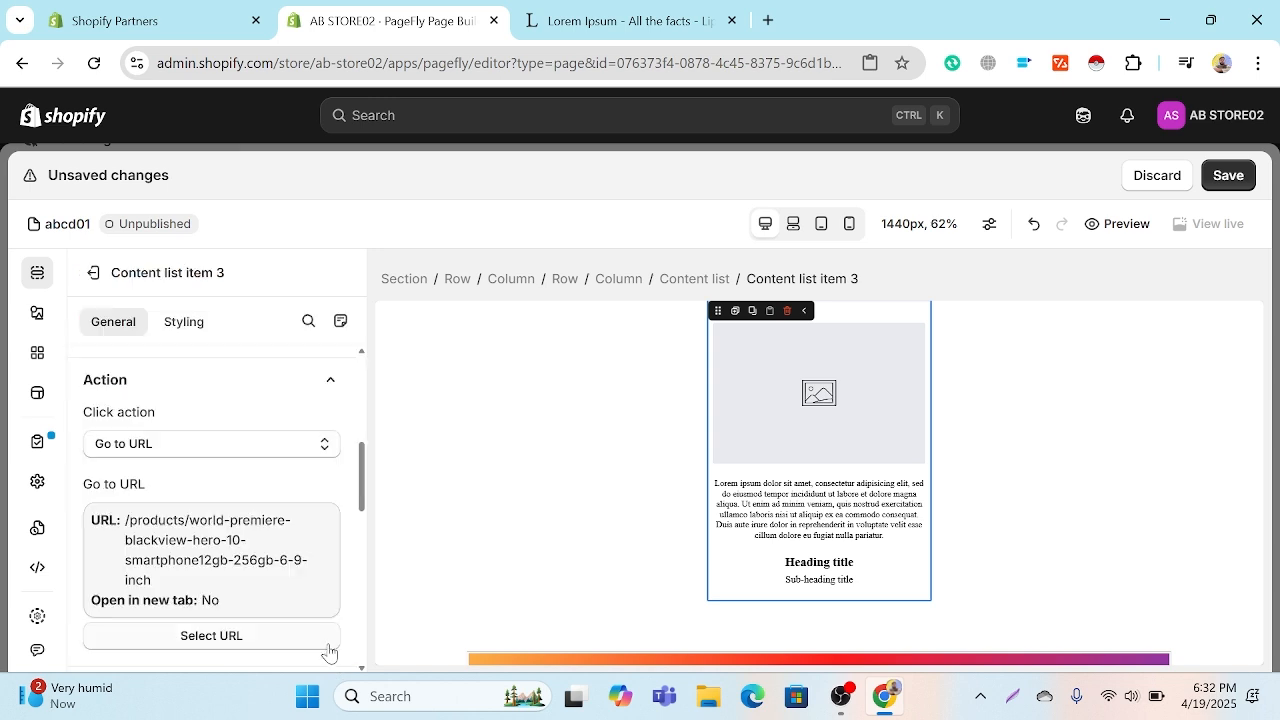
Step: Fill the image placeholder in content list item 3 with the Screenshot_6 phone picture from the store's images
{"action": "scroll", "coordinate": [266, 517], "scroll_direction": "down", "scroll_amount": 3}
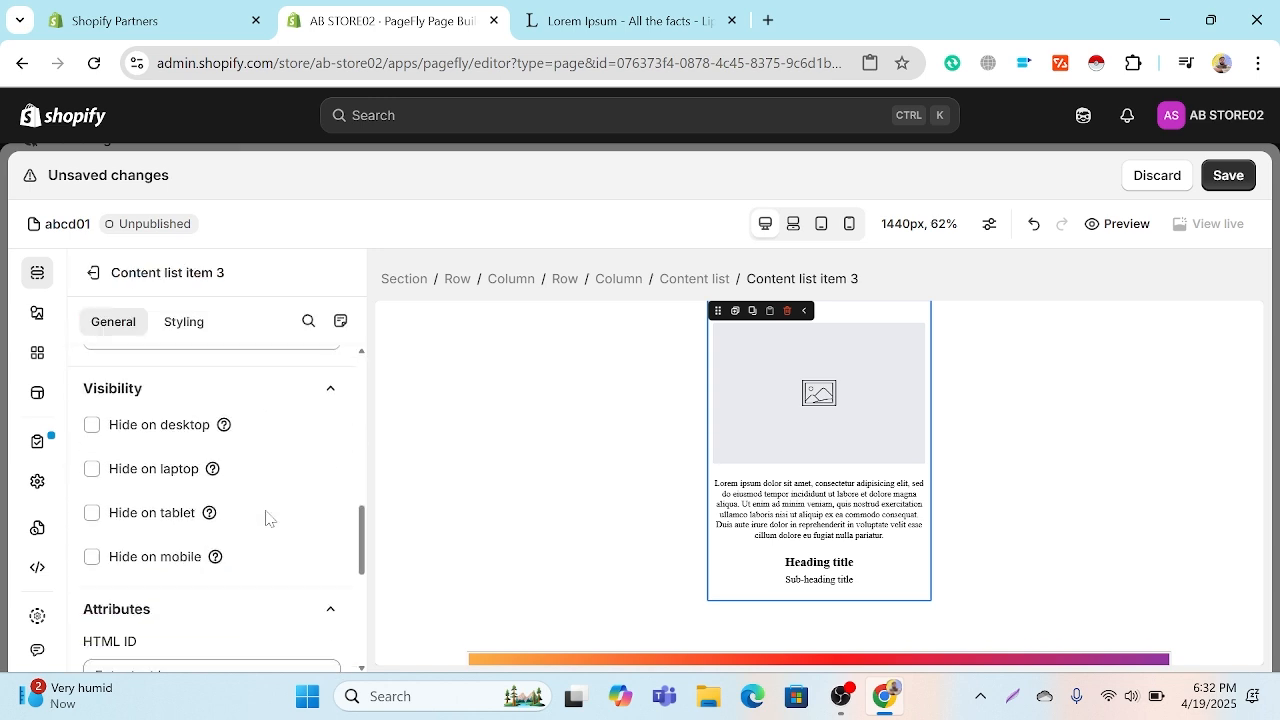
{"action": "scroll", "coordinate": [266, 517], "scroll_direction": "down", "scroll_amount": 5}
{"action": "left_click", "coordinate": [884, 431]}
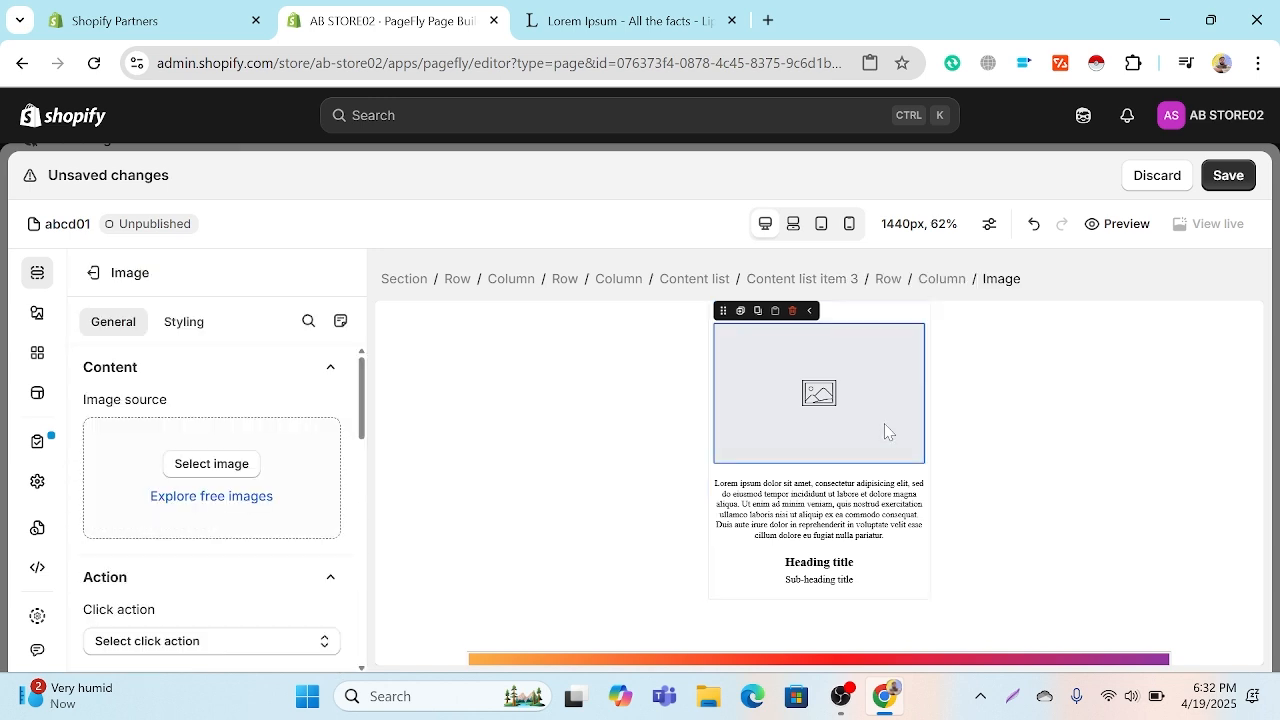
{"action": "left_click", "coordinate": [212, 464]}
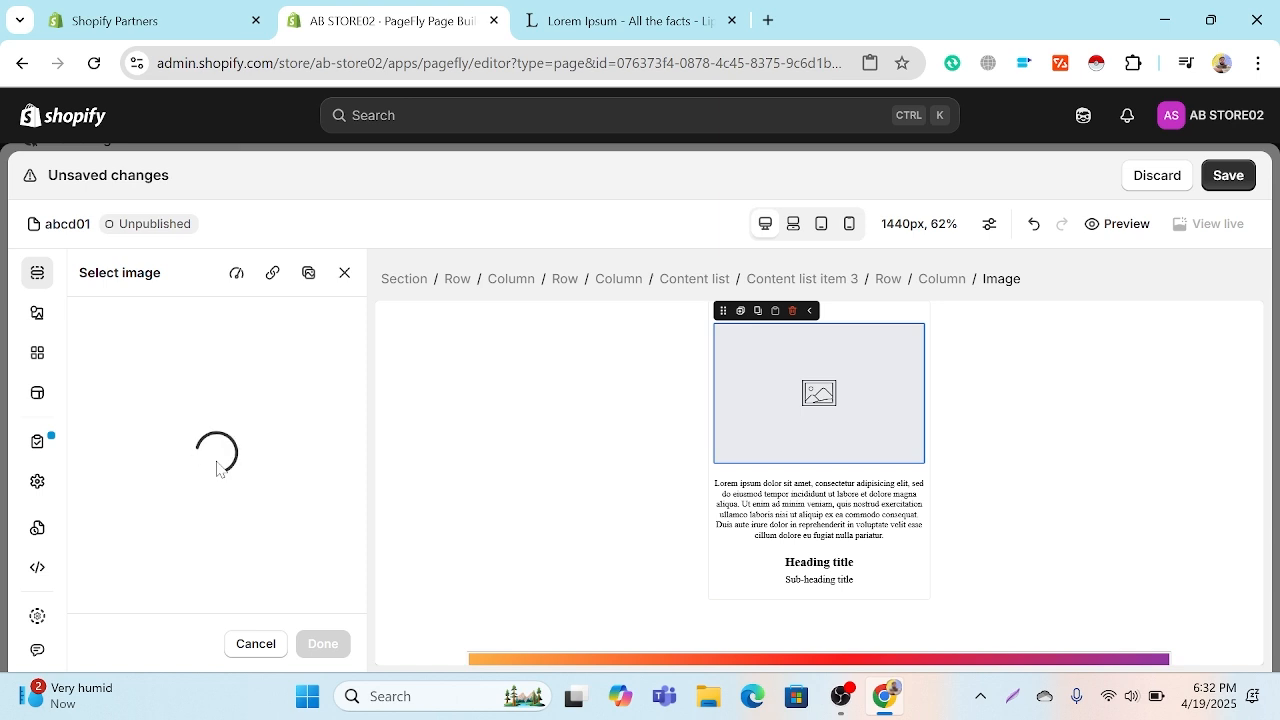
{"action": "scroll", "coordinate": [220, 455], "scroll_direction": "down", "scroll_amount": 5}
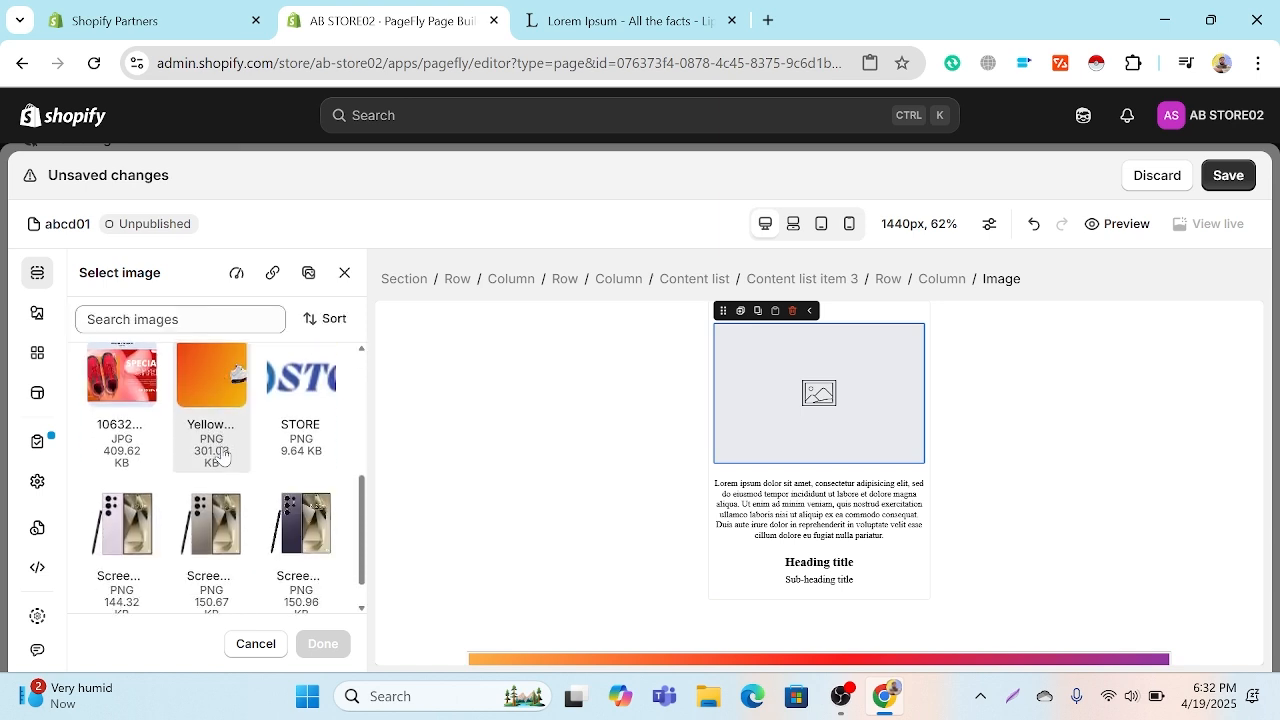
{"action": "left_click", "coordinate": [206, 495]}
{"action": "left_click", "coordinate": [322, 643]}
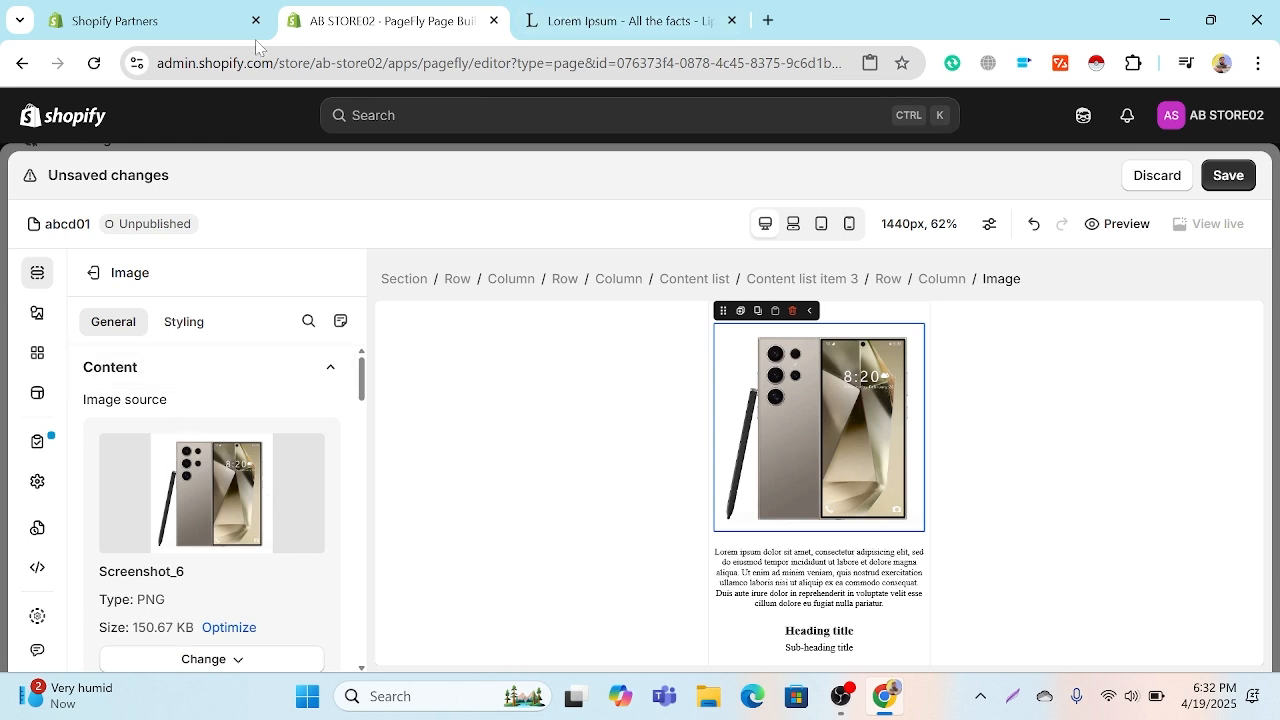
Step: Examine the phone image's general settings, including alt text, title text, image quality options, width and ratio
{"action": "left_click", "coordinate": [205, 30]}
{"action": "left_click", "coordinate": [414, 18]}
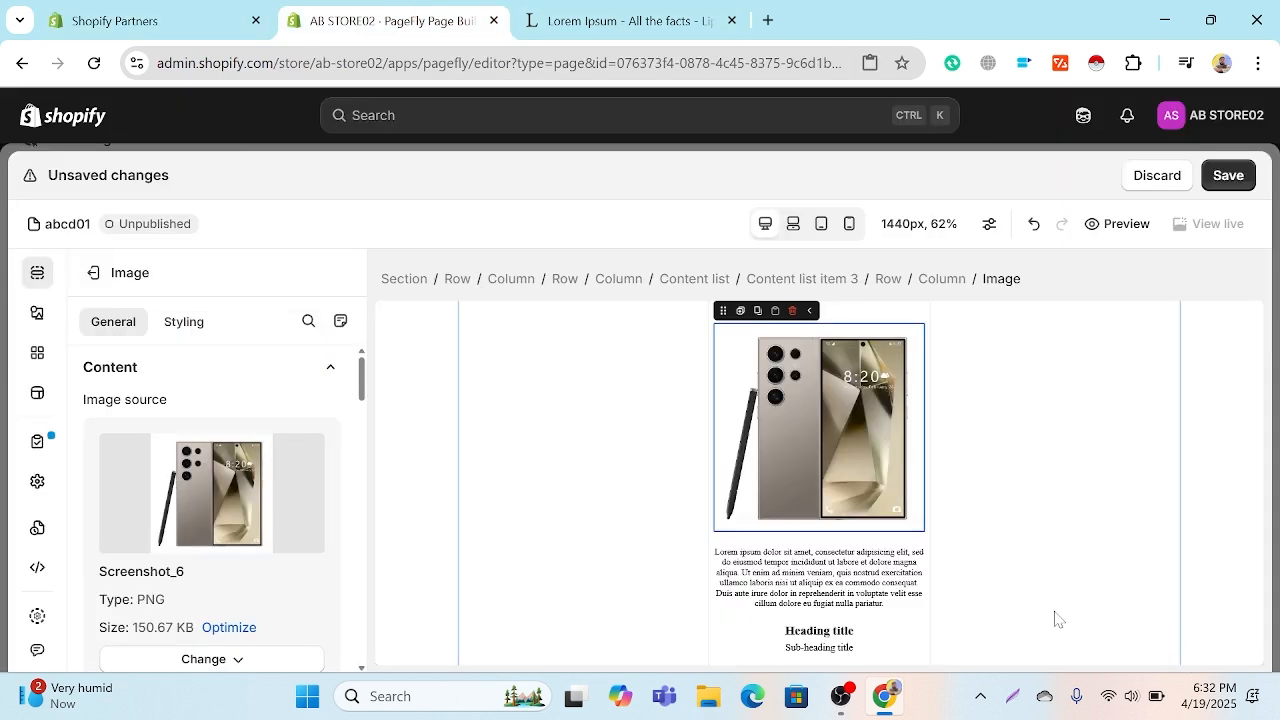
{"action": "scroll", "coordinate": [815, 605], "scroll_direction": "down", "scroll_amount": 1}
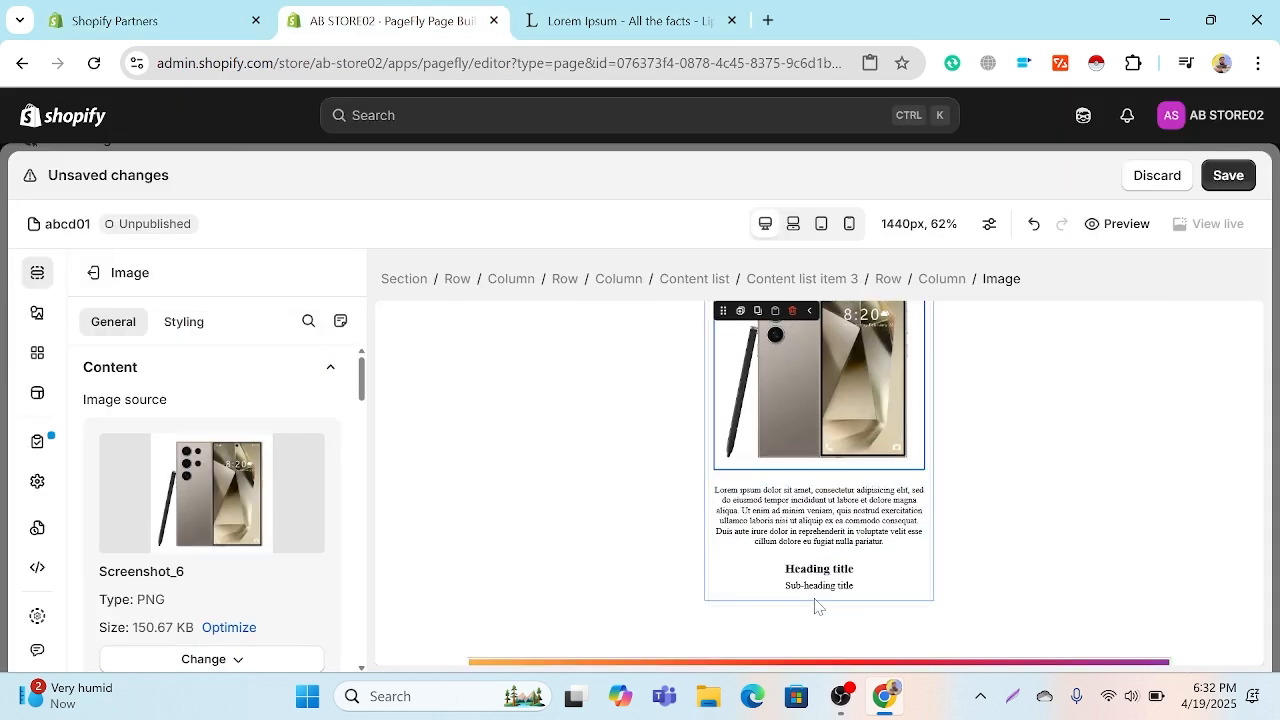
{"action": "scroll", "coordinate": [210, 512], "scroll_direction": "down", "scroll_amount": 5}
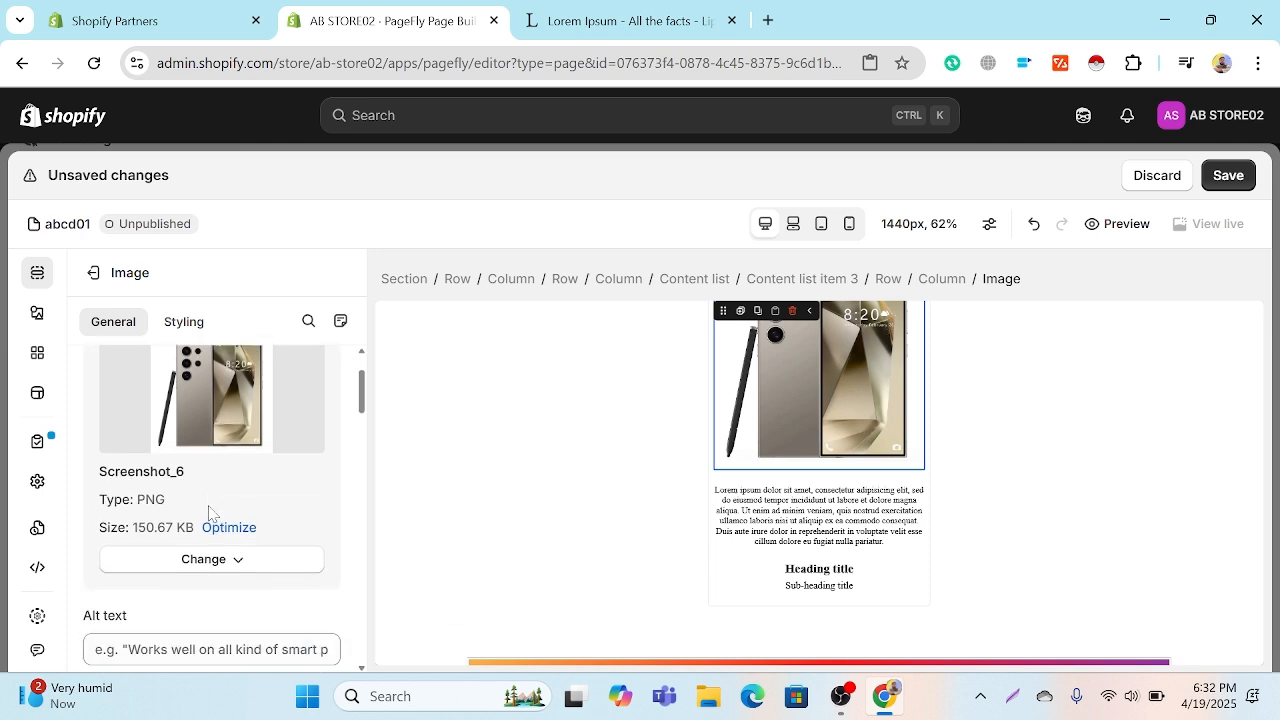
{"action": "scroll", "coordinate": [206, 512], "scroll_direction": "down", "scroll_amount": 2}
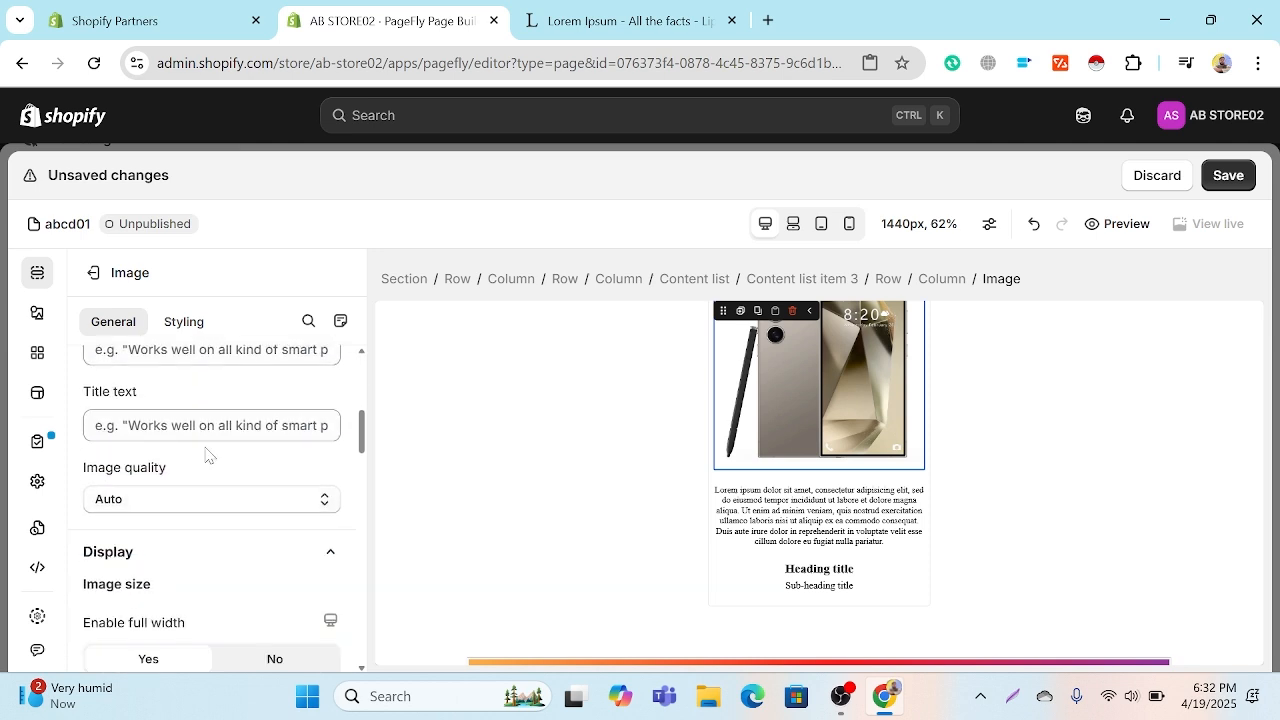
{"action": "left_click", "coordinate": [202, 505]}
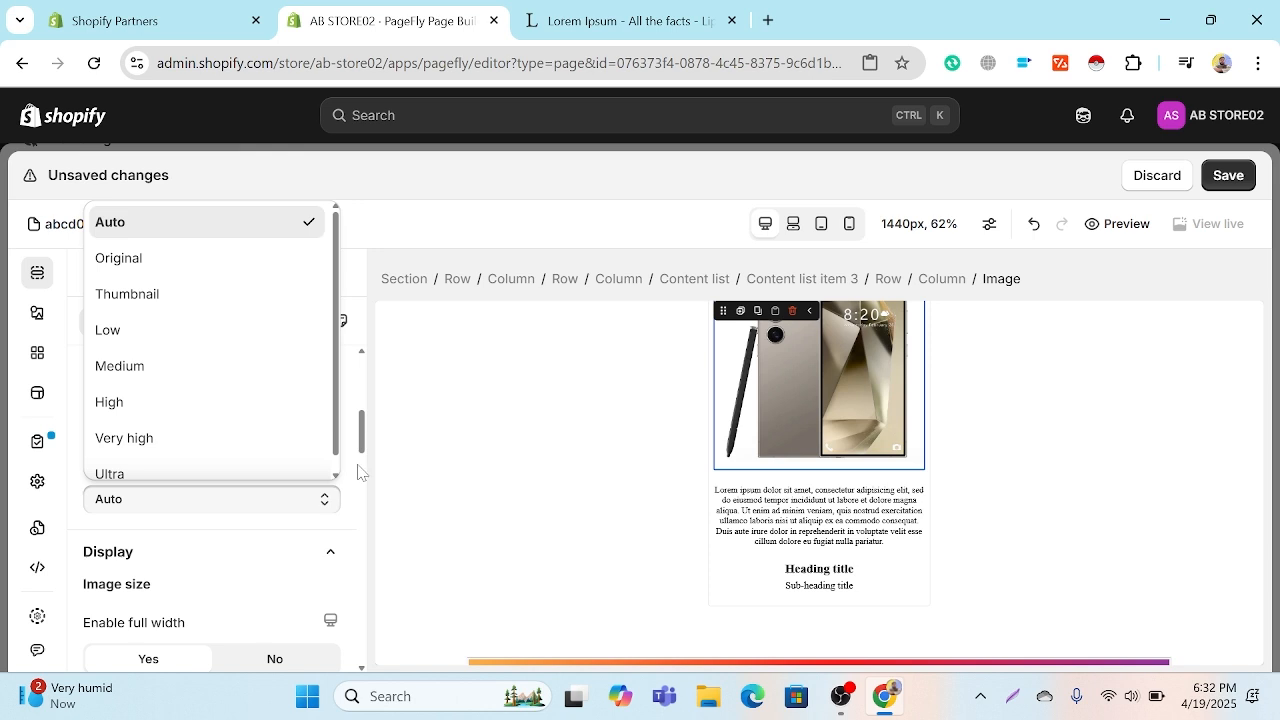
{"action": "scroll", "coordinate": [358, 470], "scroll_direction": "down", "scroll_amount": 5}
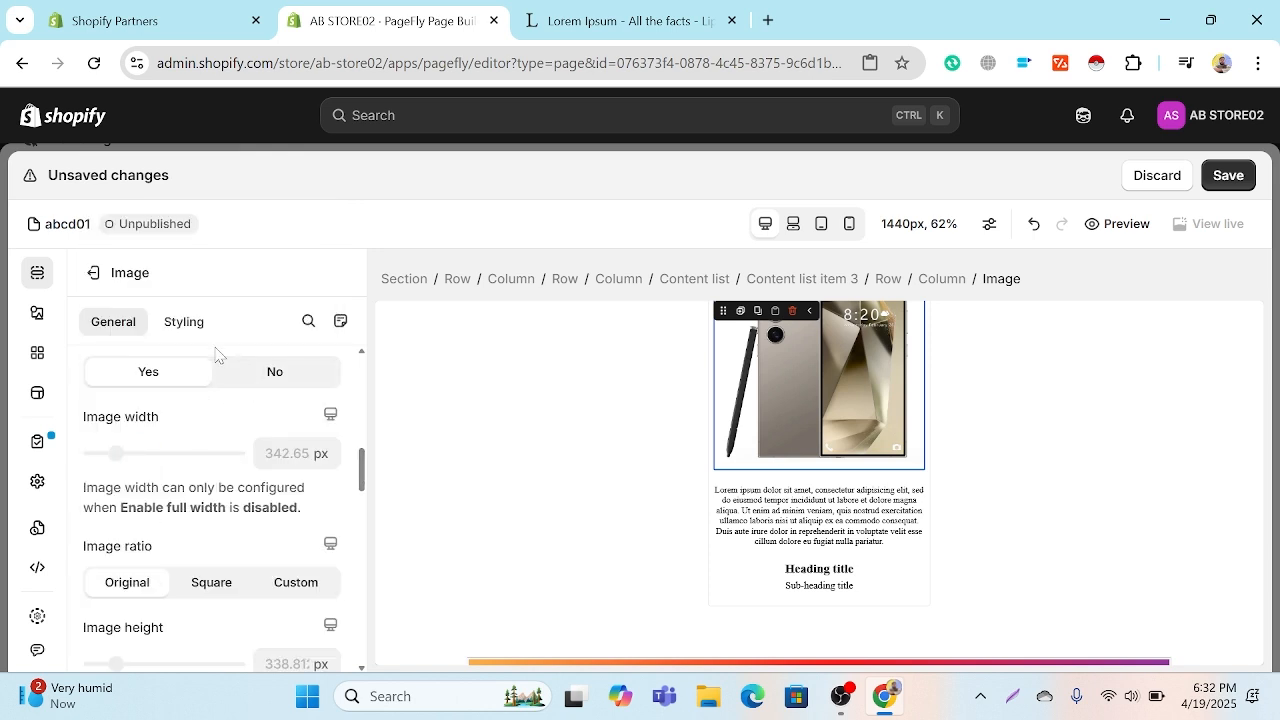
Step: Set the phone image's global style to Media 2
{"action": "left_click", "coordinate": [188, 326]}
{"action": "left_click", "coordinate": [222, 400]}
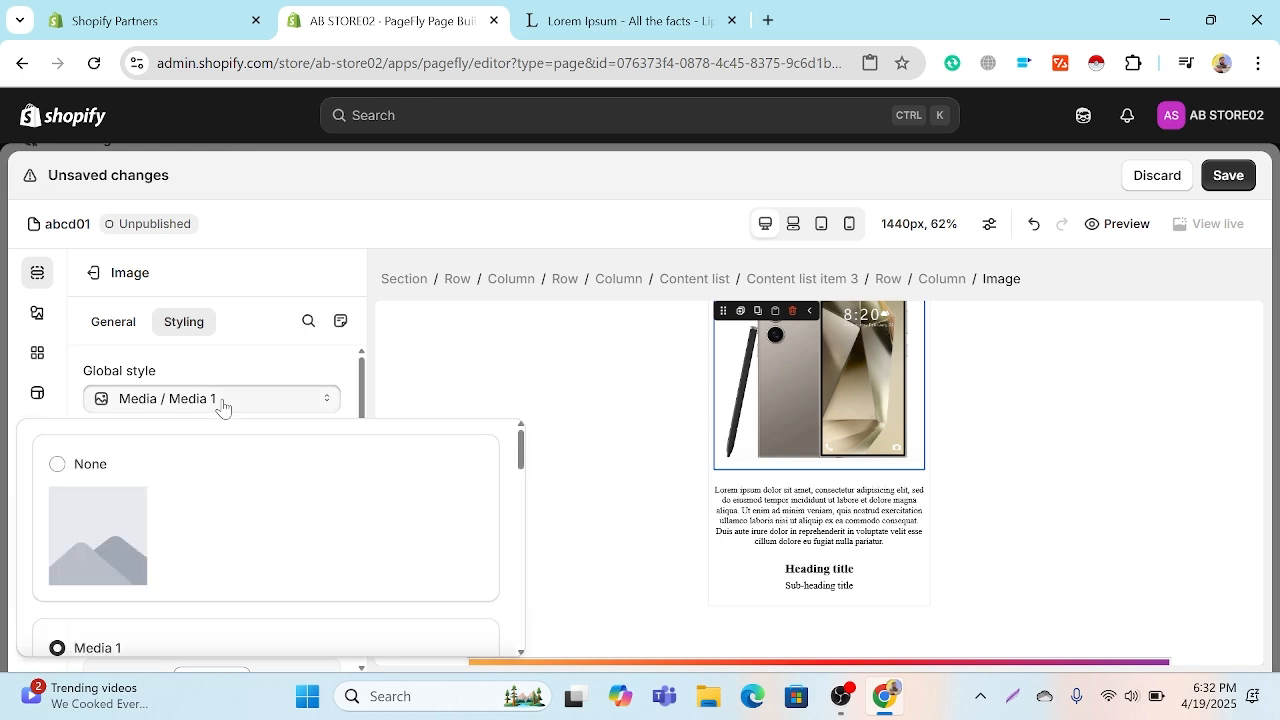
{"action": "scroll", "coordinate": [88, 490], "scroll_direction": "down", "scroll_amount": 4}
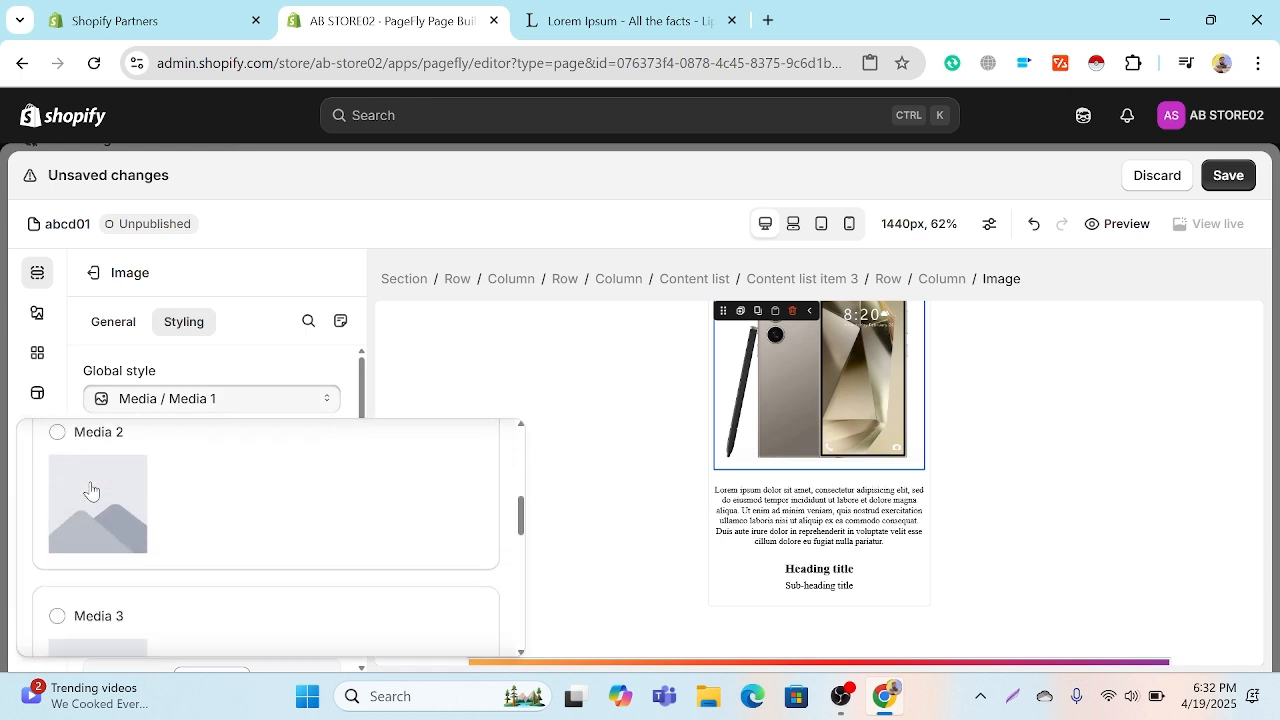
{"action": "scroll", "coordinate": [90, 490], "scroll_direction": "up", "scroll_amount": 3}
{"action": "scroll", "coordinate": [90, 490], "scroll_direction": "down", "scroll_amount": 3}
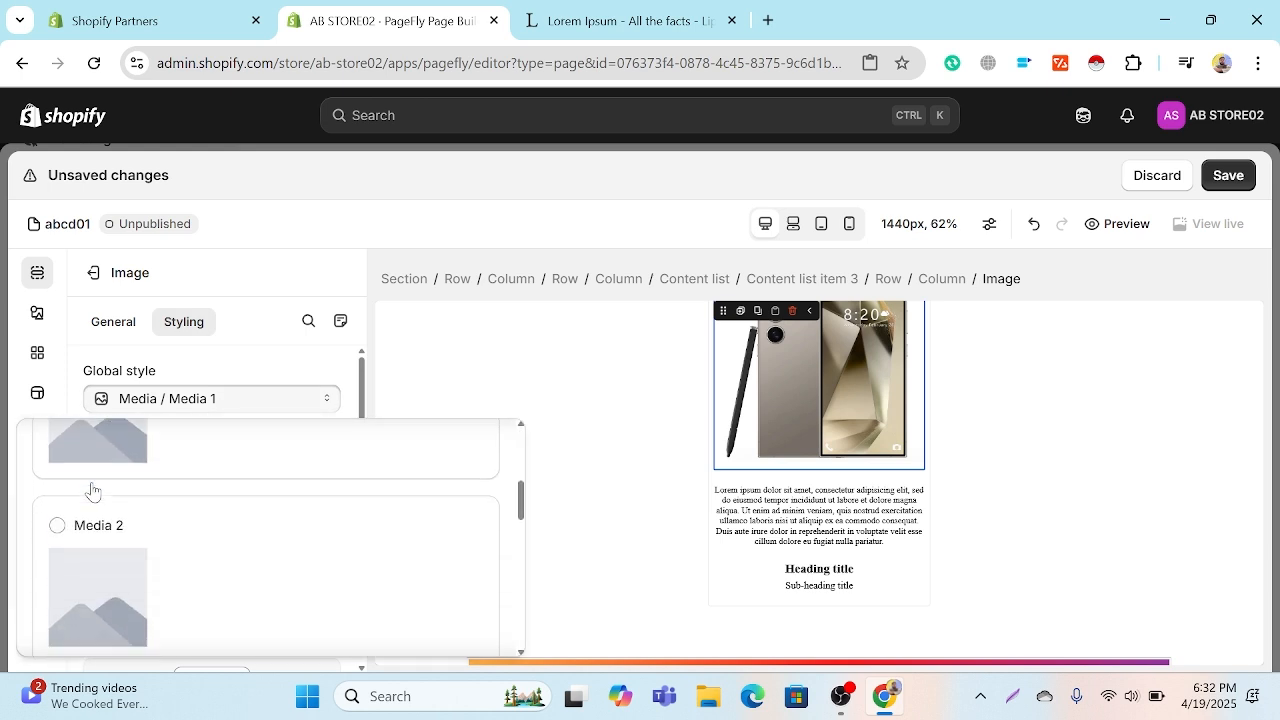
{"action": "left_click", "coordinate": [90, 490]}
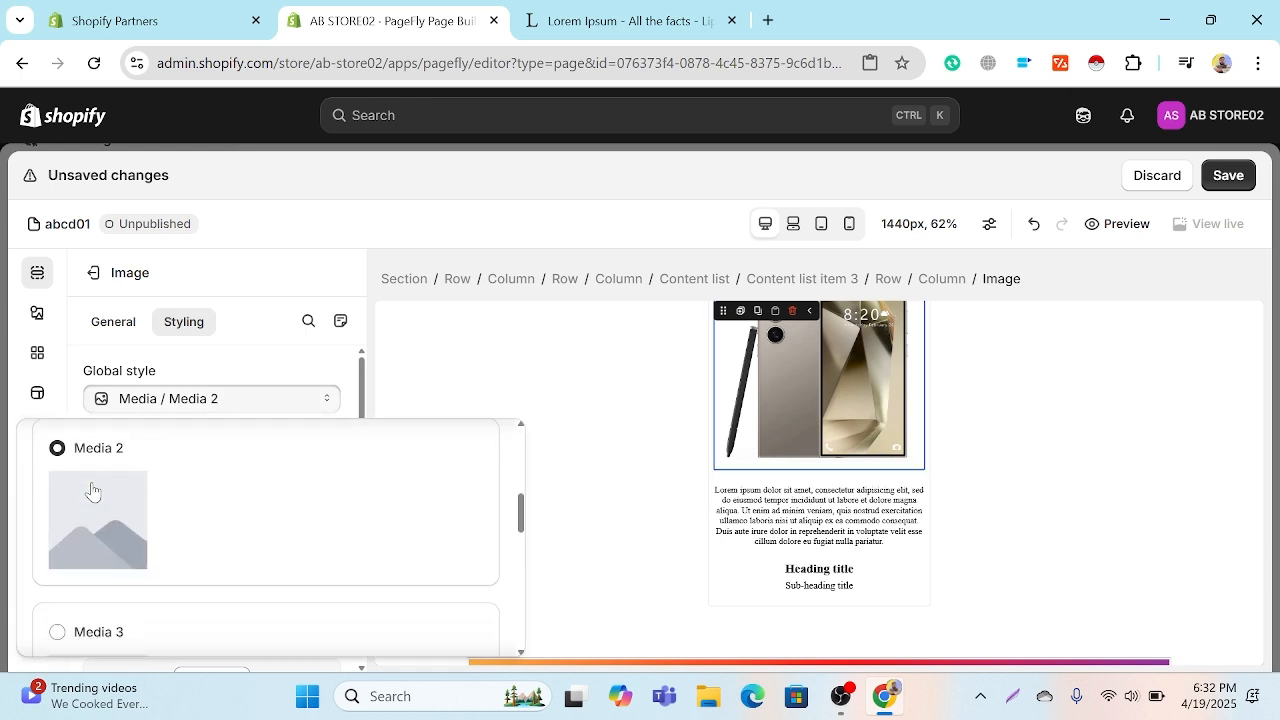
{"action": "left_click", "coordinate": [337, 372]}
Step: Examine the phone image's alignment, padding, margin, border radius, display and effects styling settings
{"action": "scroll", "coordinate": [251, 467], "scroll_direction": "down", "scroll_amount": 1}
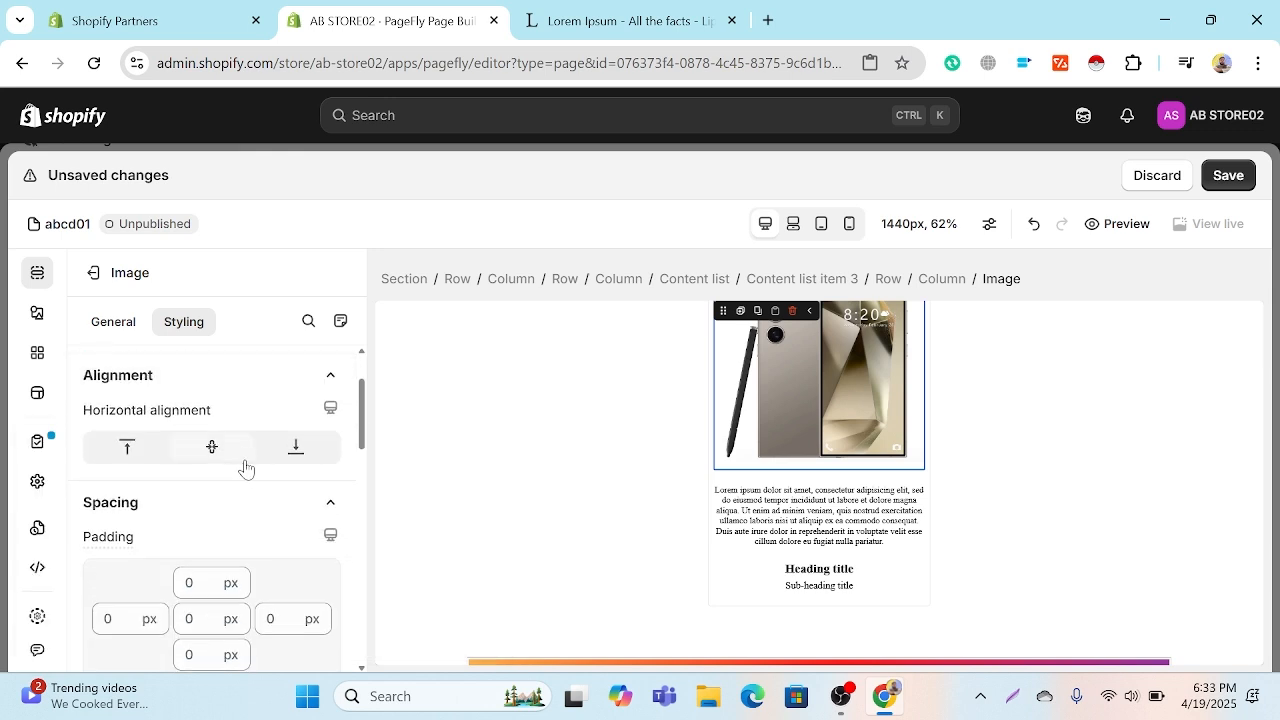
{"action": "scroll", "coordinate": [170, 495], "scroll_direction": "down", "scroll_amount": 2}
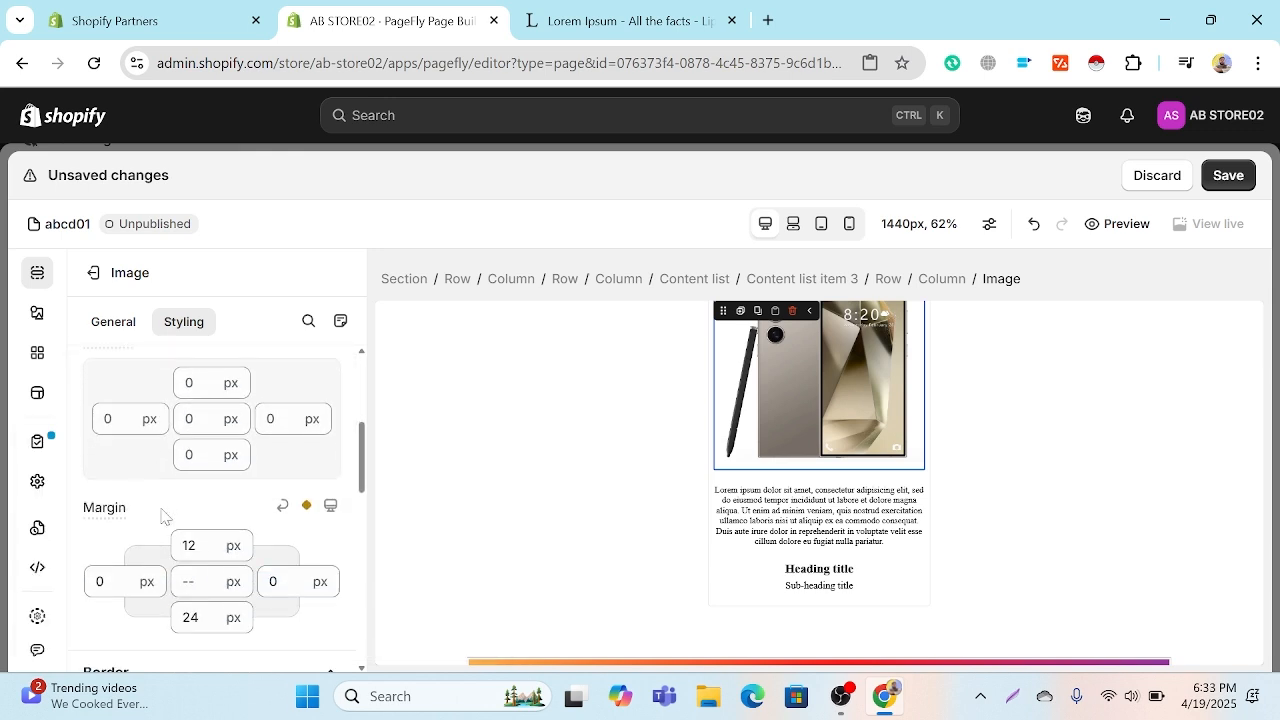
{"action": "scroll", "coordinate": [217, 433], "scroll_direction": "down", "scroll_amount": 1}
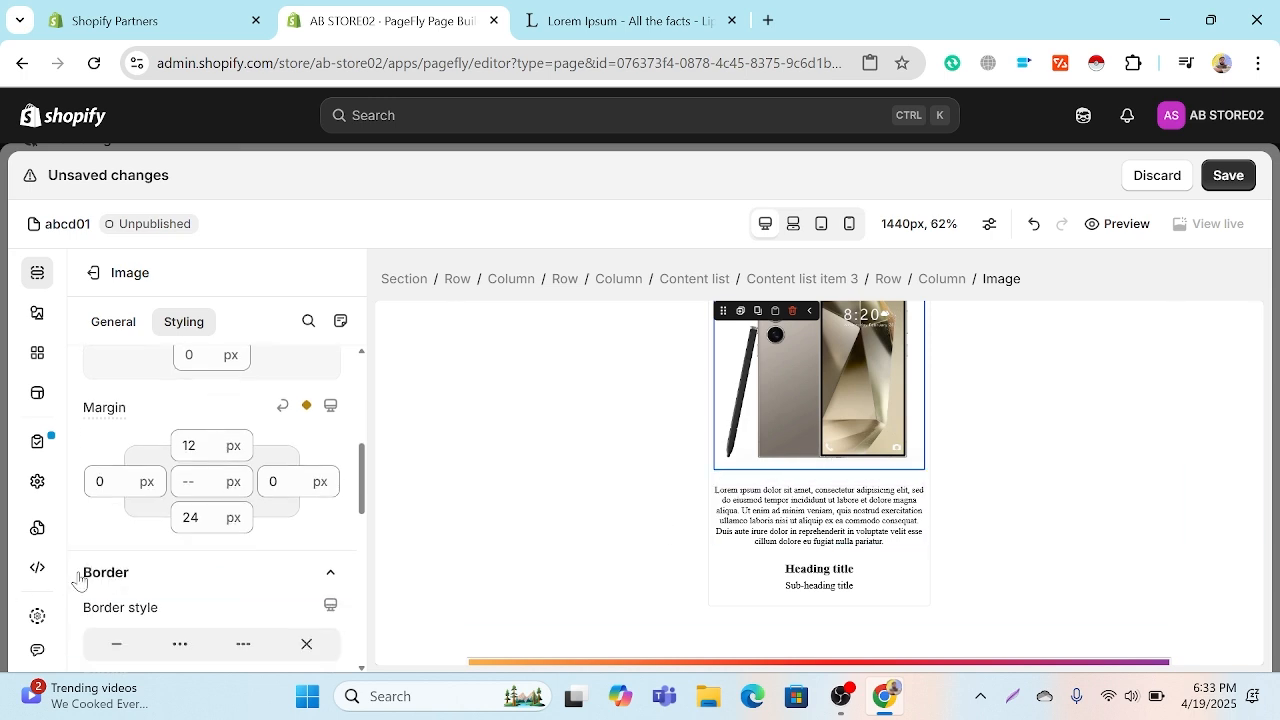
{"action": "scroll", "coordinate": [133, 560], "scroll_direction": "down", "scroll_amount": 1}
{"action": "scroll", "coordinate": [170, 535], "scroll_direction": "down", "scroll_amount": 1}
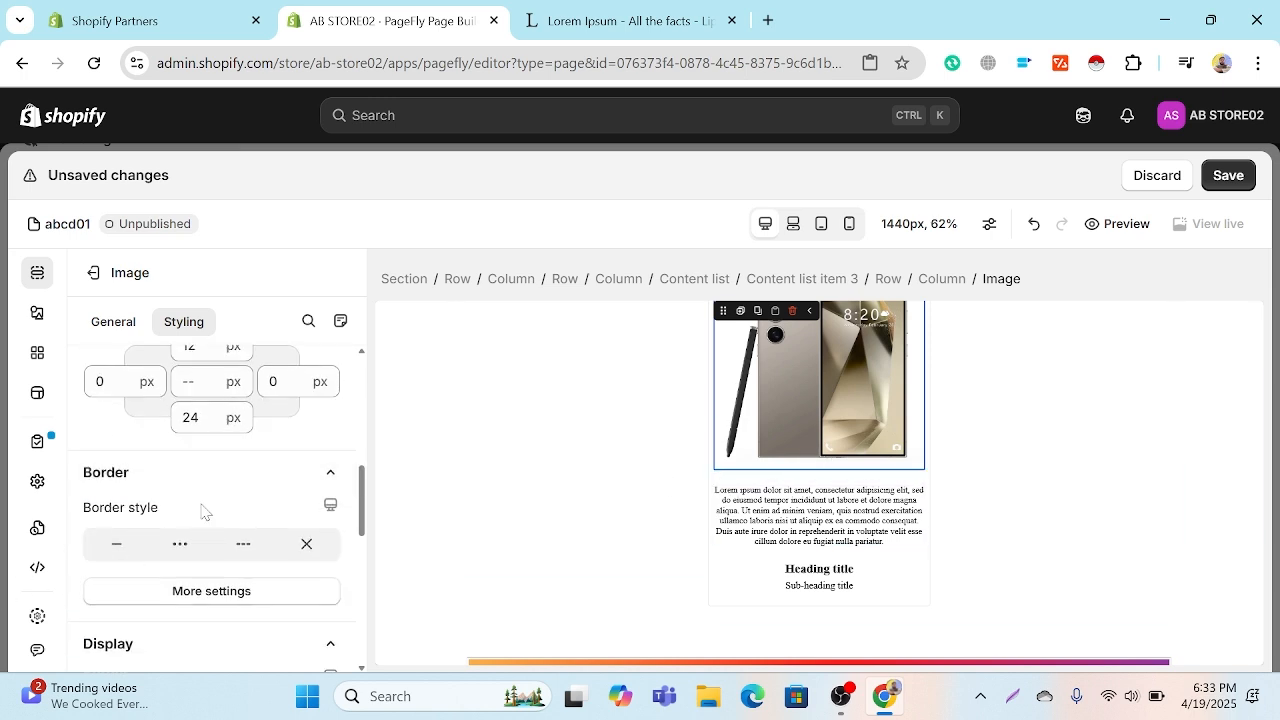
{"action": "left_click", "coordinate": [188, 590]}
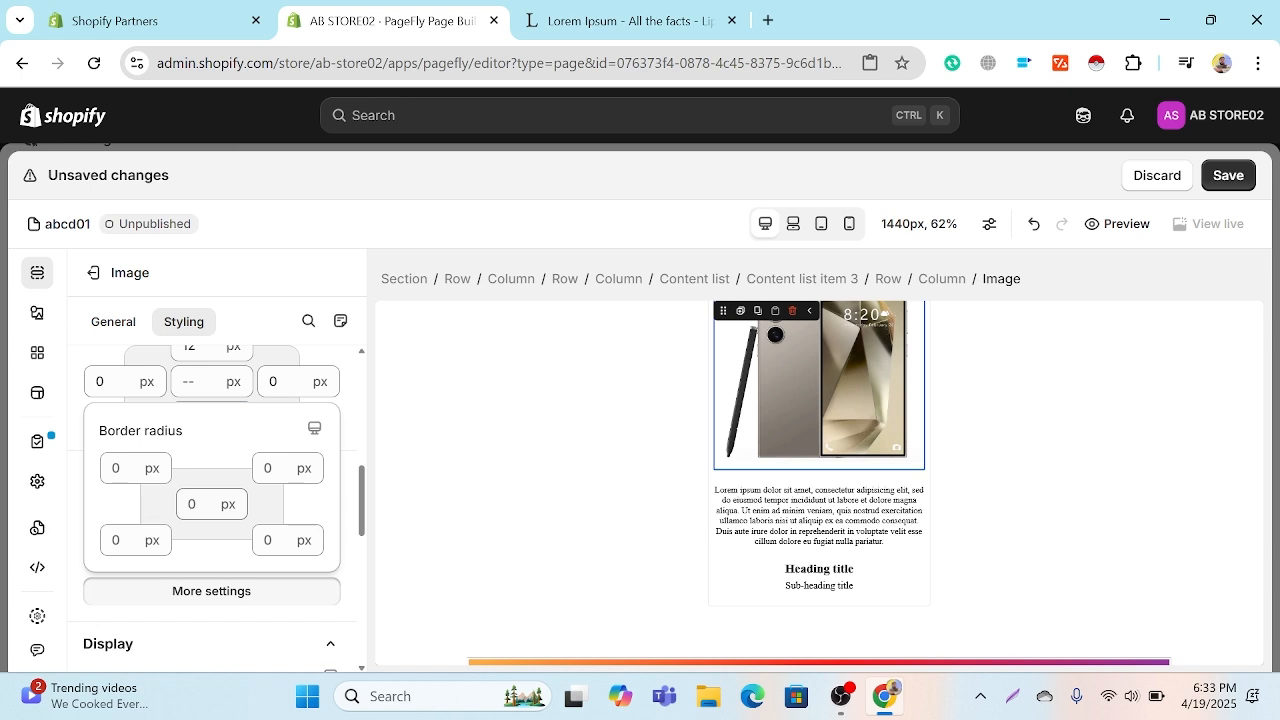
{"action": "scroll", "coordinate": [289, 523], "scroll_direction": "down", "scroll_amount": 5}
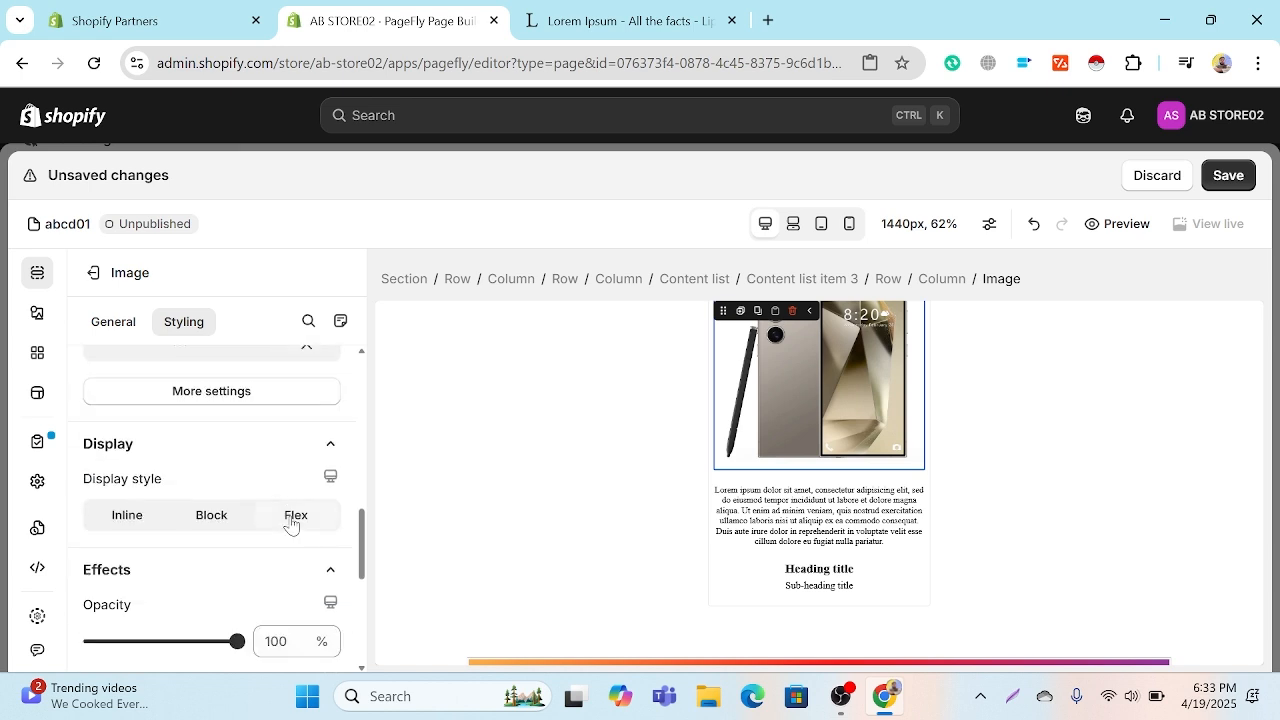
{"action": "scroll", "coordinate": [277, 533], "scroll_direction": "up", "scroll_amount": 1}
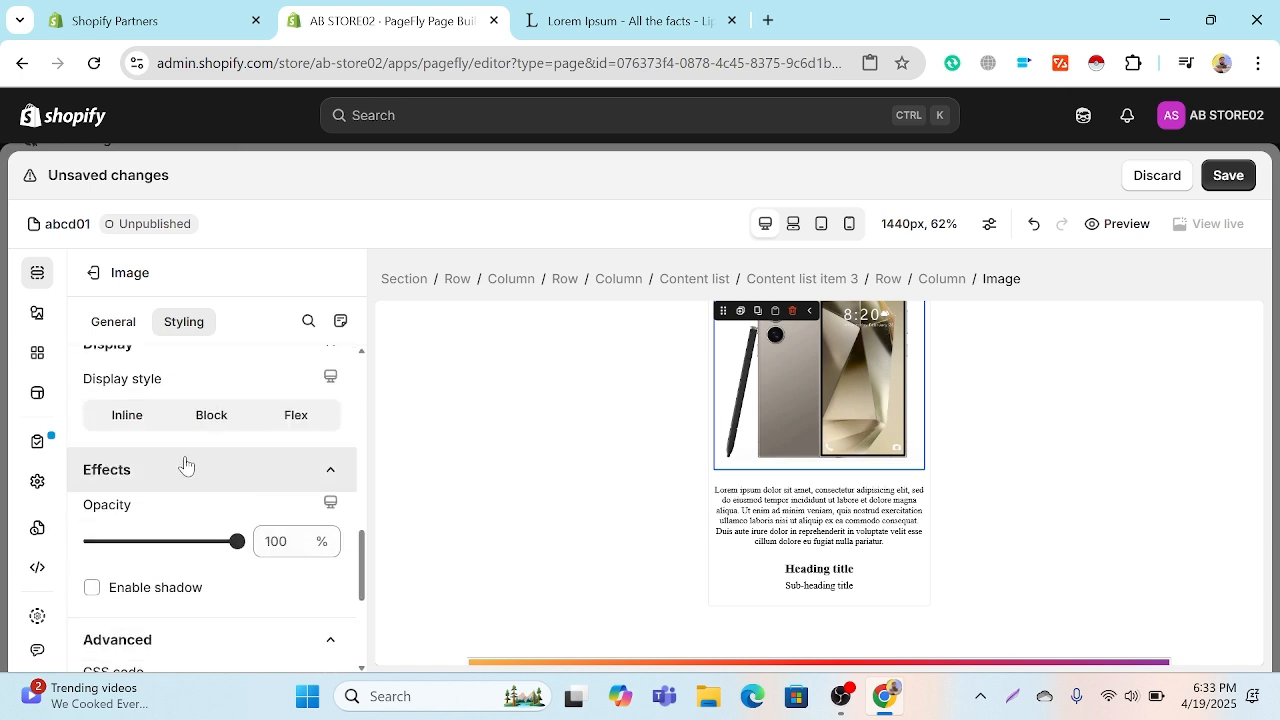
Step: Try the Block and Flex display styles on the phone image, and set its display style to Inline
{"action": "left_click", "coordinate": [152, 418]}
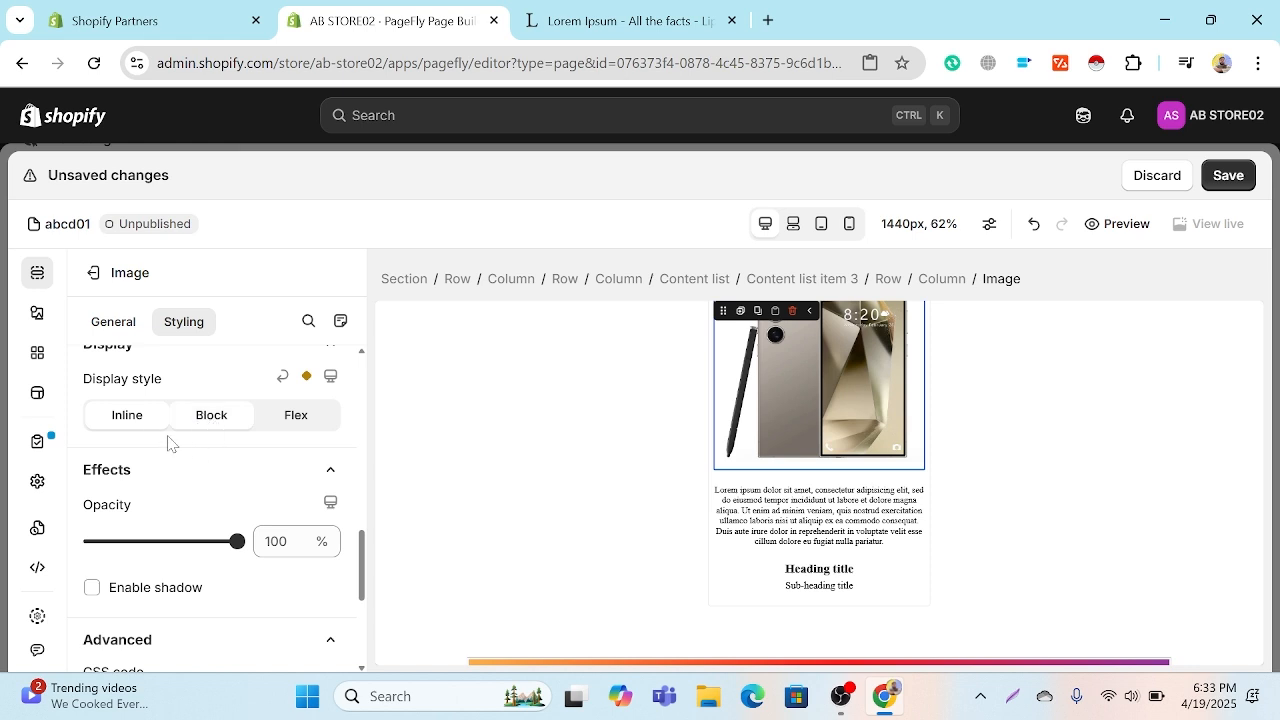
{"action": "left_click", "coordinate": [140, 418]}
{"action": "scroll", "coordinate": [990, 463], "scroll_direction": "up", "scroll_amount": 2}
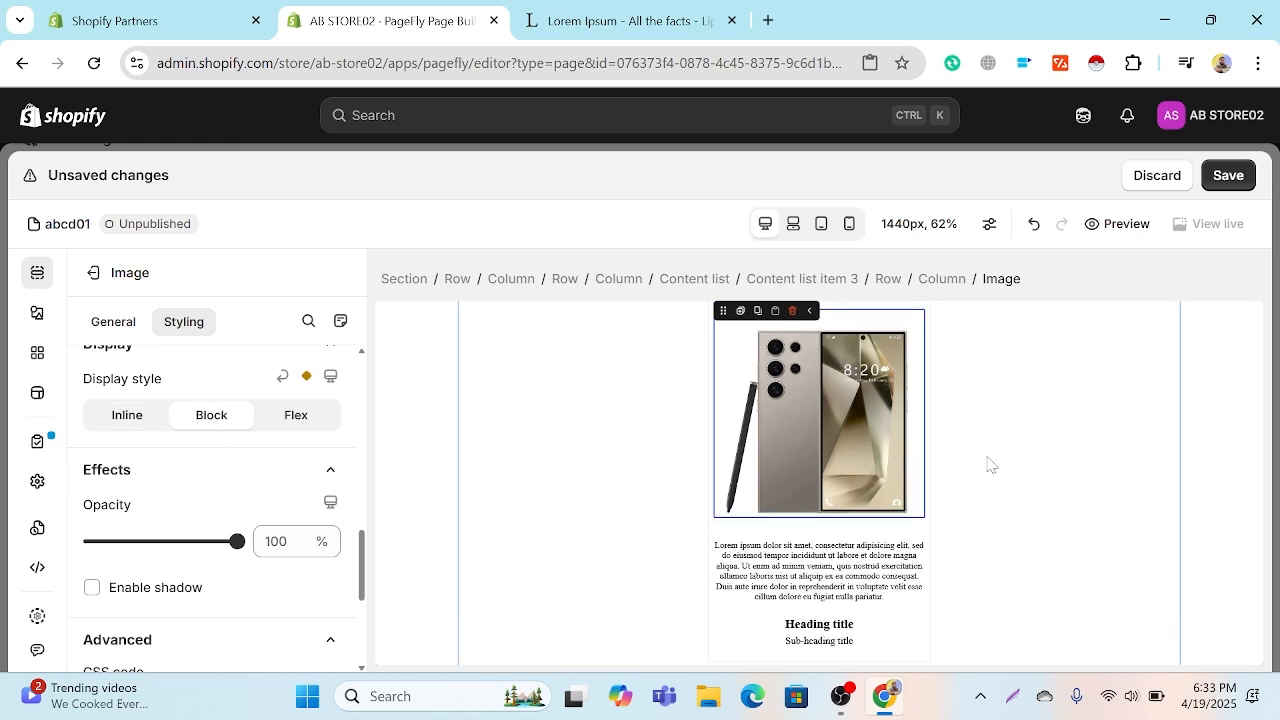
{"action": "left_click", "coordinate": [290, 434]}
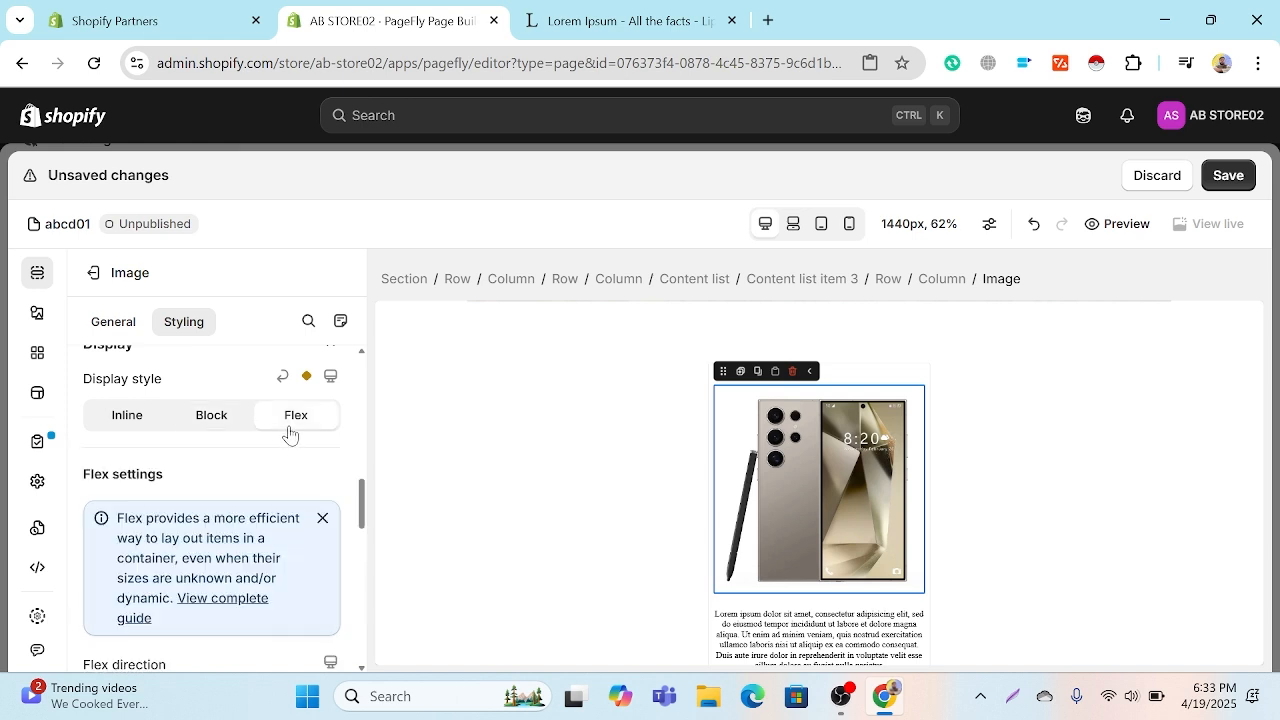
{"action": "left_click", "coordinate": [155, 420]}
{"action": "scroll", "coordinate": [183, 425], "scroll_direction": "down", "scroll_amount": 2}
{"action": "scroll", "coordinate": [246, 529], "scroll_direction": "up", "scroll_amount": 1}
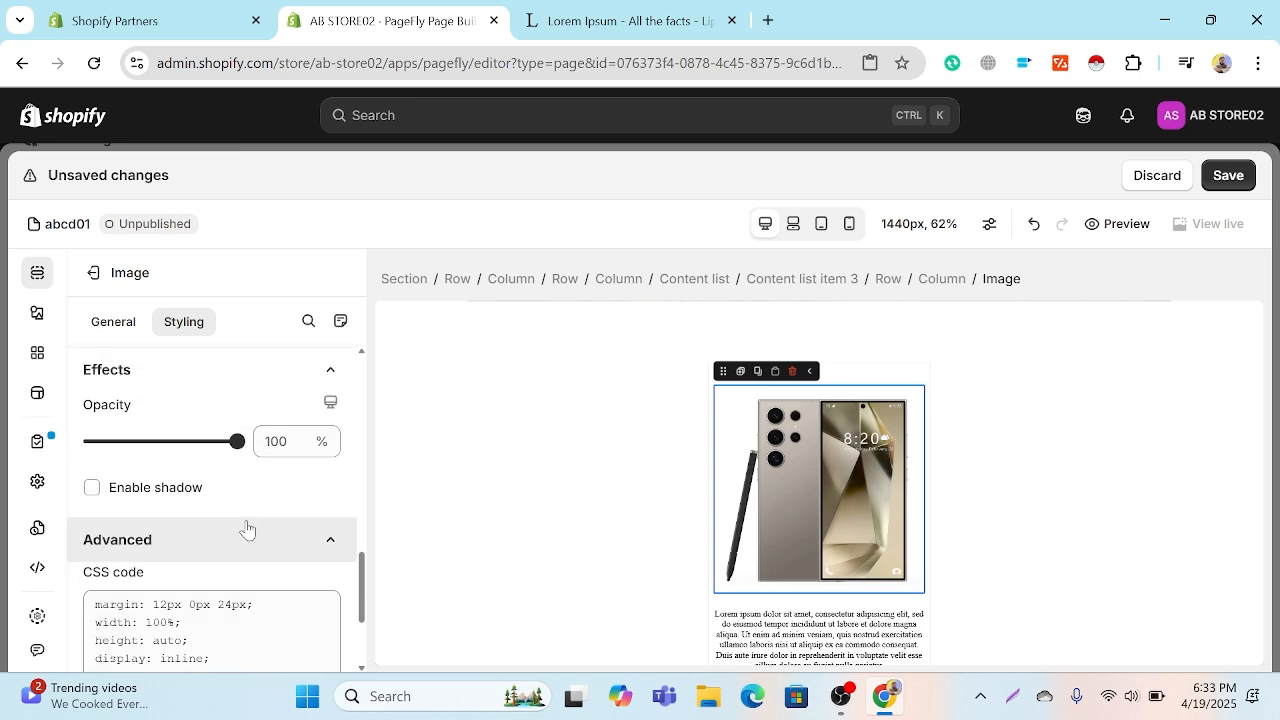
{"action": "scroll", "coordinate": [895, 535], "scroll_direction": "up", "scroll_amount": 1}
{"action": "scroll", "coordinate": [895, 535], "scroll_direction": "down", "scroll_amount": 5}
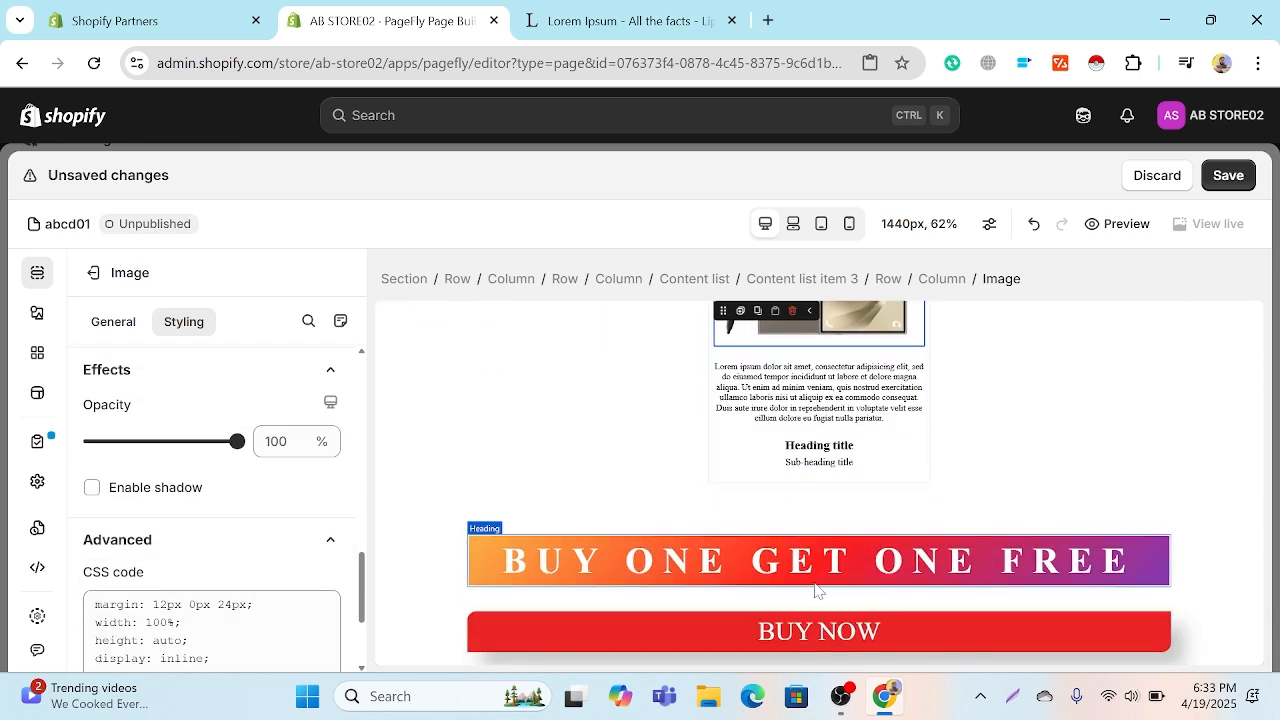
Step: Review the page from the forest banner image through the product sections to the three-item content list with star icons
{"action": "scroll", "coordinate": [828, 565], "scroll_direction": "down", "scroll_amount": 1}
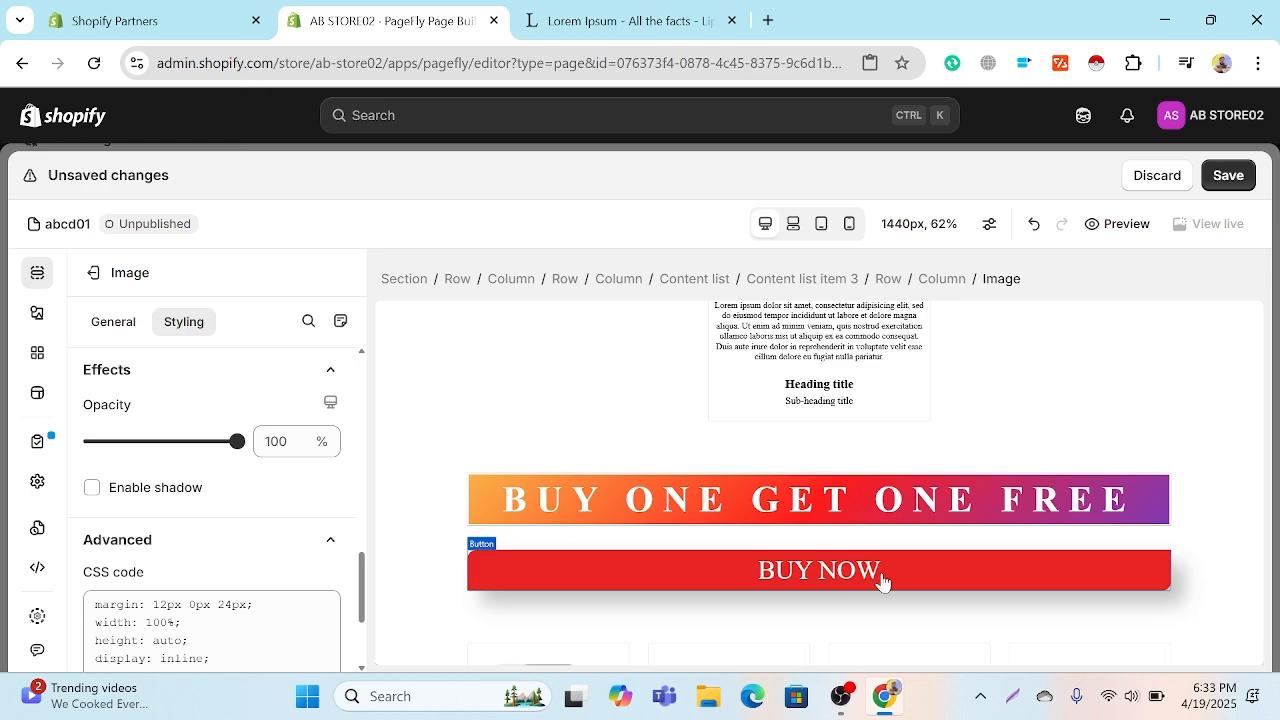
{"action": "scroll", "coordinate": [880, 578], "scroll_direction": "up", "scroll_amount": 1}
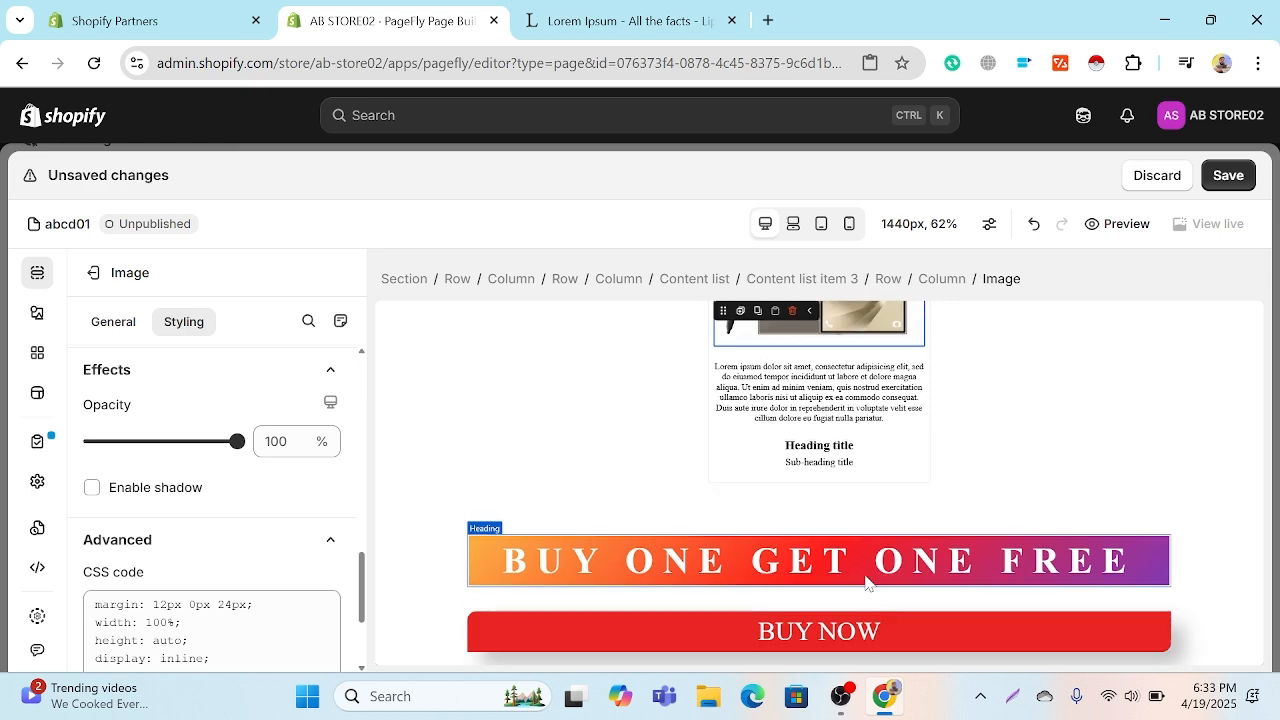
{"action": "scroll", "coordinate": [860, 450], "scroll_direction": "up", "scroll_amount": 2}
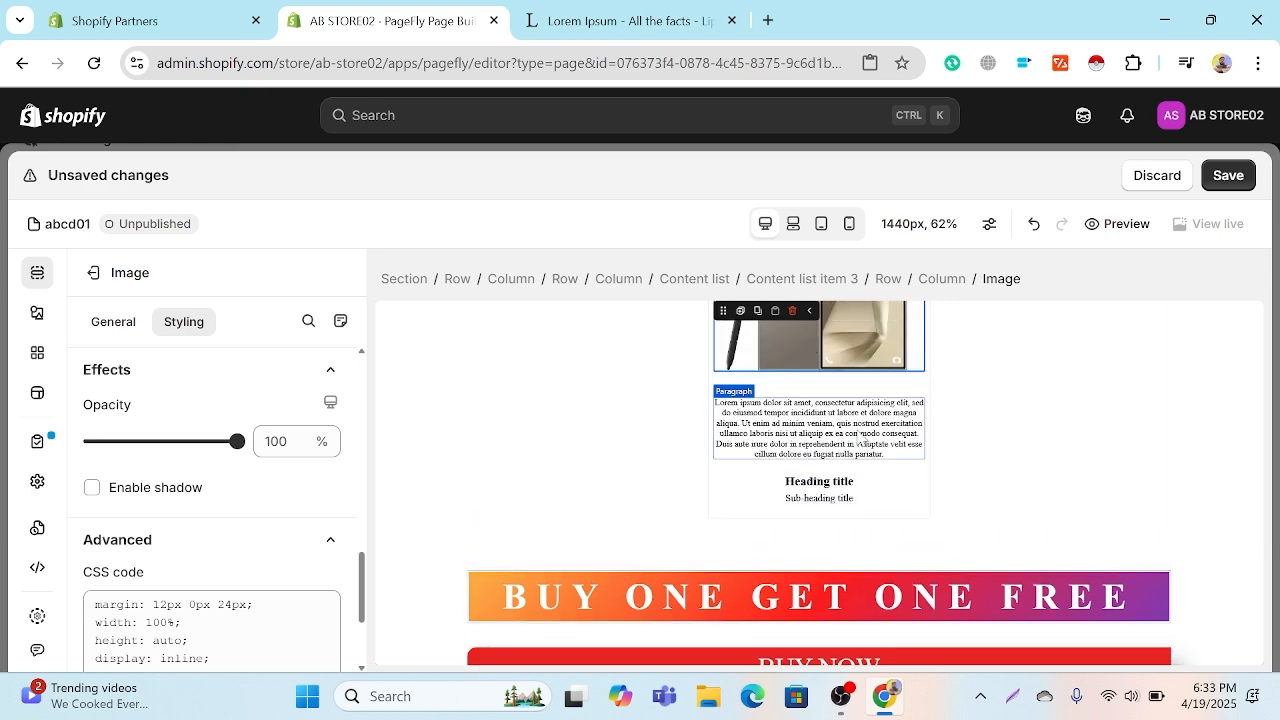
{"action": "scroll", "coordinate": [857, 437], "scroll_direction": "up", "scroll_amount": 6}
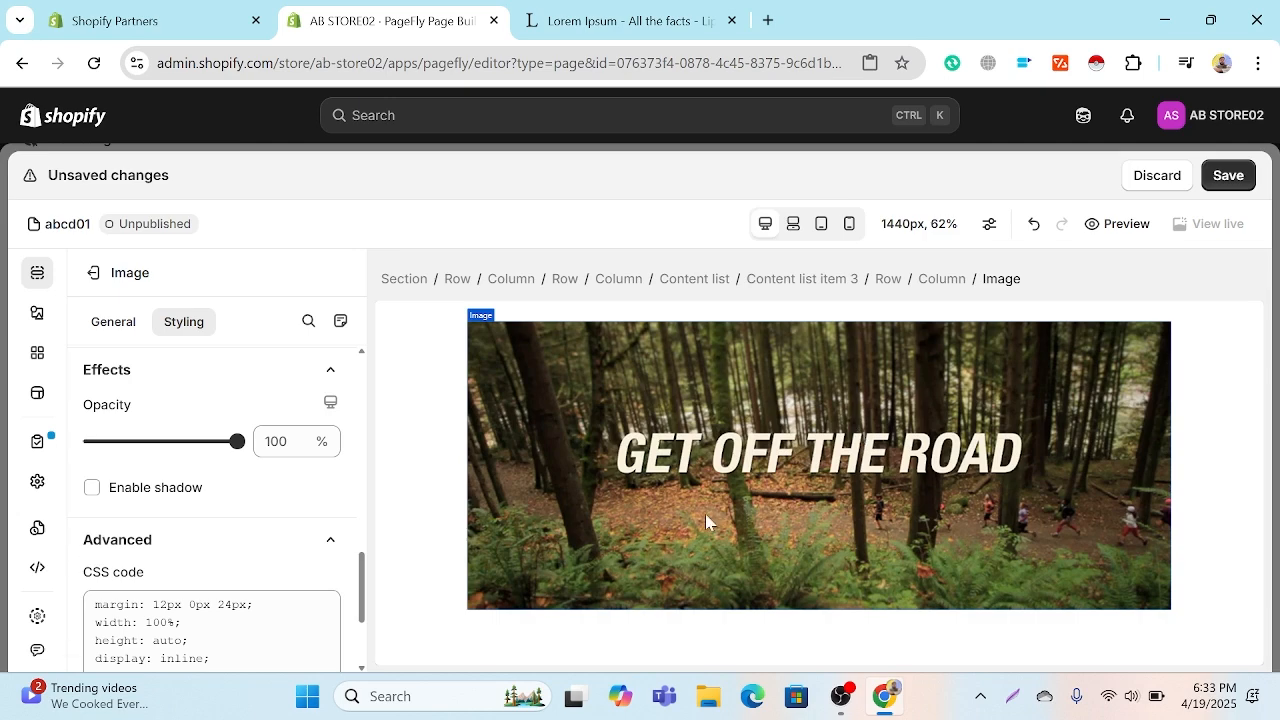
{"action": "scroll", "coordinate": [837, 469], "scroll_direction": "down", "scroll_amount": 6}
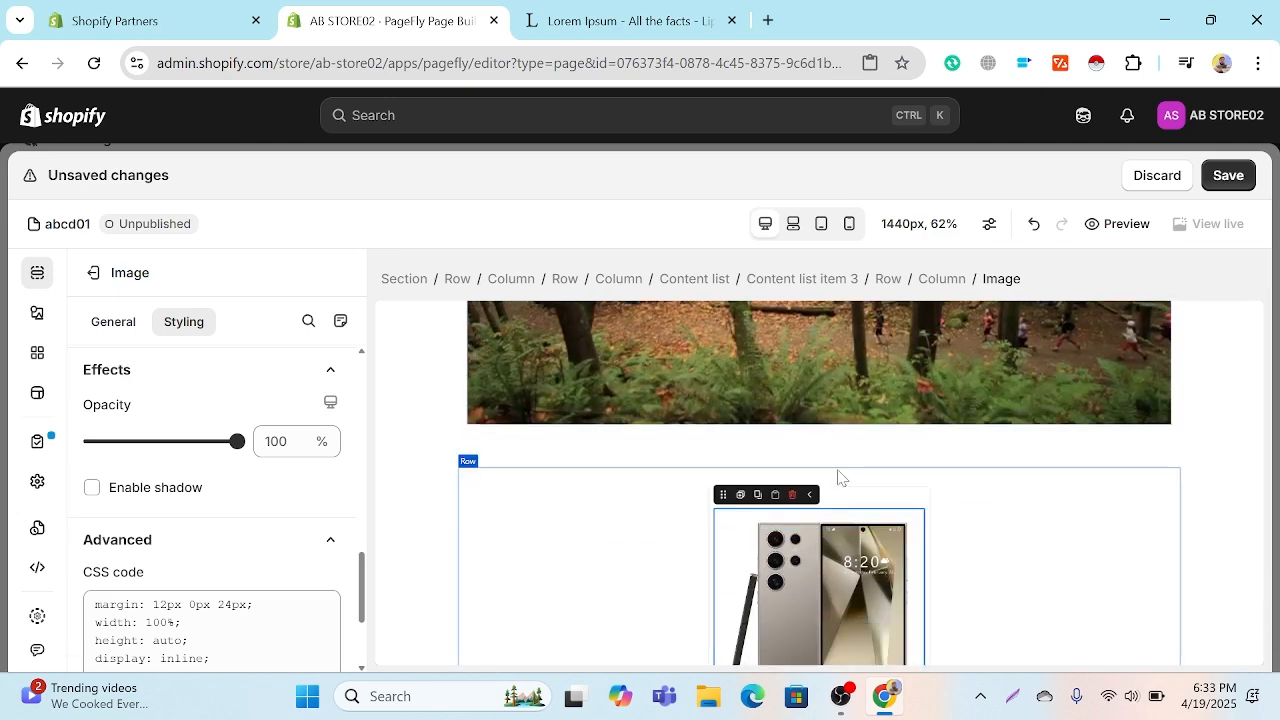
{"action": "scroll", "coordinate": [837, 469], "scroll_direction": "down", "scroll_amount": 8}
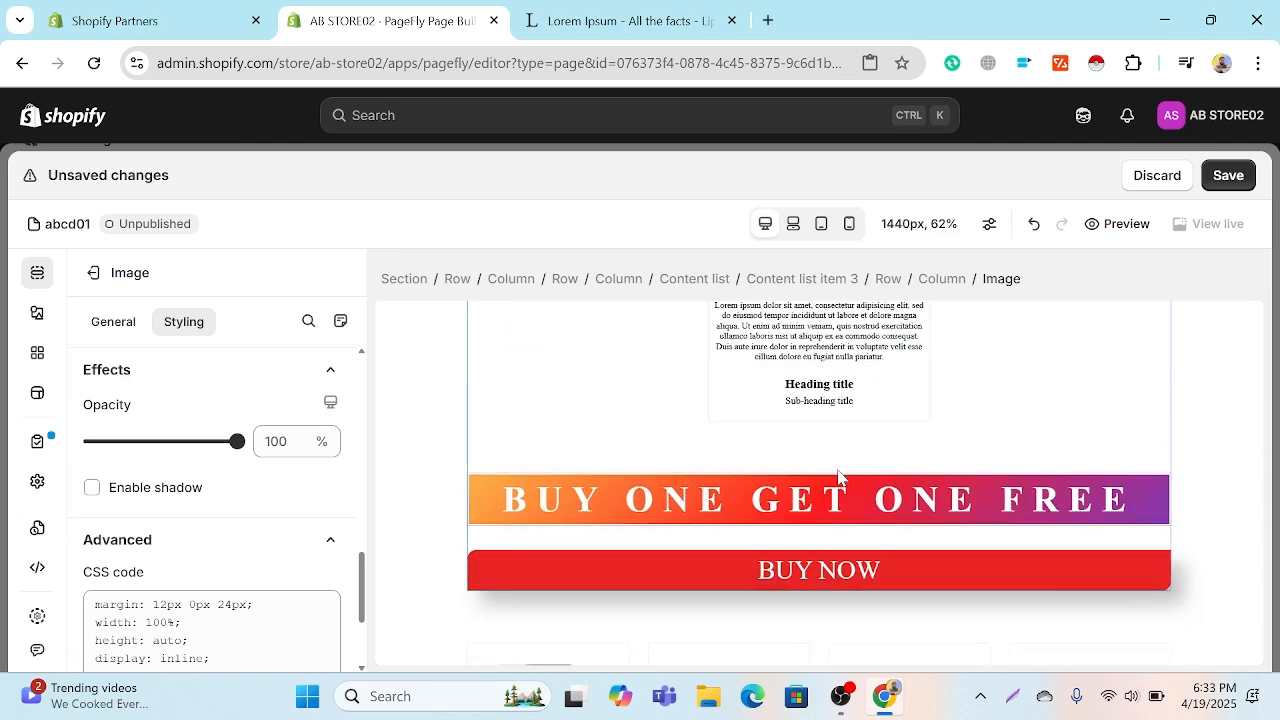
{"action": "scroll", "coordinate": [838, 477], "scroll_direction": "down", "scroll_amount": 1}
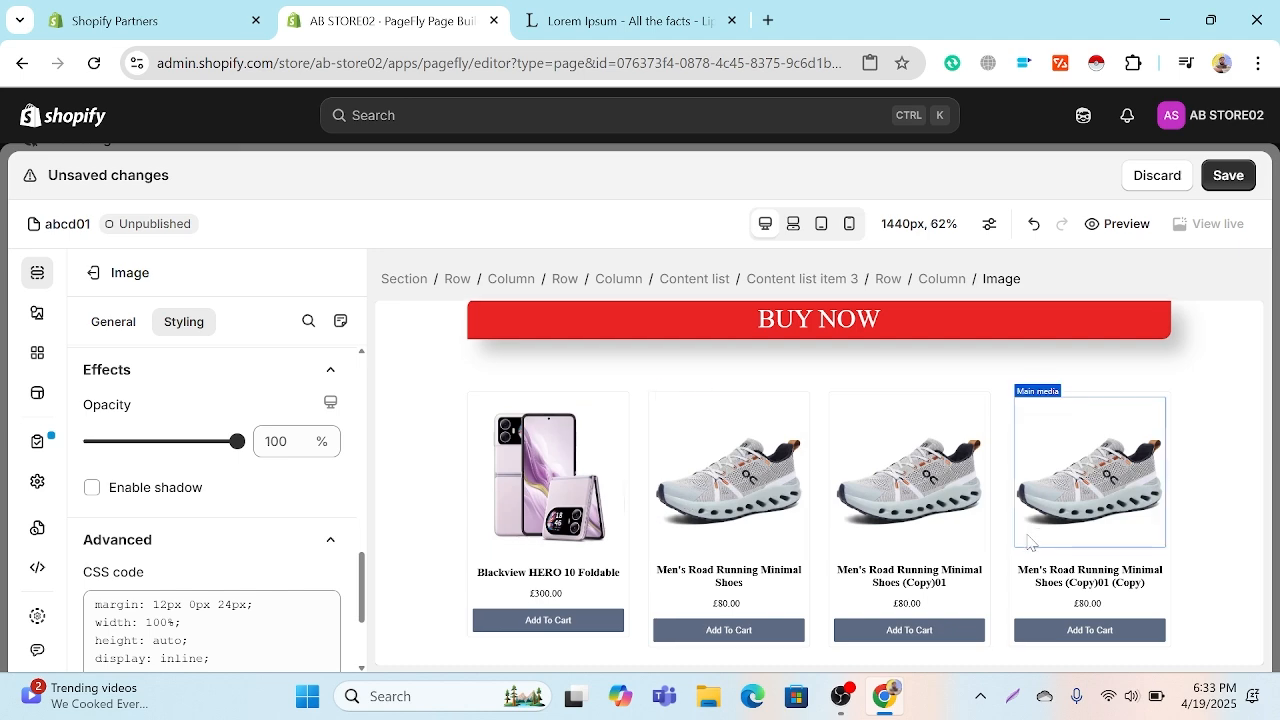
{"action": "scroll", "coordinate": [1020, 541], "scroll_direction": "down", "scroll_amount": 4}
{"action": "scroll", "coordinate": [1020, 541], "scroll_direction": "down", "scroll_amount": 5}
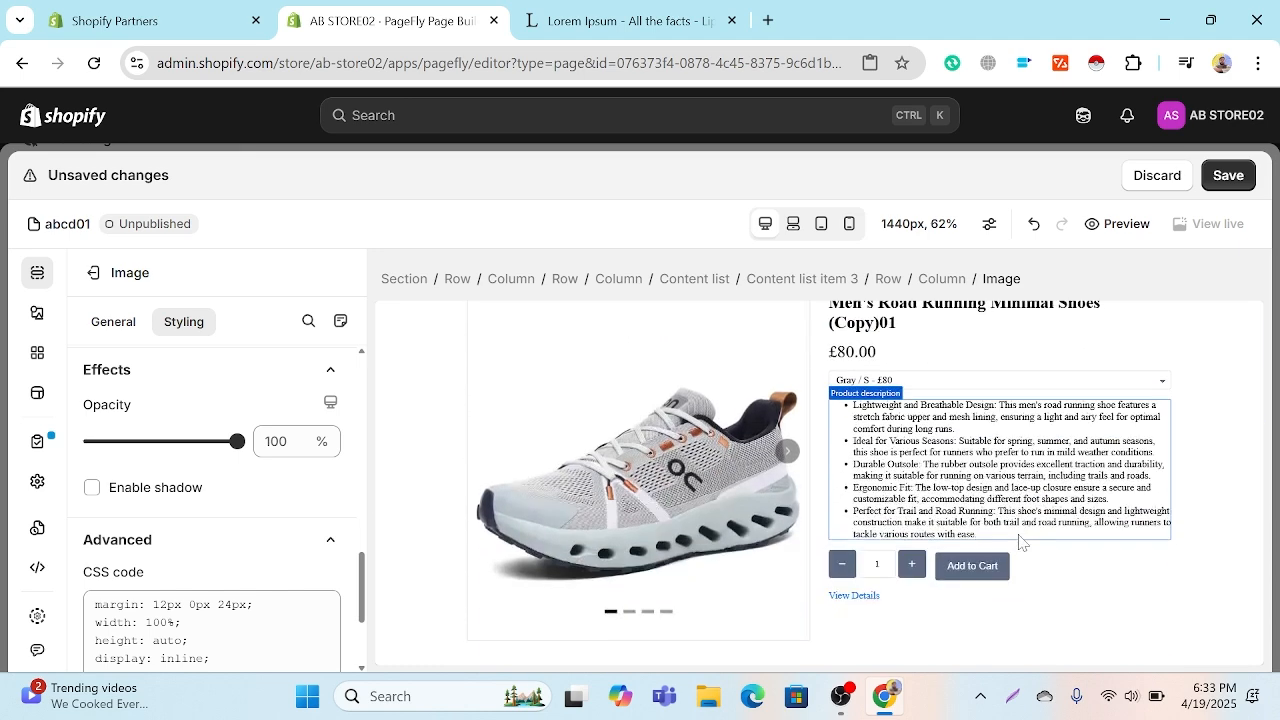
{"action": "scroll", "coordinate": [1020, 541], "scroll_direction": "down", "scroll_amount": 4}
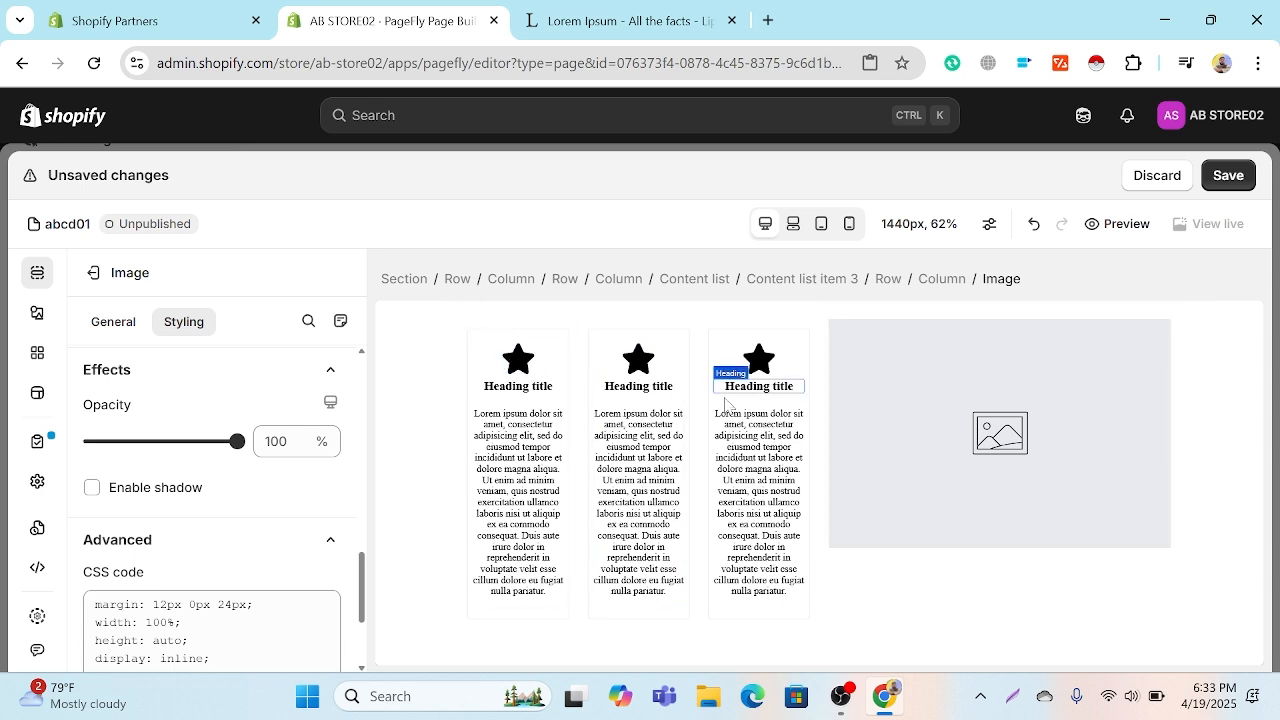
Step: Delete all three items from the star-icon content list beside the image placeholder
{"action": "left_click", "coordinate": [459, 399]}
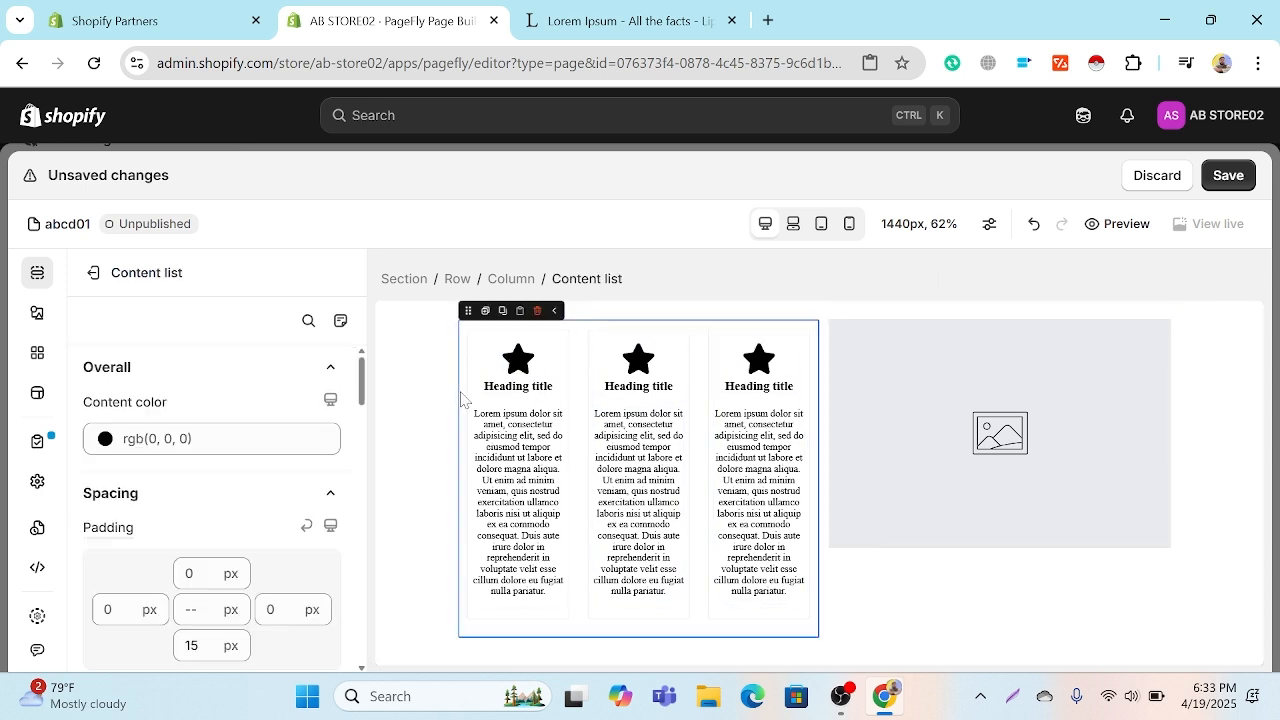
{"action": "scroll", "coordinate": [261, 481], "scroll_direction": "down", "scroll_amount": 7}
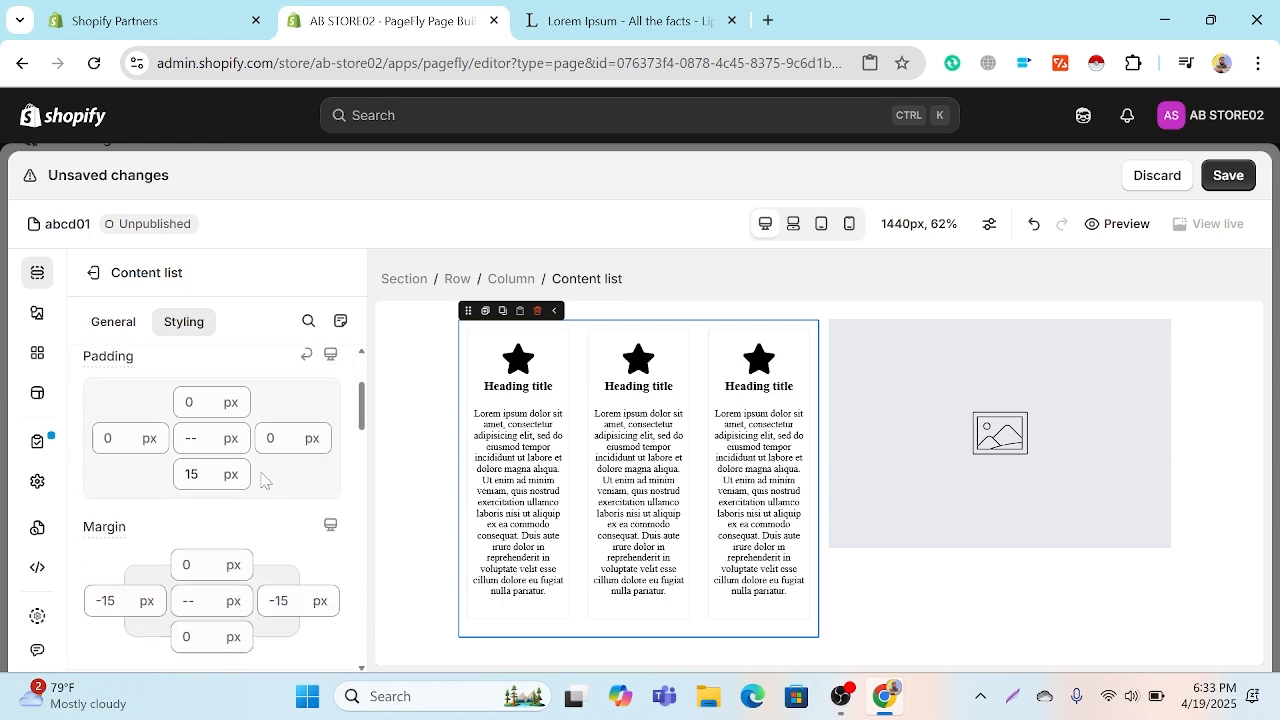
{"action": "scroll", "coordinate": [261, 481], "scroll_direction": "down", "scroll_amount": 10}
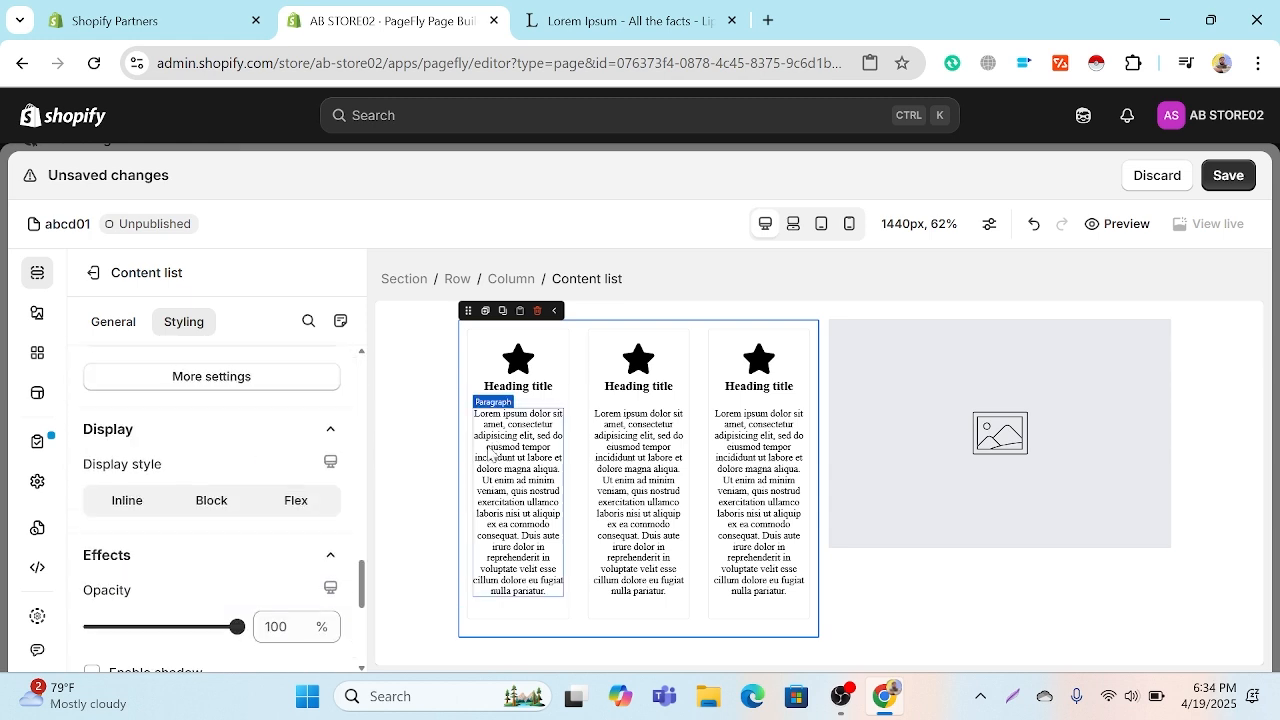
{"action": "left_click", "coordinate": [553, 428]}
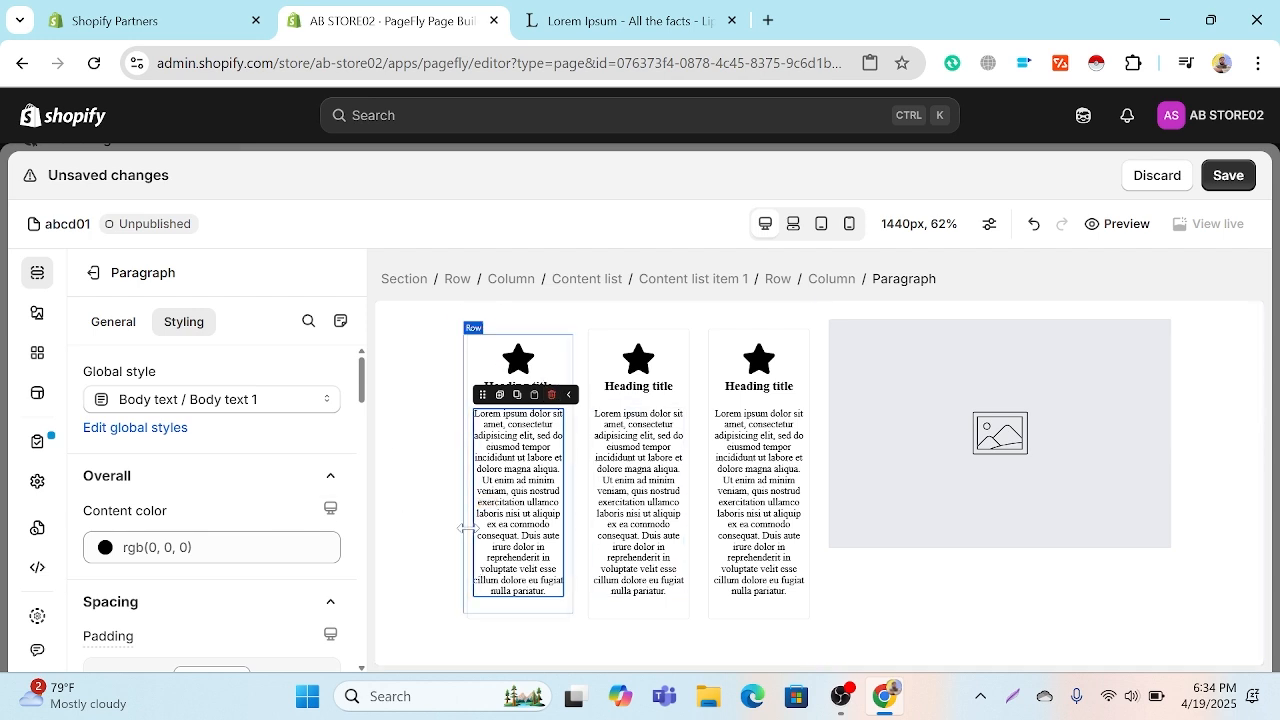
{"action": "left_click", "coordinate": [578, 383]}
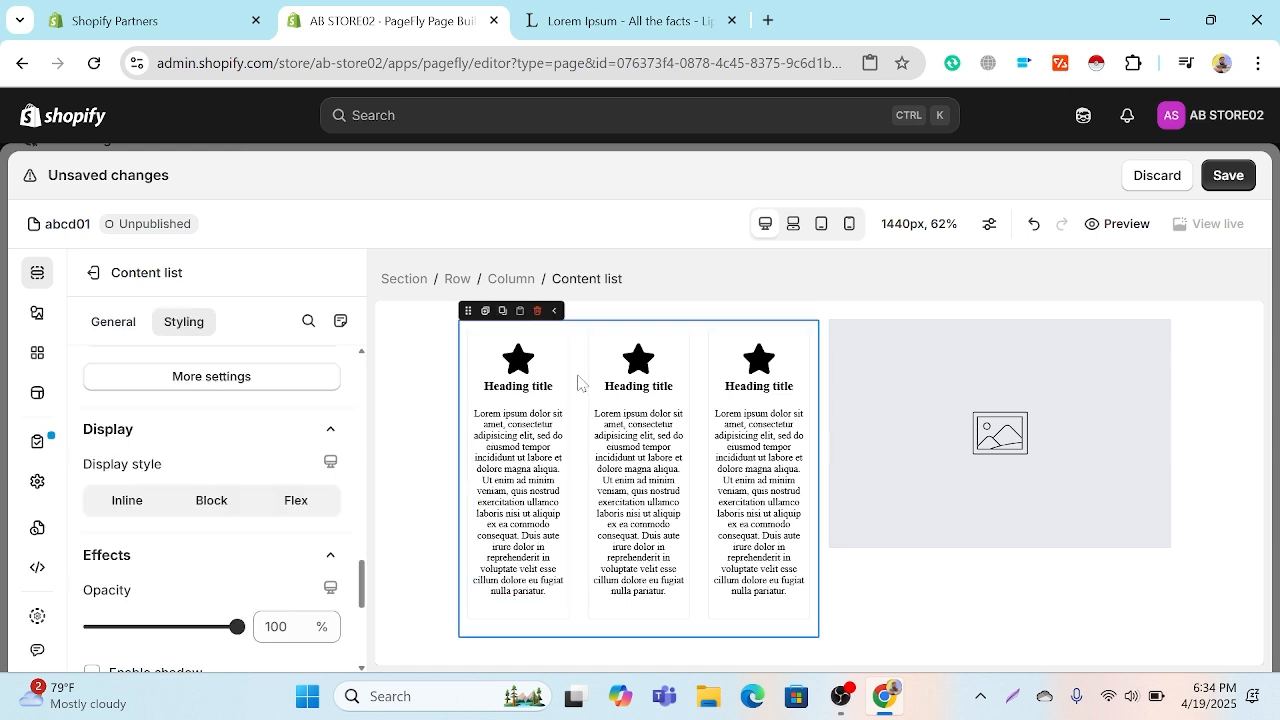
{"action": "left_click", "coordinate": [103, 320]}
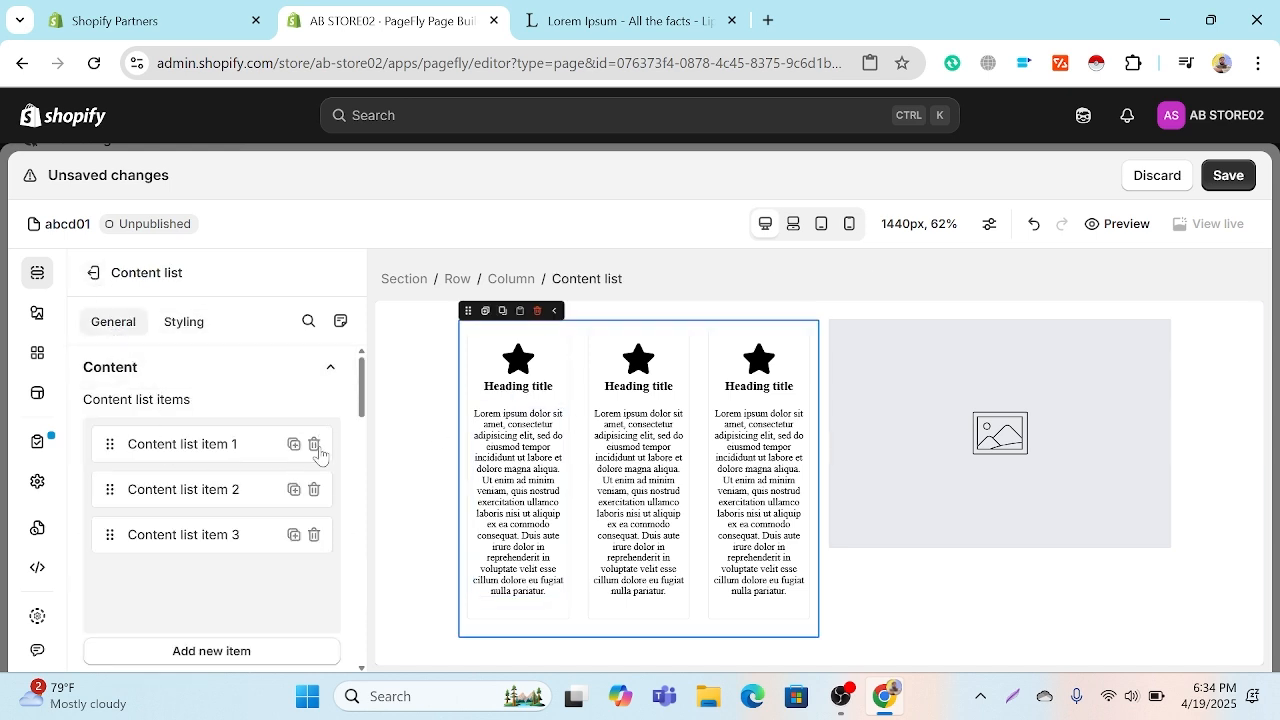
{"action": "left_click", "coordinate": [317, 533]}
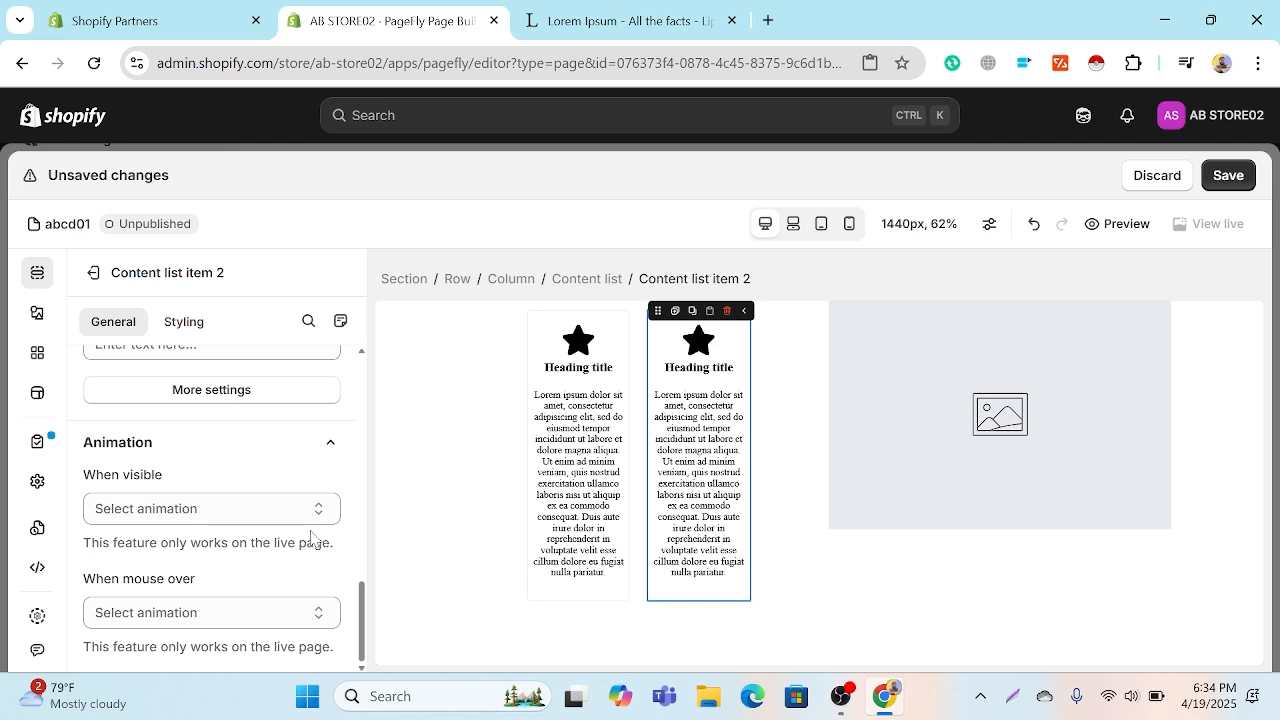
{"action": "scroll", "coordinate": [251, 449], "scroll_direction": "up", "scroll_amount": 4}
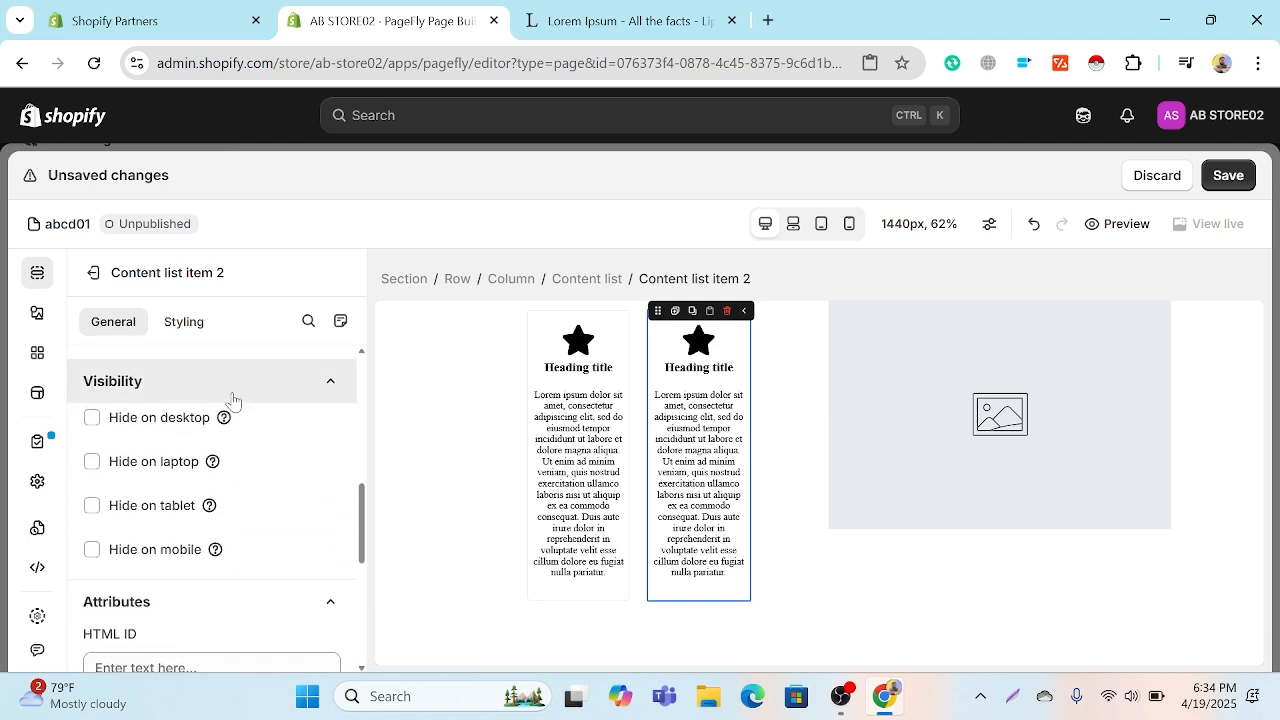
{"action": "left_click", "coordinate": [510, 393]}
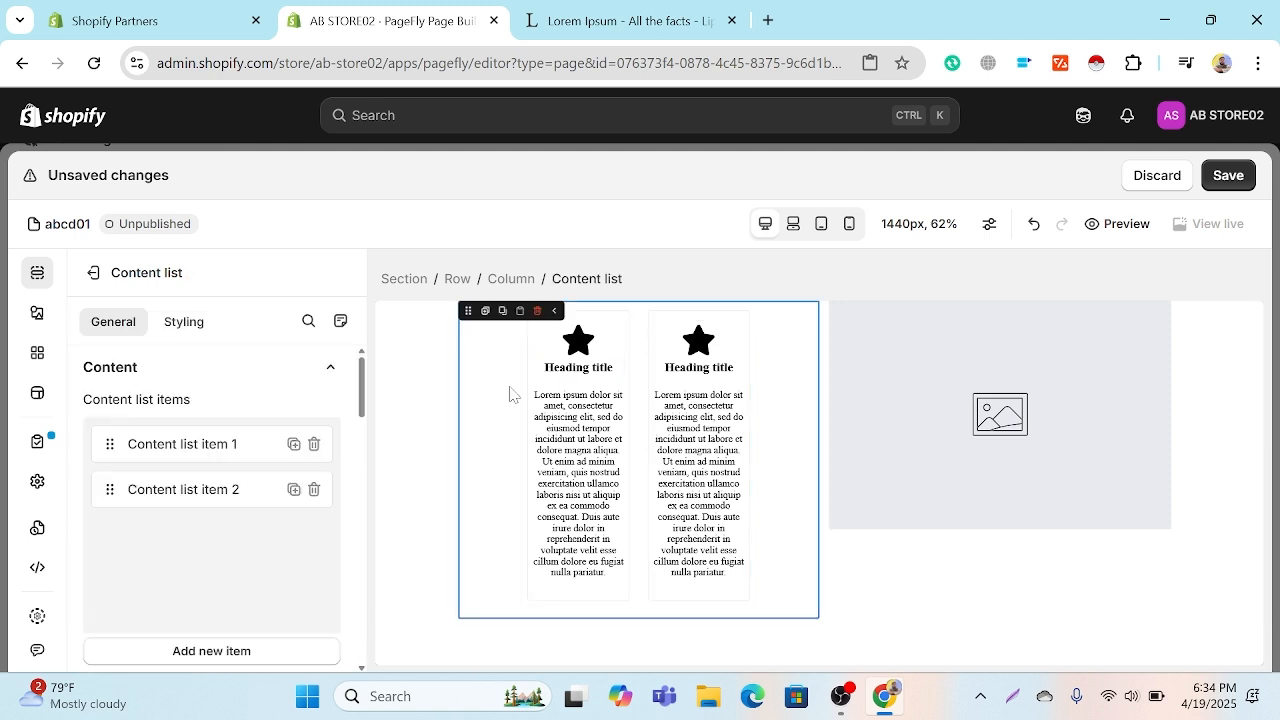
{"action": "left_click", "coordinate": [314, 491]}
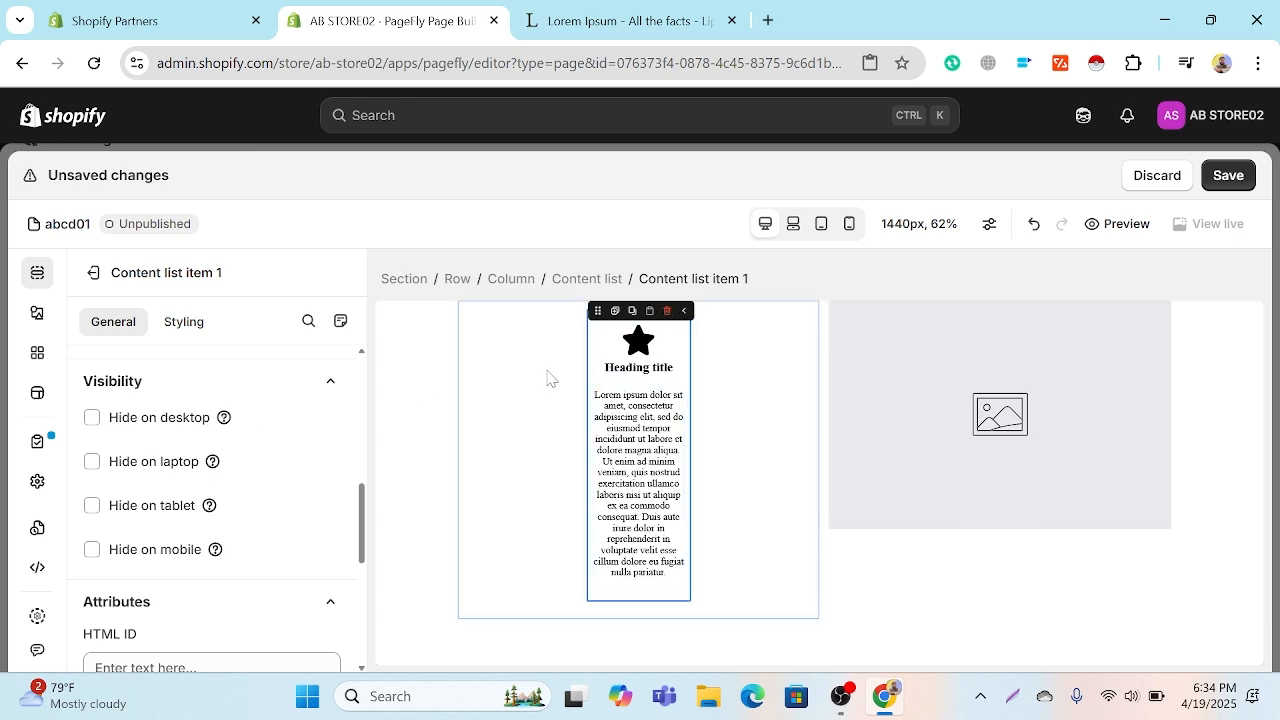
{"action": "left_click", "coordinate": [667, 312]}
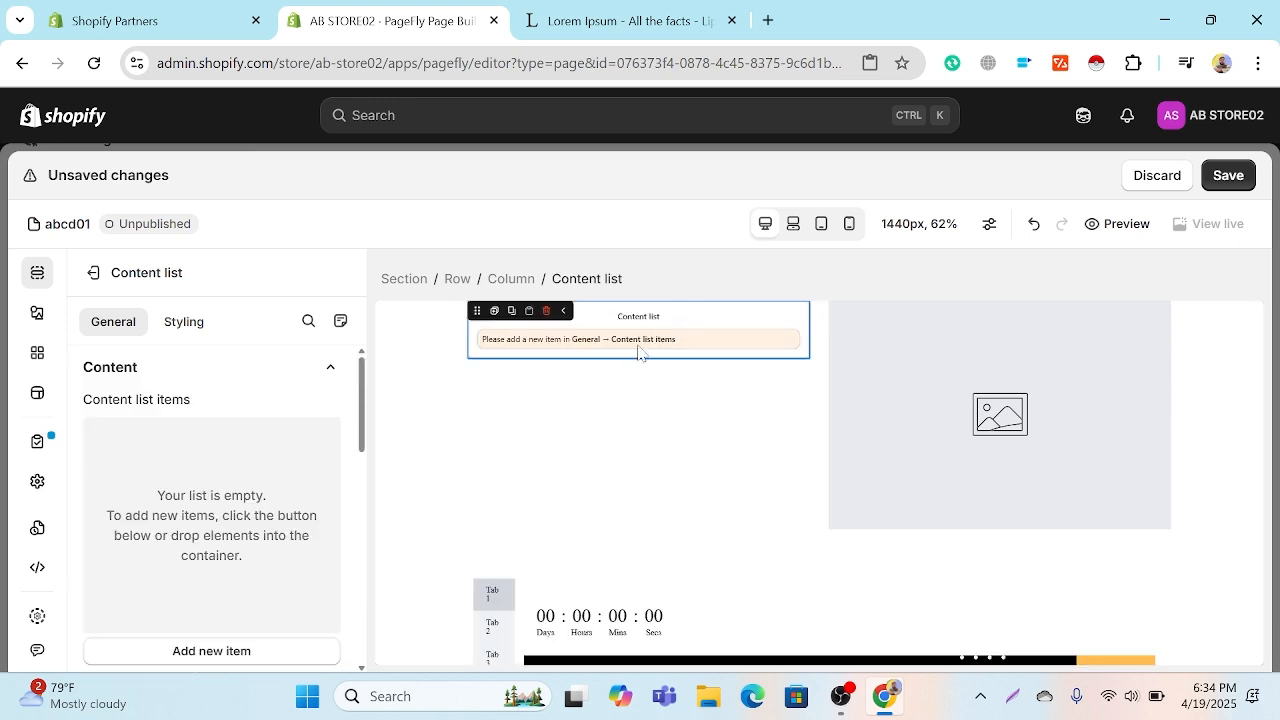
Step: Add a heading with a star icon above its text below the empty content list, and delete the empty content list
{"action": "left_click", "coordinate": [35, 313]}
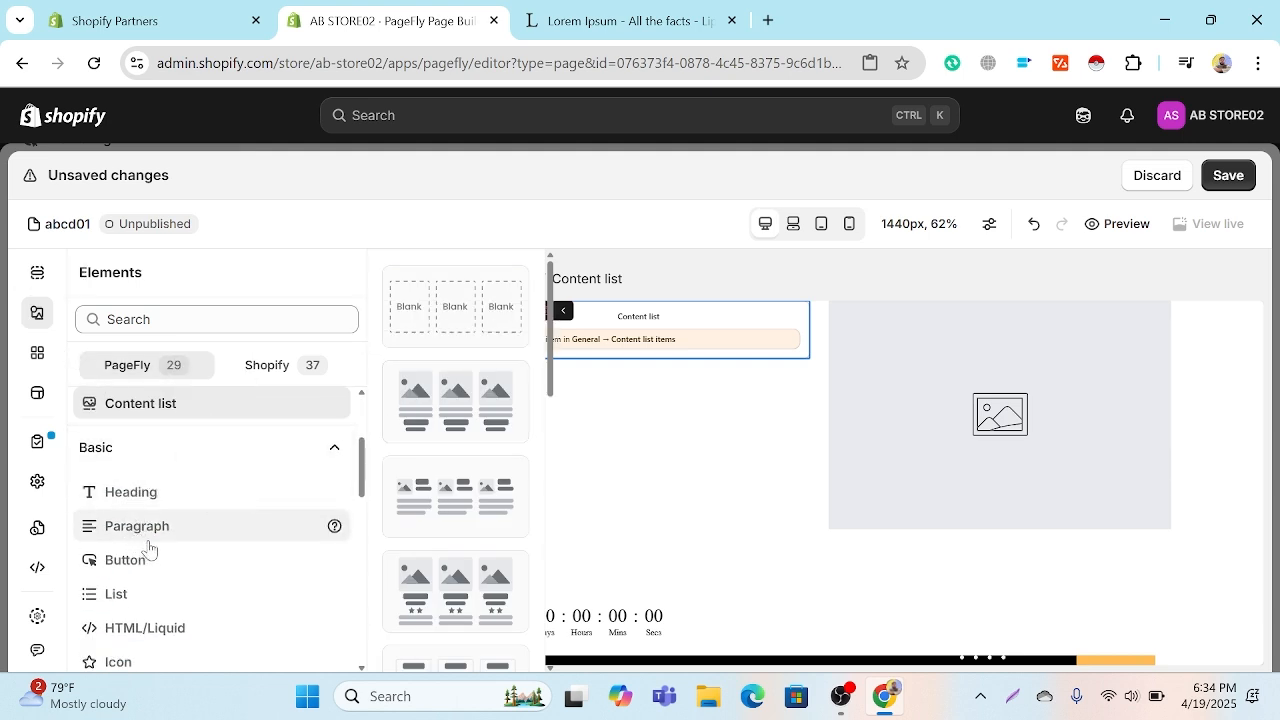
{"action": "left_click", "coordinate": [194, 500]}
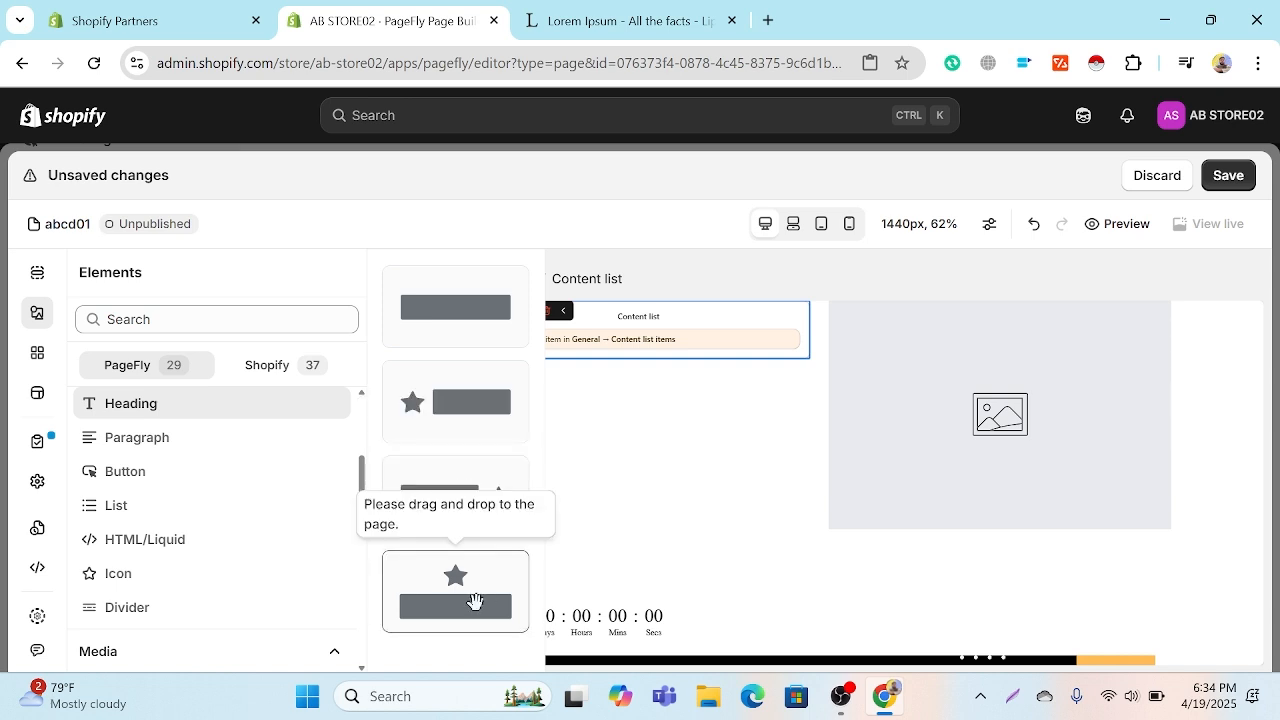
{"action": "left_click_drag", "start_coordinate": [474, 600], "coordinate": [654, 338]}
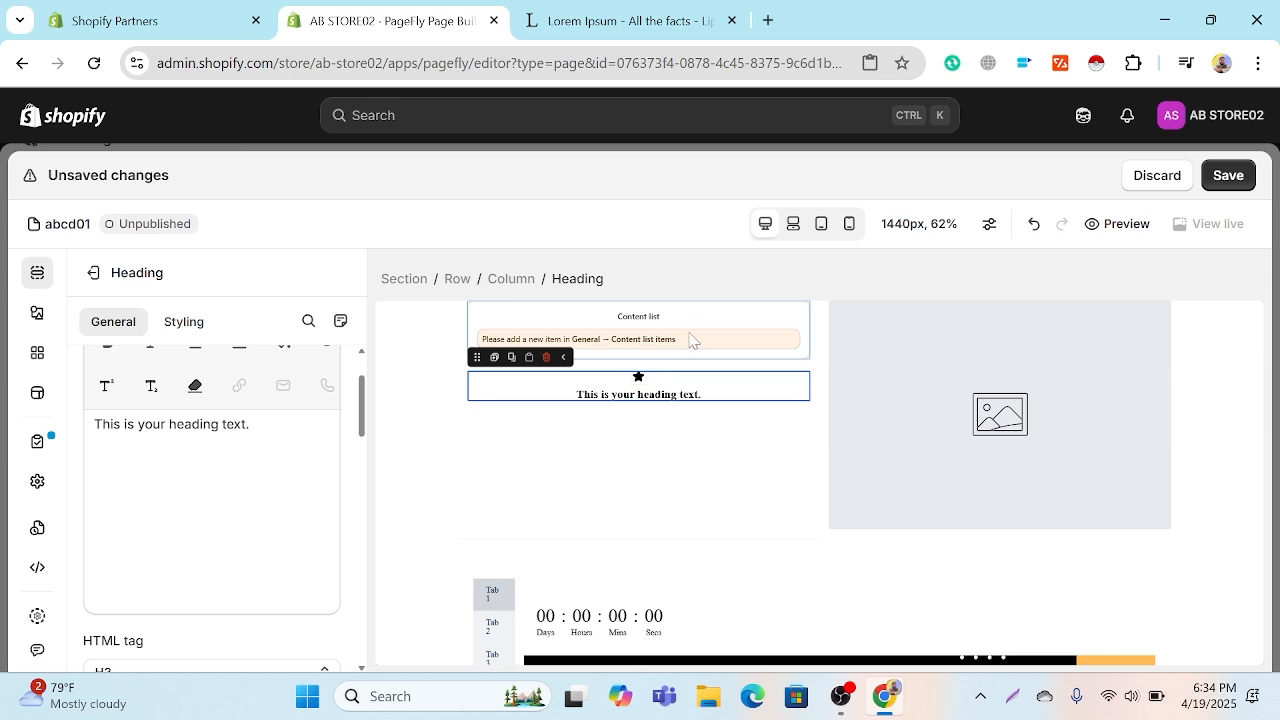
{"action": "left_click", "coordinate": [690, 340]}
{"action": "left_click", "coordinate": [546, 311]}
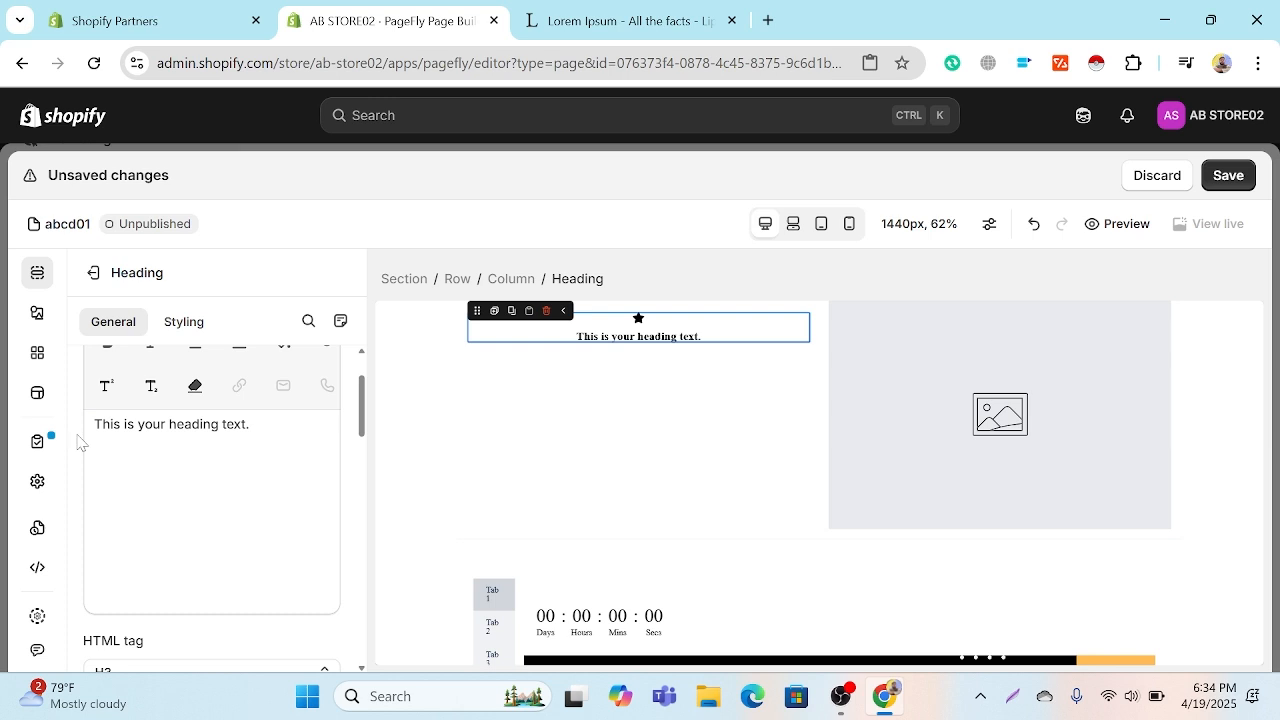
Step: Add a square image element below the star-icon heading in the same column
{"action": "left_click", "coordinate": [38, 313]}
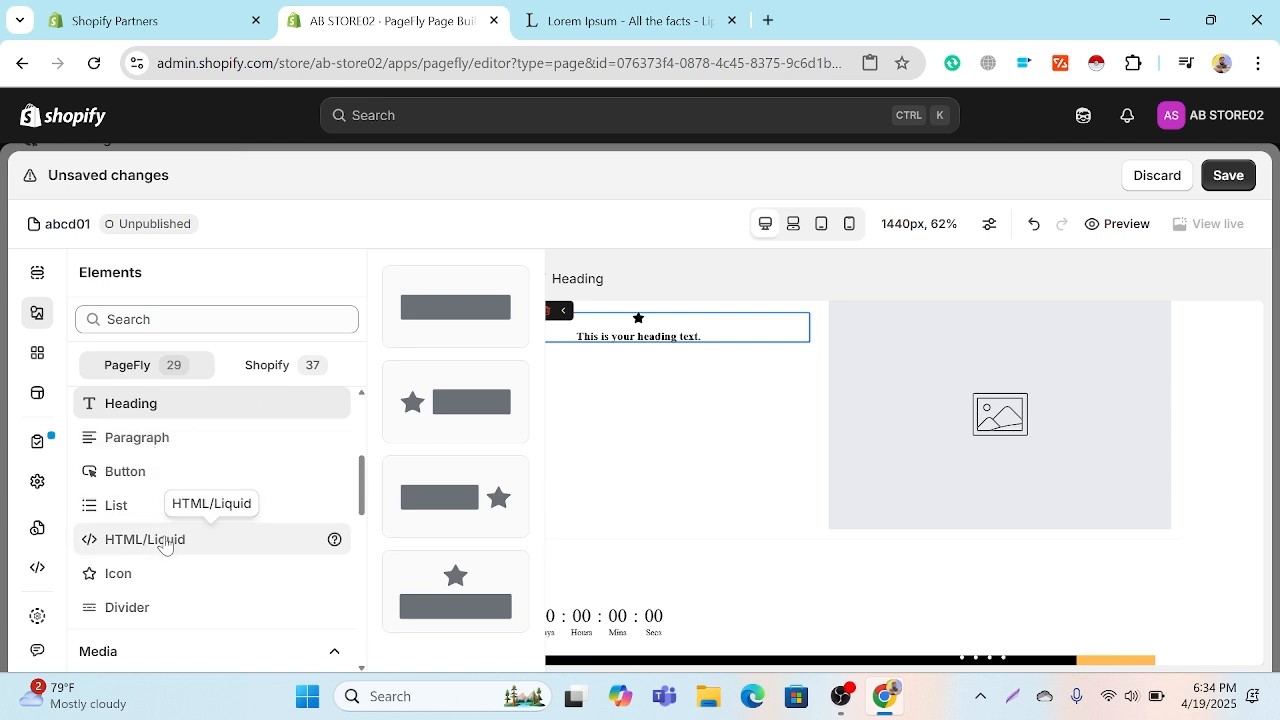
{"action": "scroll", "coordinate": [163, 541], "scroll_direction": "up", "scroll_amount": 5}
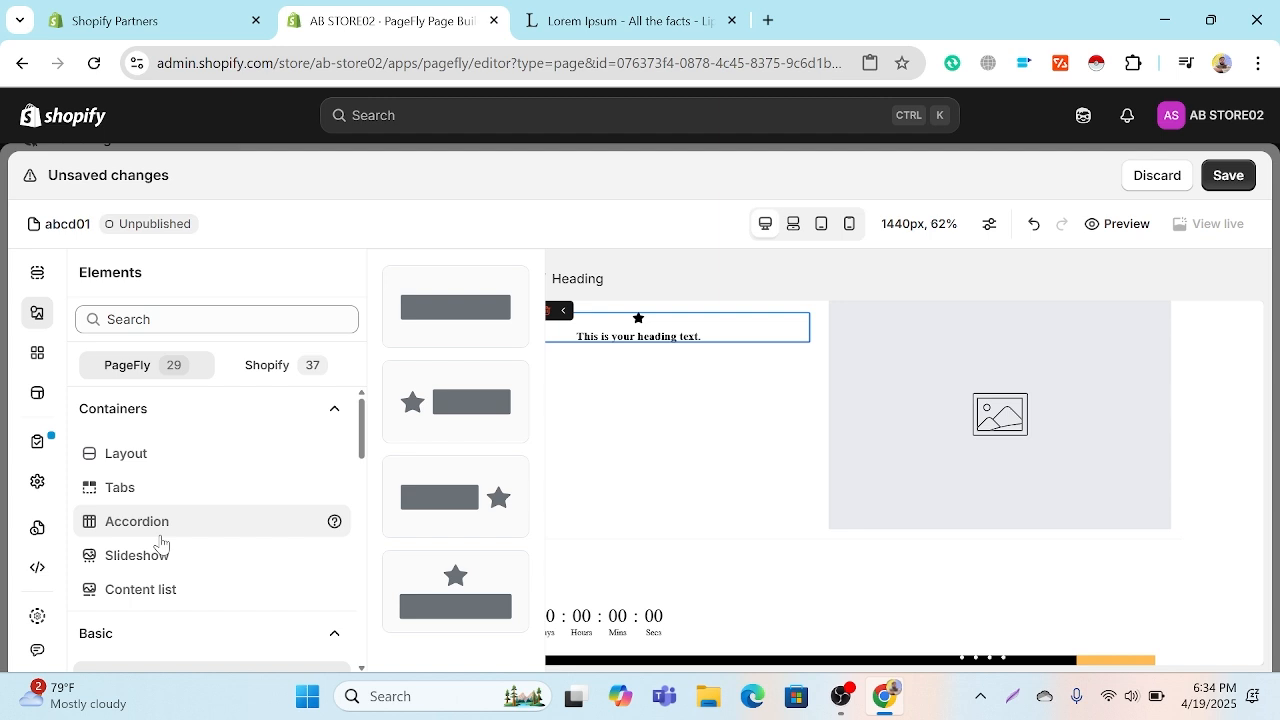
{"action": "scroll", "coordinate": [172, 487], "scroll_direction": "down", "scroll_amount": 3}
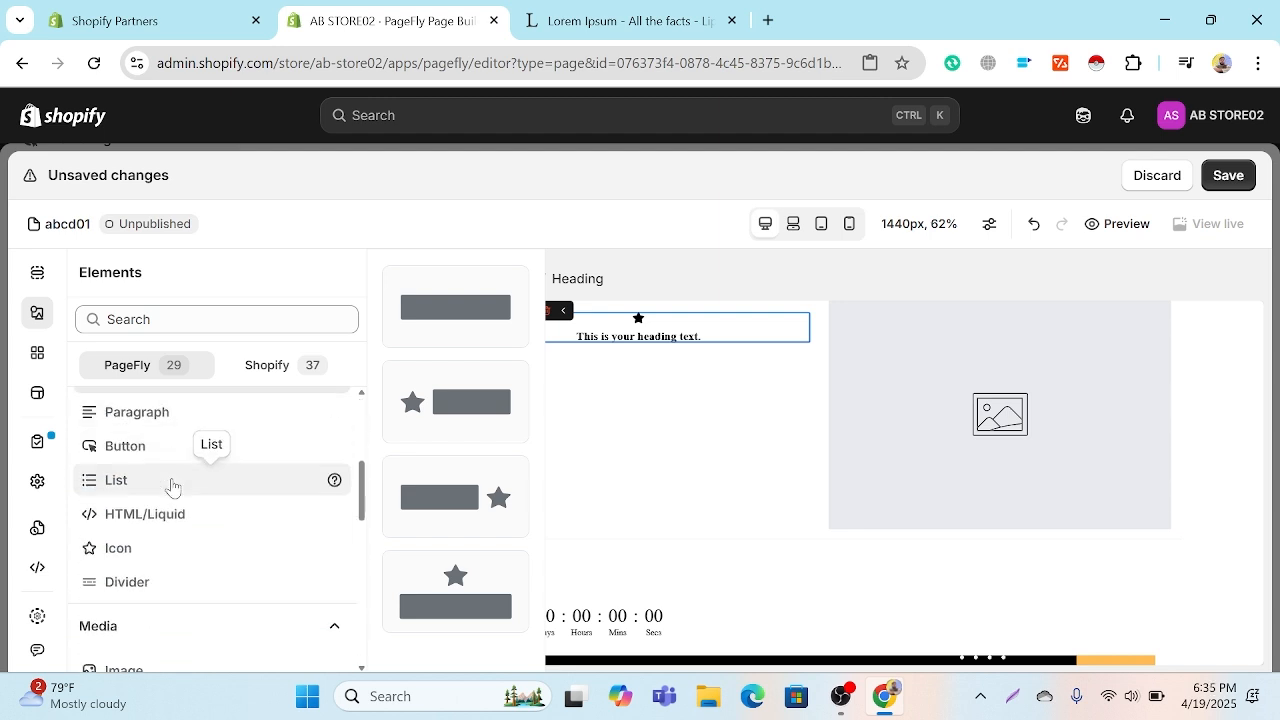
{"action": "scroll", "coordinate": [165, 485], "scroll_direction": "down", "scroll_amount": 4}
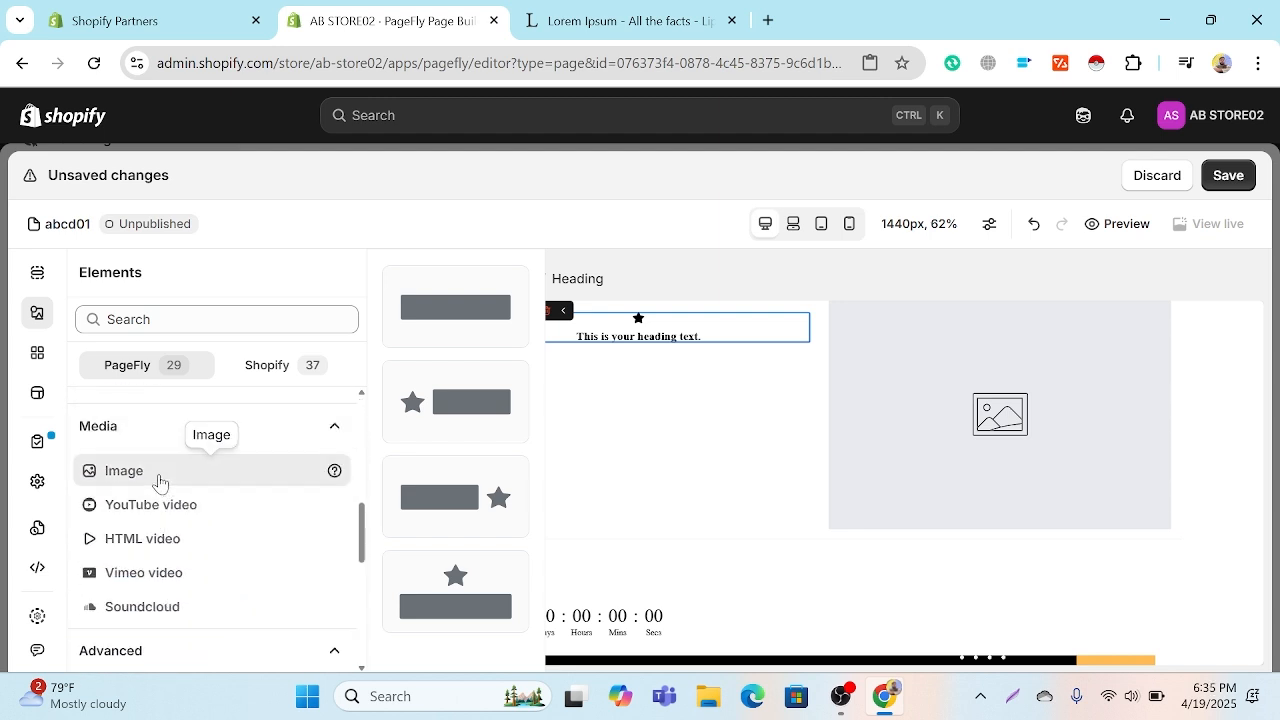
{"action": "scroll", "coordinate": [165, 485], "scroll_direction": "down", "scroll_amount": 1}
{"action": "left_click_drag", "start_coordinate": [480, 326], "coordinate": [486, 332]}
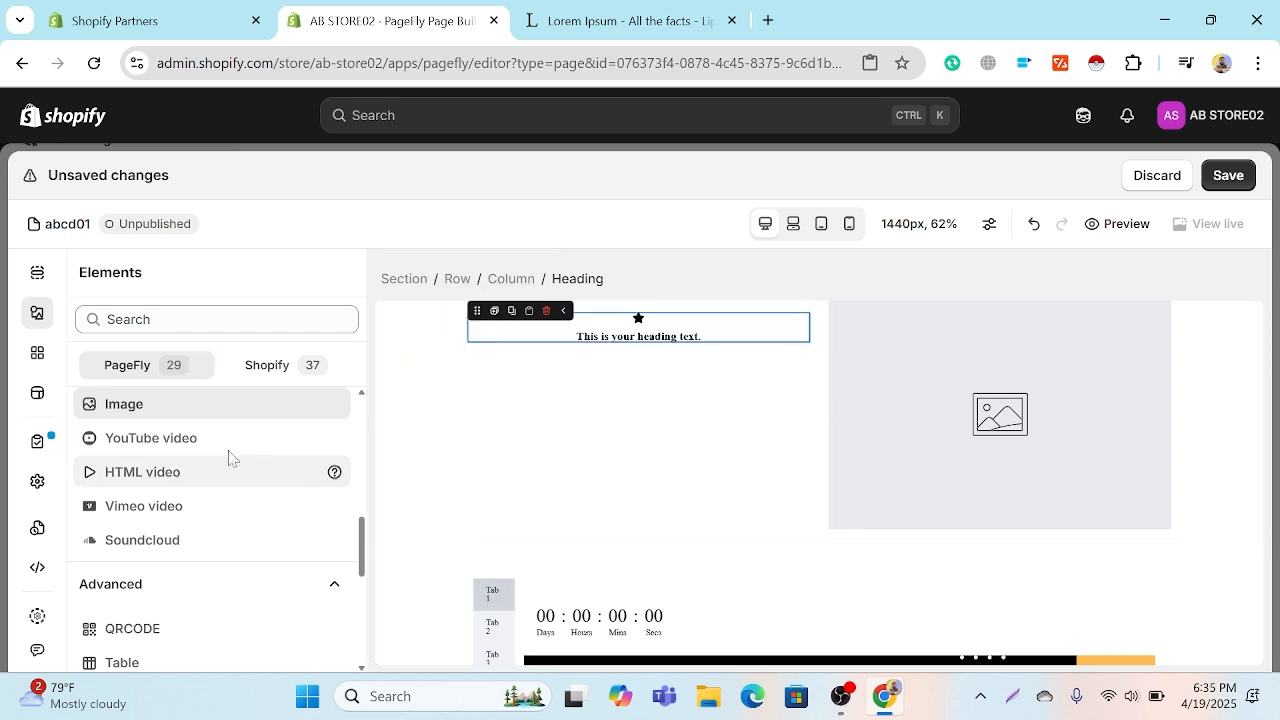
{"action": "mouse_move", "coordinate": [163, 409]}
{"action": "left_click_drag", "start_coordinate": [452, 382], "coordinate": [632, 365]}
{"action": "left_click", "coordinate": [646, 389]}
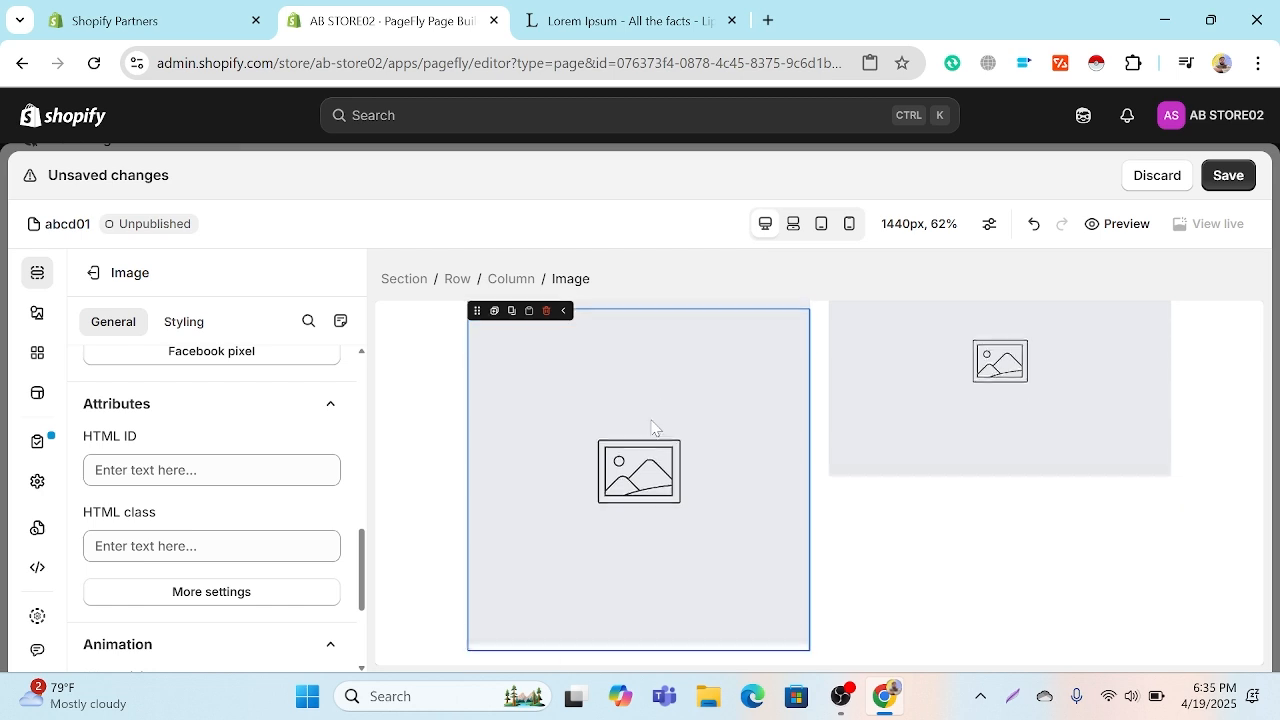
Step: Add a plain paragraph element without a drop cap below the square image placeholder
{"action": "scroll", "coordinate": [651, 428], "scroll_direction": "down", "scroll_amount": 1}
{"action": "left_click", "coordinate": [38, 355]}
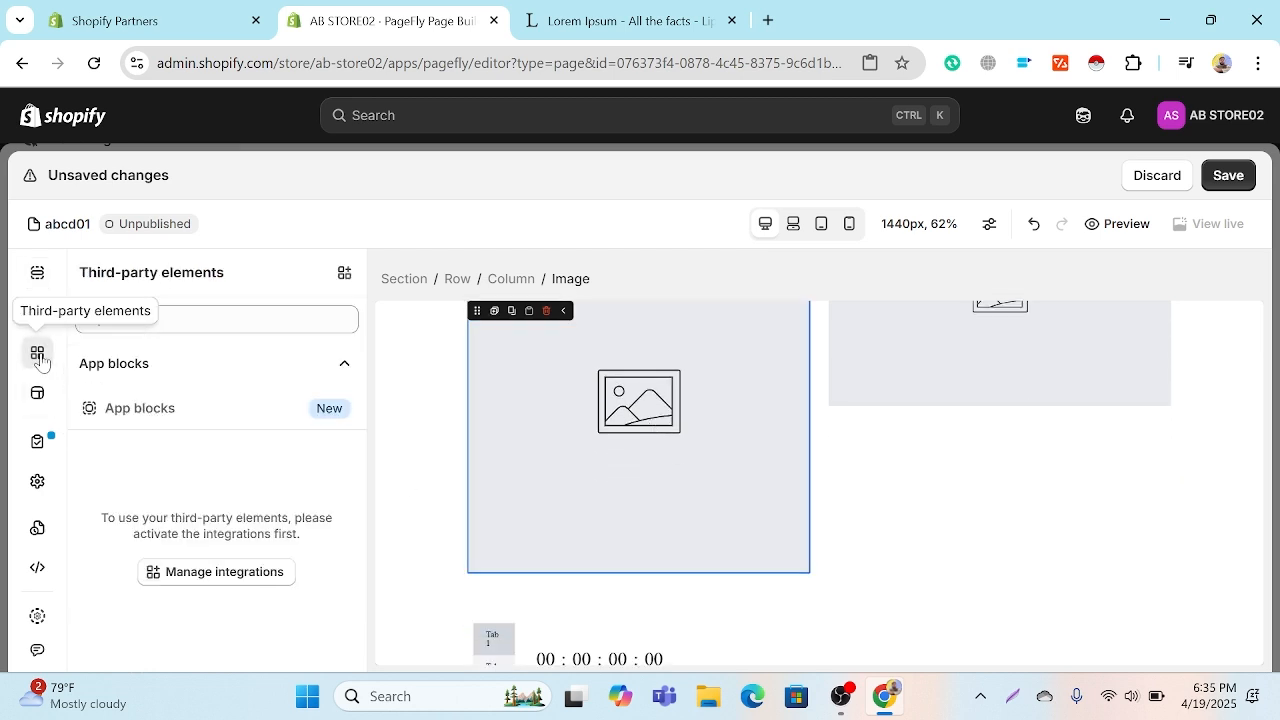
{"action": "left_click", "coordinate": [38, 314]}
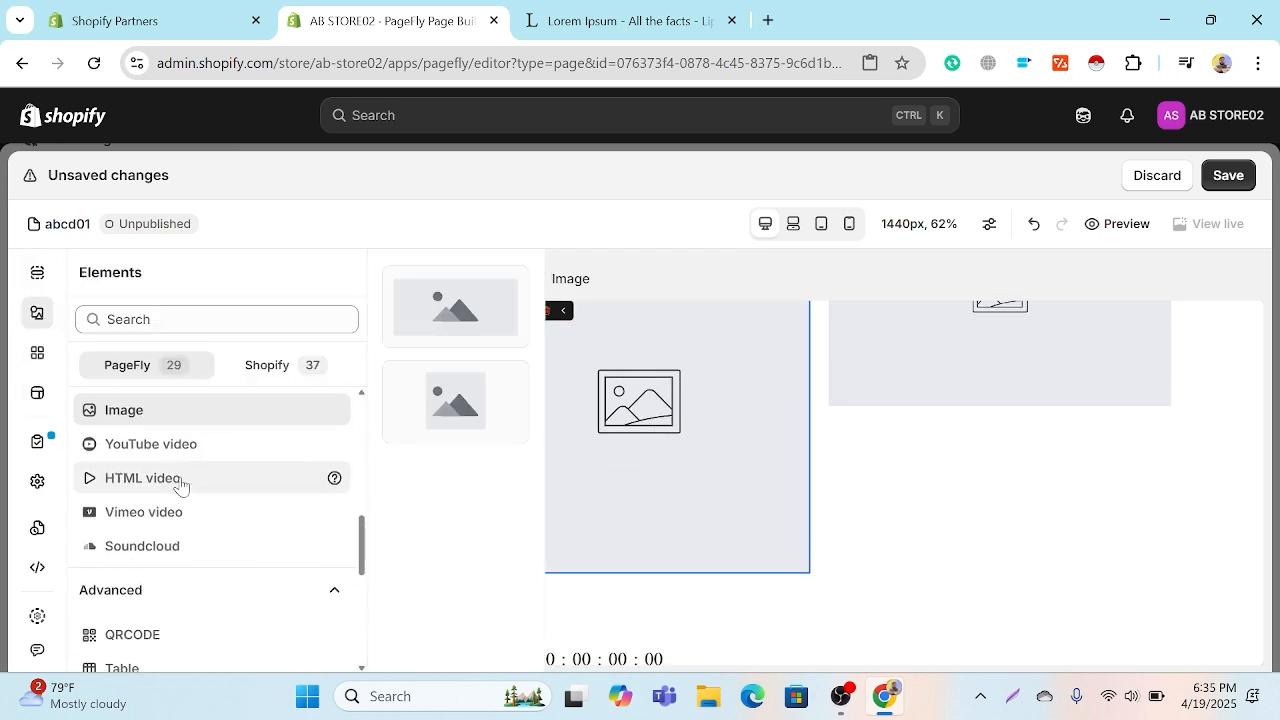
{"action": "scroll", "coordinate": [180, 488], "scroll_direction": "up", "scroll_amount": 2}
{"action": "scroll", "coordinate": [175, 492], "scroll_direction": "up", "scroll_amount": 2}
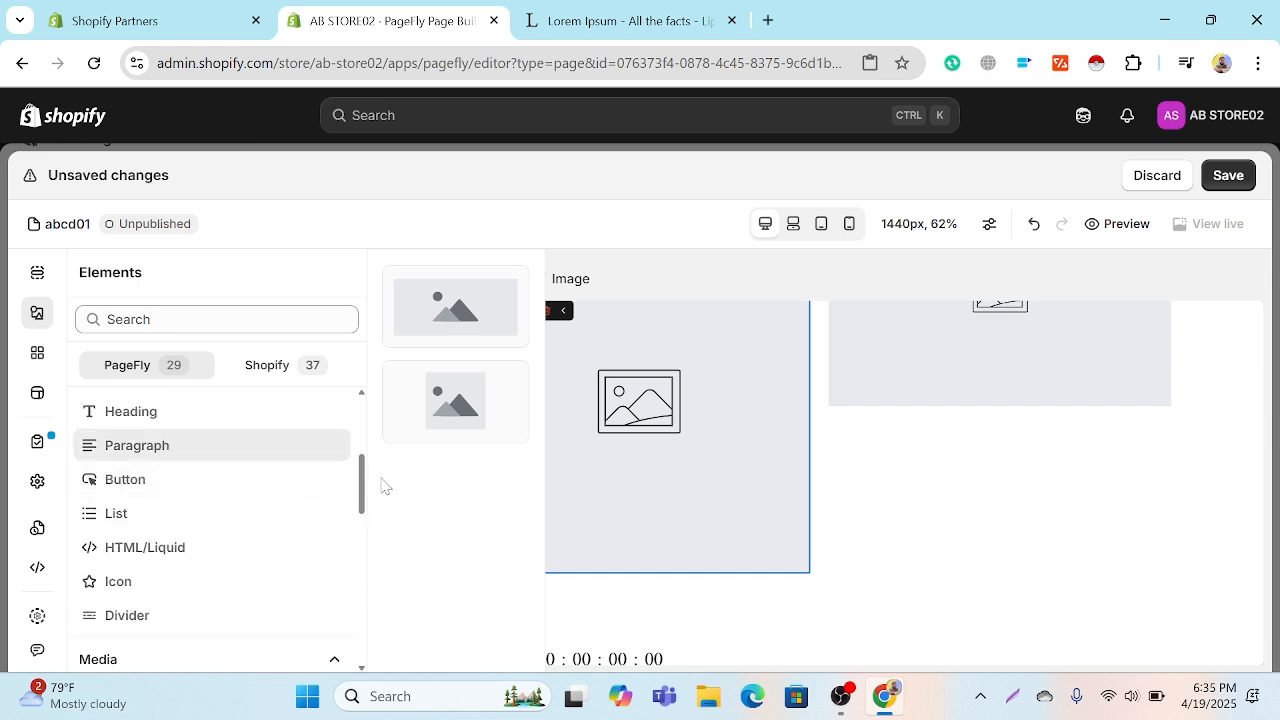
{"action": "scroll", "coordinate": [217, 463], "scroll_direction": "down", "scroll_amount": 1}
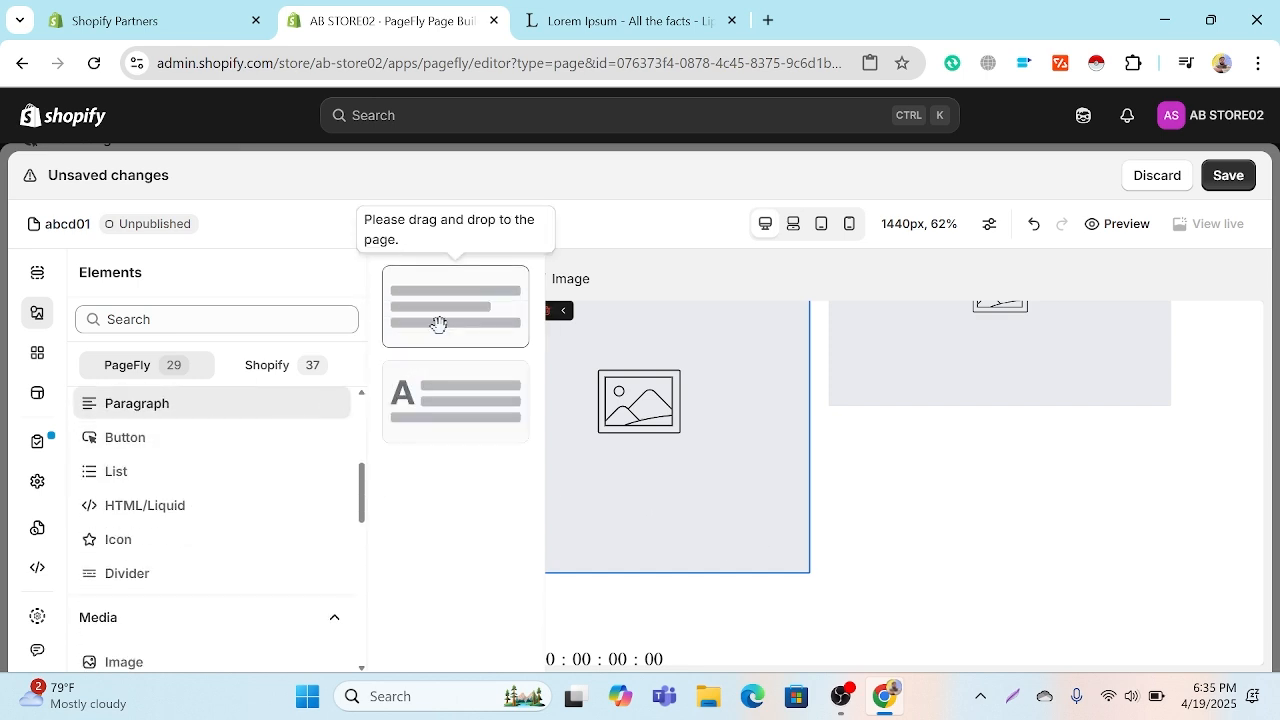
{"action": "left_click_drag", "start_coordinate": [438, 323], "coordinate": [660, 578]}
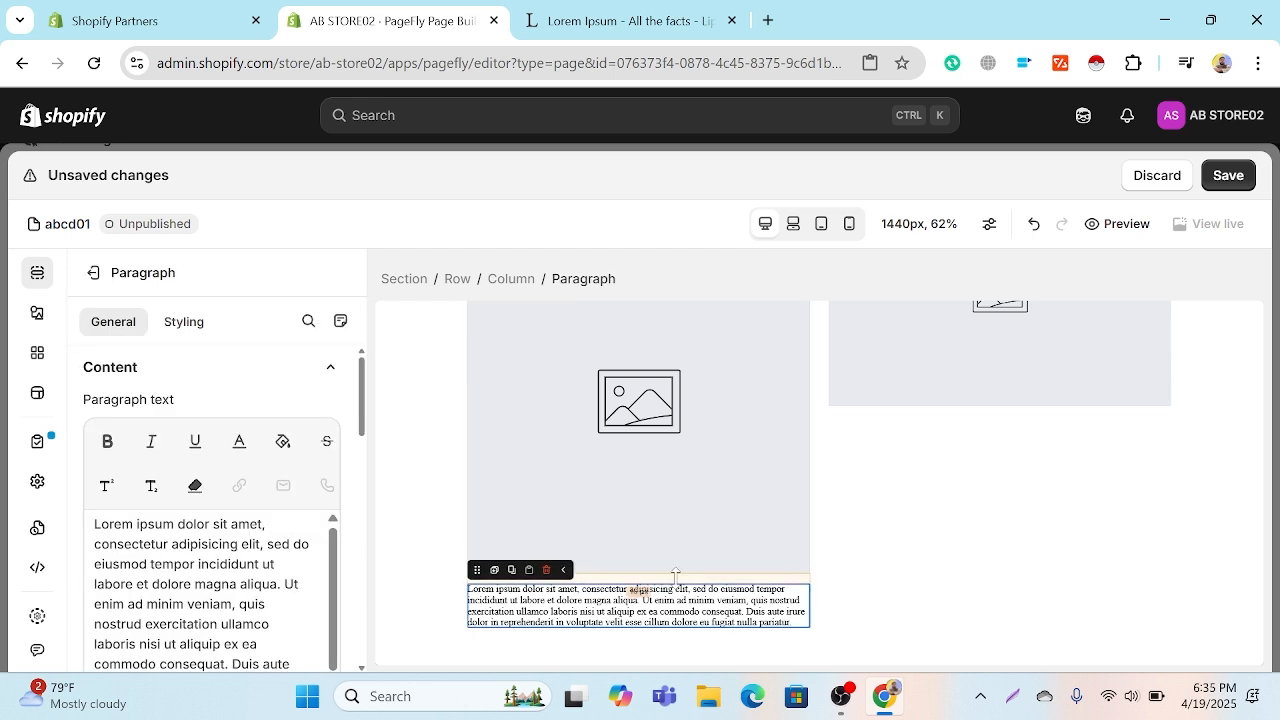
Step: Open the image library to choose a source for the square image placeholder below the star-icon heading
{"action": "scroll", "coordinate": [590, 562], "scroll_direction": "down", "scroll_amount": 1}
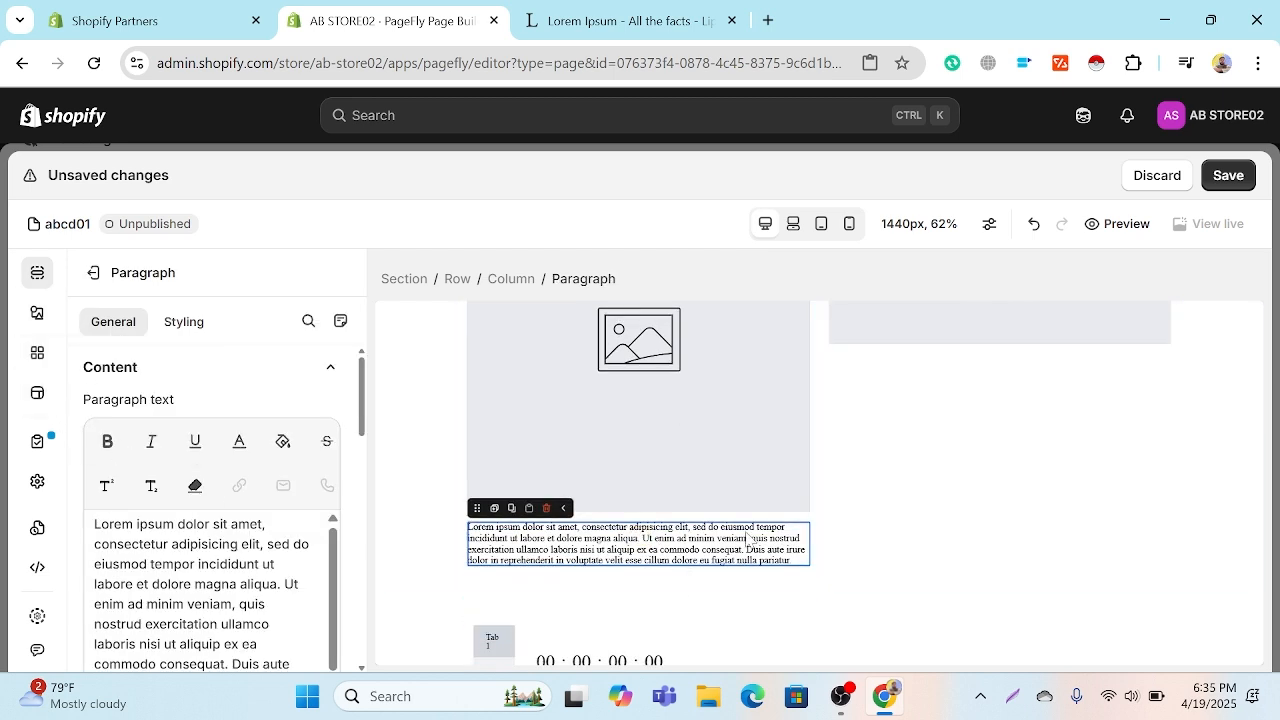
{"action": "scroll", "coordinate": [748, 535], "scroll_direction": "up", "scroll_amount": 5}
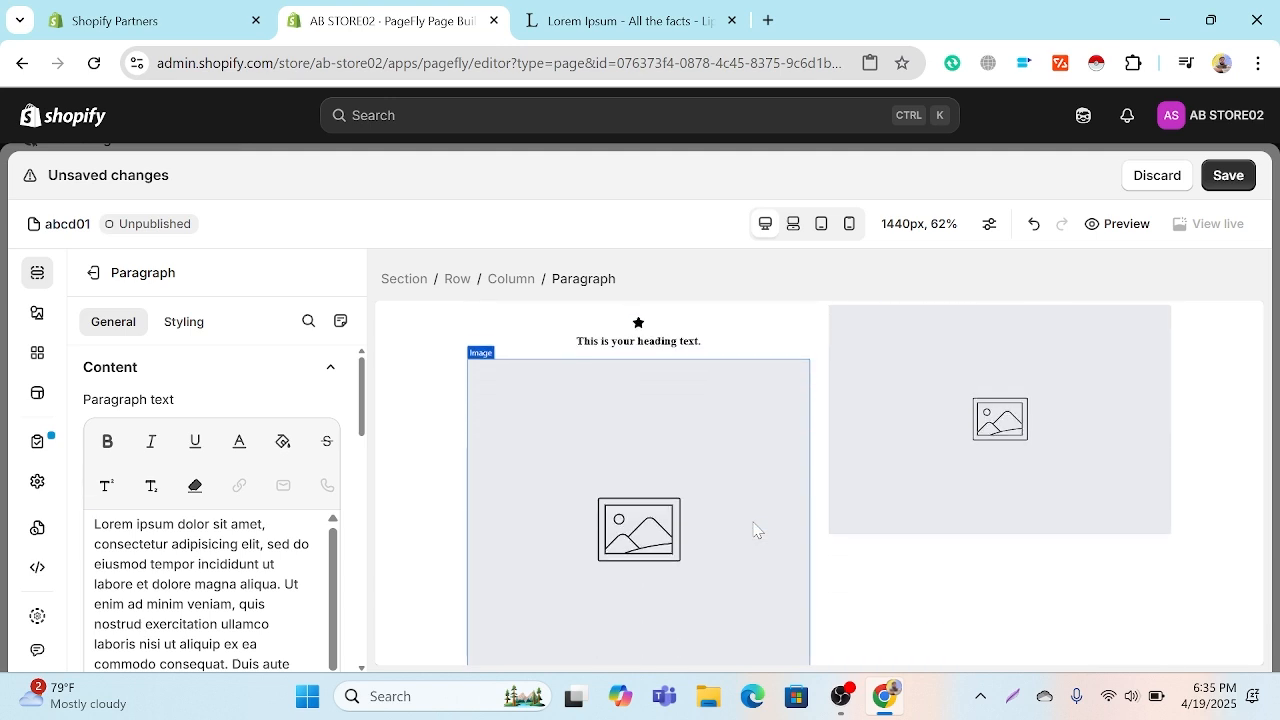
{"action": "left_click", "coordinate": [715, 497]}
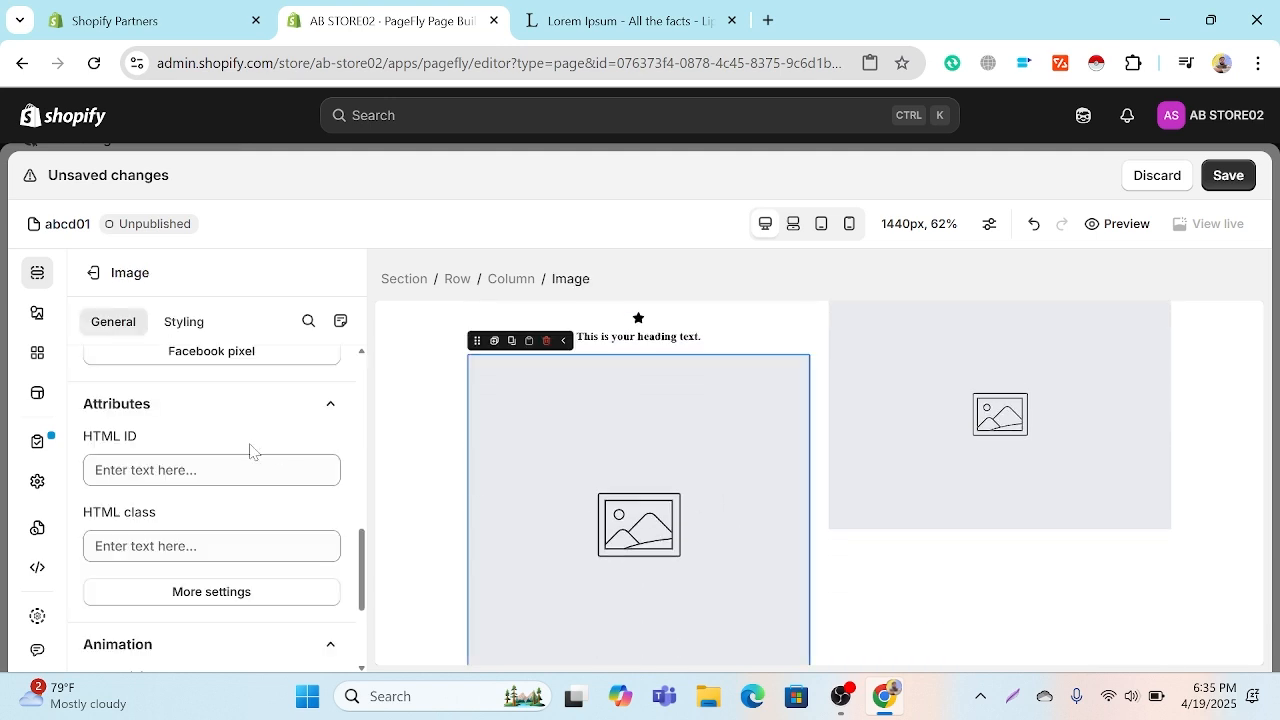
{"action": "scroll", "coordinate": [266, 434], "scroll_direction": "up", "scroll_amount": 2}
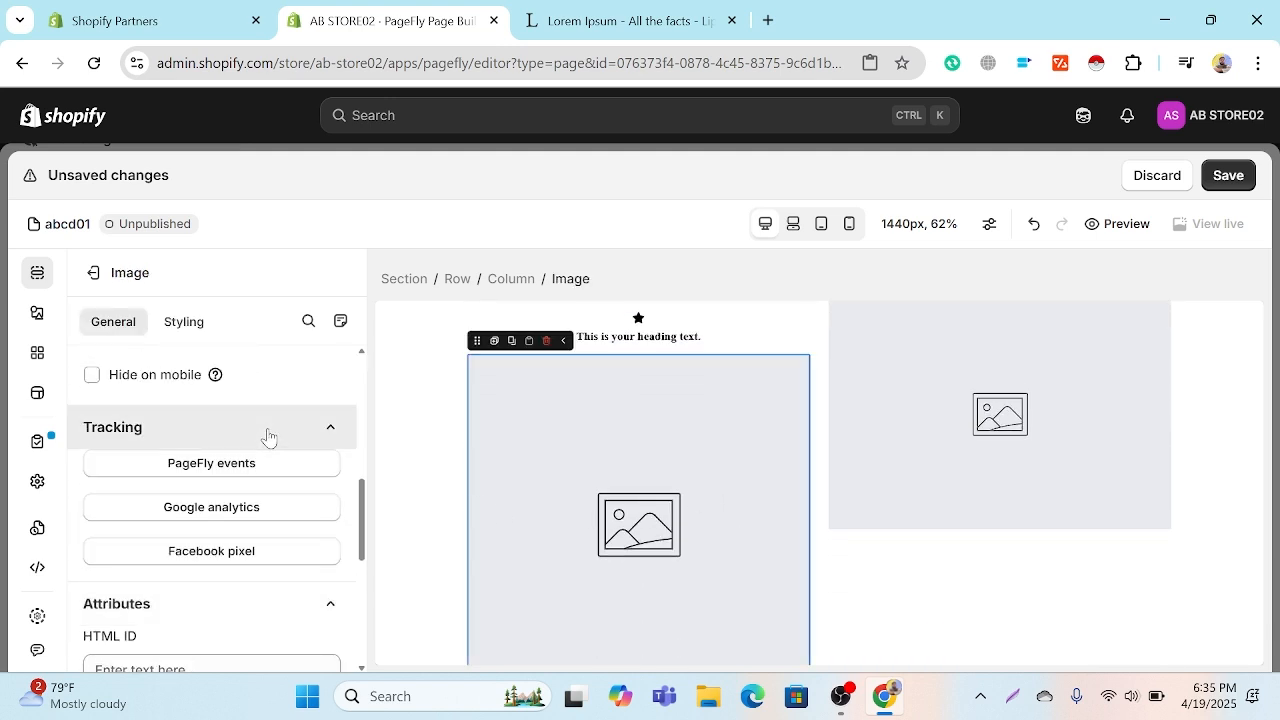
{"action": "scroll", "coordinate": [266, 434], "scroll_direction": "down", "scroll_amount": 4}
{"action": "scroll", "coordinate": [268, 435], "scroll_direction": "up", "scroll_amount": 4}
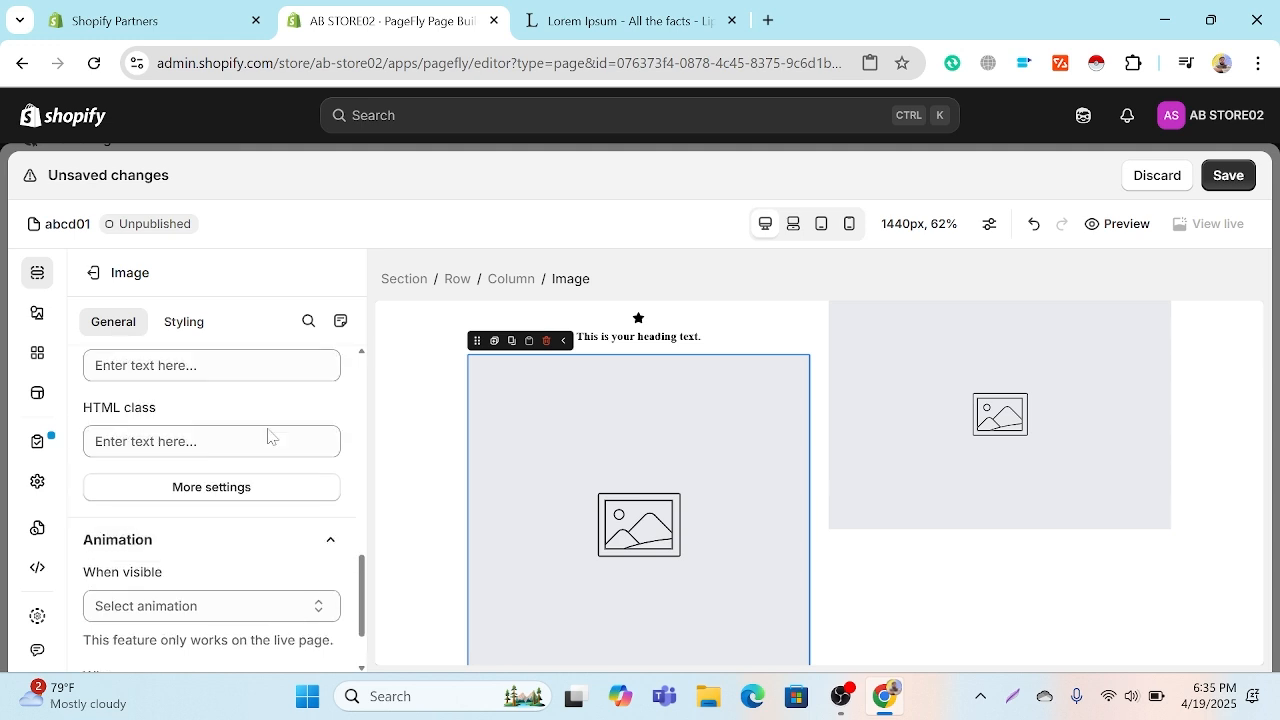
{"action": "scroll", "coordinate": [268, 435], "scroll_direction": "up", "scroll_amount": 4}
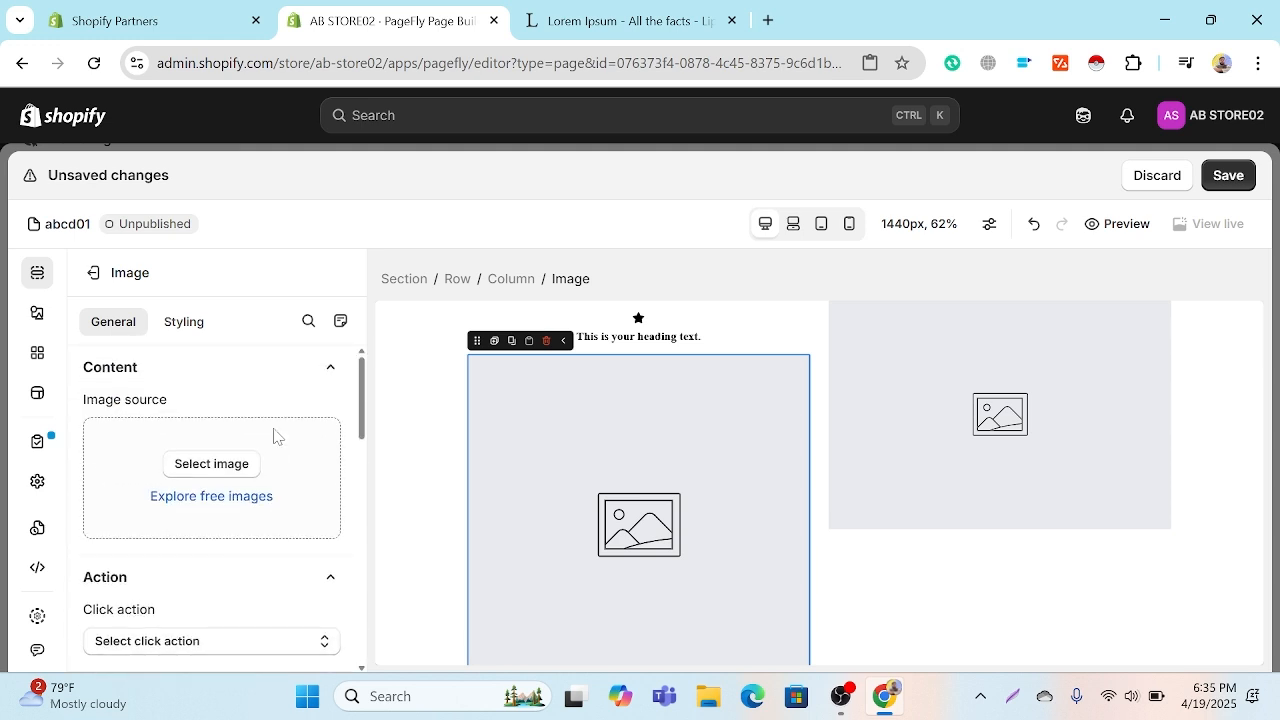
{"action": "left_click", "coordinate": [244, 465]}
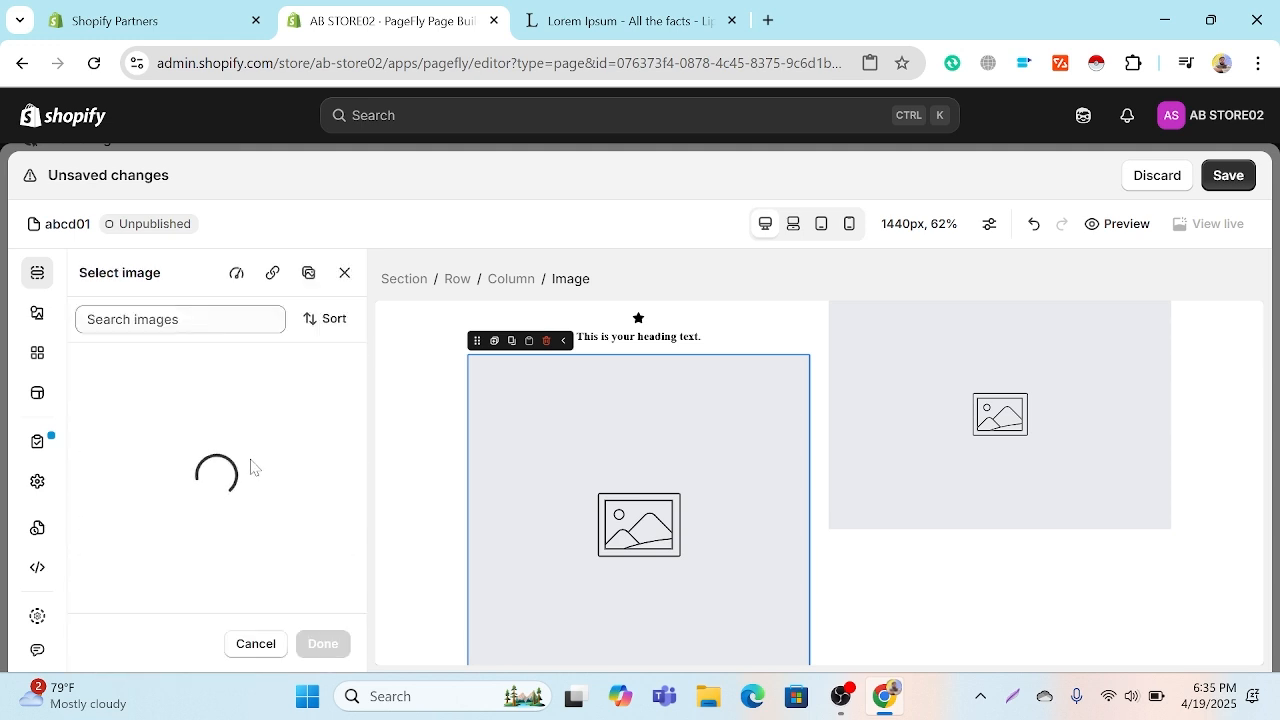
{"action": "scroll", "coordinate": [251, 466], "scroll_direction": "down", "scroll_amount": 3}
{"action": "scroll", "coordinate": [252, 466], "scroll_direction": "up", "scroll_amount": 5}
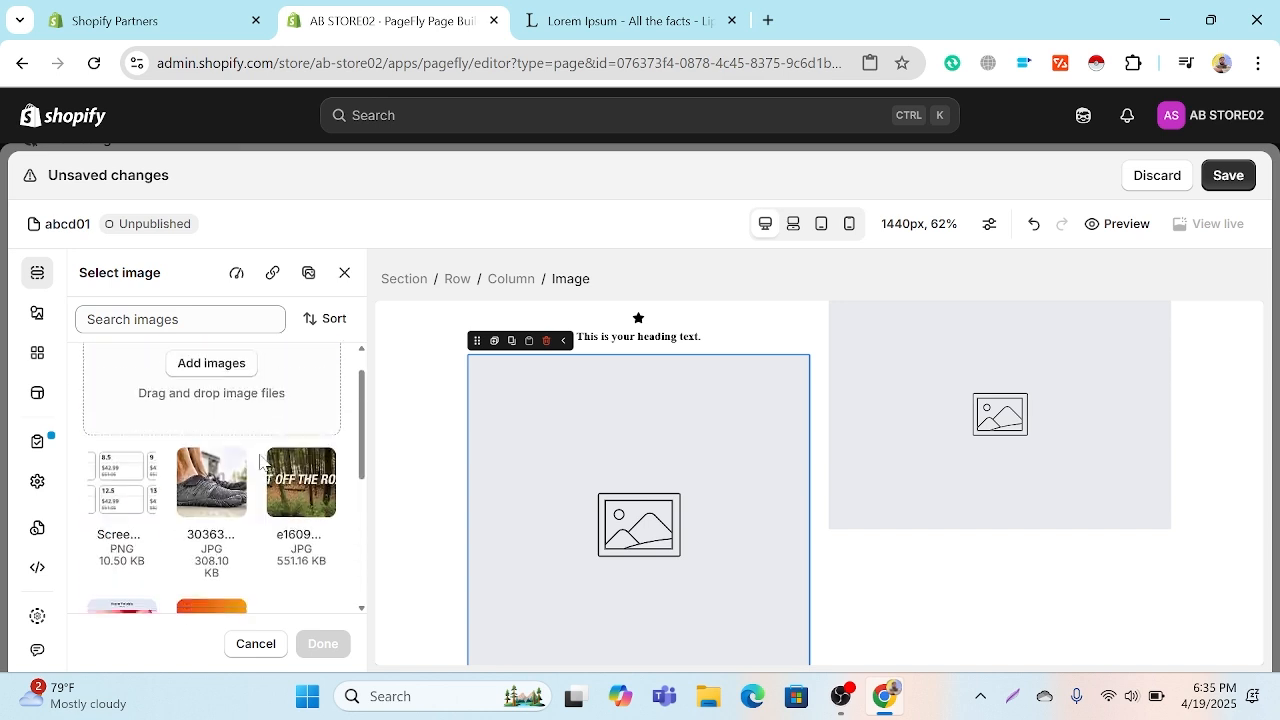
Step: Search Google Images for "MAN" in a new browser tab
{"action": "left_click", "coordinate": [768, 21]}
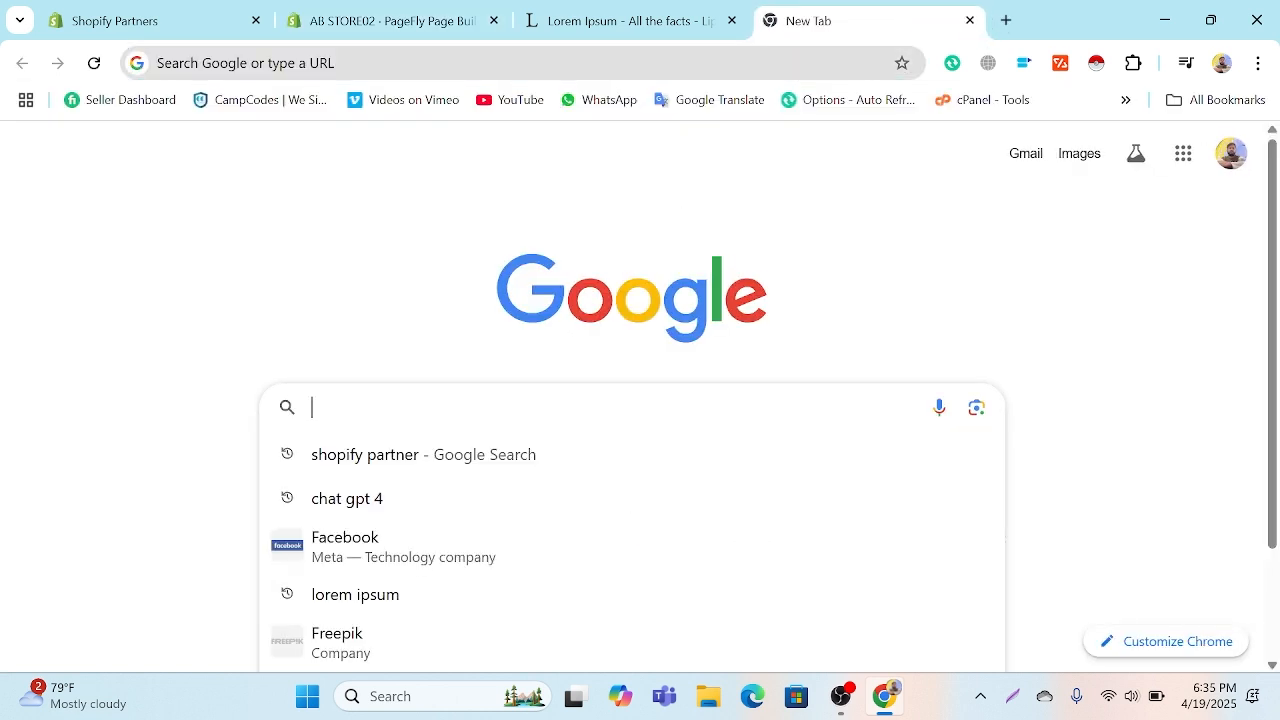
{"action": "type", "text": "MAN"}
{"action": "key", "text": "Return"}
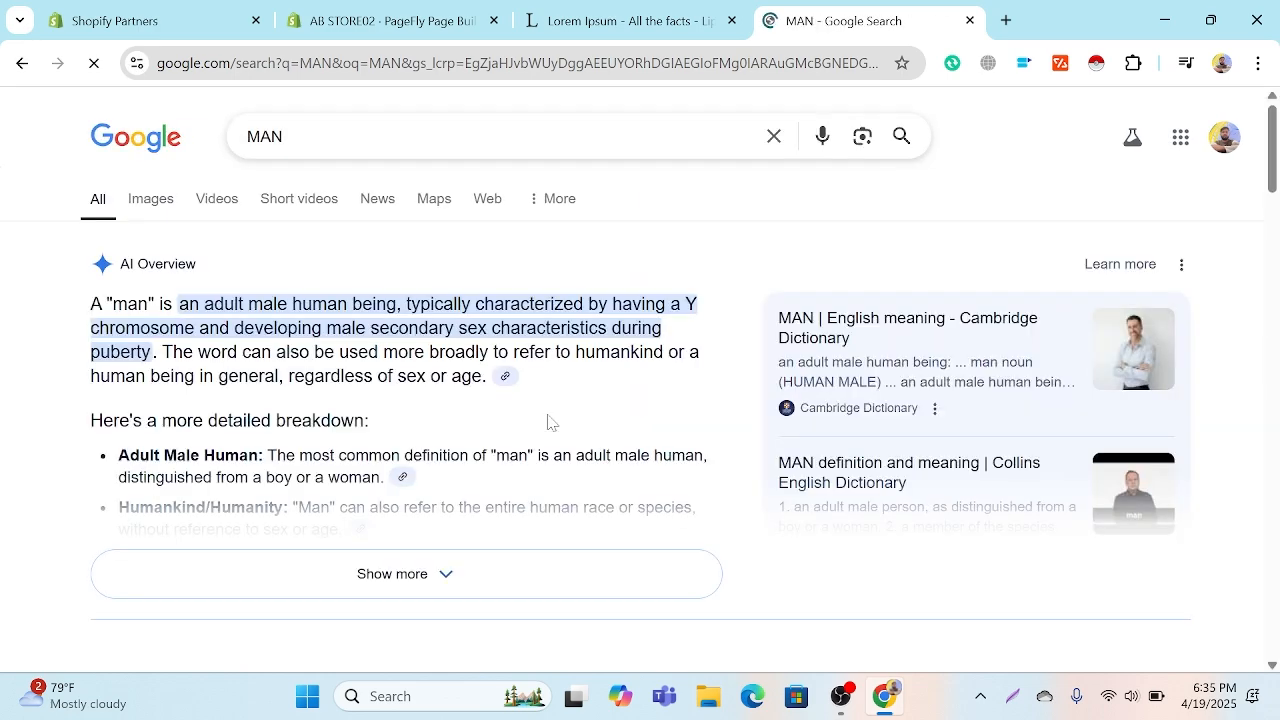
{"action": "left_click", "coordinate": [127, 202]}
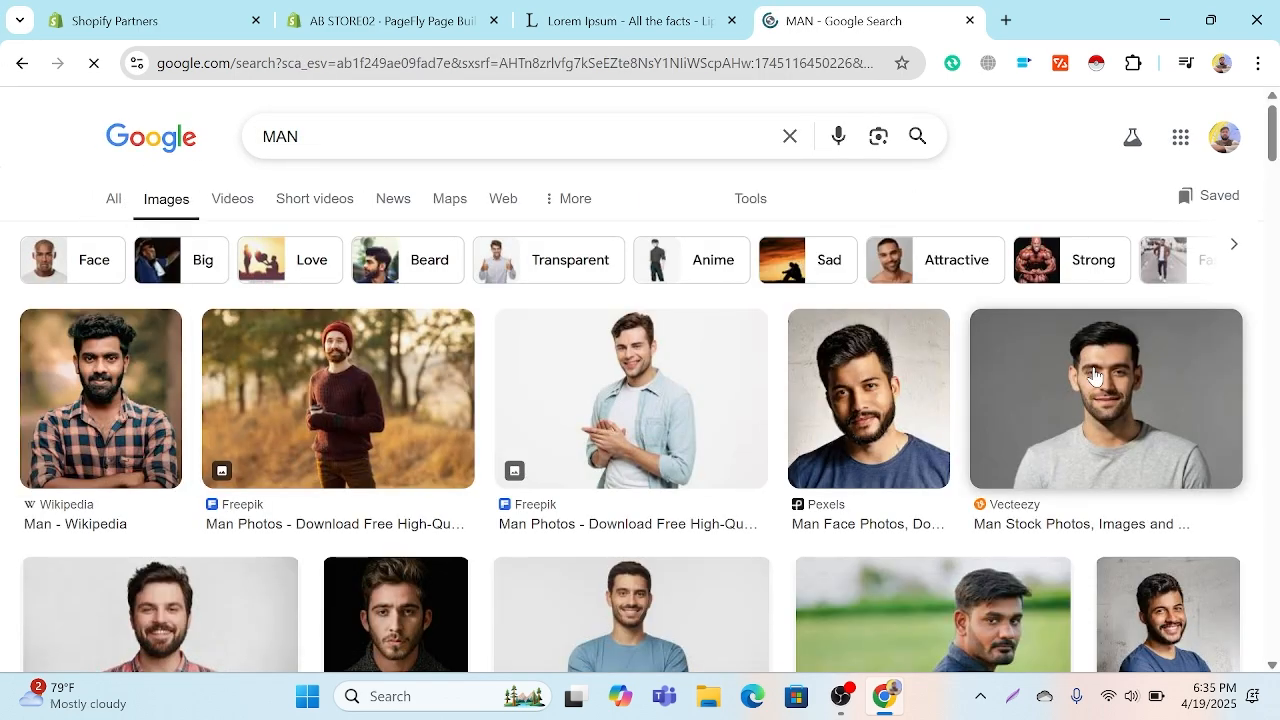
Step: Save the Pexels portrait of the bearded man to the Downloads folder as the JPEG pexels-photo-2379005
{"action": "left_click", "coordinate": [890, 390]}
{"action": "right_click", "coordinate": [1020, 258]}
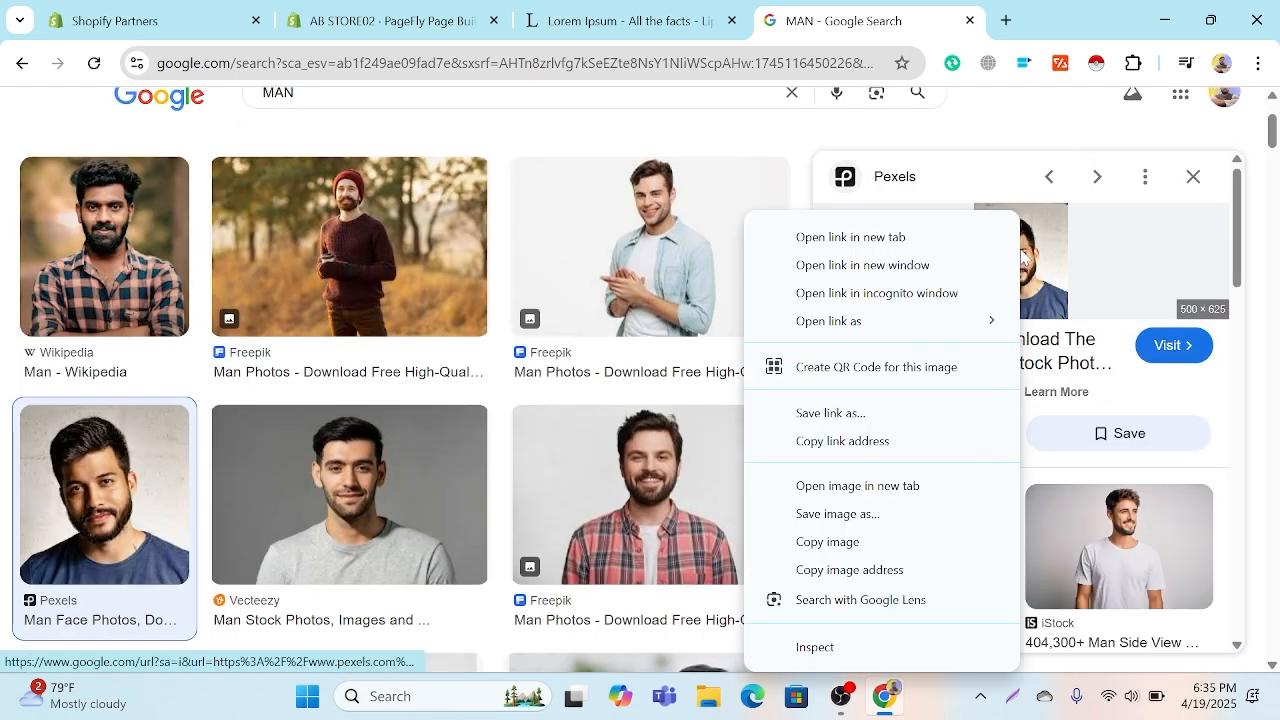
{"action": "left_click", "coordinate": [878, 513]}
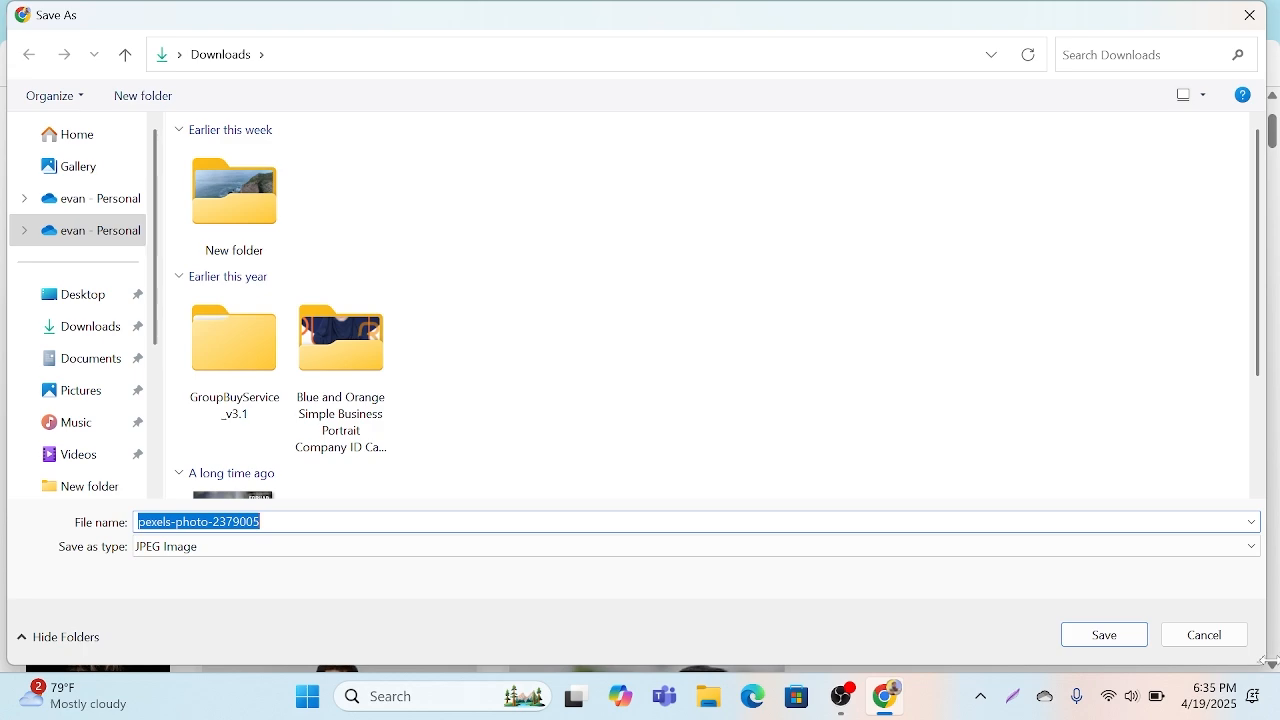
{"action": "left_click", "coordinate": [1101, 648]}
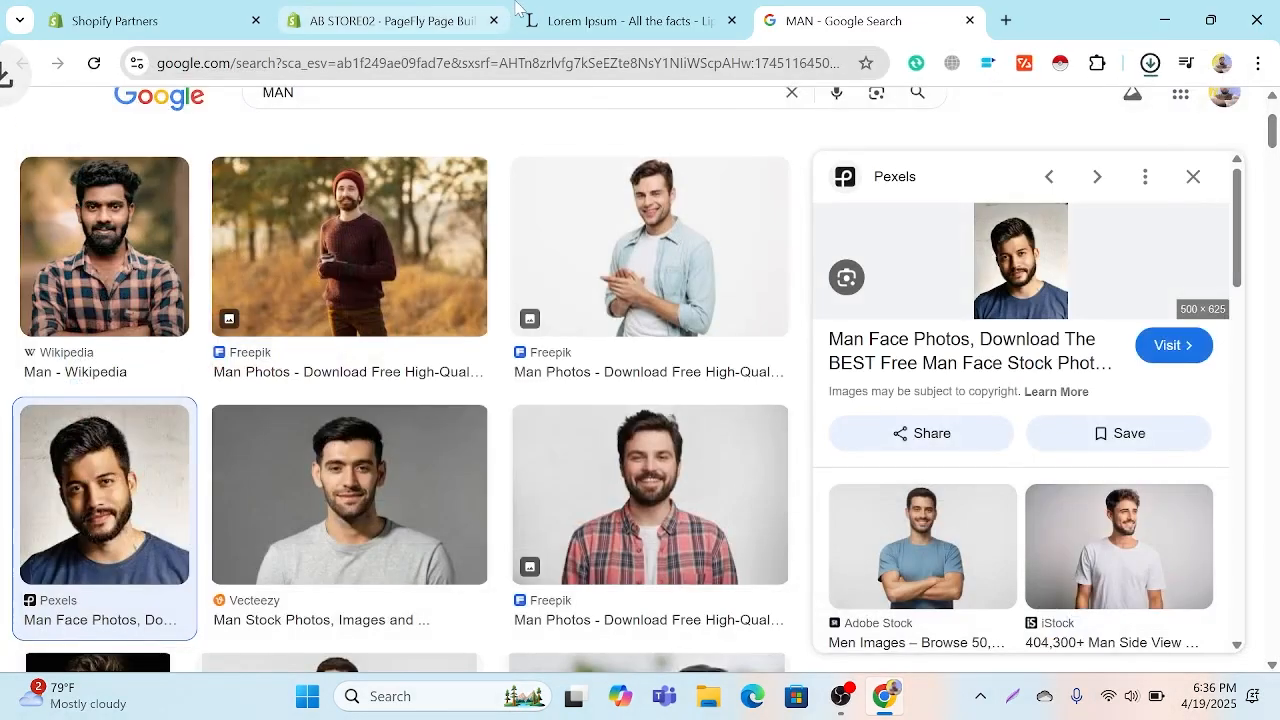
Step: Return to the PageFly editor and upload pexels-photo-2379005 from the Downloads folder to the image library
{"action": "left_click", "coordinate": [620, 20]}
{"action": "left_click", "coordinate": [390, 20]}
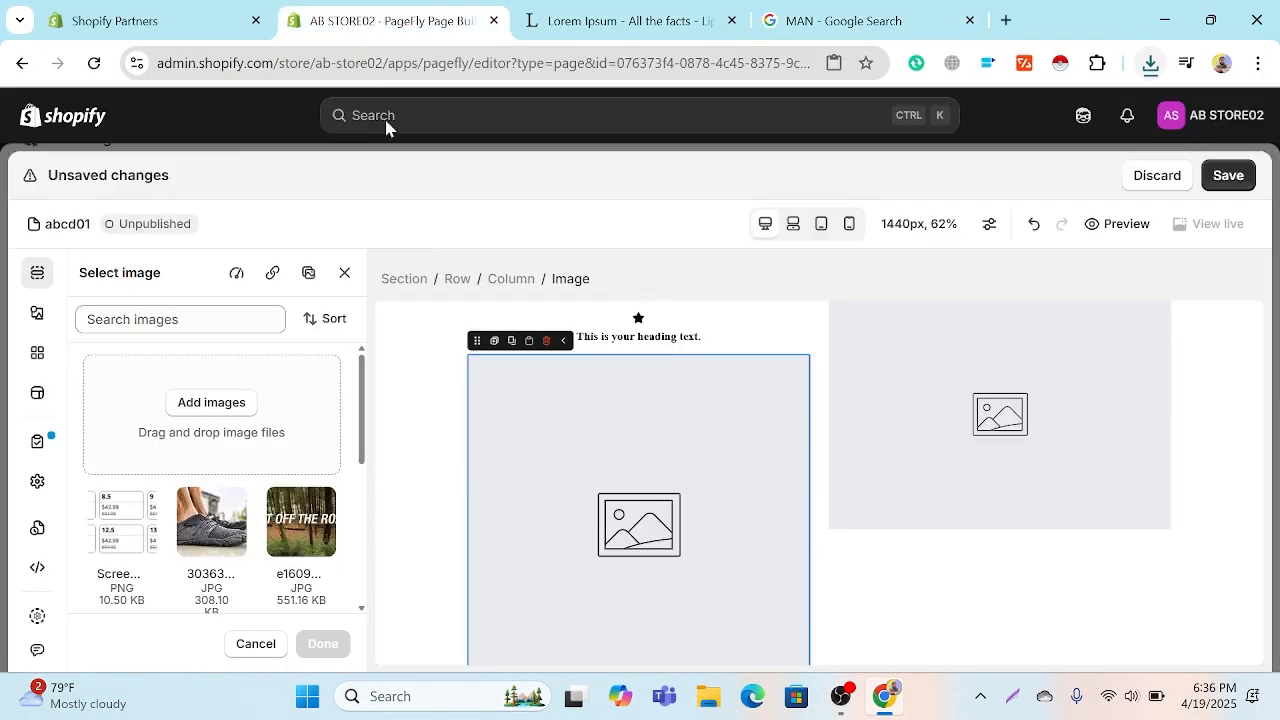
{"action": "left_click", "coordinate": [189, 401]}
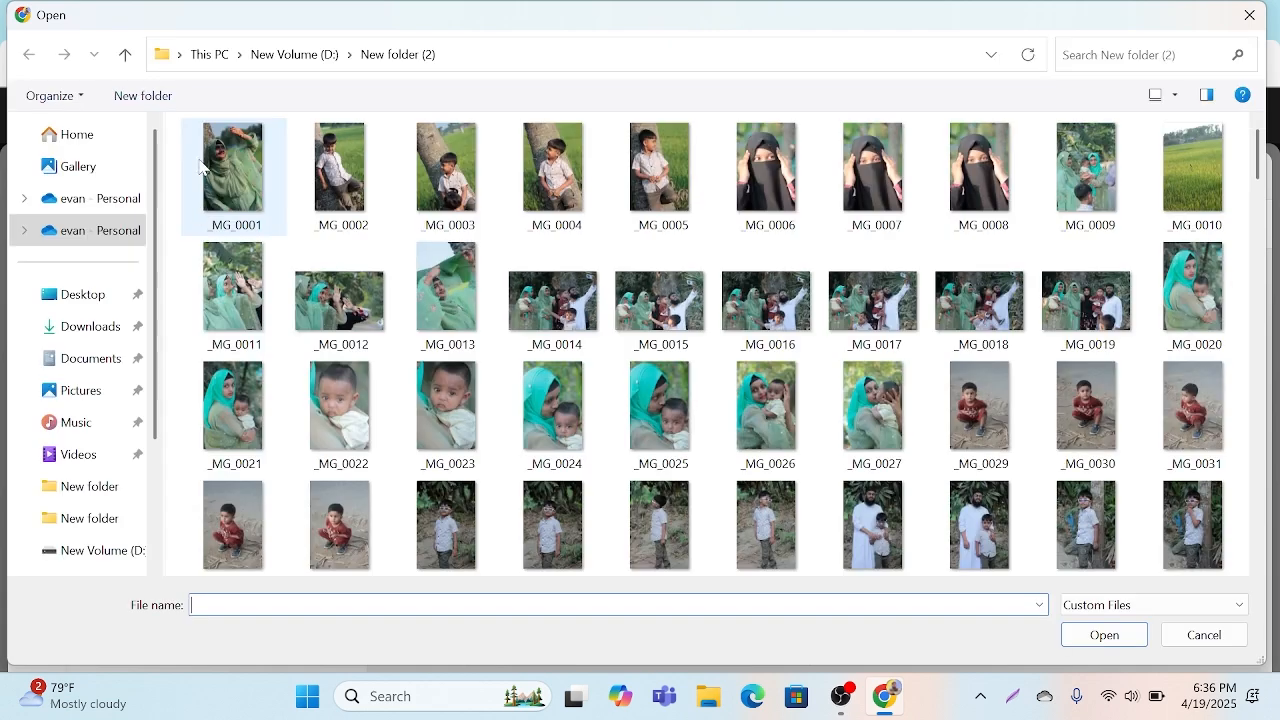
{"action": "left_click", "coordinate": [75, 136]}
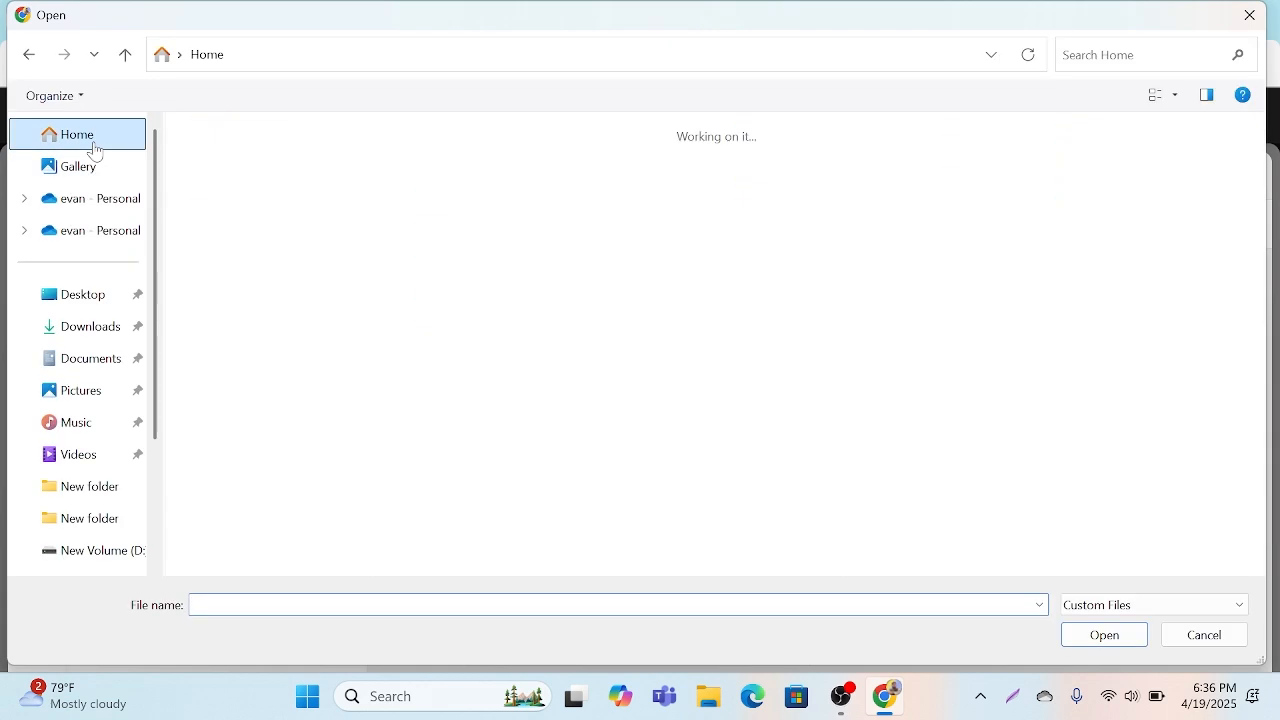
{"action": "left_click", "coordinate": [80, 330]}
{"action": "left_click", "coordinate": [268, 188]}
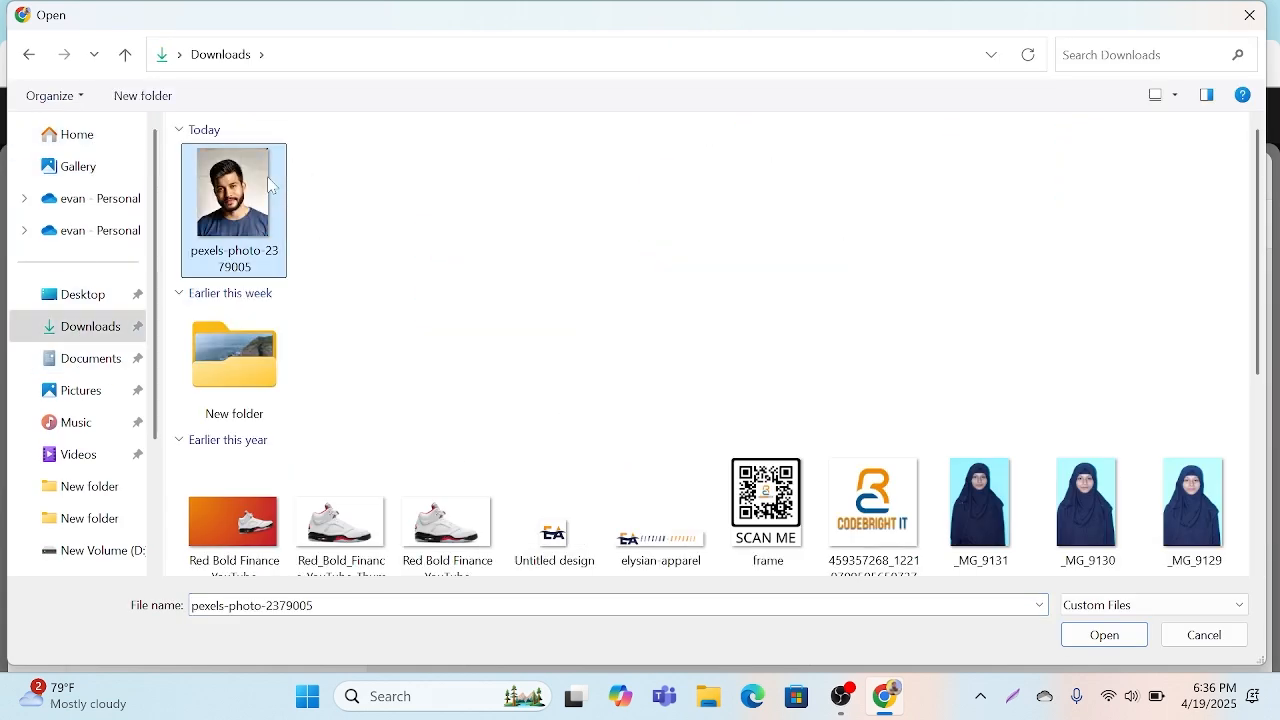
{"action": "left_click", "coordinate": [1104, 634]}
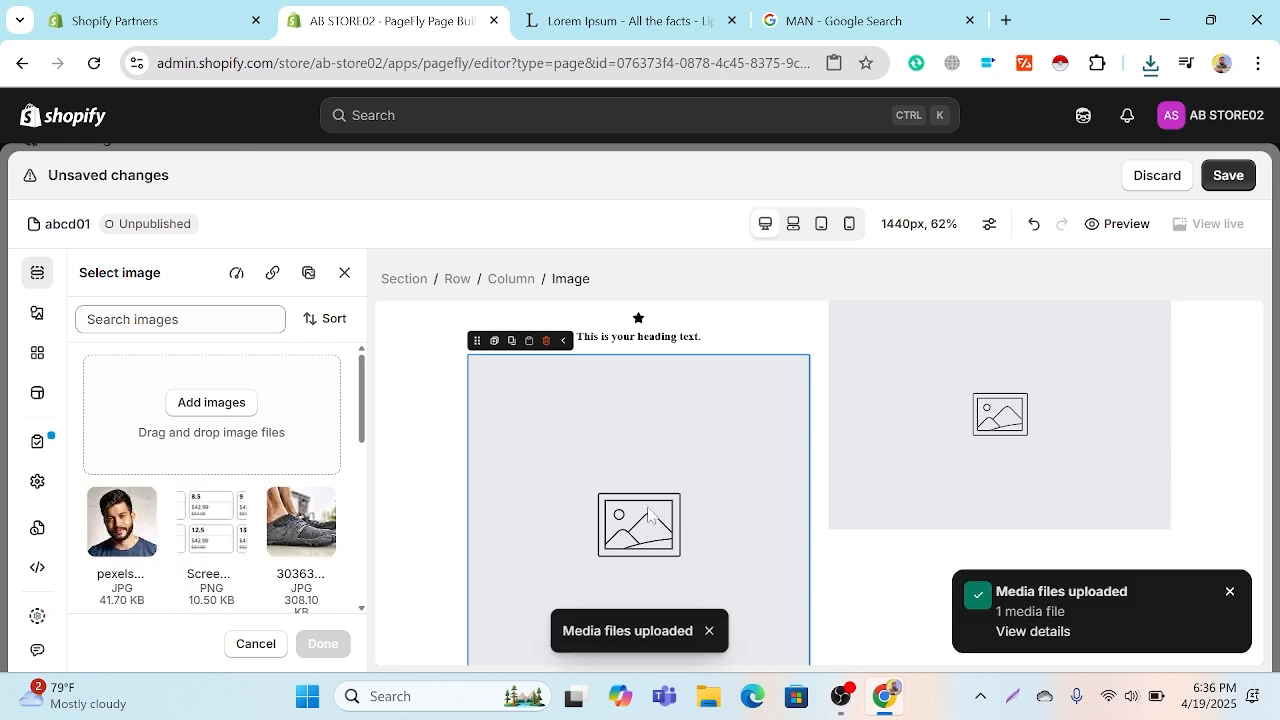
Step: Set the uploaded pexels-photo-2379005 portrait as the source of the selected image element
{"action": "left_click", "coordinate": [138, 520]}
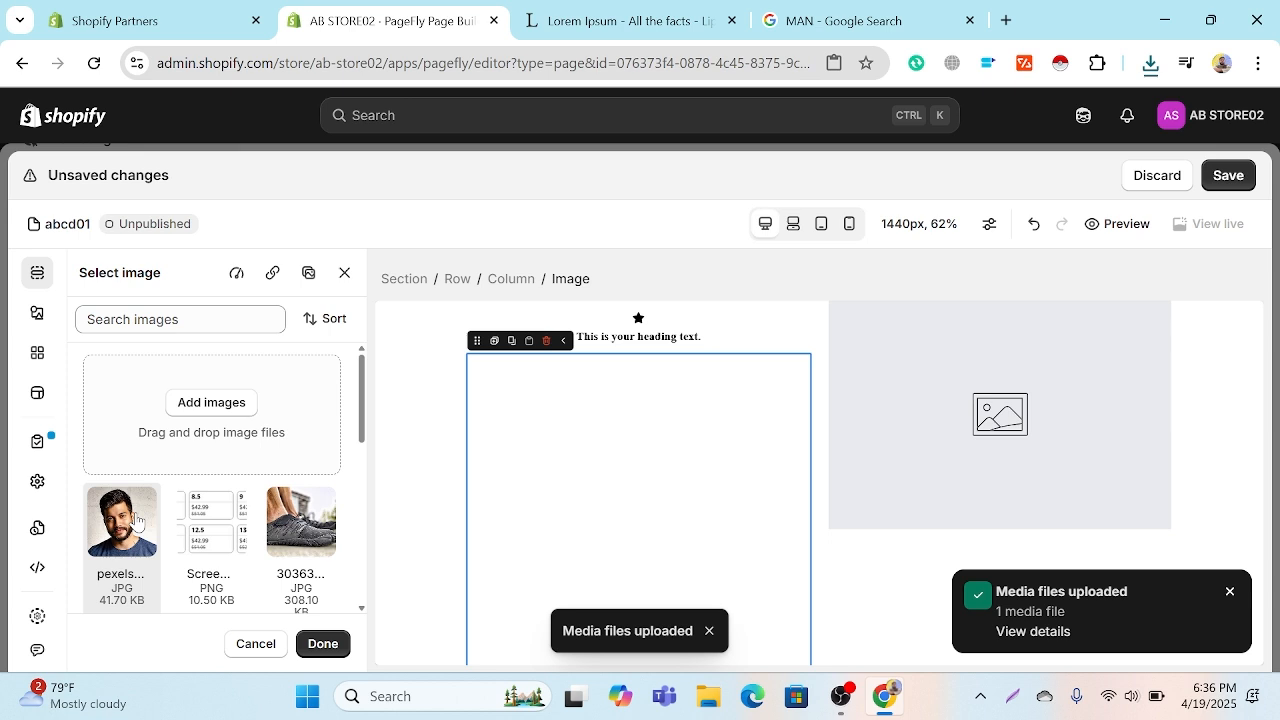
{"action": "left_click", "coordinate": [330, 645]}
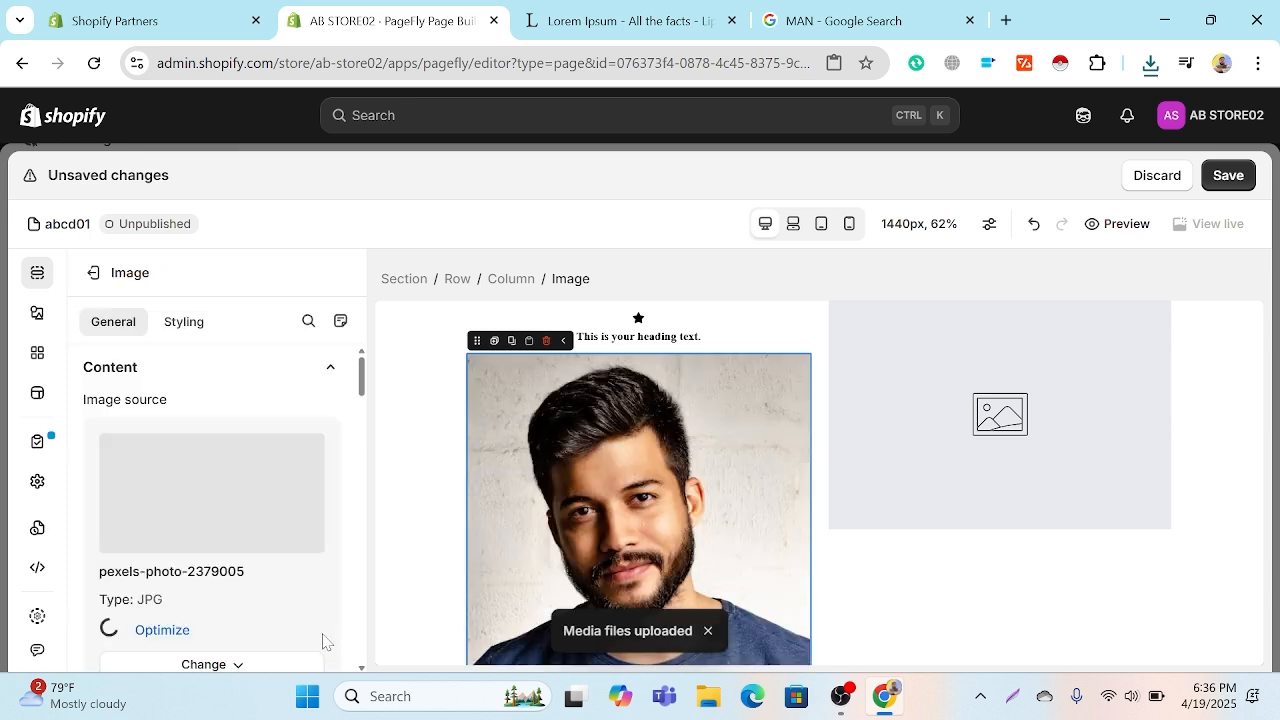
{"action": "scroll", "coordinate": [549, 562], "scroll_direction": "down", "scroll_amount": 2}
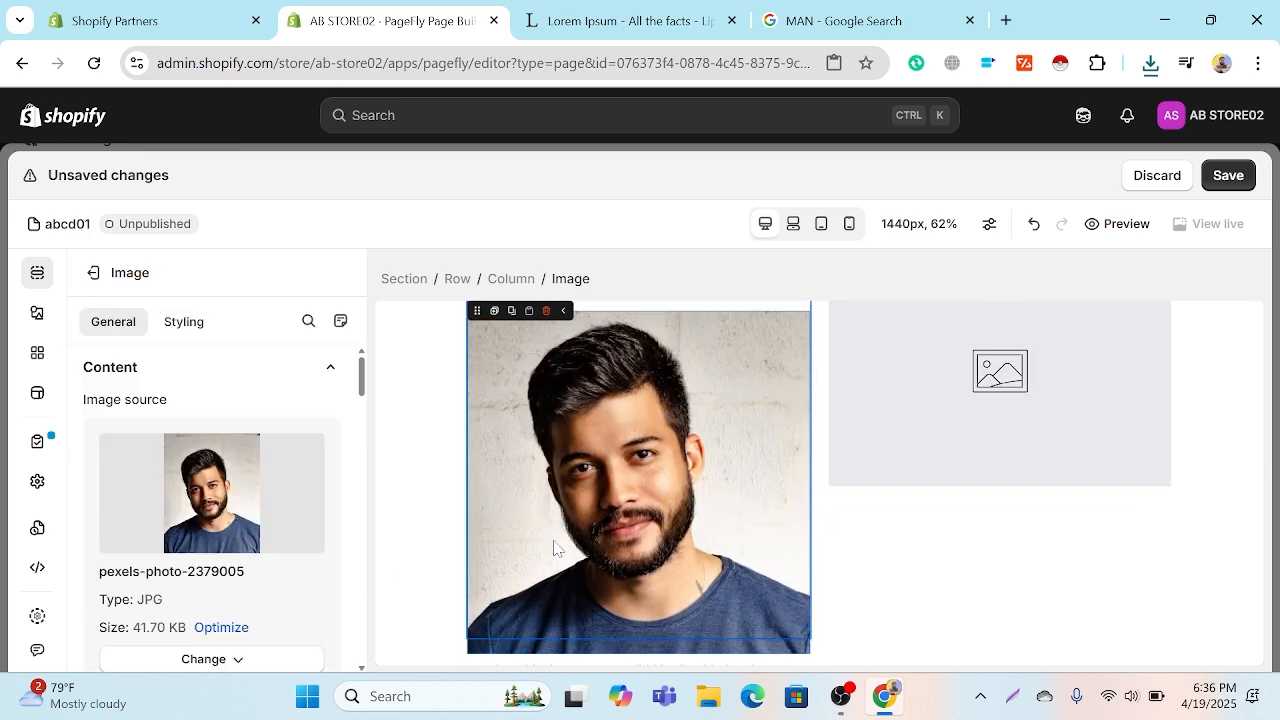
Step: Replace the placeholder text of the heading above the portrait with the person's full name in capitals
{"action": "left_click", "coordinate": [680, 603]}
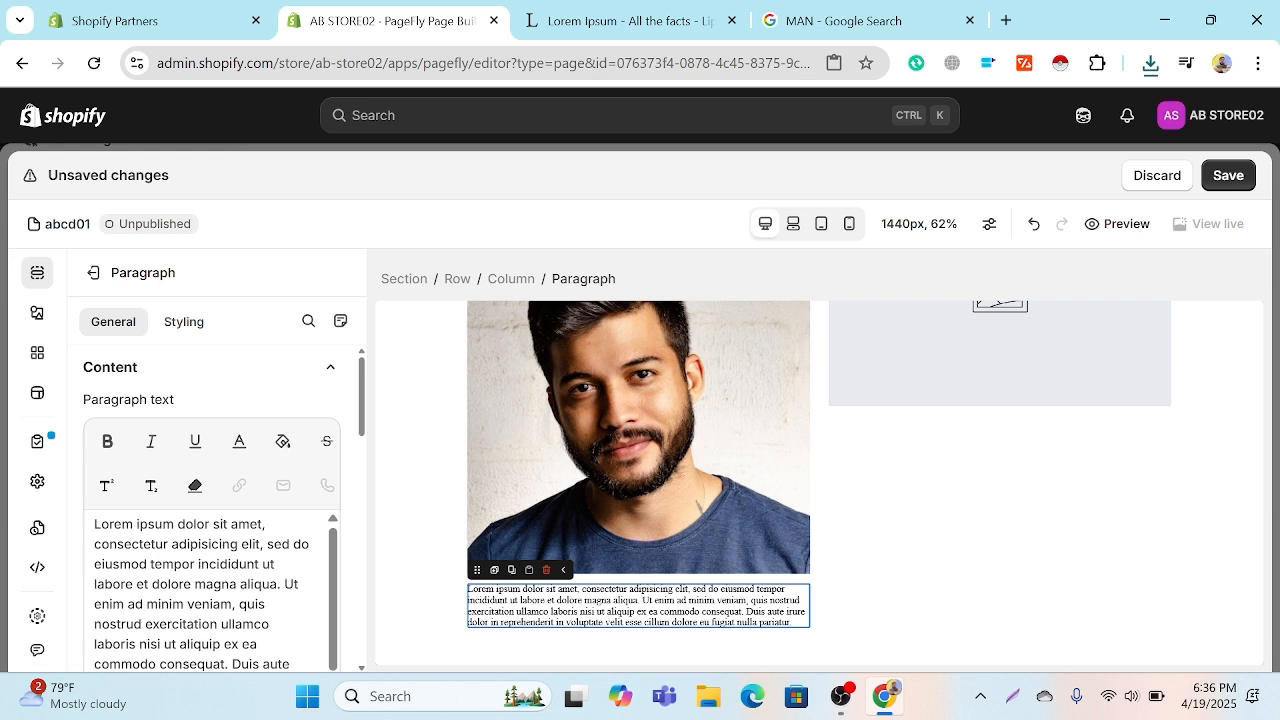
{"action": "scroll", "coordinate": [638, 335], "scroll_direction": "up", "scroll_amount": 2}
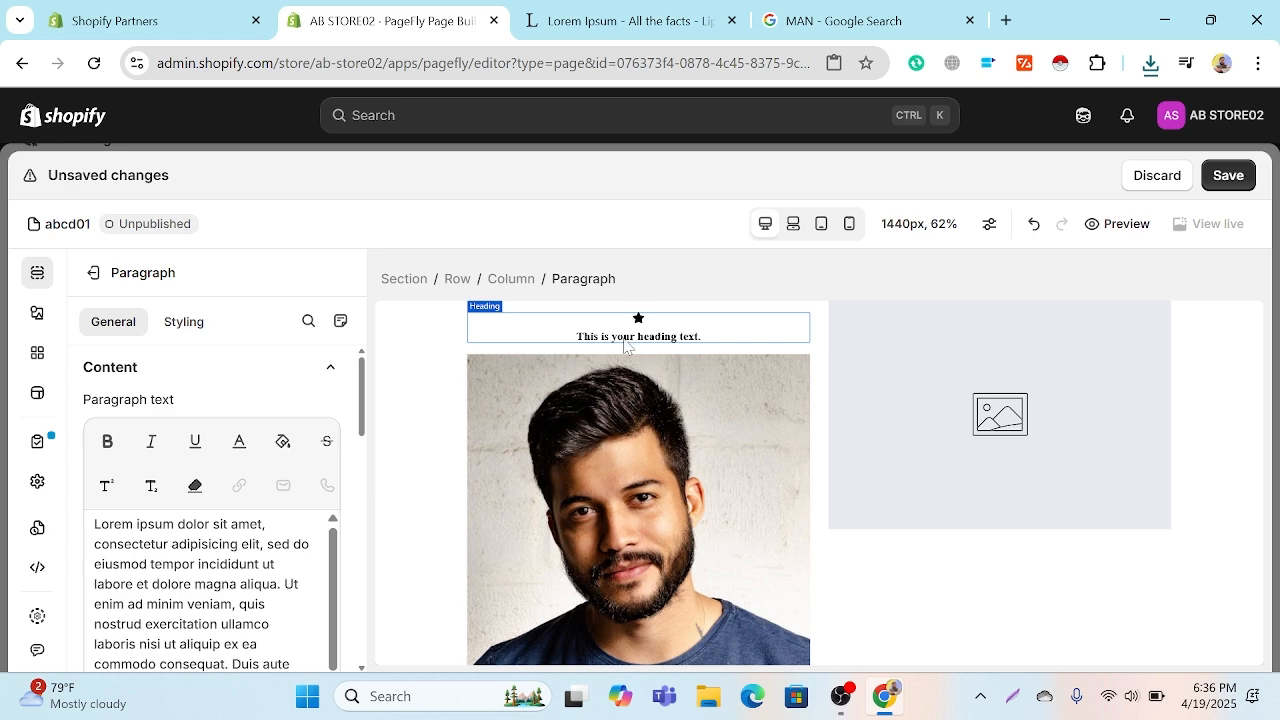
{"action": "left_click", "coordinate": [624, 340]}
{"action": "key", "text": "ctrl+a"}
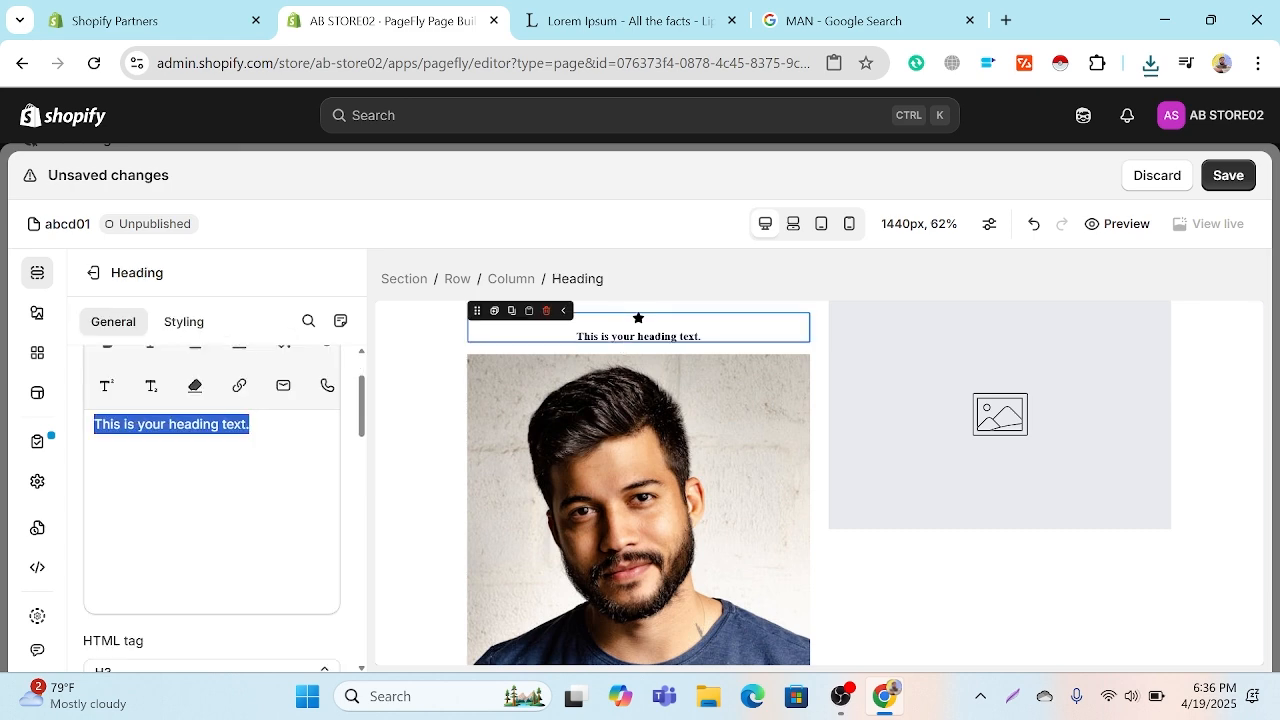
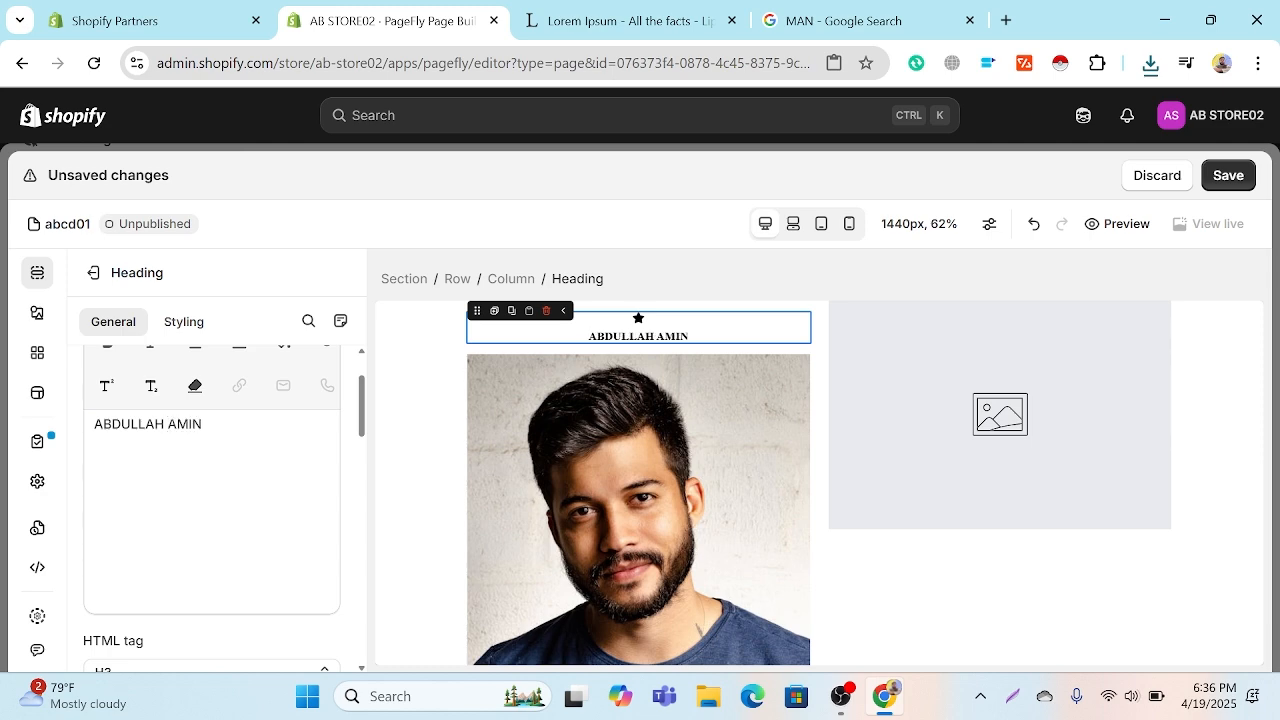
Step: Browse the icon choices for the heading's star icon across the Accessibility, Alert, Alphabet, Animals and Arrows categories
{"action": "left_click", "coordinate": [638, 318]}
{"action": "left_click", "coordinate": [185, 482]}
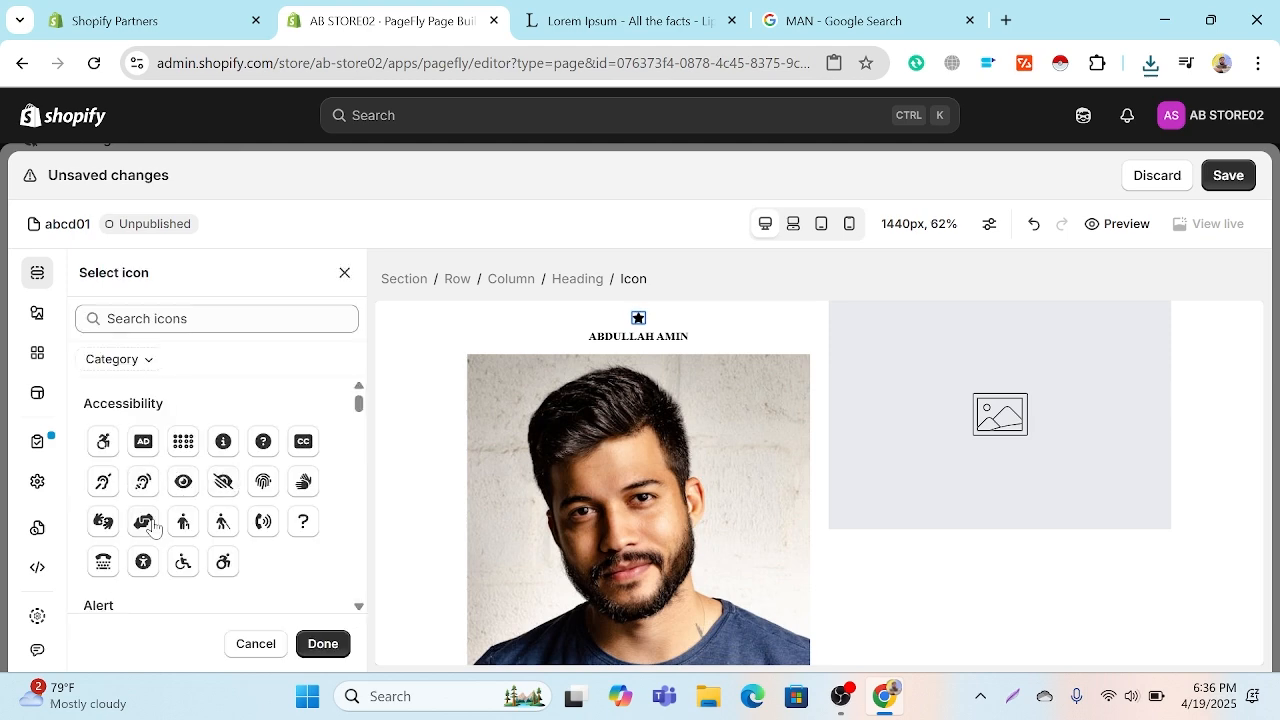
{"action": "scroll", "coordinate": [152, 528], "scroll_direction": "down", "scroll_amount": 7}
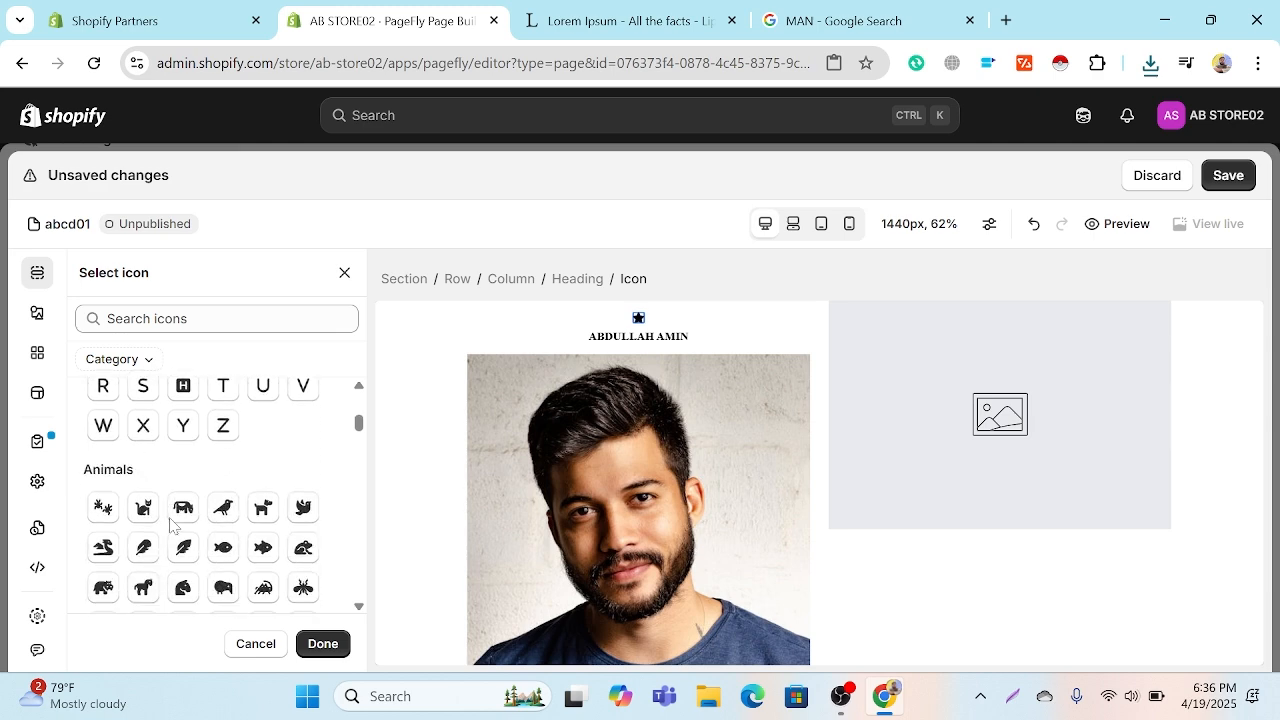
{"action": "scroll", "coordinate": [172, 525], "scroll_direction": "down", "scroll_amount": 8}
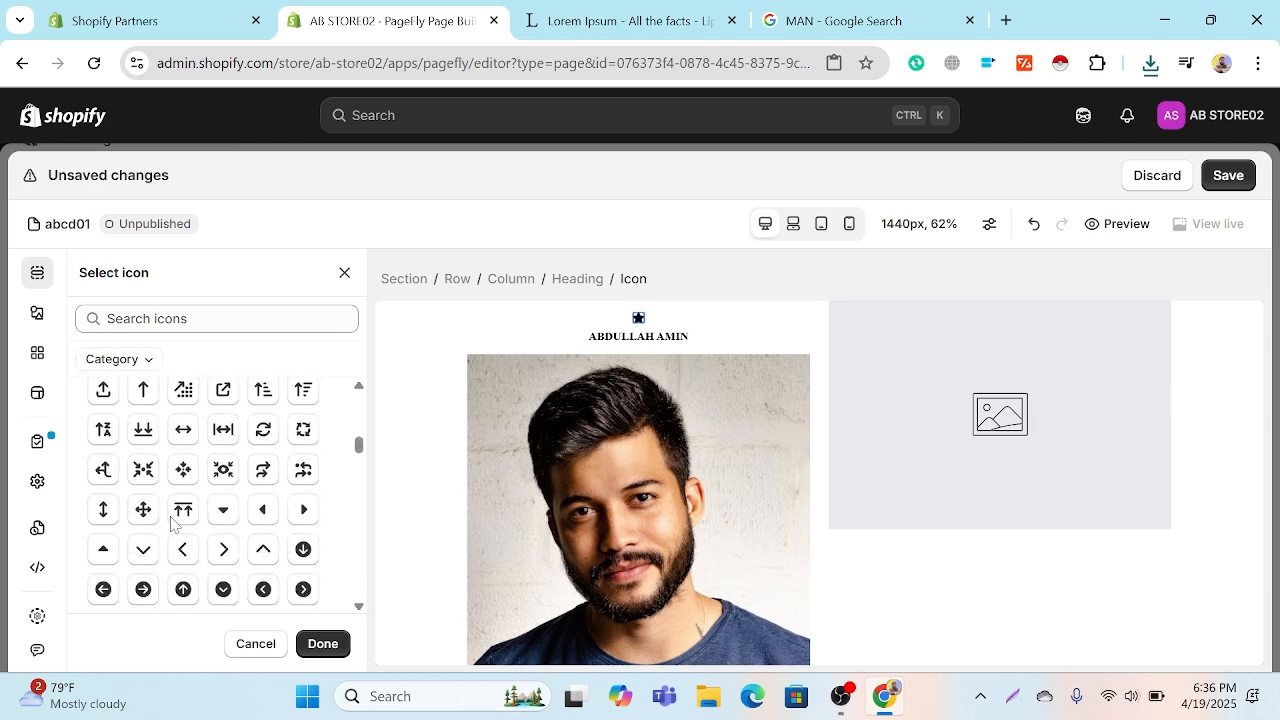
{"action": "scroll", "coordinate": [172, 525], "scroll_direction": "up", "scroll_amount": 15}
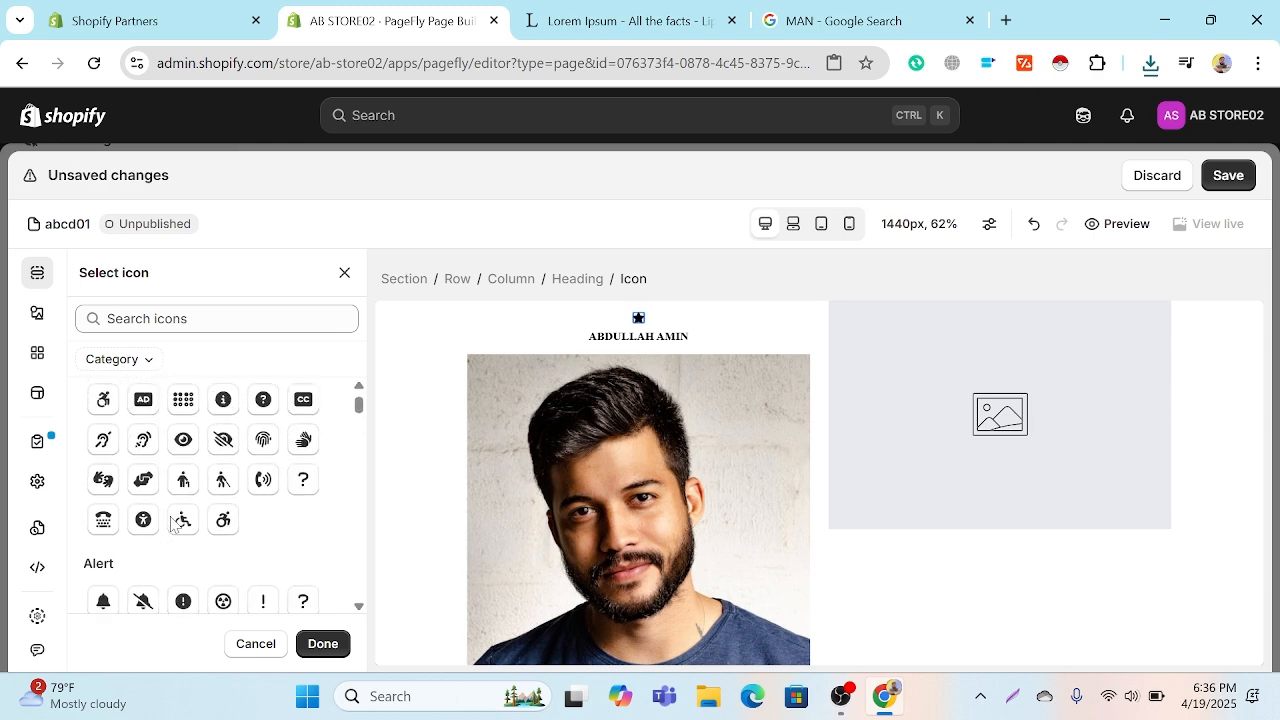
{"action": "scroll", "coordinate": [172, 525], "scroll_direction": "down", "scroll_amount": 15}
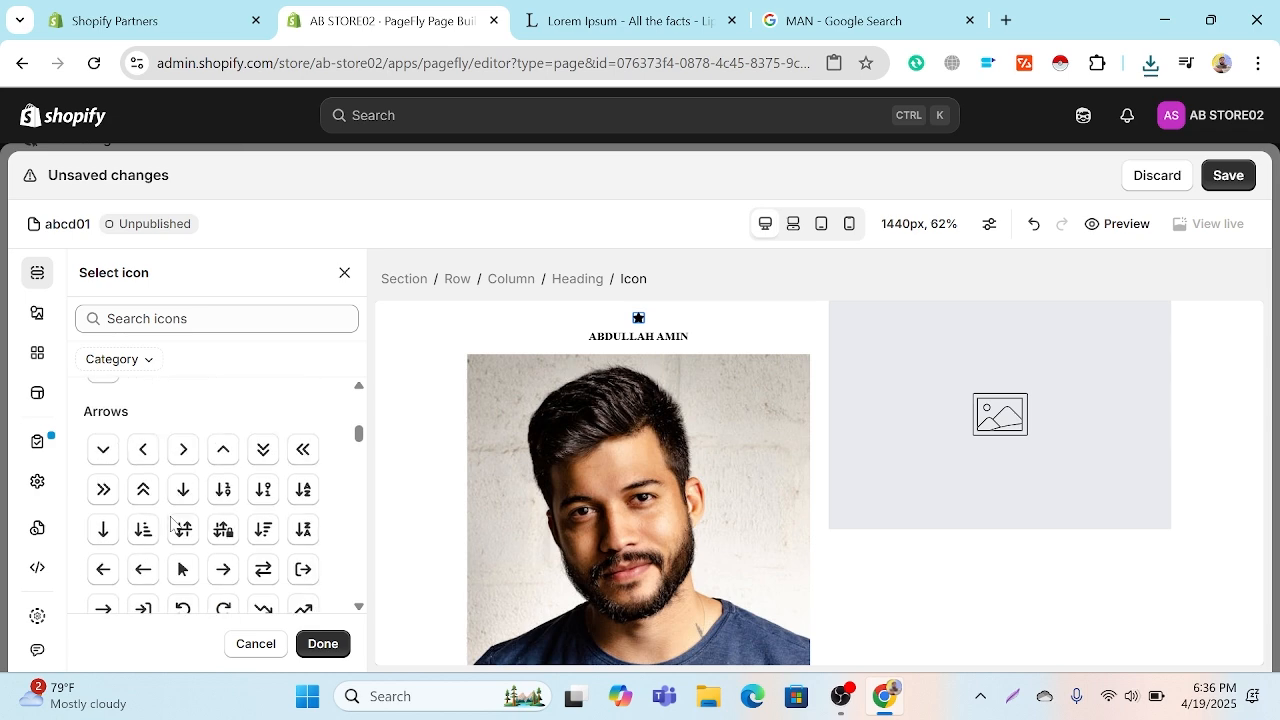
{"action": "scroll", "coordinate": [172, 525], "scroll_direction": "up", "scroll_amount": 10}
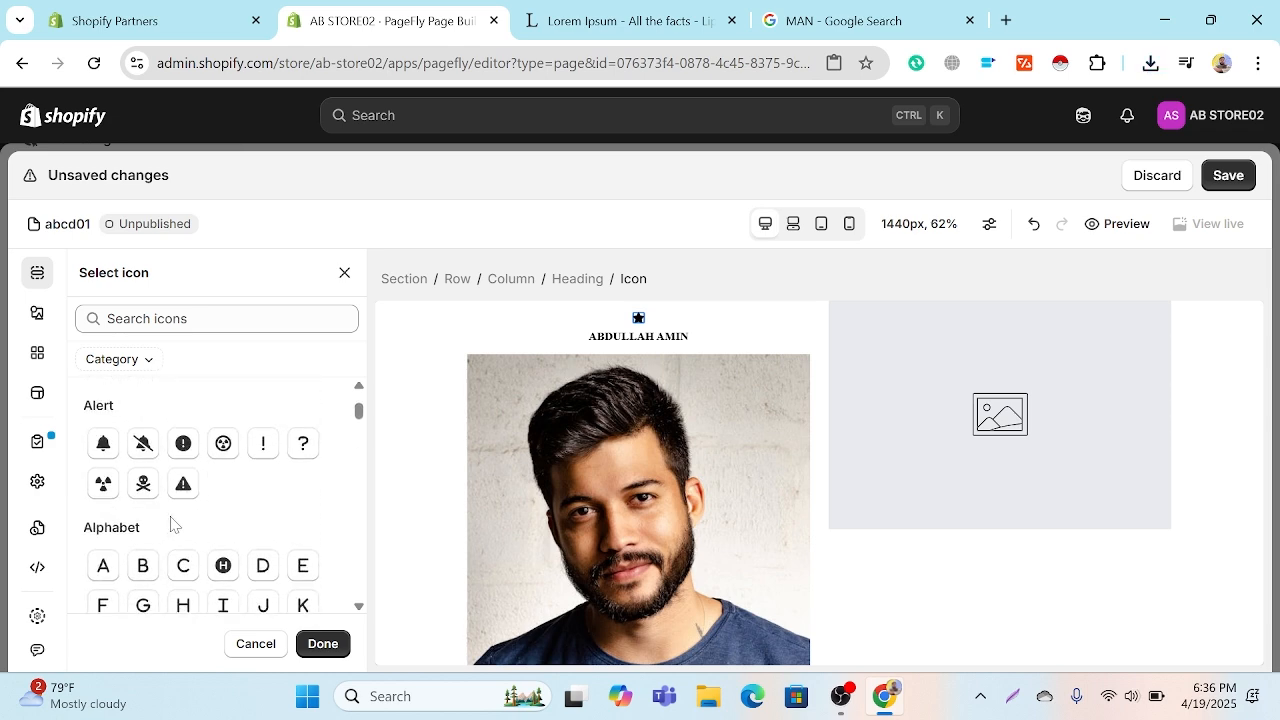
{"action": "scroll", "coordinate": [172, 525], "scroll_direction": "down", "scroll_amount": 2}
{"action": "scroll", "coordinate": [172, 525], "scroll_direction": "up", "scroll_amount": 4}
{"action": "scroll", "coordinate": [172, 525], "scroll_direction": "down", "scroll_amount": 5}
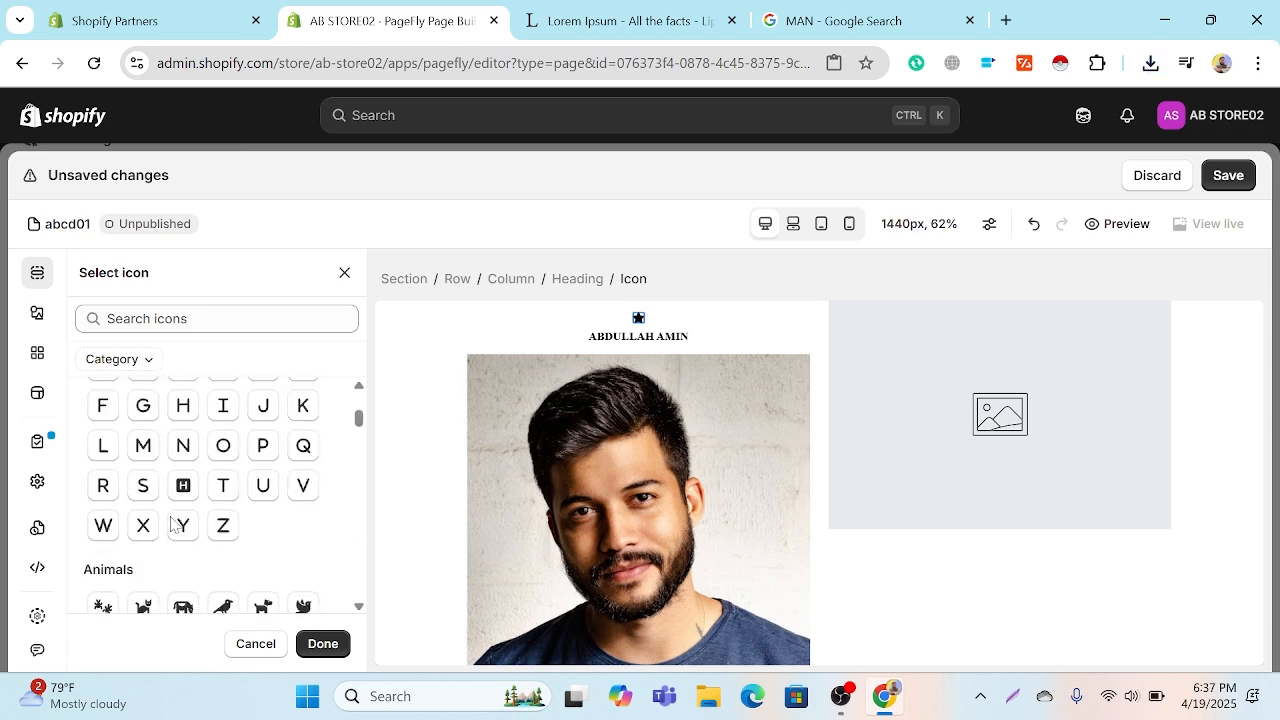
{"action": "scroll", "coordinate": [172, 525], "scroll_direction": "down", "scroll_amount": 5}
{"action": "scroll", "coordinate": [206, 524], "scroll_direction": "down", "scroll_amount": 5}
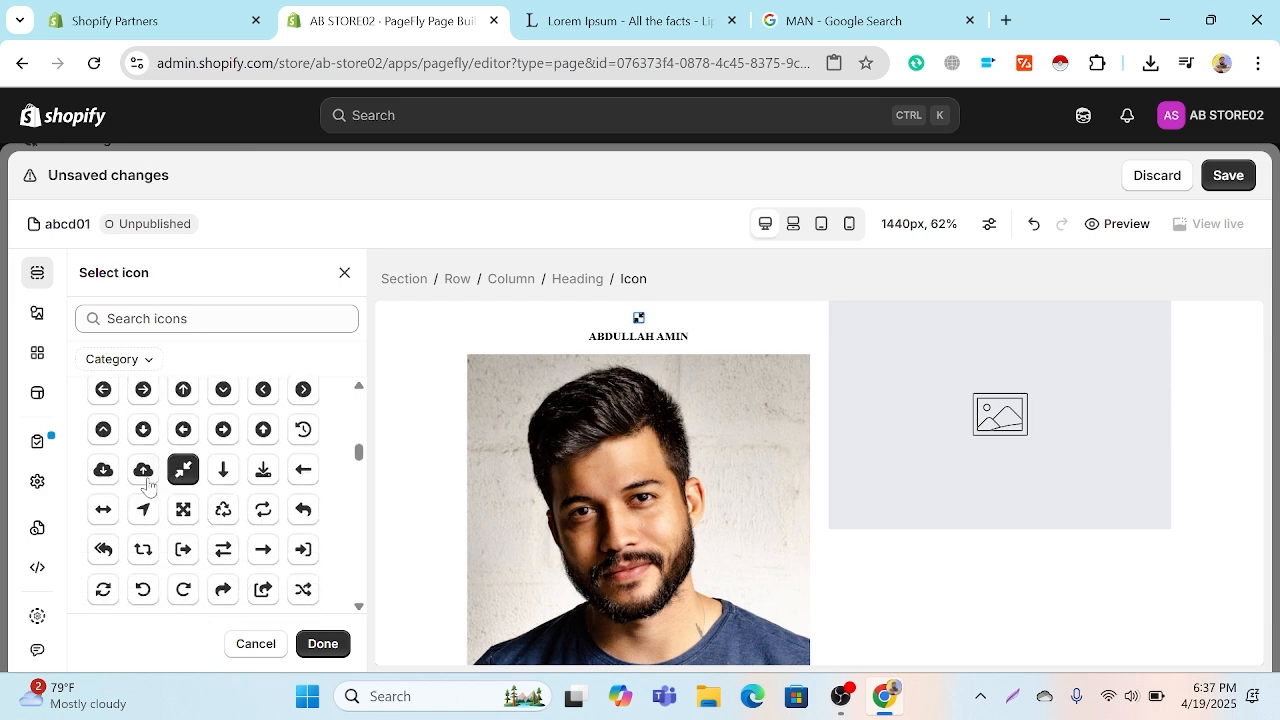
{"action": "scroll", "coordinate": [155, 476], "scroll_direction": "up", "scroll_amount": 5}
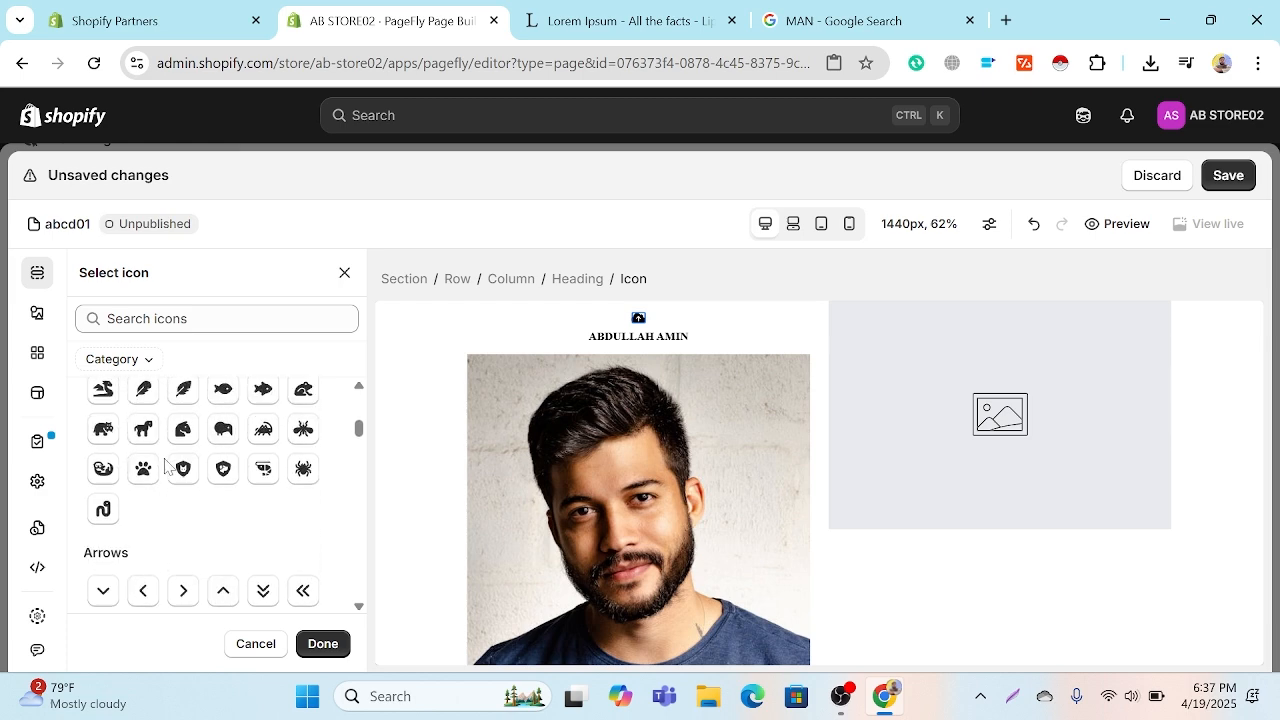
{"action": "scroll", "coordinate": [165, 467], "scroll_direction": "up", "scroll_amount": 6}
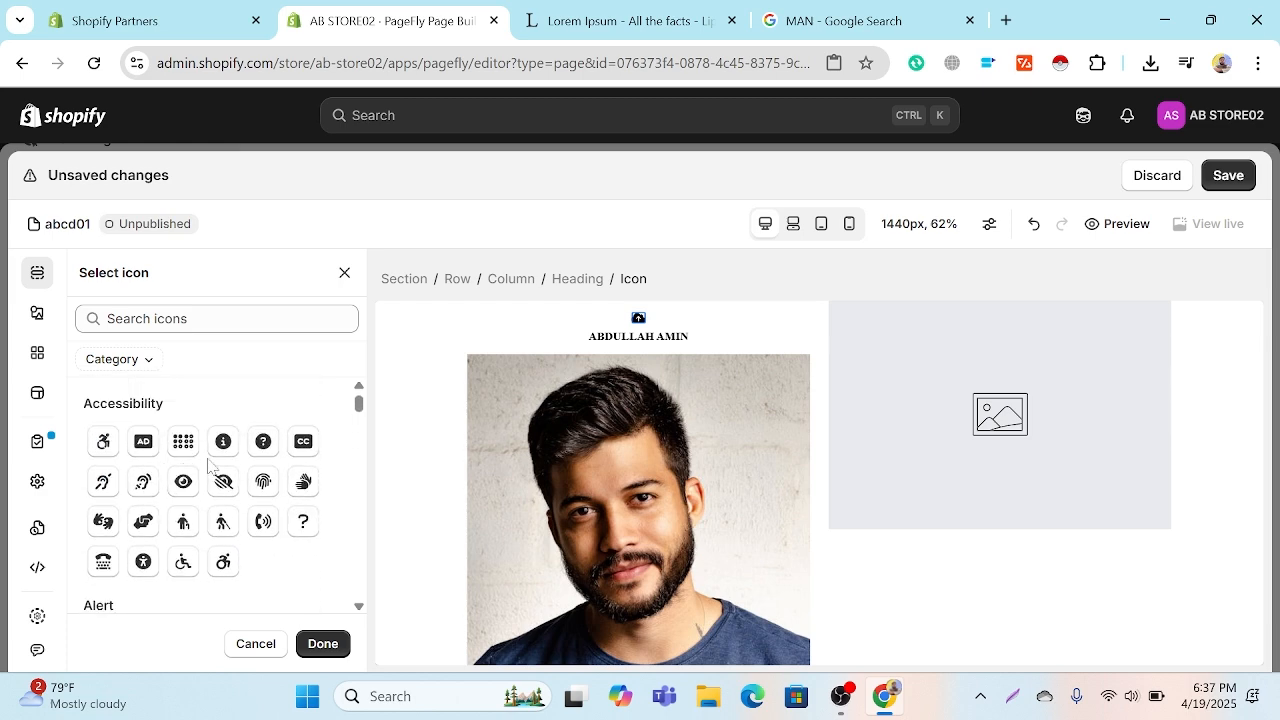
{"action": "scroll", "coordinate": [1096, 525], "scroll_direction": "up", "scroll_amount": 1}
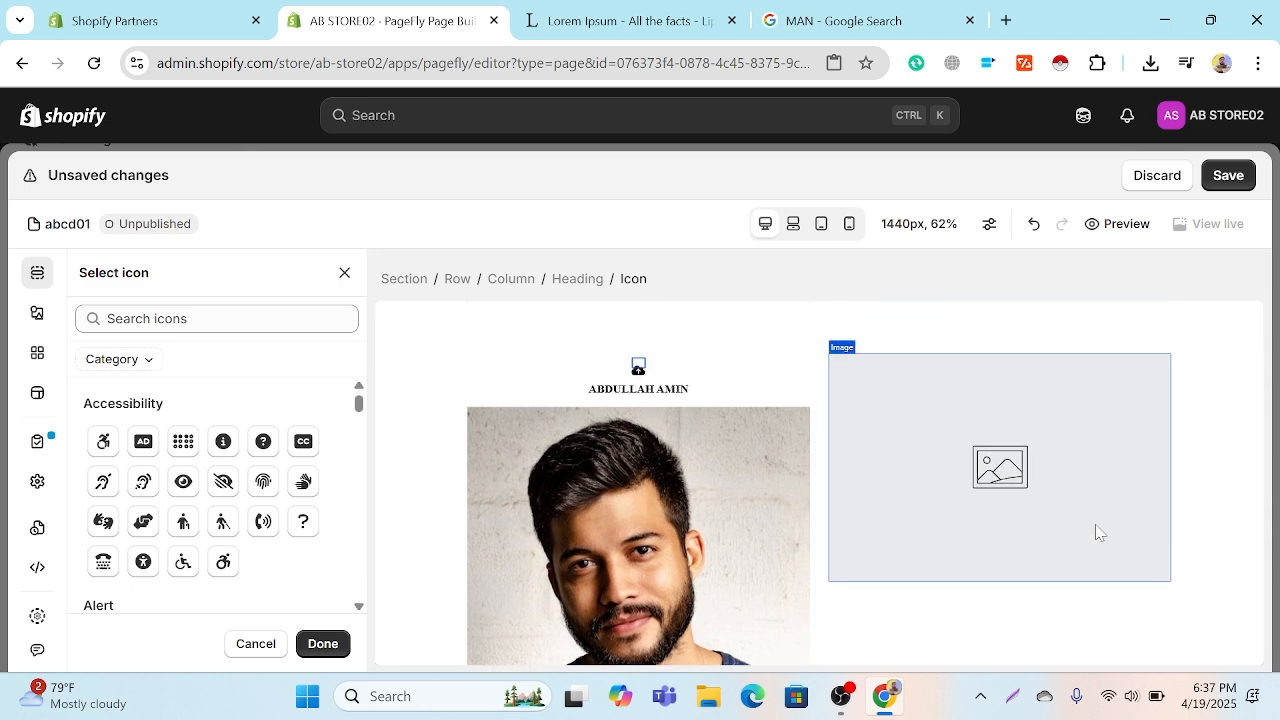
Step: Set the lavender phone picture Screenshot_9 from the image library as the source of the empty image beside the portrait
{"action": "left_click", "coordinate": [1032, 473]}
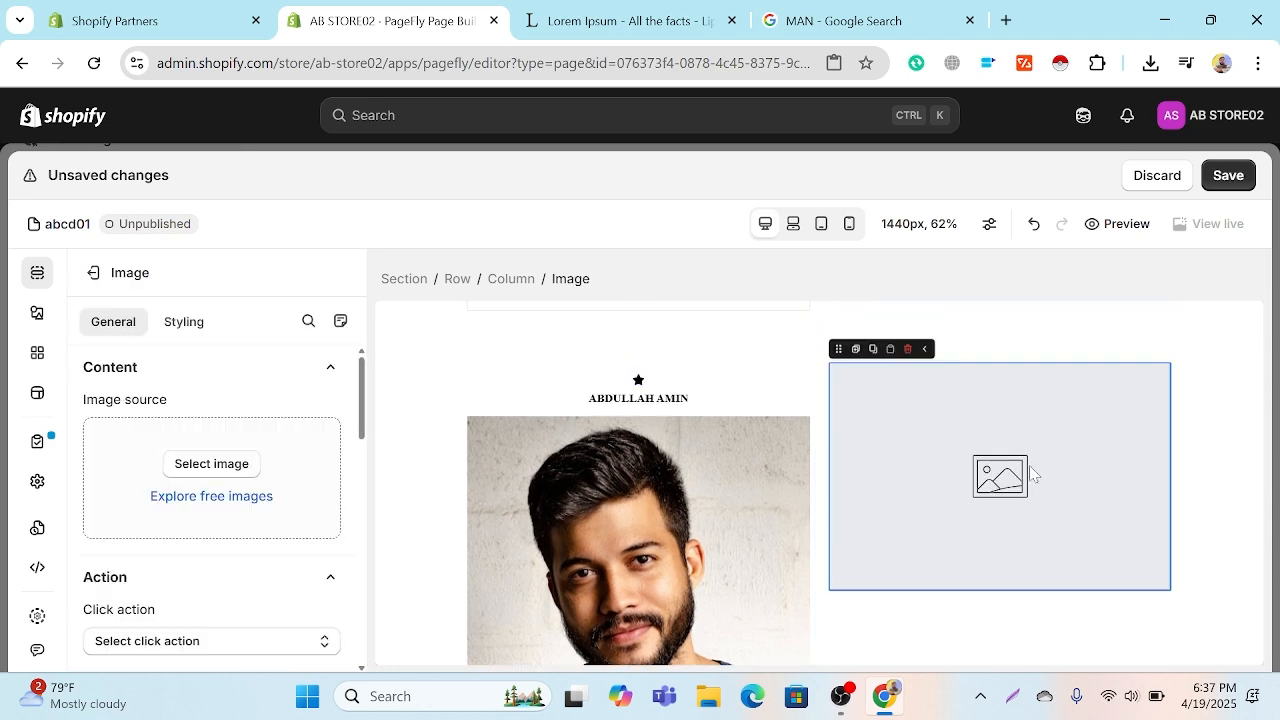
{"action": "left_click", "coordinate": [212, 463]}
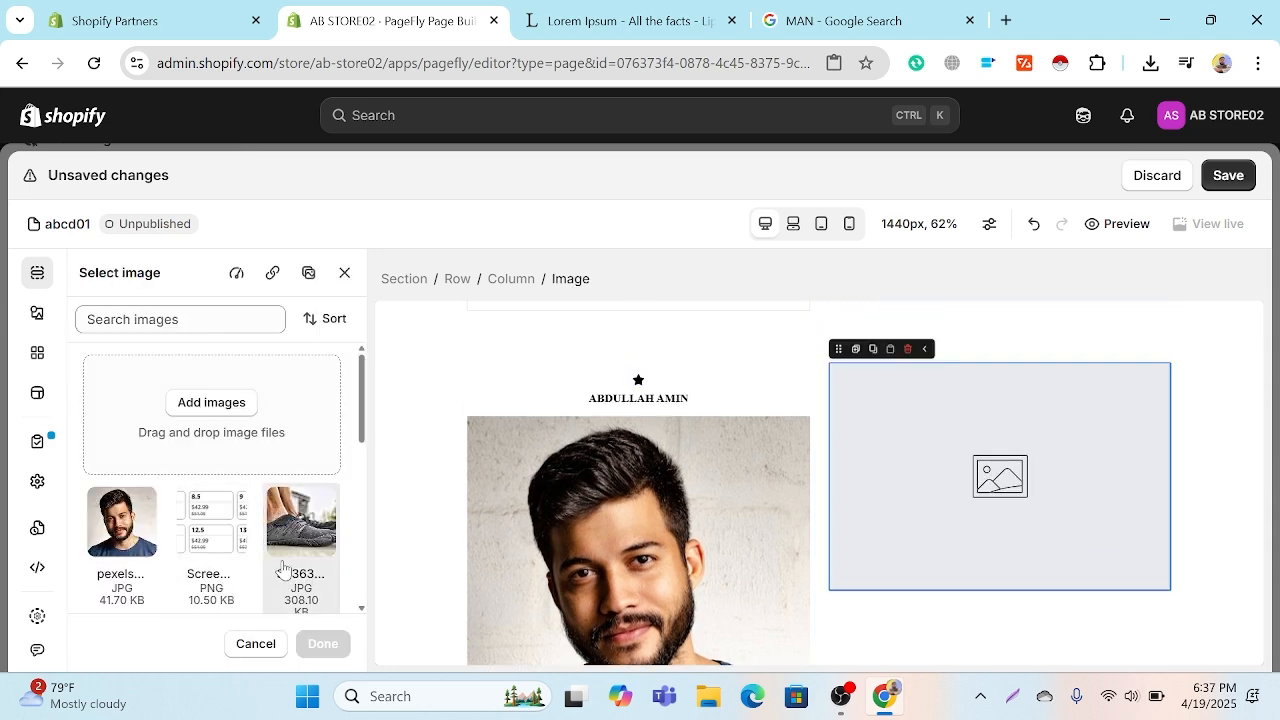
{"action": "scroll", "coordinate": [280, 565], "scroll_direction": "down", "scroll_amount": 3}
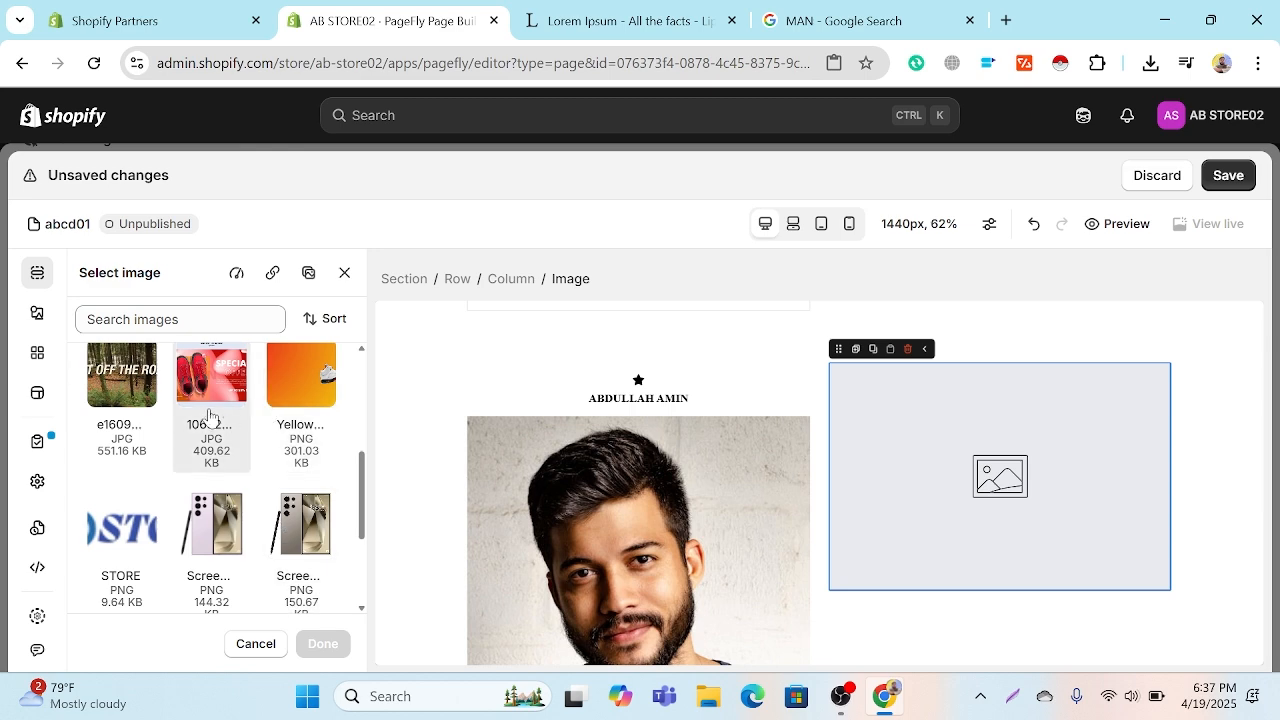
{"action": "scroll", "coordinate": [210, 420], "scroll_direction": "down", "scroll_amount": 2}
{"action": "left_click", "coordinate": [233, 443]}
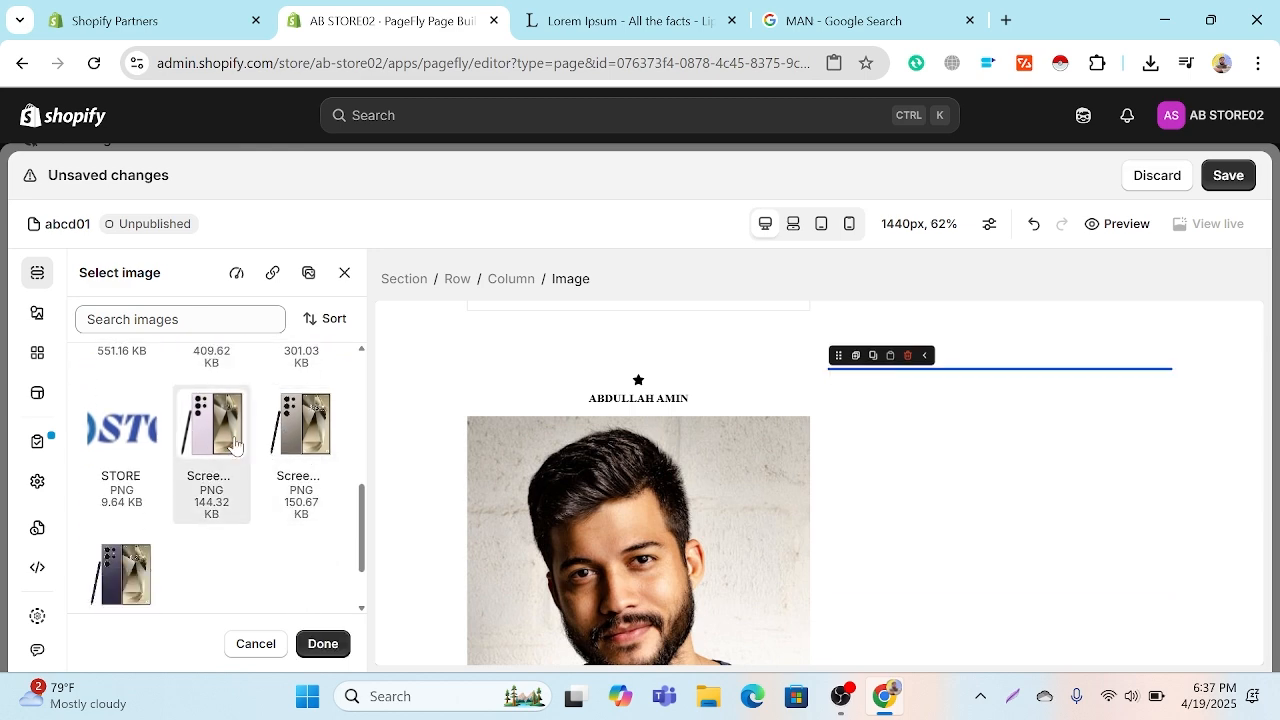
{"action": "scroll", "coordinate": [1043, 551], "scroll_direction": "down", "scroll_amount": 5}
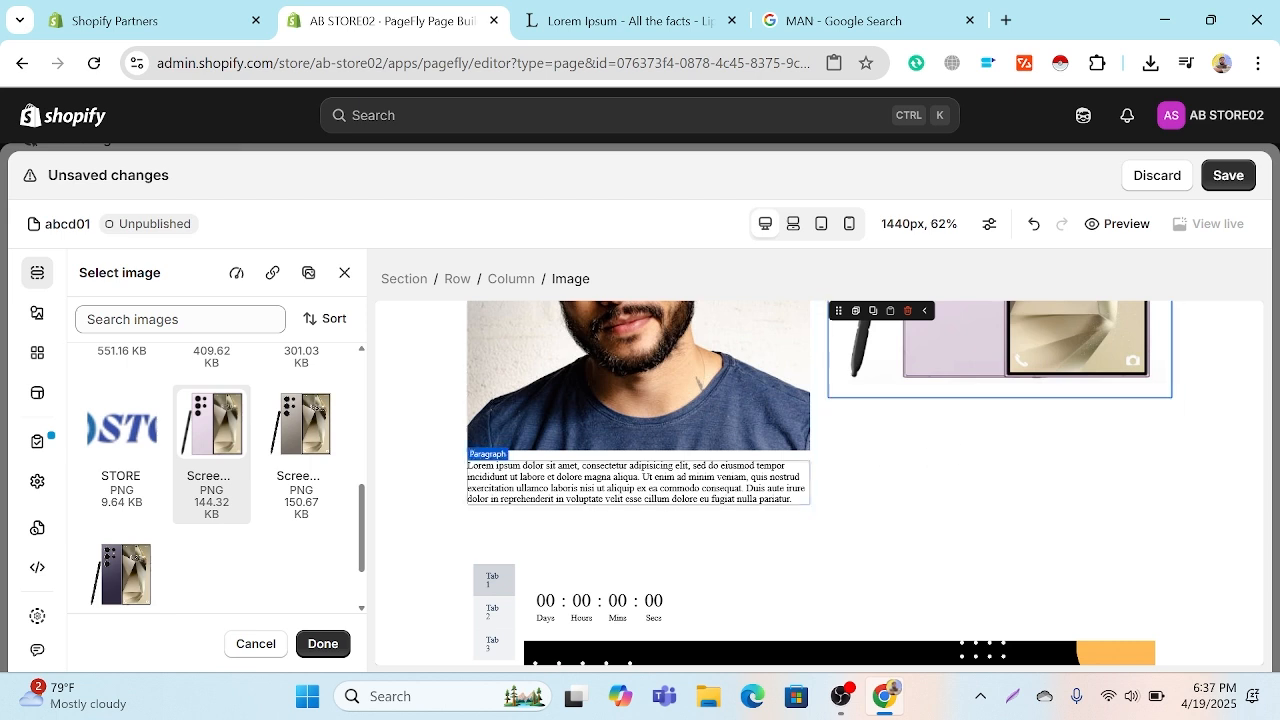
{"action": "left_click", "coordinate": [322, 643]}
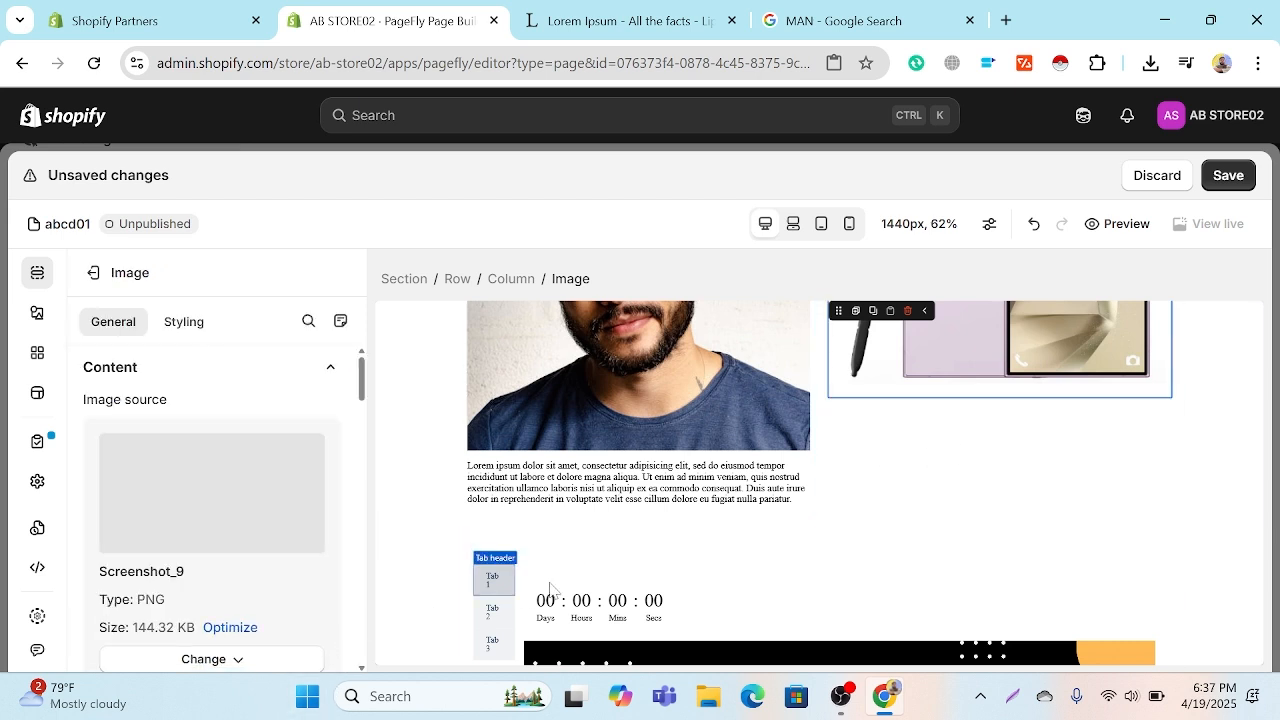
Step: Try the Original and Thumbnail quality options on the phone image and return its image quality to Auto
{"action": "scroll", "coordinate": [231, 556], "scroll_direction": "down", "scroll_amount": 1}
{"action": "left_click", "coordinate": [230, 558]}
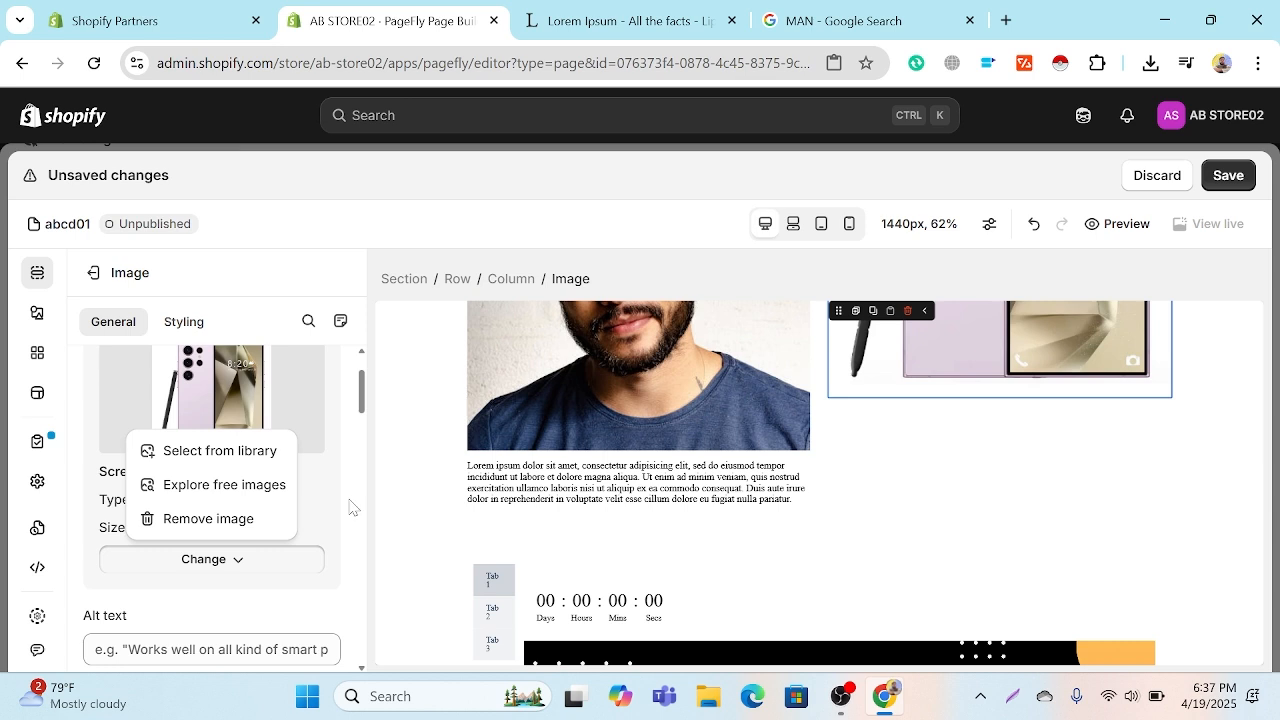
{"action": "scroll", "coordinate": [286, 520], "scroll_direction": "down", "scroll_amount": 4}
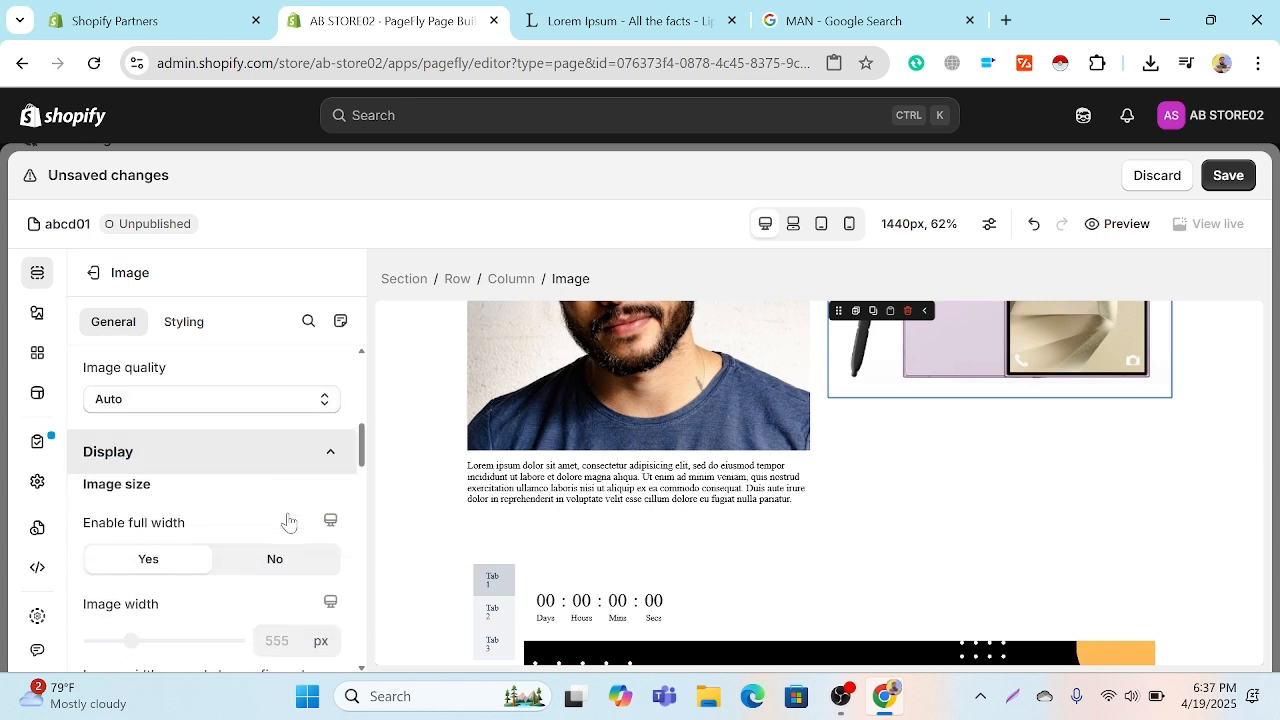
{"action": "left_click", "coordinate": [170, 405]}
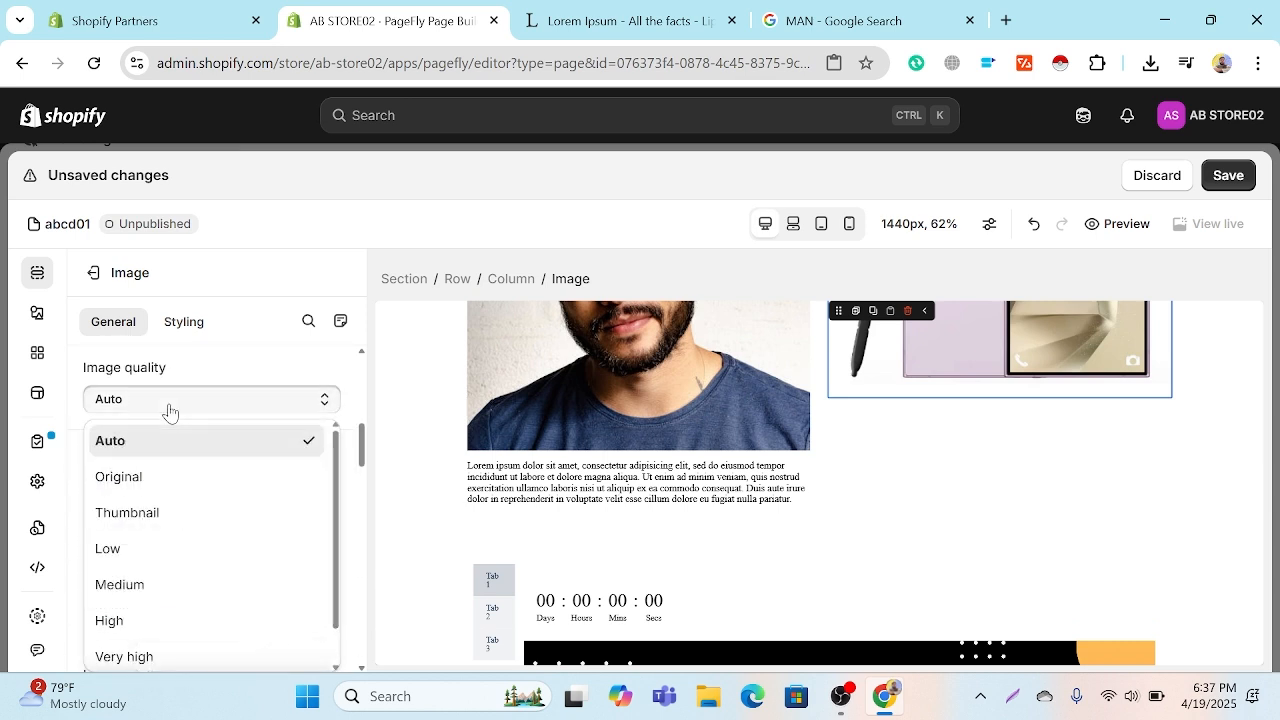
{"action": "left_click", "coordinate": [220, 477]}
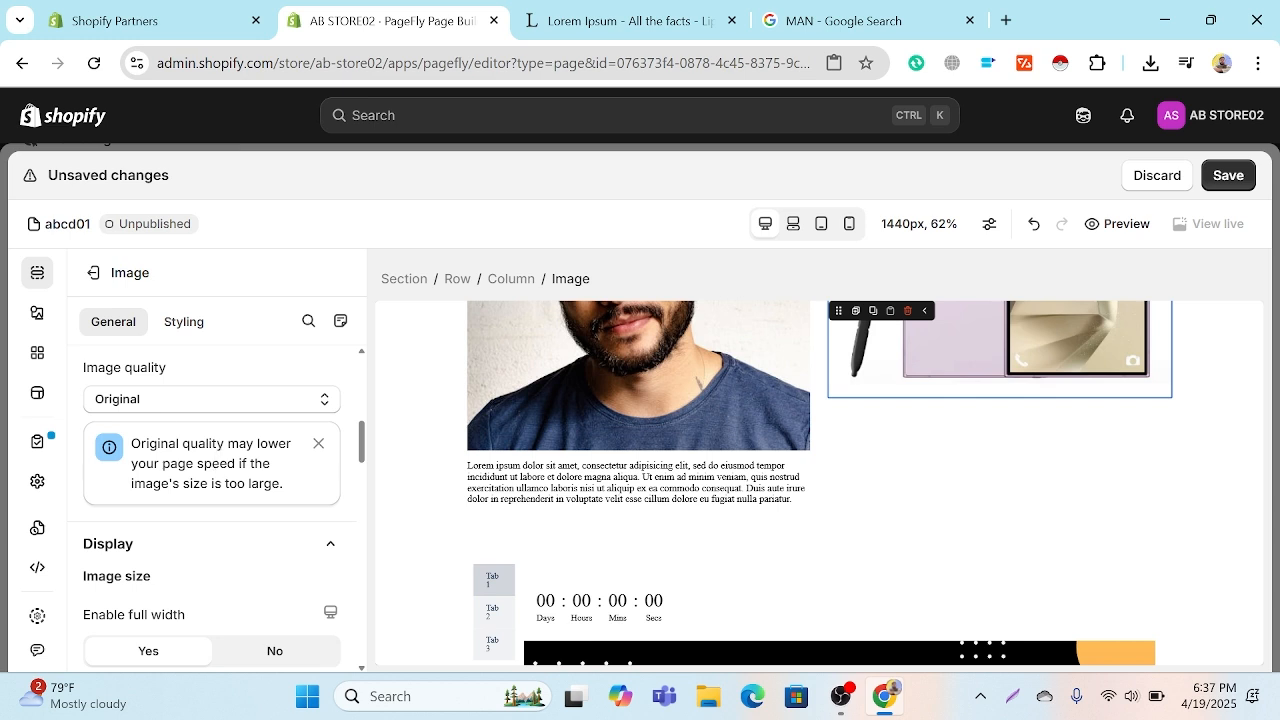
{"action": "left_click", "coordinate": [143, 400]}
{"action": "left_click", "coordinate": [155, 513]}
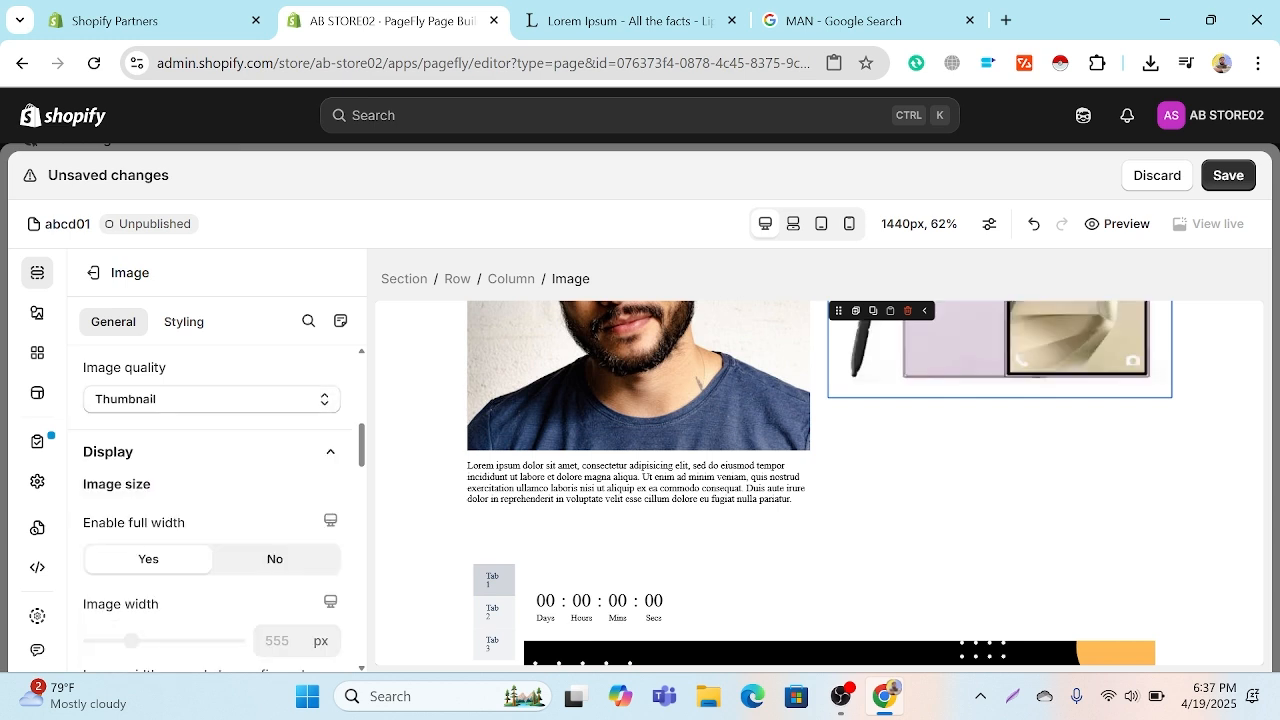
{"action": "left_click", "coordinate": [203, 400]}
{"action": "left_click", "coordinate": [188, 446]}
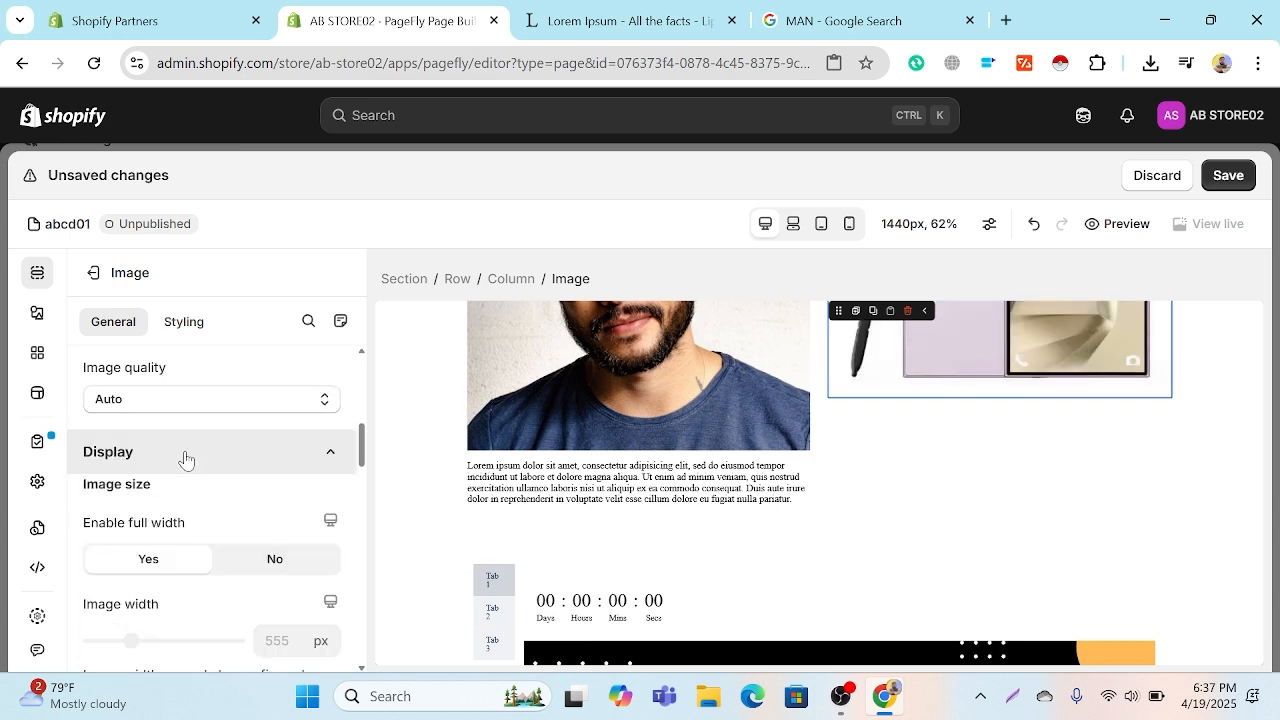
Step: Turn off full width for the phone image and turn it back on
{"action": "scroll", "coordinate": [194, 491], "scroll_direction": "down", "scroll_amount": 2}
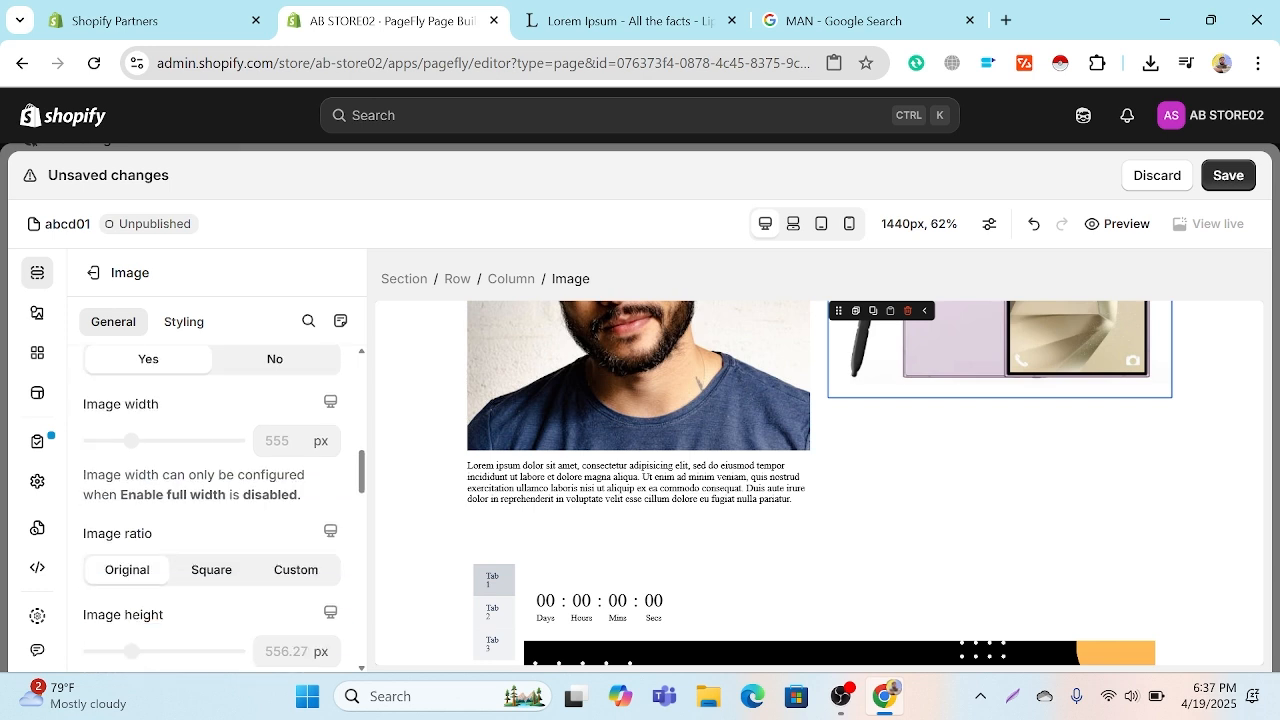
{"action": "left_click", "coordinate": [277, 365]}
{"action": "scroll", "coordinate": [272, 367], "scroll_direction": "up", "scroll_amount": 2}
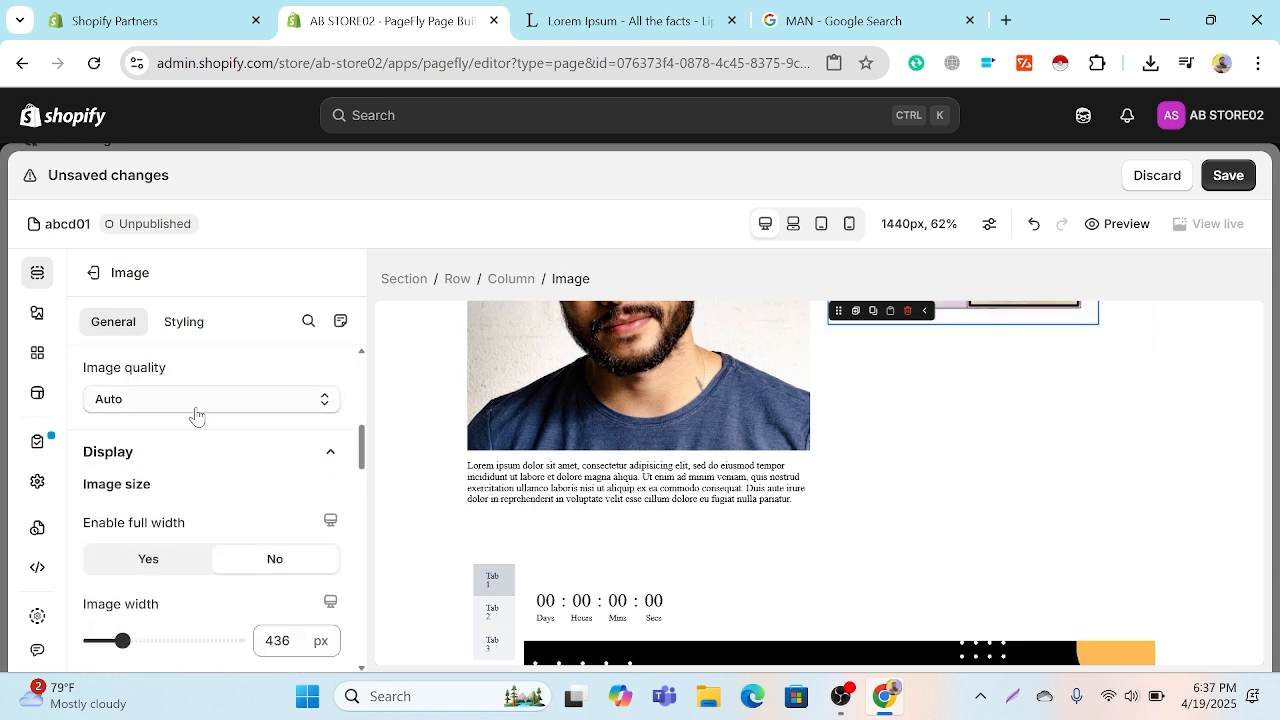
{"action": "left_click", "coordinate": [143, 560]}
Step: Switch the phone image's ratio to Custom and set its height to 726 px, checking it against the neighbouring portrait column
{"action": "scroll", "coordinate": [172, 530], "scroll_direction": "down", "scroll_amount": 2}
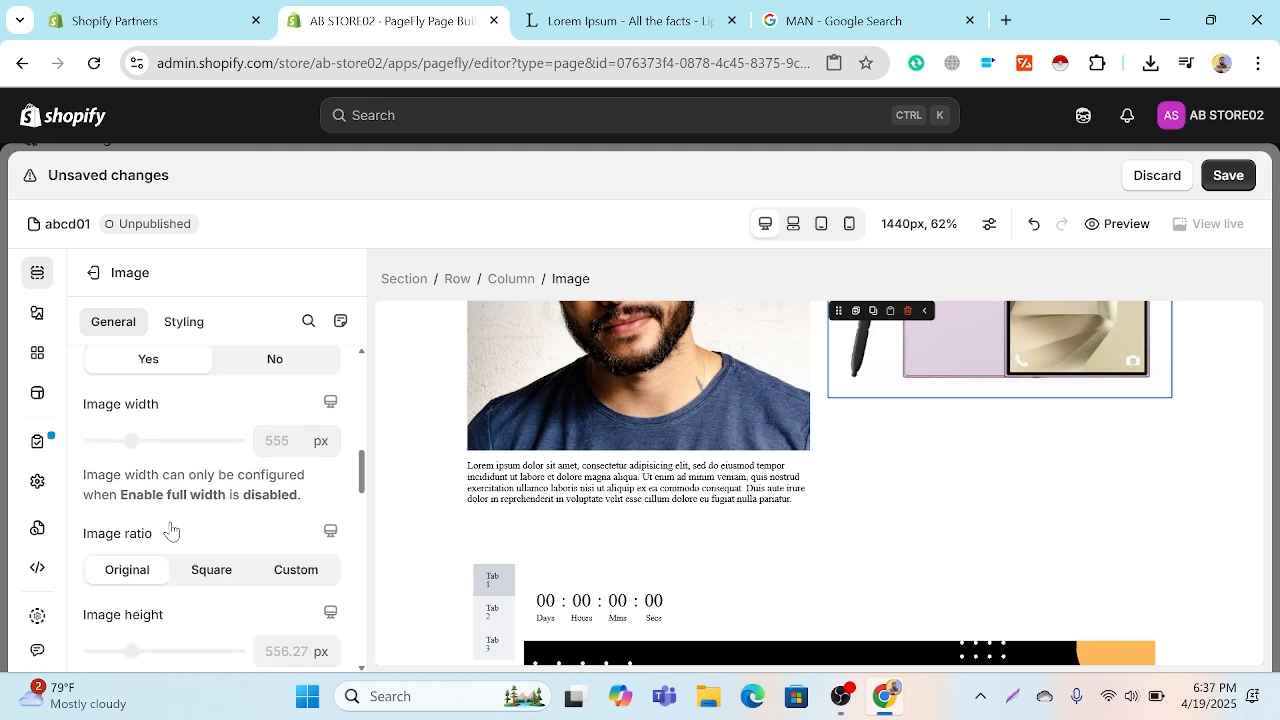
{"action": "scroll", "coordinate": [200, 500], "scroll_direction": "down", "scroll_amount": 1}
{"action": "left_click", "coordinate": [227, 466]}
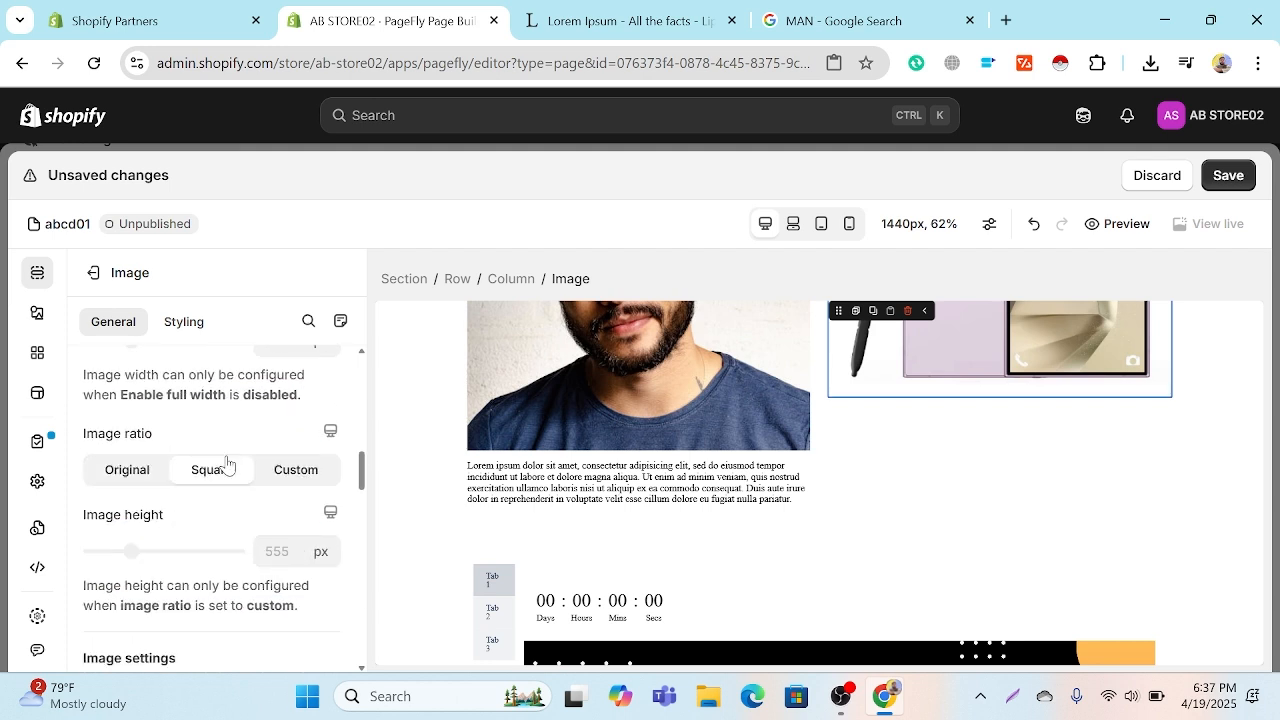
{"action": "left_click", "coordinate": [272, 472]}
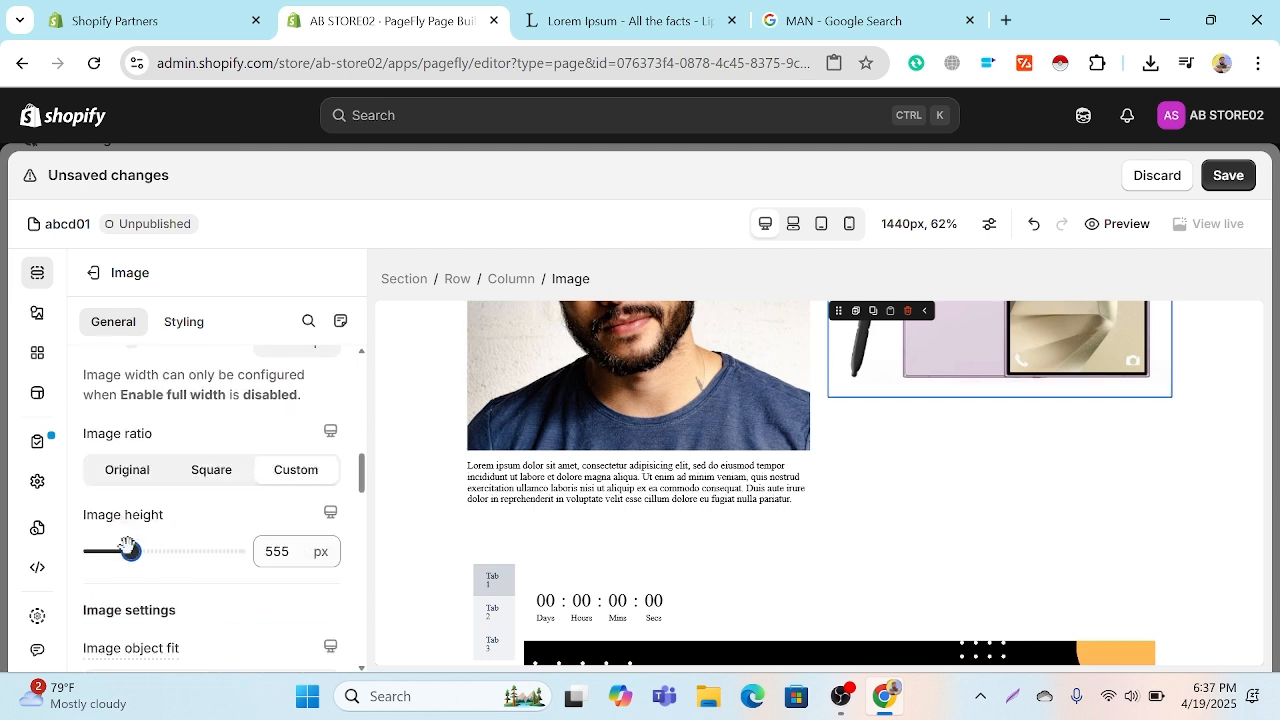
{"action": "left_click_drag", "start_coordinate": [130, 551], "coordinate": [143, 550]}
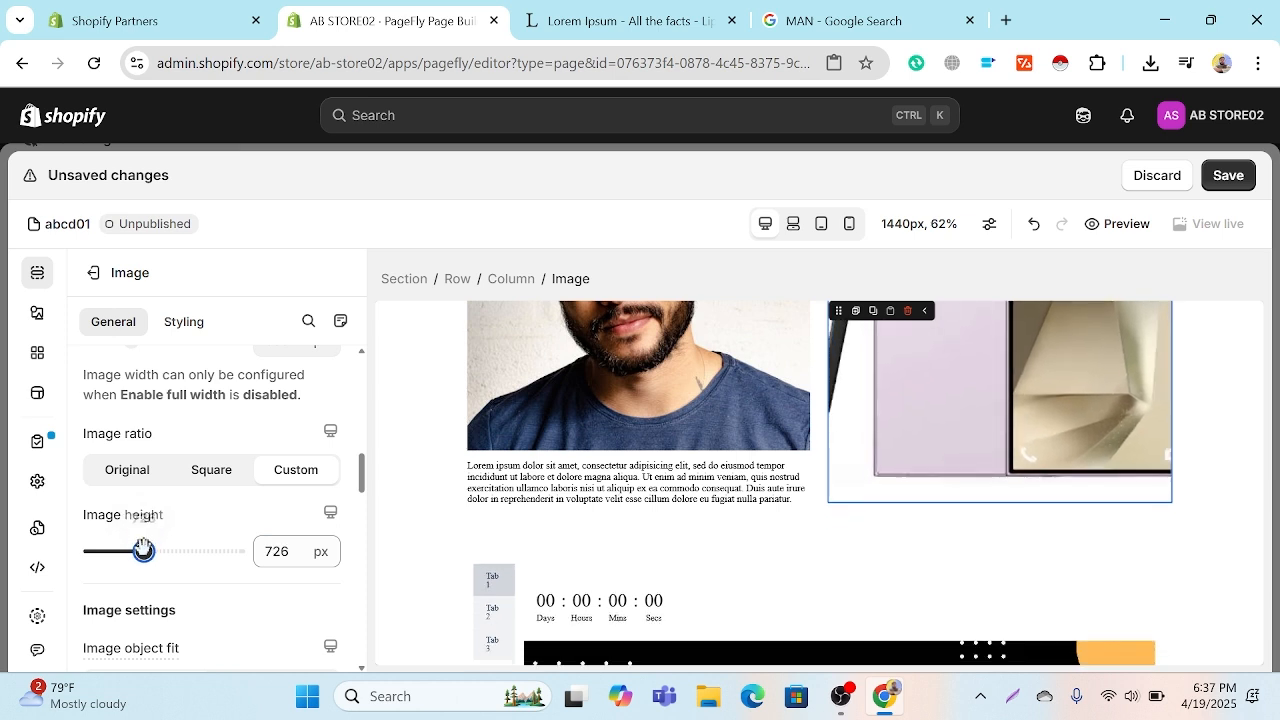
{"action": "scroll", "coordinate": [865, 518], "scroll_direction": "up", "scroll_amount": 3}
{"action": "scroll", "coordinate": [868, 520], "scroll_direction": "up", "scroll_amount": 2}
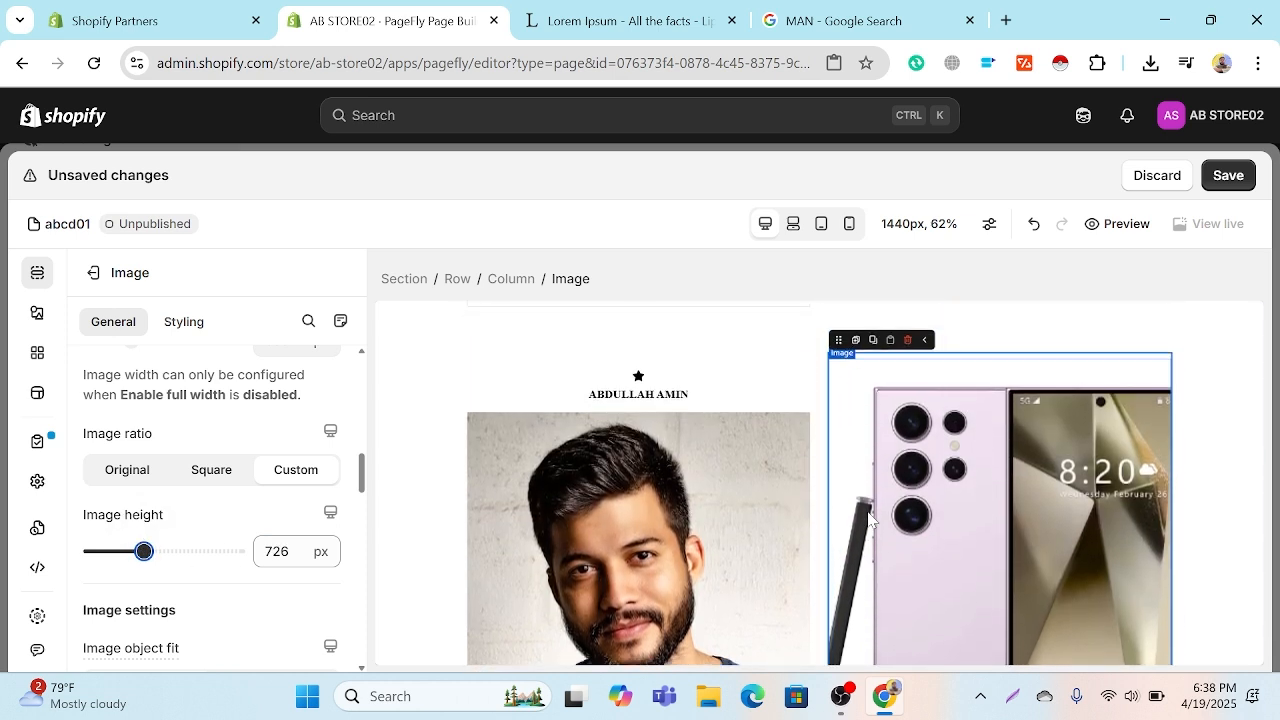
{"action": "scroll", "coordinate": [868, 520], "scroll_direction": "down", "scroll_amount": 2}
{"action": "scroll", "coordinate": [868, 518], "scroll_direction": "down", "scroll_amount": 3}
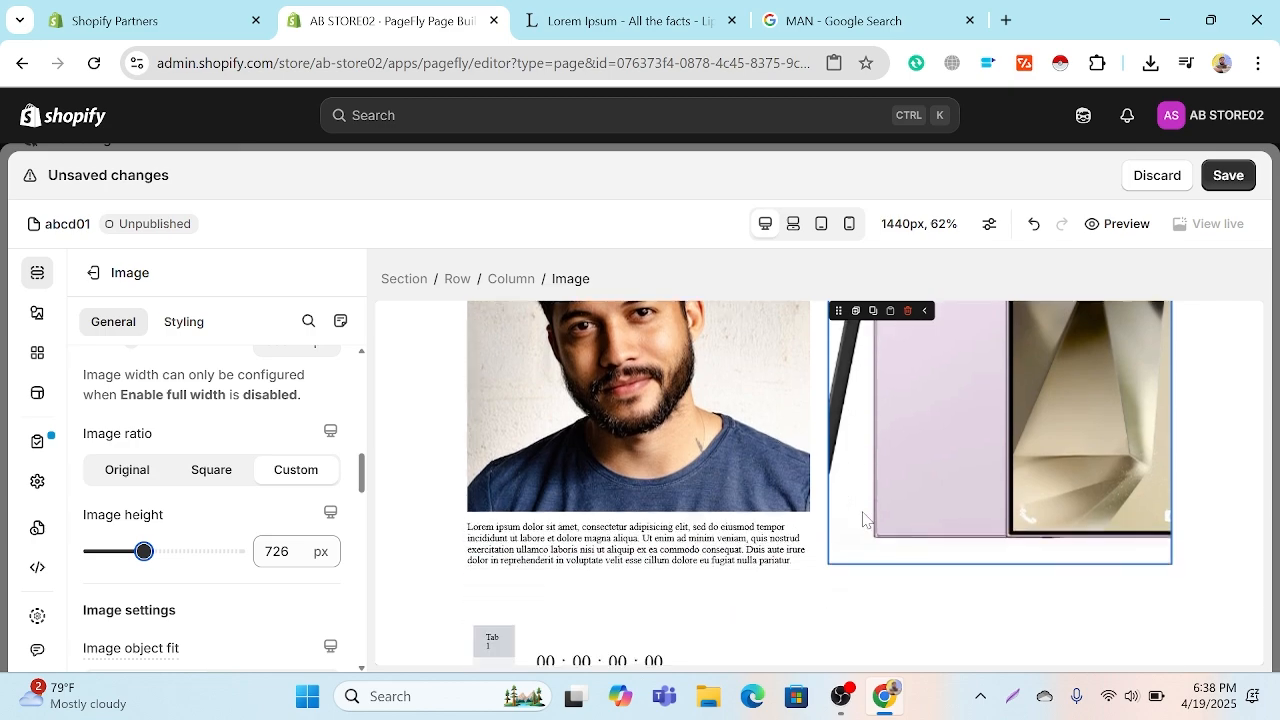
{"action": "scroll", "coordinate": [743, 529], "scroll_direction": "up", "scroll_amount": 3}
{"action": "scroll", "coordinate": [818, 410], "scroll_direction": "up", "scroll_amount": 8}
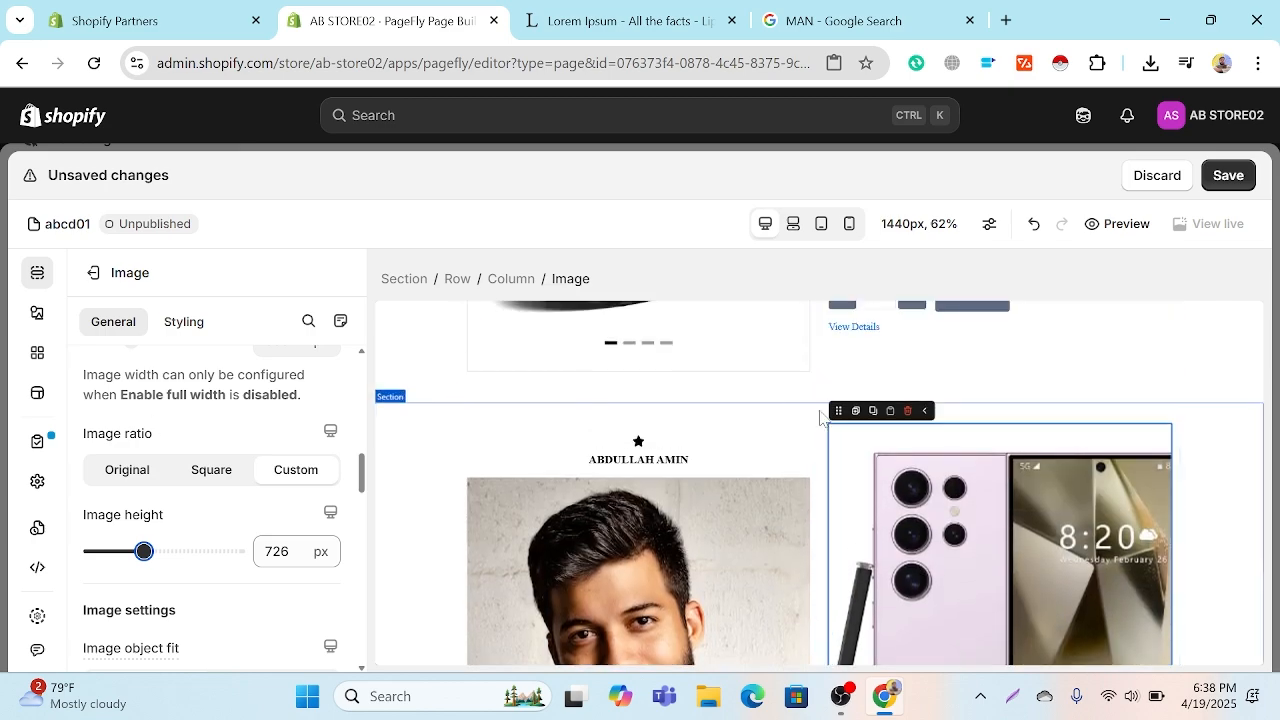
Step: Save the page after checking its product and tabbed video sections, confirming the save
{"action": "scroll", "coordinate": [820, 418], "scroll_direction": "down", "scroll_amount": 8}
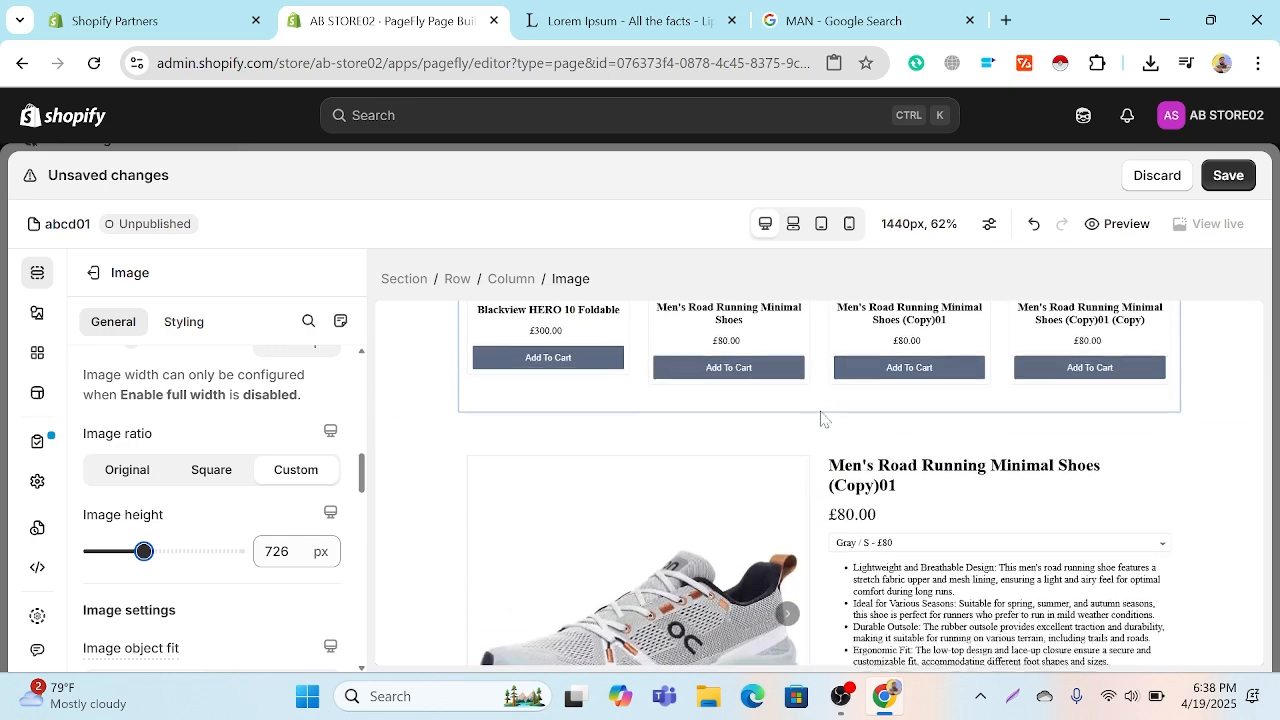
{"action": "scroll", "coordinate": [820, 414], "scroll_direction": "down", "scroll_amount": 2}
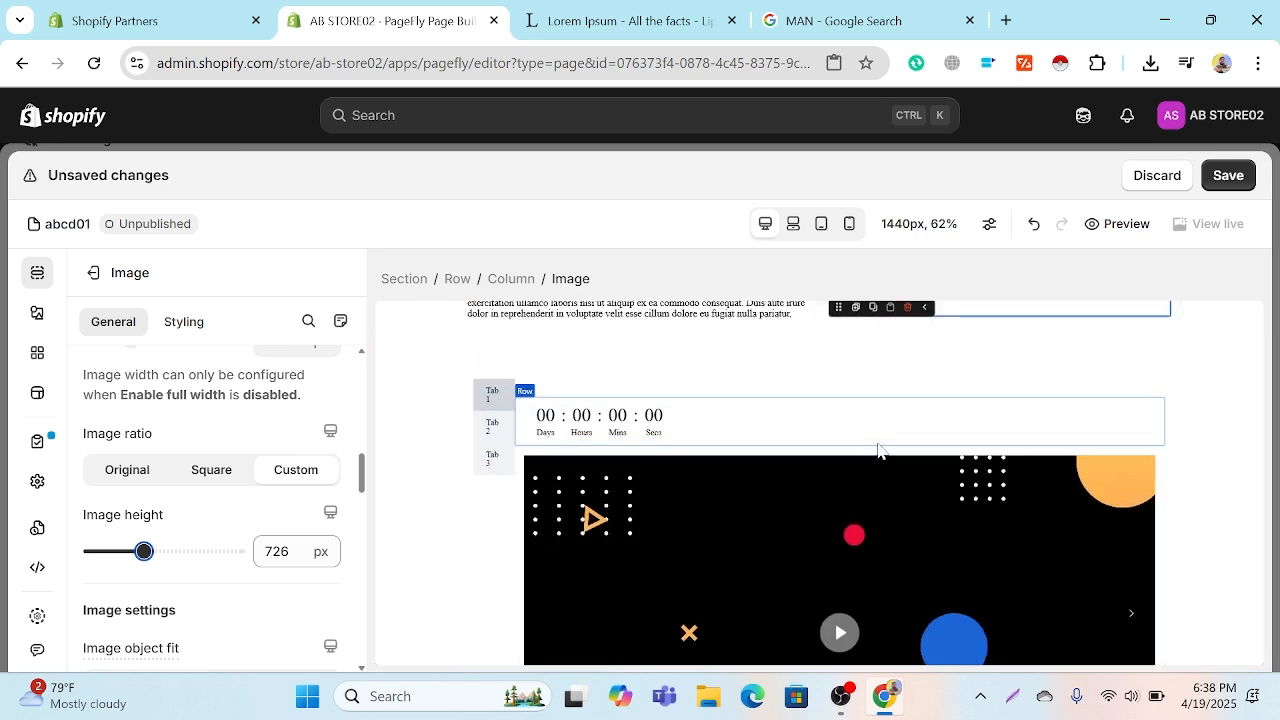
{"action": "left_click", "coordinate": [1228, 176]}
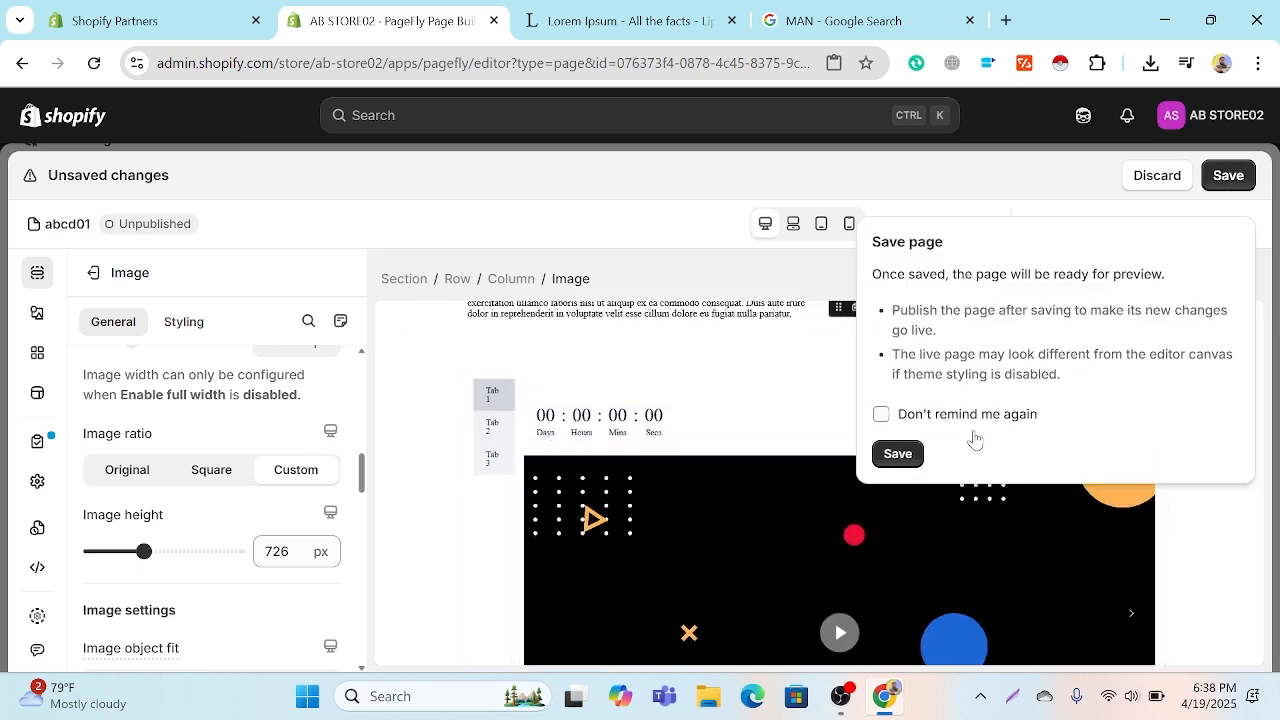
{"action": "left_click", "coordinate": [900, 455]}
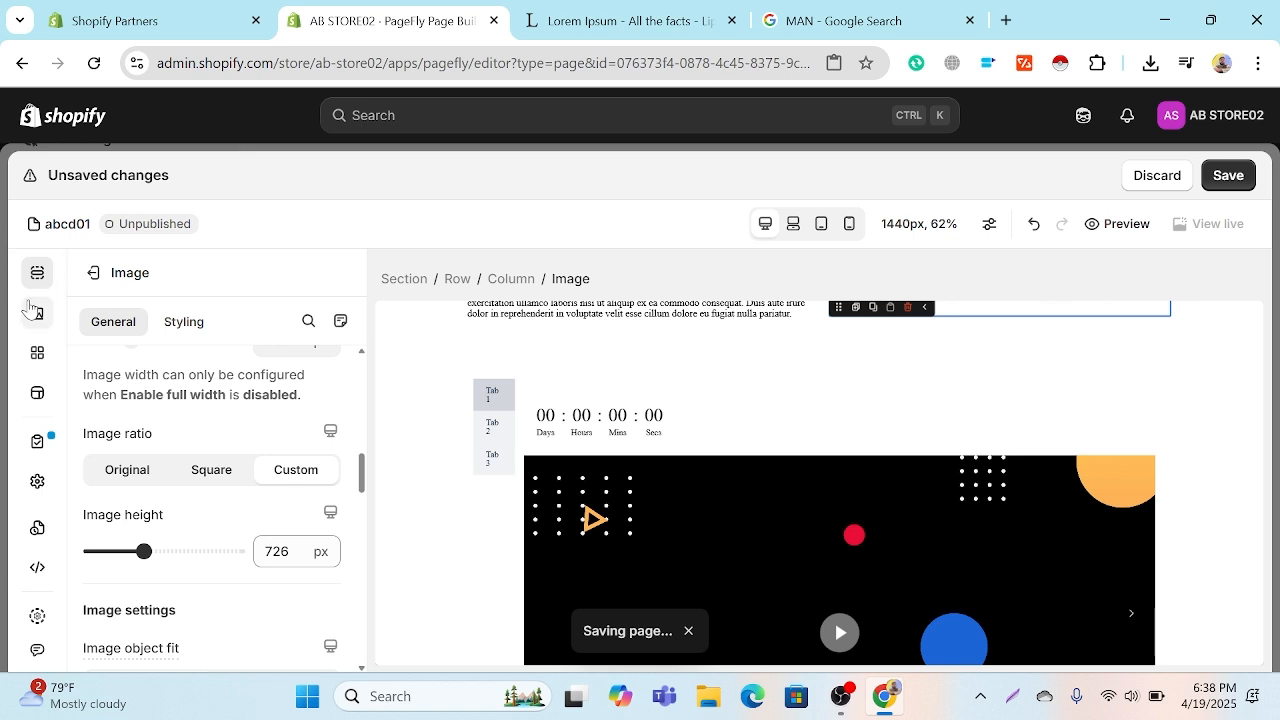
Step: Add a one-column (1/1) layout row at the end of the page, below the tabbed video section
{"action": "left_click", "coordinate": [36, 314]}
{"action": "scroll", "coordinate": [110, 400], "scroll_direction": "down", "scroll_amount": 3}
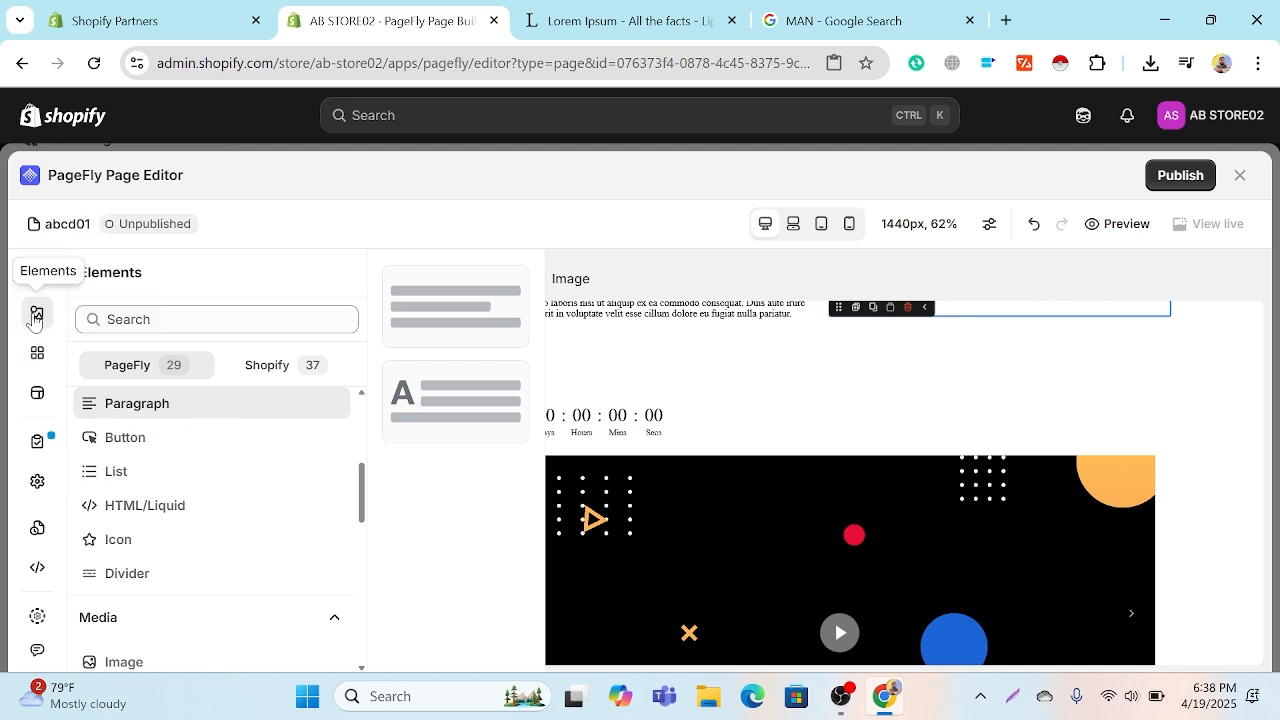
{"action": "scroll", "coordinate": [329, 480], "scroll_direction": "down", "scroll_amount": 1}
{"action": "scroll", "coordinate": [329, 482], "scroll_direction": "up", "scroll_amount": 5}
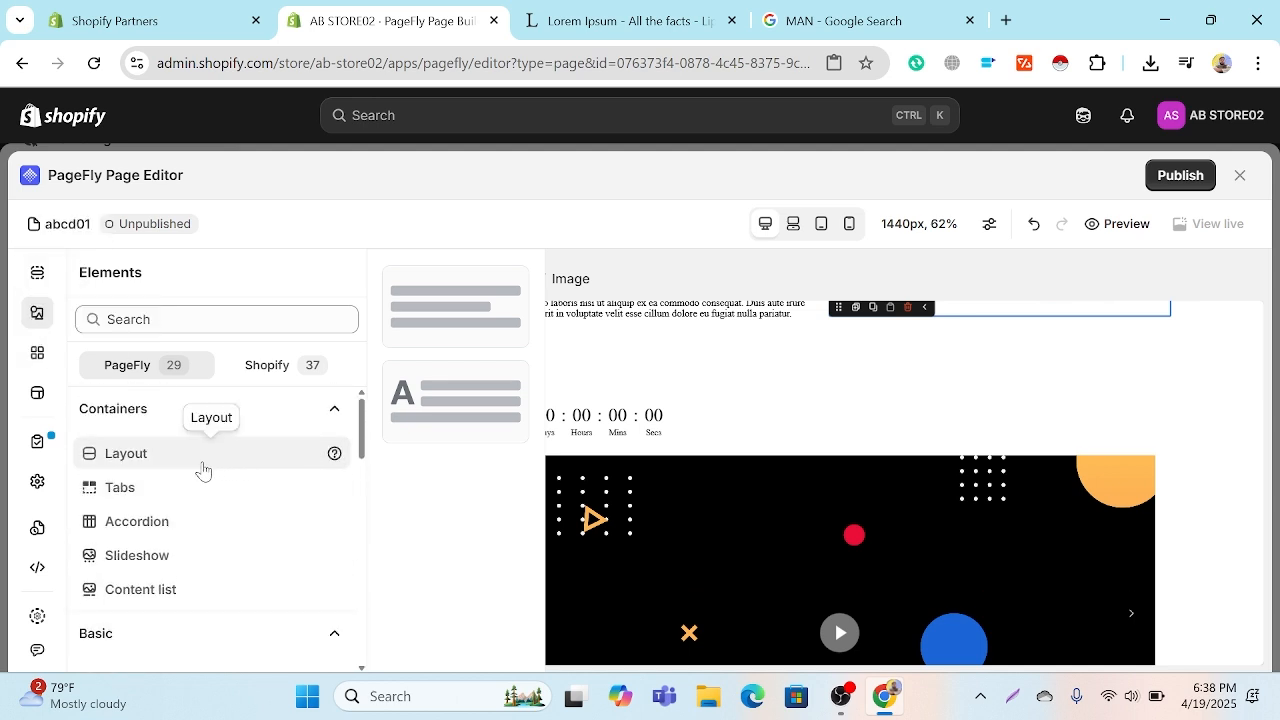
{"action": "scroll", "coordinate": [200, 466], "scroll_direction": "down", "scroll_amount": 1}
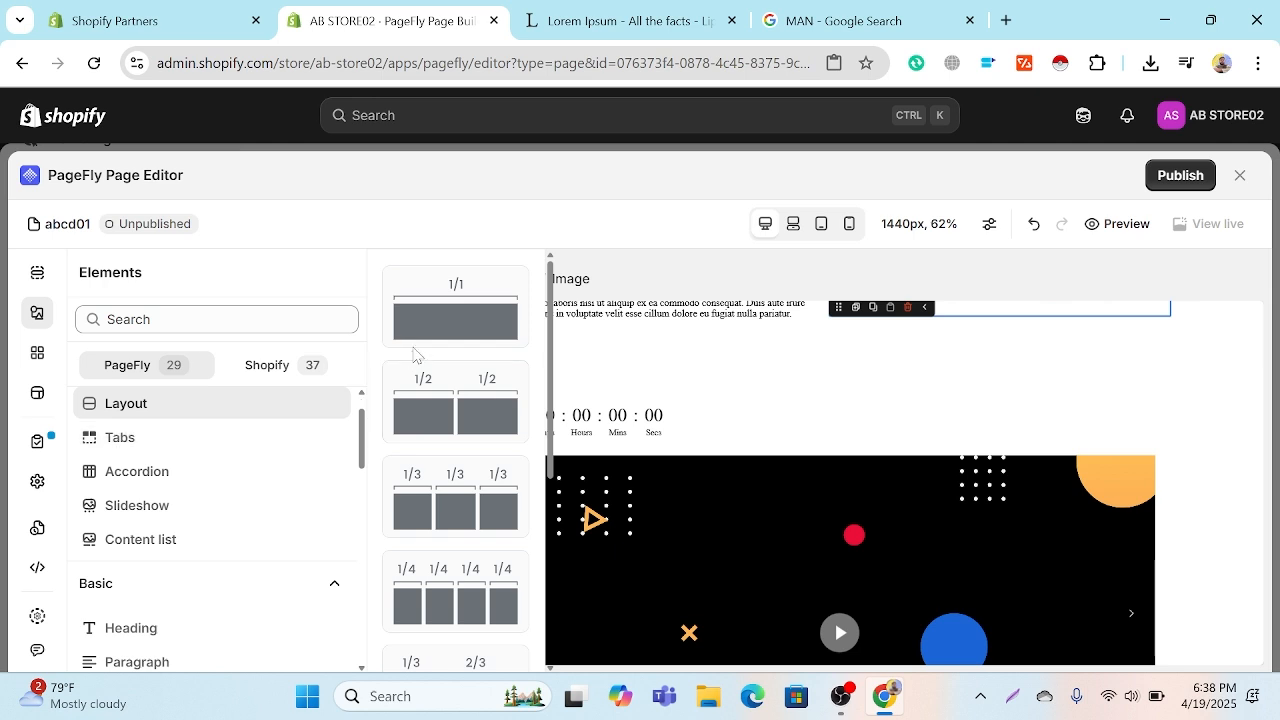
{"action": "left_click", "coordinate": [418, 337]}
{"action": "scroll", "coordinate": [1089, 437], "scroll_direction": "down", "scroll_amount": 3}
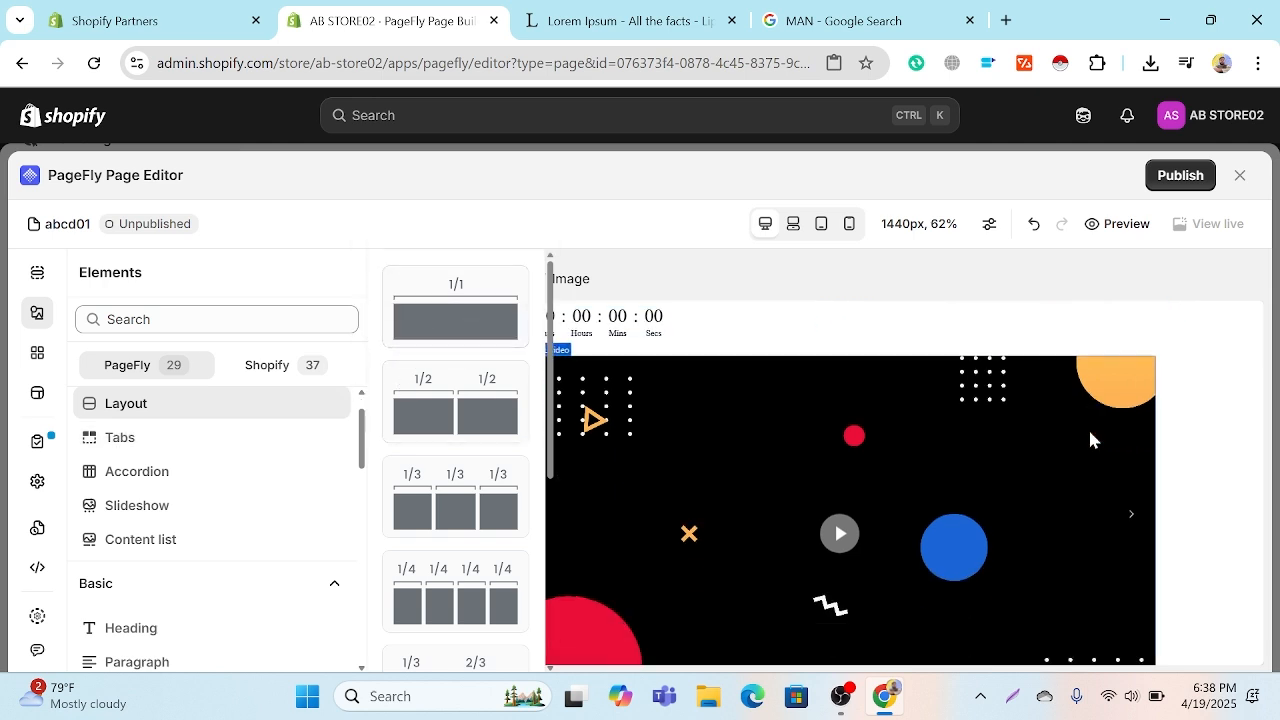
{"action": "left_click_drag", "start_coordinate": [457, 320], "coordinate": [843, 641]}
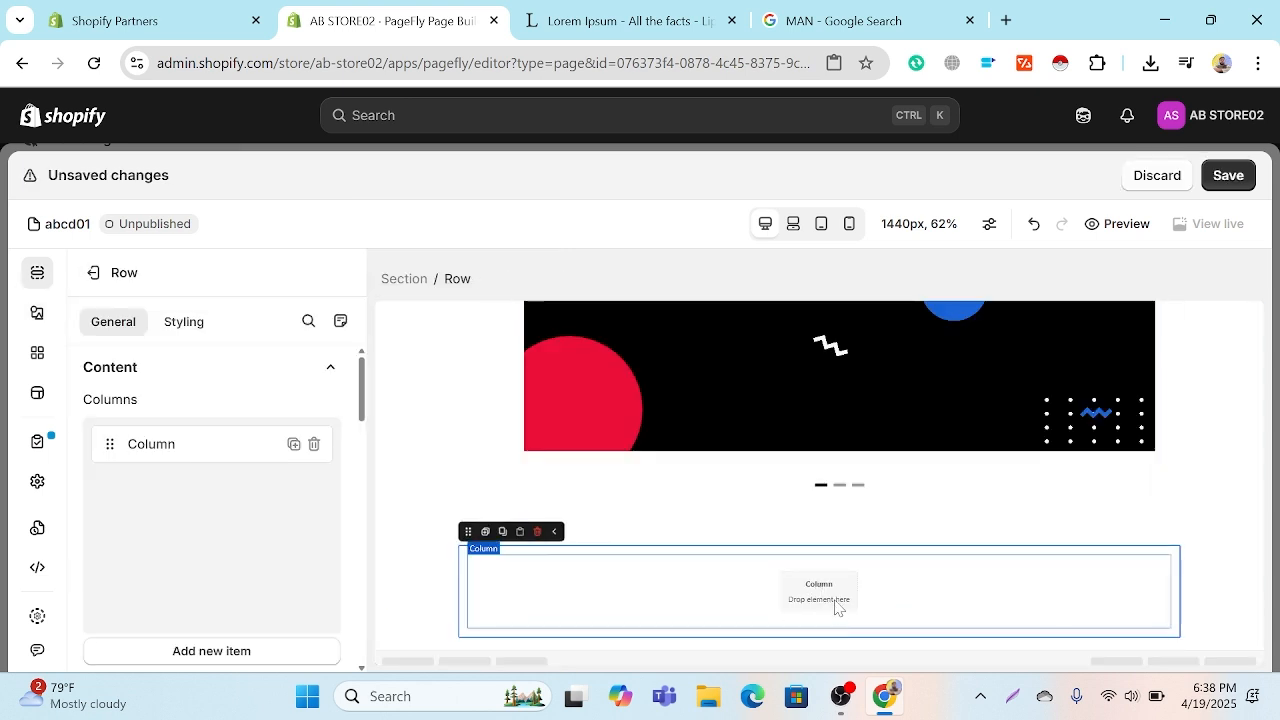
Step: Place a heading with a star icon before its text in the empty column of the new row
{"action": "left_click", "coordinate": [37, 312]}
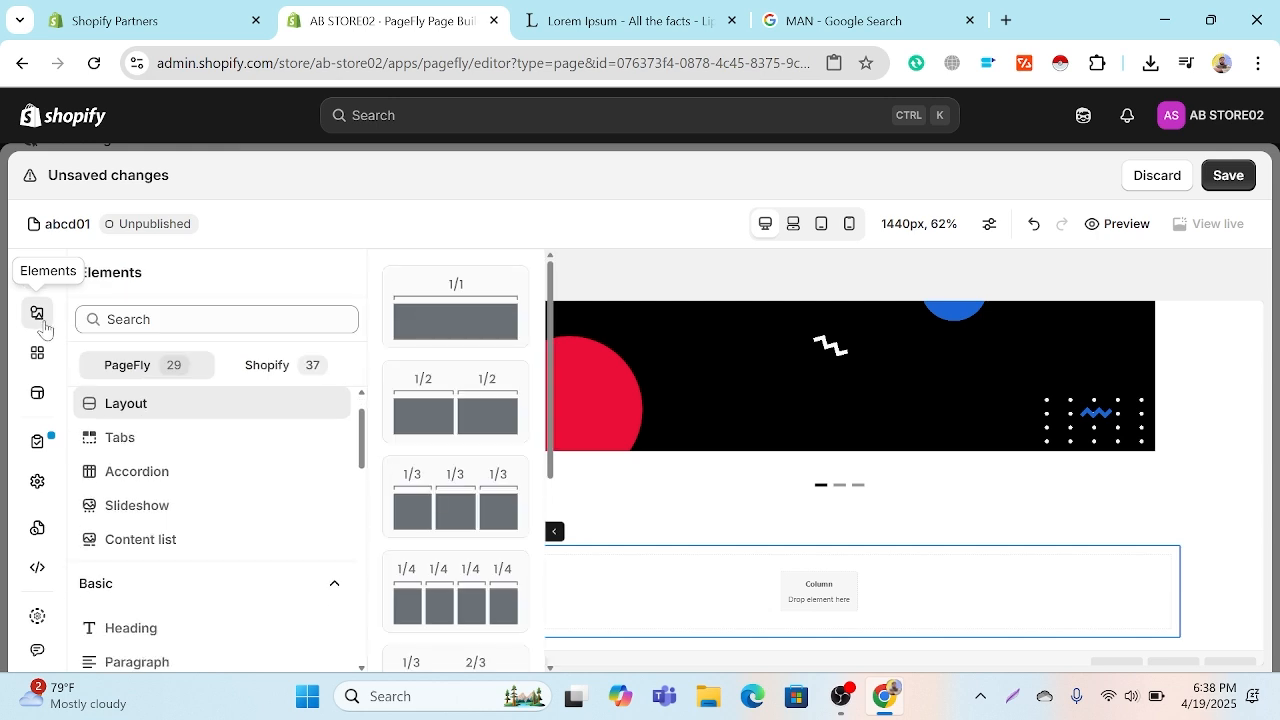
{"action": "scroll", "coordinate": [221, 479], "scroll_direction": "down", "scroll_amount": 2}
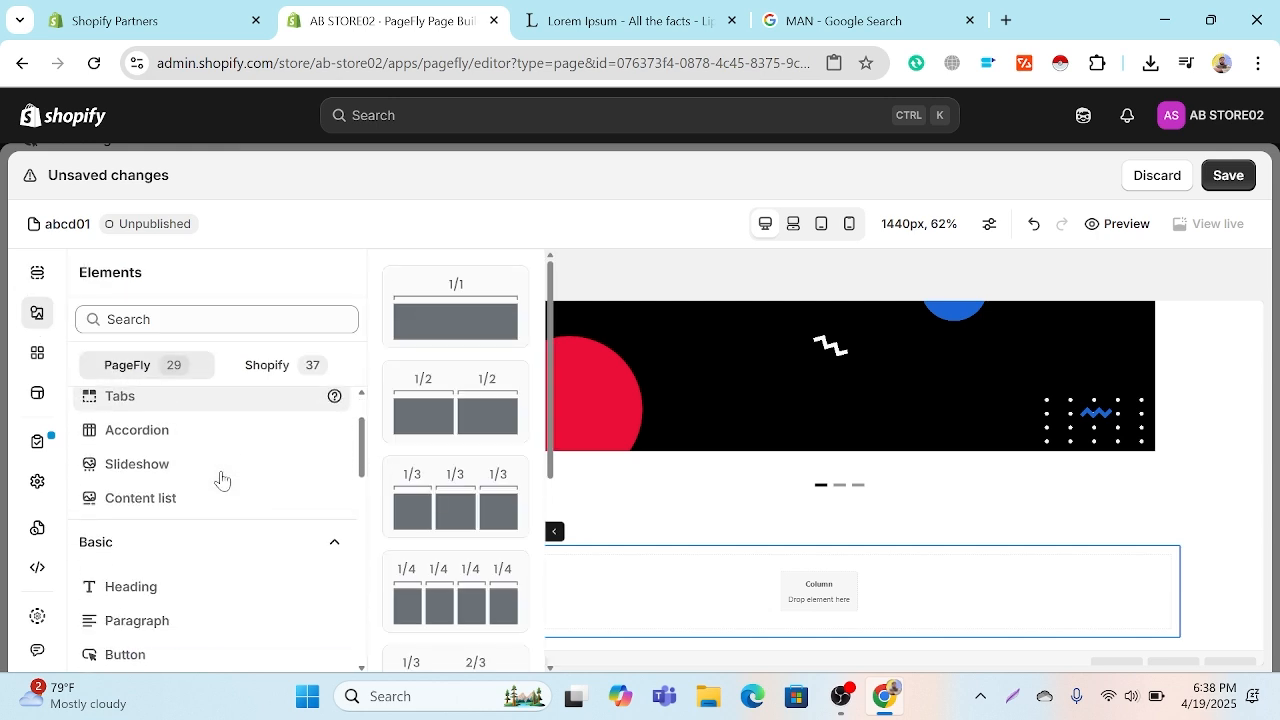
{"action": "left_click", "coordinate": [195, 477]}
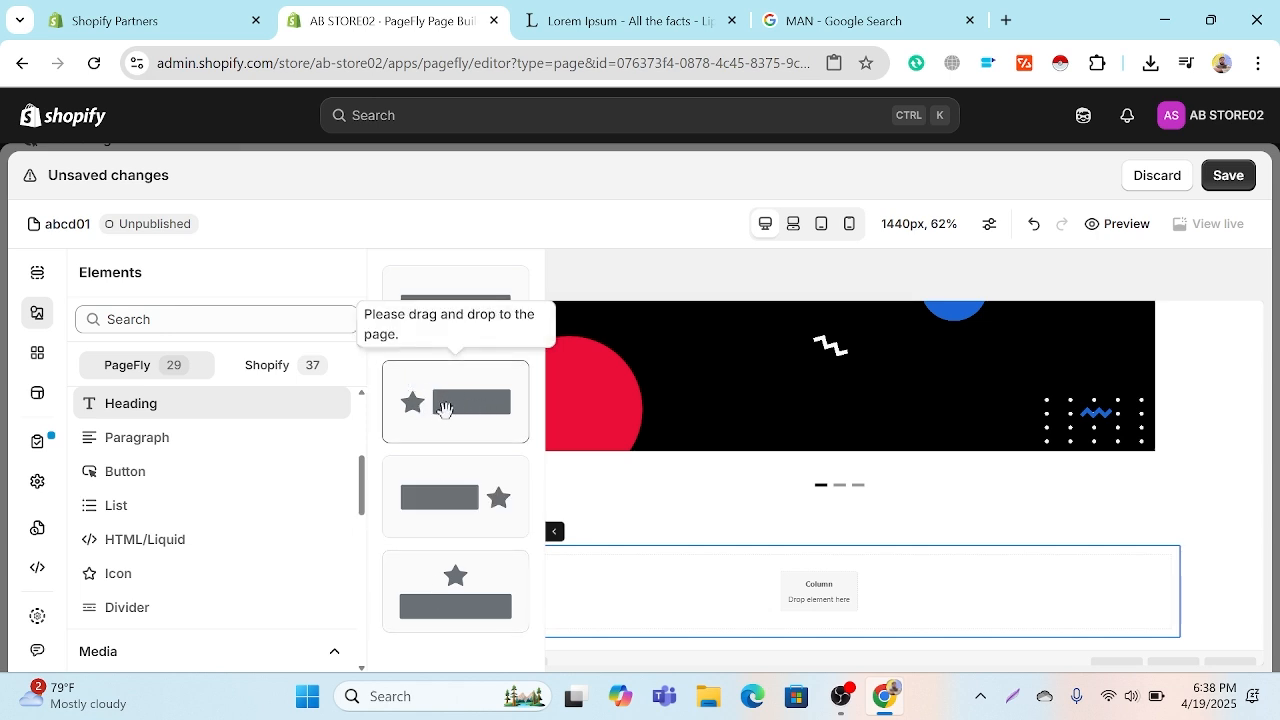
{"action": "left_click_drag", "start_coordinate": [444, 408], "coordinate": [803, 603]}
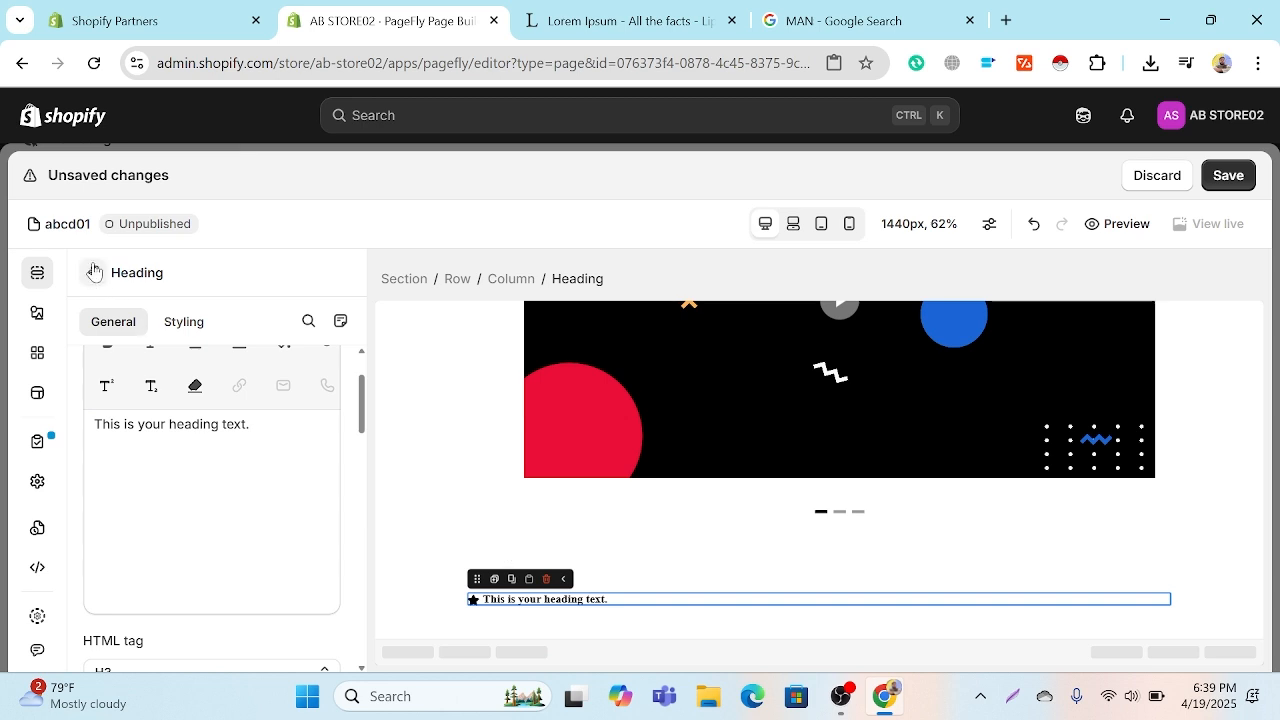
Step: Add a list with star icon bullets directly below the new heading in the same column
{"action": "left_click", "coordinate": [37, 314]}
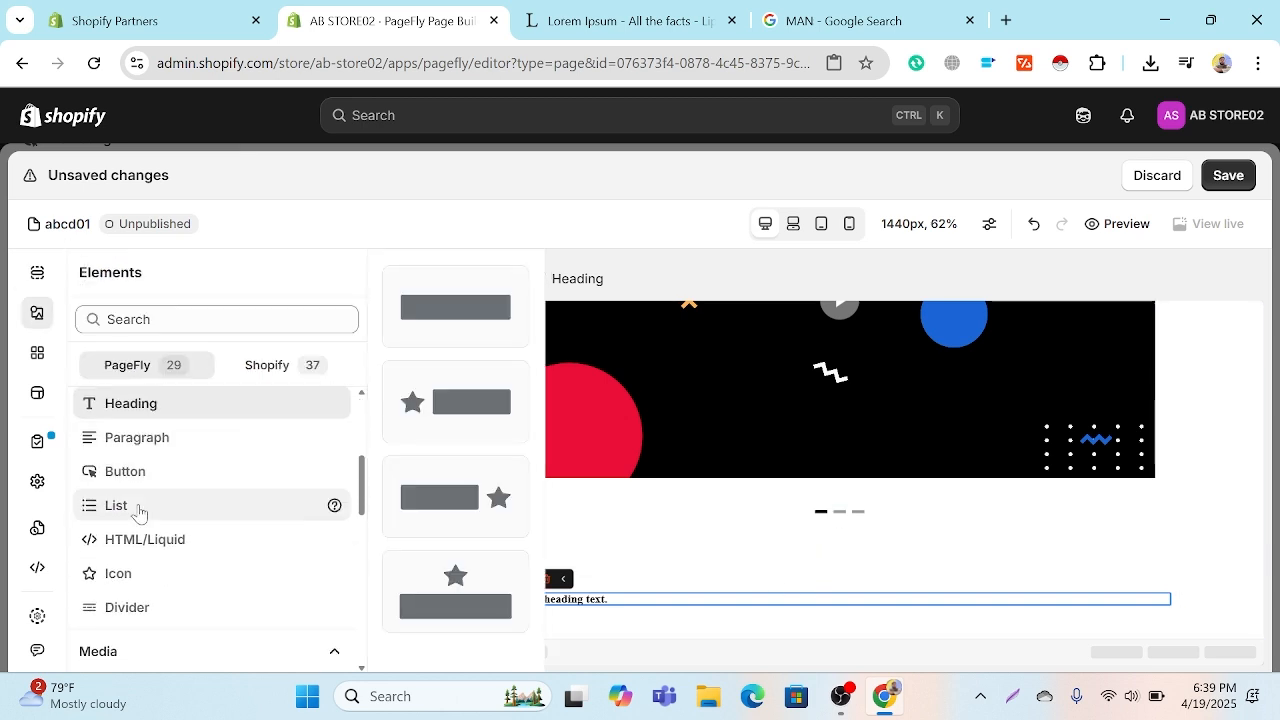
{"action": "mouse_move", "coordinate": [138, 512]}
{"action": "scroll", "coordinate": [138, 512], "scroll_direction": "down", "scroll_amount": 1}
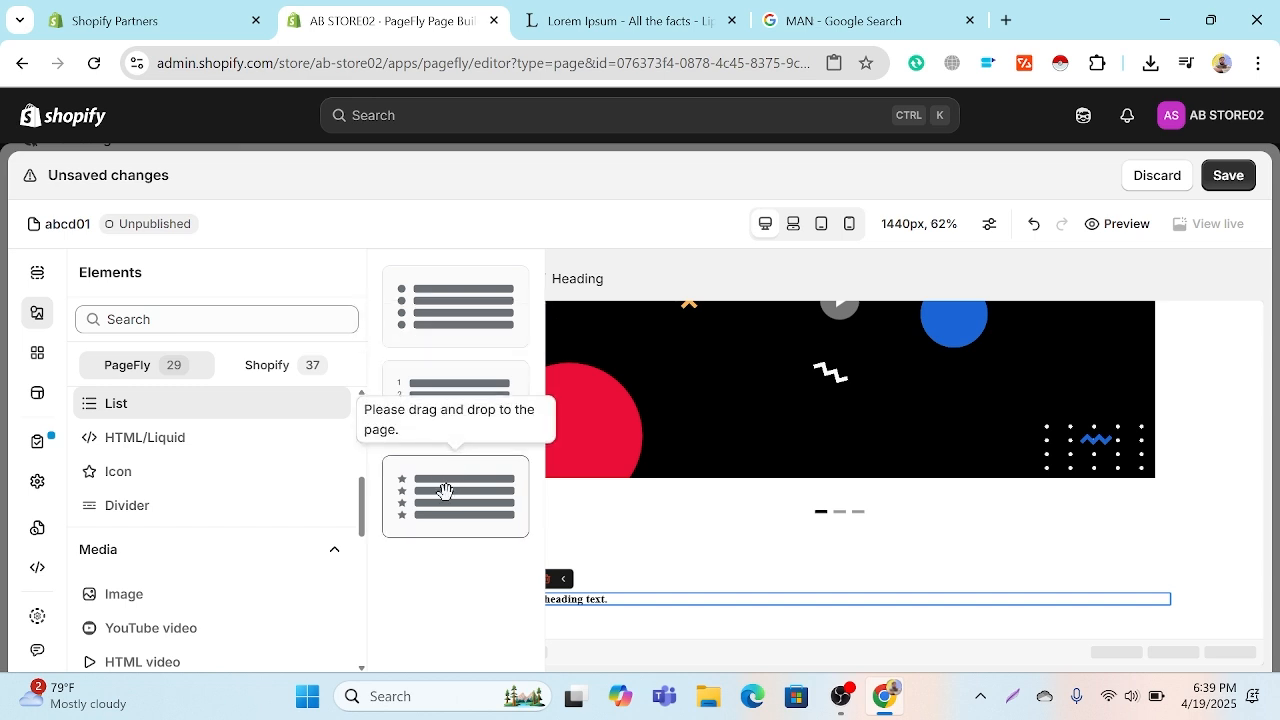
{"action": "left_click_drag", "start_coordinate": [445, 490], "coordinate": [599, 613]}
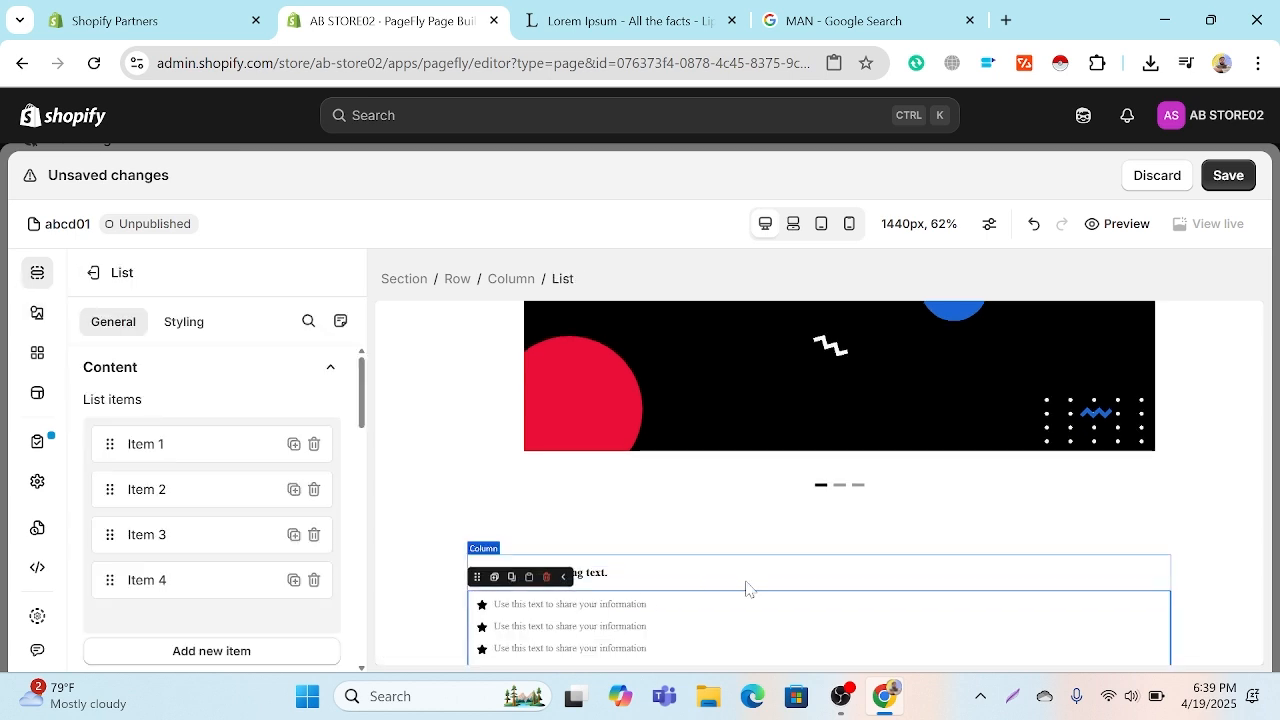
Step: Replace the placeholder text of the heading above the star list with "FQA" in capitals
{"action": "left_click", "coordinate": [630, 579]}
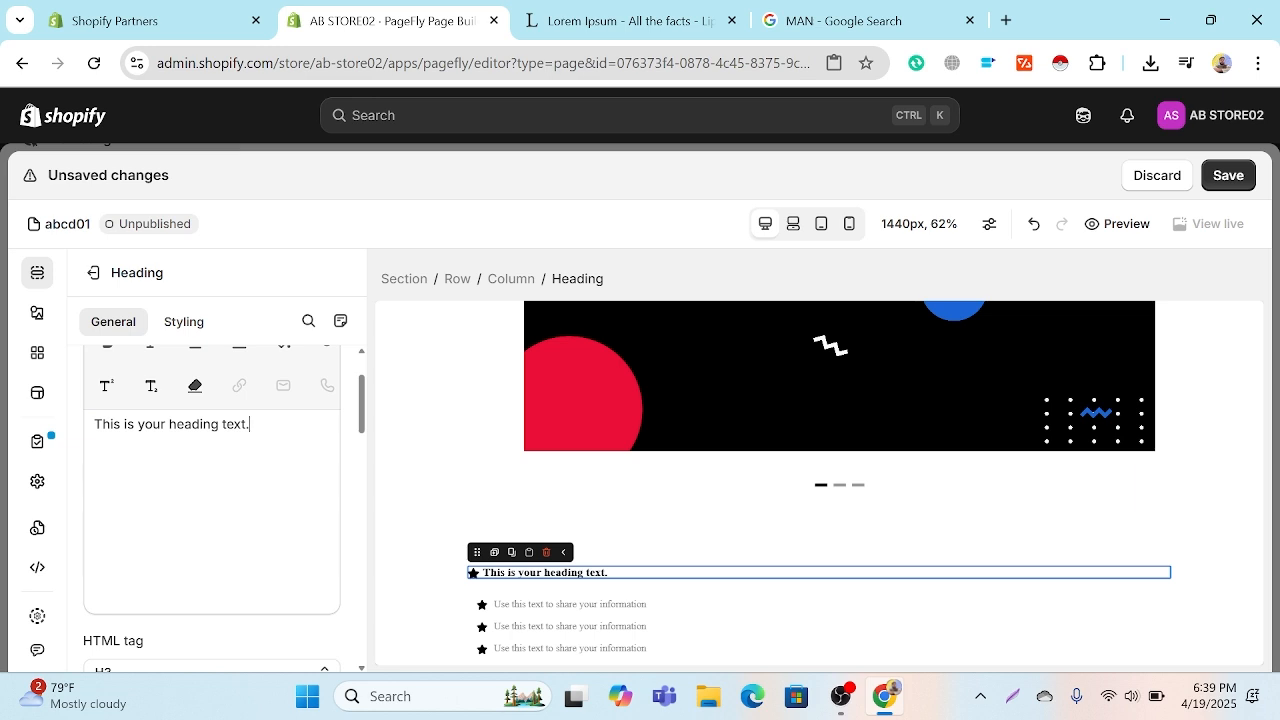
{"action": "key", "text": "BackSpace"}
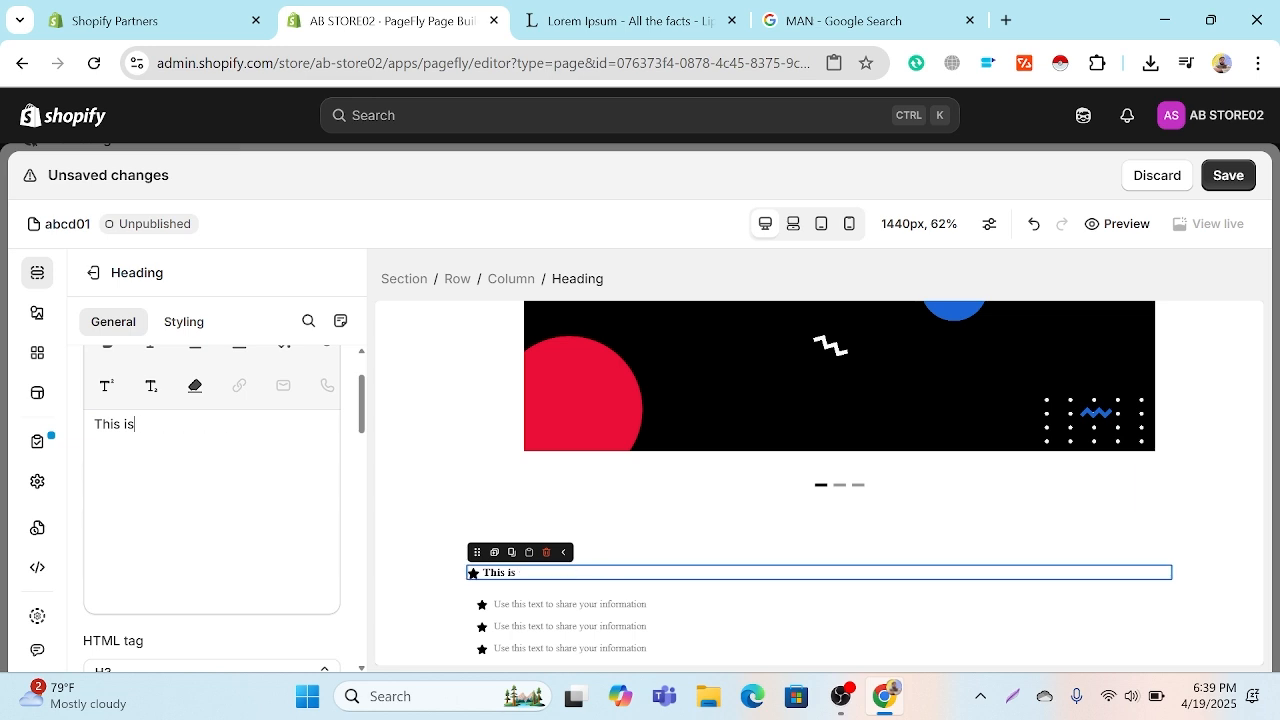
{"action": "key", "text": "BackSpace"}
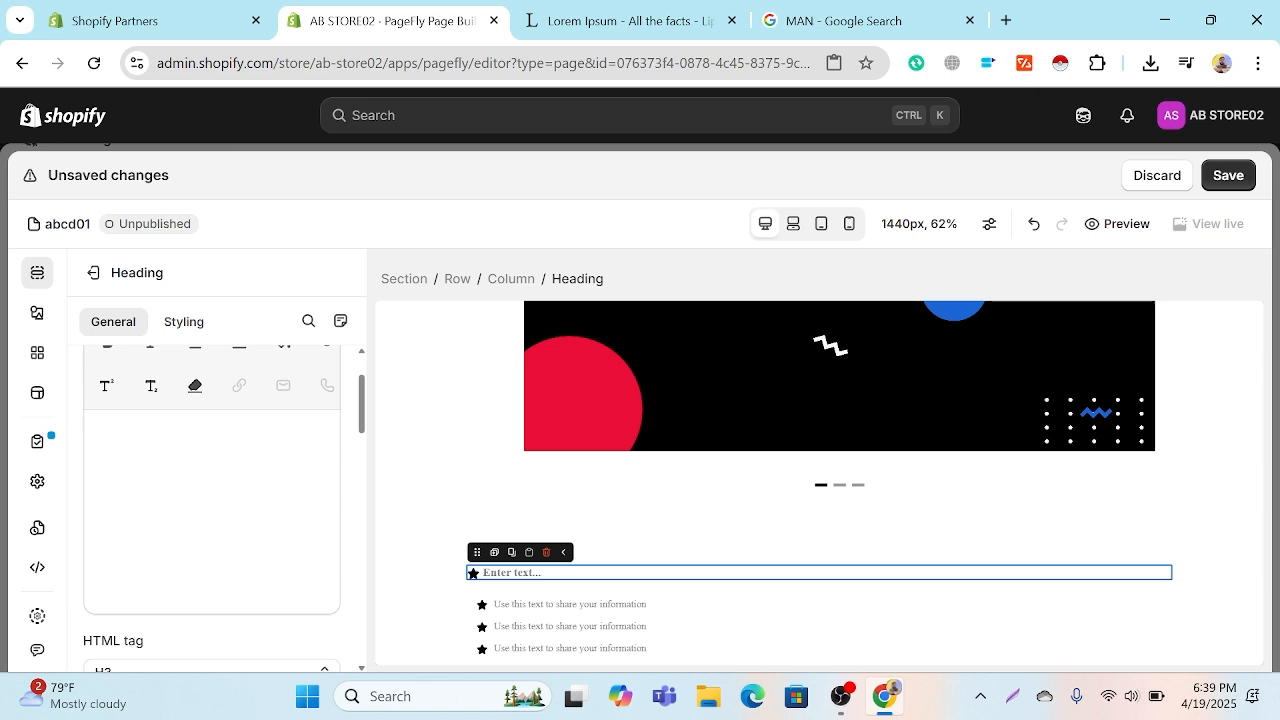
{"action": "key", "text": "Caps_Lock"}
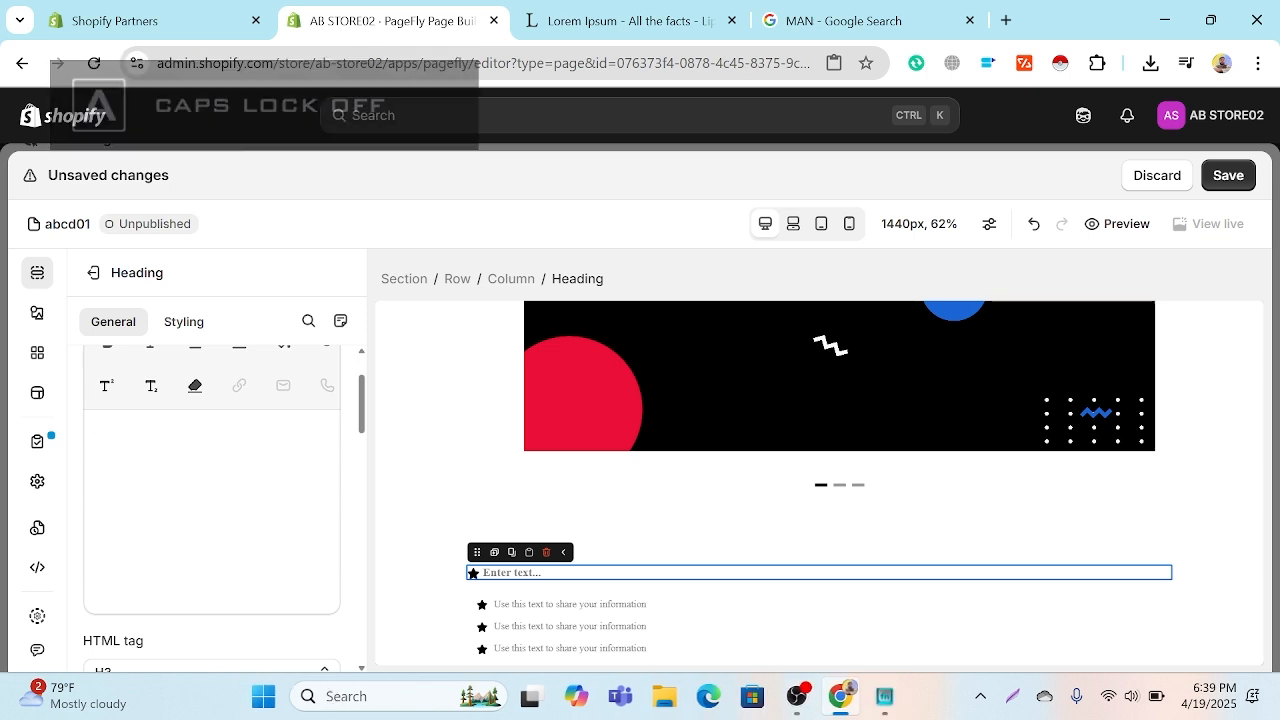
{"action": "type", "text": "fqa"}
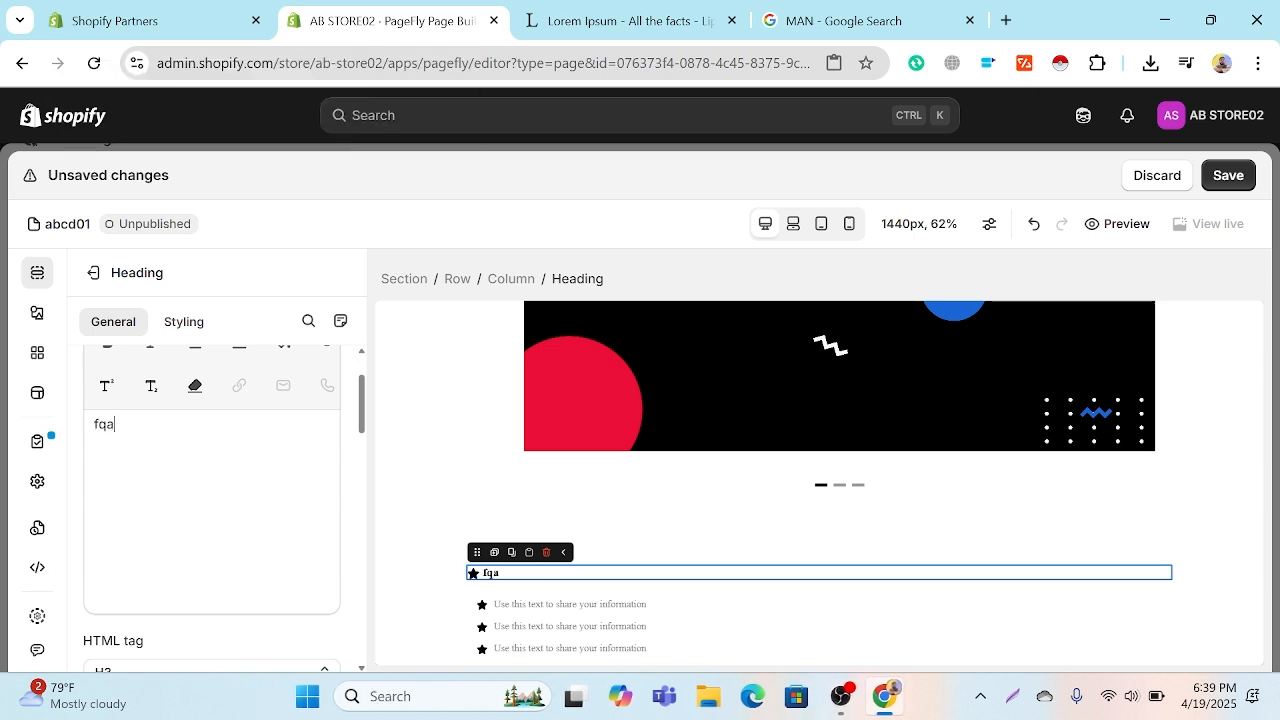
{"action": "key", "text": "BackSpace"}
{"action": "key", "text": "Caps_Lock"}
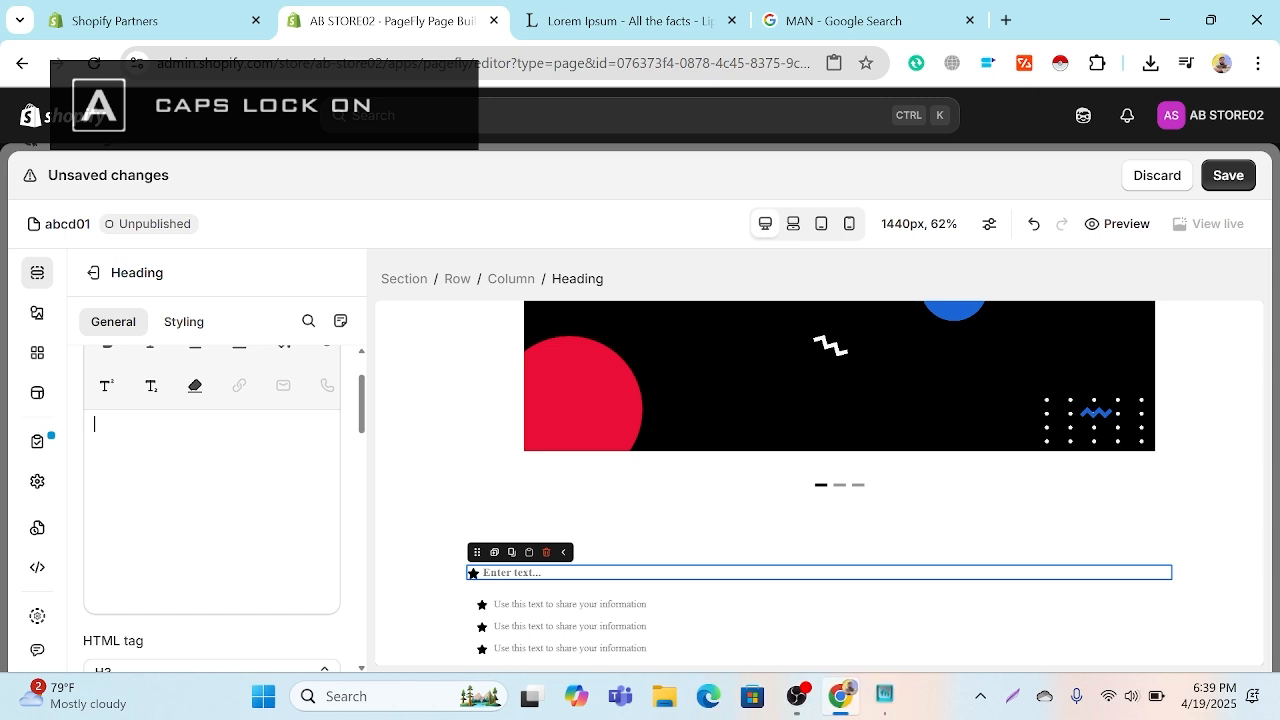
{"action": "type", "text": "FQA"}
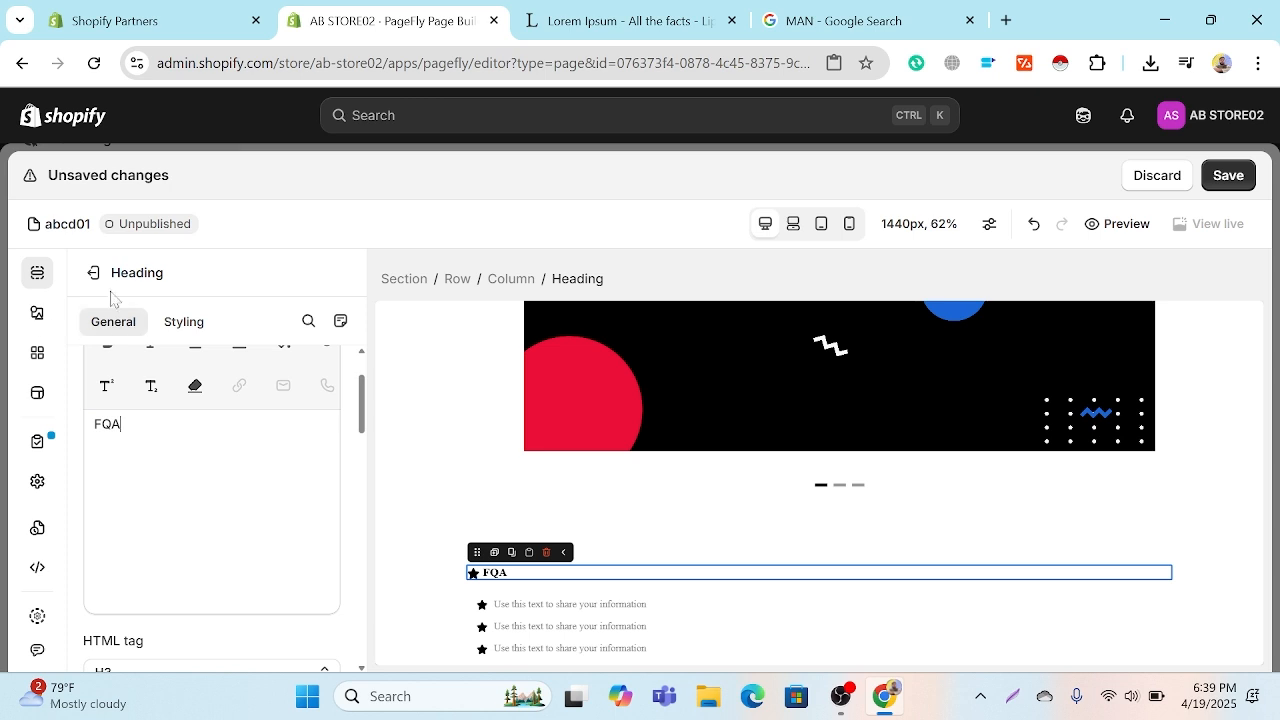
Step: Try the Right and Top icon positions on the FQA heading, return to Left, and set the icon's vertical alignment to Top
{"action": "scroll", "coordinate": [220, 440], "scroll_direction": "down", "scroll_amount": 4}
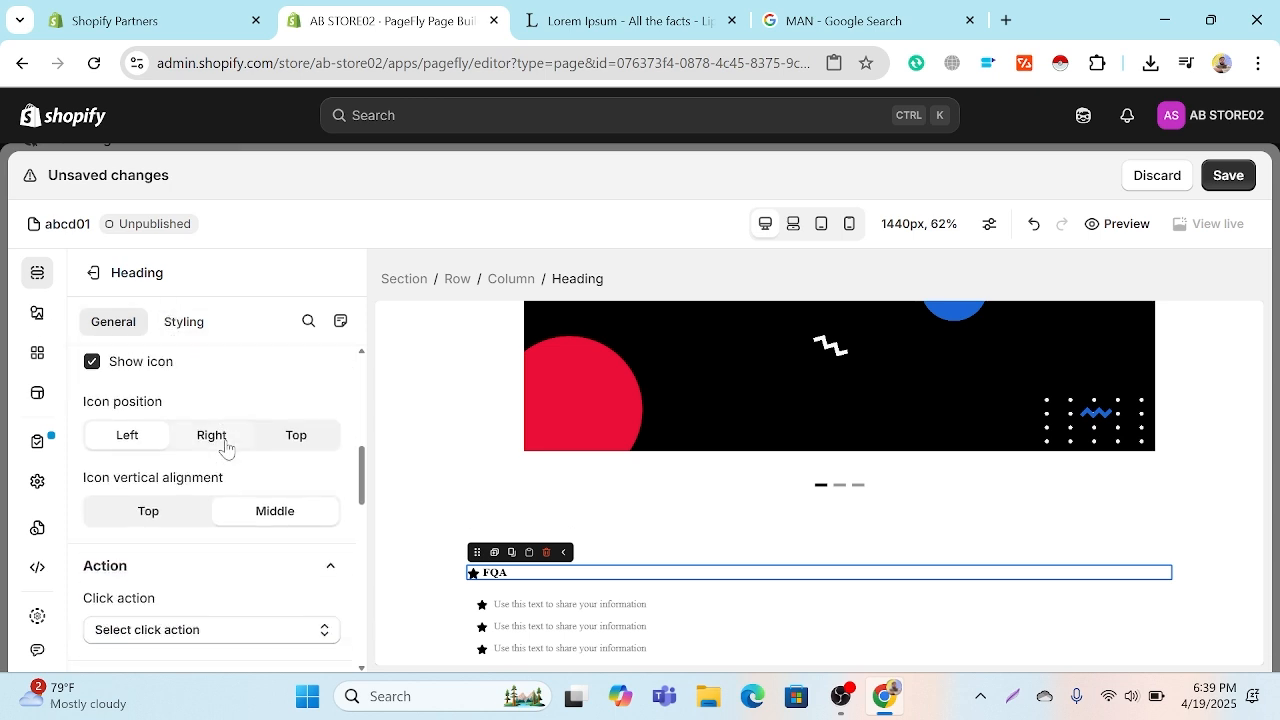
{"action": "left_click", "coordinate": [224, 445]}
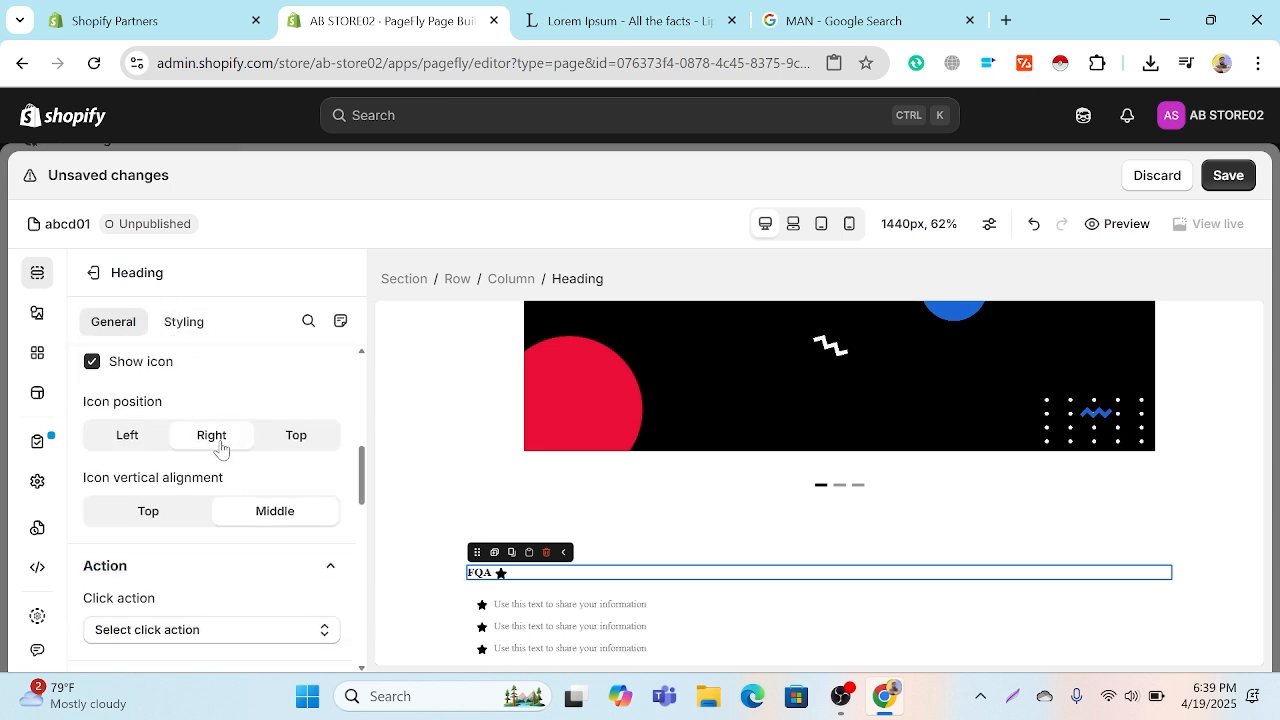
{"action": "left_click", "coordinate": [296, 434]}
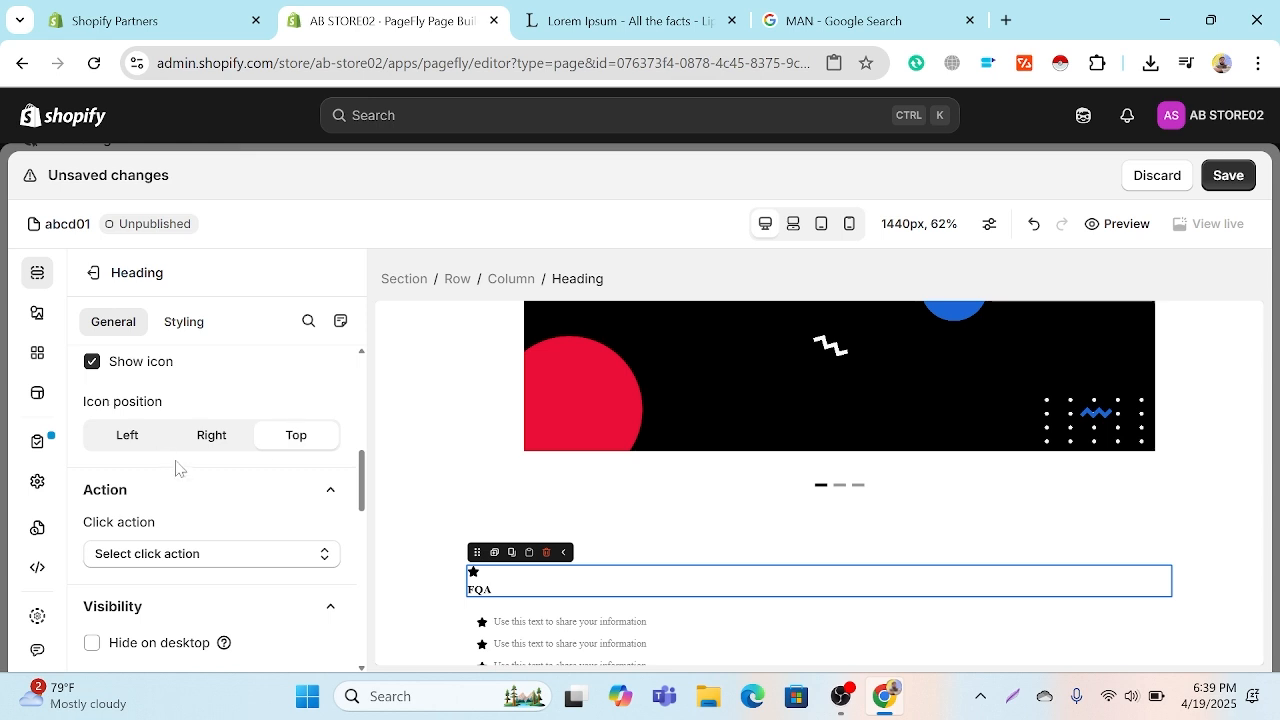
{"action": "left_click", "coordinate": [144, 446]}
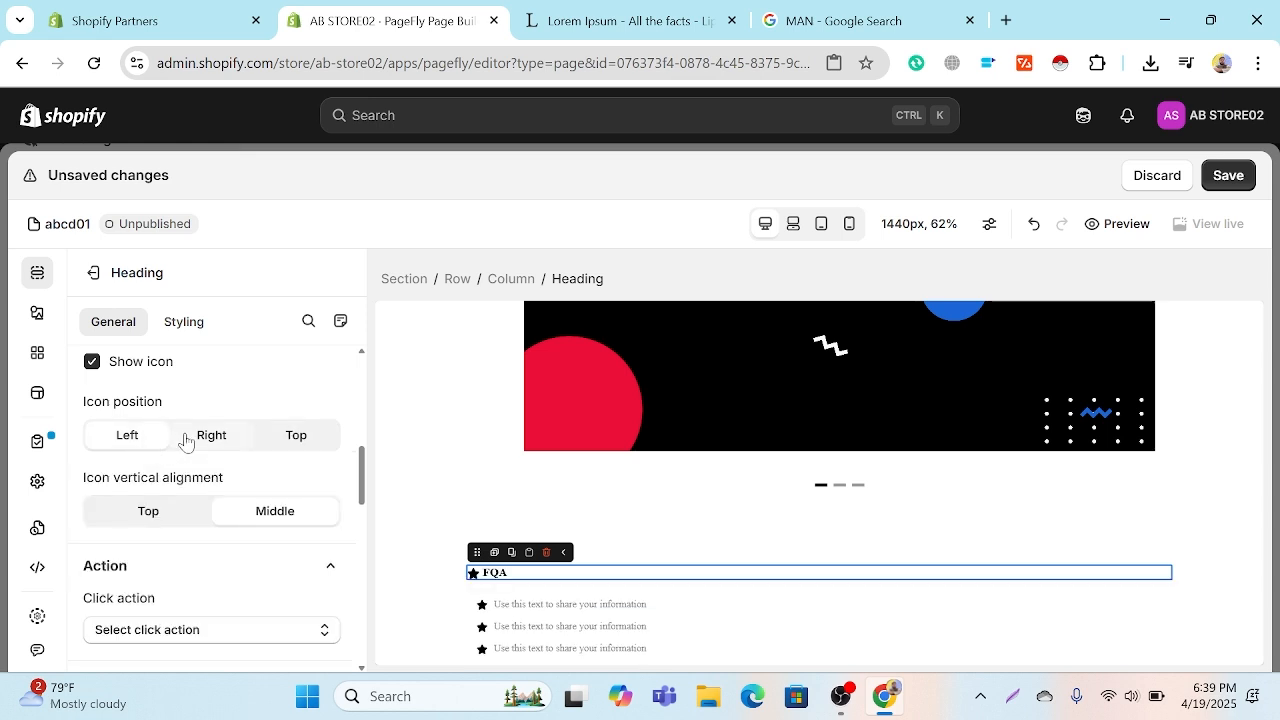
{"action": "left_click", "coordinate": [173, 520]}
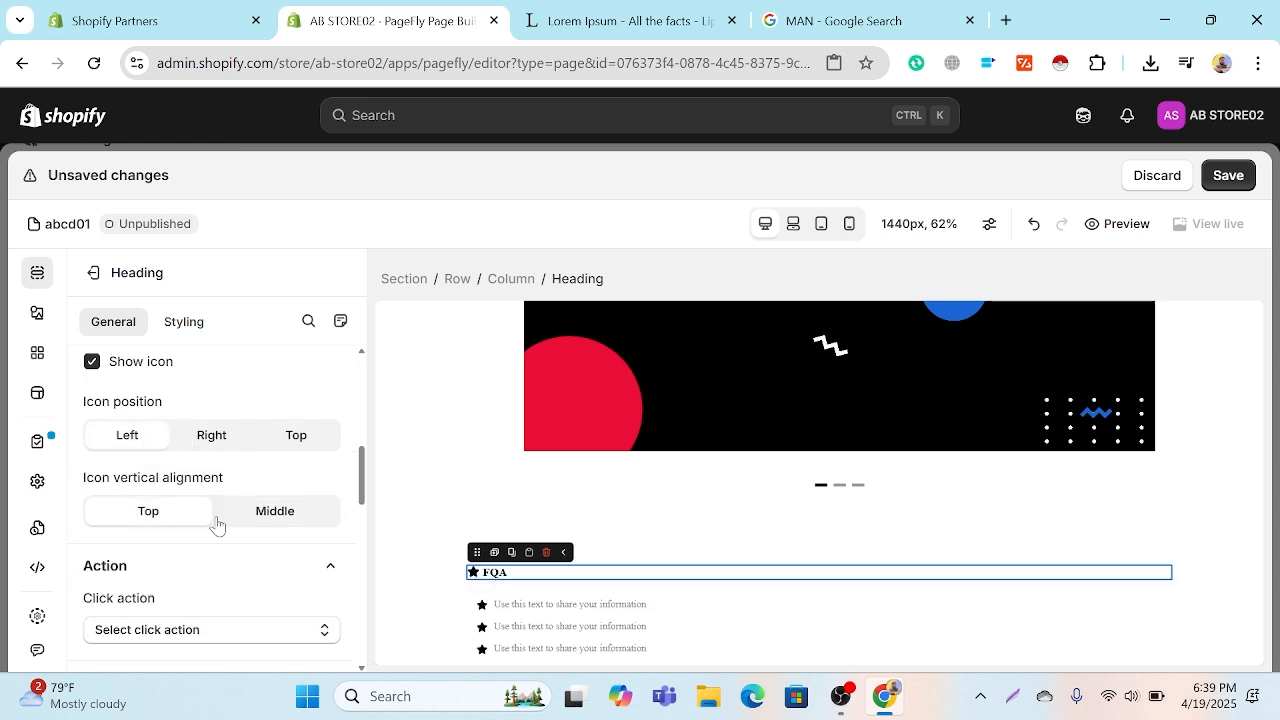
Step: Examine the FQA heading's styling settings, including its global style choices and the global styles page, and return to the editor
{"action": "scroll", "coordinate": [217, 524], "scroll_direction": "down", "scroll_amount": 2}
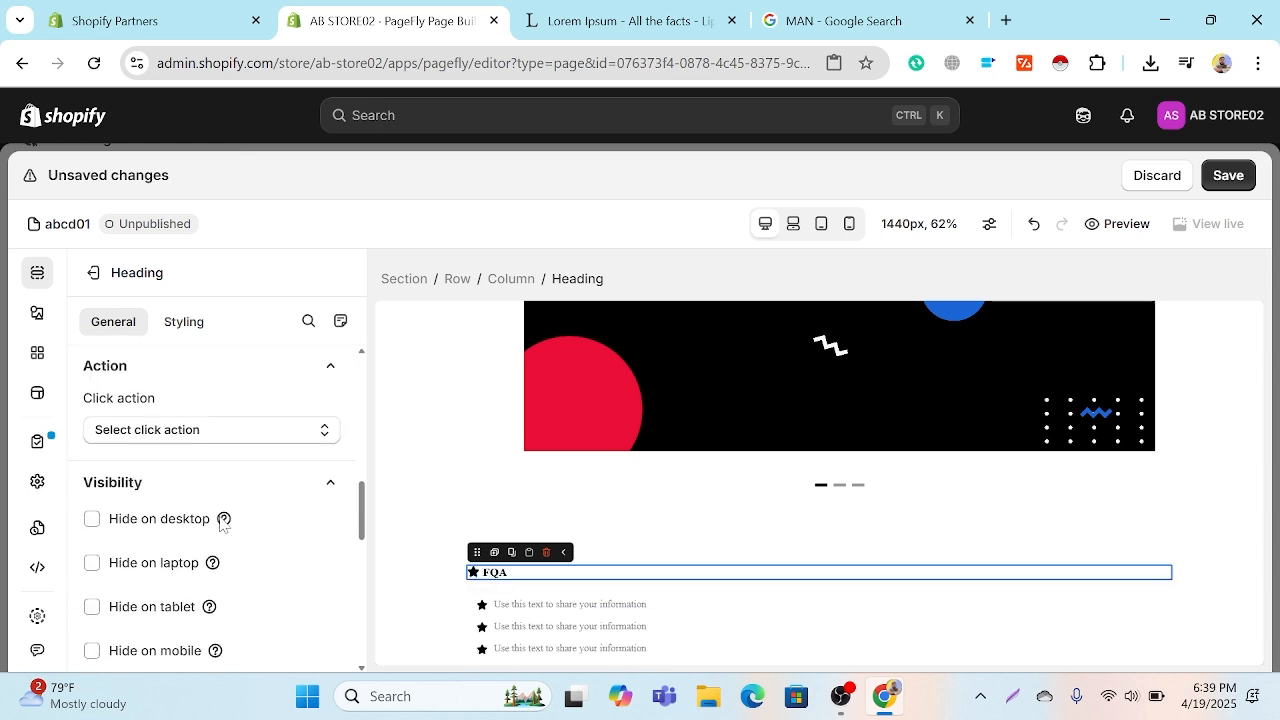
{"action": "left_click", "coordinate": [190, 326]}
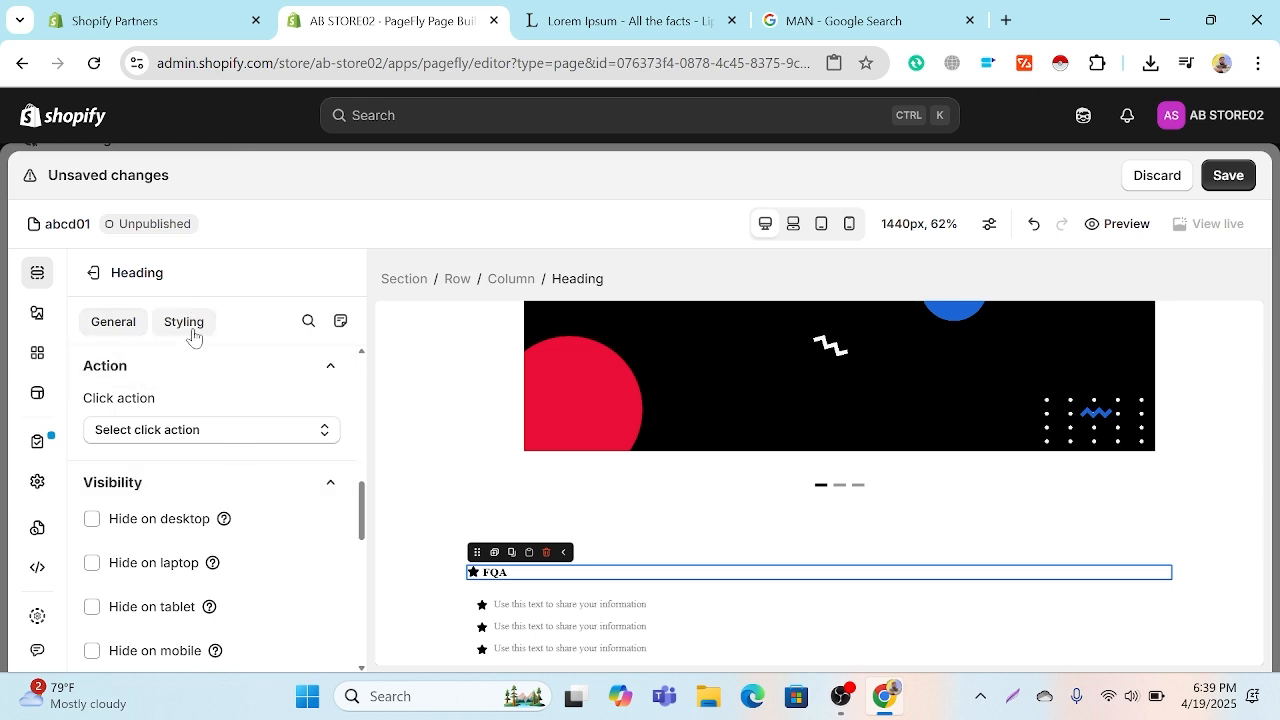
{"action": "scroll", "coordinate": [207, 400], "scroll_direction": "up", "scroll_amount": 3}
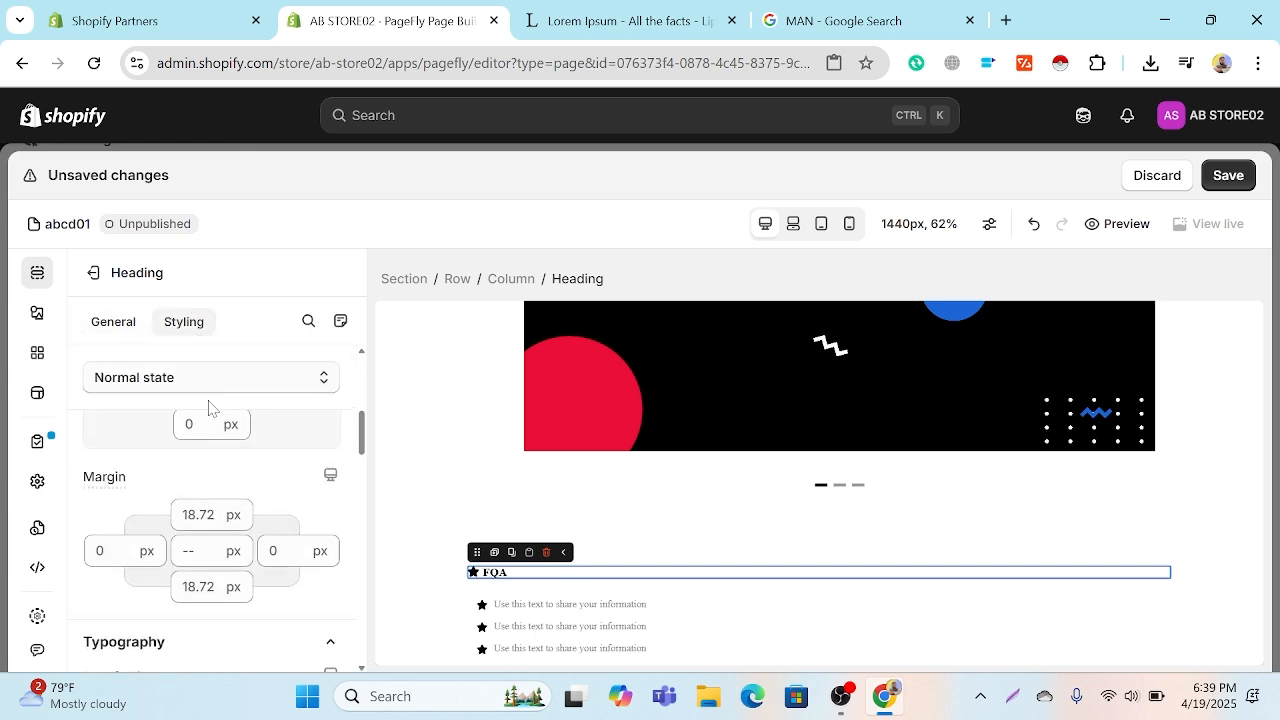
{"action": "left_click", "coordinate": [209, 405]}
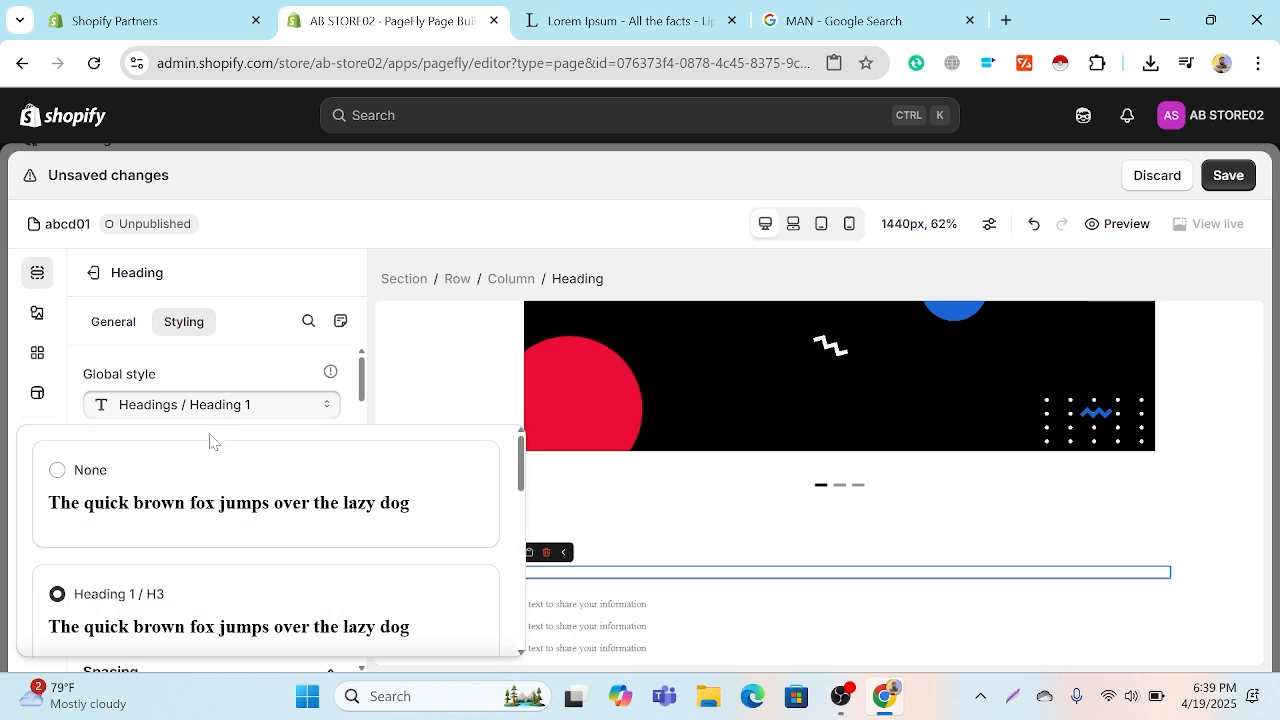
{"action": "scroll", "coordinate": [201, 485], "scroll_direction": "down", "scroll_amount": 1}
{"action": "left_click", "coordinate": [255, 358]}
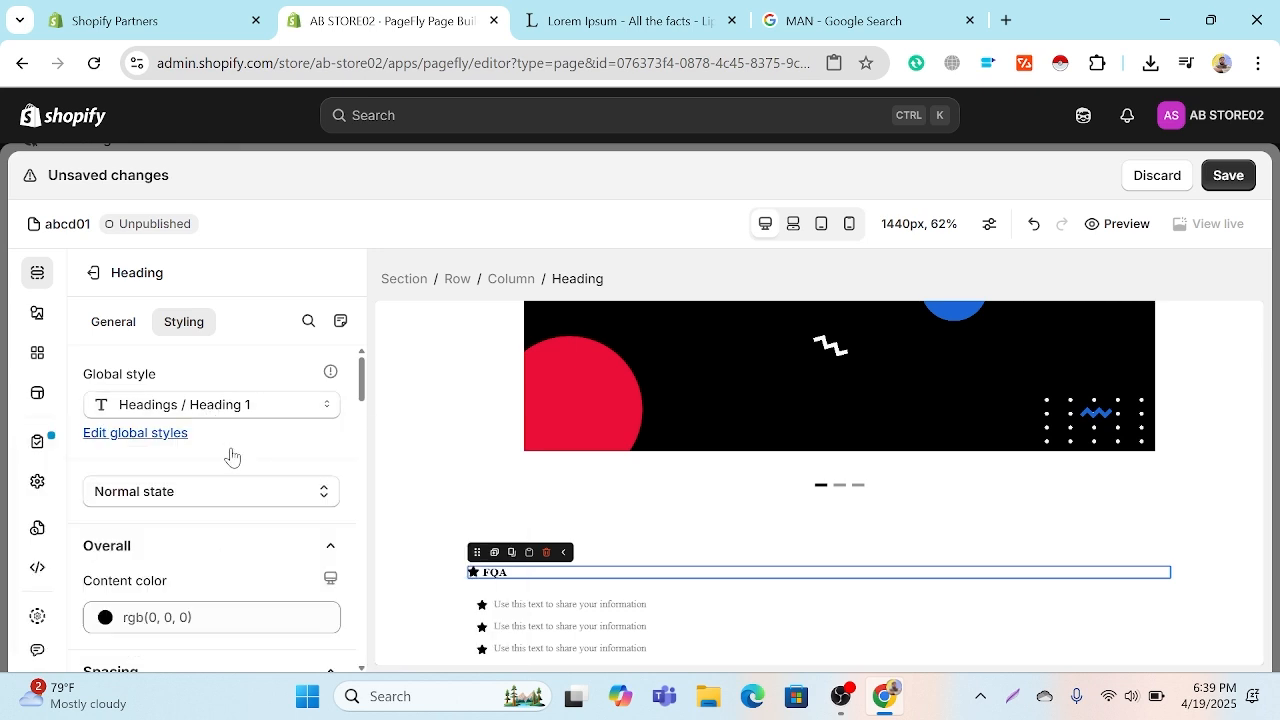
{"action": "left_click", "coordinate": [211, 491]}
{"action": "left_click", "coordinate": [170, 433]}
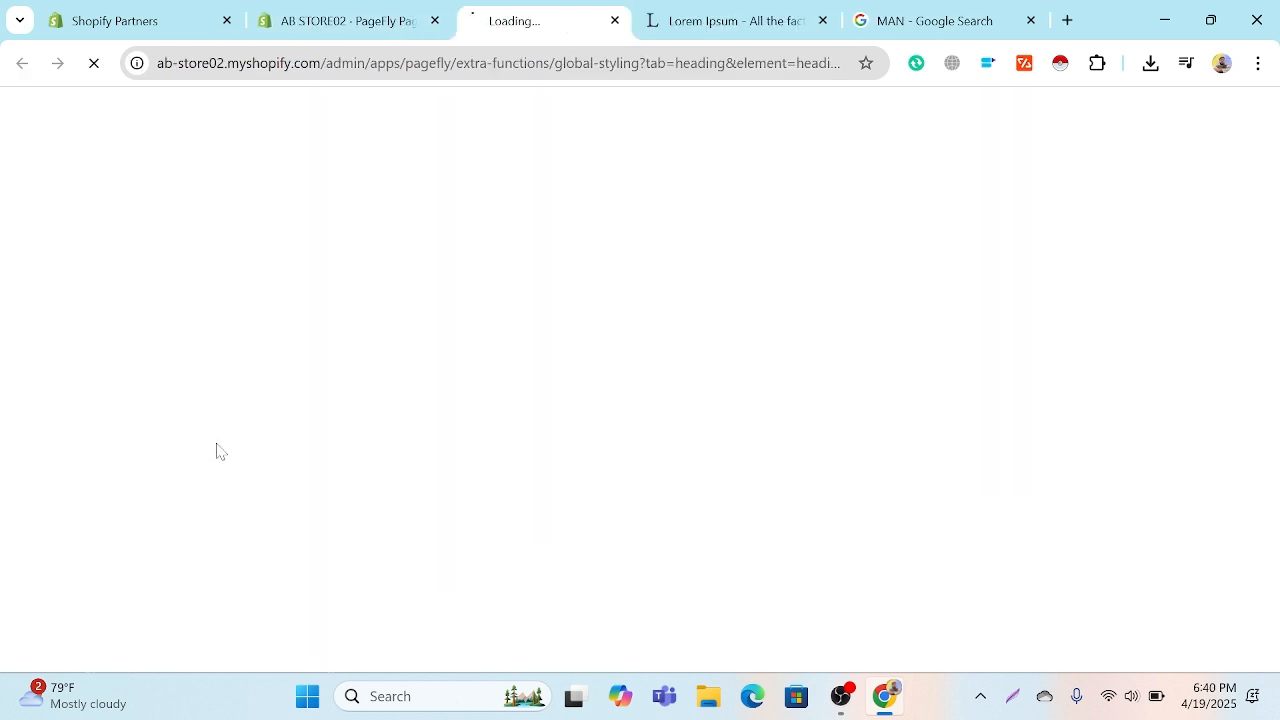
{"action": "left_click", "coordinate": [298, 14]}
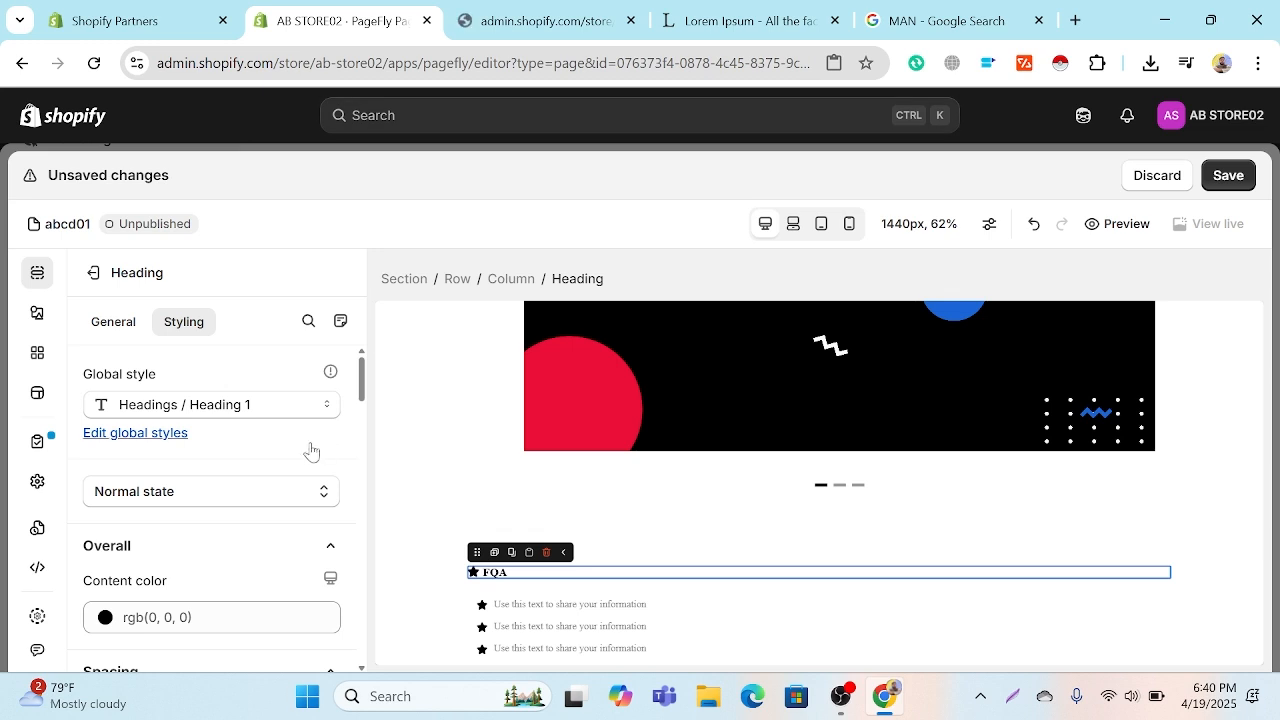
{"action": "scroll", "coordinate": [309, 449], "scroll_direction": "down", "scroll_amount": 1}
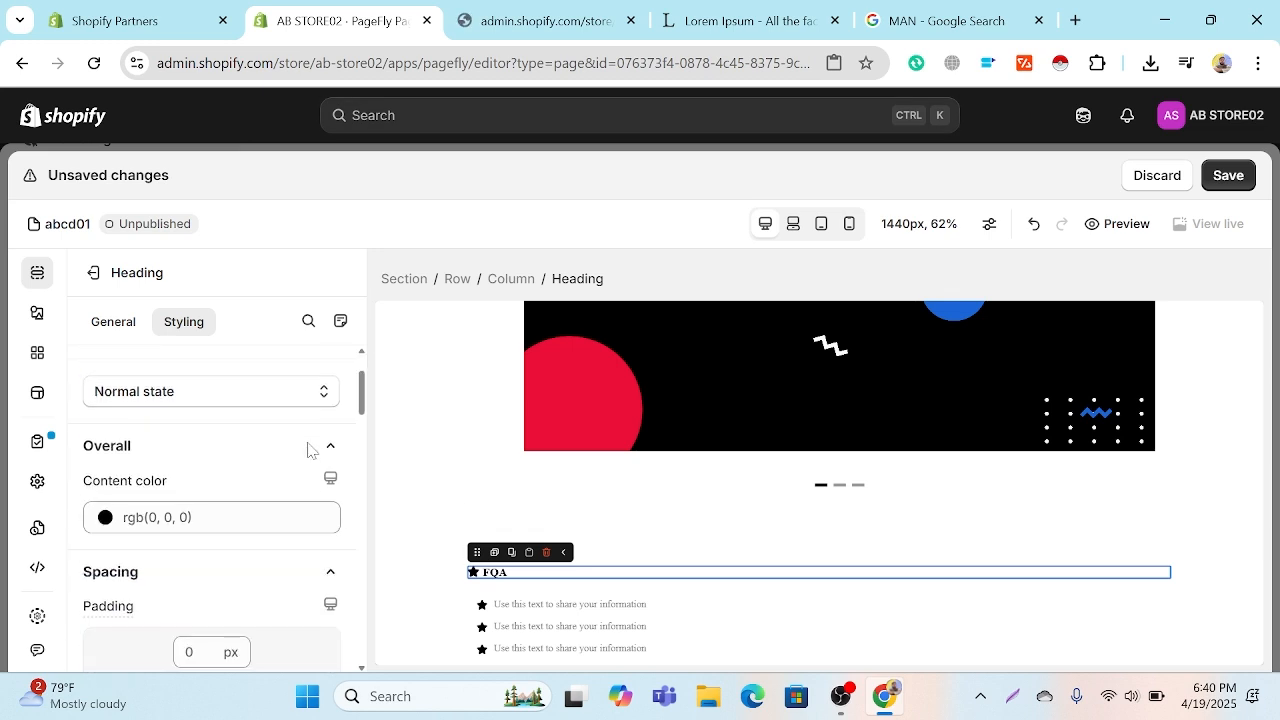
Step: Set the FQA heading's content color to red, rgb(252, 14, 14)
{"action": "left_click", "coordinate": [122, 517]}
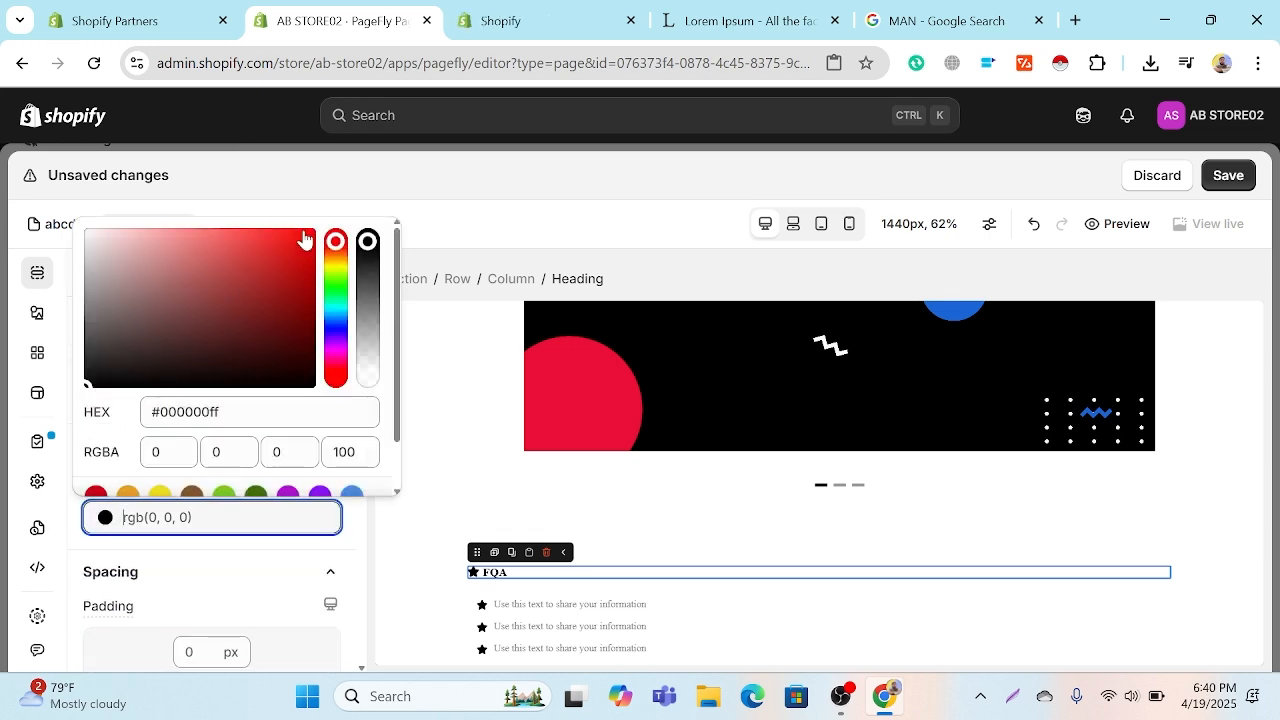
{"action": "left_click", "coordinate": [303, 233]}
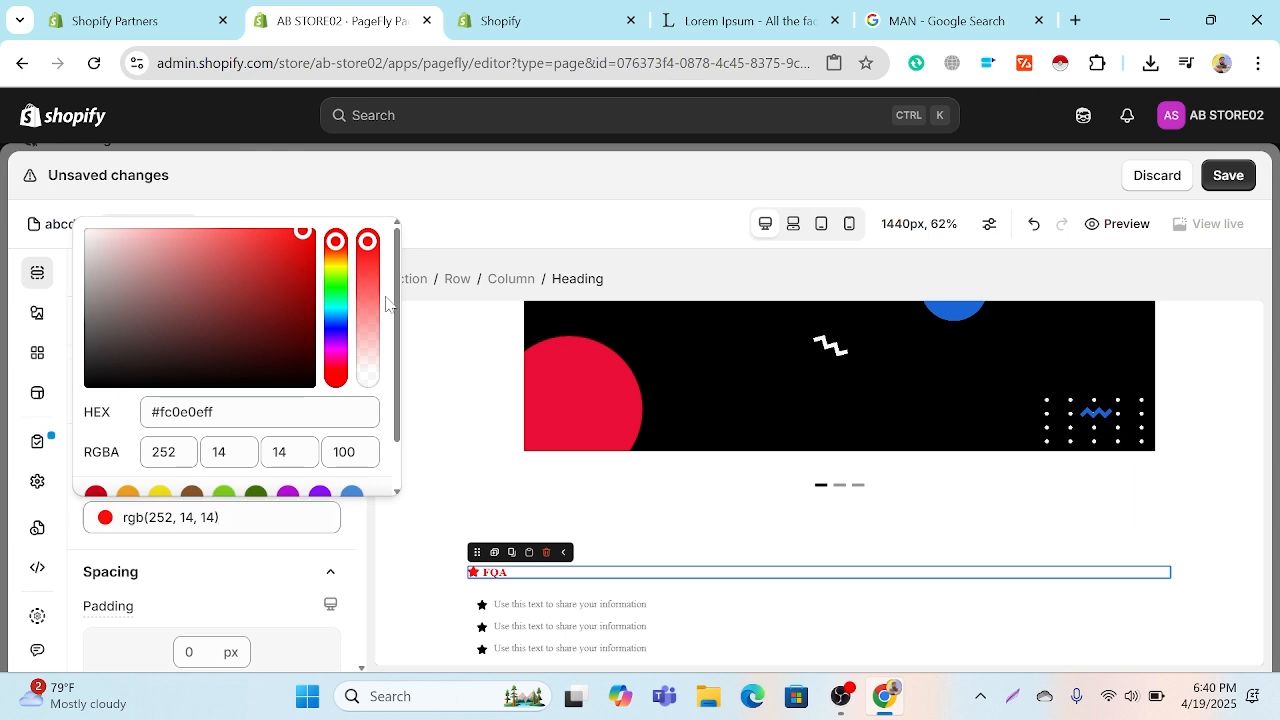
{"action": "left_click", "coordinate": [351, 530]}
Step: Set the FQA heading's font size to 65 px and center its text
{"action": "scroll", "coordinate": [308, 547], "scroll_direction": "down", "scroll_amount": 5}
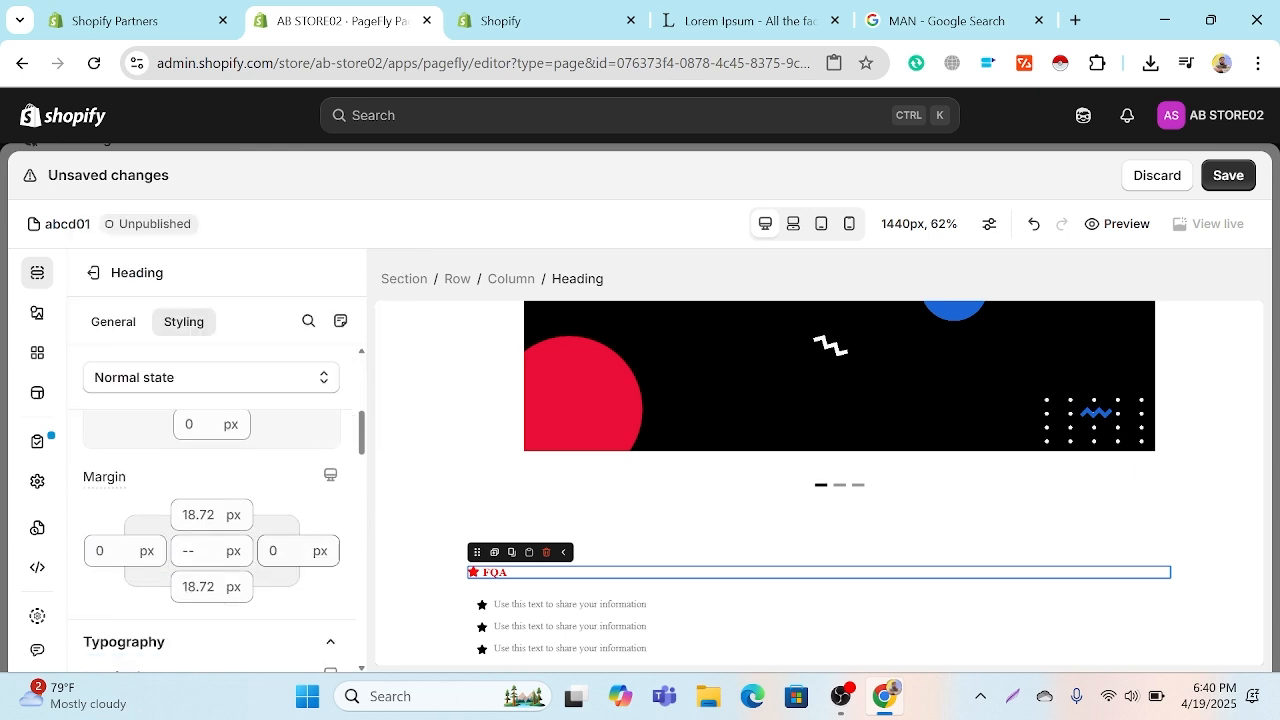
{"action": "scroll", "coordinate": [305, 547], "scroll_direction": "down", "scroll_amount": 1}
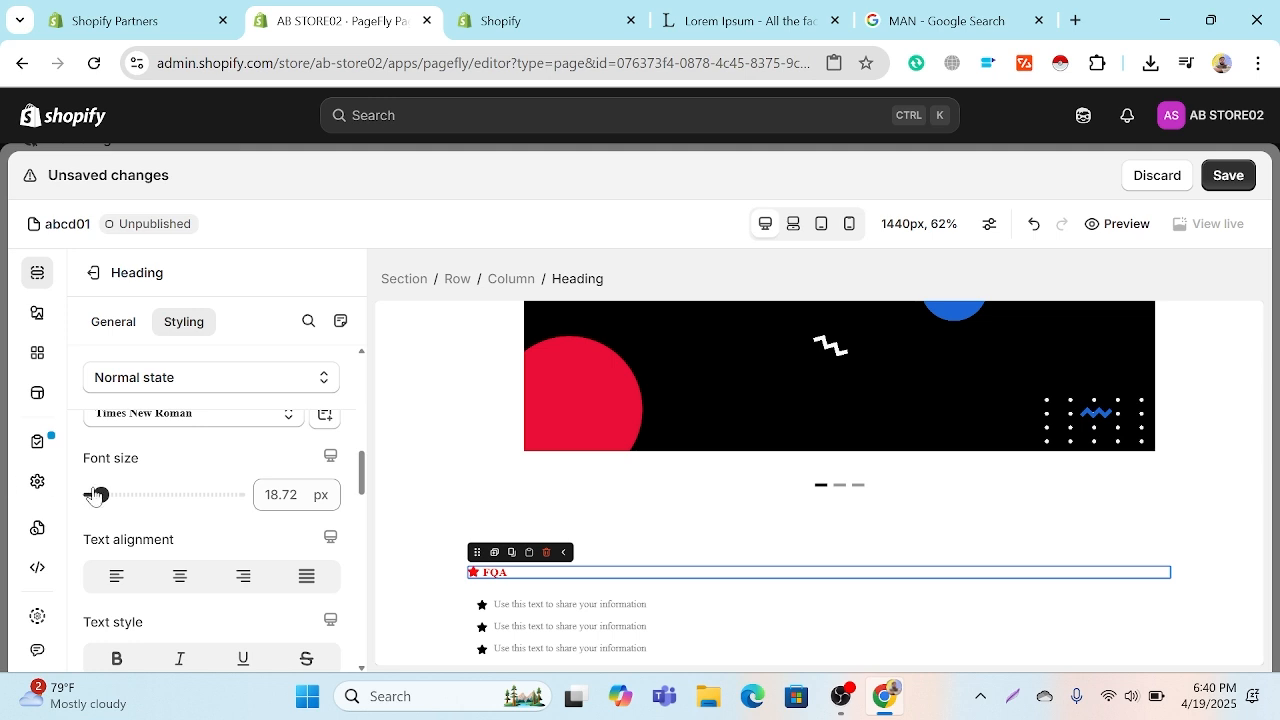
{"action": "left_click_drag", "start_coordinate": [97, 490], "coordinate": [145, 493]}
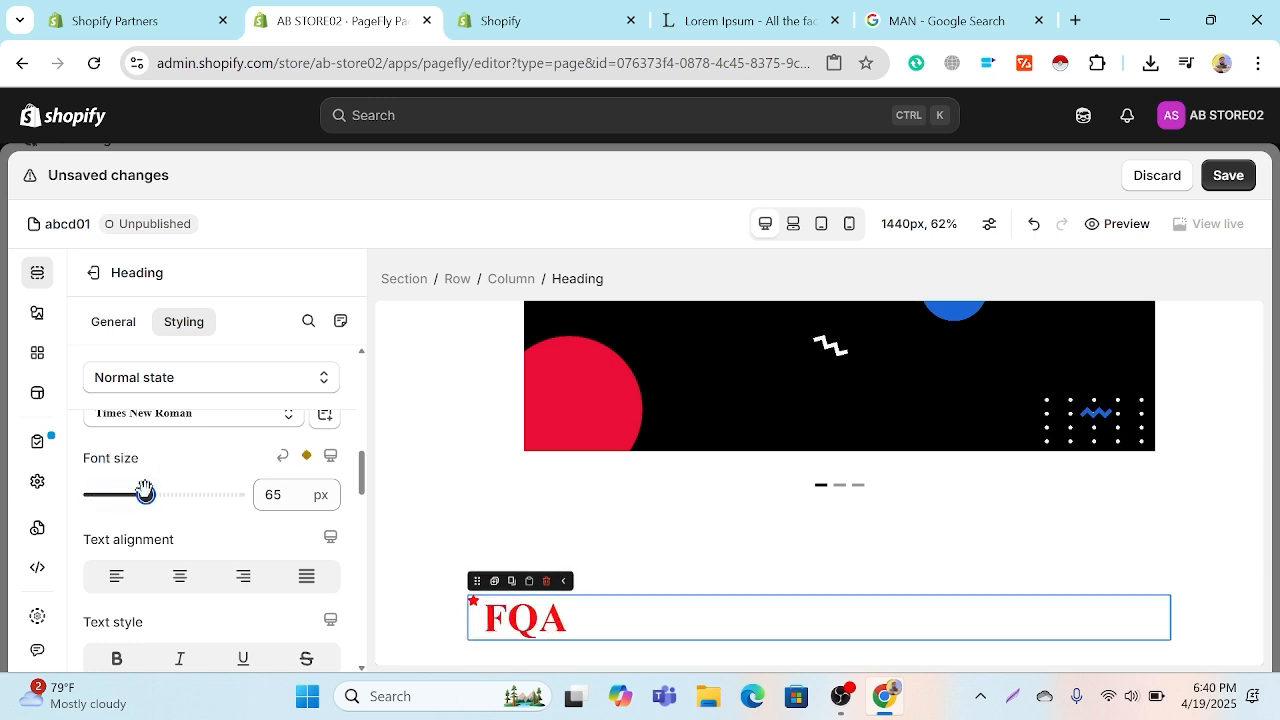
{"action": "left_click", "coordinate": [180, 576]}
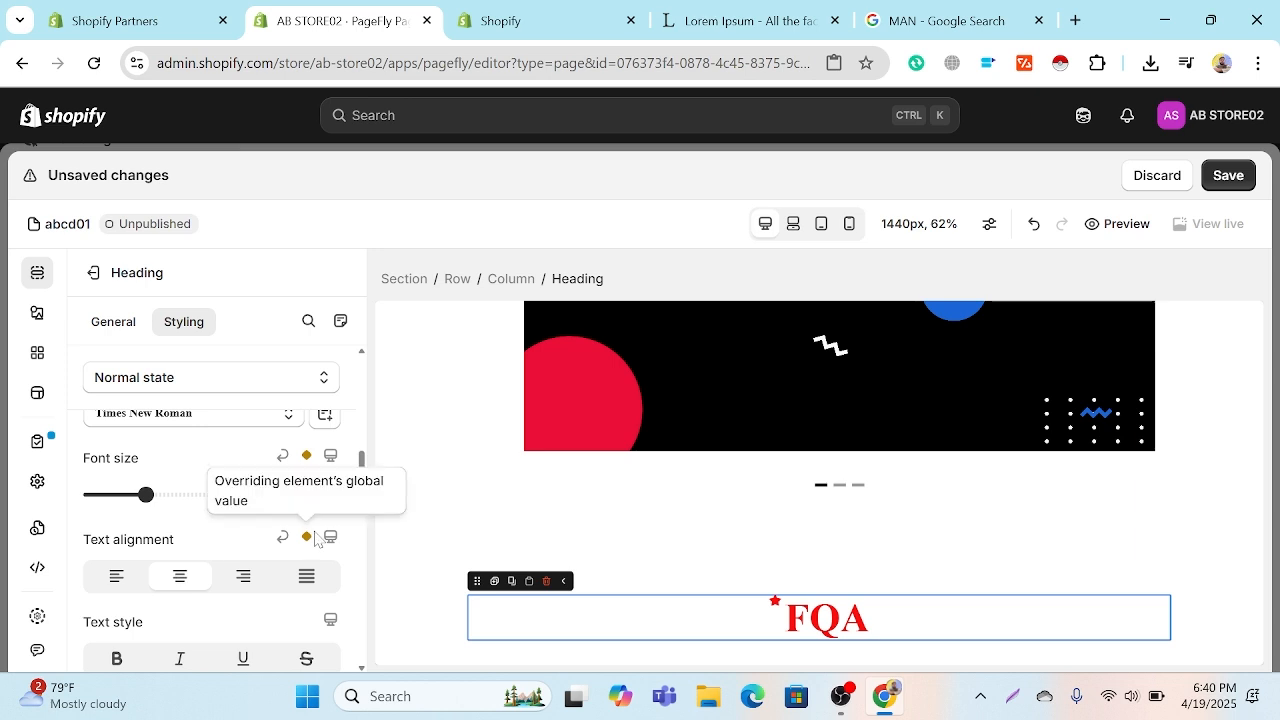
{"action": "scroll", "coordinate": [1058, 616], "scroll_direction": "down", "scroll_amount": 3}
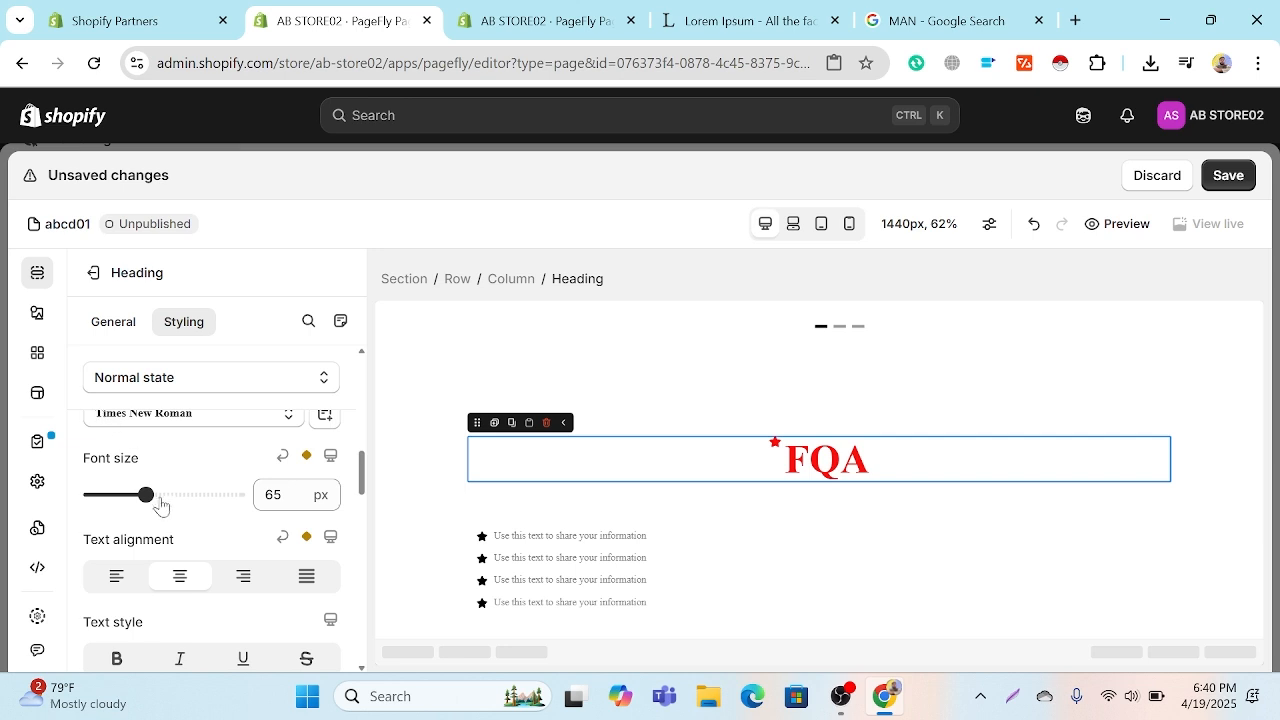
{"action": "scroll", "coordinate": [206, 551], "scroll_direction": "down", "scroll_amount": 5}
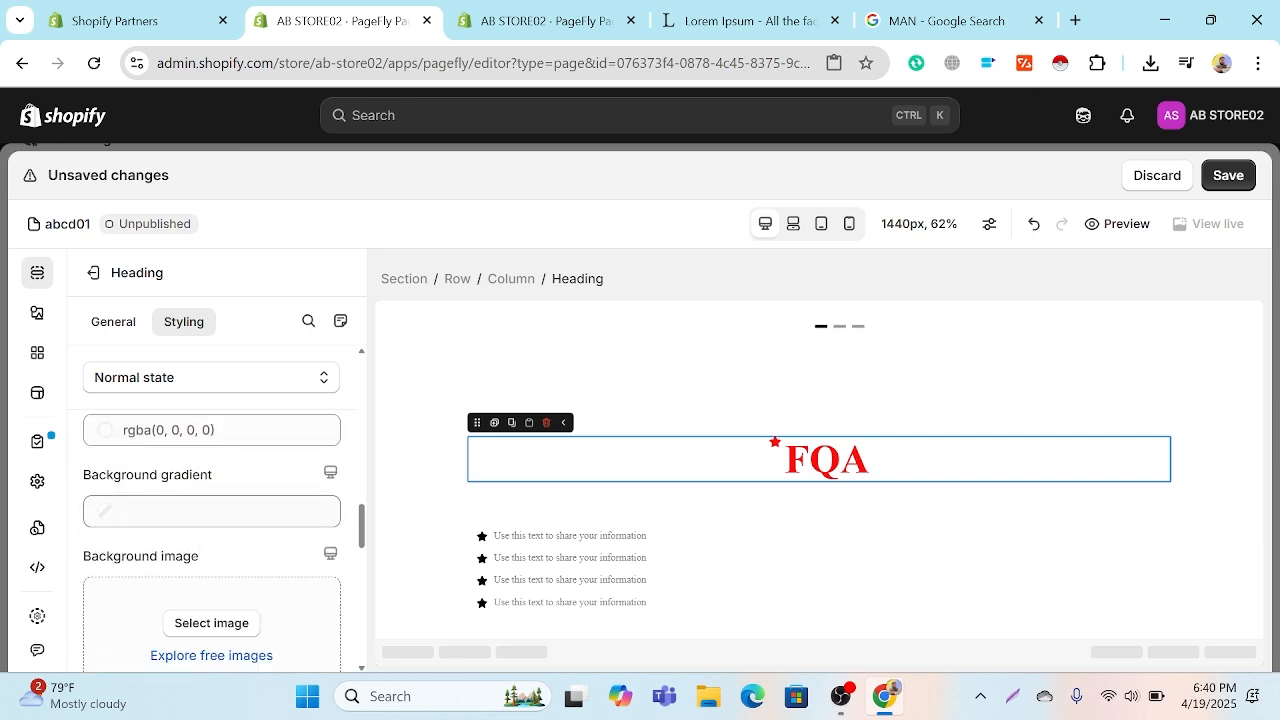
{"action": "scroll", "coordinate": [214, 520], "scroll_direction": "down", "scroll_amount": 2}
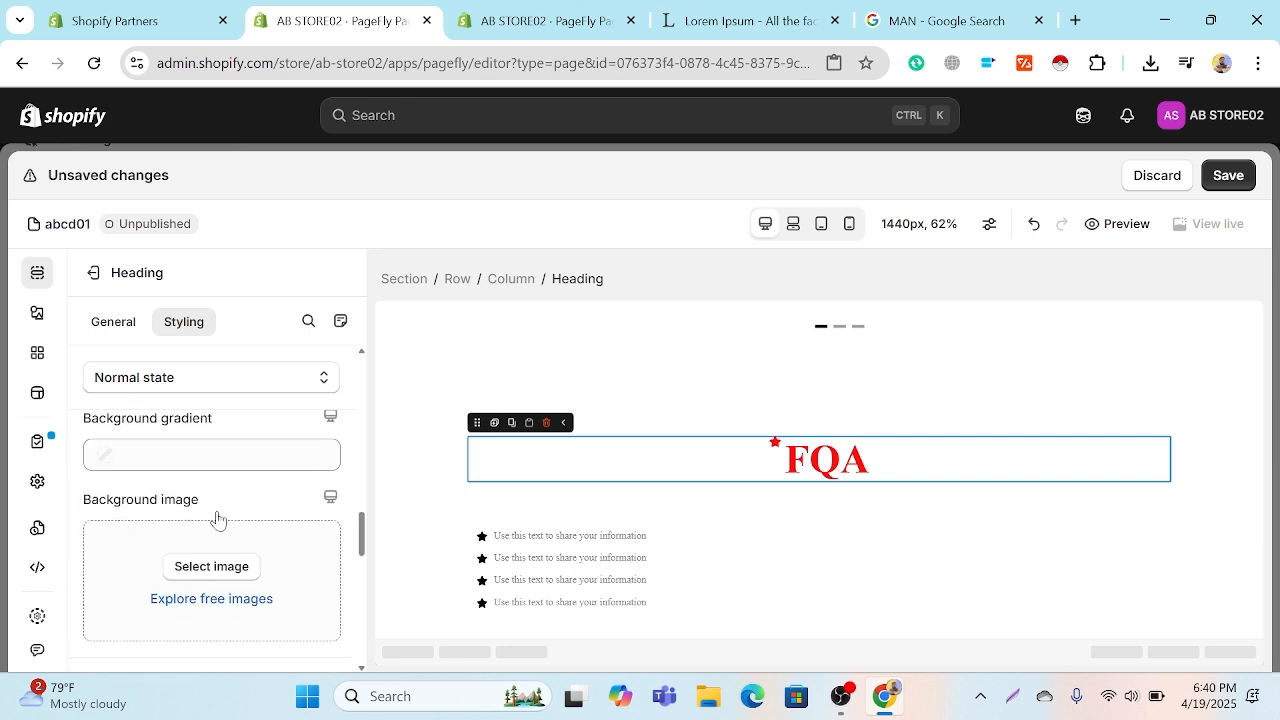
Step: Examine the star list's items and the first item's general and styling settings, including its global style choices
{"action": "left_click", "coordinate": [668, 546]}
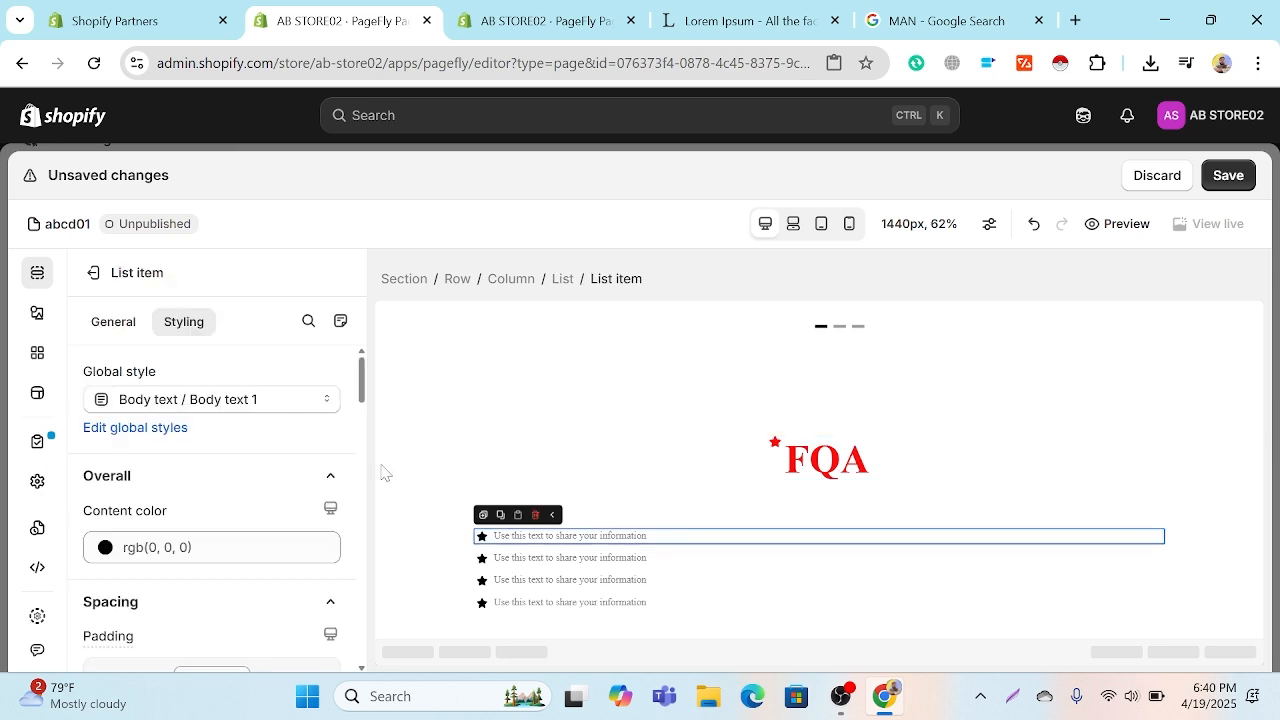
{"action": "left_click", "coordinate": [240, 400]}
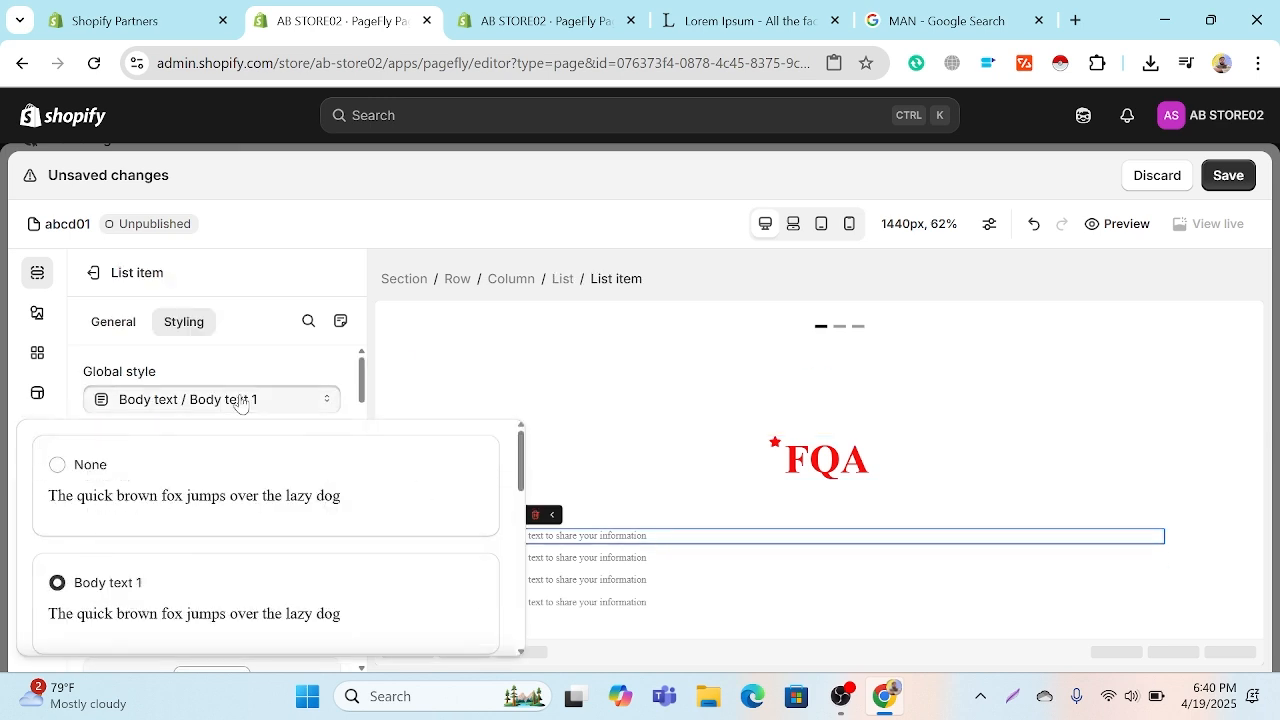
{"action": "left_click", "coordinate": [238, 399]}
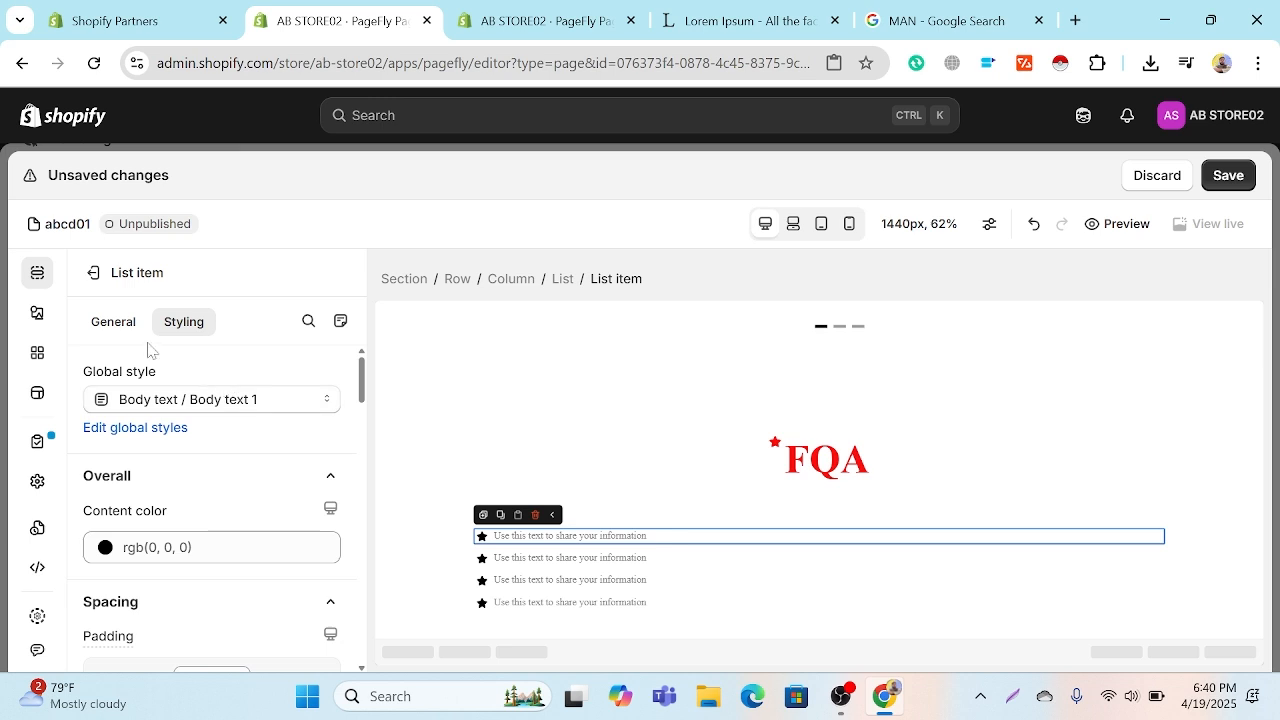
{"action": "left_click", "coordinate": [472, 582]}
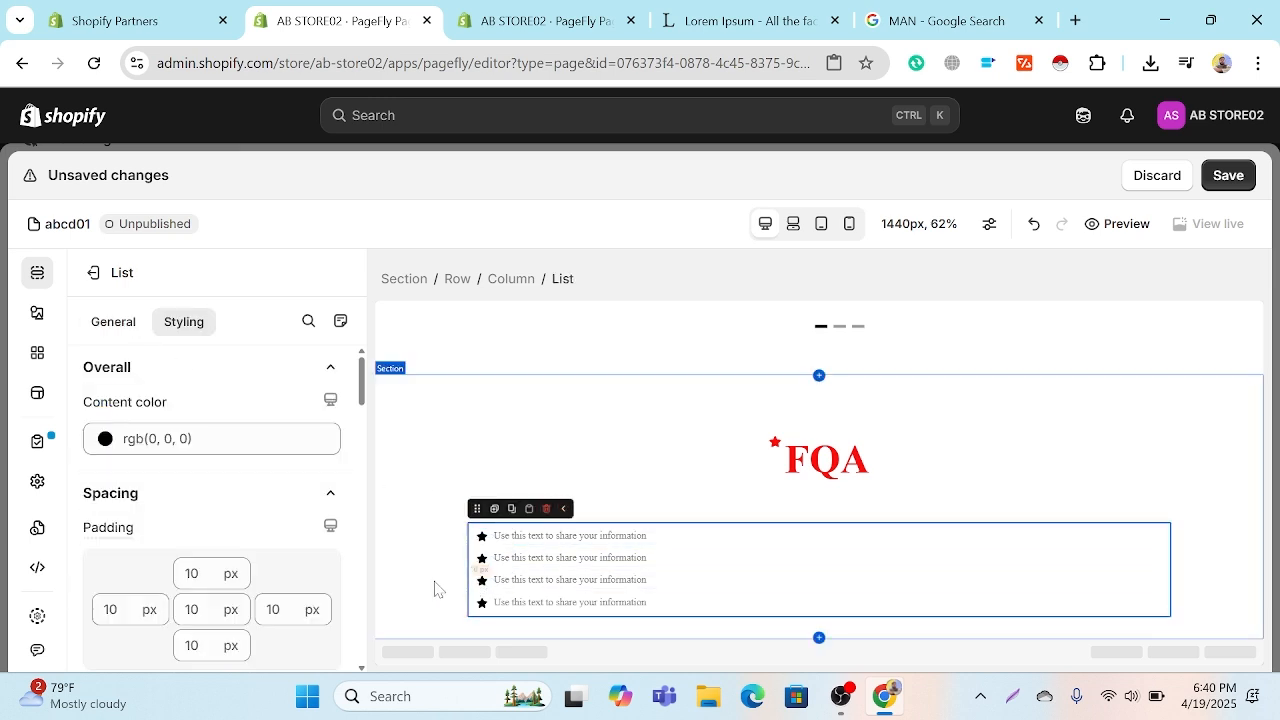
{"action": "left_click", "coordinate": [123, 330]}
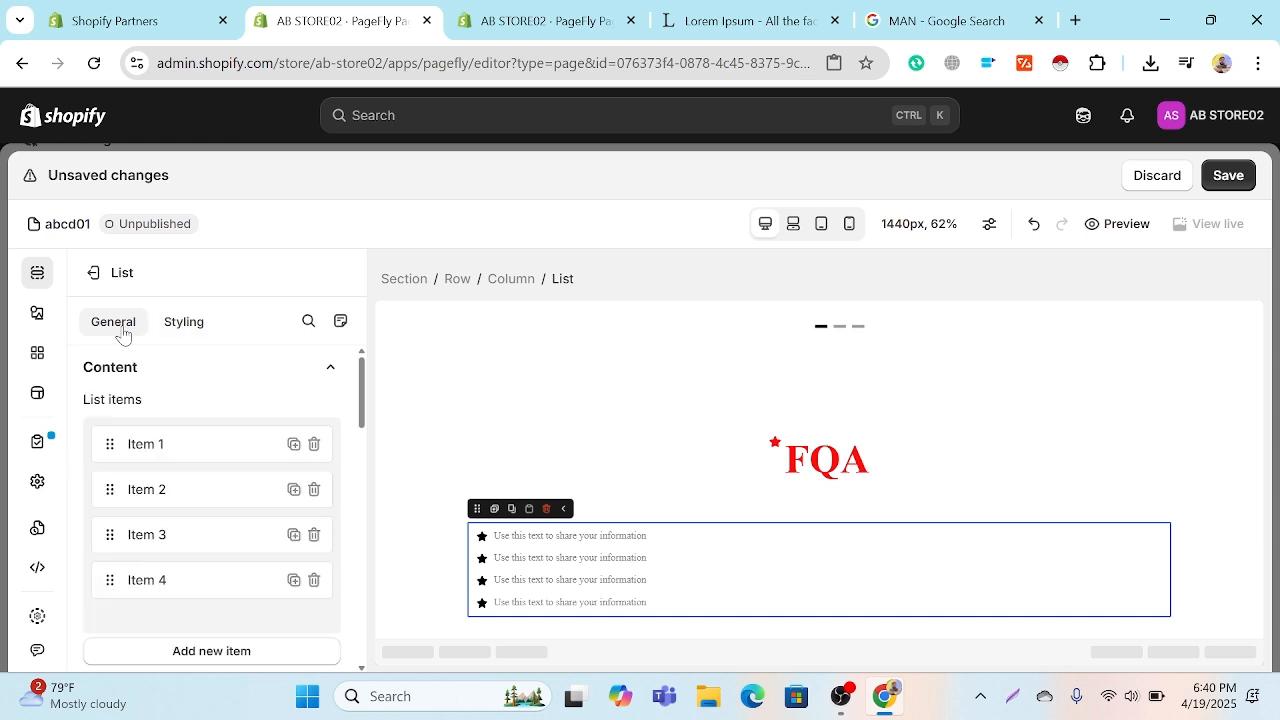
{"action": "left_click", "coordinate": [187, 451]}
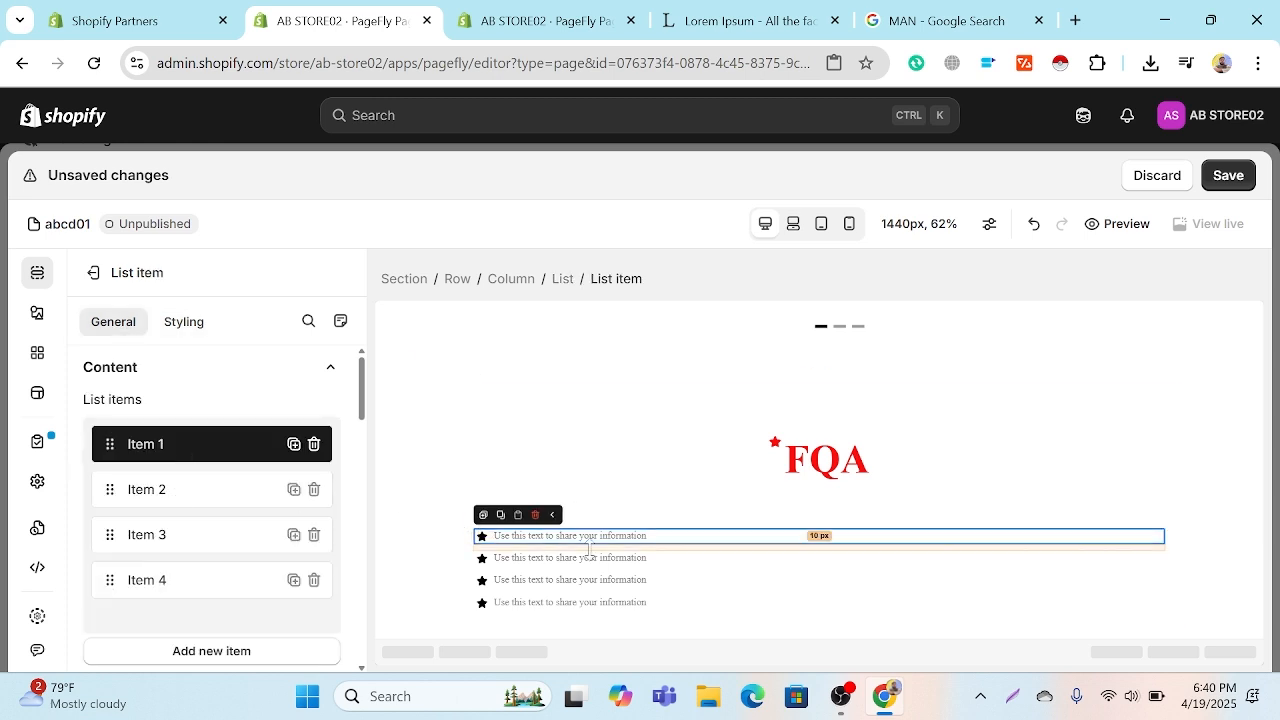
{"action": "left_click", "coordinate": [680, 540]}
{"action": "left_click", "coordinate": [671, 540]}
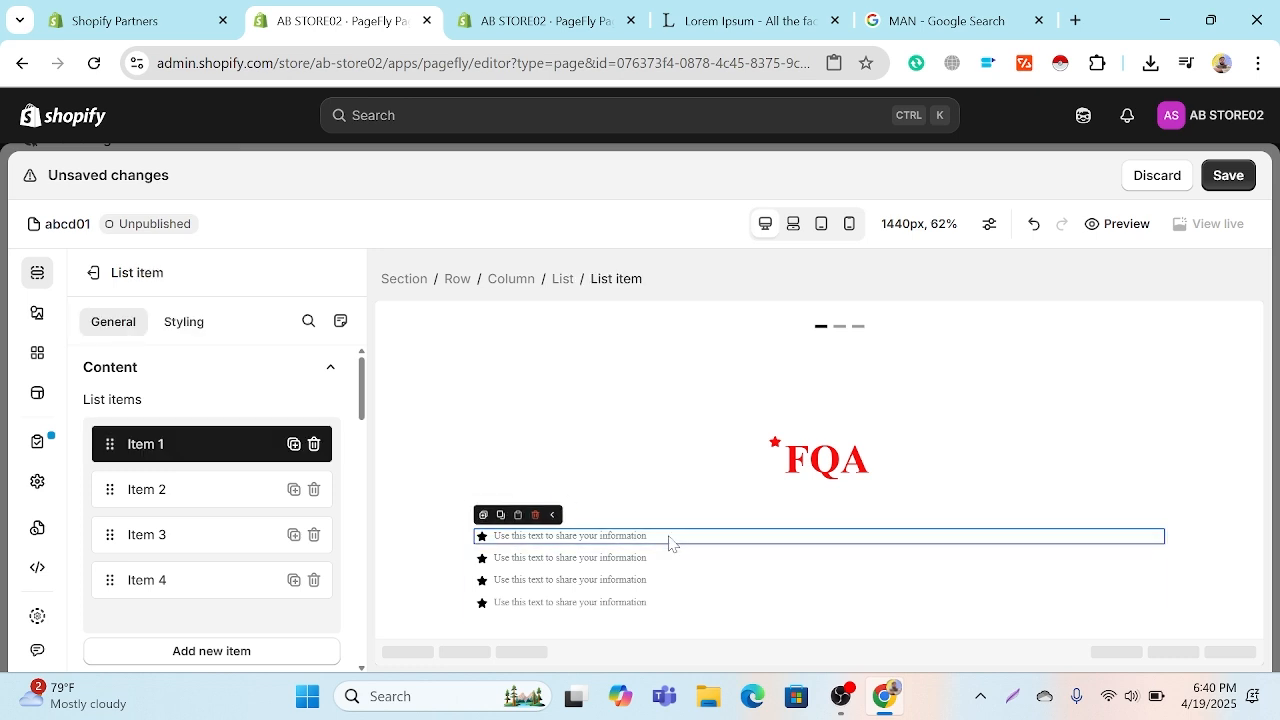
{"action": "scroll", "coordinate": [263, 484], "scroll_direction": "down", "scroll_amount": 2}
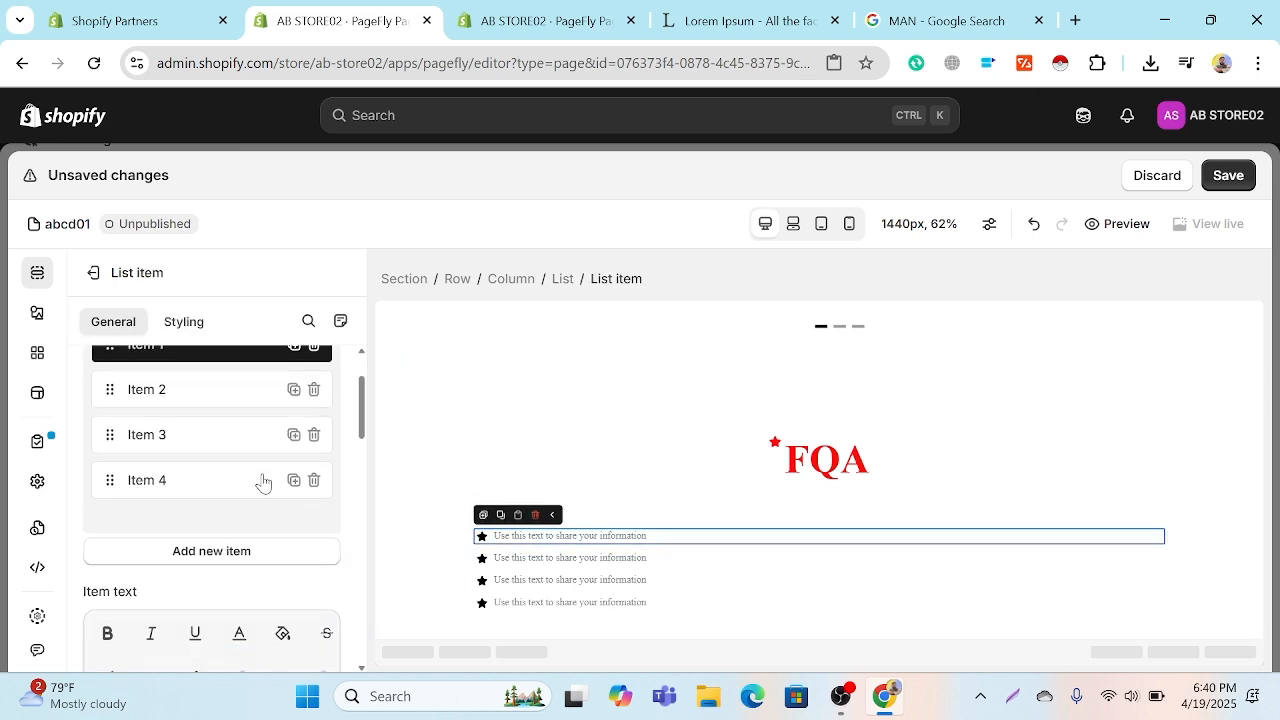
{"action": "scroll", "coordinate": [263, 484], "scroll_direction": "down", "scroll_amount": 2}
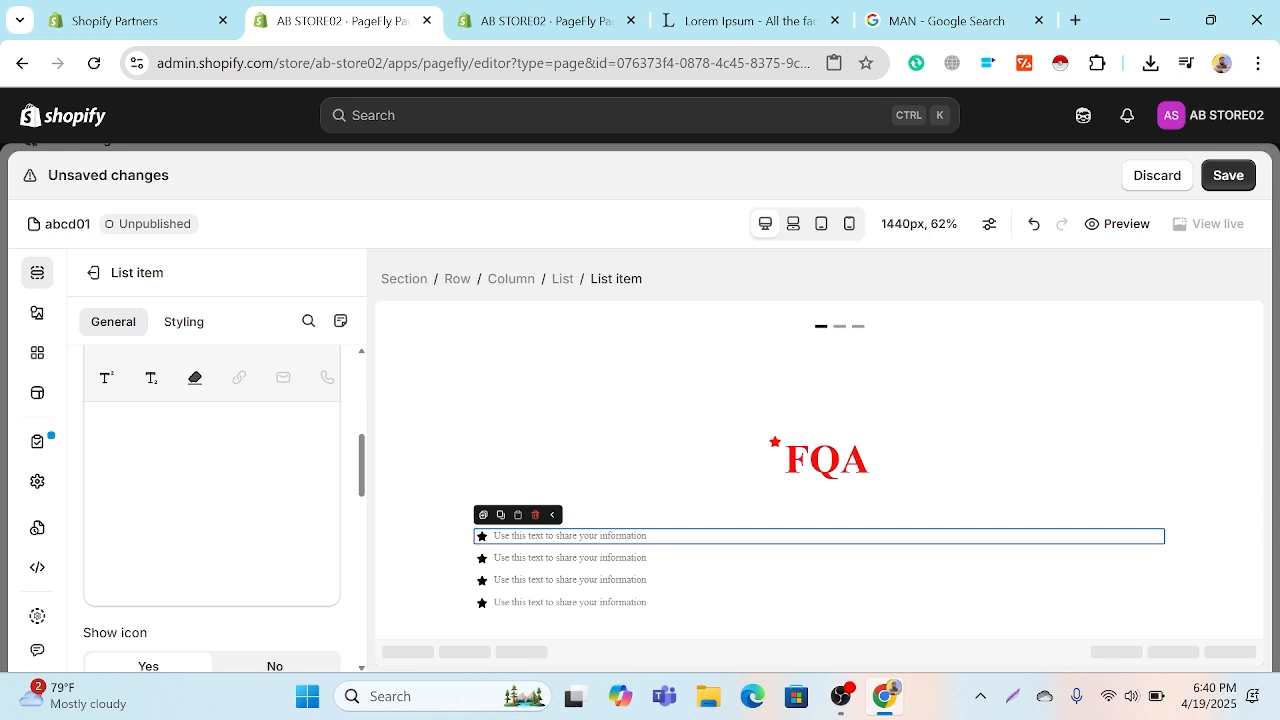
{"action": "scroll", "coordinate": [277, 454], "scroll_direction": "up", "scroll_amount": 5}
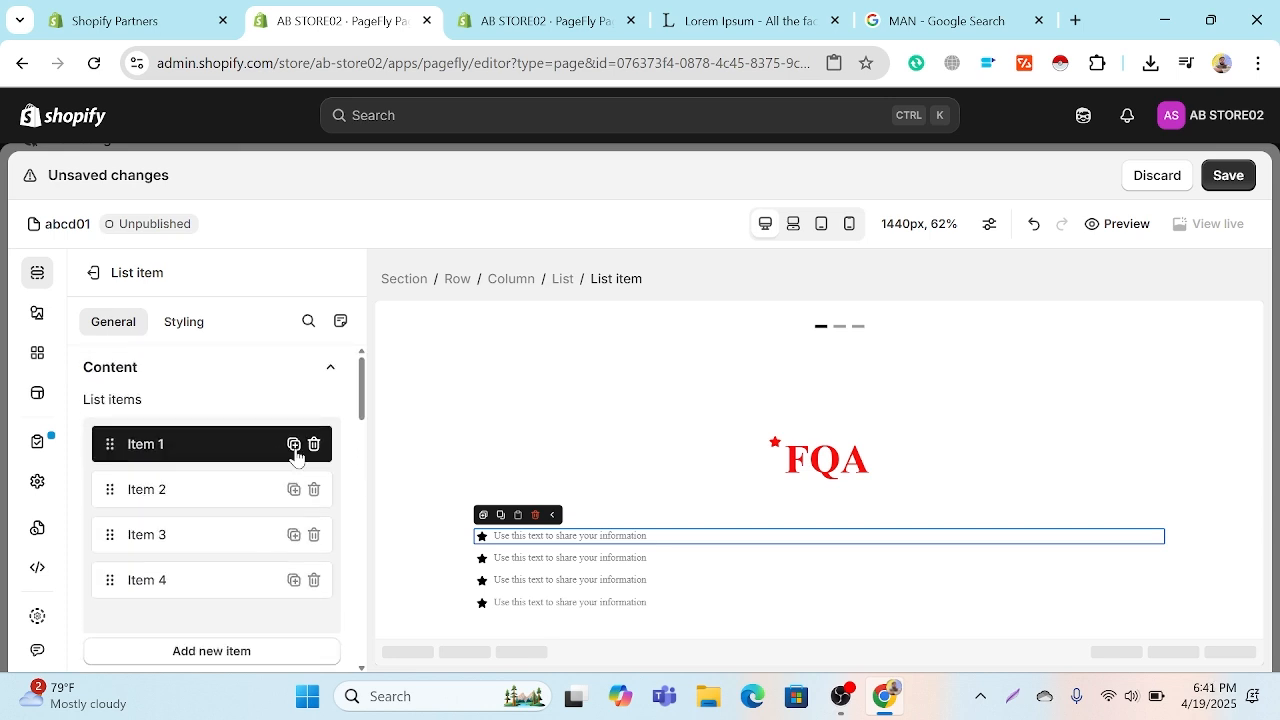
{"action": "left_click", "coordinate": [185, 323]}
{"action": "left_click", "coordinate": [113, 321]}
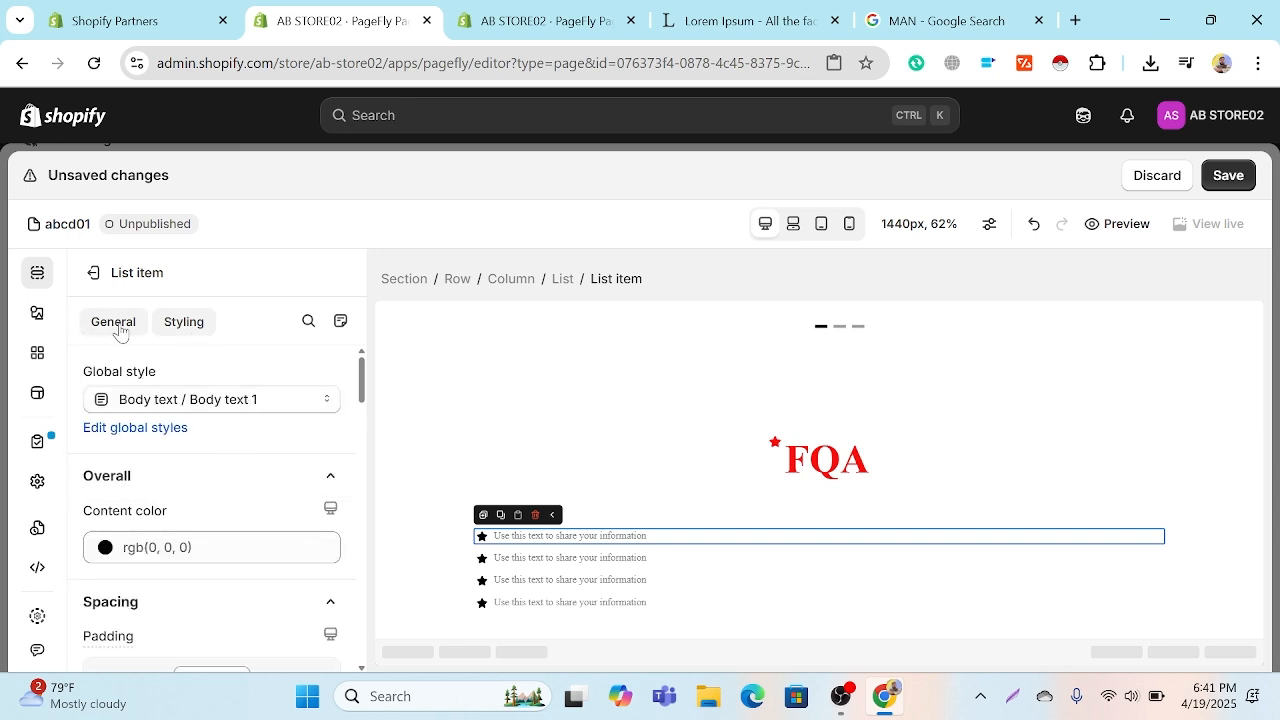
Step: Copy the title "What is Lorem Ipsum?" from the lipsum.com page and paste it as the first list item's text
{"action": "scroll", "coordinate": [174, 477], "scroll_direction": "down", "scroll_amount": 1}
{"action": "scroll", "coordinate": [174, 477], "scroll_direction": "down", "scroll_amount": 2}
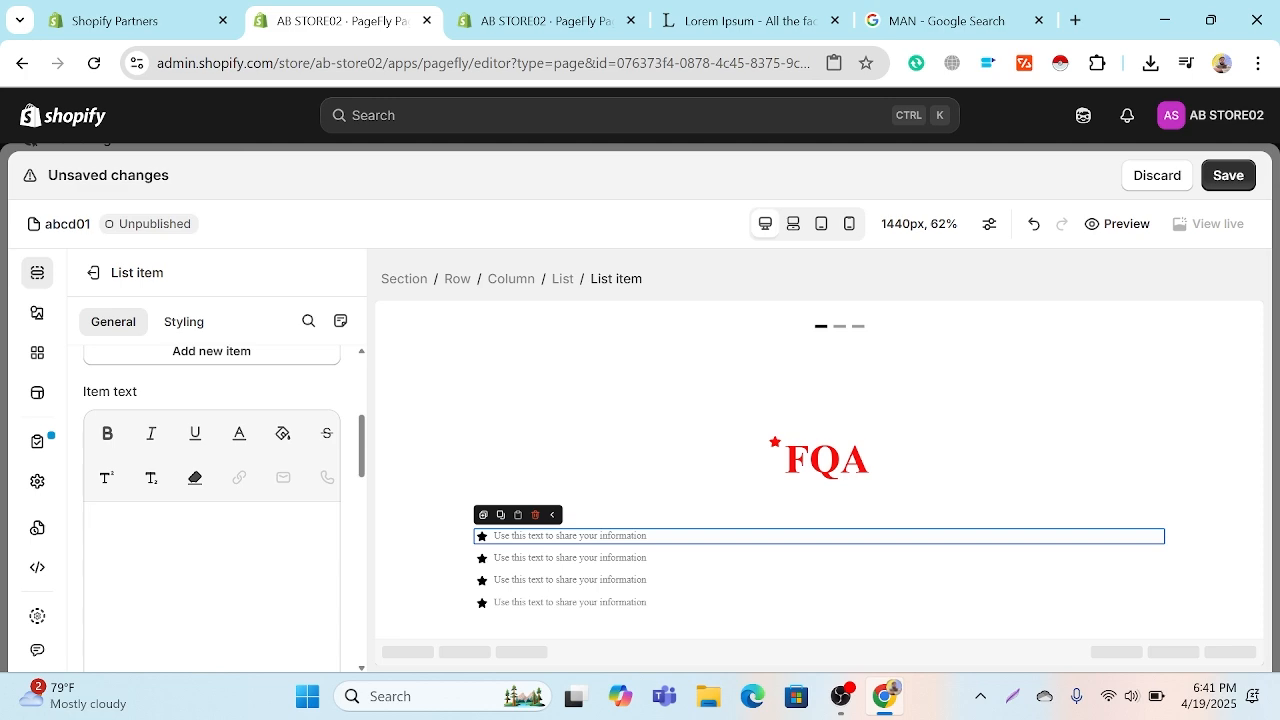
{"action": "left_click", "coordinate": [750, 20]}
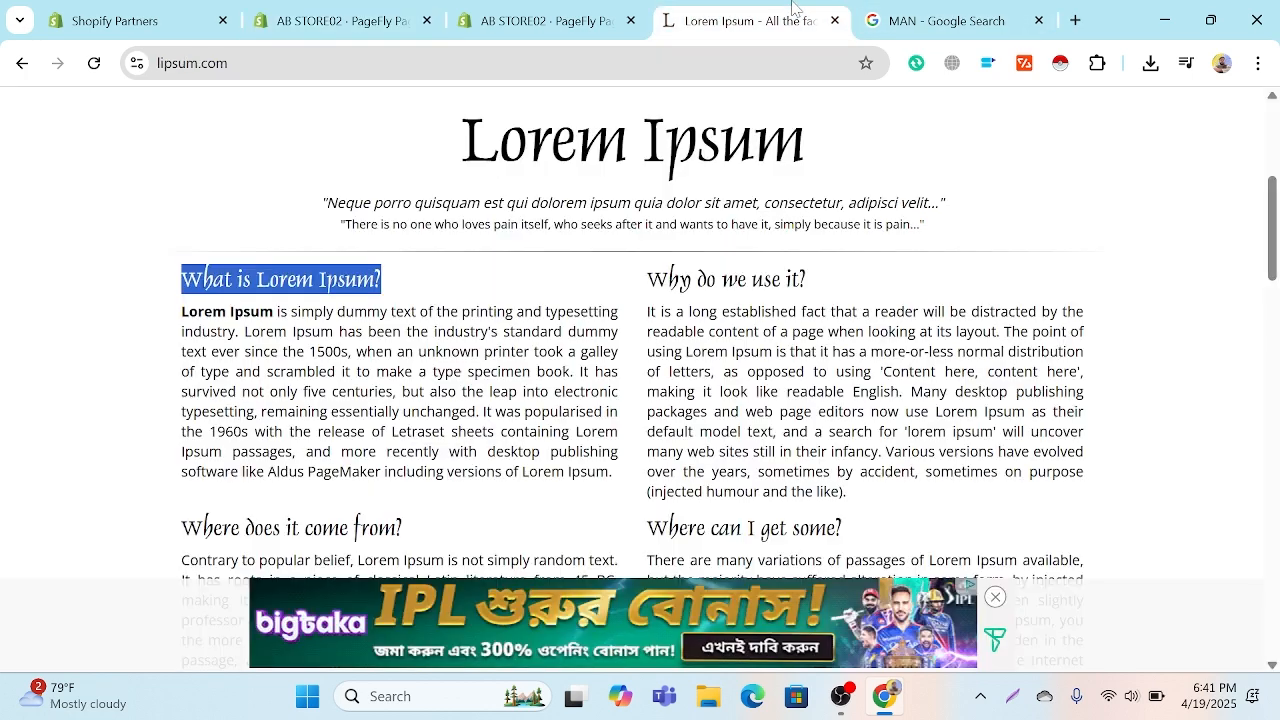
{"action": "right_click", "coordinate": [365, 280]}
{"action": "left_click", "coordinate": [440, 300]}
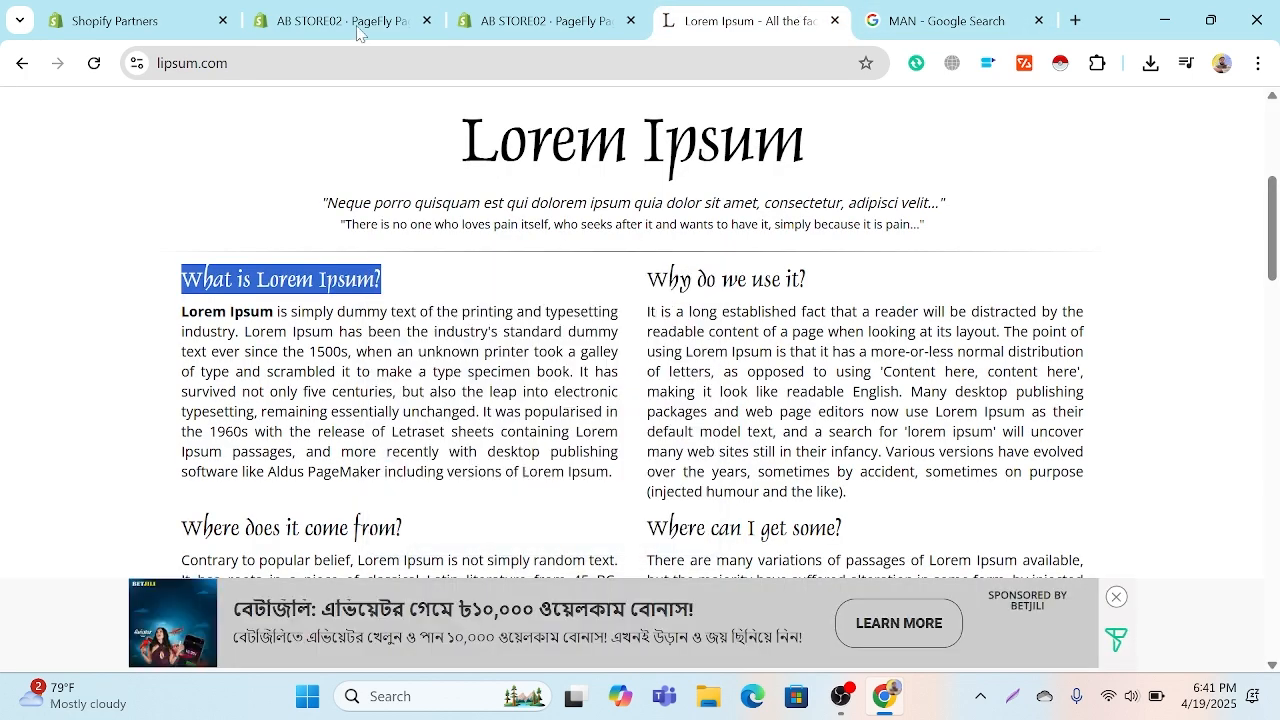
{"action": "left_click", "coordinate": [485, 25]}
{"action": "left_click", "coordinate": [338, 20]}
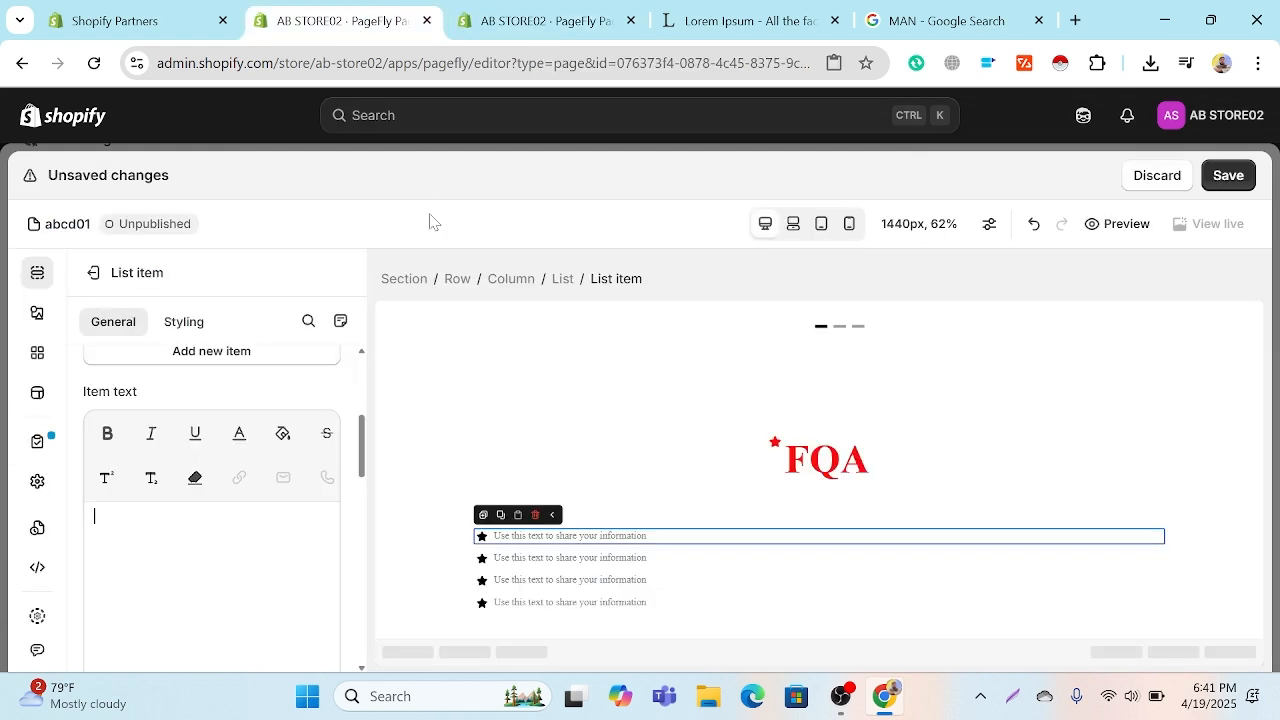
{"action": "key", "text": "ctrl+v"}
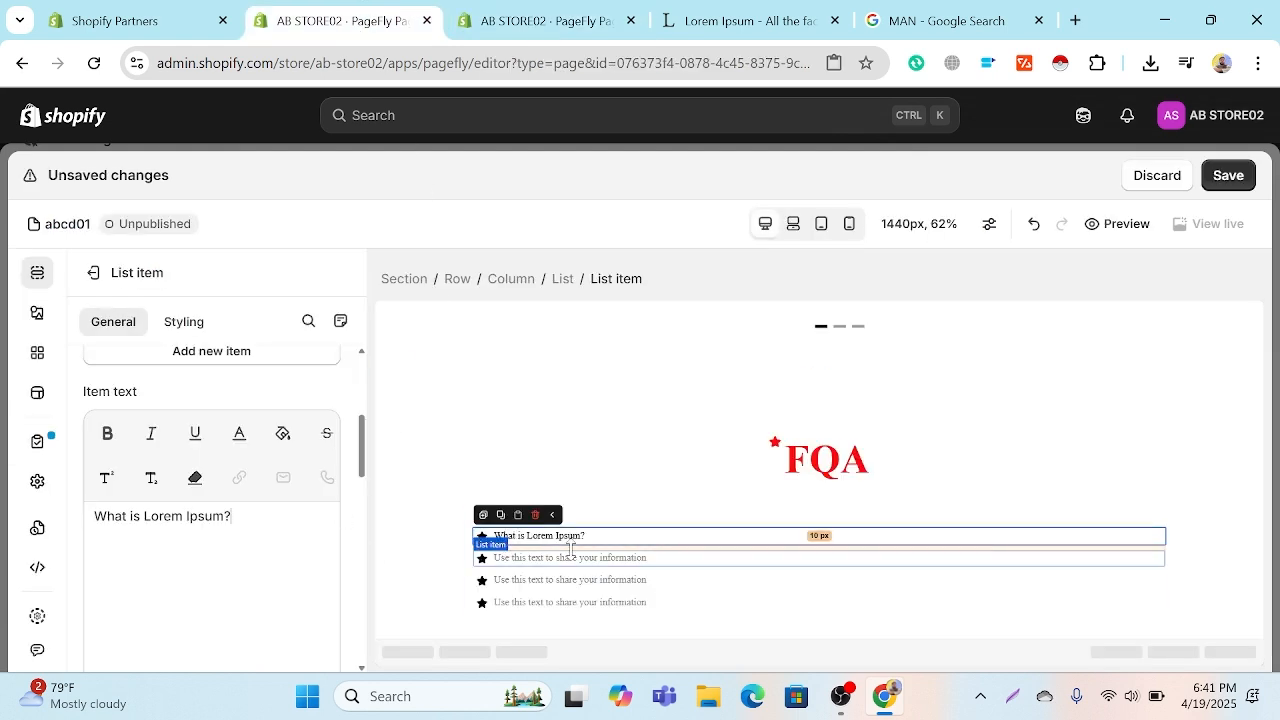
Step: Examine the first list item's remaining general settings: icon display, click action, visibility, HTML attributes and animation
{"action": "scroll", "coordinate": [230, 530], "scroll_direction": "down", "scroll_amount": 1}
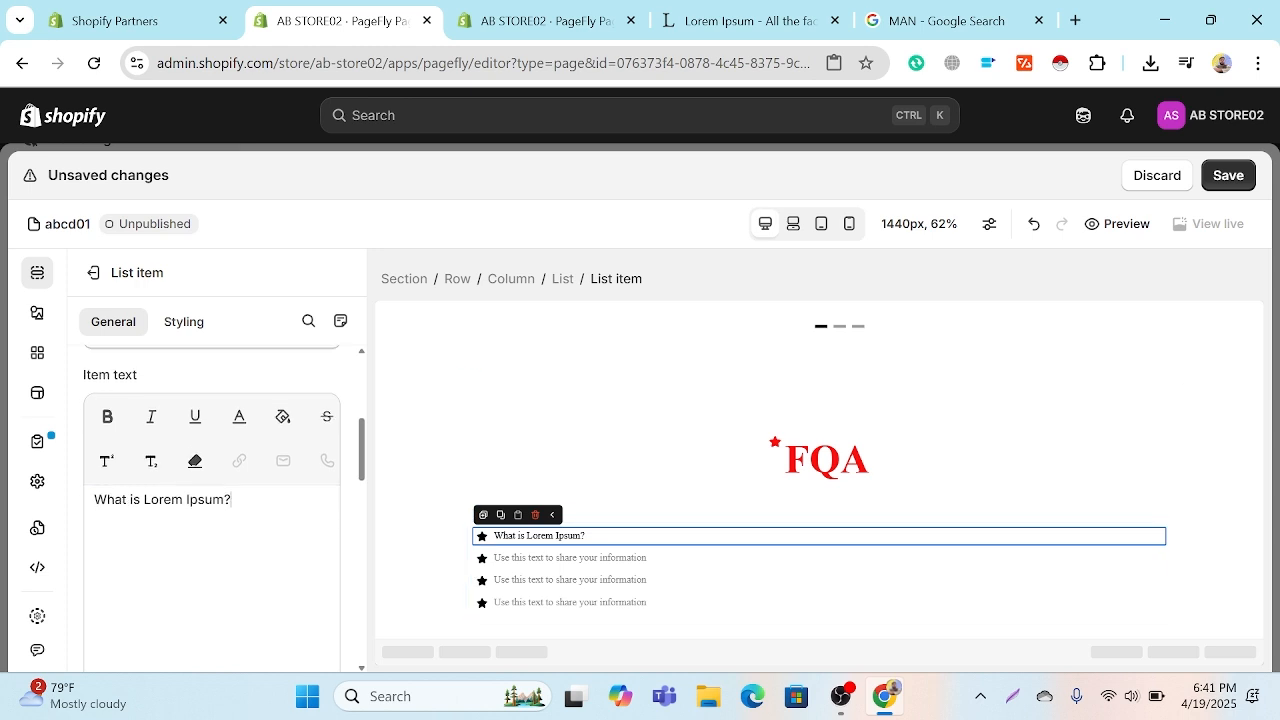
{"action": "scroll", "coordinate": [168, 542], "scroll_direction": "down", "scroll_amount": 3}
{"action": "scroll", "coordinate": [186, 512], "scroll_direction": "down", "scroll_amount": 2}
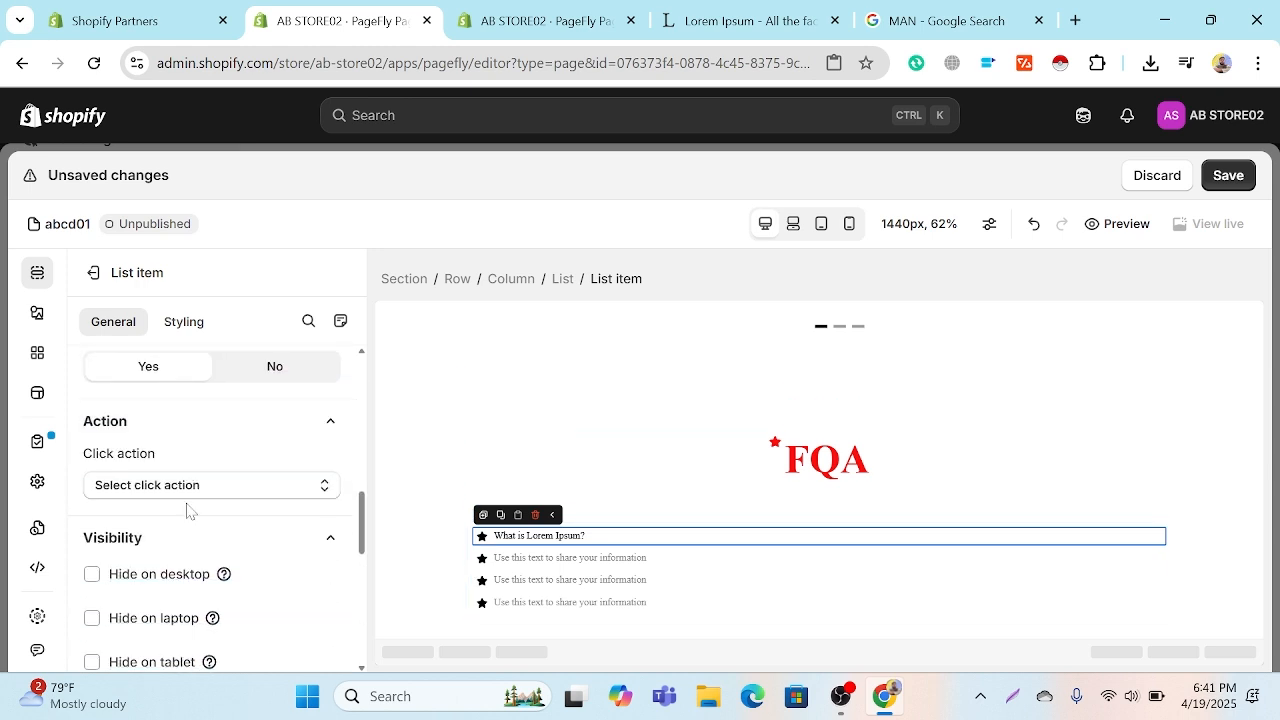
{"action": "scroll", "coordinate": [195, 508], "scroll_direction": "down", "scroll_amount": 4}
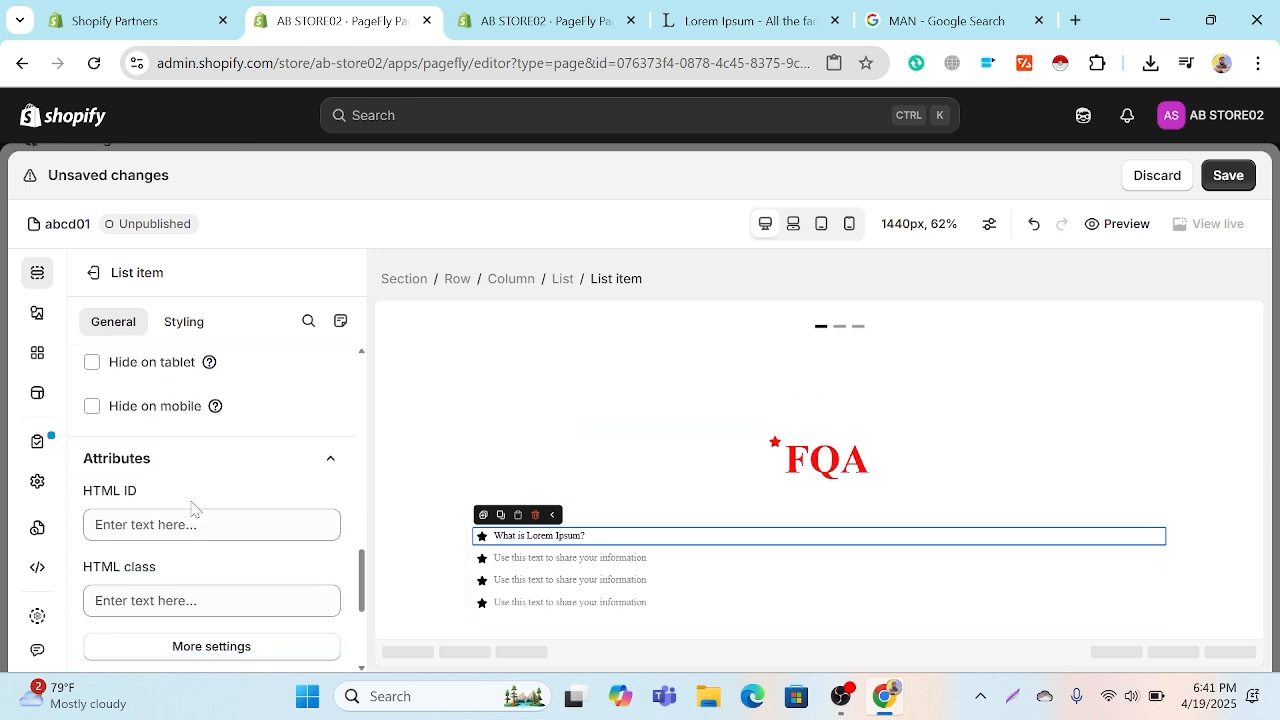
{"action": "scroll", "coordinate": [191, 506], "scroll_direction": "down", "scroll_amount": 3}
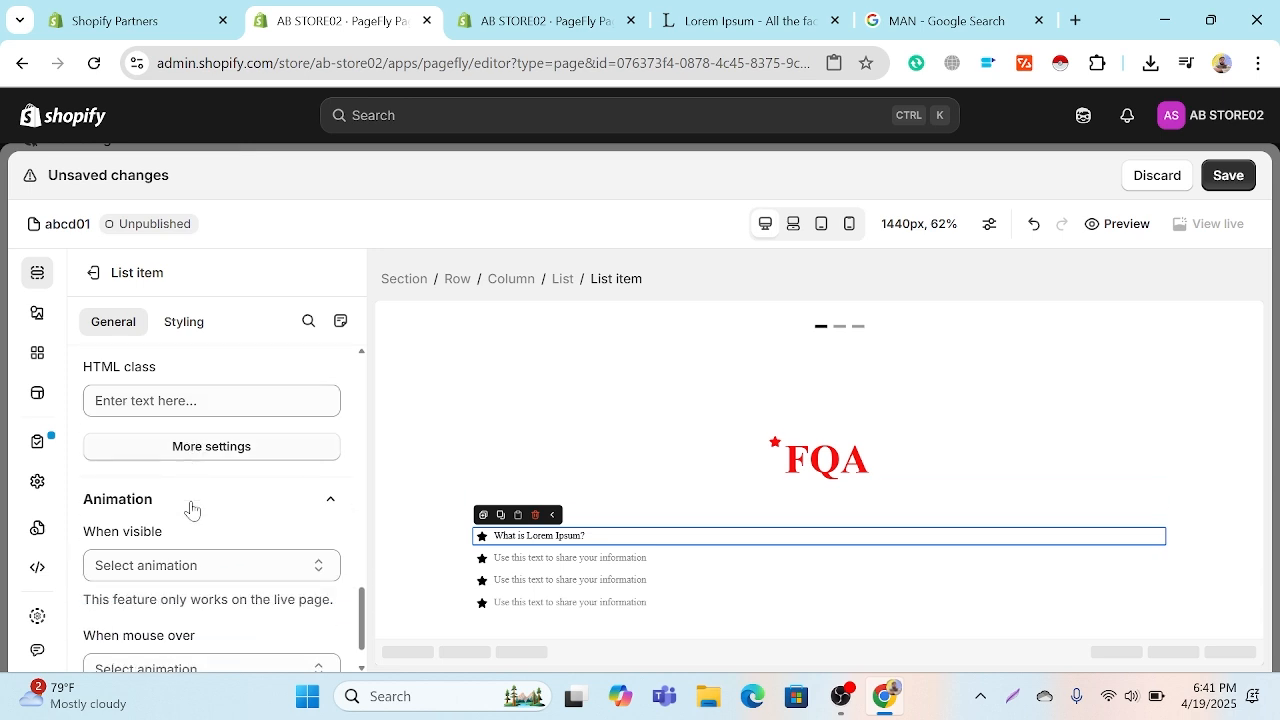
{"action": "scroll", "coordinate": [220, 480], "scroll_direction": "up", "scroll_amount": 2}
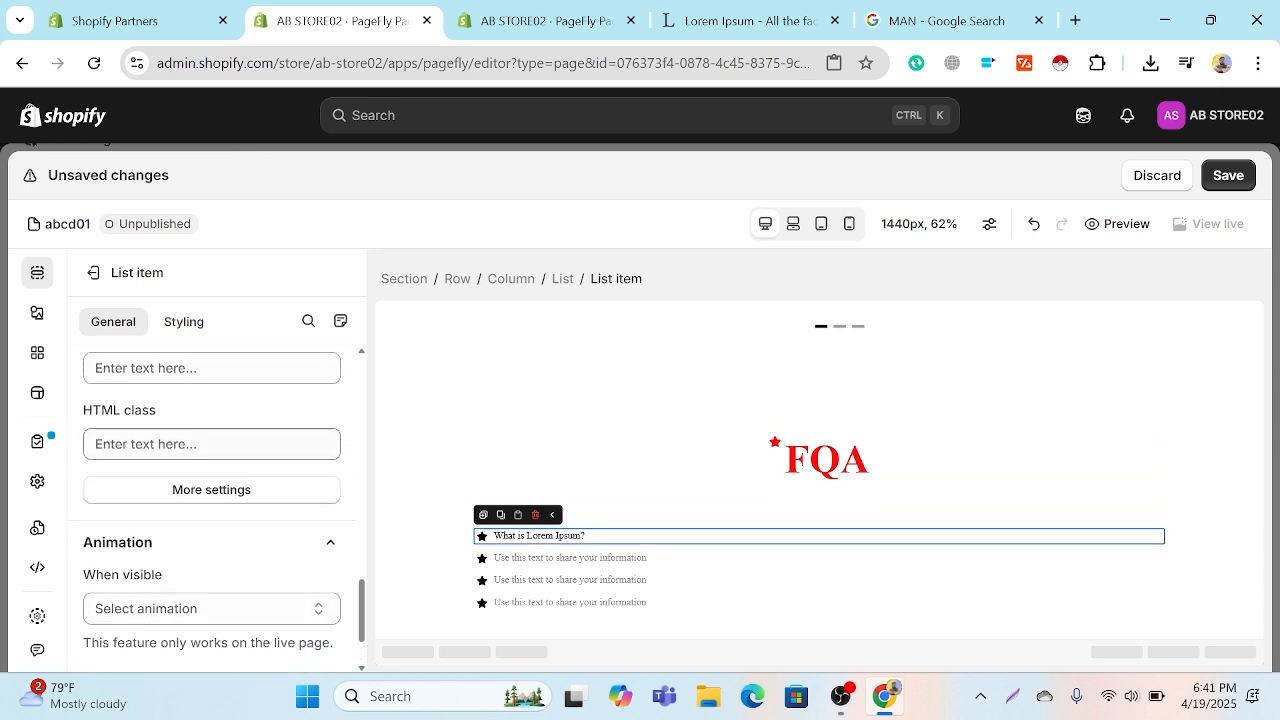
{"action": "left_click", "coordinate": [205, 370]}
{"action": "scroll", "coordinate": [205, 370], "scroll_direction": "up", "scroll_amount": 2}
{"action": "scroll", "coordinate": [205, 388], "scroll_direction": "up", "scroll_amount": 1}
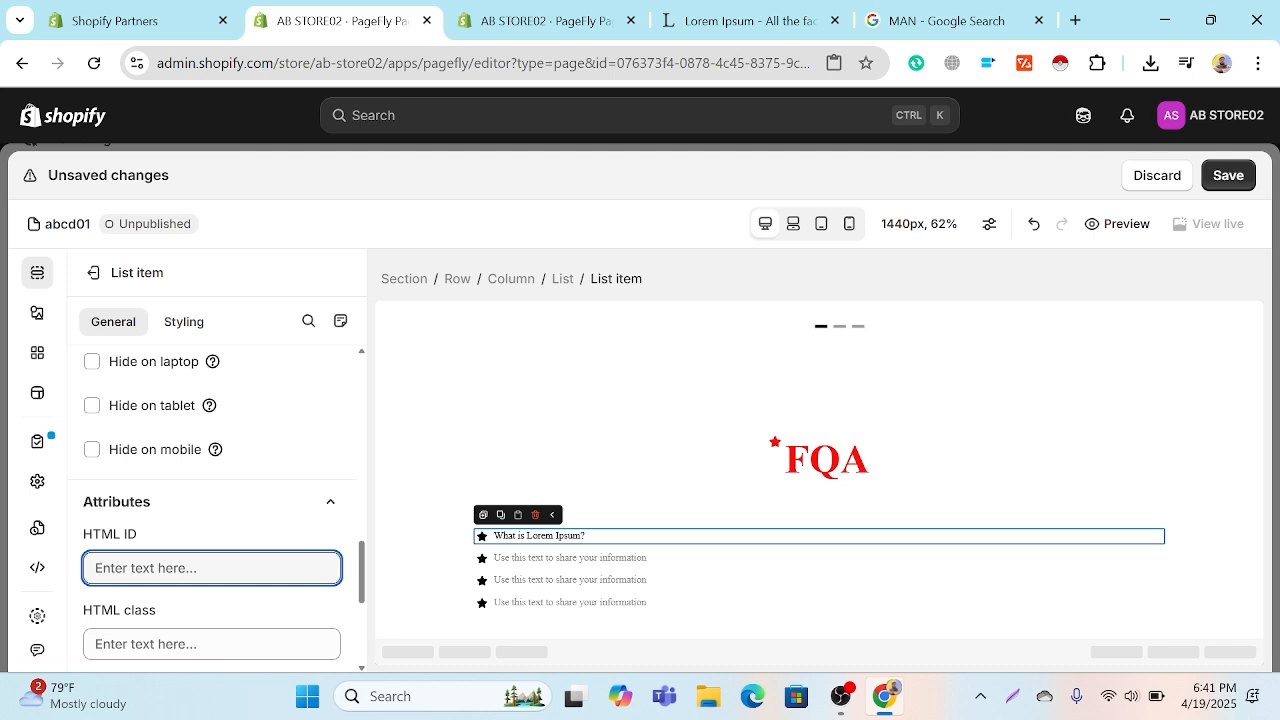
{"action": "scroll", "coordinate": [271, 586], "scroll_direction": "up", "scroll_amount": 3}
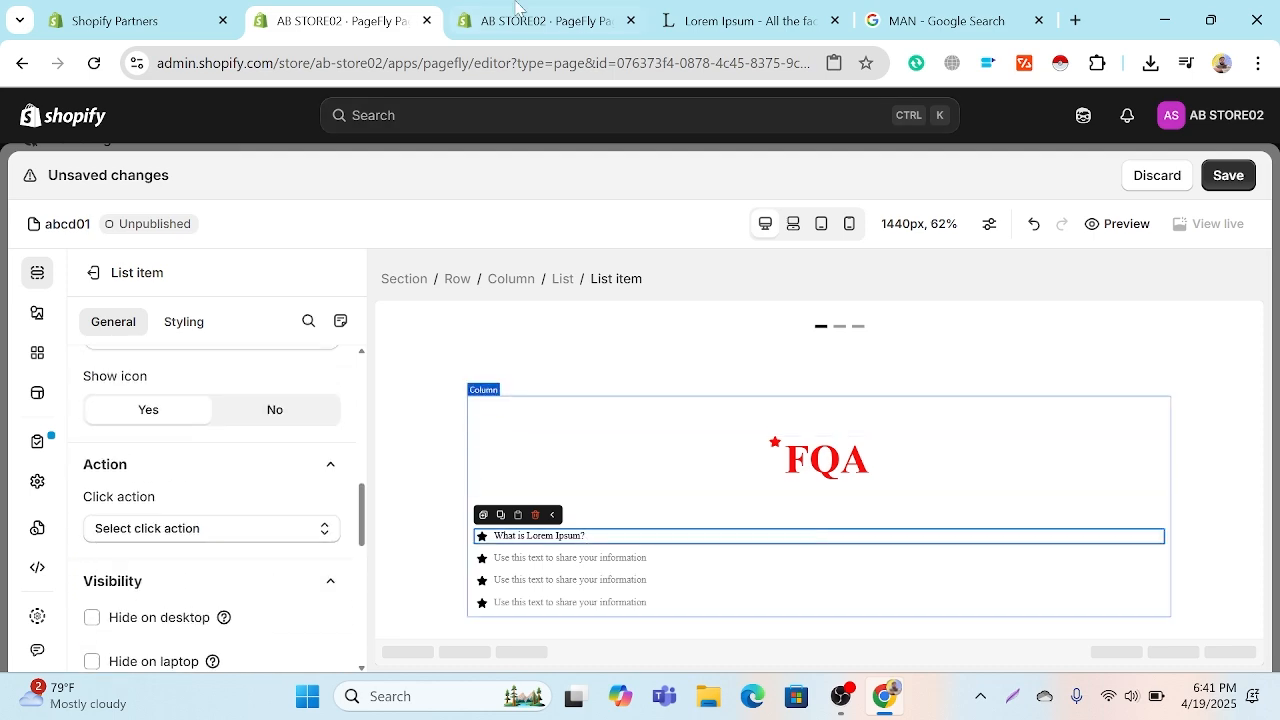
Step: Copy the title "Why do we use it?" from the lipsum.com page and paste it as the second list item's text
{"action": "left_click", "coordinate": [748, 22]}
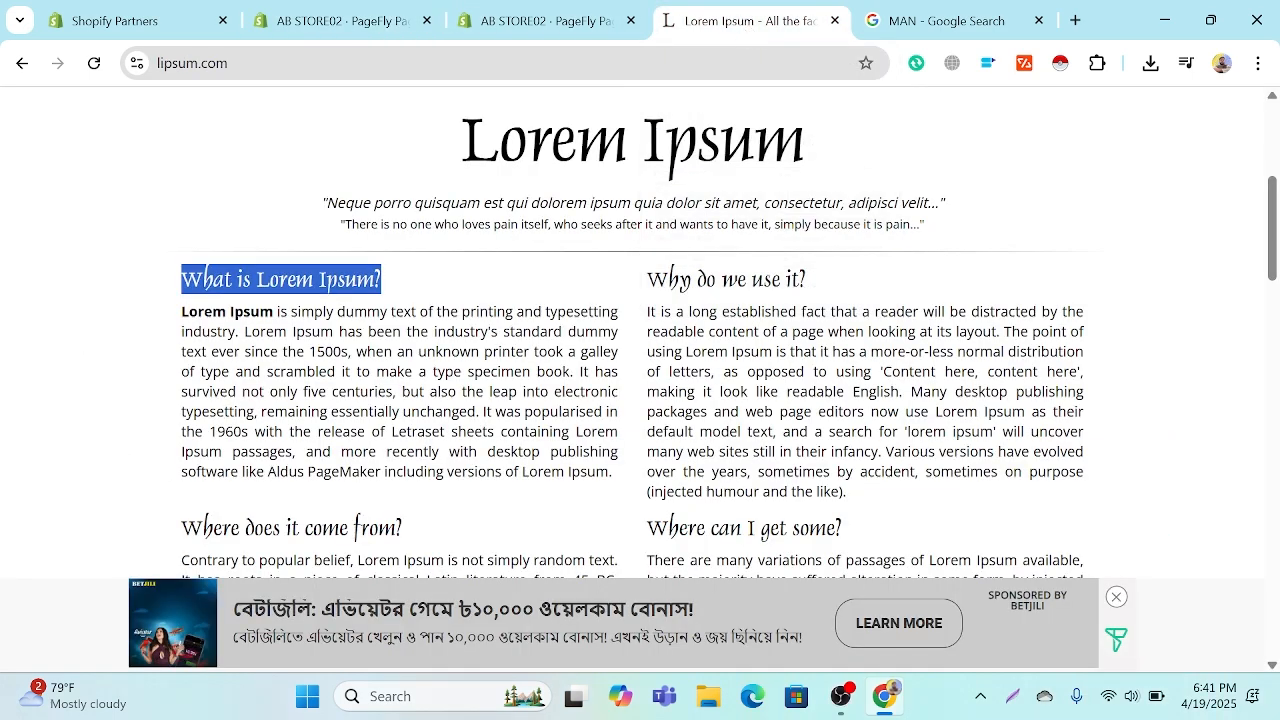
{"action": "left_click_drag", "start_coordinate": [826, 283], "coordinate": [646, 282]}
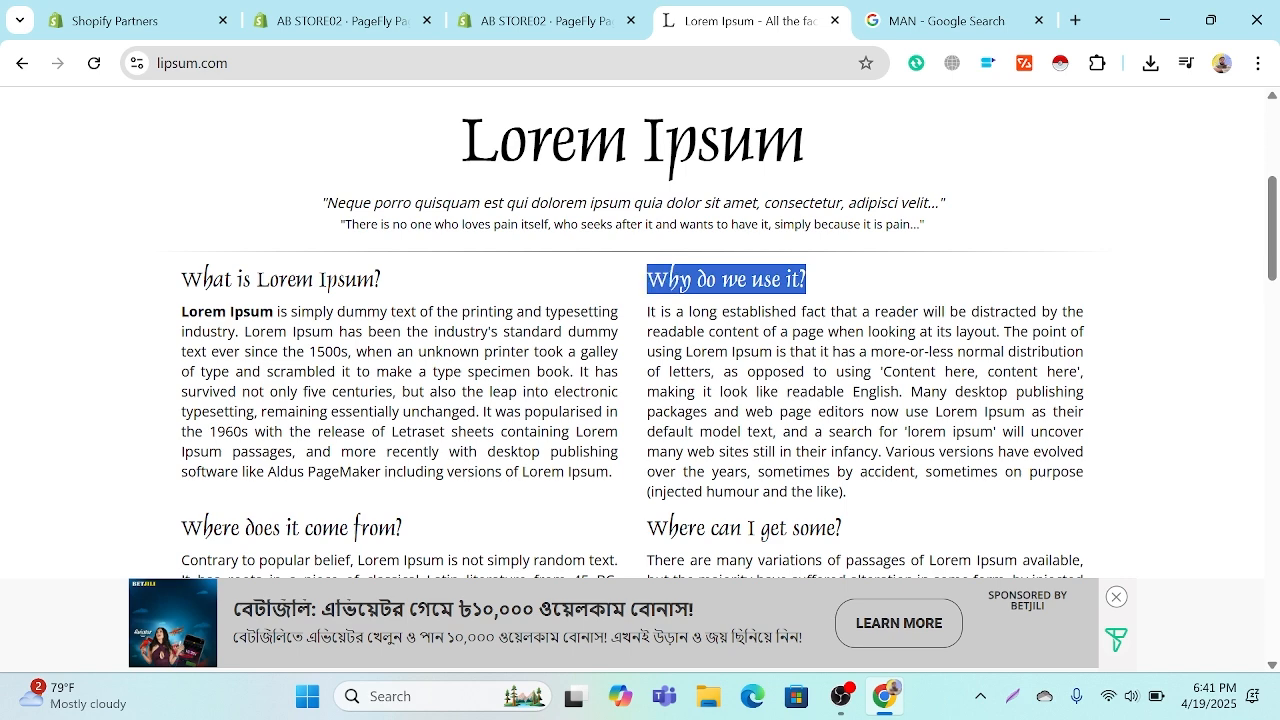
{"action": "right_click", "coordinate": [714, 285]}
{"action": "left_click", "coordinate": [768, 303]}
{"action": "left_click", "coordinate": [480, 20]}
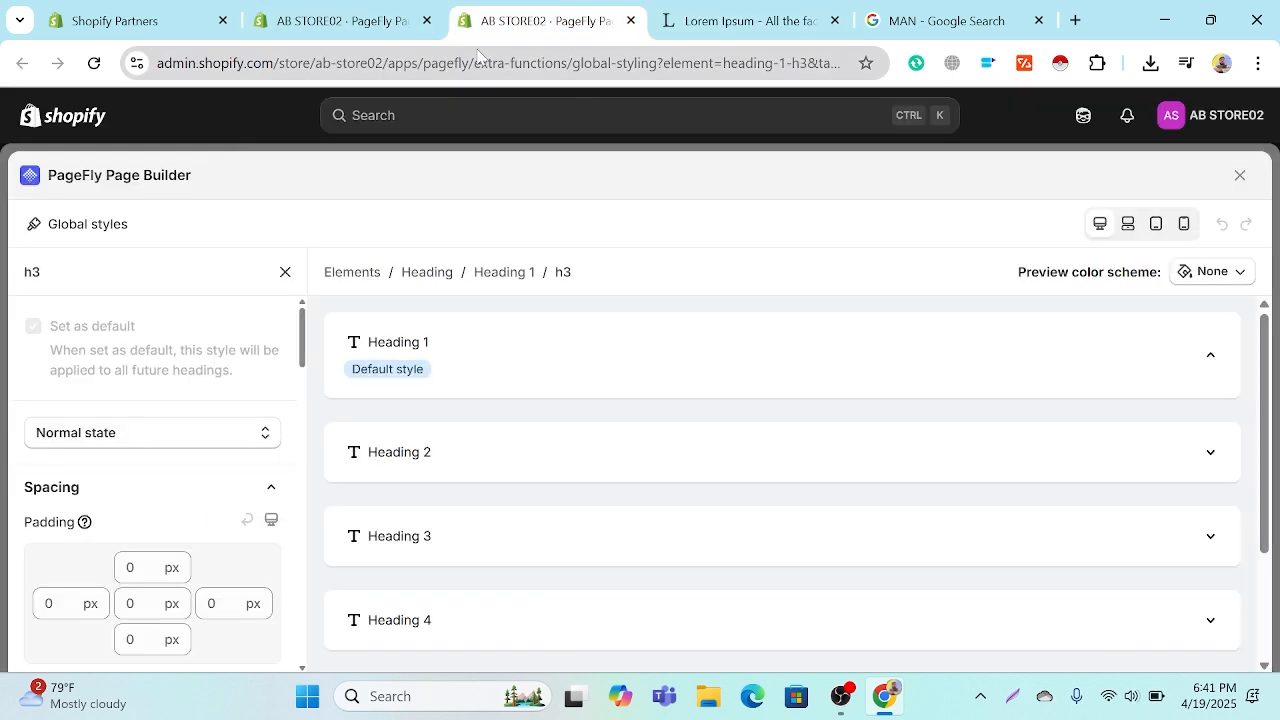
{"action": "left_click", "coordinate": [376, 22]}
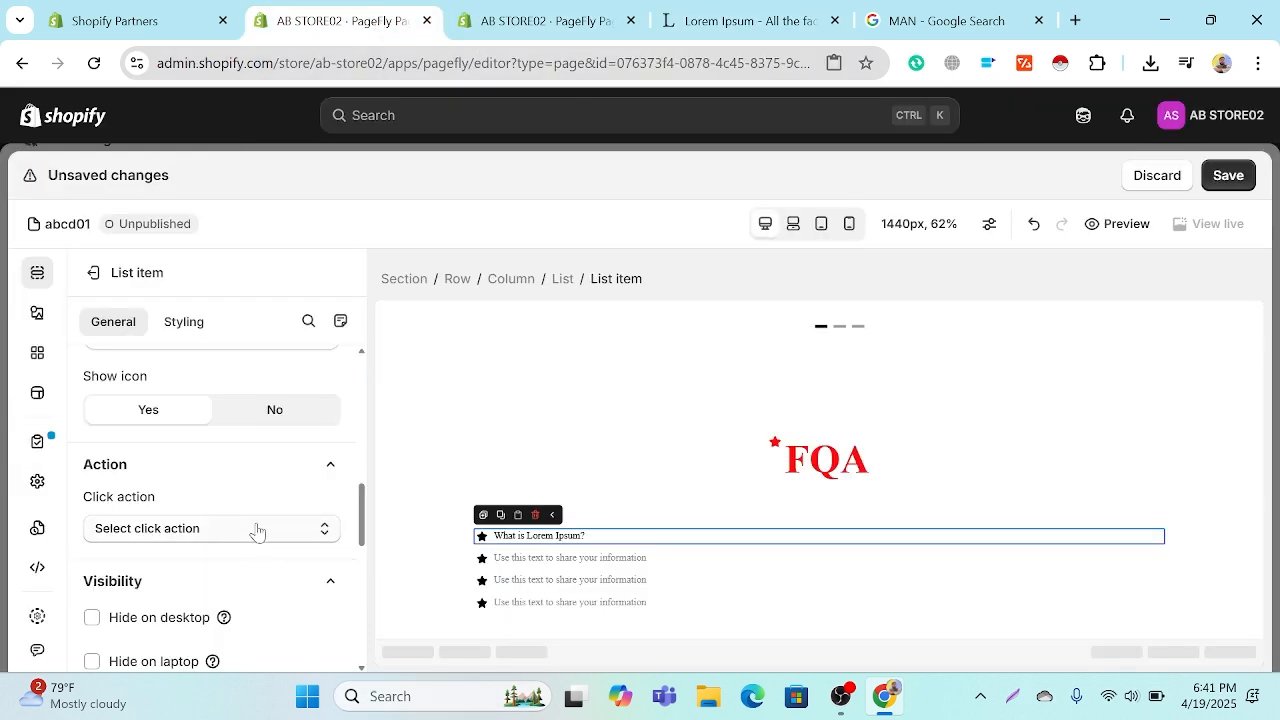
{"action": "left_click", "coordinate": [600, 558]}
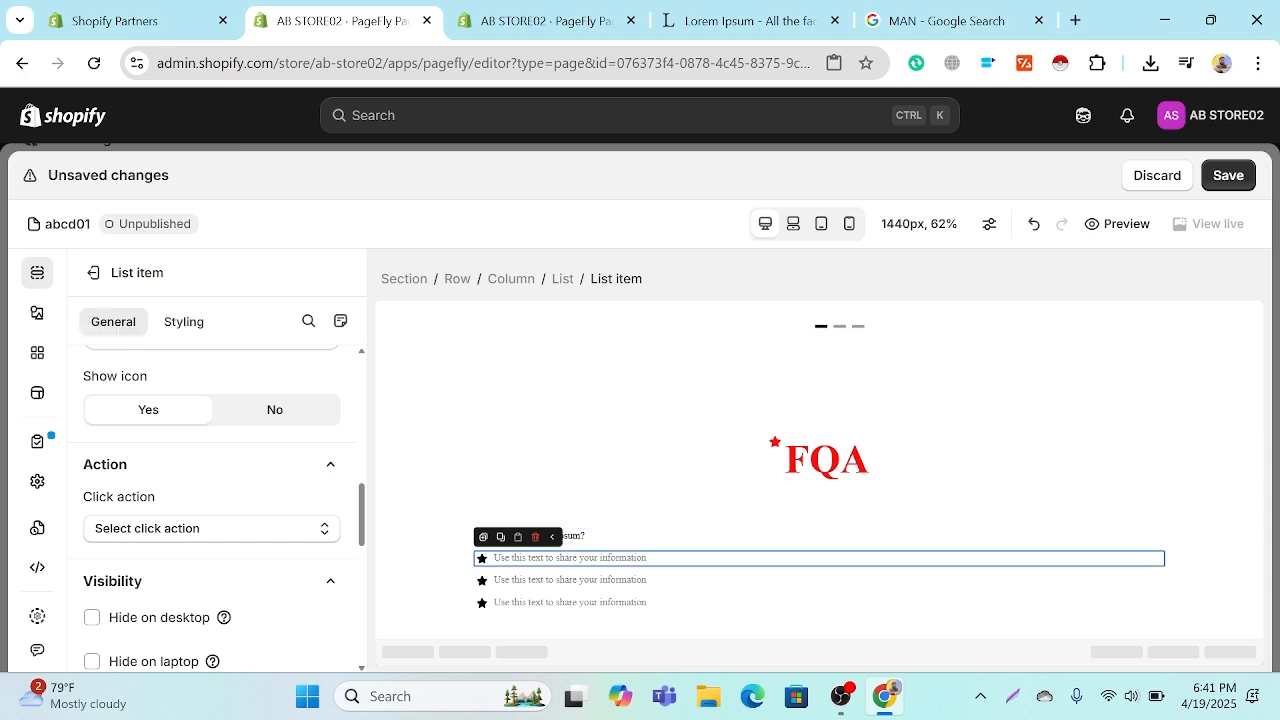
{"action": "scroll", "coordinate": [313, 441], "scroll_direction": "up", "scroll_amount": 5}
{"action": "left_click", "coordinate": [96, 560]}
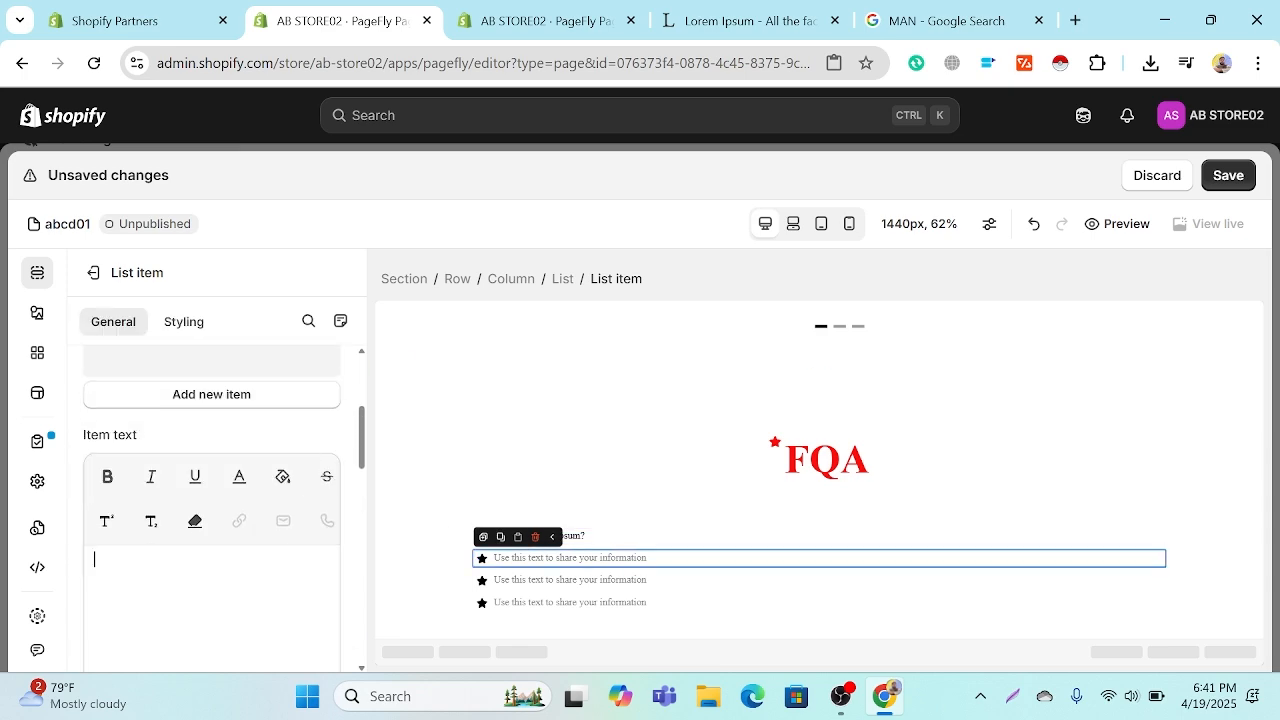
{"action": "key", "text": "ctrl+v"}
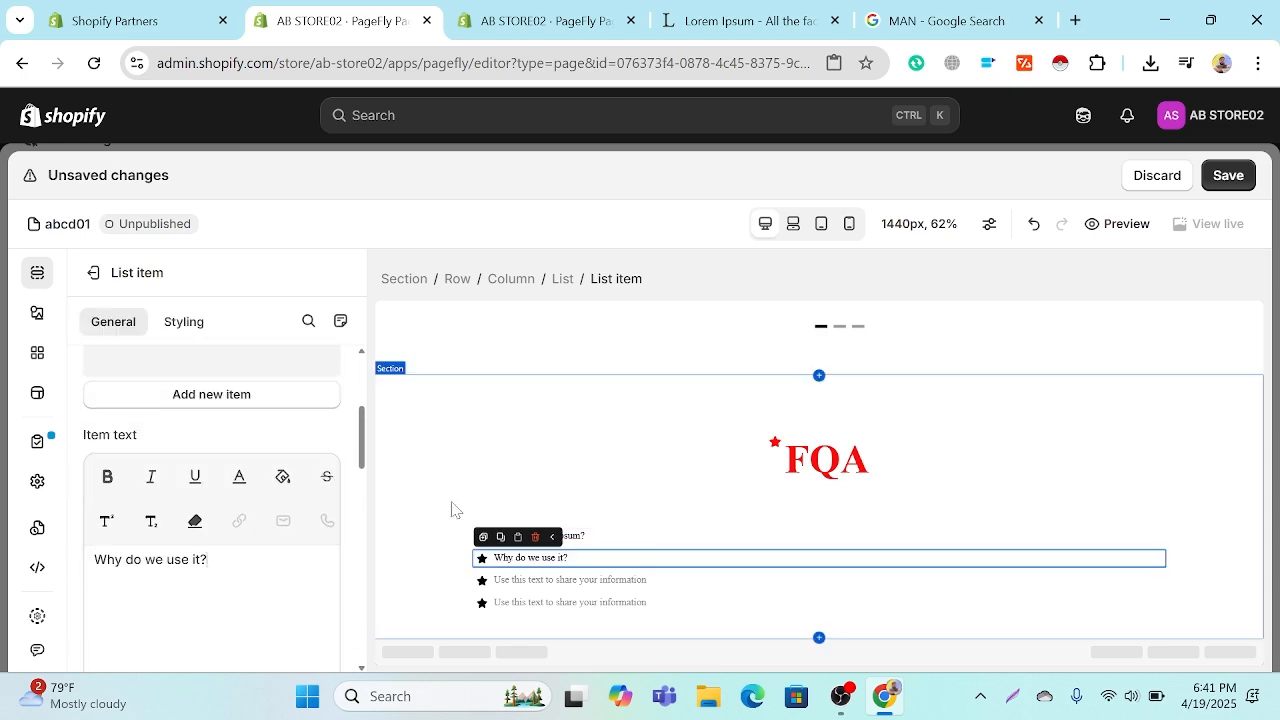
Step: Copy the title "Where does it come from?" from the lipsum.com page and paste it as the third list item's text
{"action": "left_click", "coordinate": [750, 20]}
{"action": "scroll", "coordinate": [640, 330], "scroll_direction": "down", "scroll_amount": 2}
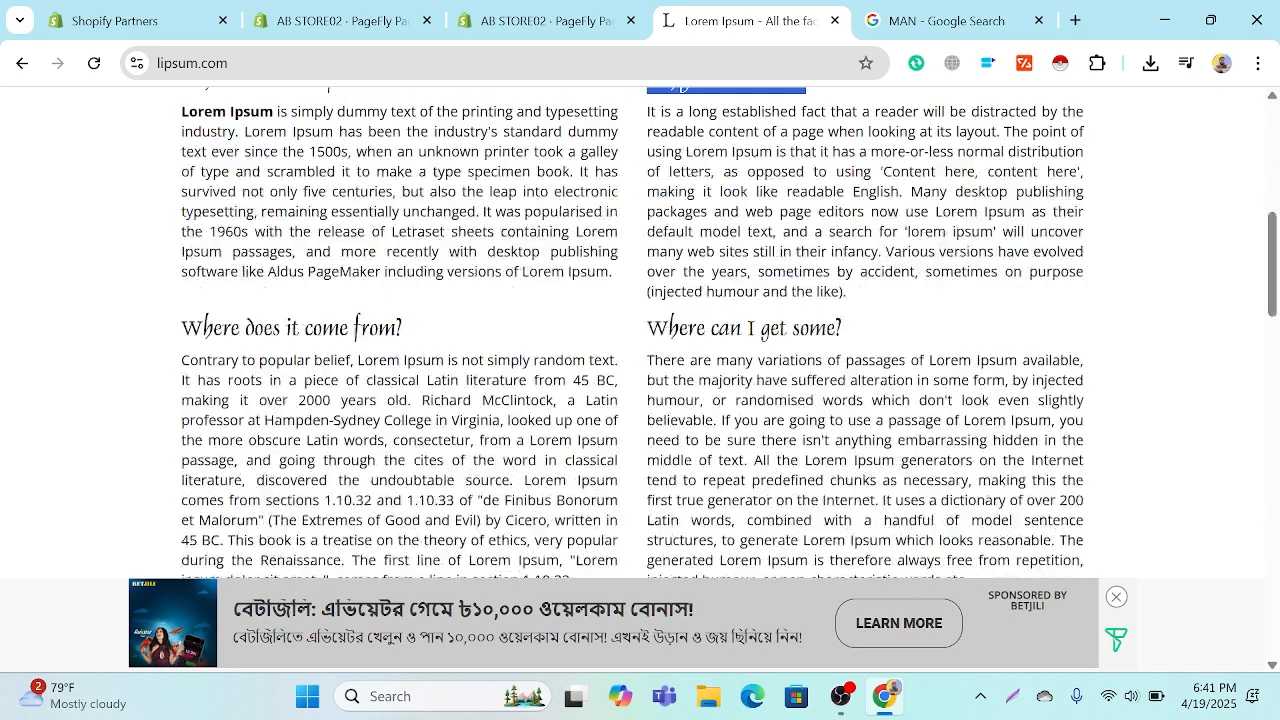
{"action": "left_click_drag", "start_coordinate": [403, 328], "coordinate": [183, 328]}
{"action": "right_click", "coordinate": [212, 326]}
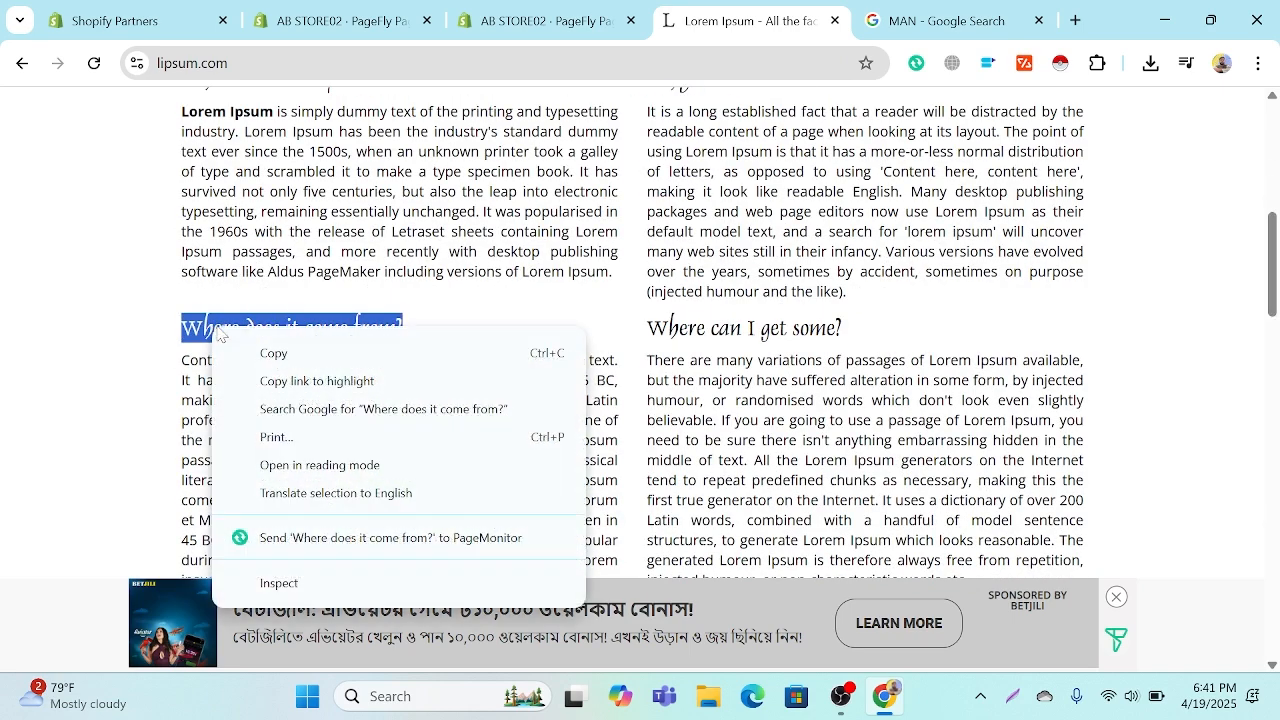
{"action": "left_click", "coordinate": [281, 356]}
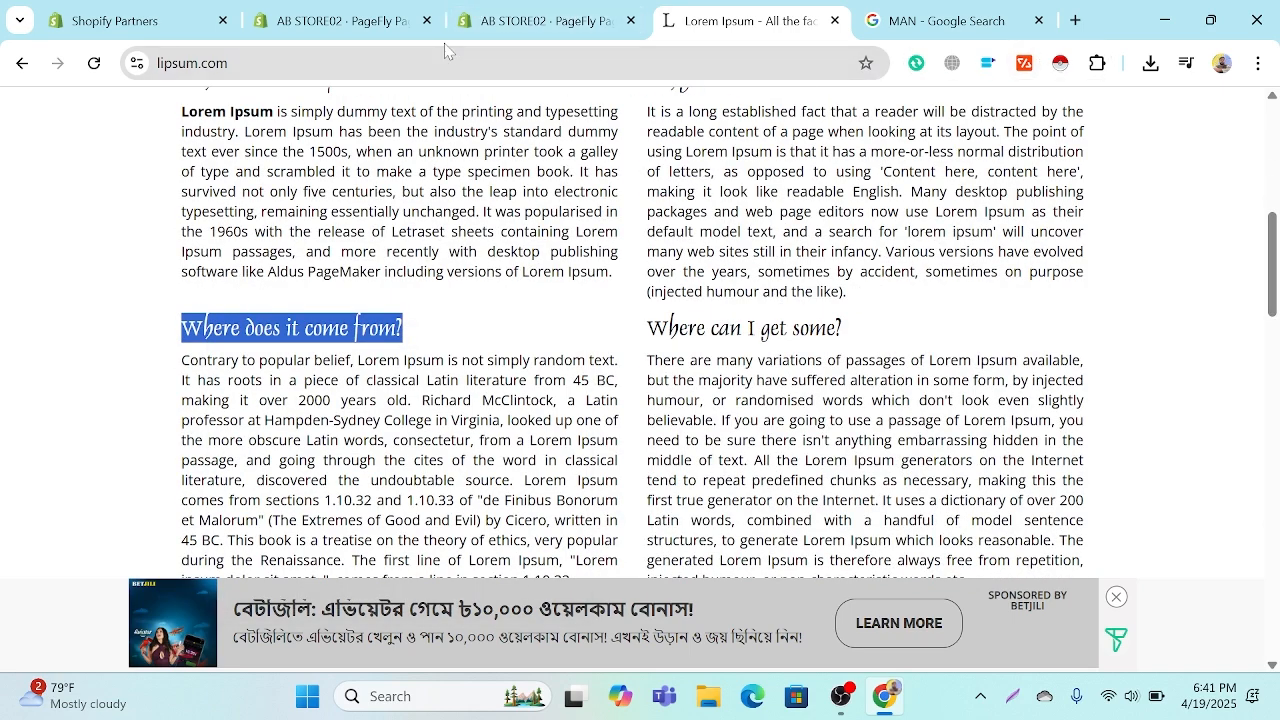
{"action": "left_click", "coordinate": [503, 22]}
{"action": "left_click", "coordinate": [390, 22]}
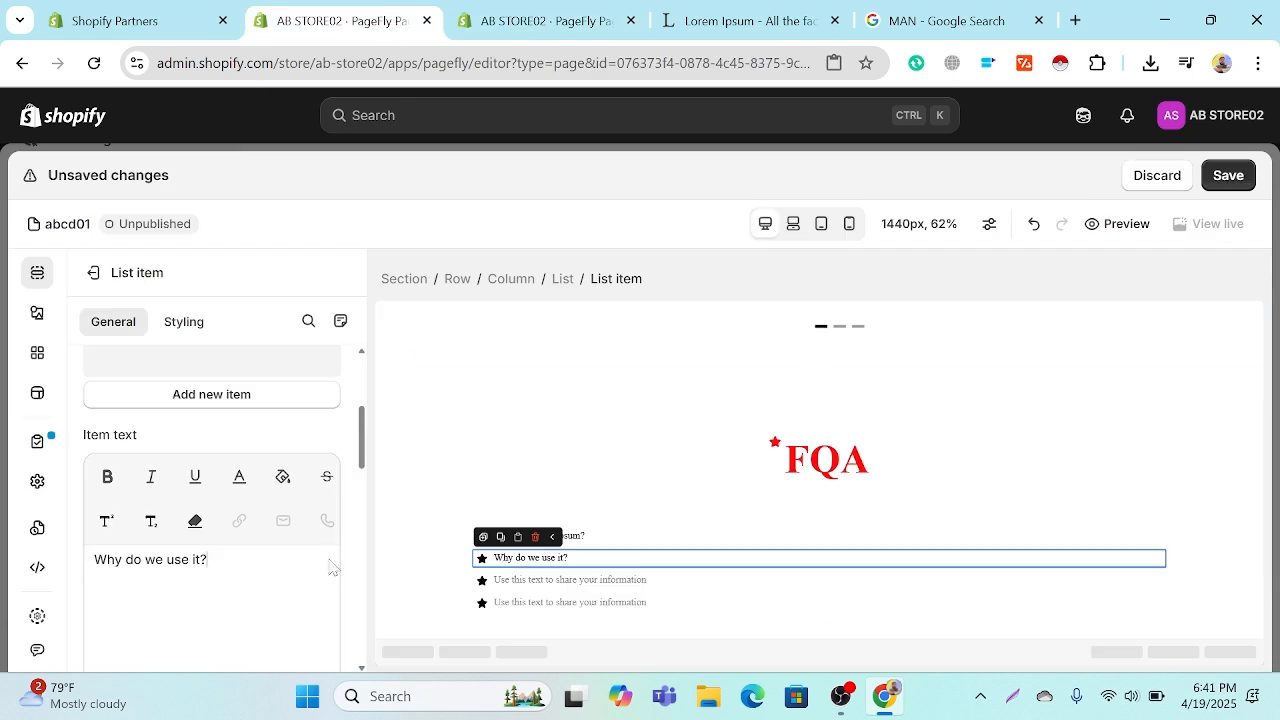
{"action": "left_click", "coordinate": [490, 580]}
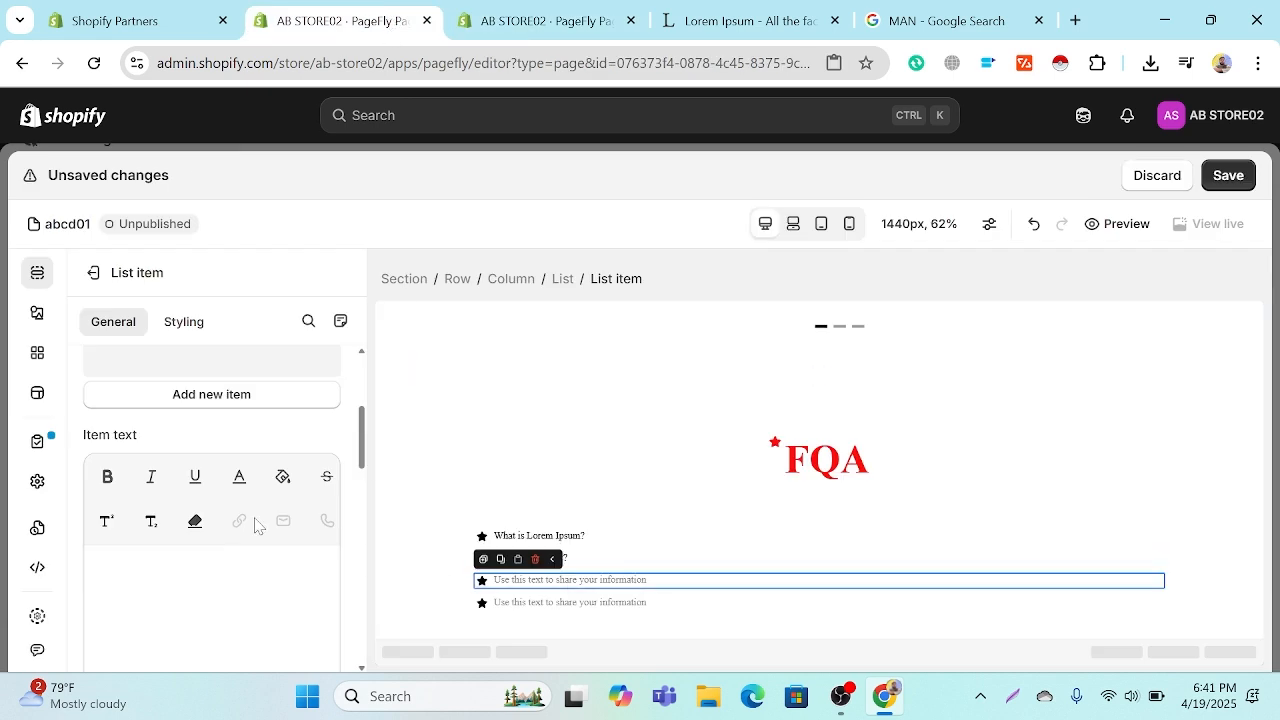
{"action": "left_click", "coordinate": [190, 558]}
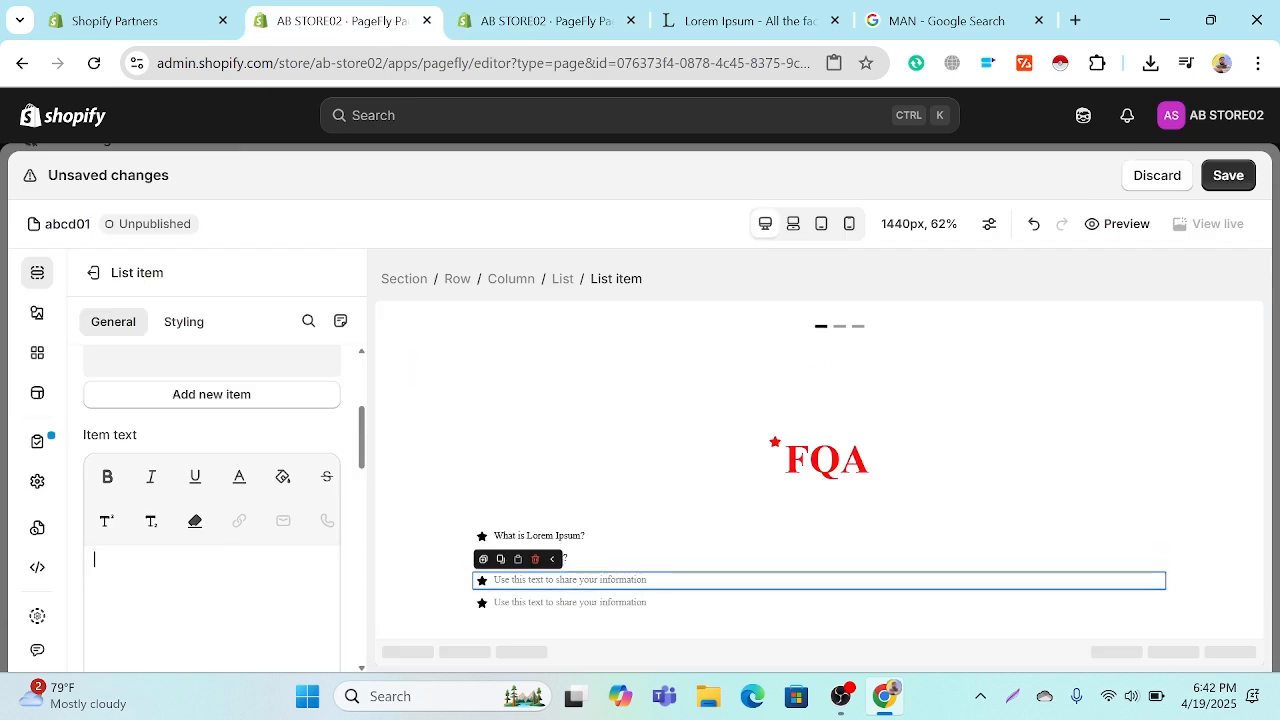
{"action": "key", "text": "ctrl+v"}
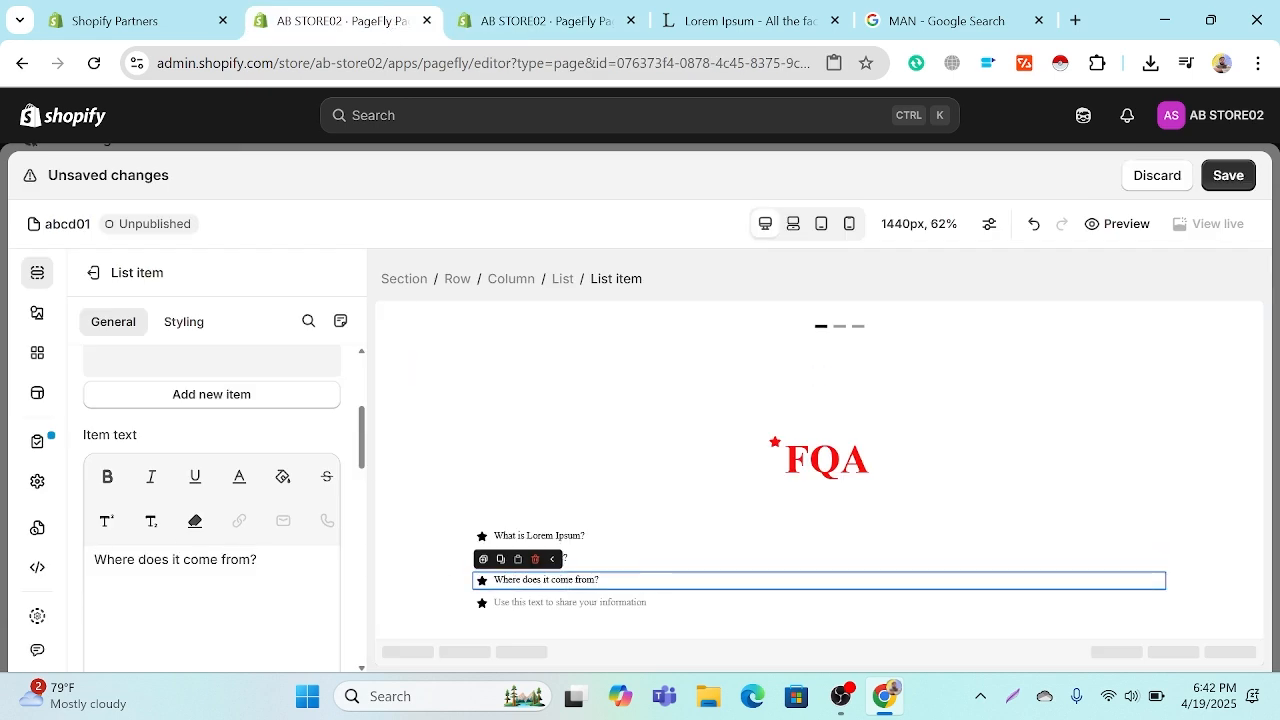
Step: Copy the title "Where can I get some?" from the lipsum.com page and paste it as the fourth list item's text
{"action": "left_click", "coordinate": [775, 12]}
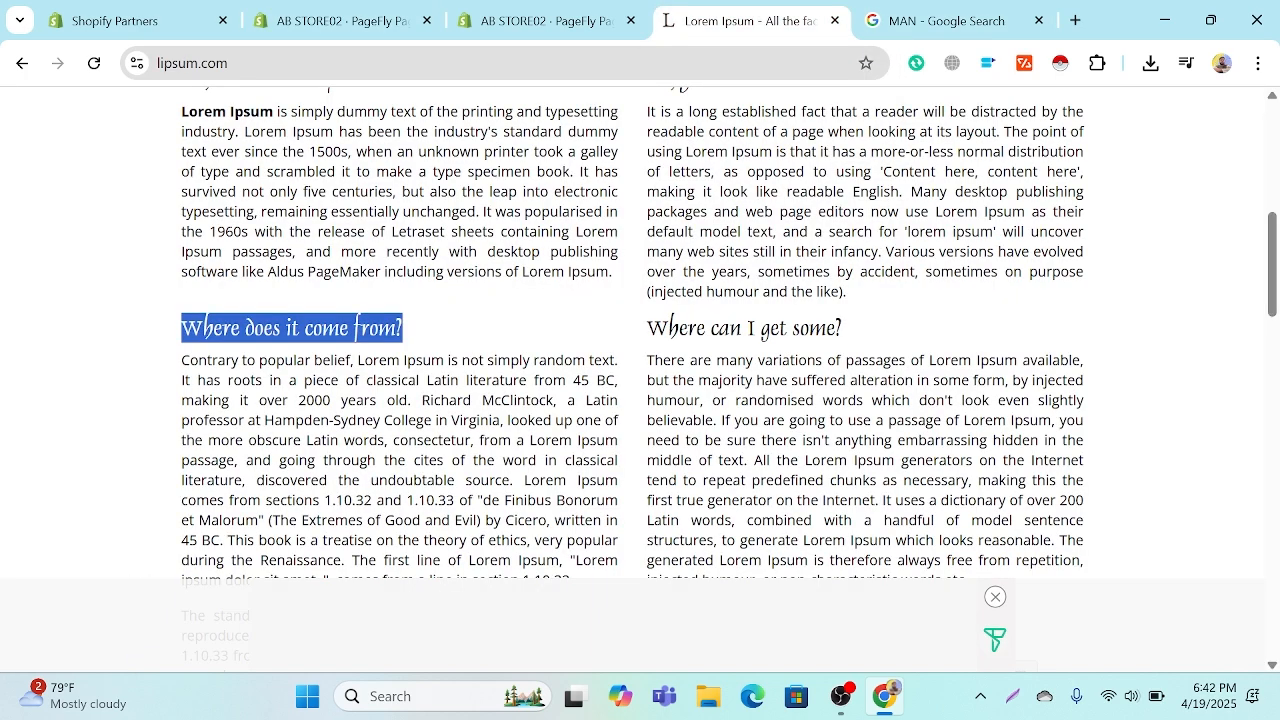
{"action": "left_click_drag", "start_coordinate": [846, 329], "coordinate": [652, 330]}
{"action": "right_click", "coordinate": [652, 330]}
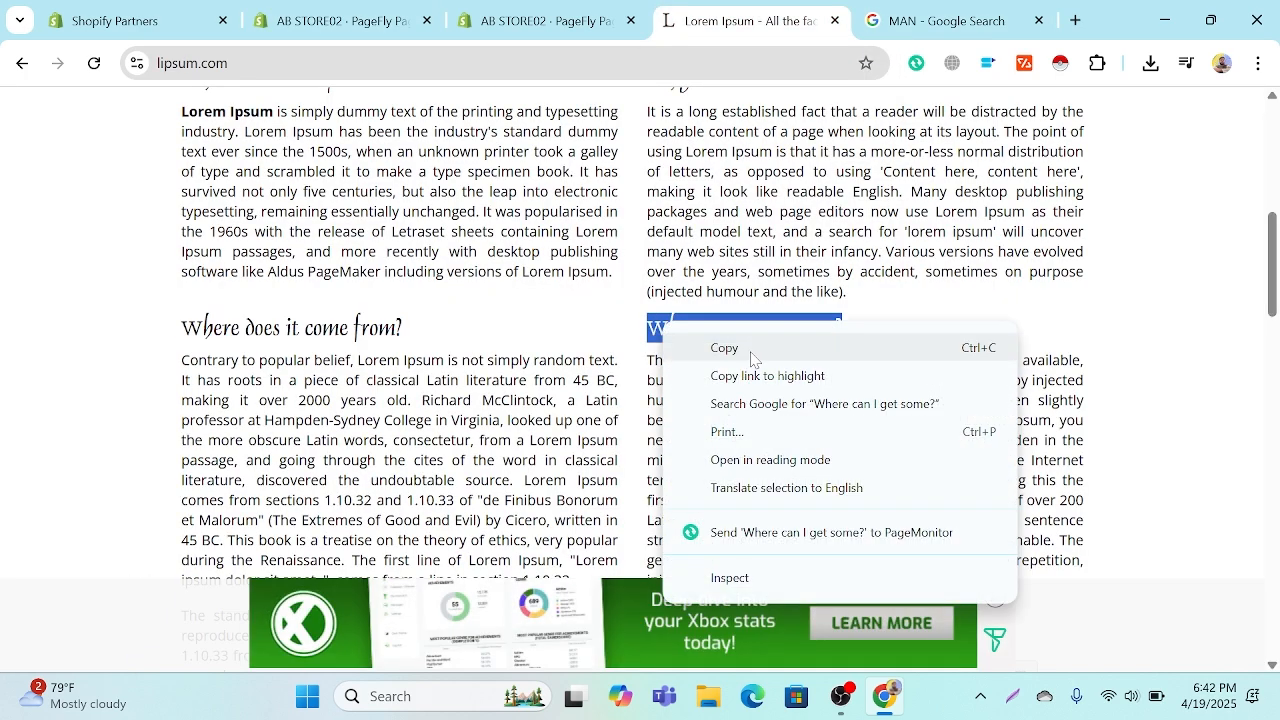
{"action": "left_click", "coordinate": [700, 348]}
{"action": "left_click", "coordinate": [540, 20]}
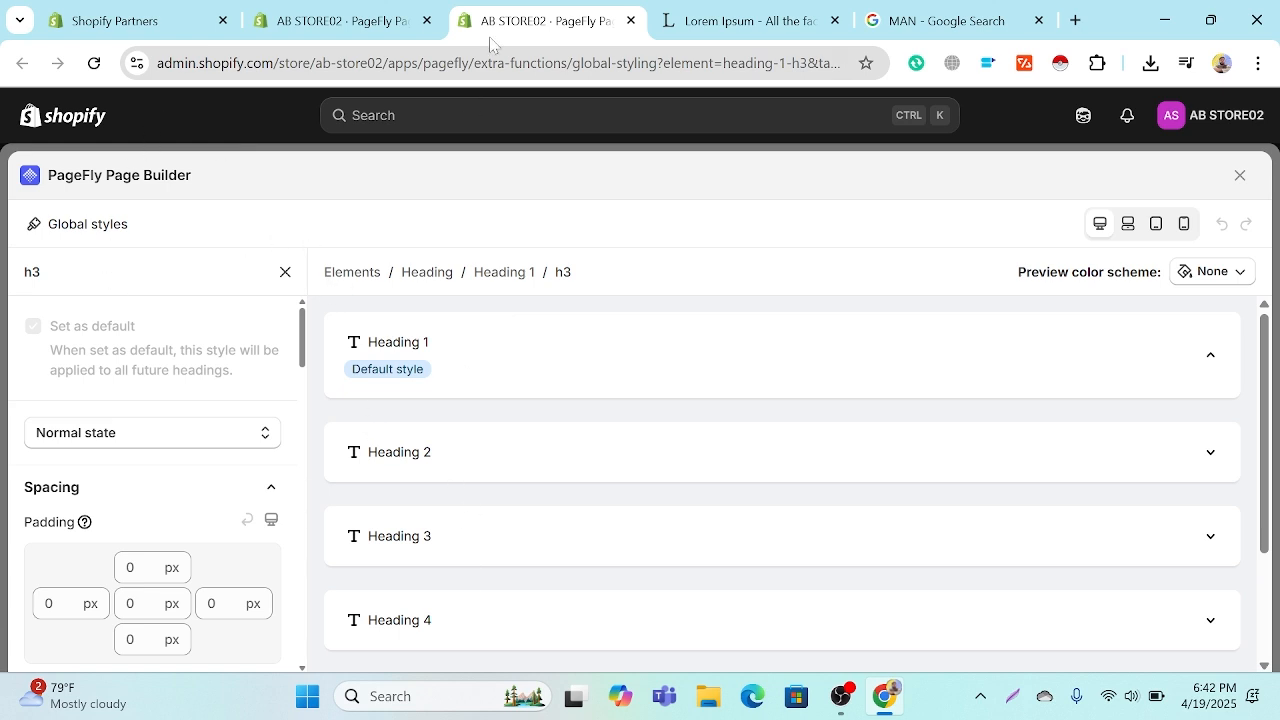
{"action": "left_click", "coordinate": [305, 28]}
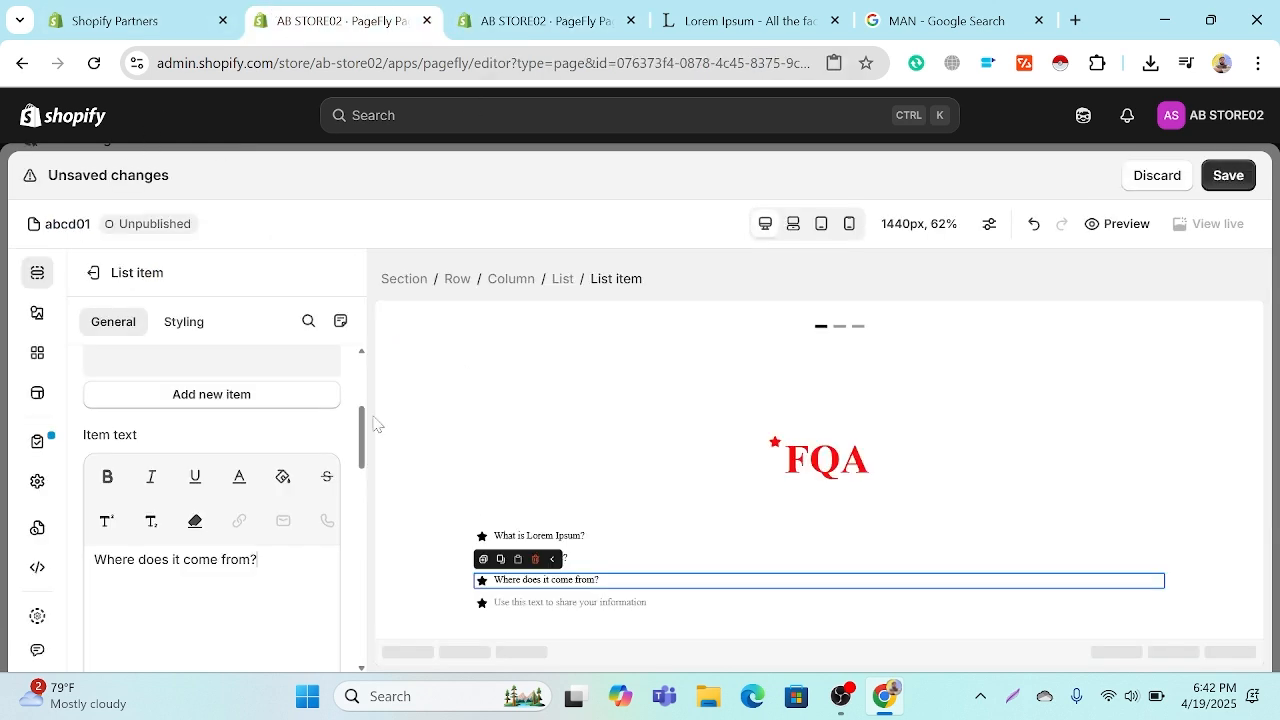
{"action": "left_click", "coordinate": [518, 602]}
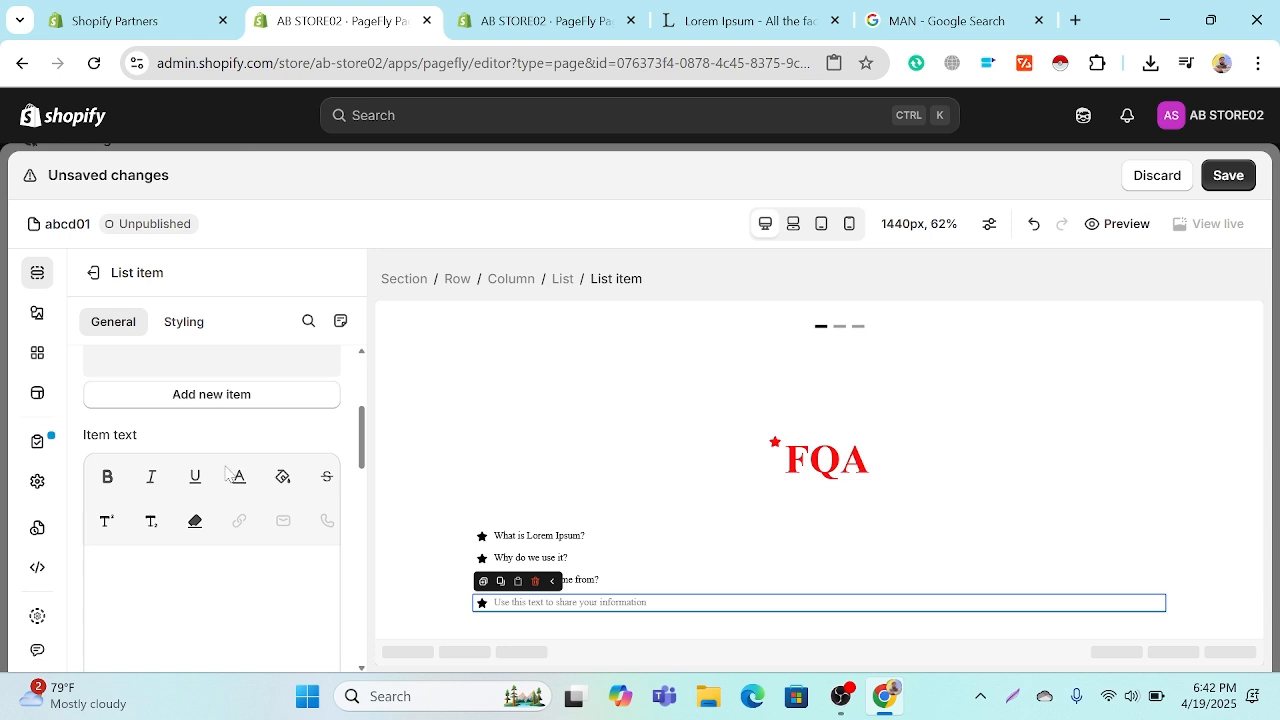
{"action": "key", "text": "ctrl+v"}
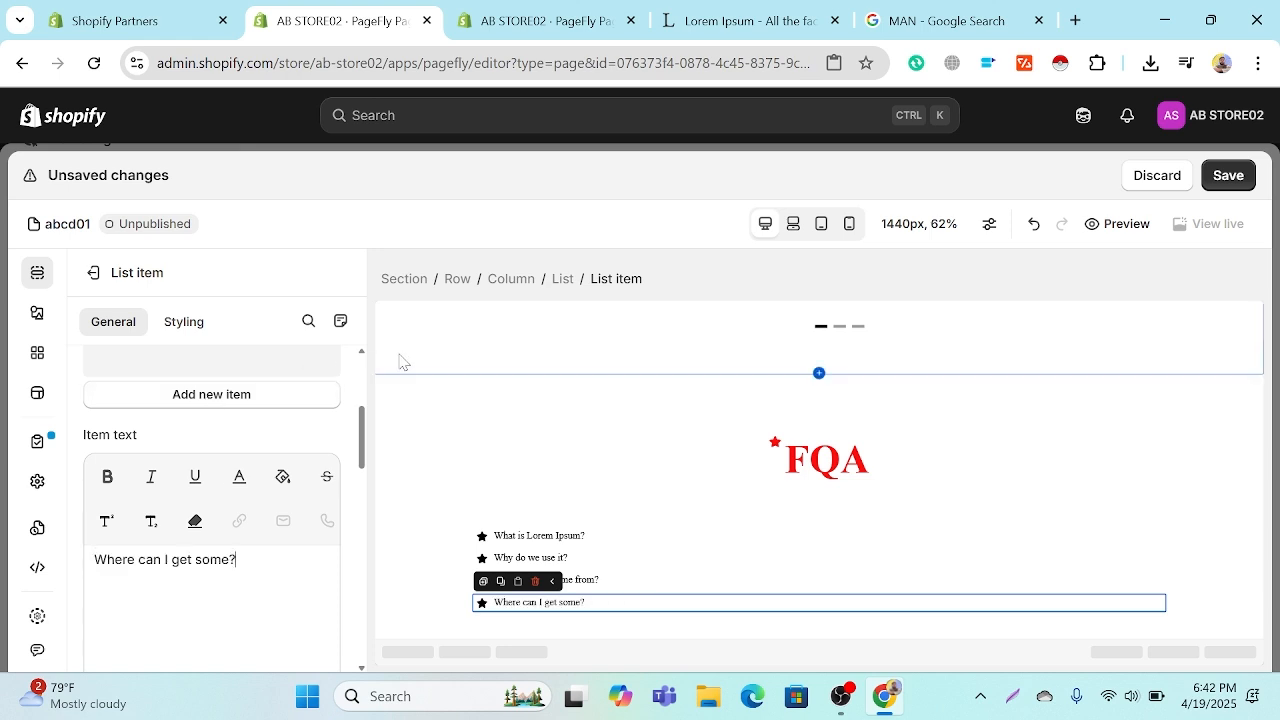
Step: Set the font size of the fourth list item, "Where can I get some?", to 25 px
{"action": "left_click", "coordinate": [178, 323]}
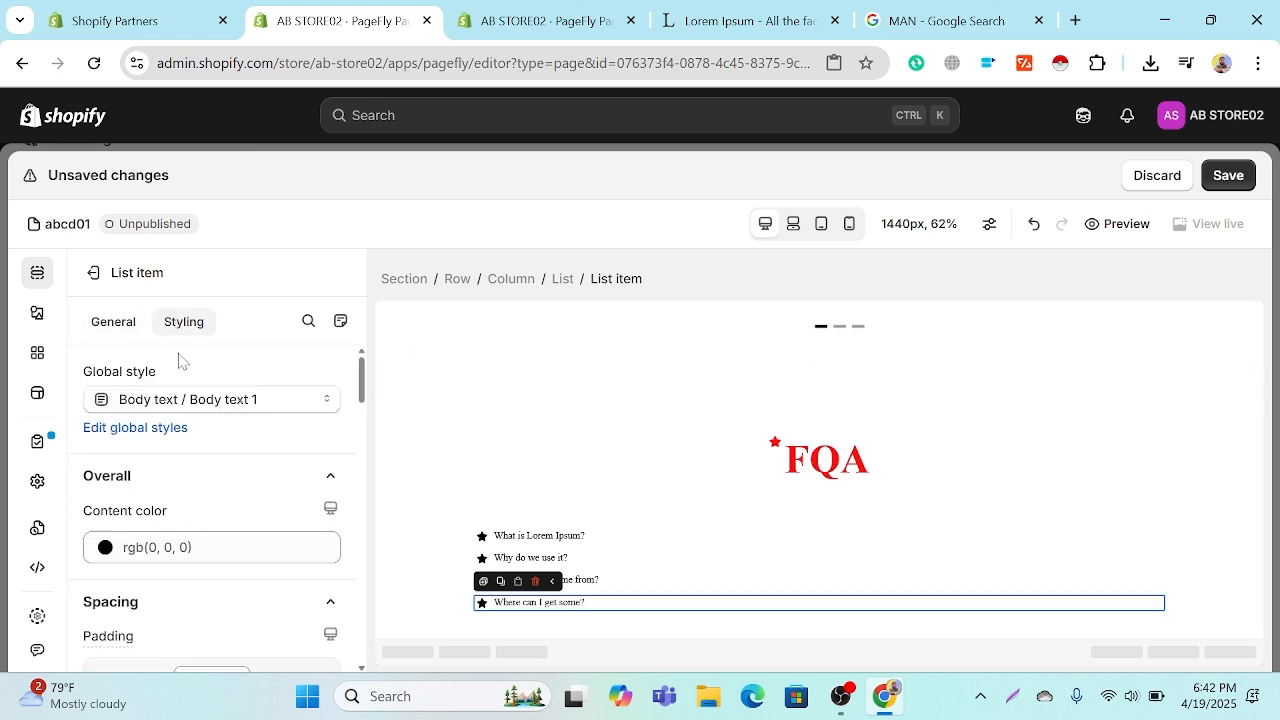
{"action": "scroll", "coordinate": [191, 463], "scroll_direction": "down", "scroll_amount": 3}
{"action": "scroll", "coordinate": [193, 470], "scroll_direction": "down", "scroll_amount": 5}
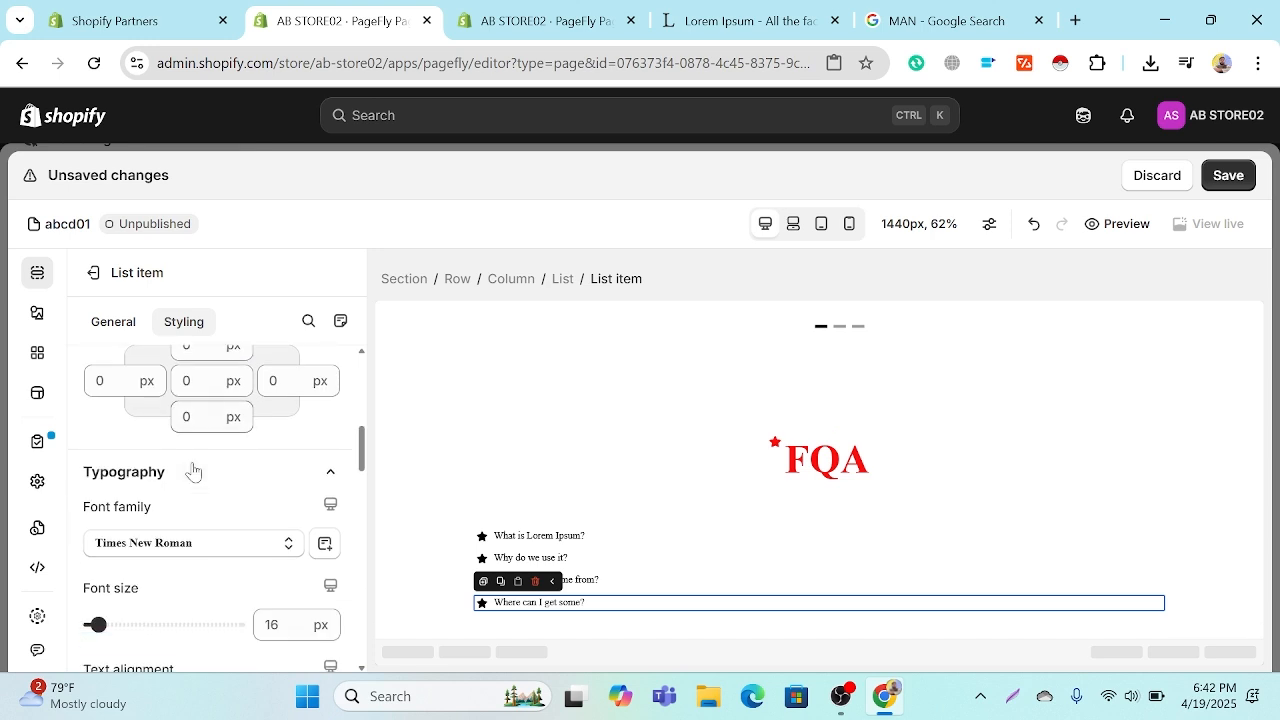
{"action": "left_click_drag", "start_coordinate": [94, 522], "coordinate": [106, 518]}
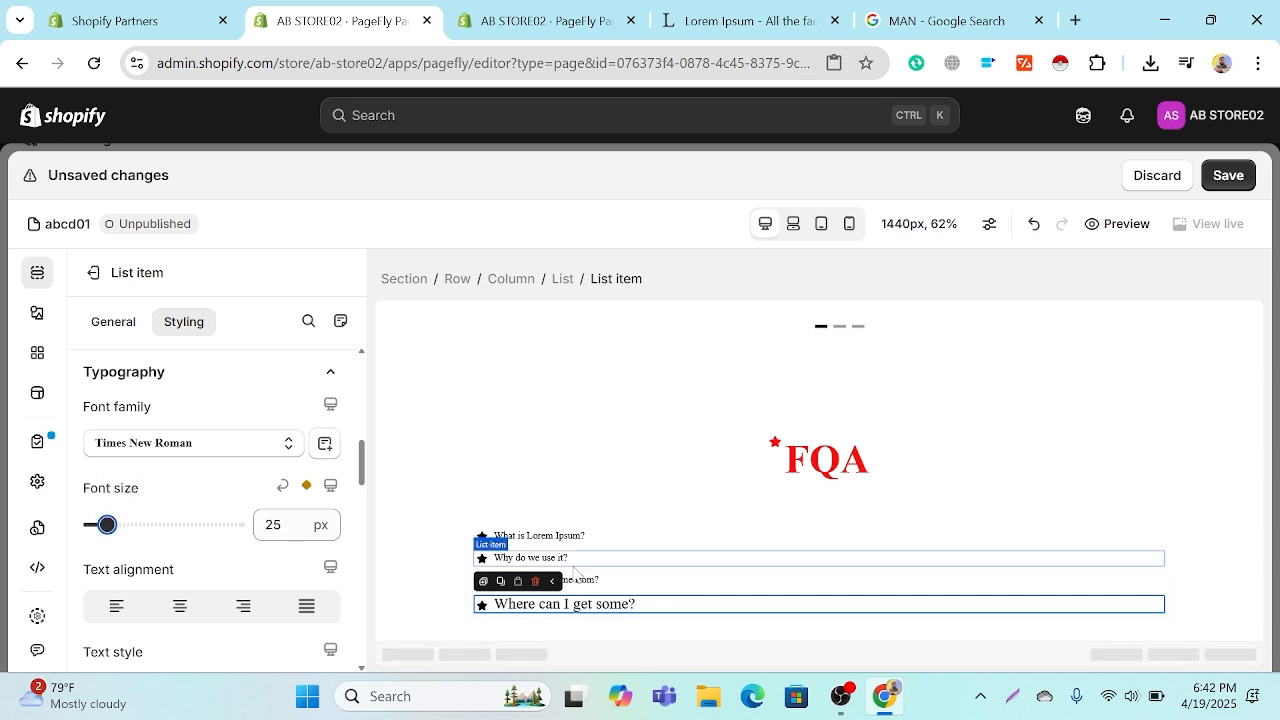
Step: Set the font size of the third list item, "Where does it come from?", to 25 px
{"action": "left_click", "coordinate": [614, 581]}
{"action": "left_click", "coordinate": [265, 524]}
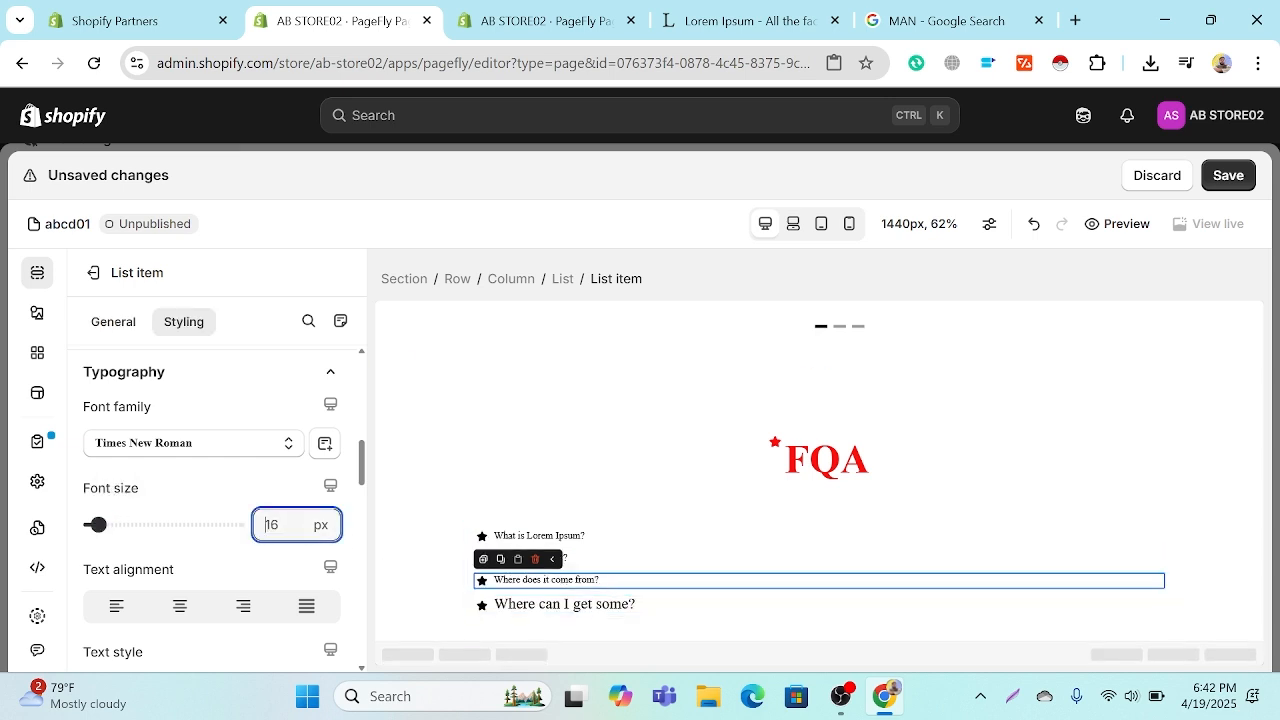
{"action": "key", "text": "Delete"}
{"action": "key", "text": "Delete"}
{"action": "type", "text": "25"}
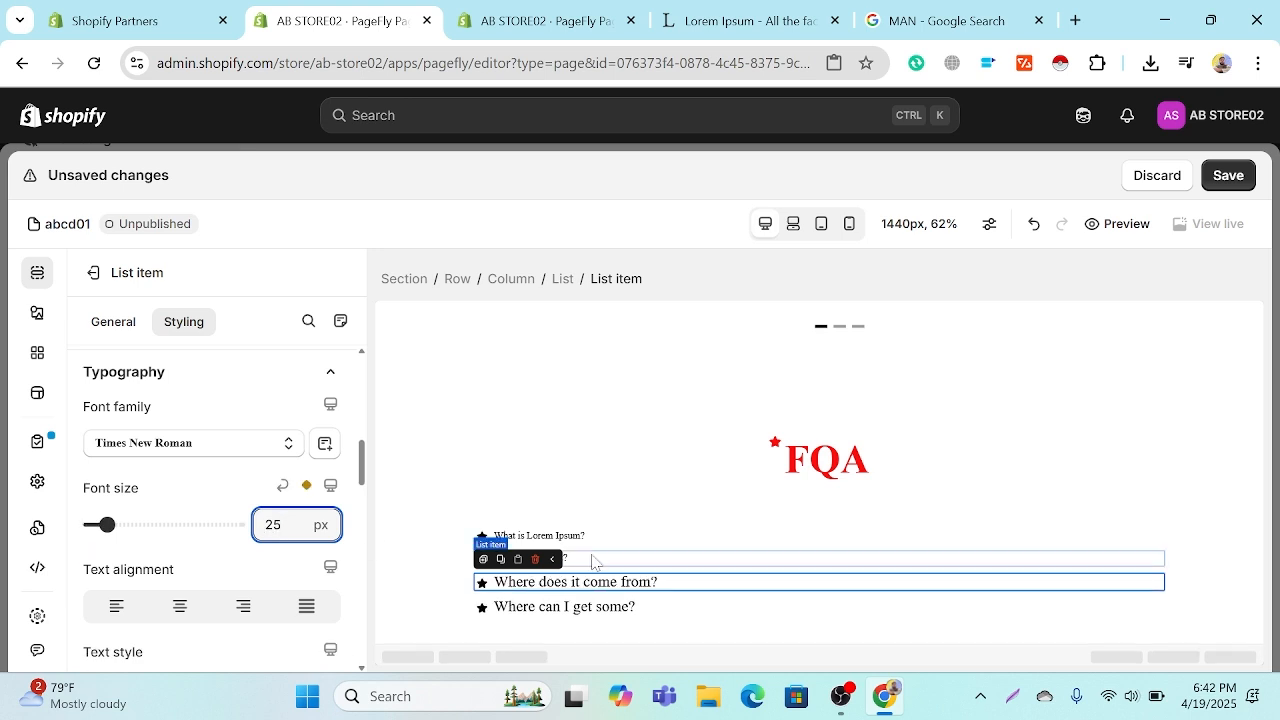
Step: Set the font size of the second list item, "Why do we use it?", to 25 px
{"action": "left_click", "coordinate": [592, 562]}
{"action": "left_click", "coordinate": [265, 524]}
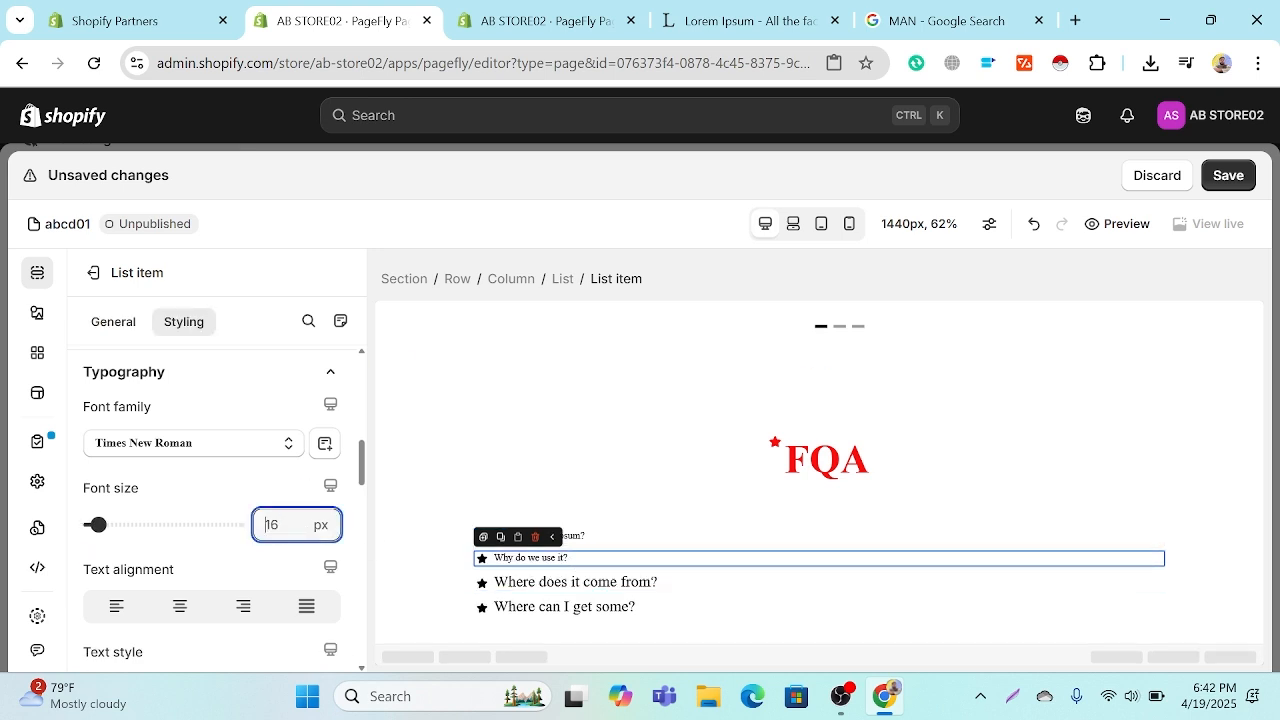
{"action": "key", "text": "Delete"}
{"action": "key", "text": "Delete"}
{"action": "type", "text": "25"}
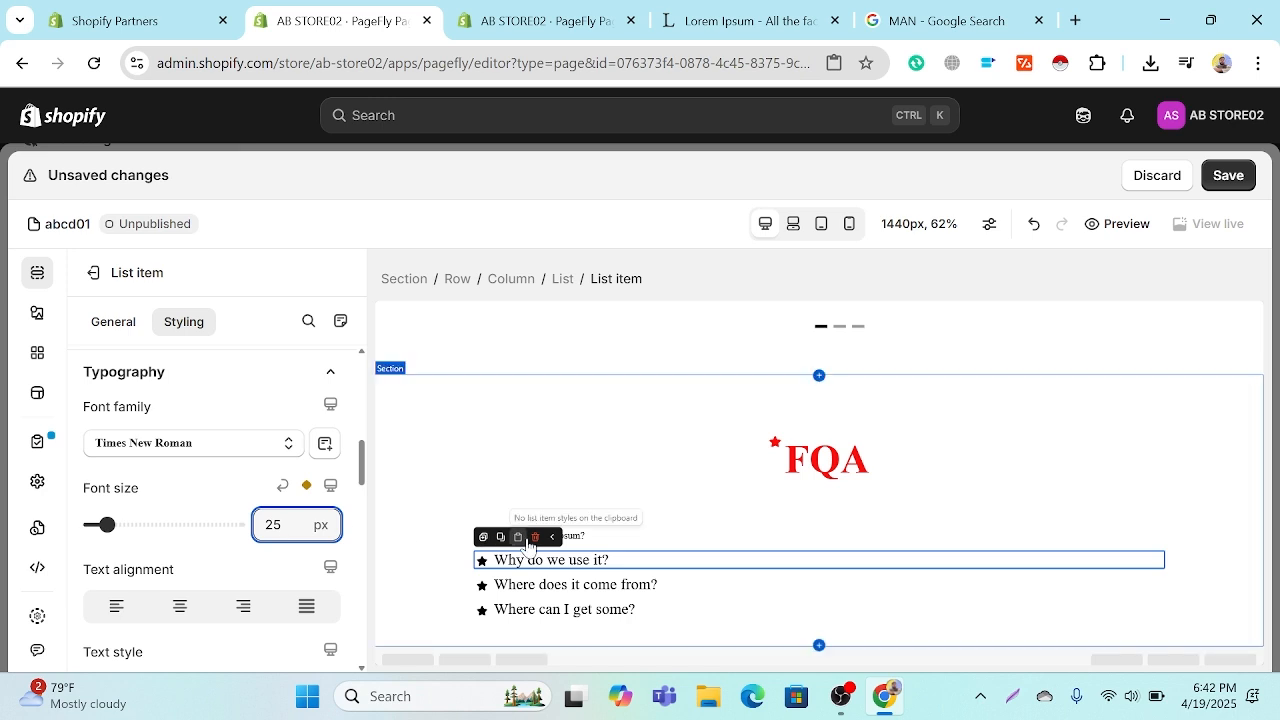
Step: Set the font size of the first list item, "What is Lorem Ipsum?", to 25 px
{"action": "left_click", "coordinate": [634, 537]}
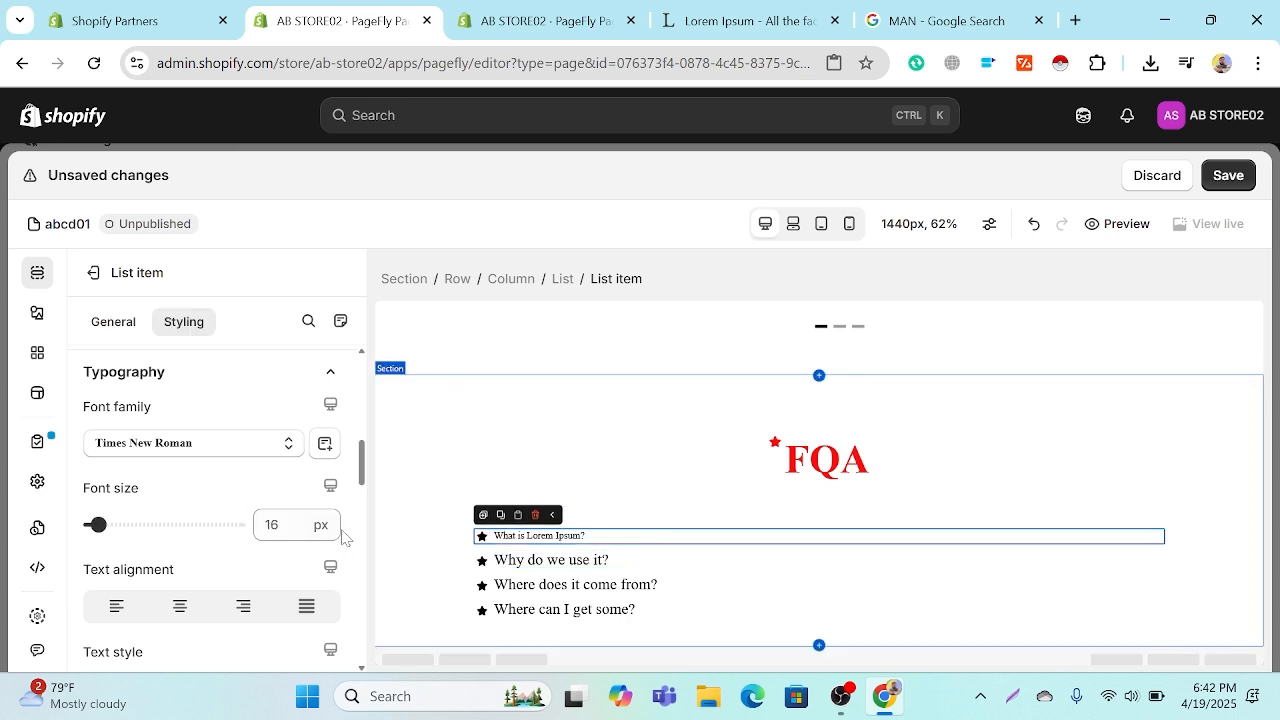
{"action": "left_click", "coordinate": [265, 524]}
{"action": "key", "text": "Delete"}
{"action": "key", "text": "Delete"}
{"action": "type", "text": "25"}
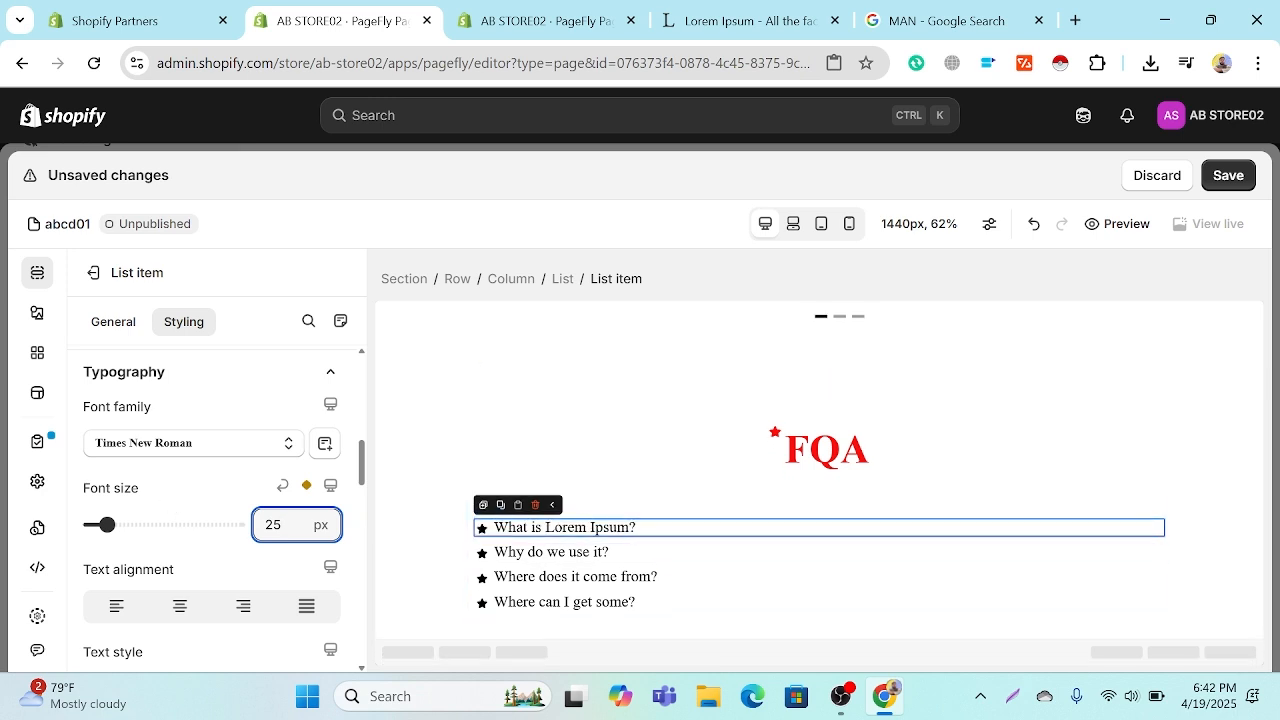
Step: Try center alignment on the "What is Lorem Ipsum?" list item, and set its text alignment to left
{"action": "scroll", "coordinate": [291, 530], "scroll_direction": "down", "scroll_amount": 2}
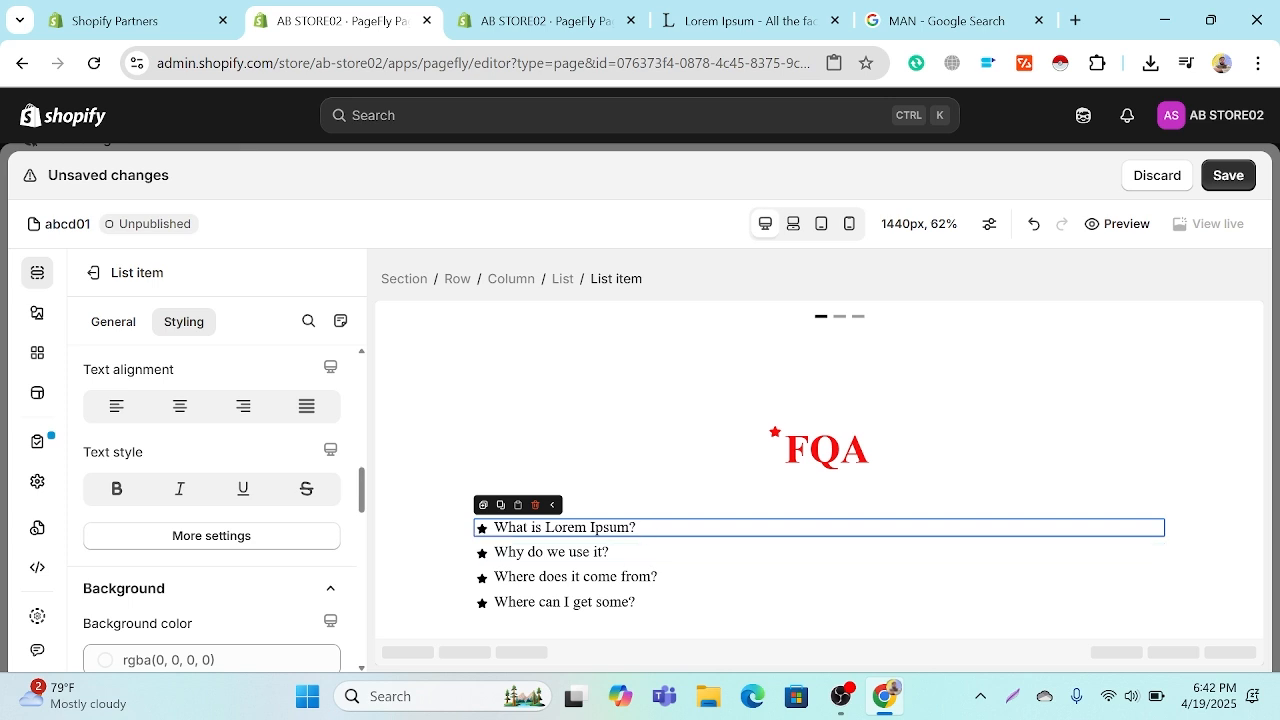
{"action": "left_click", "coordinate": [176, 405]}
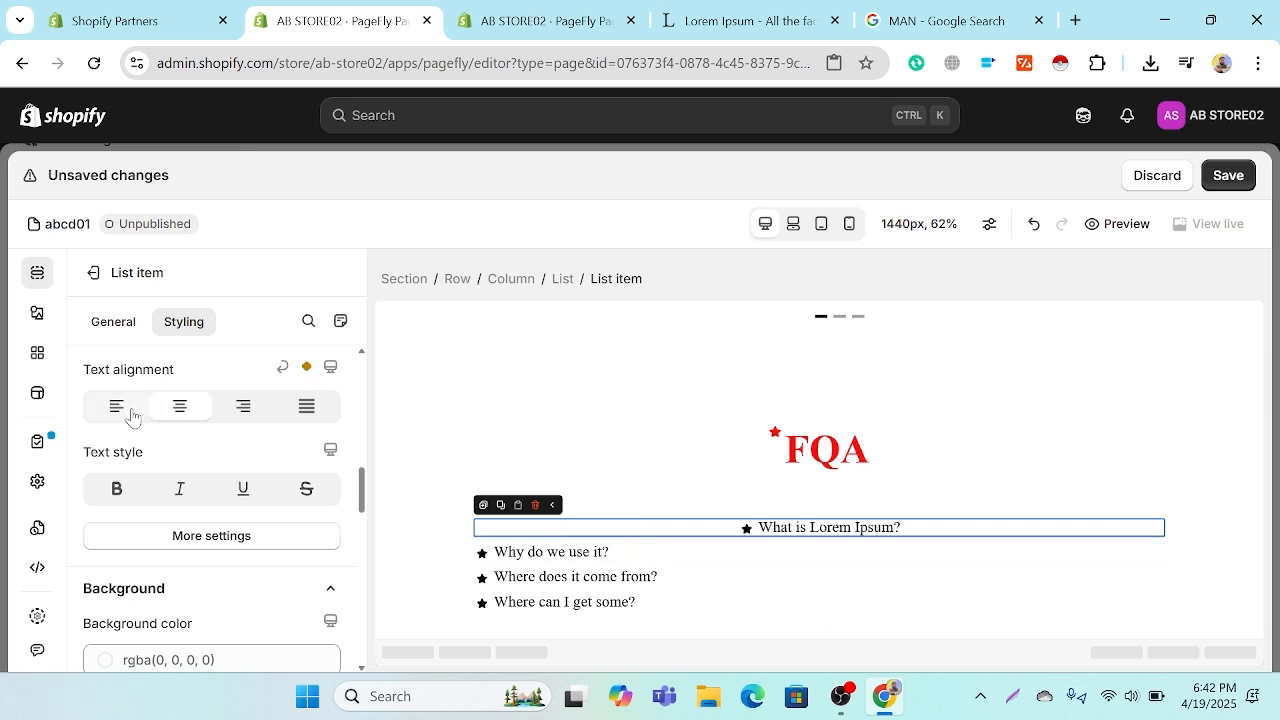
{"action": "left_click", "coordinate": [135, 417]}
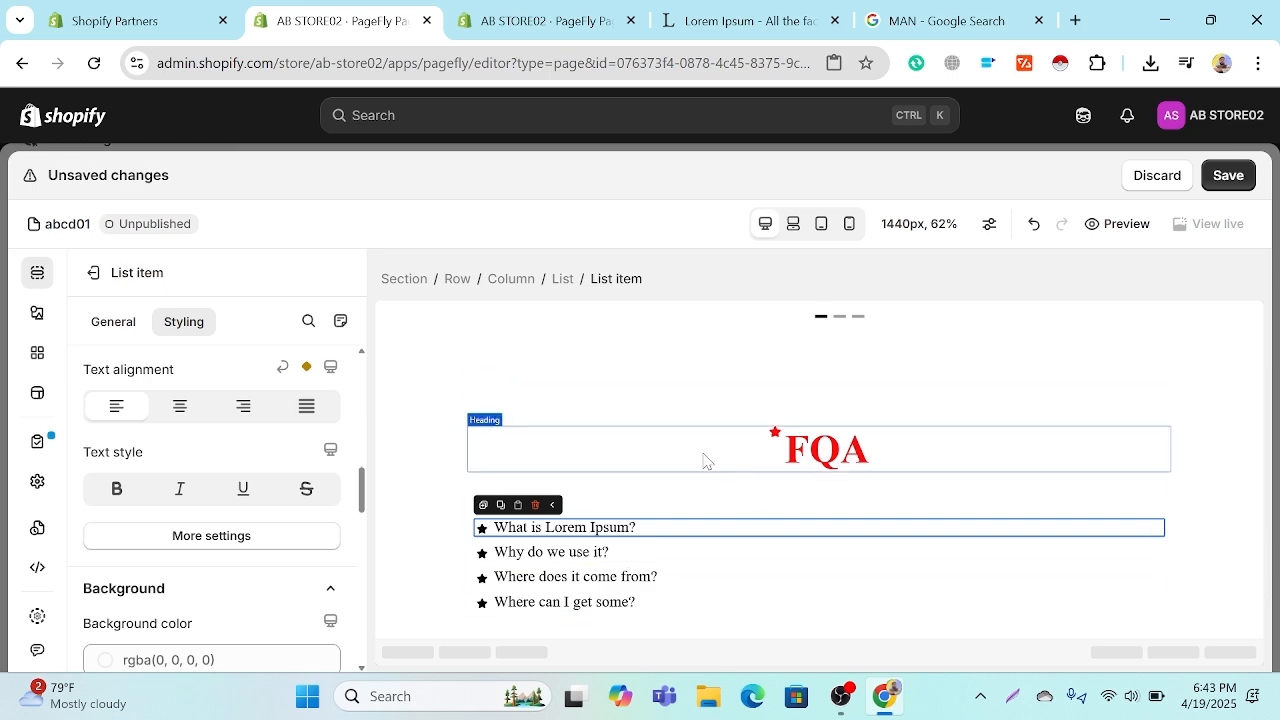
{"action": "scroll", "coordinate": [703, 457], "scroll_direction": "up", "scroll_amount": 5}
{"action": "scroll", "coordinate": [835, 480], "scroll_direction": "up", "scroll_amount": 8}
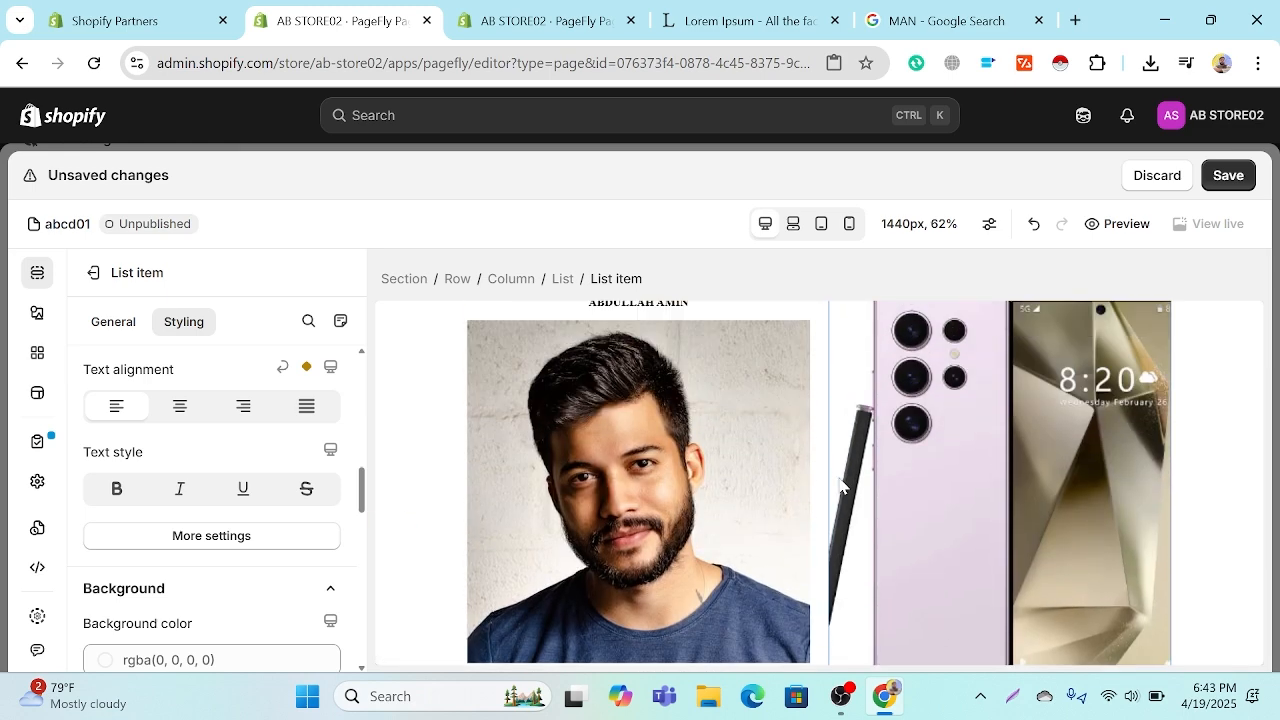
{"action": "scroll", "coordinate": [840, 490], "scroll_direction": "down", "scroll_amount": 3}
{"action": "scroll", "coordinate": [845, 497], "scroll_direction": "down", "scroll_amount": 10}
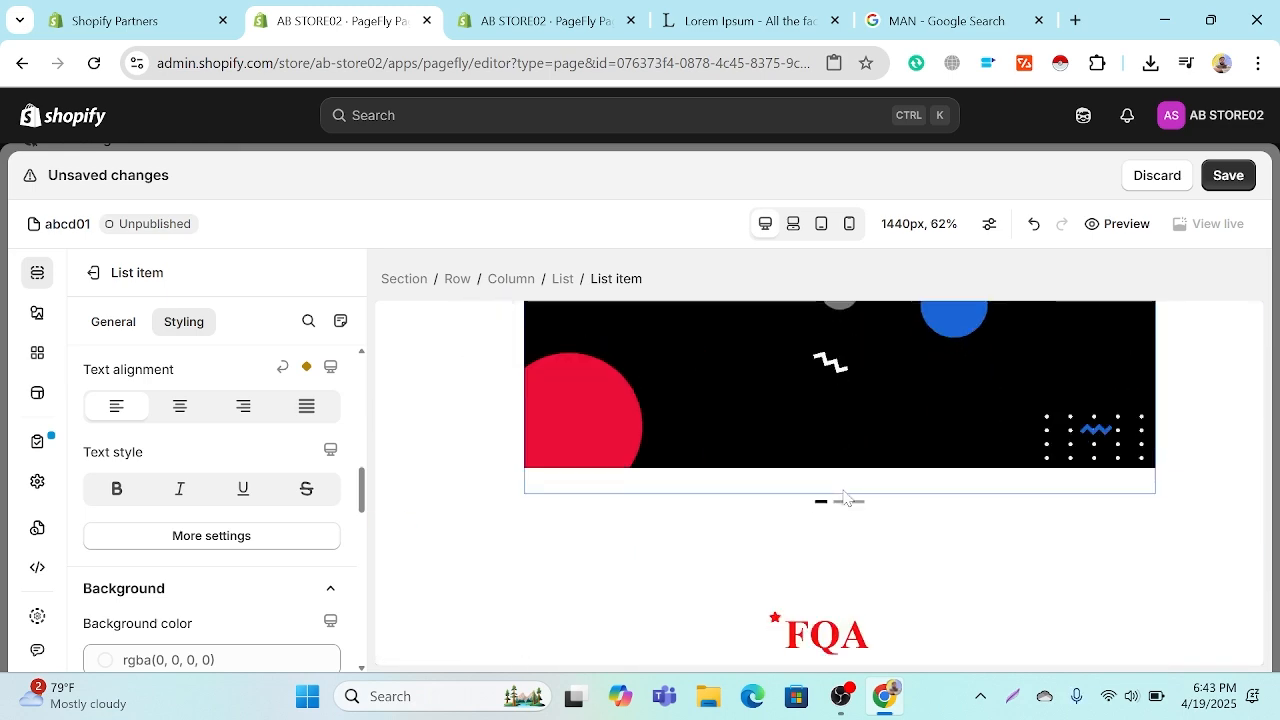